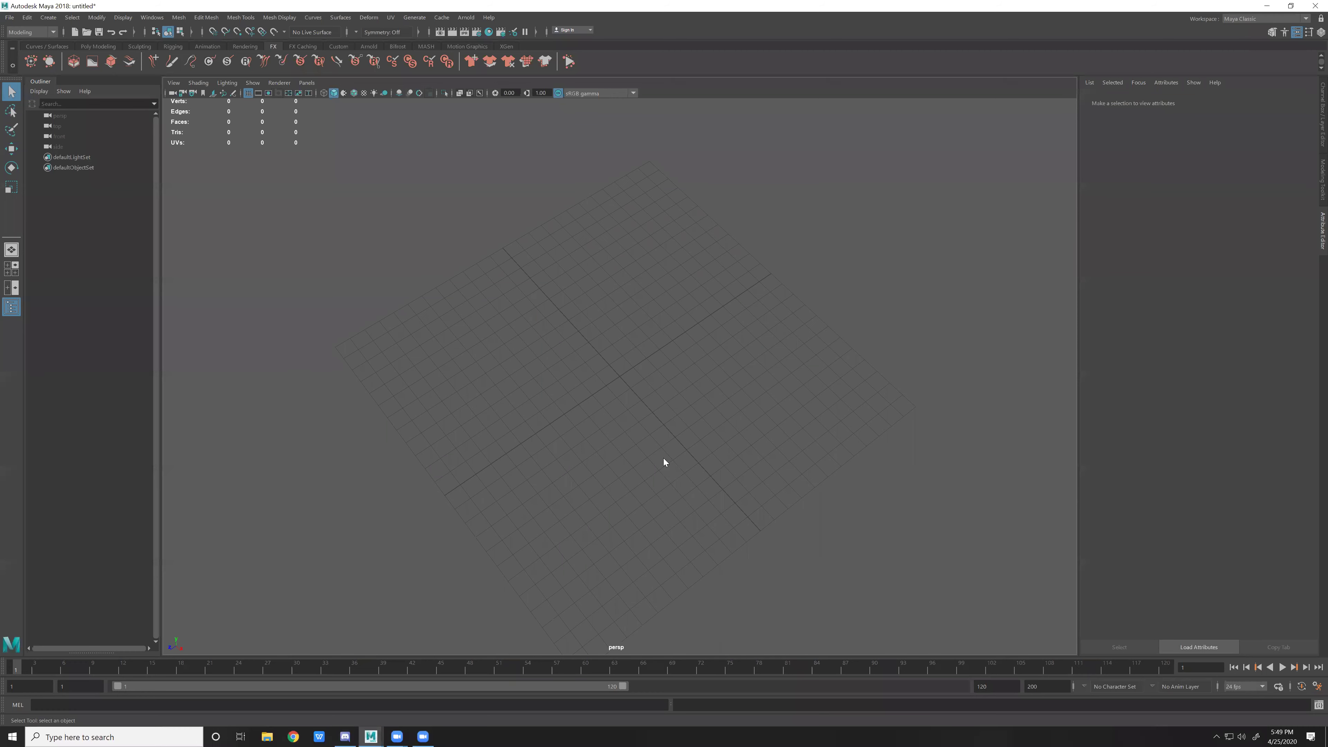
Start a new empty Maya scene without saving the untitled one.
{"action": "key", "text": "ctrl+n"}
{"action": "key", "text": "n"}
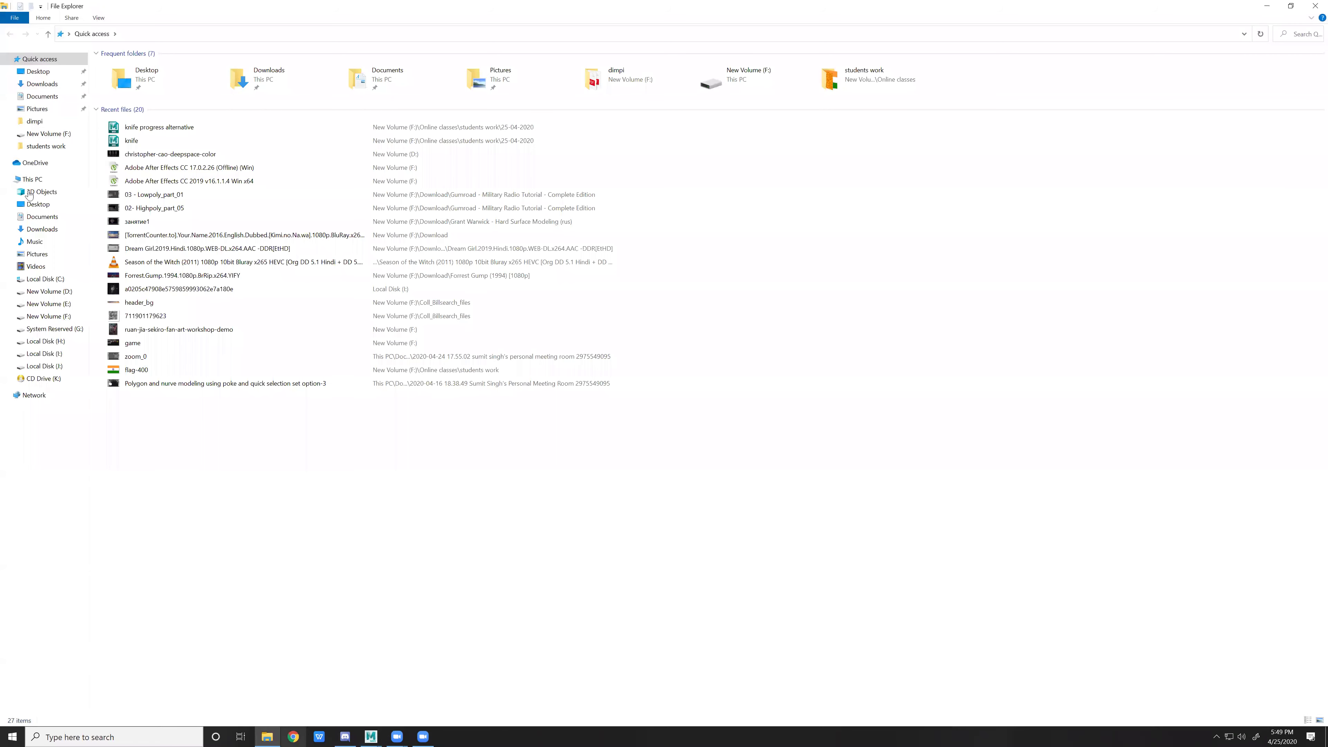
Open the New Volume (F:) drive from This PC in File Explorer.
{"action": "left_click", "coordinate": [41, 181]}
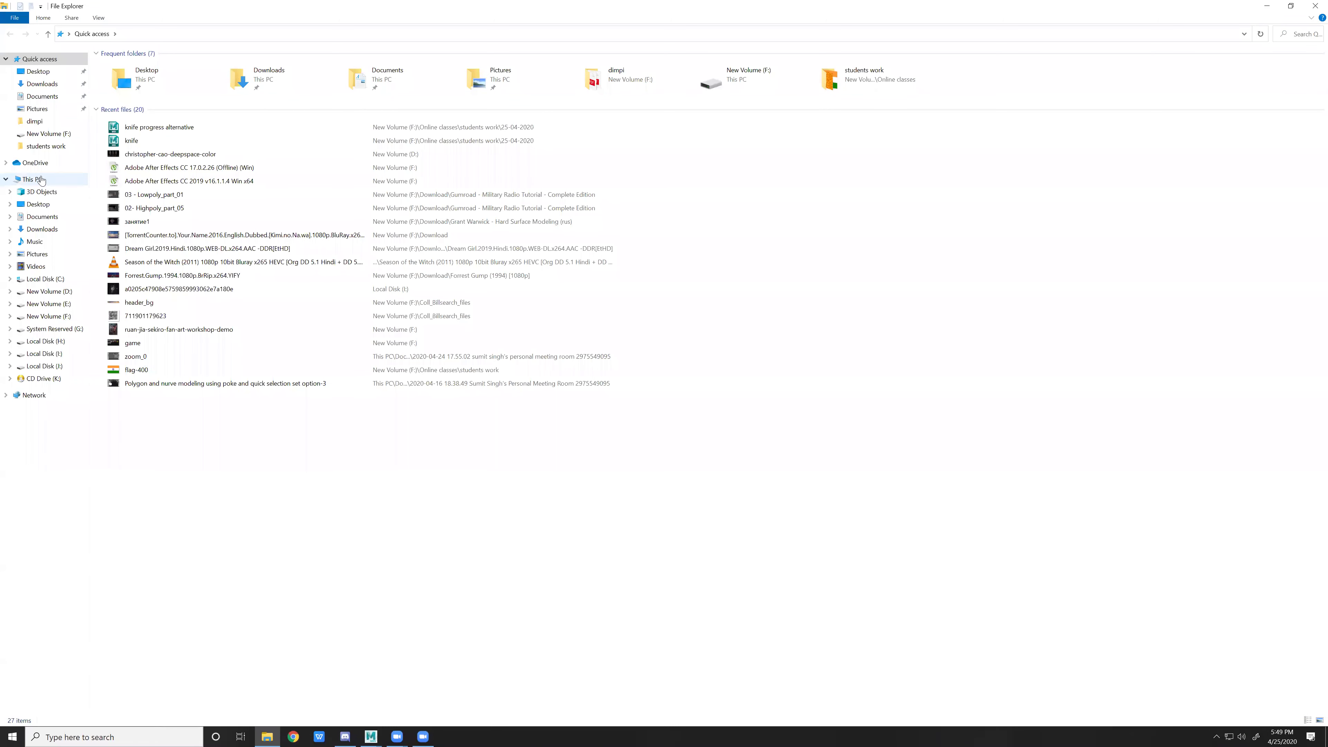
{"action": "left_click", "coordinate": [847, 113]}
{"action": "left_click", "coordinate": [554, 118]}
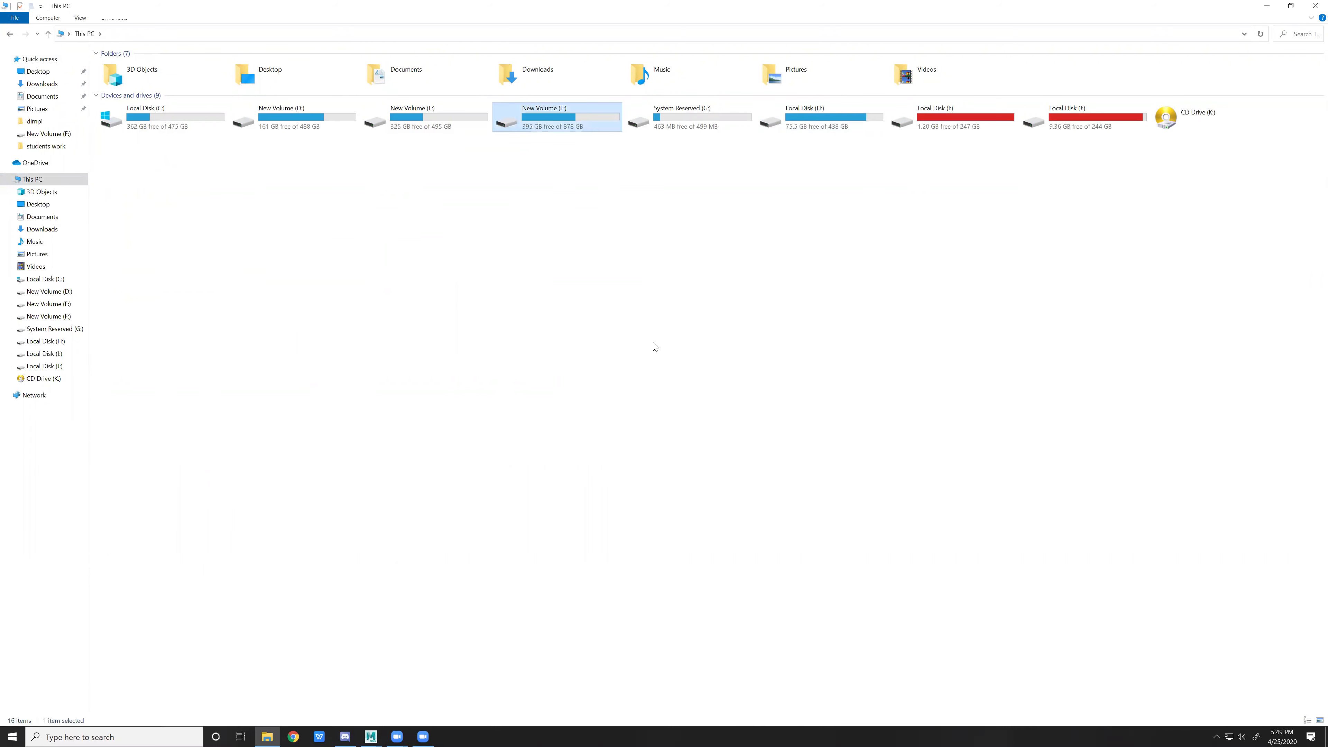
{"action": "key", "text": "Return"}
Open Online classes > students work > 25-04-2020, then return to Maya.
{"action": "double_click", "coordinate": [358, 128]}
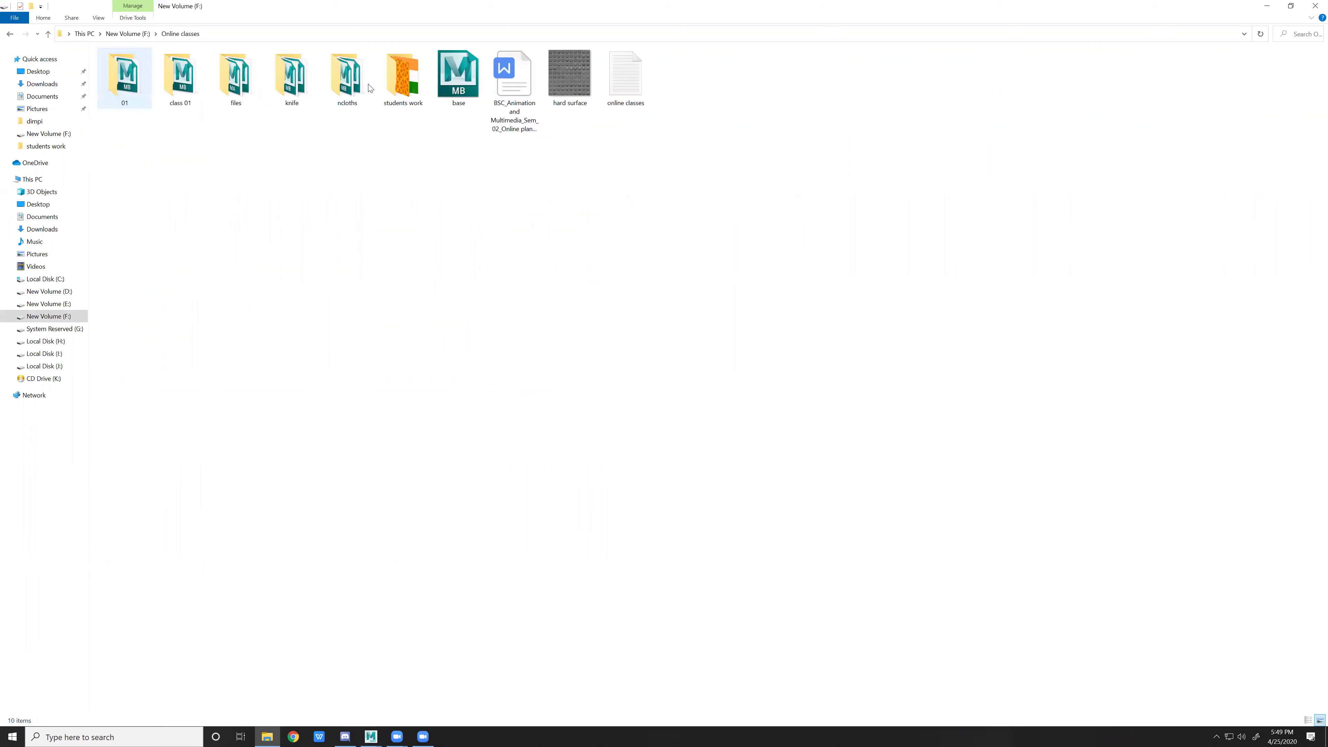
{"action": "left_click", "coordinate": [400, 89]}
{"action": "key", "text": "Return"}
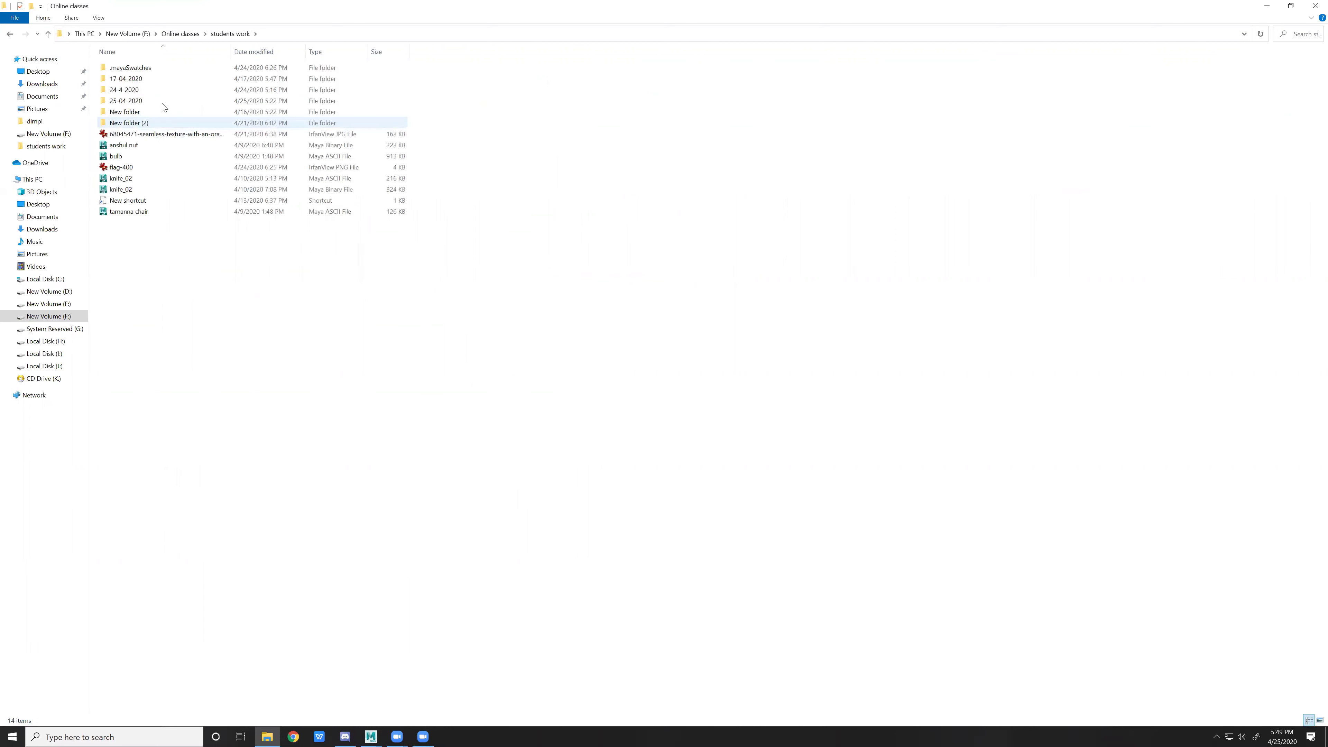
{"action": "left_click", "coordinate": [160, 101]}
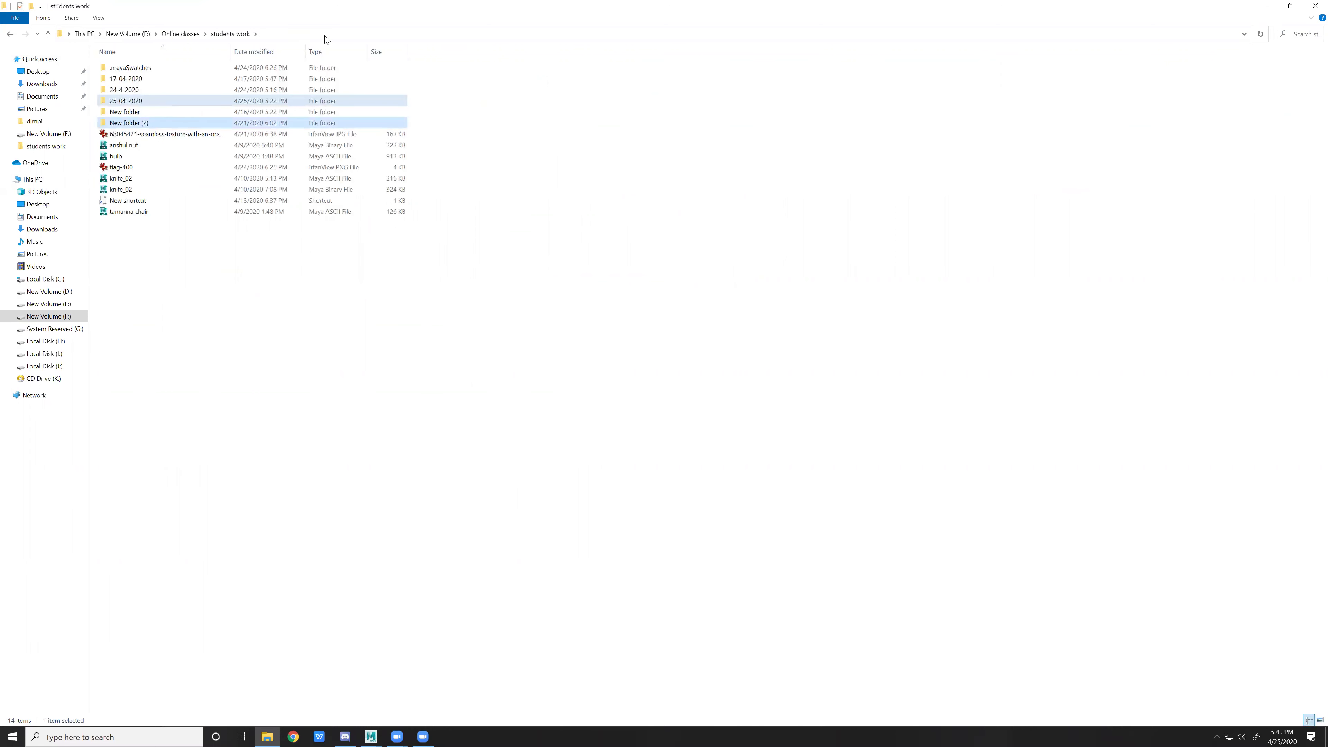
{"action": "key", "text": "Return"}
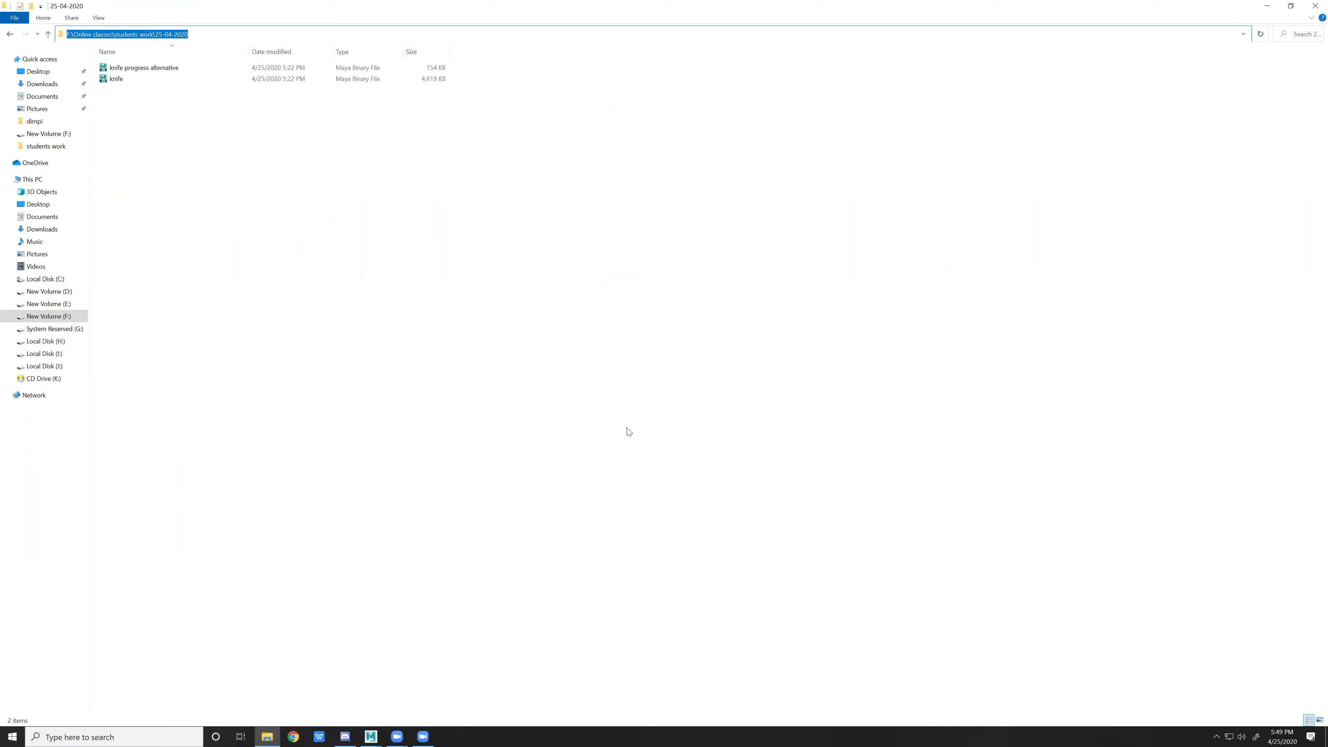
{"action": "key", "text": "alt+Tab"}
{"action": "left_click", "coordinate": [632, 313]}
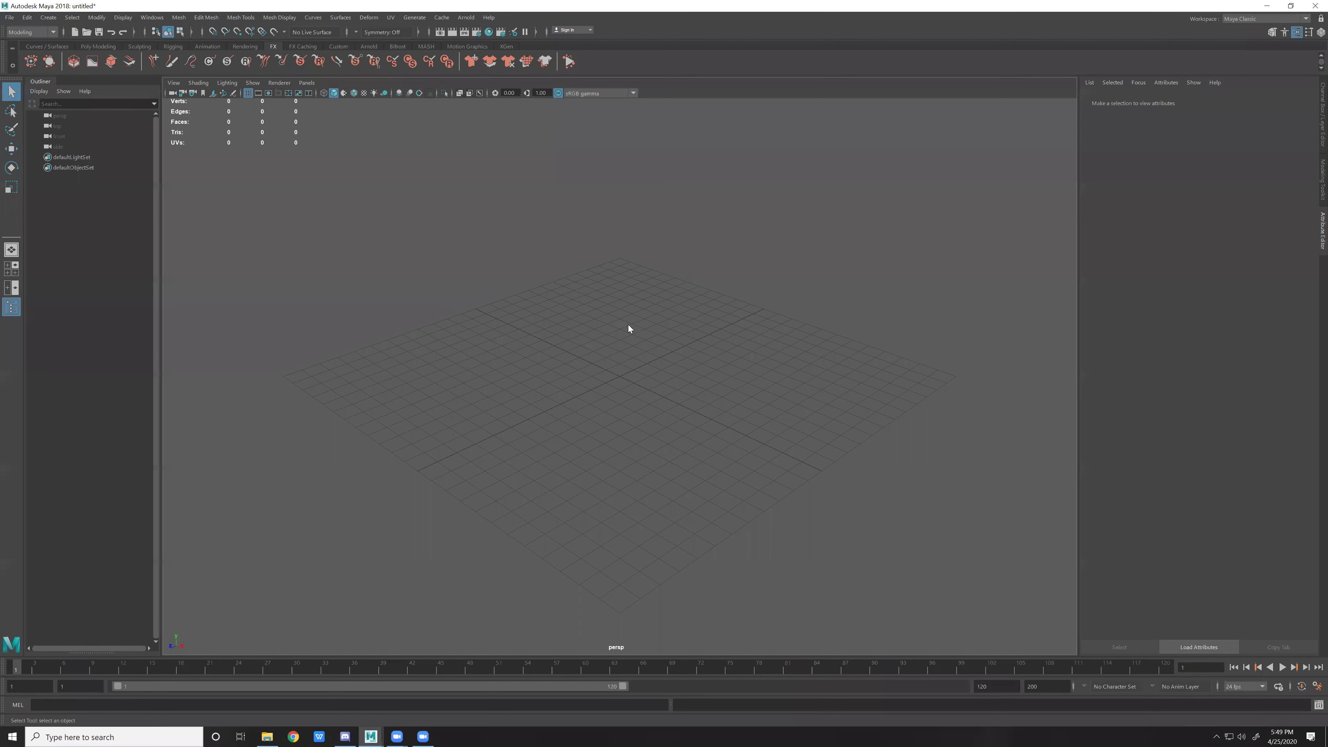
Open knife.mb from F:\Online classes\students work\25-04-2020 and orbit the loaded knife.
{"action": "key", "text": "ctrl+o"}
{"action": "type", "text": "F:\\Online classes\\students work\\25-04-2020"}
{"action": "key", "text": "Return"}
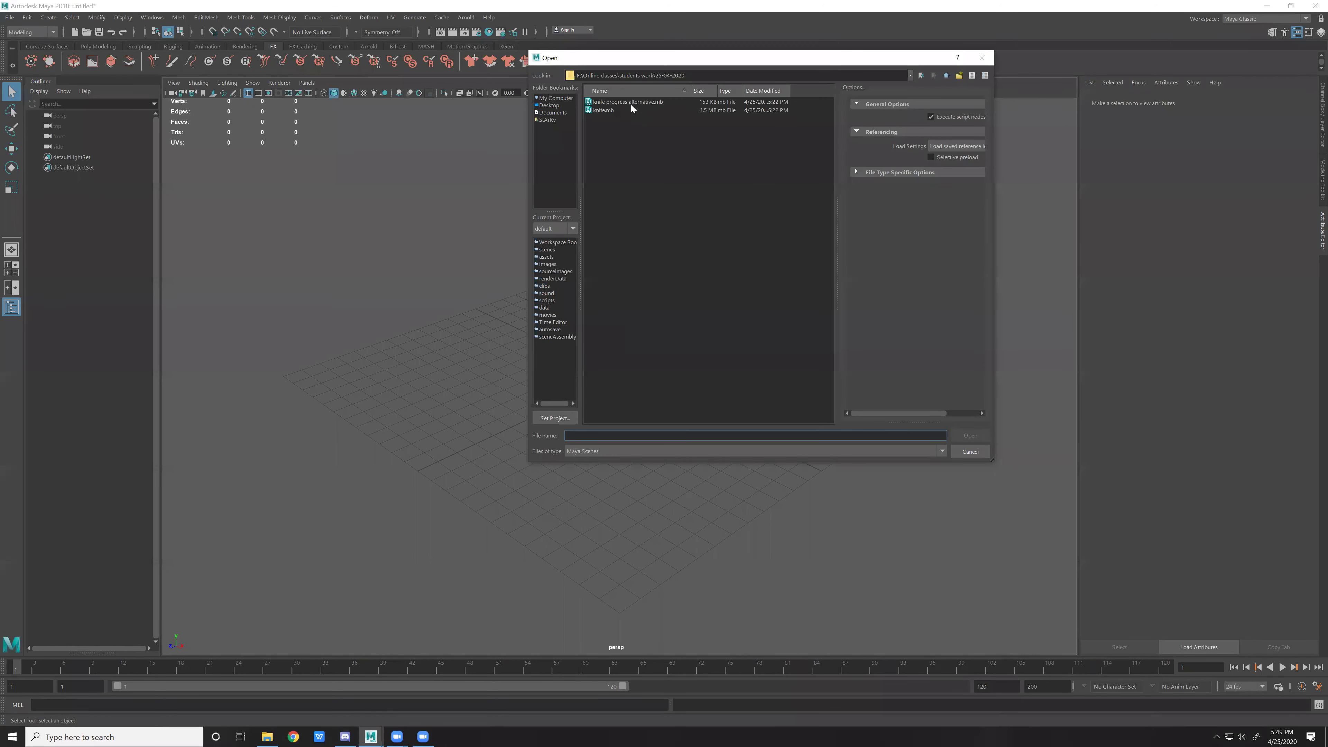
{"action": "left_click", "coordinate": [632, 104]}
{"action": "key", "text": "Return"}
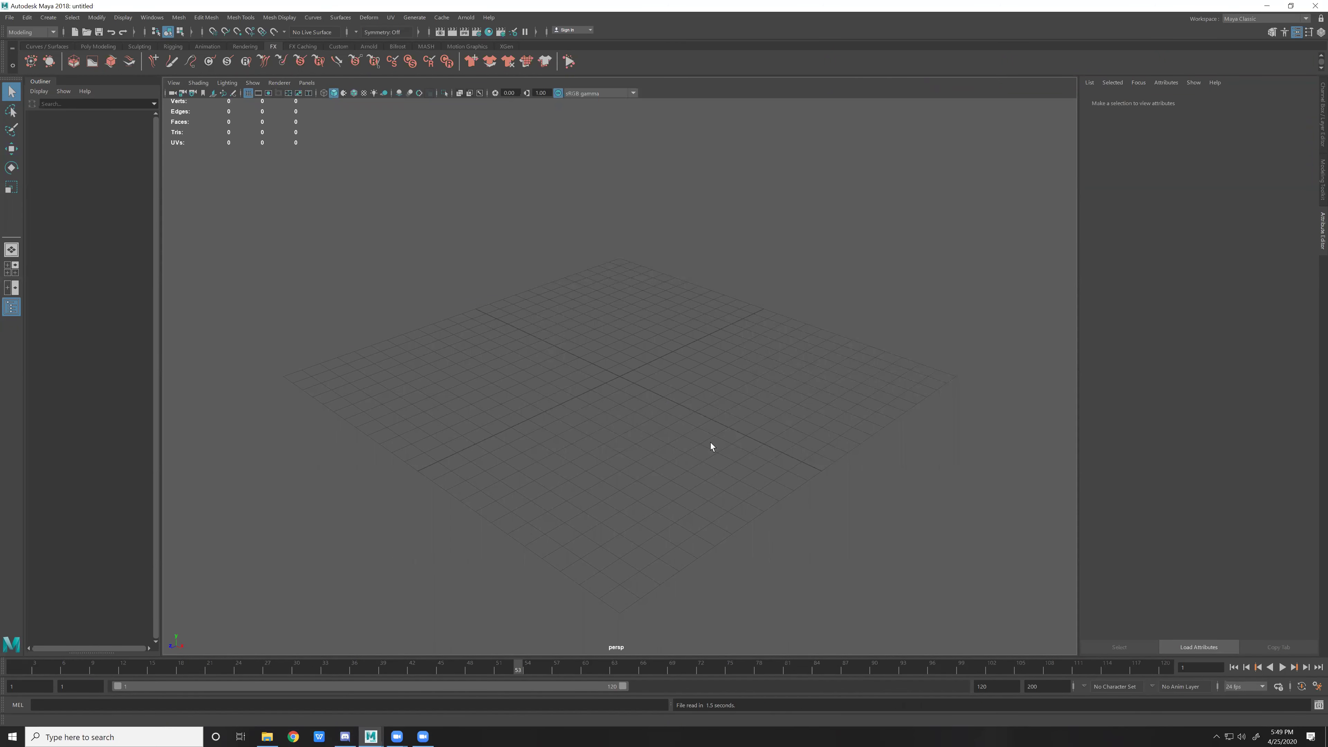
{"action": "mouse_move", "coordinate": [703, 482]}
{"action": "left_mouse_down", "text": "alt"}
{"action": "mouse_move", "coordinate": [771, 448]}
{"action": "mouse_move", "coordinate": [730, 458]}
{"action": "left_mouse_up", "text": "alt"}
Select the pouch's faces and reverse their normals.
{"action": "key", "text": "ctrl+a"}
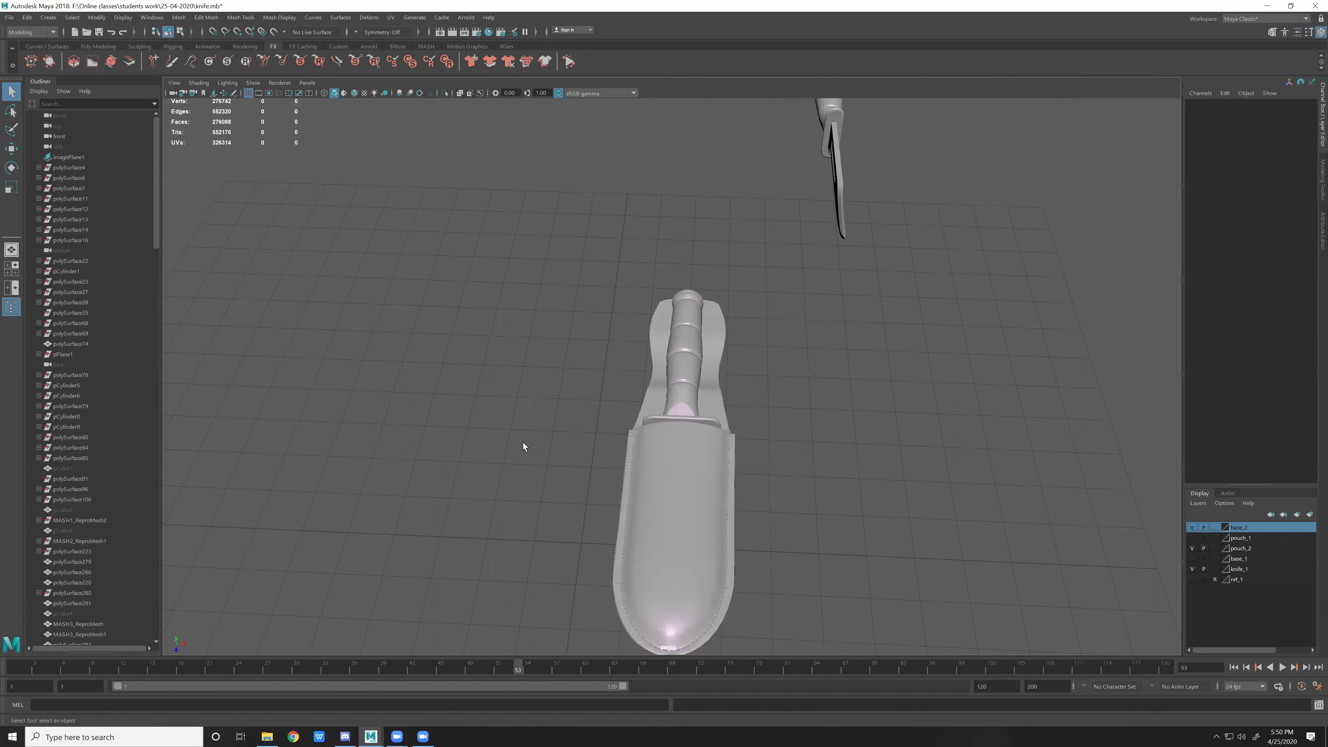
{"action": "left_click_drag", "start_coordinate": [523, 447], "coordinate": [532, 458], "text": "alt"}
{"action": "key", "text": "ctrl+z"}
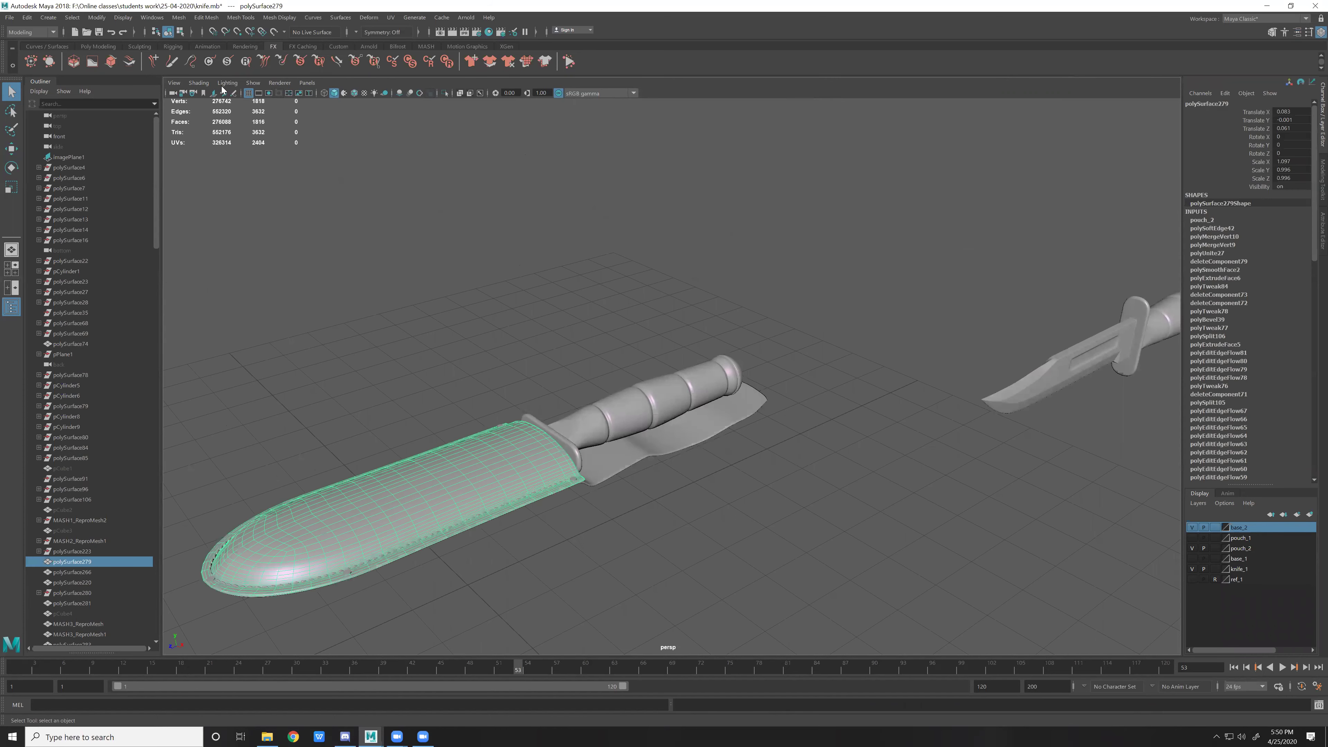
{"action": "left_click", "coordinate": [227, 83]}
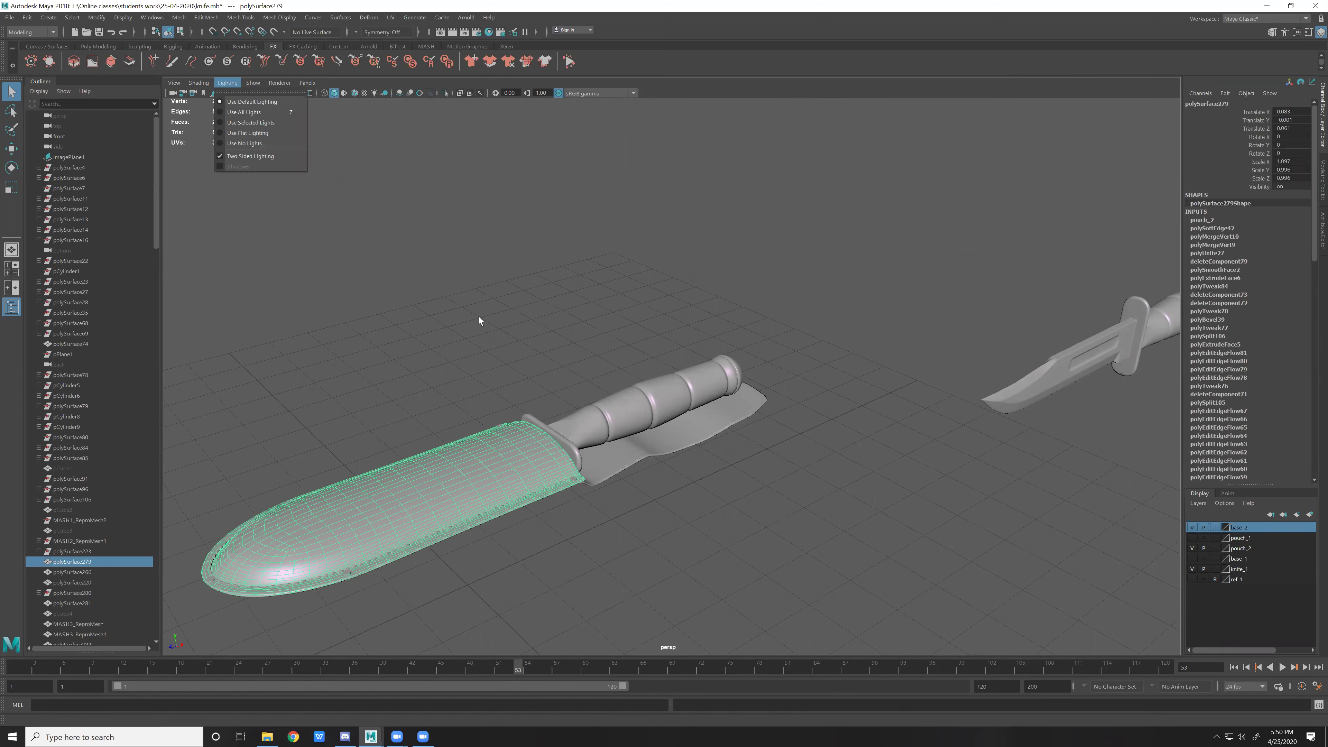
{"action": "left_click_drag", "start_coordinate": [479, 320], "coordinate": [492, 462], "text": "alt"}
{"action": "key", "text": "ctrl+F11"}
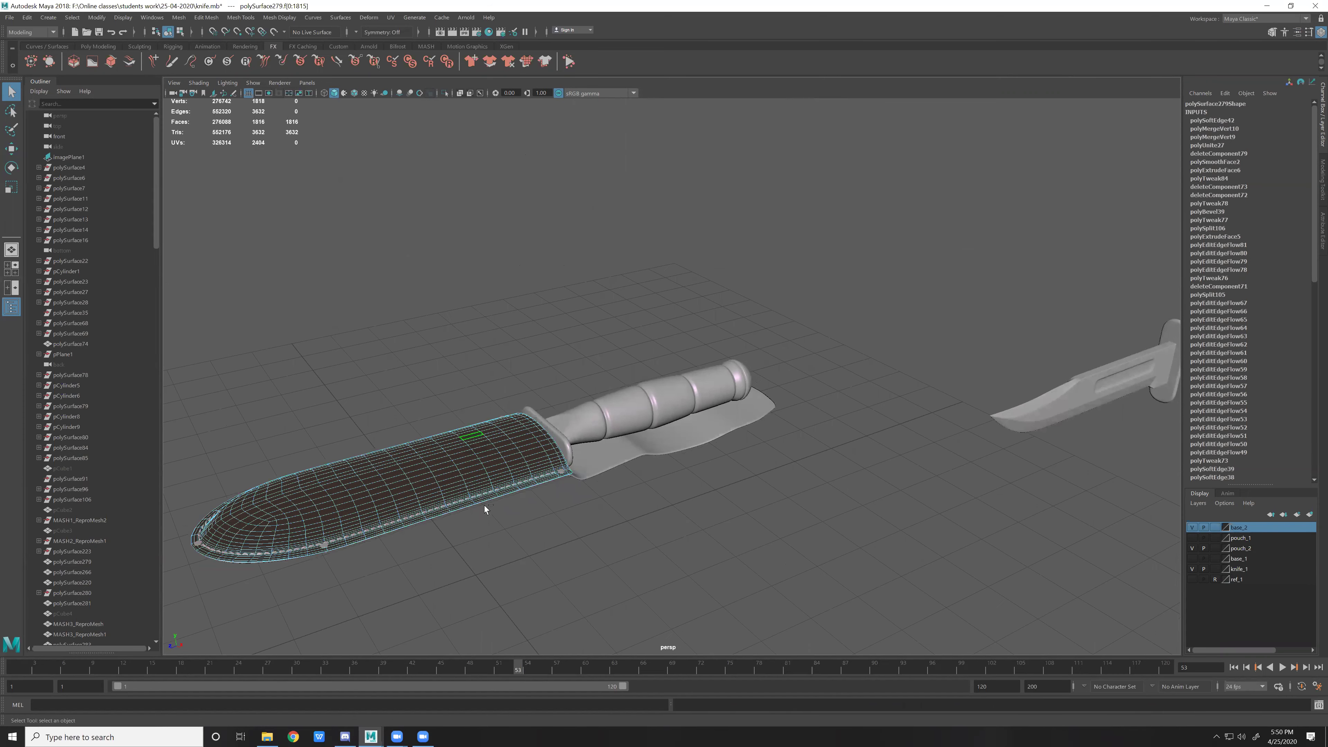
{"action": "right_click_drag", "start_coordinate": [485, 505], "coordinate": [633, 479], "text": "shift"}
{"action": "left_click", "coordinate": [774, 329]}
Select and frame the blade base mesh, toggling its smooth preview.
{"action": "scroll", "coordinate": [774, 328], "scroll_direction": "up", "scroll_amount": 5}
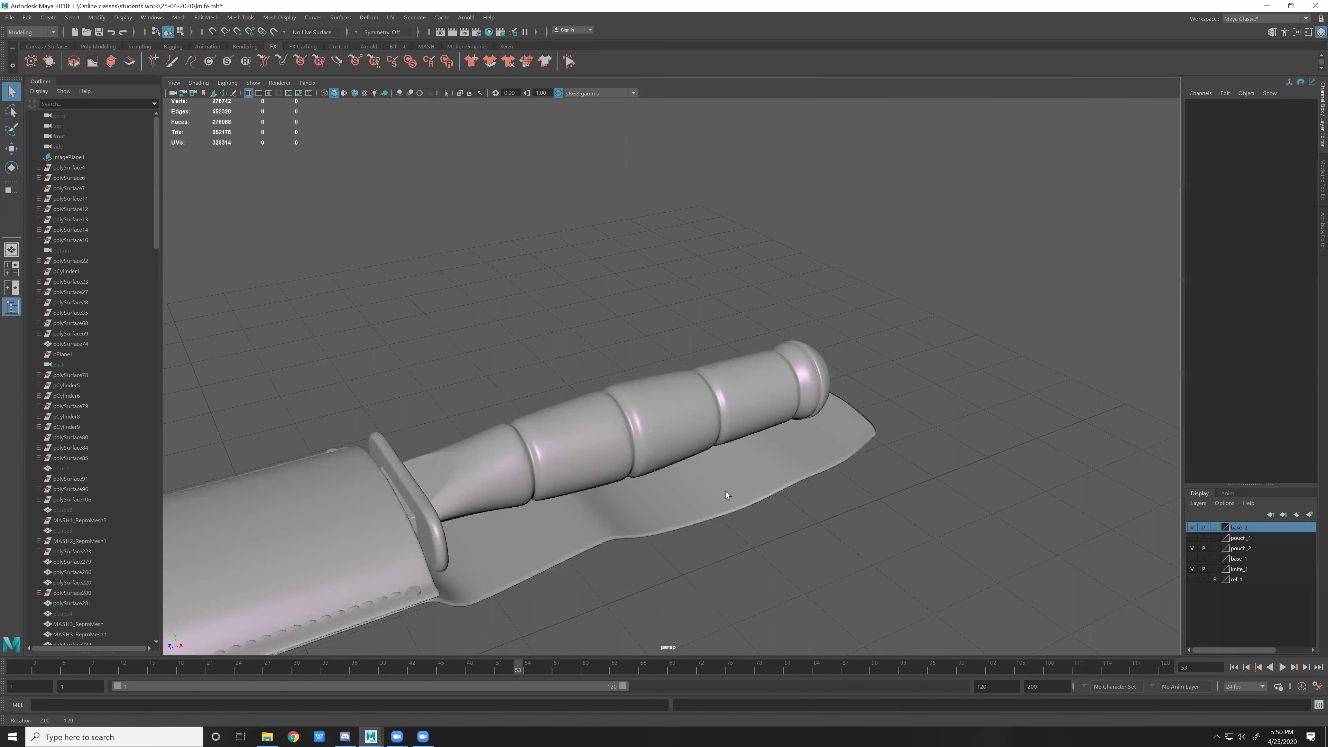
{"action": "left_click", "coordinate": [726, 495]}
{"action": "key", "text": "f"}
{"action": "left_click", "coordinate": [893, 448]}
{"action": "mouse_move", "coordinate": [809, 423]}
{"action": "left_mouse_down", "text": "alt"}
{"action": "mouse_move", "coordinate": [889, 445]}
{"action": "mouse_move", "coordinate": [779, 483]}
{"action": "left_mouse_up", "text": "alt"}
{"action": "key", "text": "1"}
{"action": "left_click_drag", "start_coordinate": [893, 479], "coordinate": [729, 475], "text": "alt"}
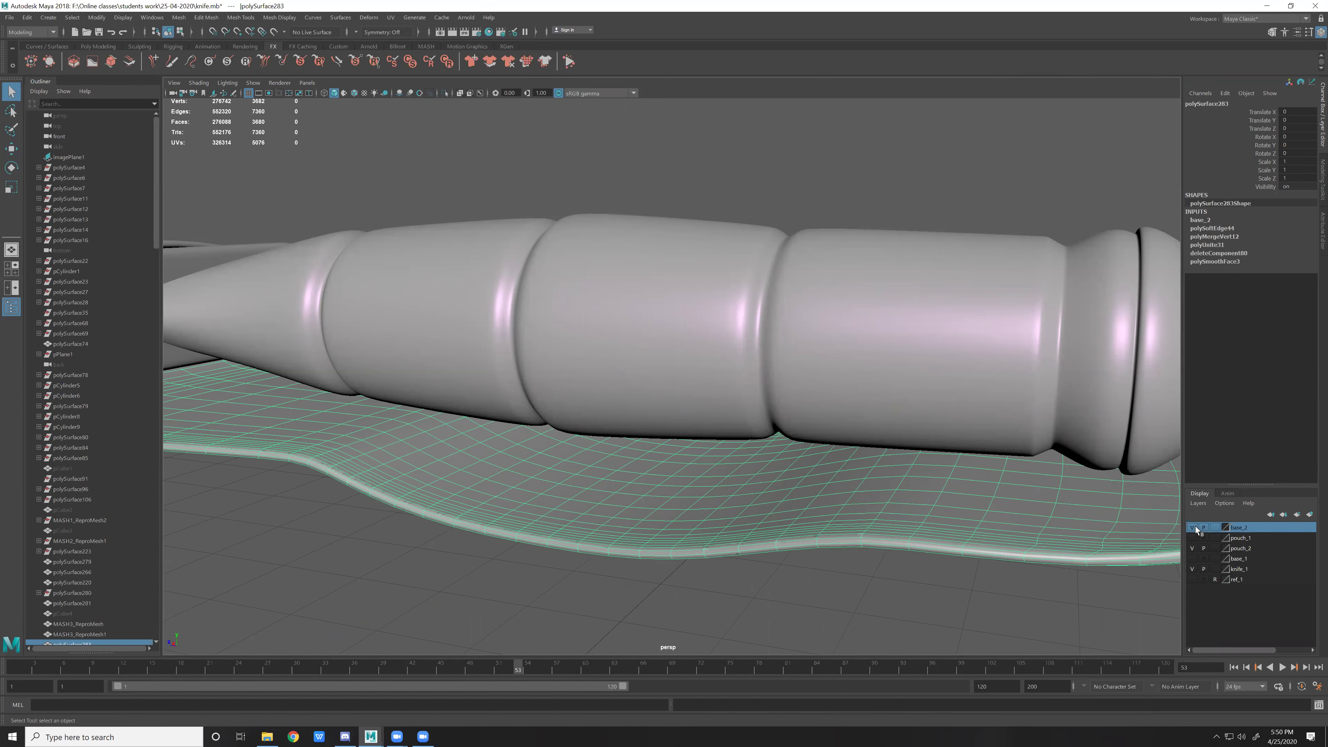
{"action": "key", "text": "f"}
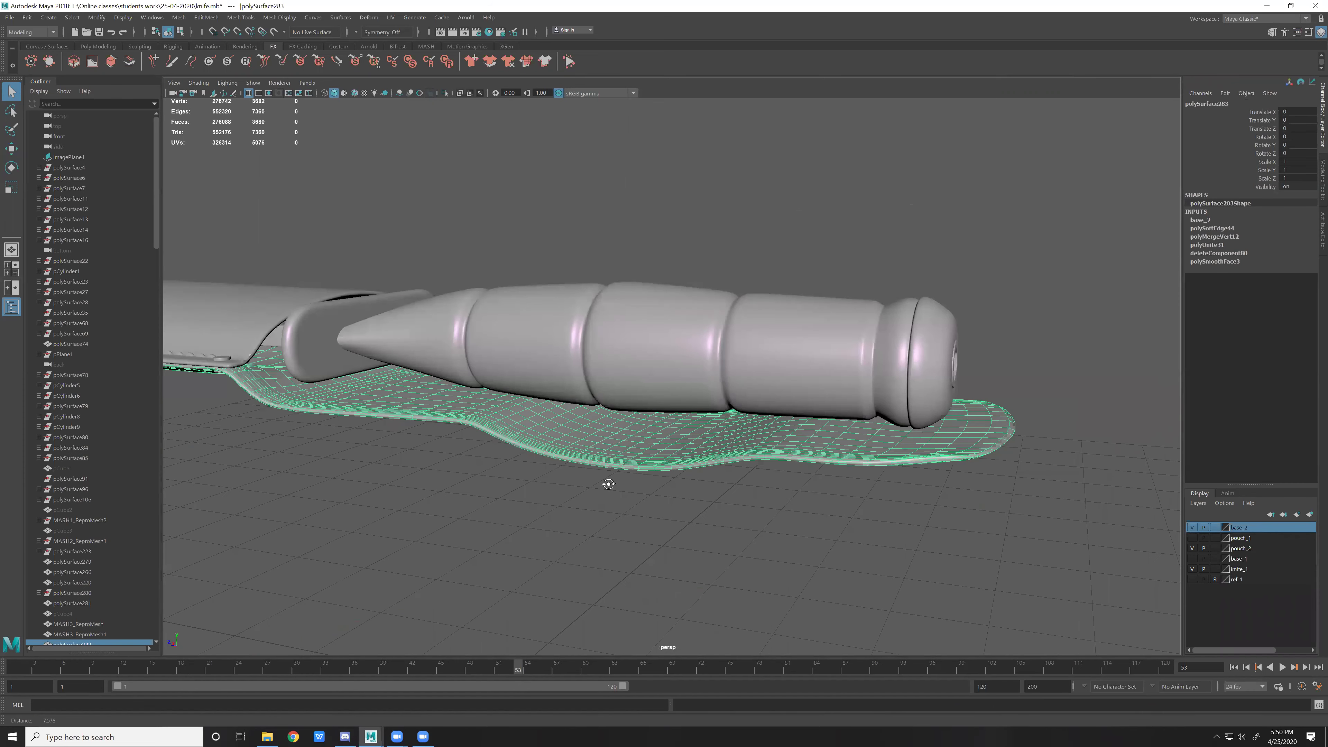
{"action": "left_click_drag", "start_coordinate": [607, 484], "coordinate": [684, 504], "text": "alt"}
{"action": "left_click_drag", "start_coordinate": [632, 423], "coordinate": [395, 298], "text": "alt"}
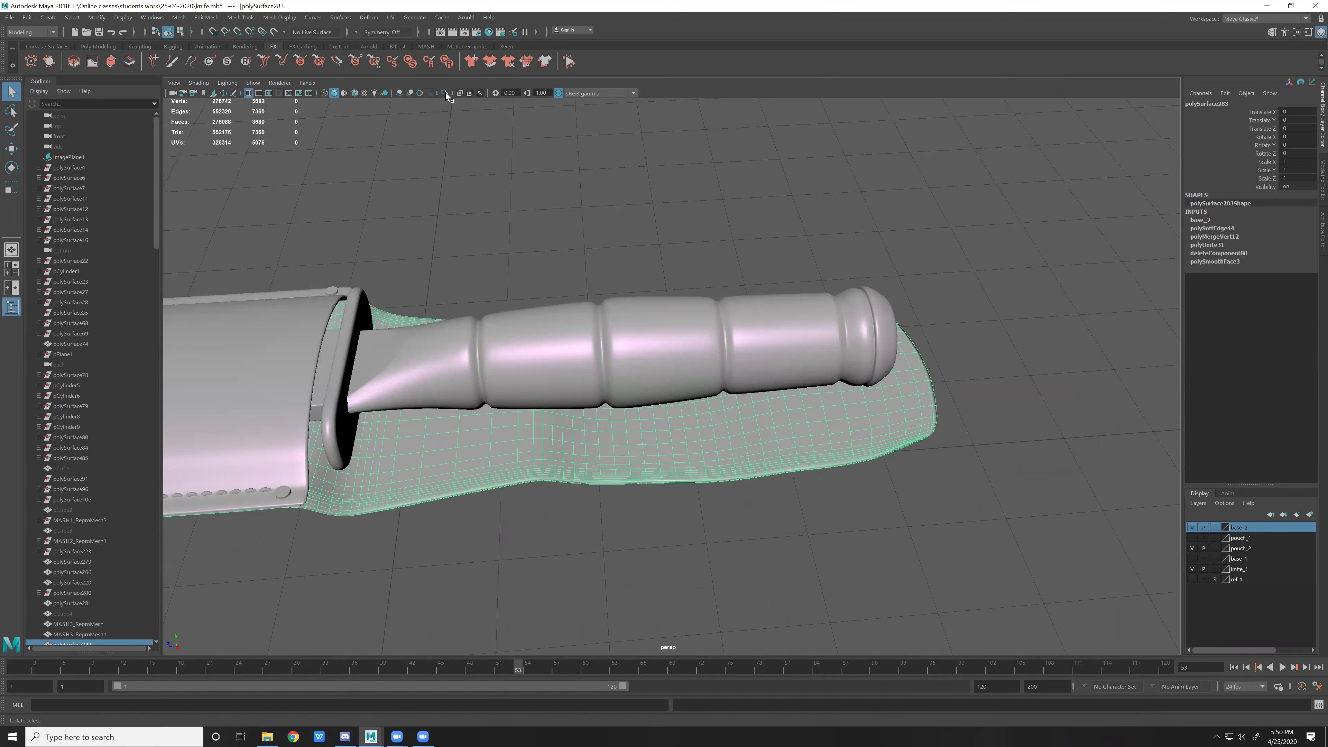
Isolate the base mesh for close inspection, then show the whole scene with smooth preview off.
{"action": "left_click", "coordinate": [446, 93]}
{"action": "left_click_drag", "start_coordinate": [649, 321], "coordinate": [661, 360], "text": "alt"}
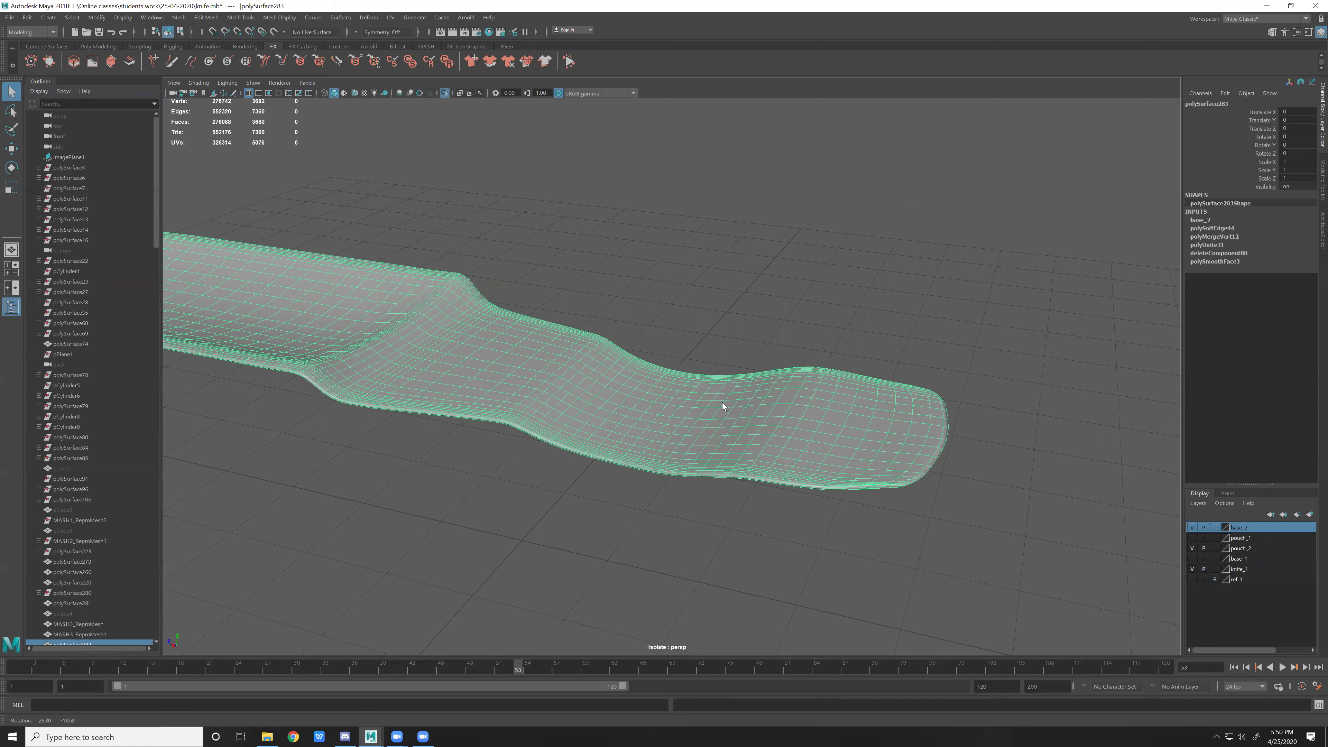
{"action": "right_click_drag", "start_coordinate": [705, 404], "coordinate": [1106, 516], "text": "alt"}
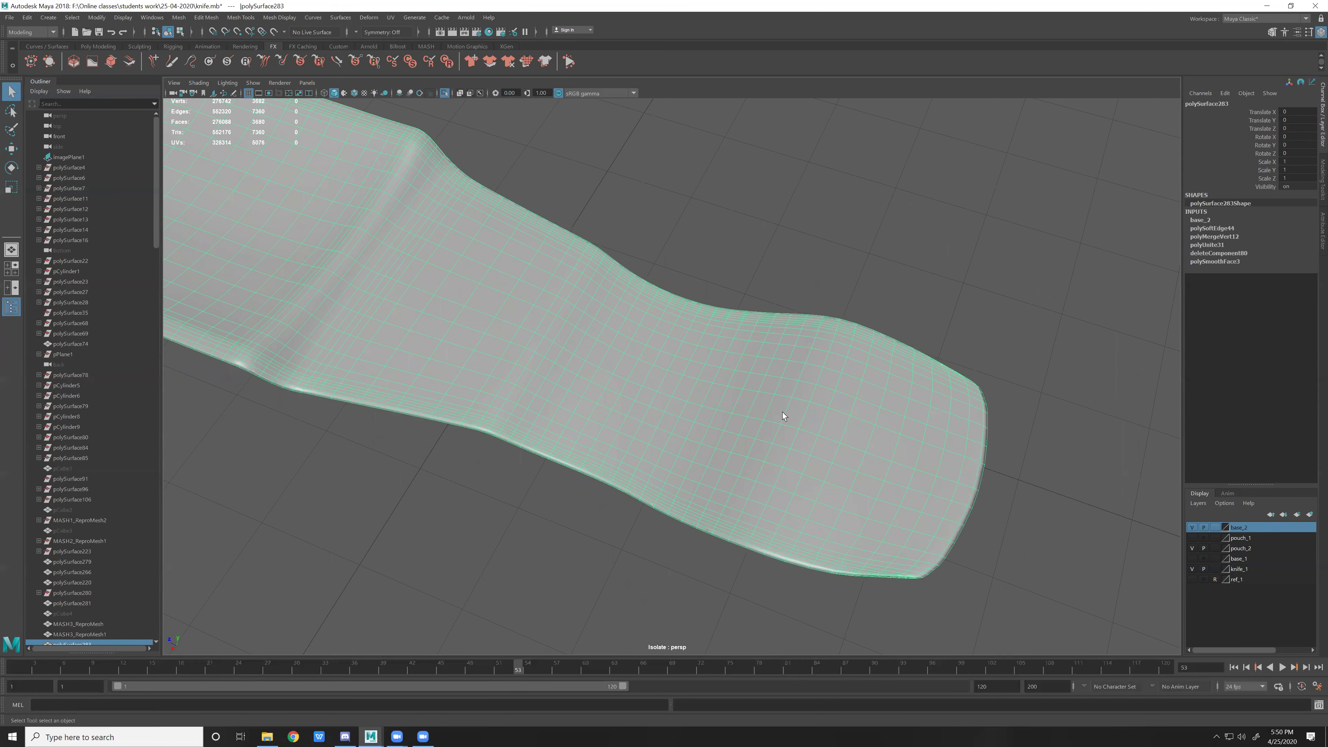
{"action": "key", "text": "ctrl+1"}
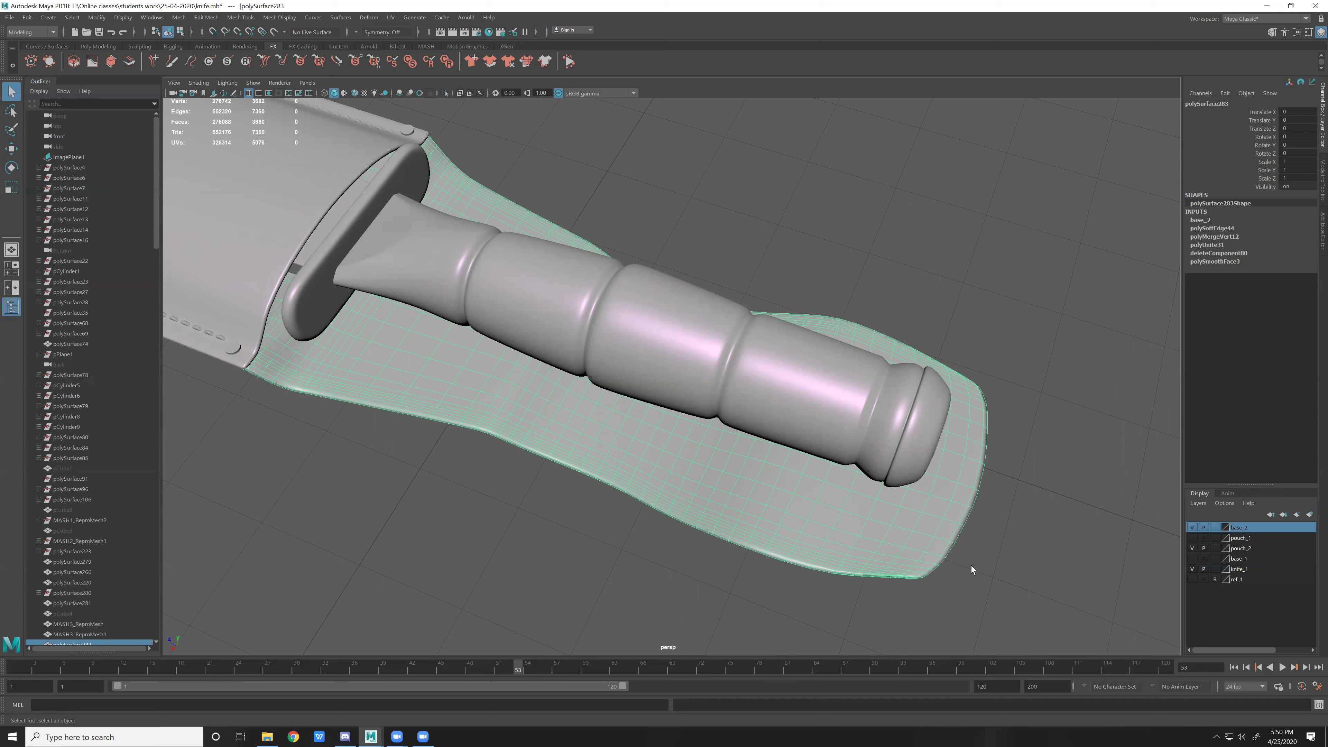
{"action": "left_click_drag", "start_coordinate": [942, 575], "coordinate": [1007, 410], "text": "alt"}
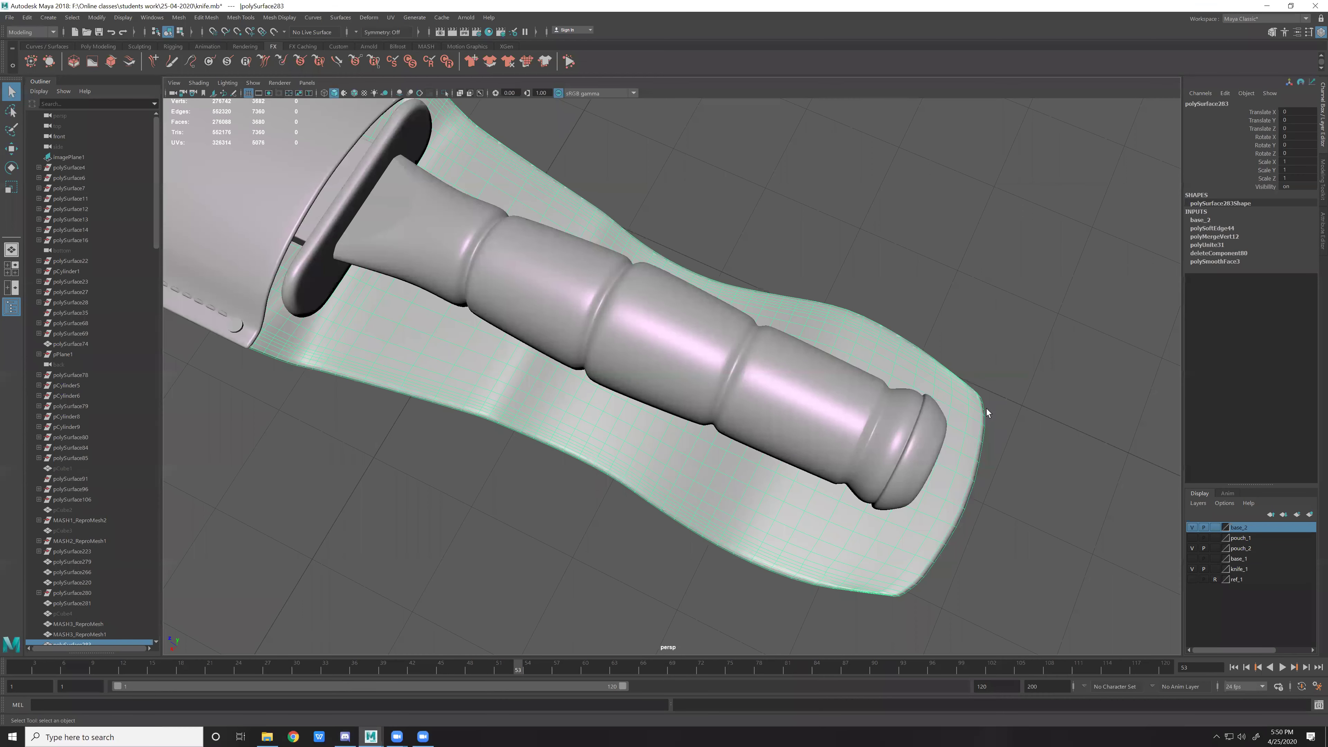
{"action": "key", "text": "1"}
{"action": "mouse_move", "coordinate": [888, 577]}
{"action": "right_mouse_down"}
{"action": "mouse_move", "coordinate": [898, 597]}
{"action": "mouse_move", "coordinate": [937, 566]}
{"action": "right_mouse_up"}
{"action": "right_click_drag", "start_coordinate": [966, 463], "coordinate": [1009, 538]}
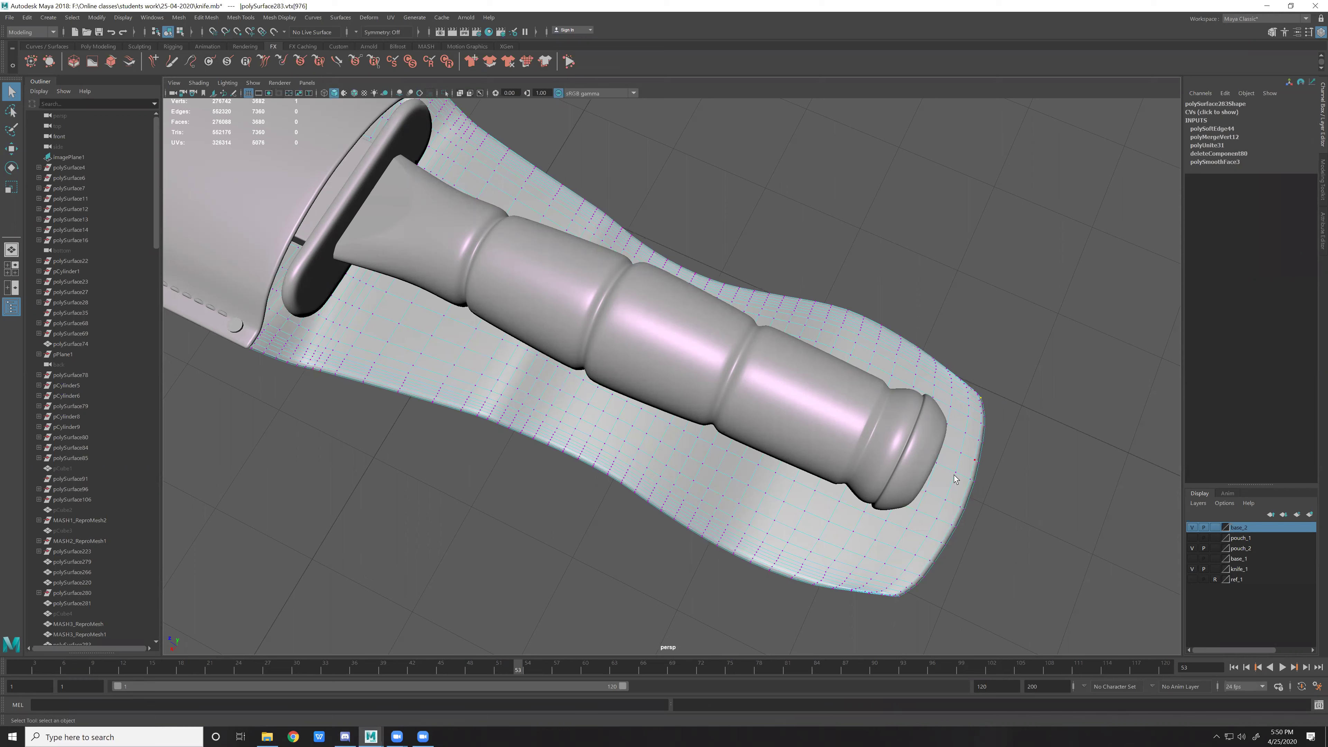
{"action": "left_click_drag", "start_coordinate": [1063, 446], "coordinate": [969, 385], "text": "alt"}
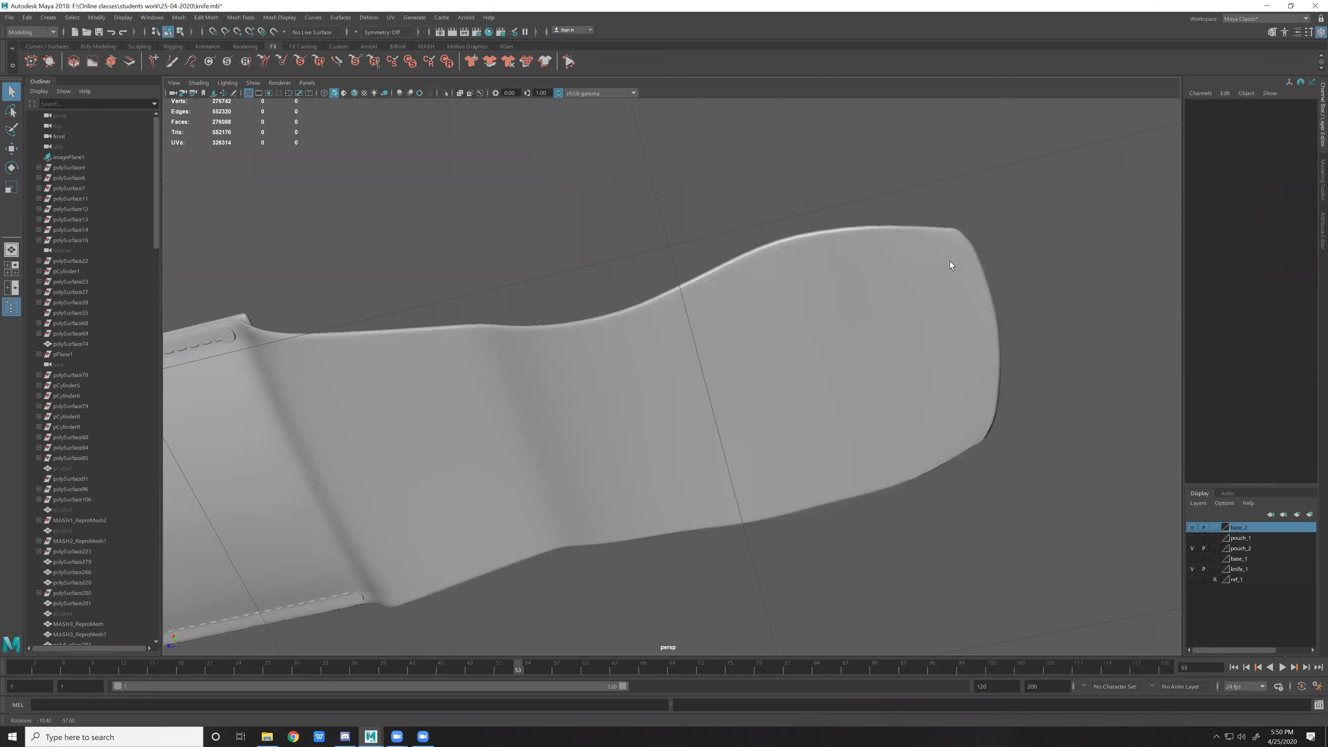
Hide the base_2 layer, show base_1, and orbit to the blade's side strip.
{"action": "scroll", "coordinate": [955, 267], "scroll_direction": "up", "scroll_amount": 3}
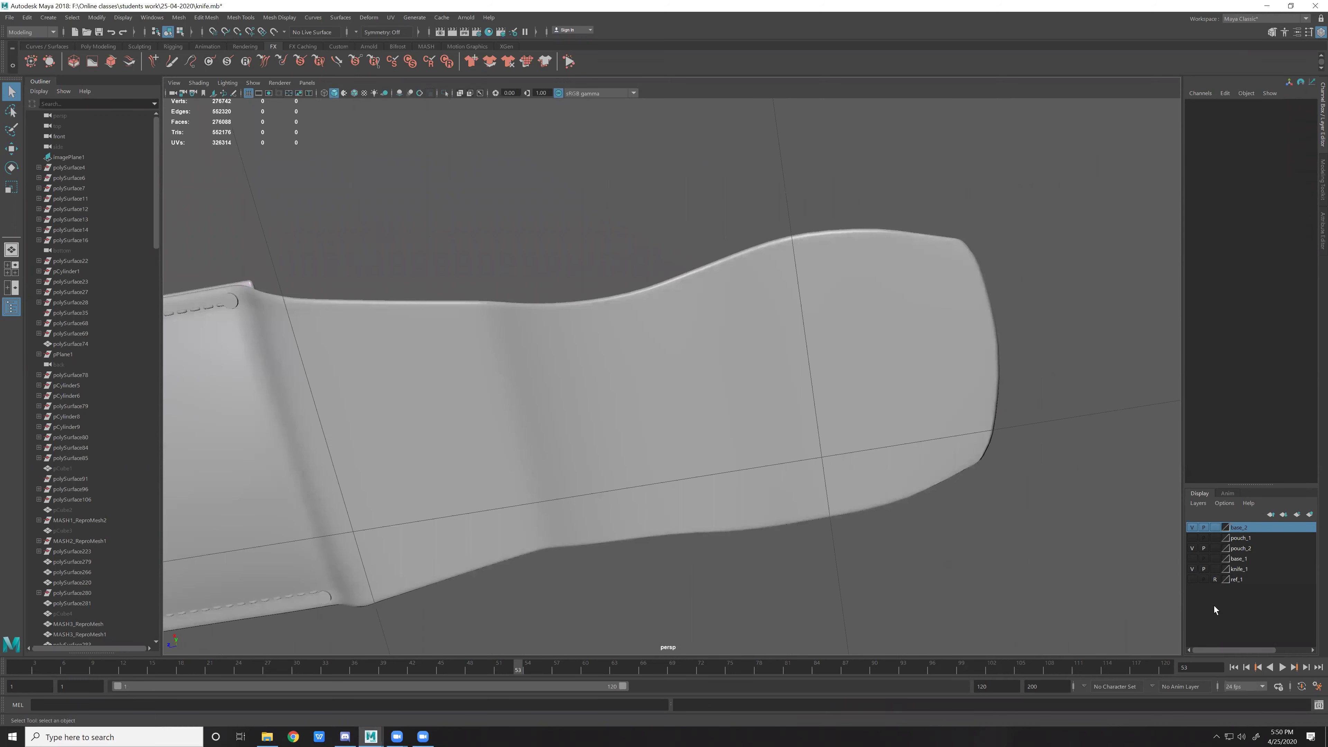
{"action": "left_click", "coordinate": [1193, 528]}
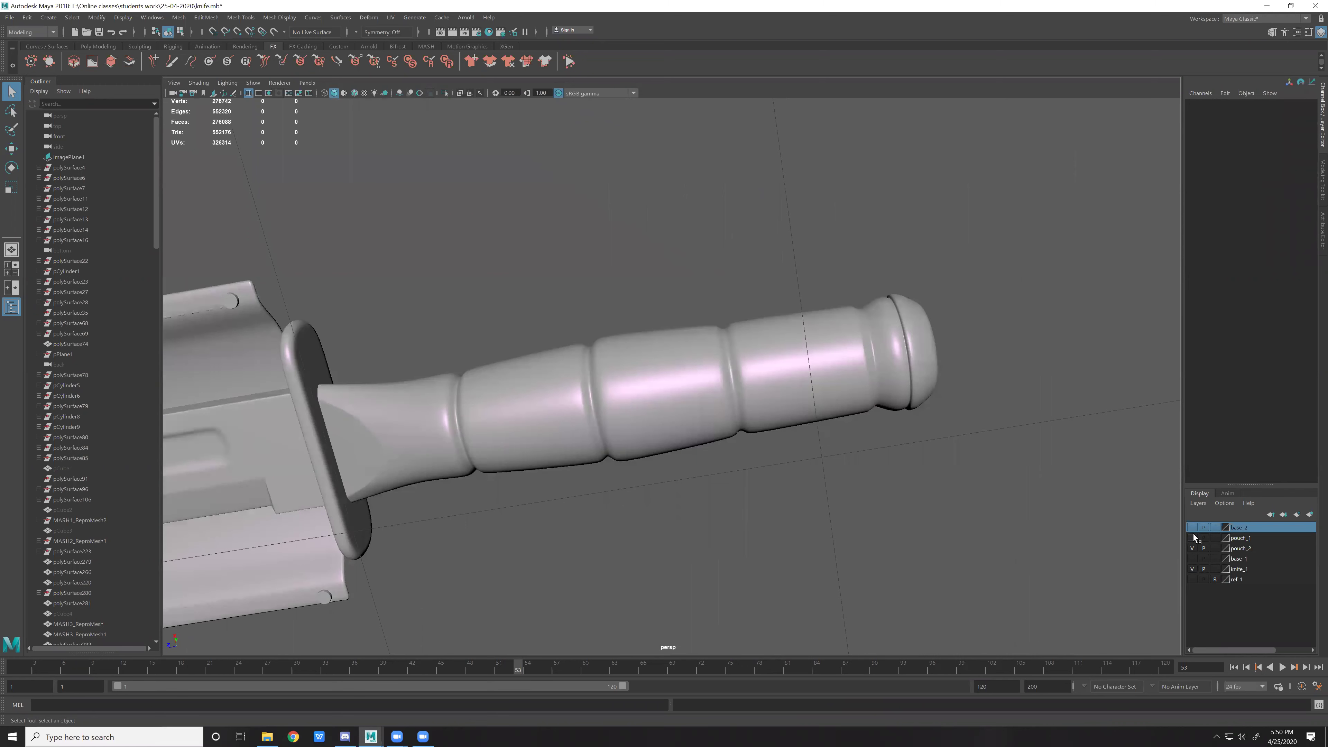
{"action": "left_click", "coordinate": [1193, 558]}
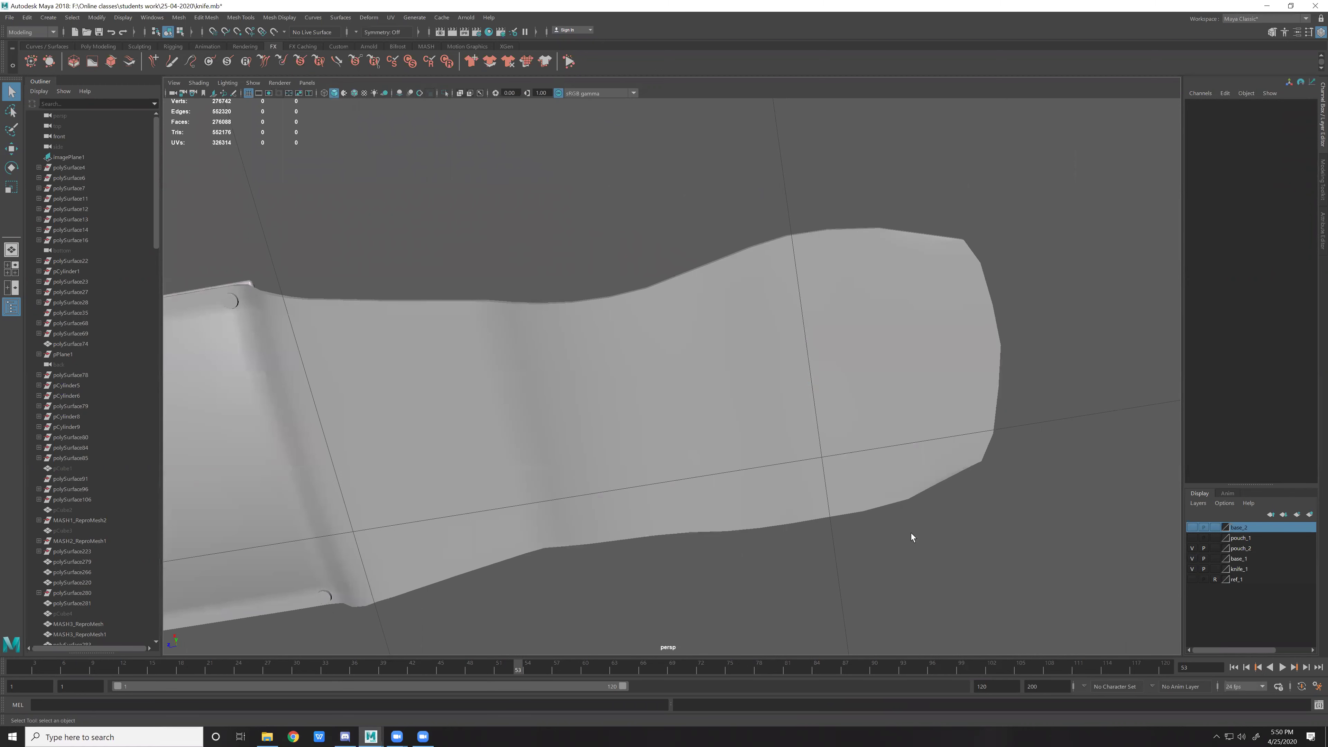
{"action": "scroll", "coordinate": [911, 533], "scroll_direction": "down", "scroll_amount": 10}
{"action": "scroll", "coordinate": [762, 543], "scroll_direction": "up", "scroll_amount": 5}
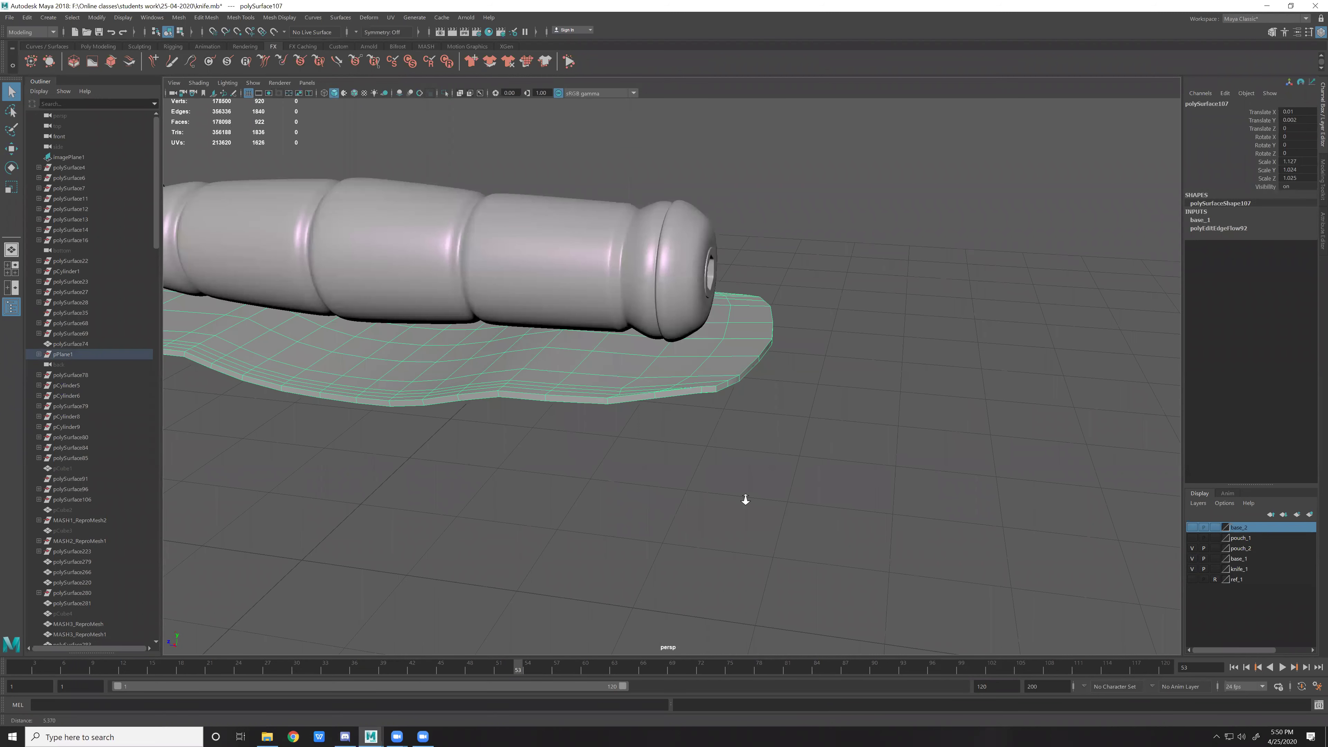
{"action": "scroll", "coordinate": [582, 506], "scroll_direction": "up", "scroll_amount": 3}
{"action": "scroll", "coordinate": [595, 455], "scroll_direction": "up", "scroll_amount": 3}
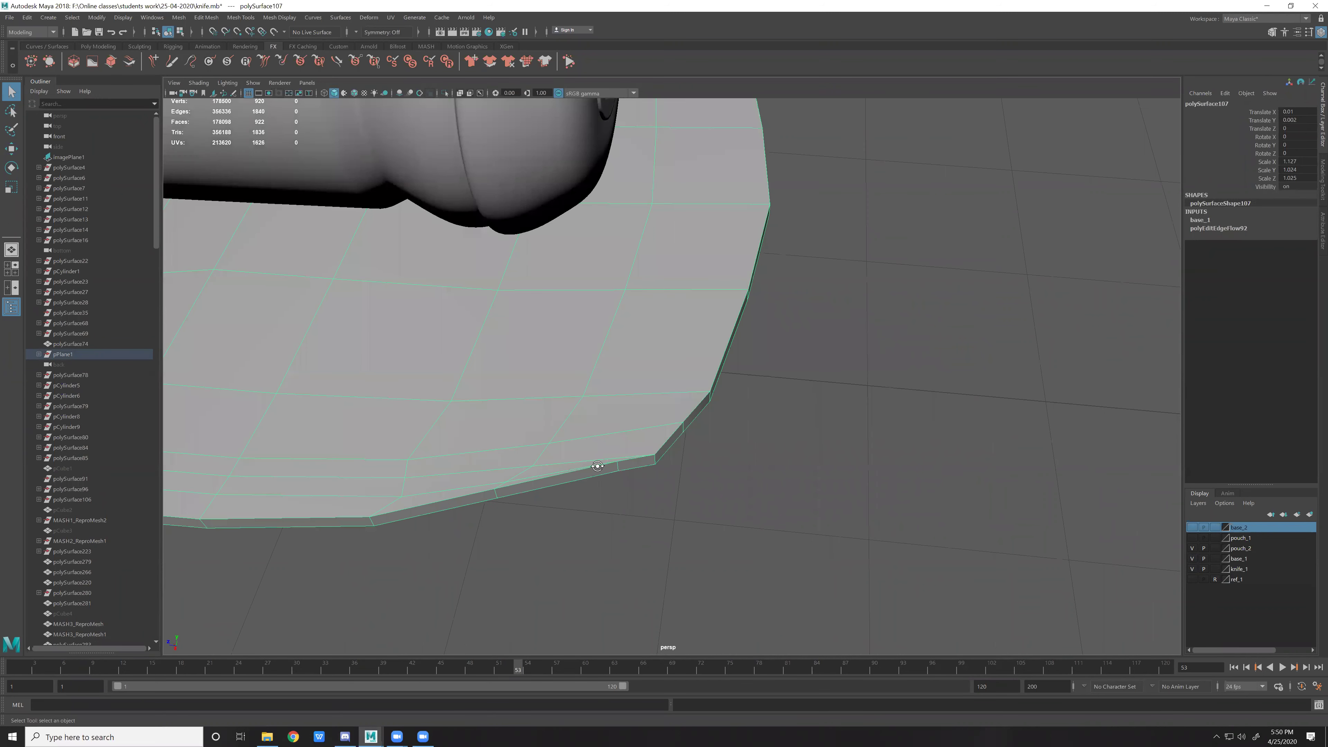
{"action": "left_click_drag", "start_coordinate": [597, 466], "coordinate": [554, 475], "text": "alt"}
{"action": "left_click_drag", "start_coordinate": [595, 290], "coordinate": [558, 335], "text": "alt"}
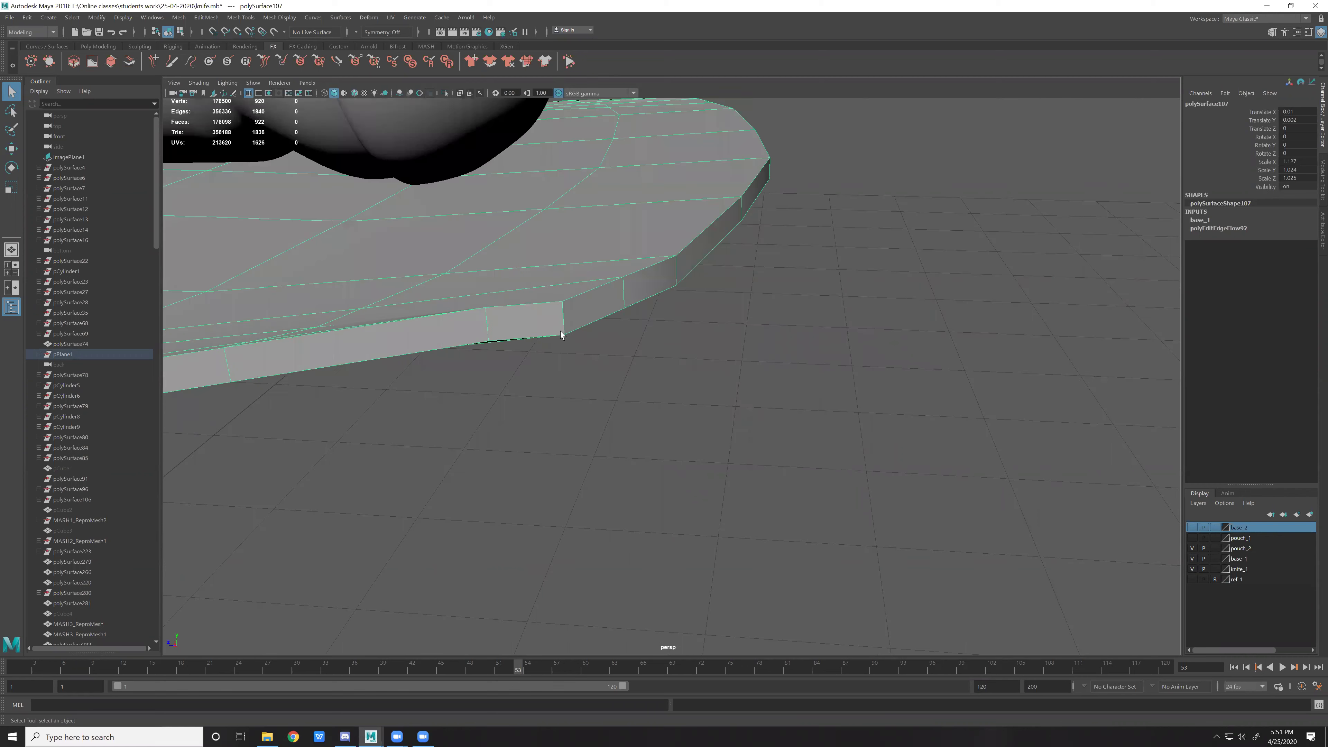
Delete the loop of side faces along the blade edge.
{"action": "double_click", "coordinate": [604, 312]}
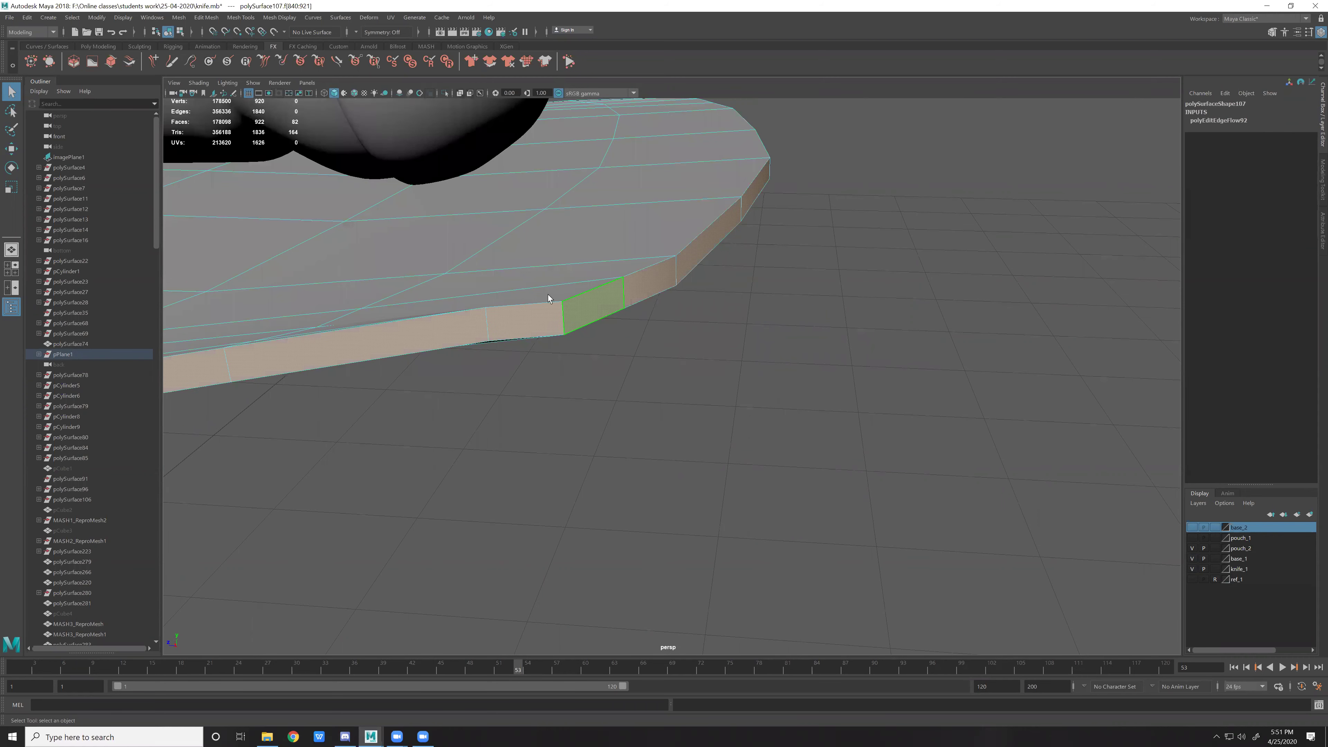
{"action": "key", "text": "Delete"}
{"action": "key", "text": "Delete"}
{"action": "scroll", "coordinate": [730, 396], "scroll_direction": "up", "scroll_amount": 5}
{"action": "mouse_move", "coordinate": [731, 396]}
{"action": "left_mouse_down", "text": "alt"}
{"action": "mouse_move", "coordinate": [1001, 495]}
{"action": "mouse_move", "coordinate": [985, 487]}
{"action": "left_mouse_up", "text": "alt"}
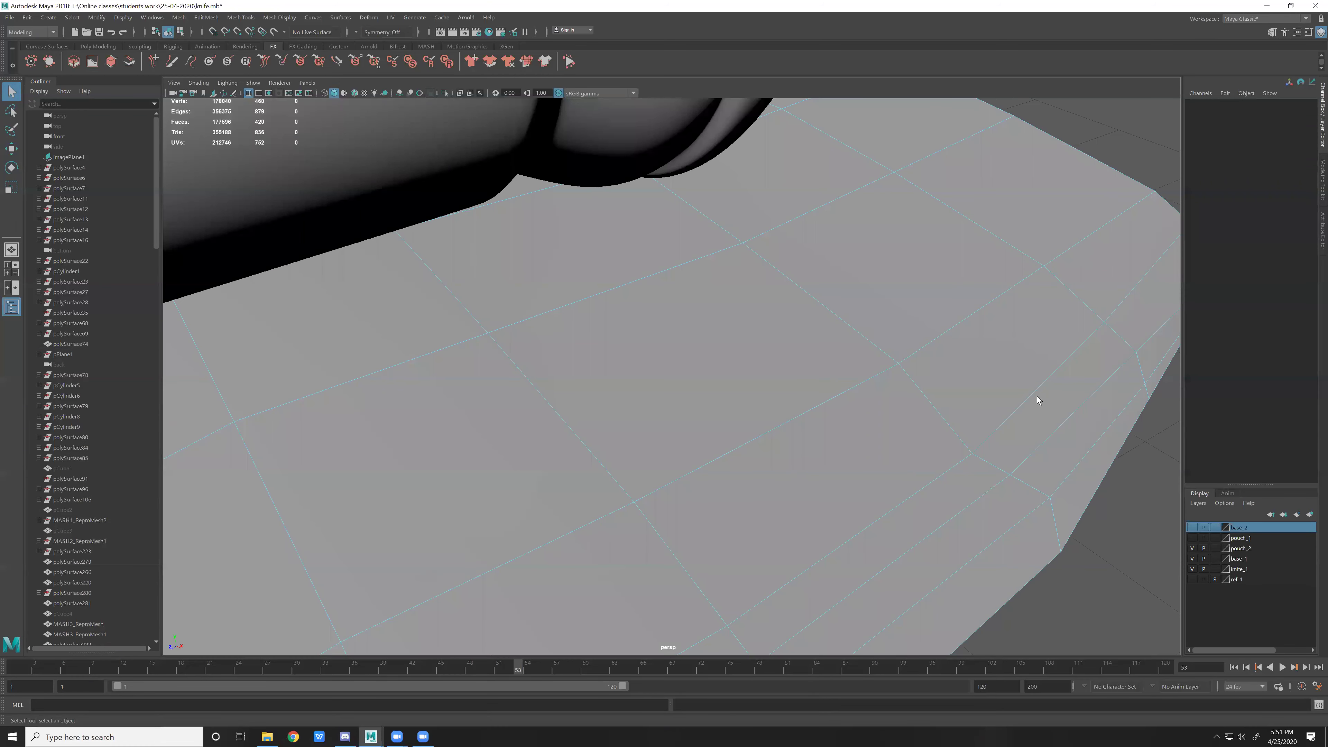
{"action": "left_click_drag", "start_coordinate": [1037, 396], "coordinate": [1024, 435], "text": "alt"}
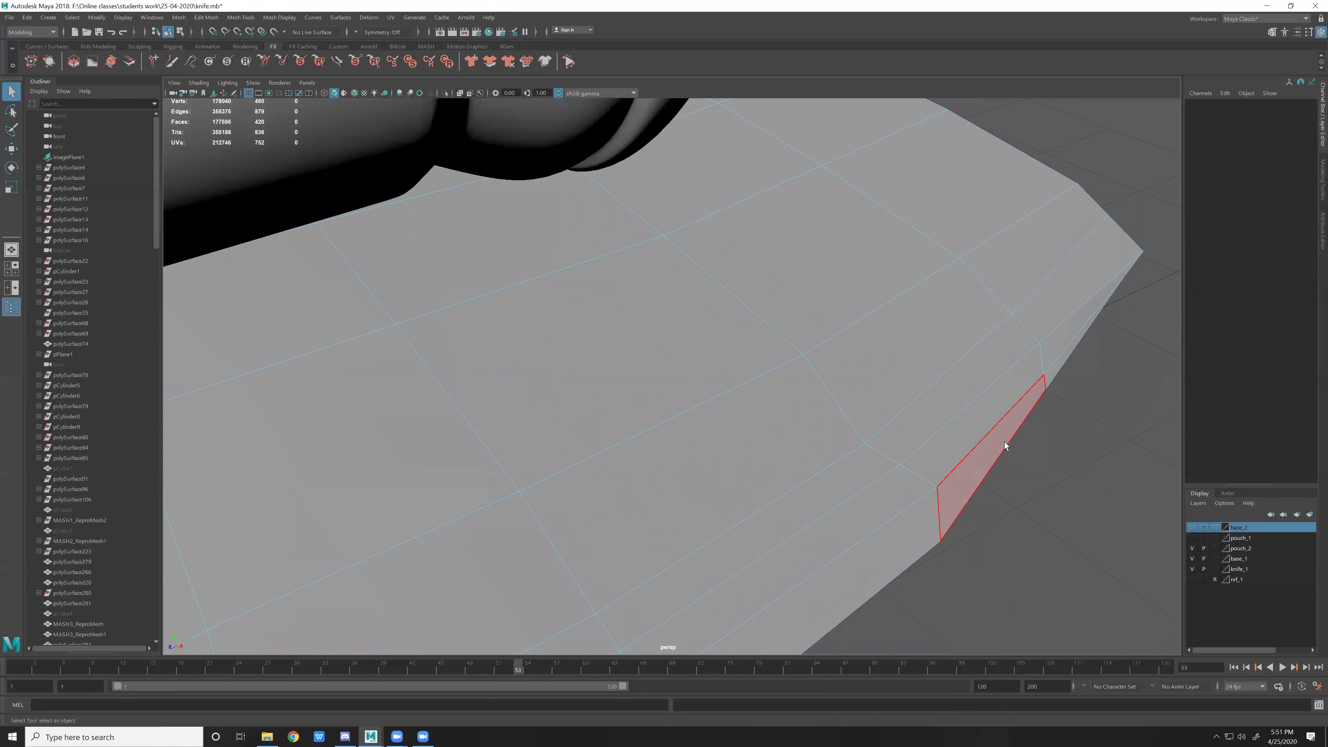
Multi-Cut a trial edge across the side strip from its lower to upper vertex.
{"action": "key", "text": "ctrl+shift+x"}
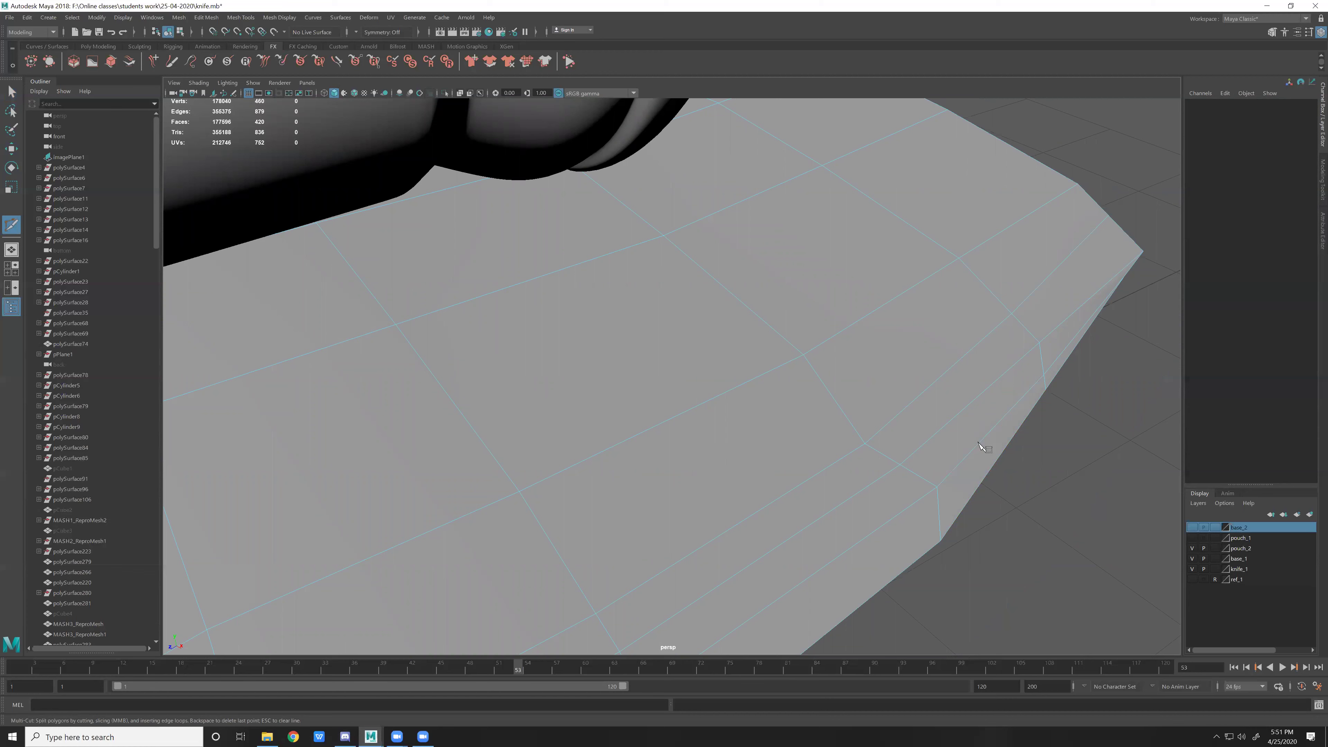
{"action": "left_click", "coordinate": [937, 487]}
{"action": "left_click", "coordinate": [1039, 343]}
{"action": "key", "text": "w"}
Delete the new cut edge and a neighbouring tip edge, undoing the last deletion.
{"action": "left_click", "coordinate": [1060, 401]}
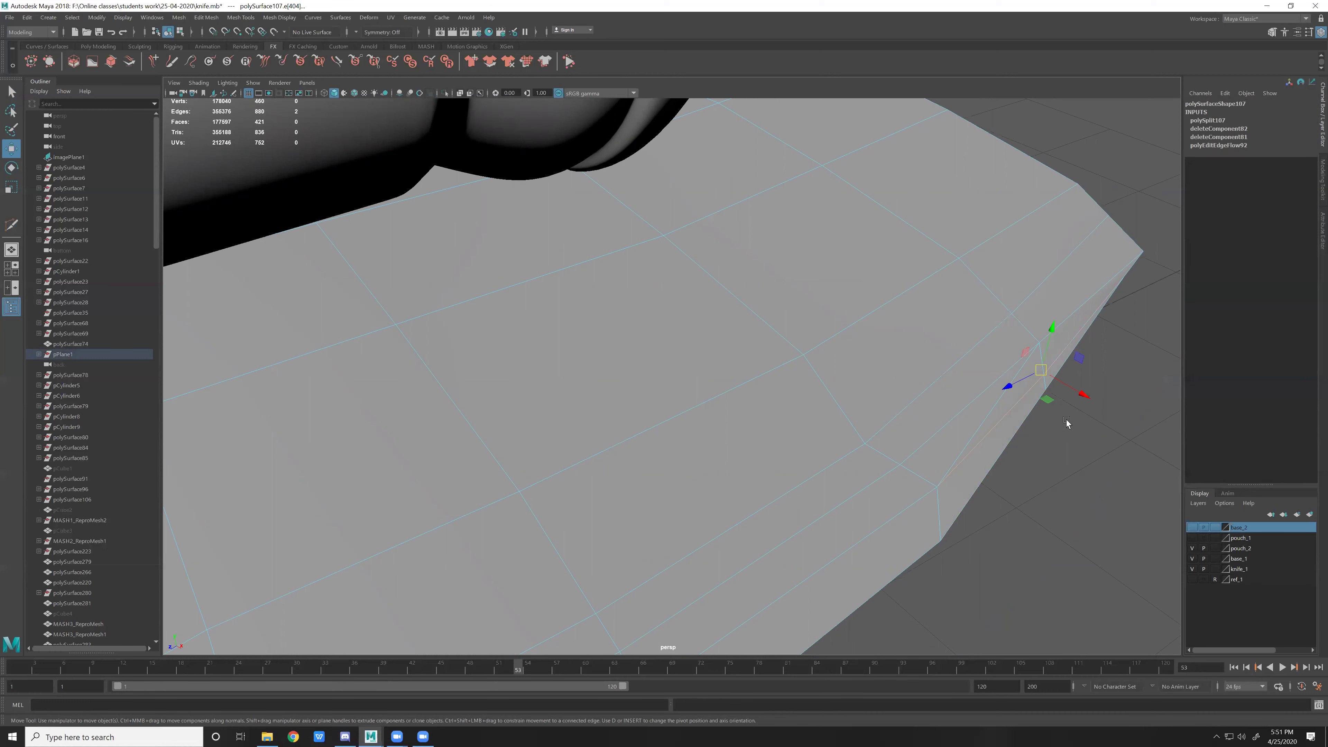
{"action": "key", "text": "Delete"}
{"action": "left_click", "coordinate": [936, 407]}
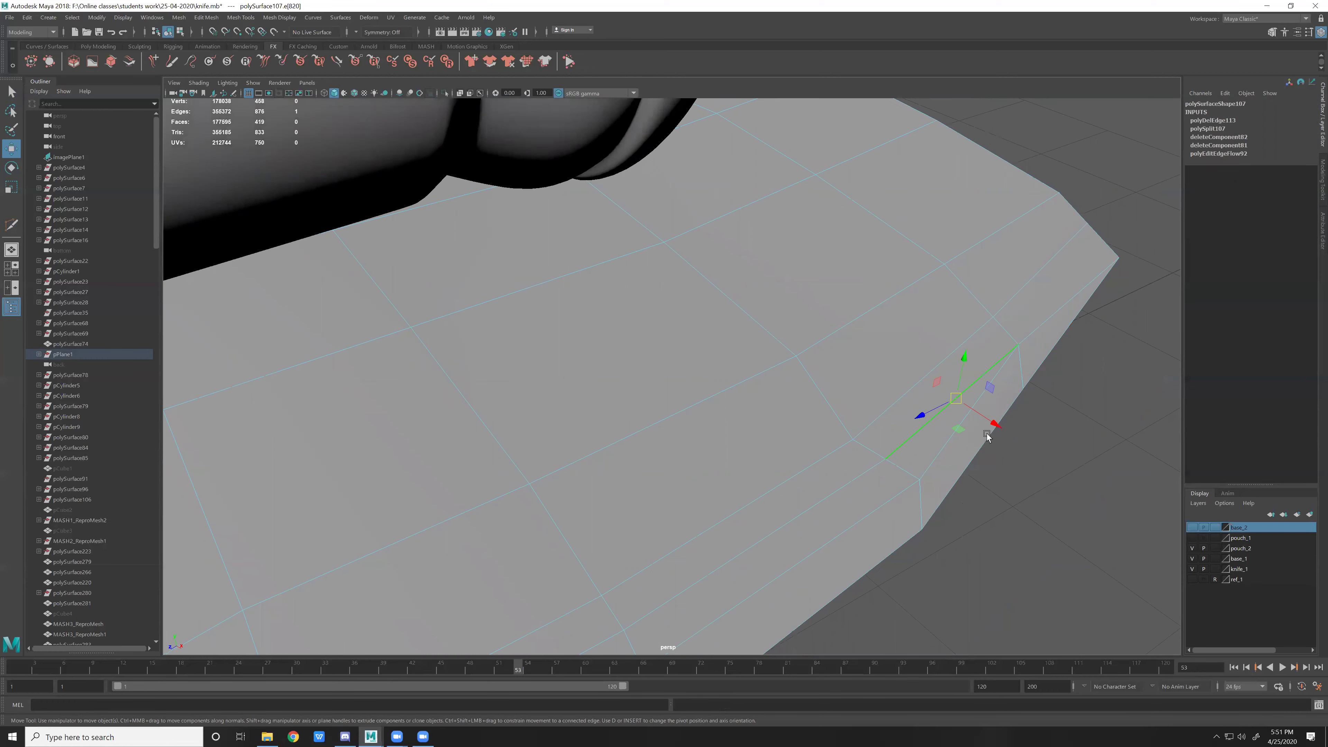
{"action": "key", "text": "Delete"}
{"action": "scroll", "coordinate": [739, 417], "scroll_direction": "down", "scroll_amount": 5}
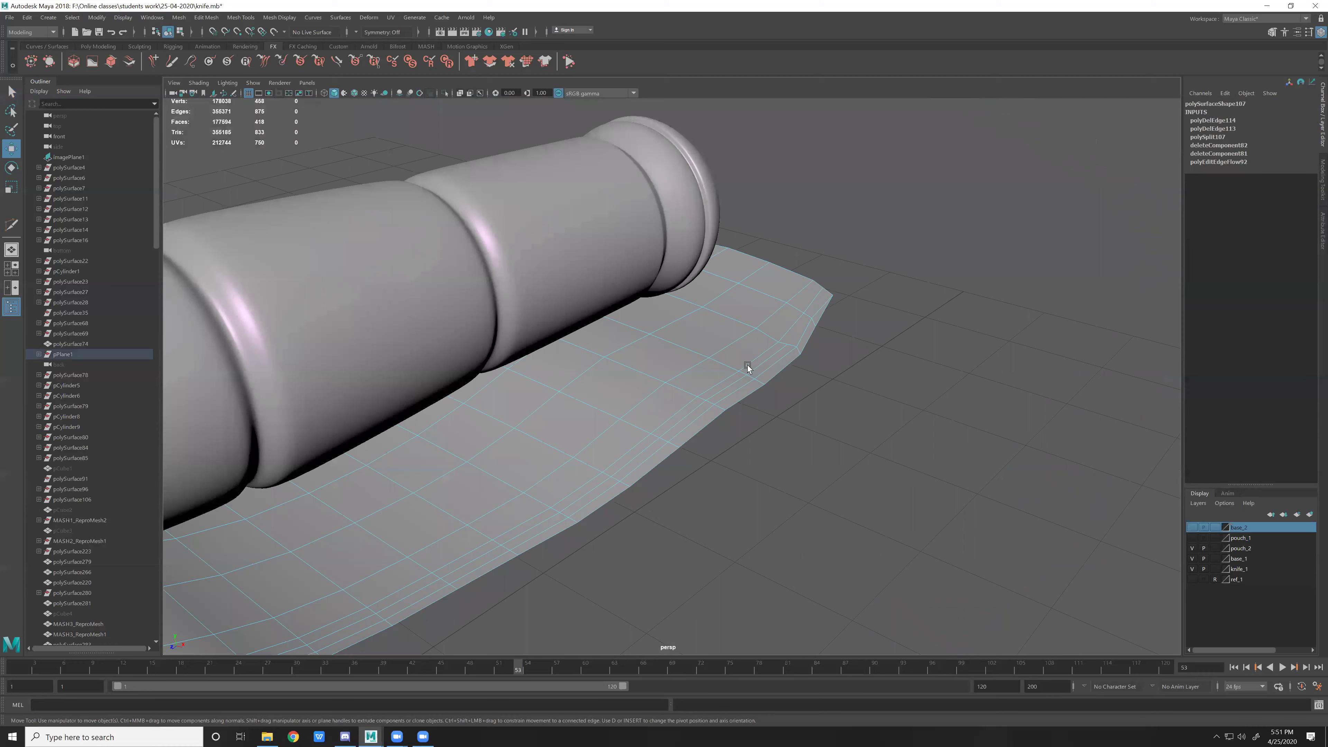
{"action": "scroll", "coordinate": [750, 363], "scroll_direction": "up", "scroll_amount": 4}
{"action": "scroll", "coordinate": [818, 428], "scroll_direction": "down", "scroll_amount": 4}
{"action": "key", "text": "ctrl+z"}
{"action": "mouse_move", "coordinate": [839, 421]}
{"action": "left_mouse_down", "text": "alt"}
{"action": "mouse_move", "coordinate": [913, 520]}
{"action": "mouse_move", "coordinate": [820, 478]}
{"action": "mouse_move", "coordinate": [823, 501]}
{"action": "mouse_move", "coordinate": [713, 424]}
{"action": "left_mouse_up", "text": "alt"}
{"action": "left_click_drag", "start_coordinate": [782, 504], "coordinate": [765, 483], "text": "alt"}
{"action": "mouse_move", "coordinate": [697, 319]}
{"action": "left_mouse_down", "text": "alt"}
{"action": "mouse_move", "coordinate": [730, 288]}
{"action": "mouse_move", "coordinate": [677, 282]}
{"action": "mouse_move", "coordinate": [728, 416]}
{"action": "mouse_move", "coordinate": [765, 394]}
{"action": "left_mouse_up", "text": "alt"}
Delete the 37-face loop and the lower strip of blade faces.
{"action": "double_click", "coordinate": [671, 331]}
{"action": "left_click", "coordinate": [688, 280]}
{"action": "double_click", "coordinate": [608, 347]}
{"action": "left_click_drag", "start_coordinate": [607, 346], "coordinate": [593, 369], "text": "alt"}
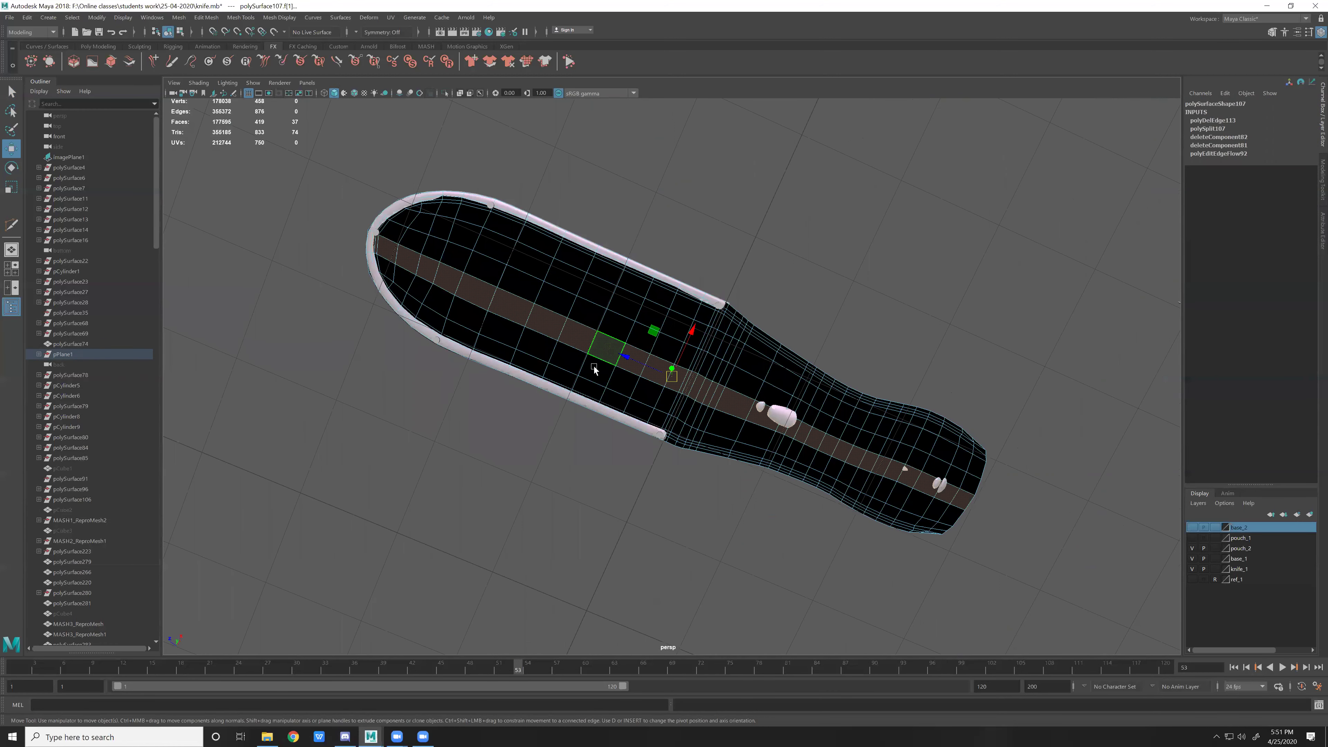
{"action": "key", "text": "Delete"}
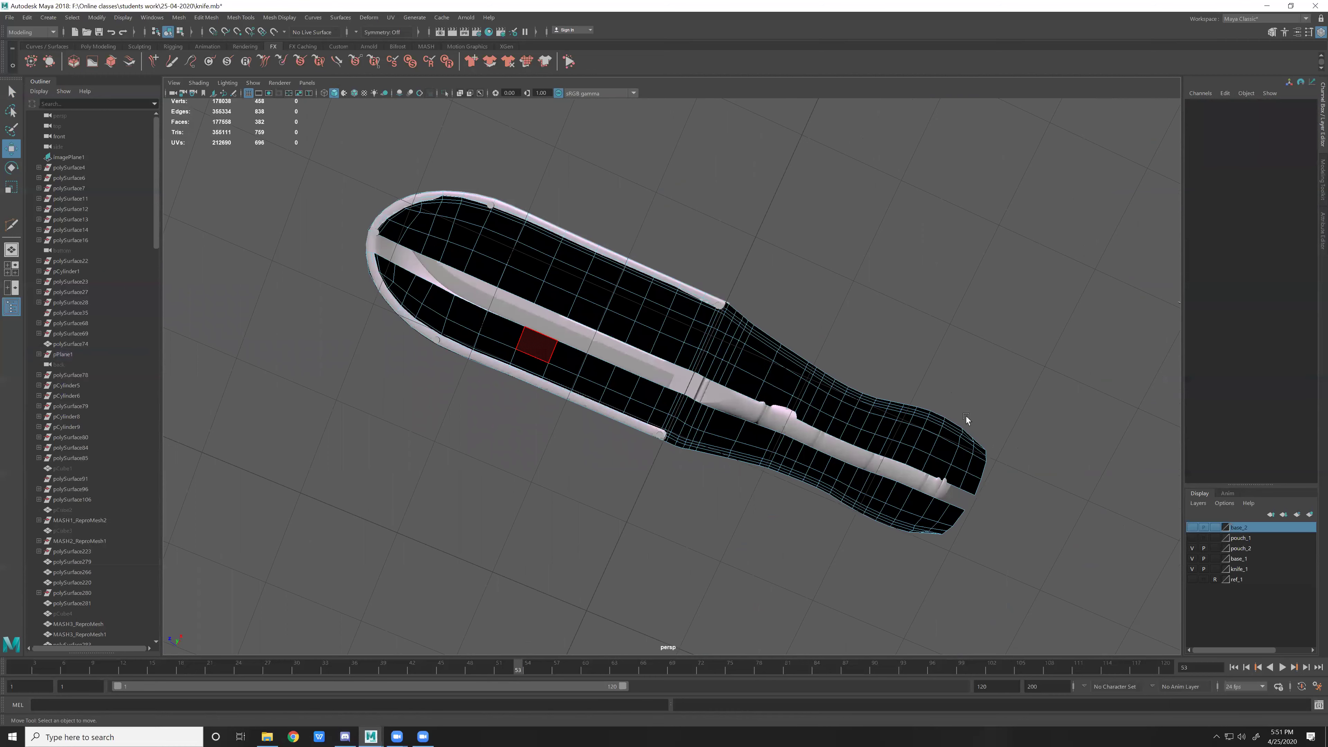
{"action": "key", "text": "Delete"}
Move the notch corner vertex up and outward.
{"action": "scroll", "coordinate": [661, 475], "scroll_direction": "up", "scroll_amount": 5}
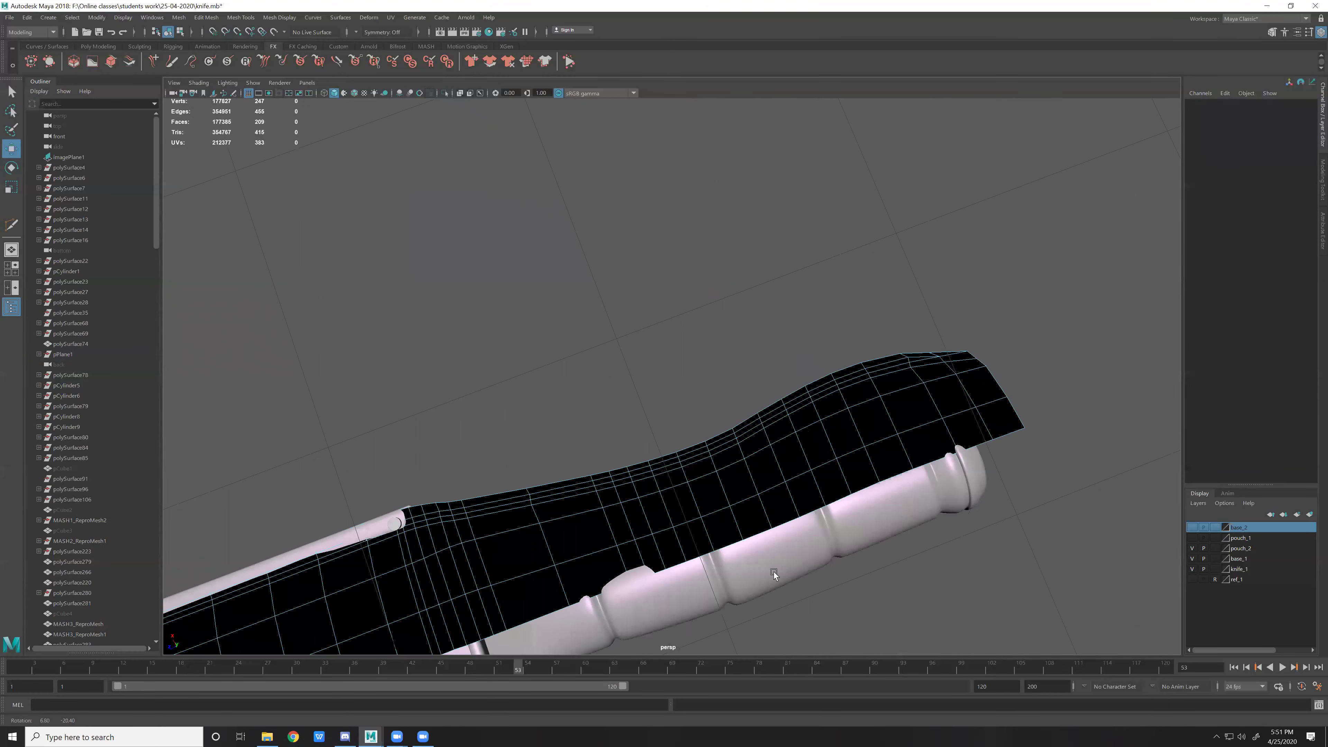
{"action": "left_click_drag", "start_coordinate": [774, 572], "coordinate": [648, 370], "text": "alt"}
{"action": "left_click_drag", "start_coordinate": [823, 485], "coordinate": [741, 409], "text": "alt"}
{"action": "scroll", "coordinate": [788, 474], "scroll_direction": "up", "scroll_amount": 2}
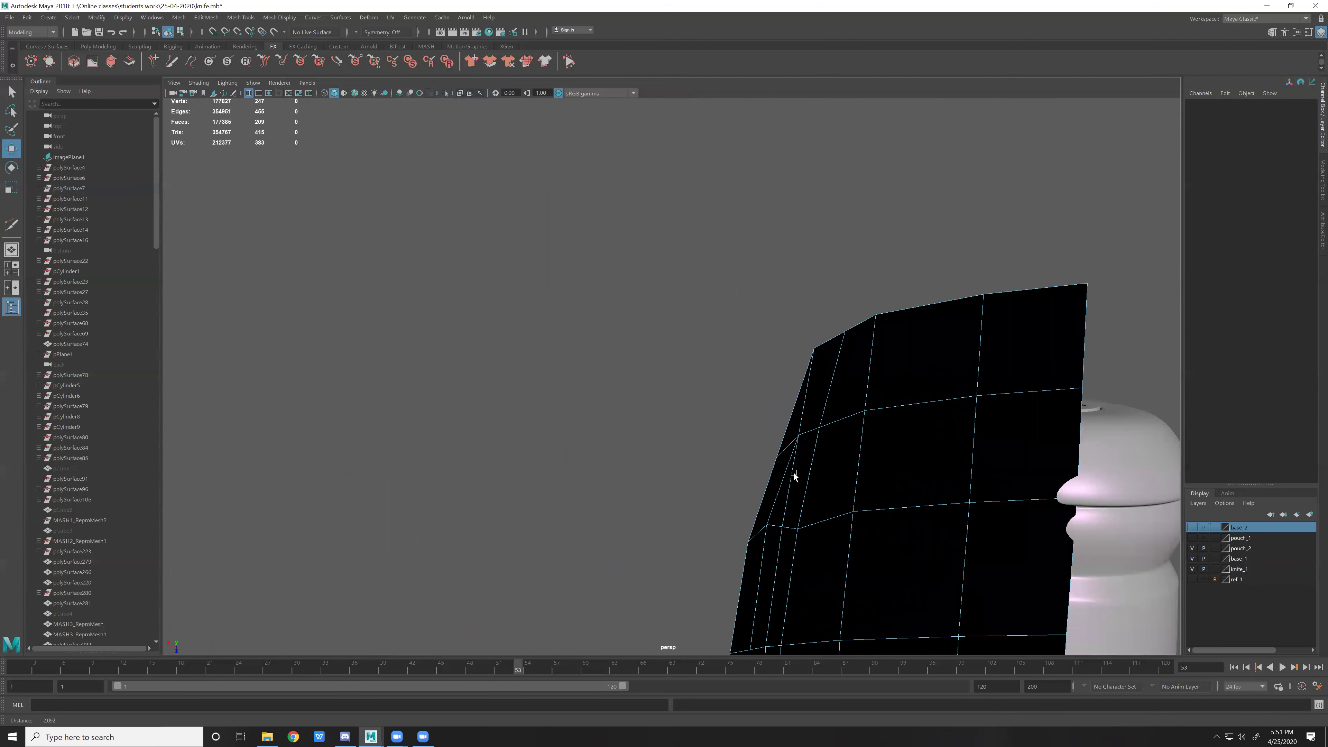
{"action": "scroll", "coordinate": [794, 472], "scroll_direction": "up", "scroll_amount": 2}
{"action": "left_click", "coordinate": [788, 472]}
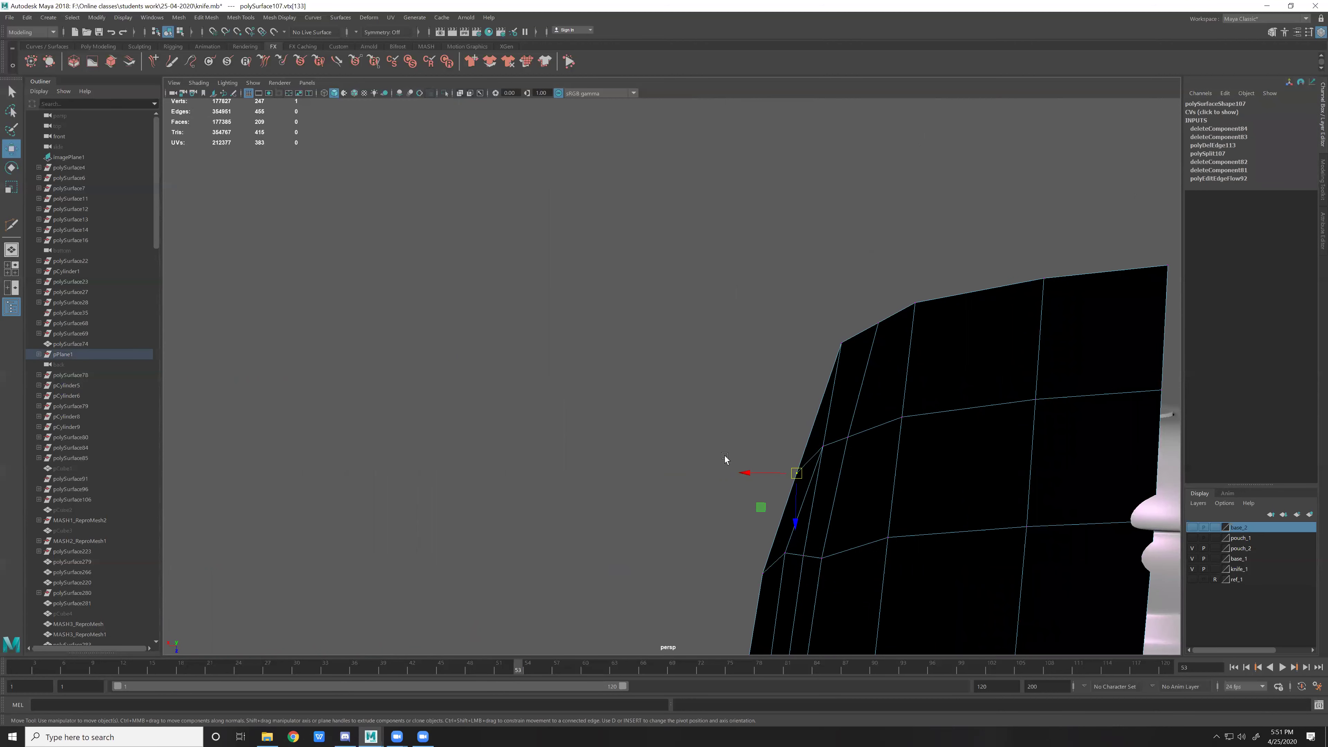
{"action": "left_click_drag", "start_coordinate": [761, 507], "coordinate": [750, 459]}
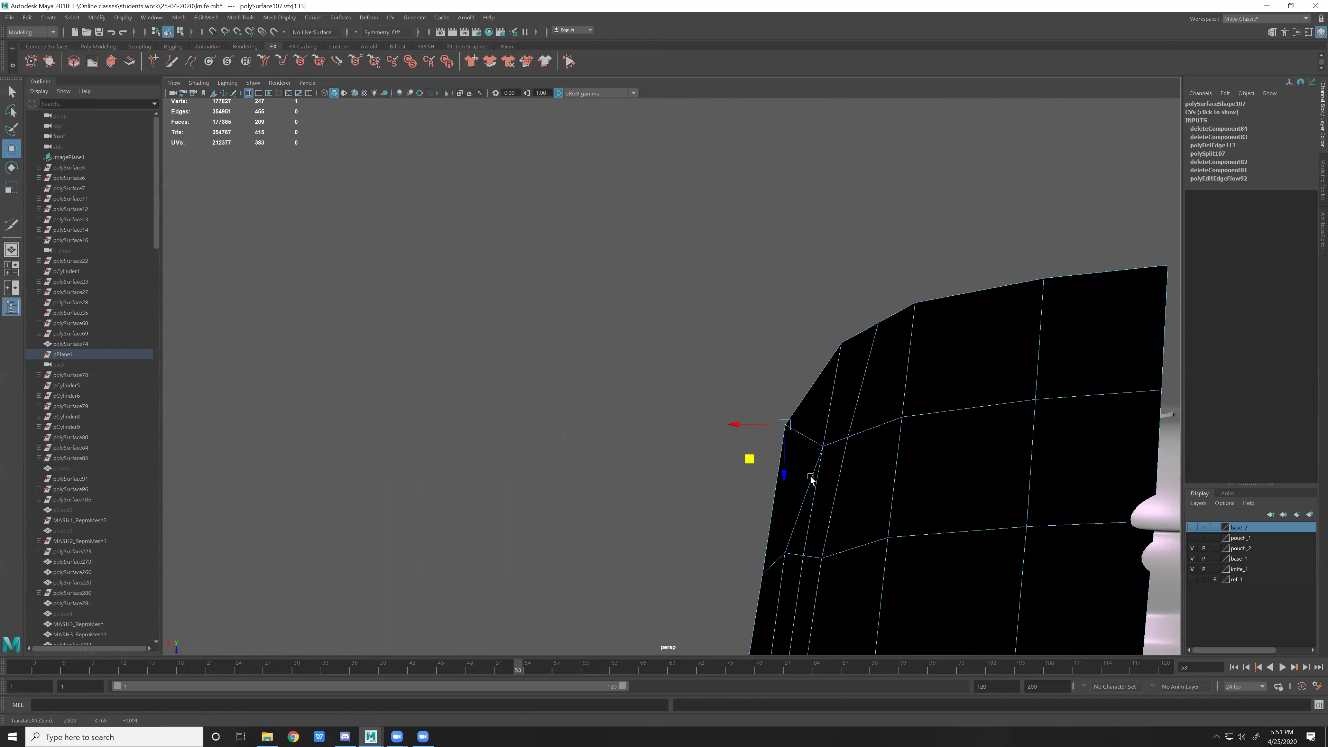
Delete the short edge beside the notch and slide the lower notch vertex right.
{"action": "key", "text": "F10"}
{"action": "left_click", "coordinate": [803, 516]}
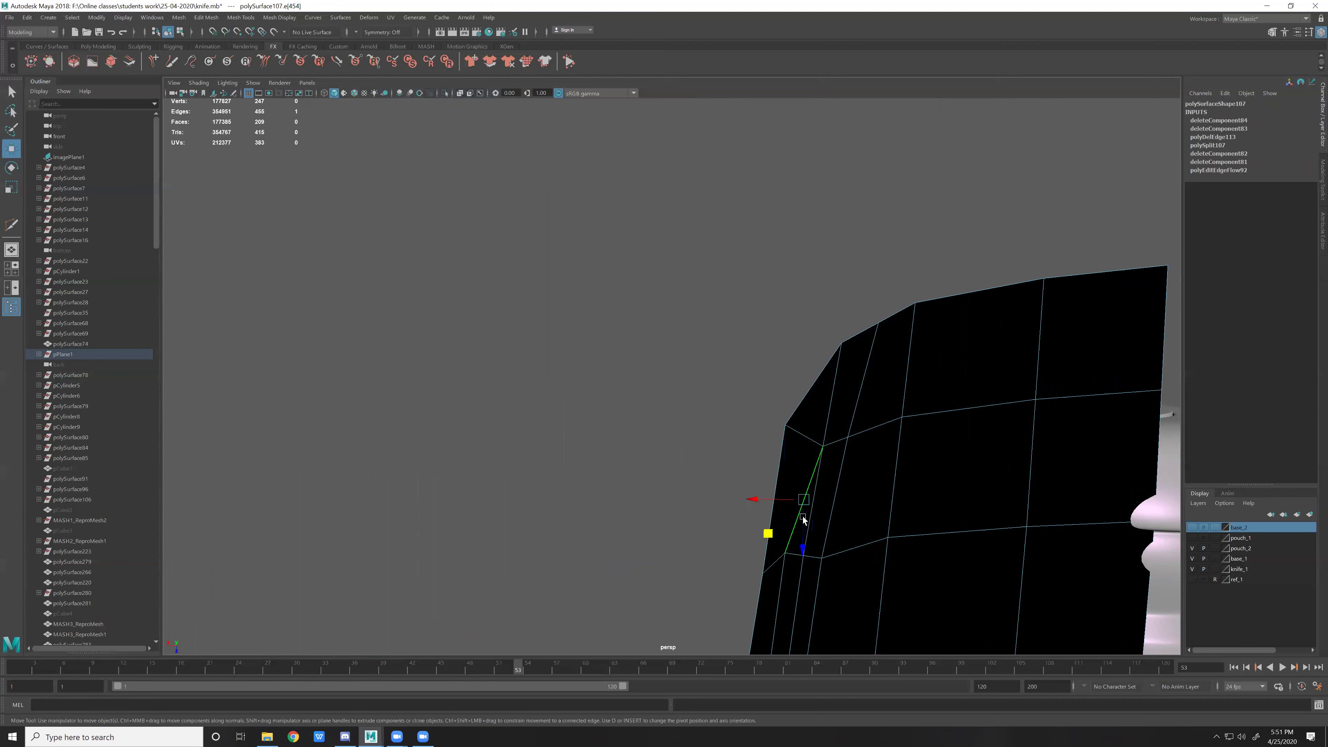
{"action": "key", "text": "Delete"}
{"action": "right_click_drag", "start_coordinate": [803, 556], "coordinate": [763, 559]}
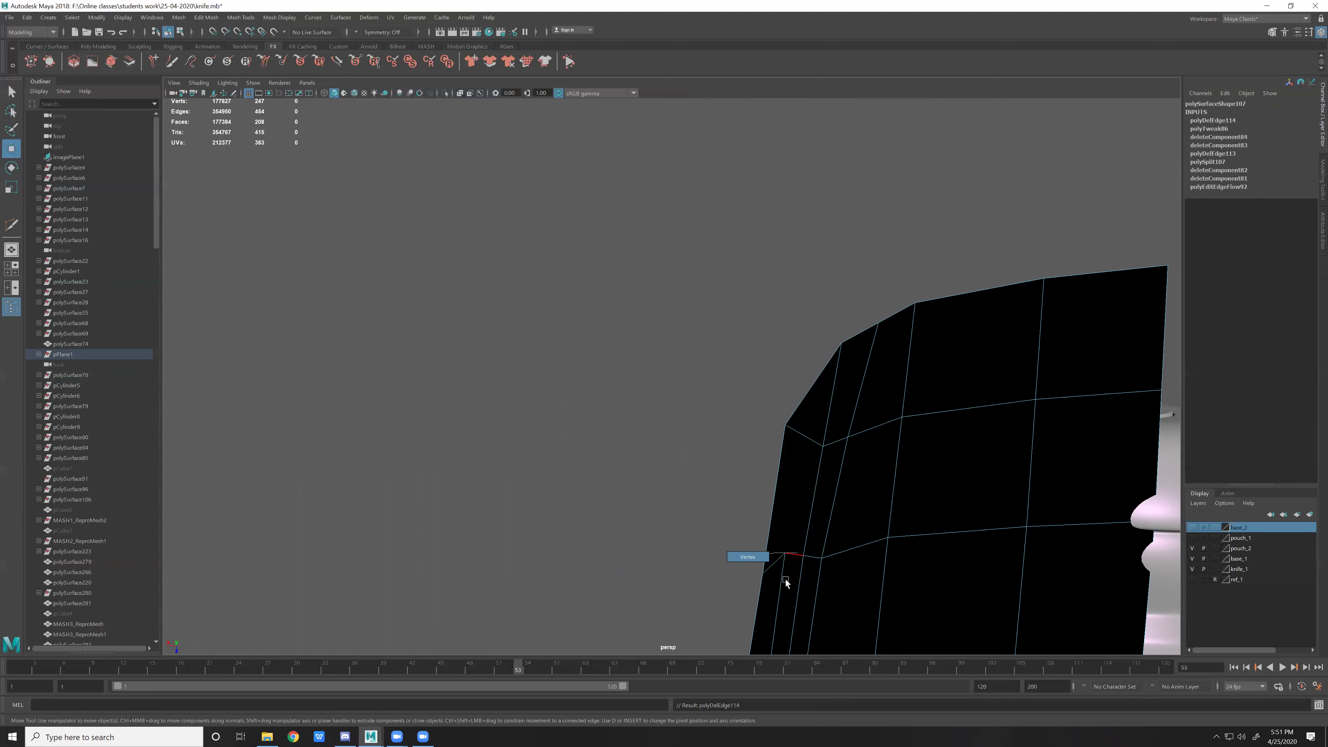
{"action": "left_click", "coordinate": [785, 581]}
{"action": "mouse_move", "coordinate": [838, 581]}
{"action": "left_mouse_down", "text": "alt"}
{"action": "mouse_move", "coordinate": [845, 549]}
{"action": "mouse_move", "coordinate": [778, 568]}
{"action": "left_mouse_up", "text": "alt"}
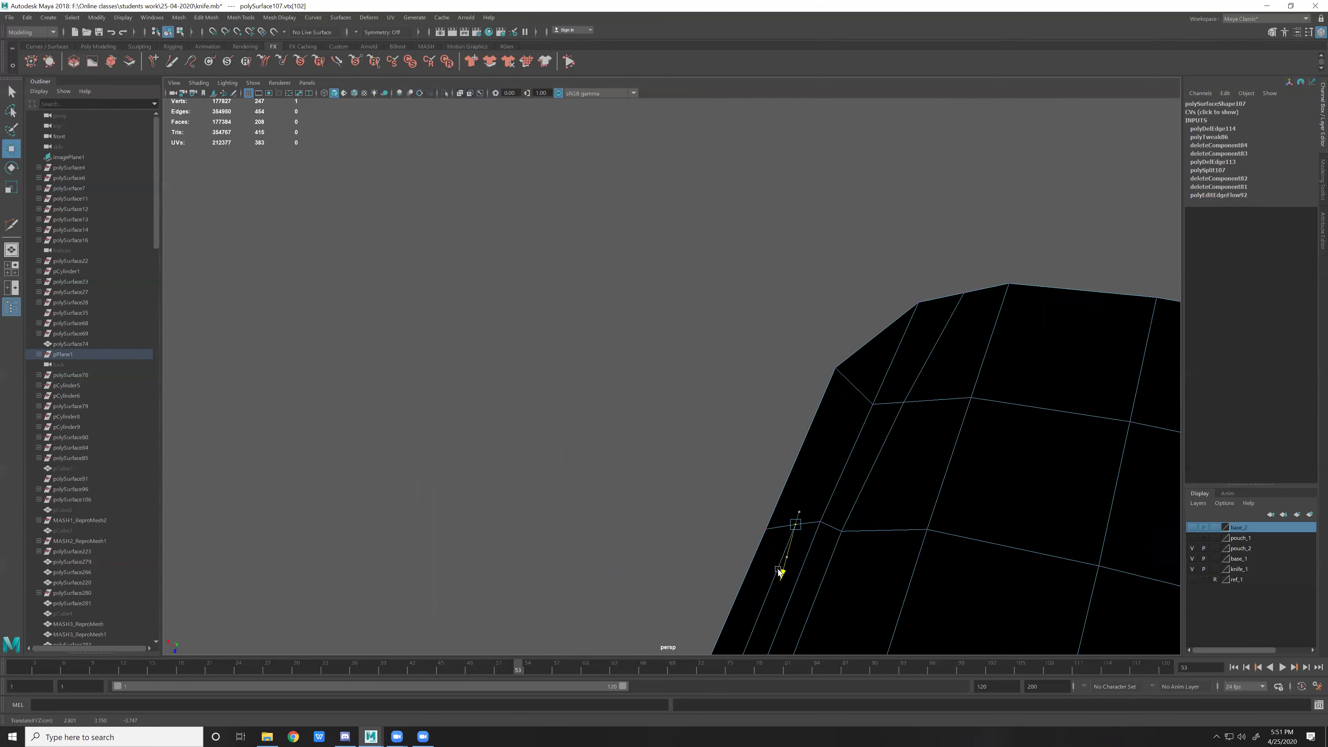
{"action": "middle_click_drag", "start_coordinate": [823, 527], "coordinate": [881, 541], "text": "shift"}
{"action": "left_click", "coordinate": [881, 539]}
{"action": "middle_click_drag", "start_coordinate": [861, 383], "coordinate": [835, 402], "text": "alt"}
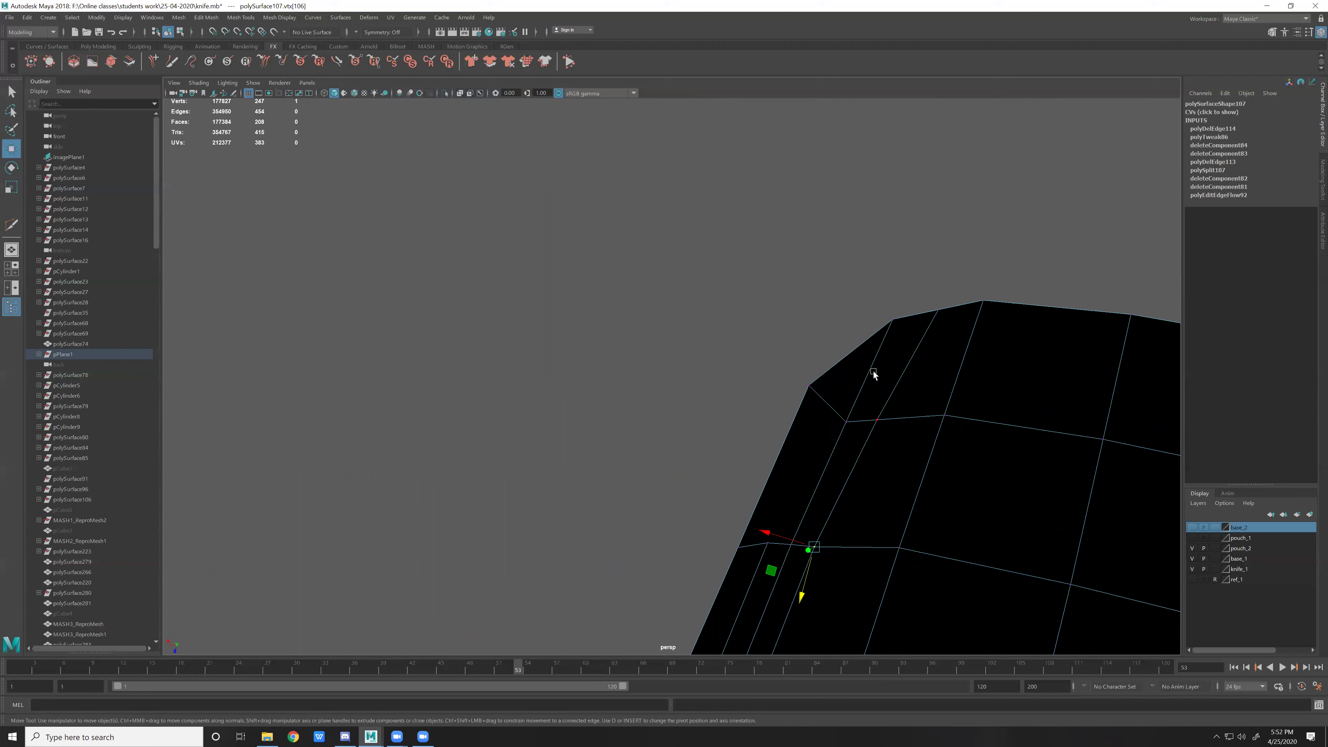
Delete the upper-left notch edge with its leftover vertex and reselect nearby corner vertices.
{"action": "key", "text": "F10"}
{"action": "left_click", "coordinate": [874, 370]}
{"action": "key", "text": "Delete"}
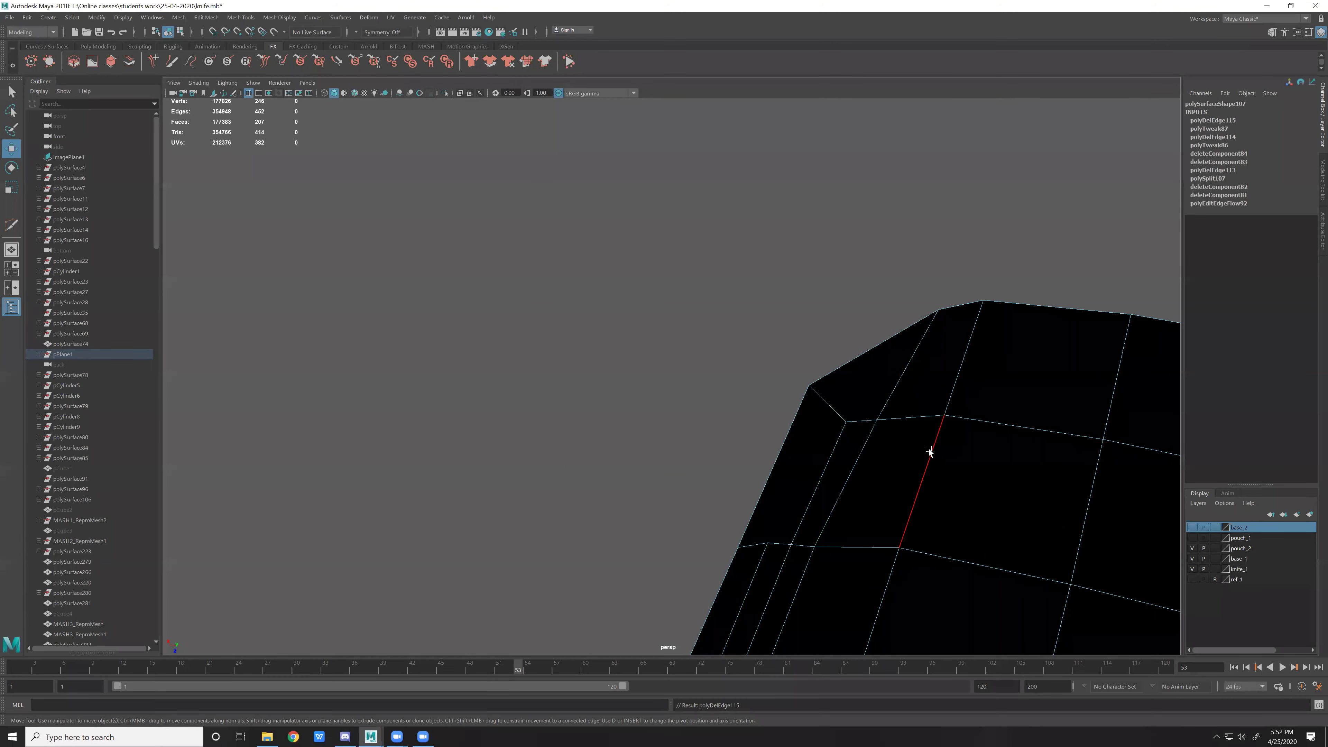
{"action": "key", "text": "F9"}
{"action": "left_click", "coordinate": [812, 389]}
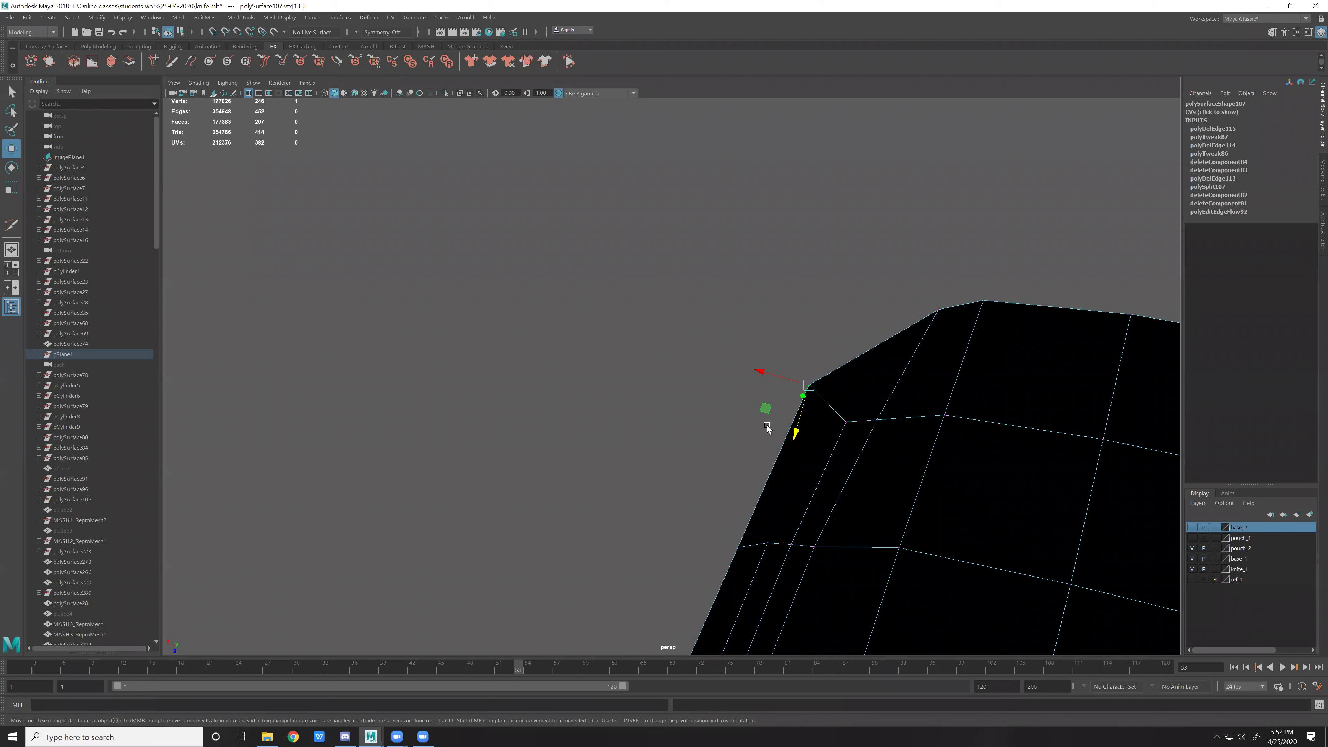
{"action": "mouse_move", "coordinate": [859, 451]}
{"action": "left_mouse_down", "text": "alt"}
{"action": "mouse_move", "coordinate": [773, 387]}
{"action": "mouse_move", "coordinate": [926, 425]}
{"action": "left_mouse_up", "text": "alt"}
{"action": "left_click", "coordinate": [837, 373]}
{"action": "left_click_drag", "start_coordinate": [837, 374], "coordinate": [824, 393], "text": "alt"}
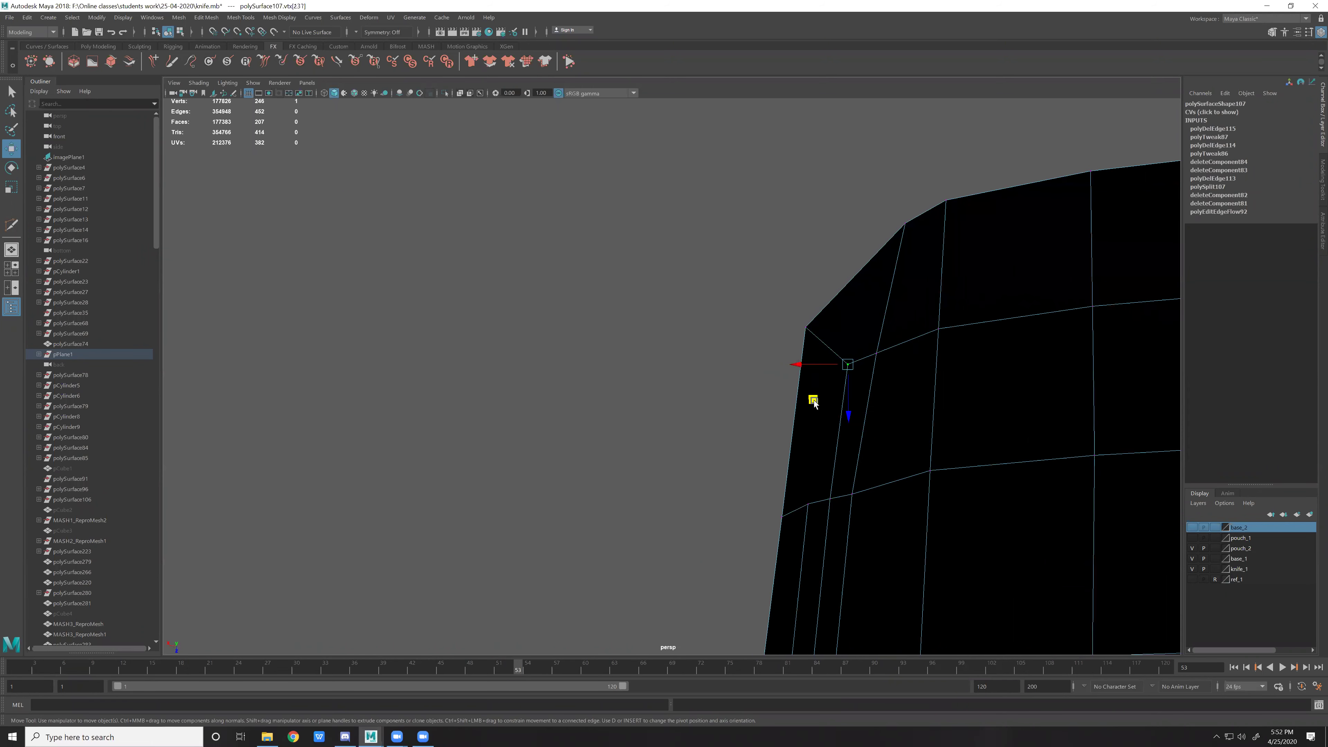
{"action": "key", "text": "Right"}
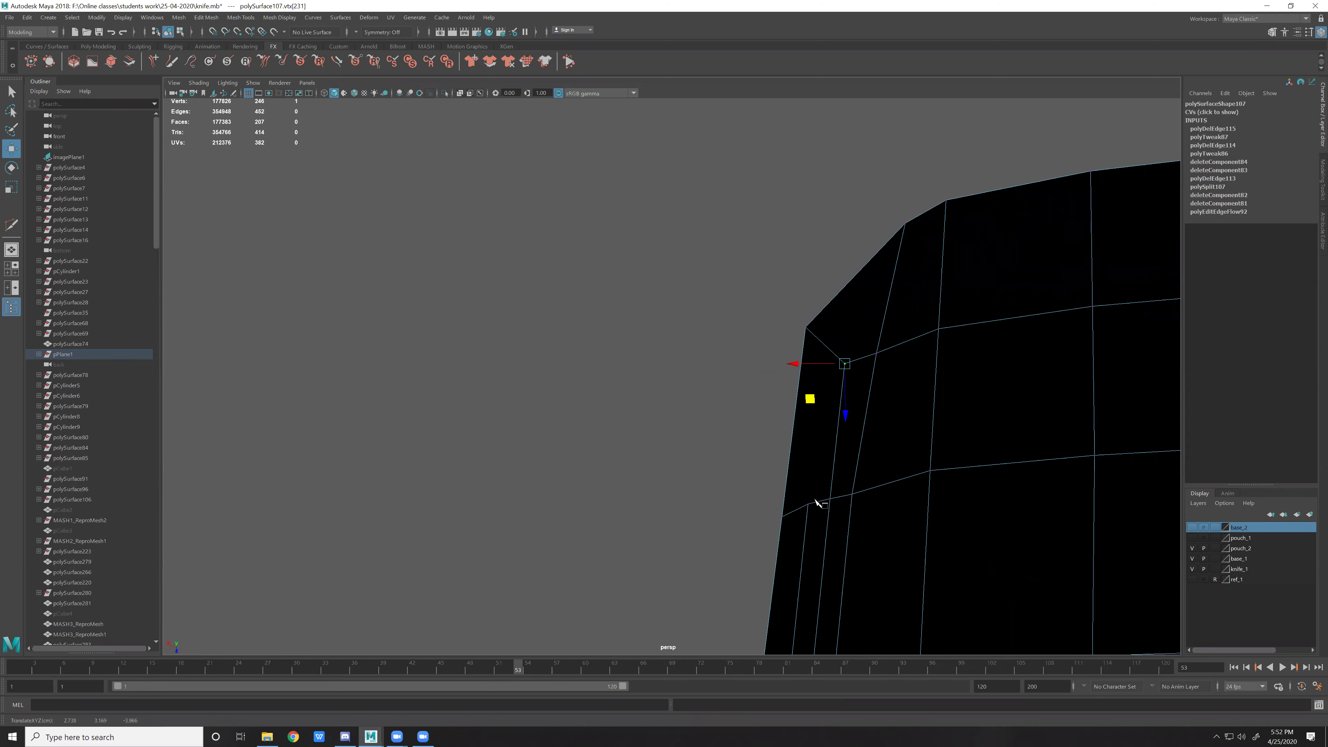
{"action": "right_click_drag", "start_coordinate": [819, 504], "coordinate": [815, 409], "text": "shift"}
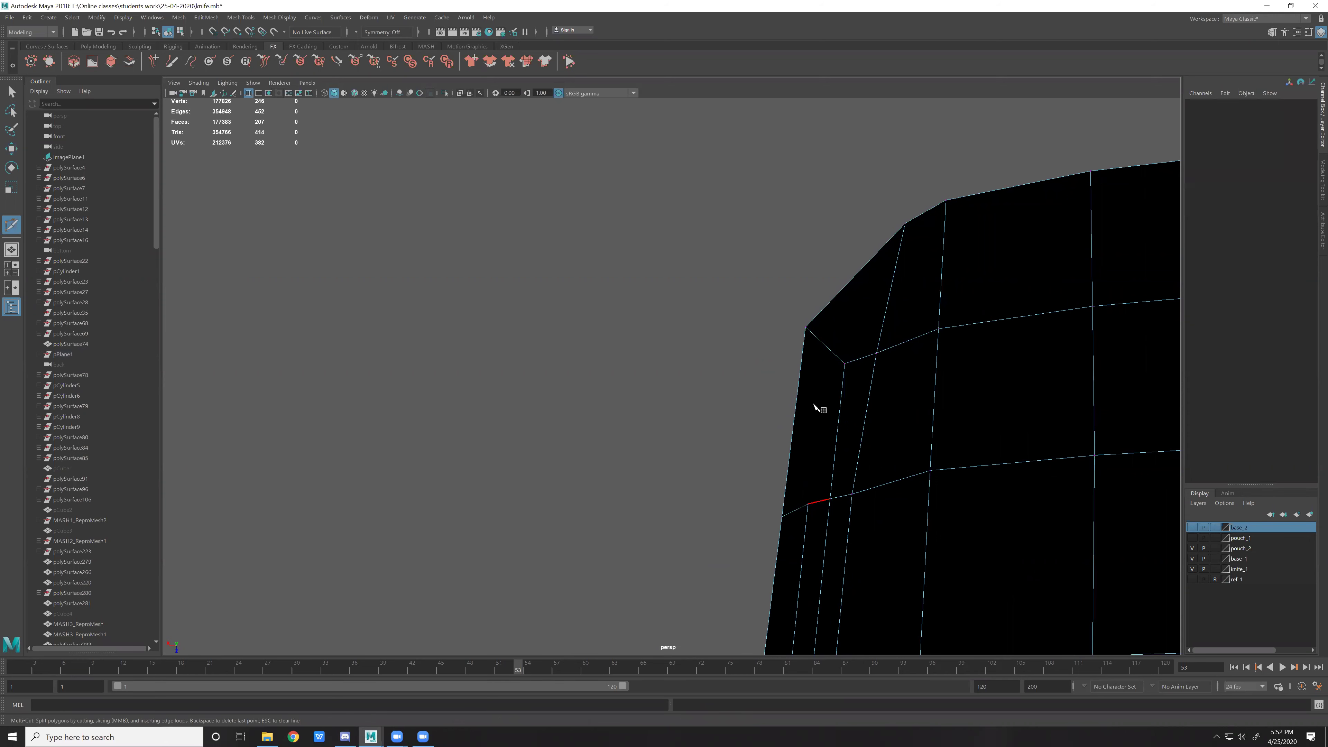
Multi-Cut from the notch corner, through 52.75% along an edge, to the blade's right edge.
{"action": "left_click", "coordinate": [826, 347]}
{"action": "left_click", "coordinate": [895, 292]}
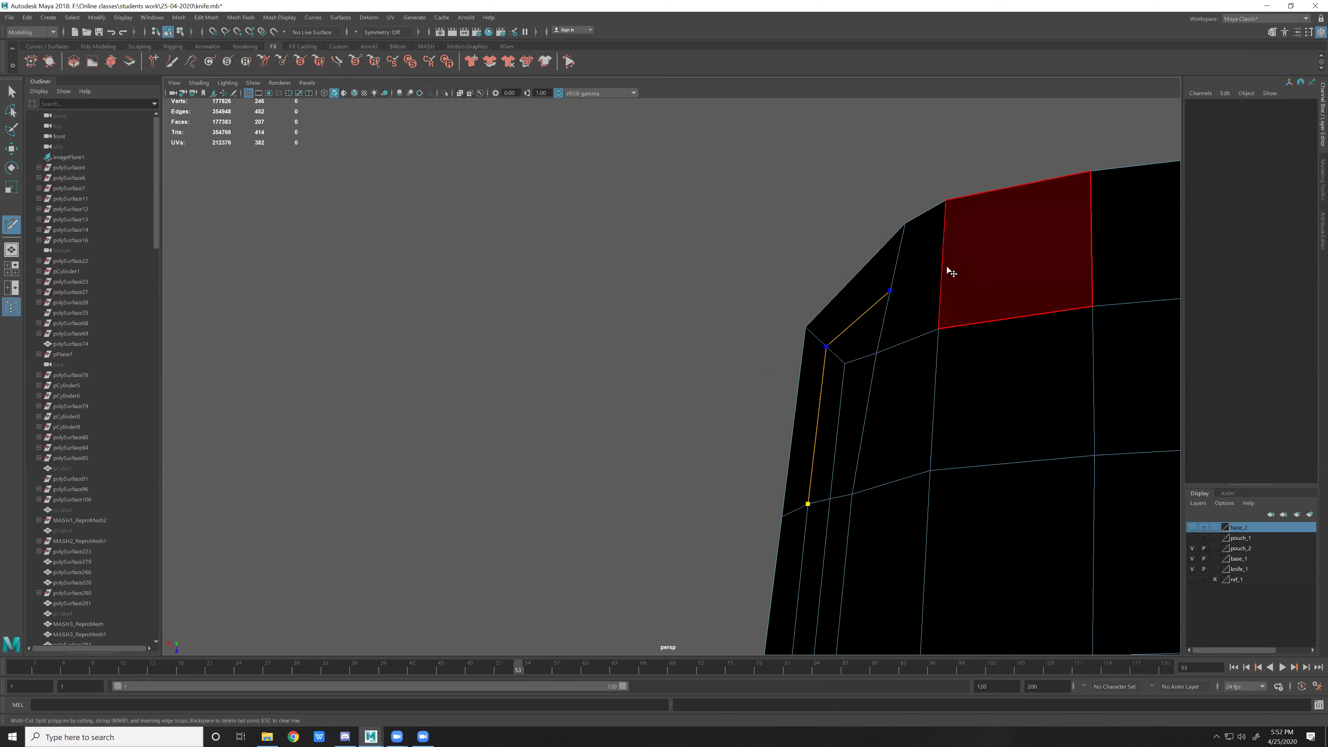
{"action": "left_click", "coordinate": [1092, 235]}
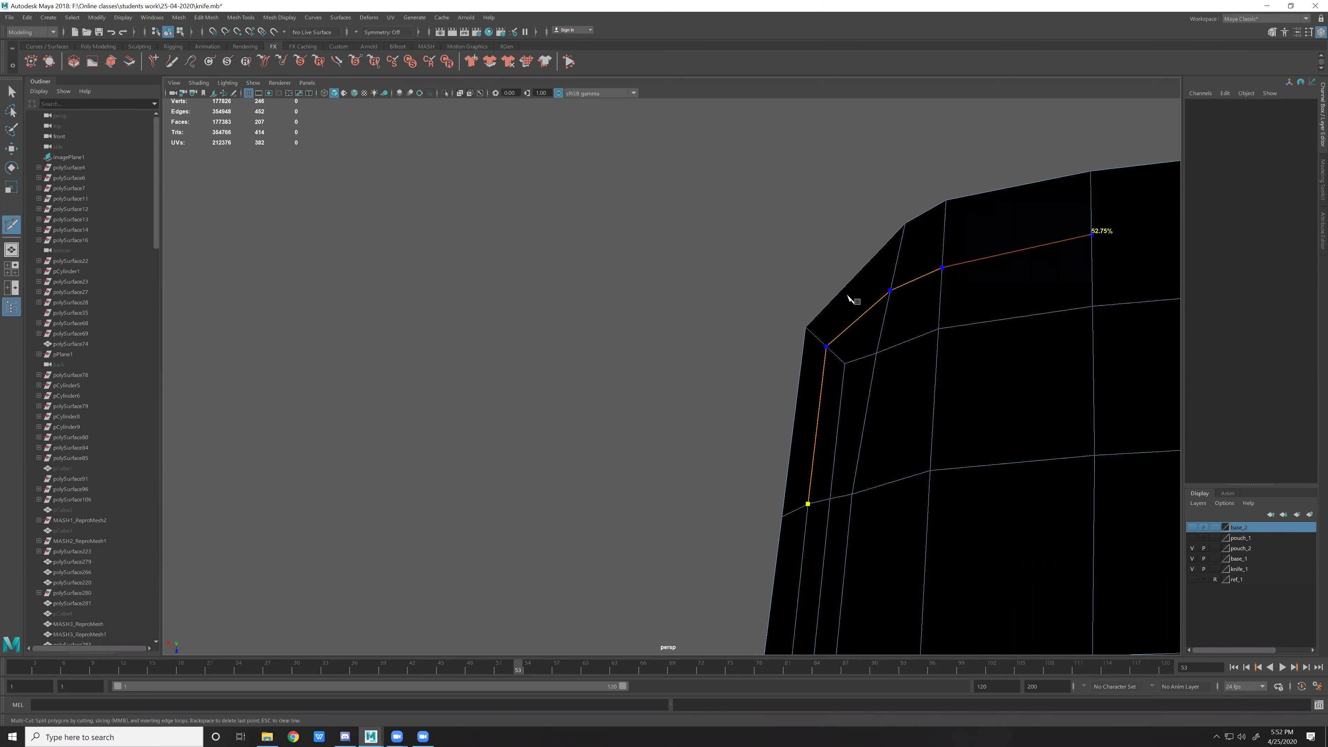
{"action": "middle_click_drag", "start_coordinate": [852, 299], "coordinate": [986, 272], "text": "alt"}
{"action": "left_click", "coordinate": [982, 271]}
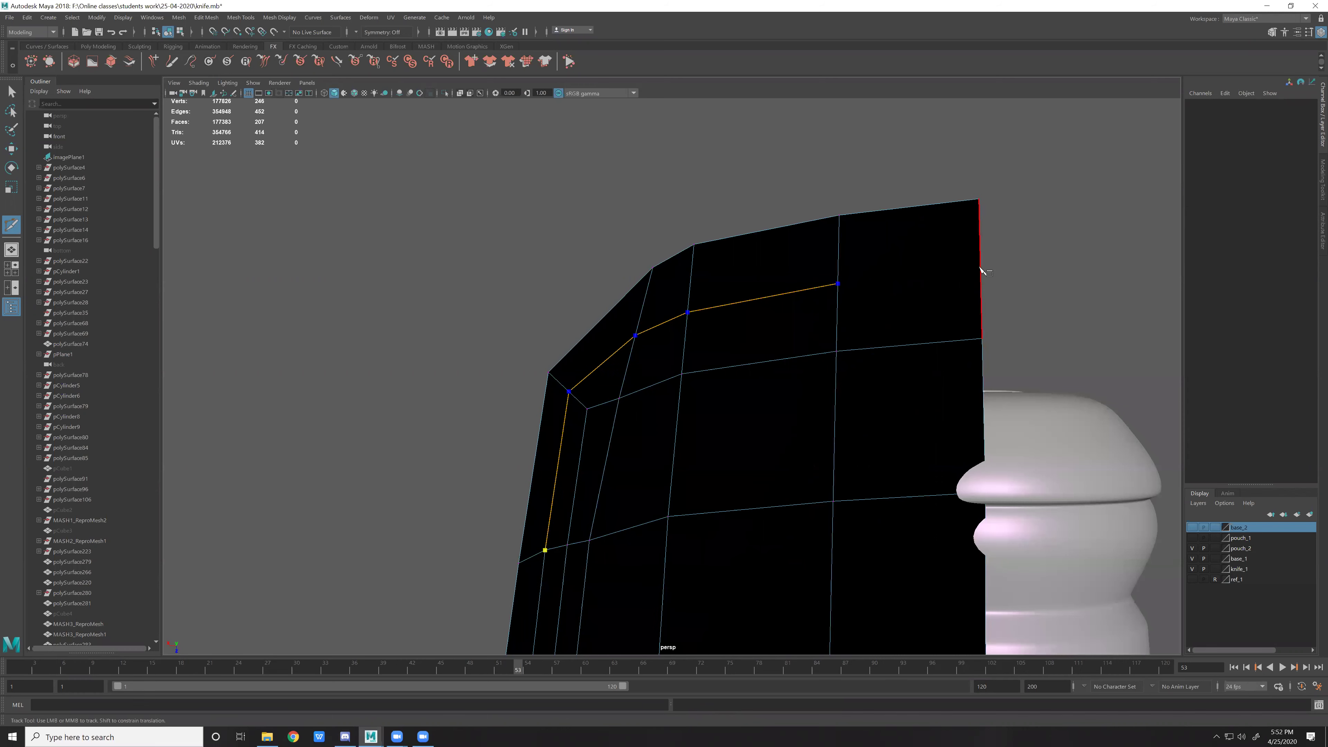
{"action": "key", "text": "Return"}
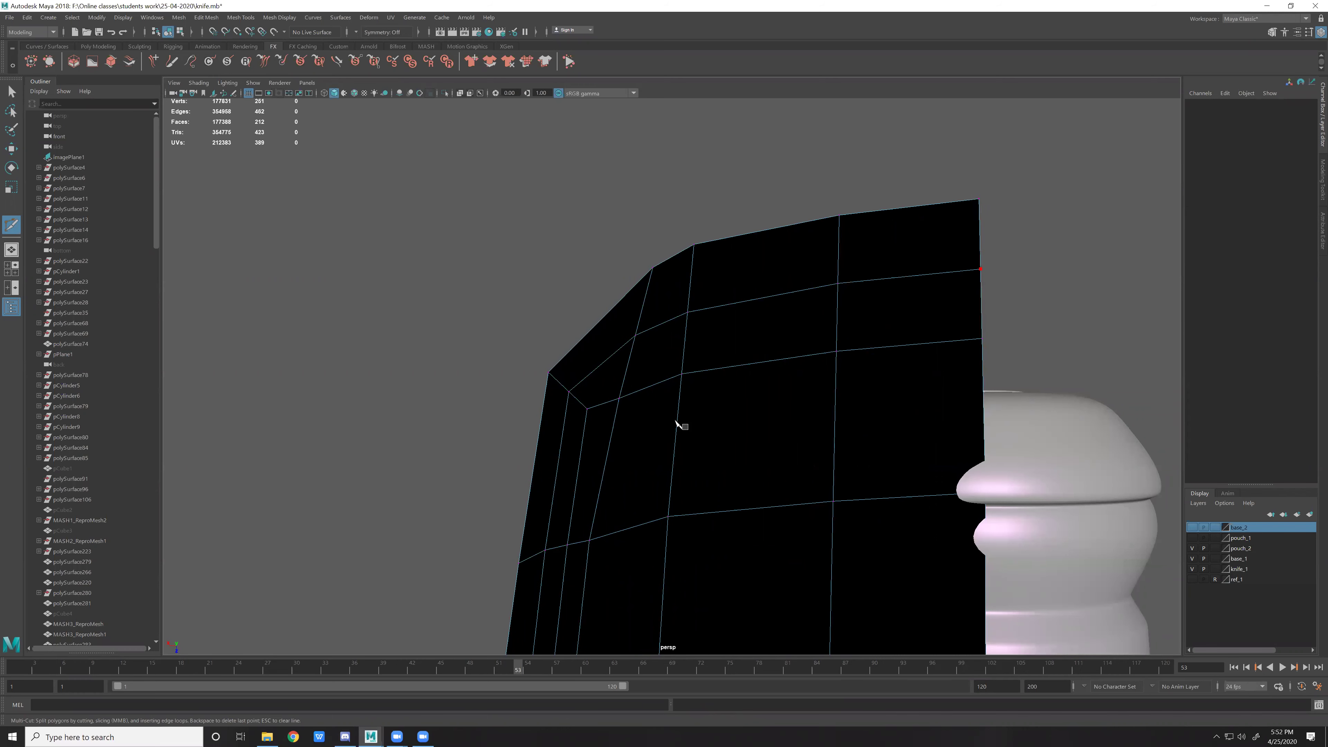
{"action": "middle_click_drag", "start_coordinate": [676, 422], "coordinate": [739, 354], "text": "alt"}
Nudge the notch corner vertex and its neighbour into place, undoing one misplaced move.
{"action": "key", "text": "w"}
{"action": "left_click", "coordinate": [614, 303]}
{"action": "left_click_drag", "start_coordinate": [617, 302], "coordinate": [613, 303]}
{"action": "mouse_move", "coordinate": [687, 327]}
{"action": "left_mouse_down"}
{"action": "mouse_move", "coordinate": [699, 328]}
{"action": "mouse_move", "coordinate": [693, 355]}
{"action": "left_mouse_up"}
{"action": "key", "text": "ctrl+z"}
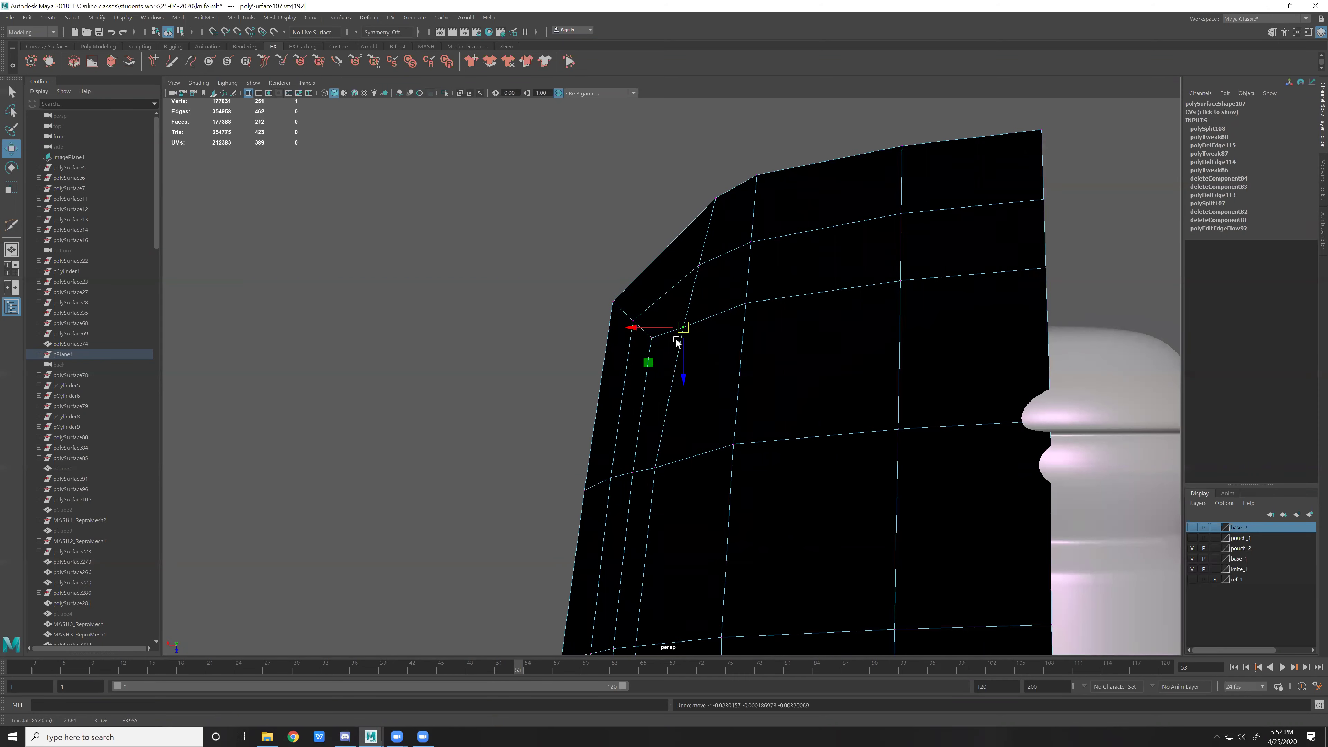
{"action": "middle_click_drag", "start_coordinate": [729, 318], "coordinate": [748, 335]}
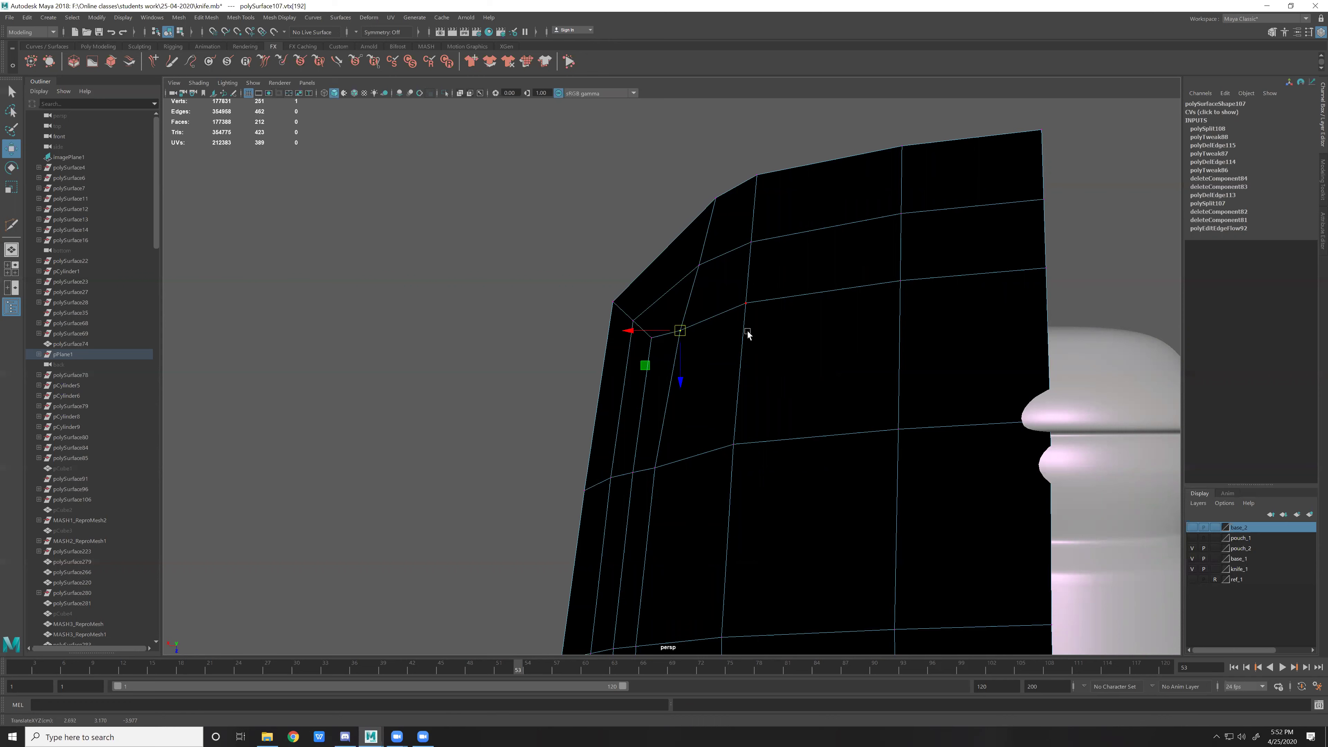
Move the top-left corner vertex down-left and settle the vertex below it.
{"action": "left_click", "coordinate": [745, 307]}
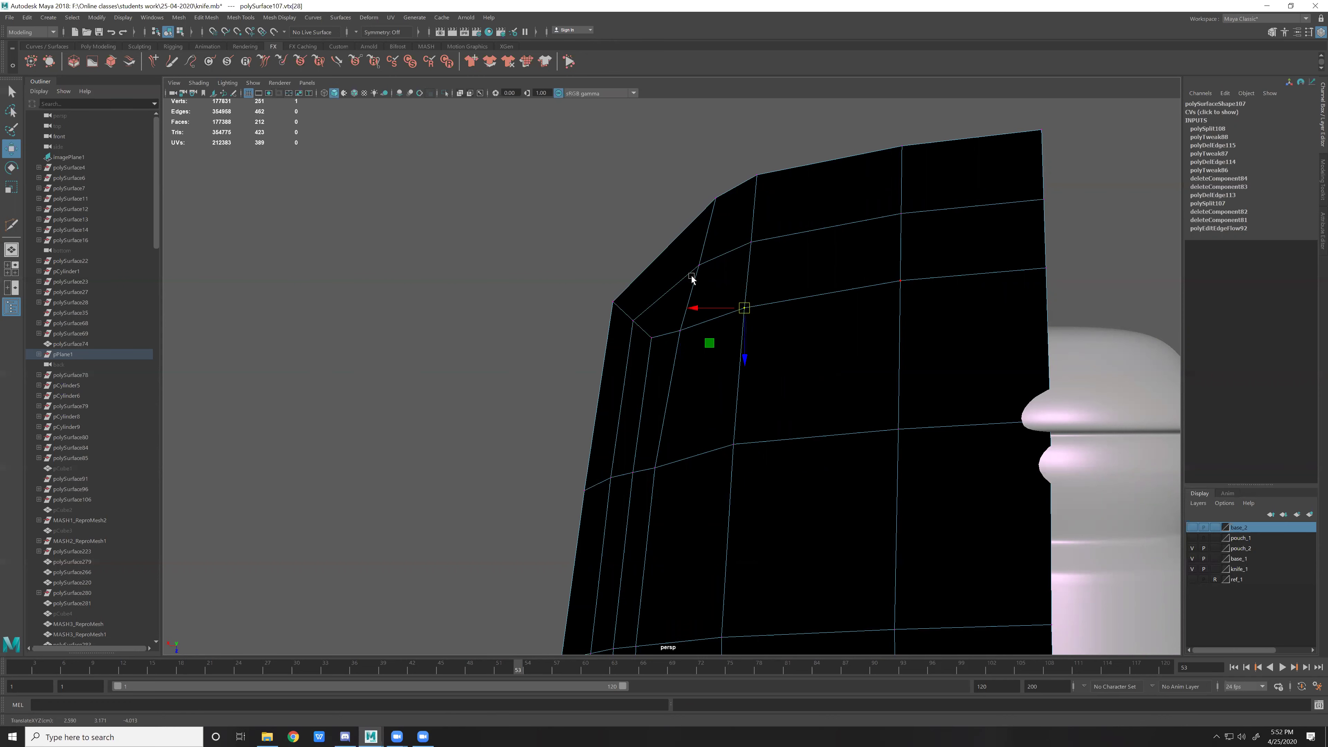
{"action": "left_click", "coordinate": [715, 199]}
{"action": "middle_click_drag", "start_coordinate": [718, 198], "coordinate": [683, 223]}
{"action": "left_click", "coordinate": [704, 267]}
{"action": "middle_click_drag", "start_coordinate": [706, 268], "coordinate": [701, 267]}
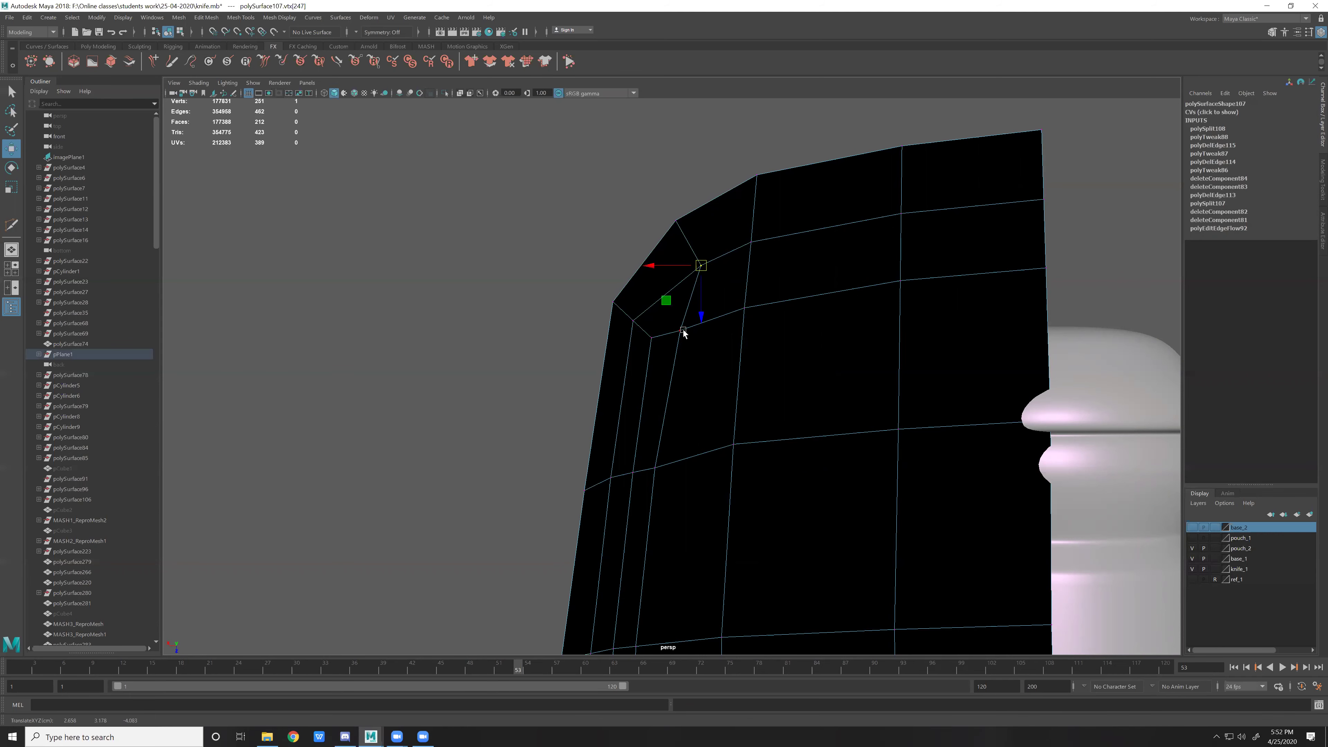
Pull the vertices near the notch up and right to even their spacing.
{"action": "key", "text": "ctrl+shift+a"}
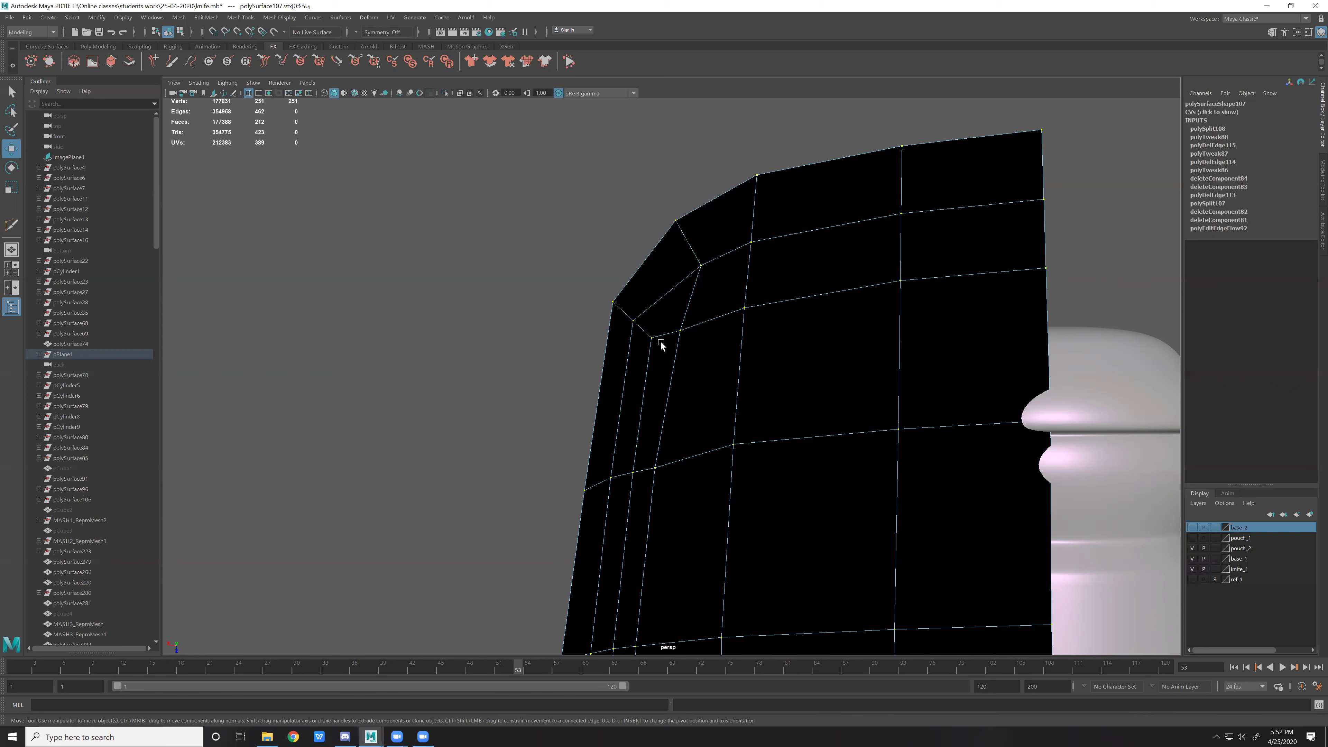
{"action": "left_click", "coordinate": [639, 318]}
{"action": "left_click", "coordinate": [645, 327]}
{"action": "mouse_move", "coordinate": [645, 327]}
{"action": "middle_mouse_down"}
{"action": "mouse_move", "coordinate": [678, 360]}
{"action": "mouse_move", "coordinate": [700, 335]}
{"action": "middle_mouse_up"}
{"action": "left_click", "coordinate": [663, 342]}
{"action": "left_click", "coordinate": [685, 334]}
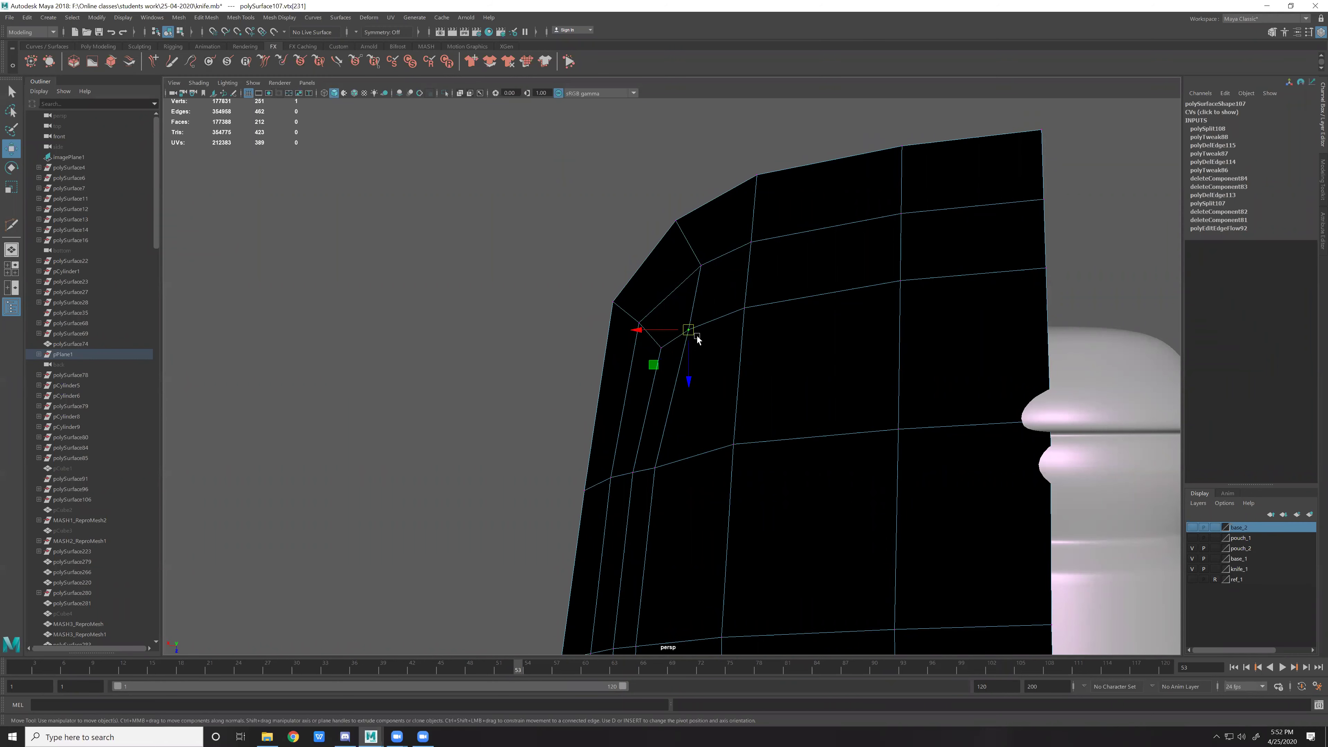
Shift the right-side vertices and slide the top-corner vertex right to straighten the top edge.
{"action": "left_click", "coordinate": [659, 474]}
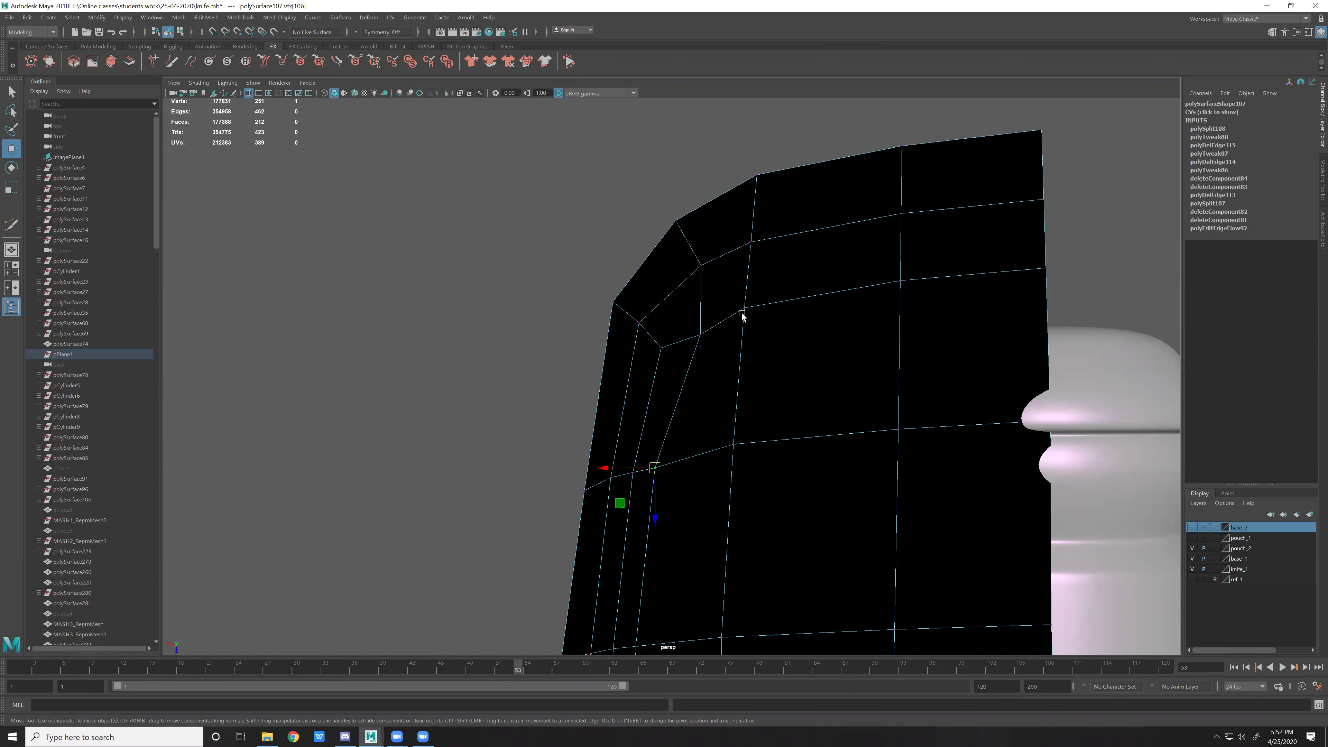
{"action": "left_click", "coordinate": [754, 320]}
{"action": "middle_click_drag", "start_coordinate": [754, 321], "coordinate": [758, 336]}
{"action": "left_click", "coordinate": [903, 292]}
{"action": "left_click", "coordinate": [1042, 273]}
{"action": "left_click_drag", "start_coordinate": [759, 249], "coordinate": [773, 241]}
{"action": "left_click", "coordinate": [758, 184]}
{"action": "left_click_drag", "start_coordinate": [759, 181], "coordinate": [798, 172]}
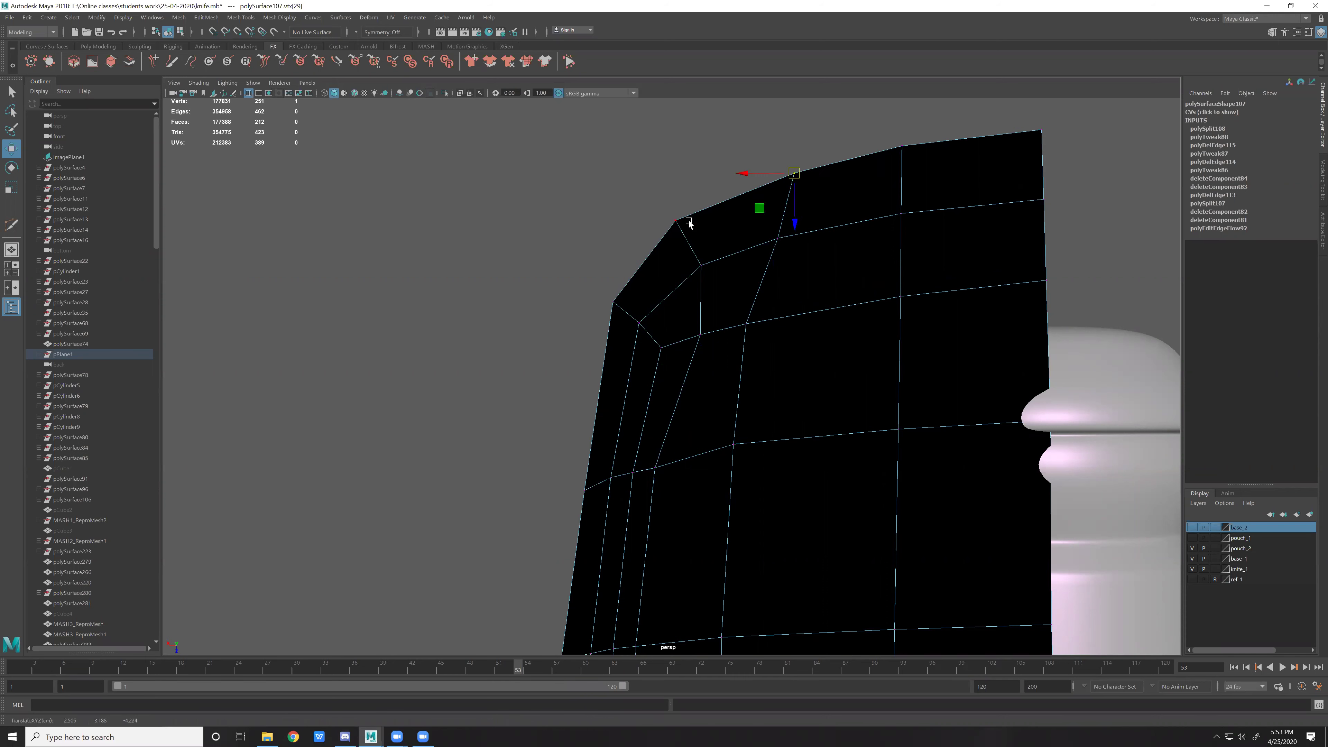
{"action": "left_click", "coordinate": [714, 213]}
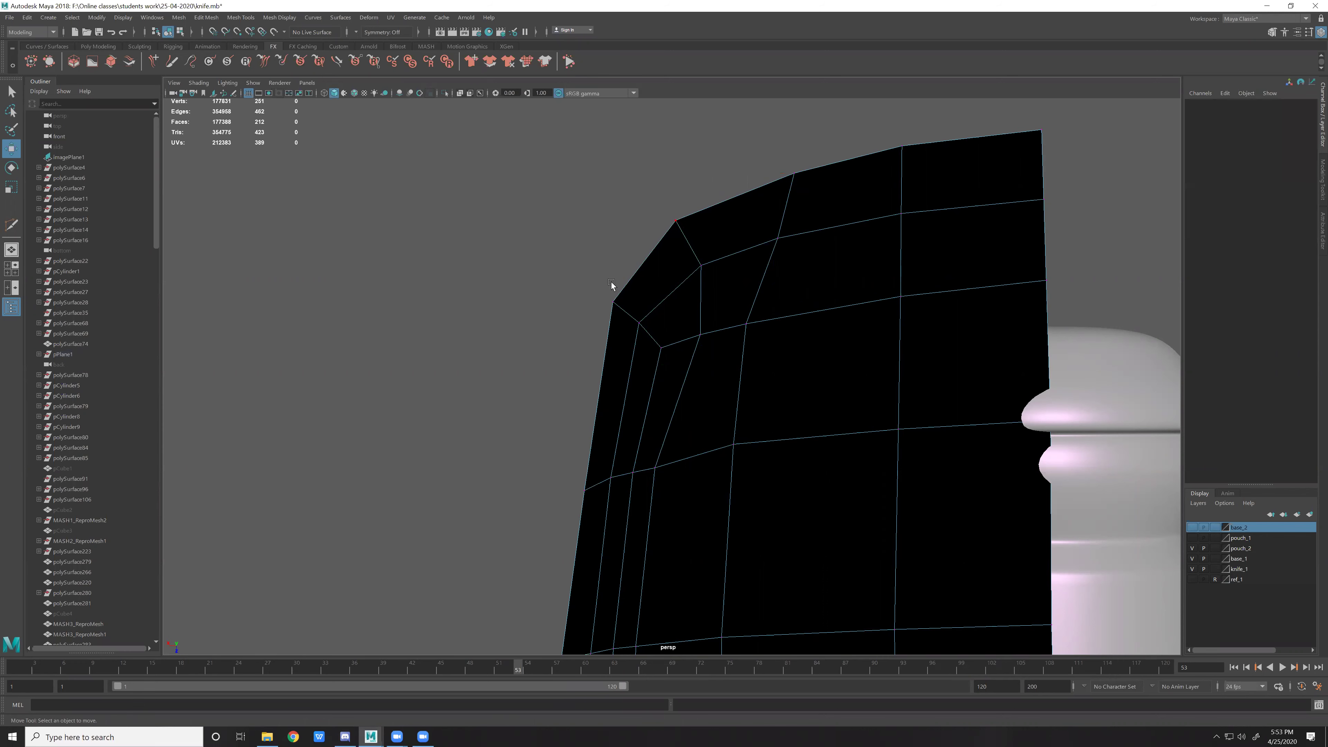
Undo, then reposition the upper-left corner vertex and the vertices just beneath it.
{"action": "key", "text": "ctrl+z"}
{"action": "left_click", "coordinate": [615, 303]}
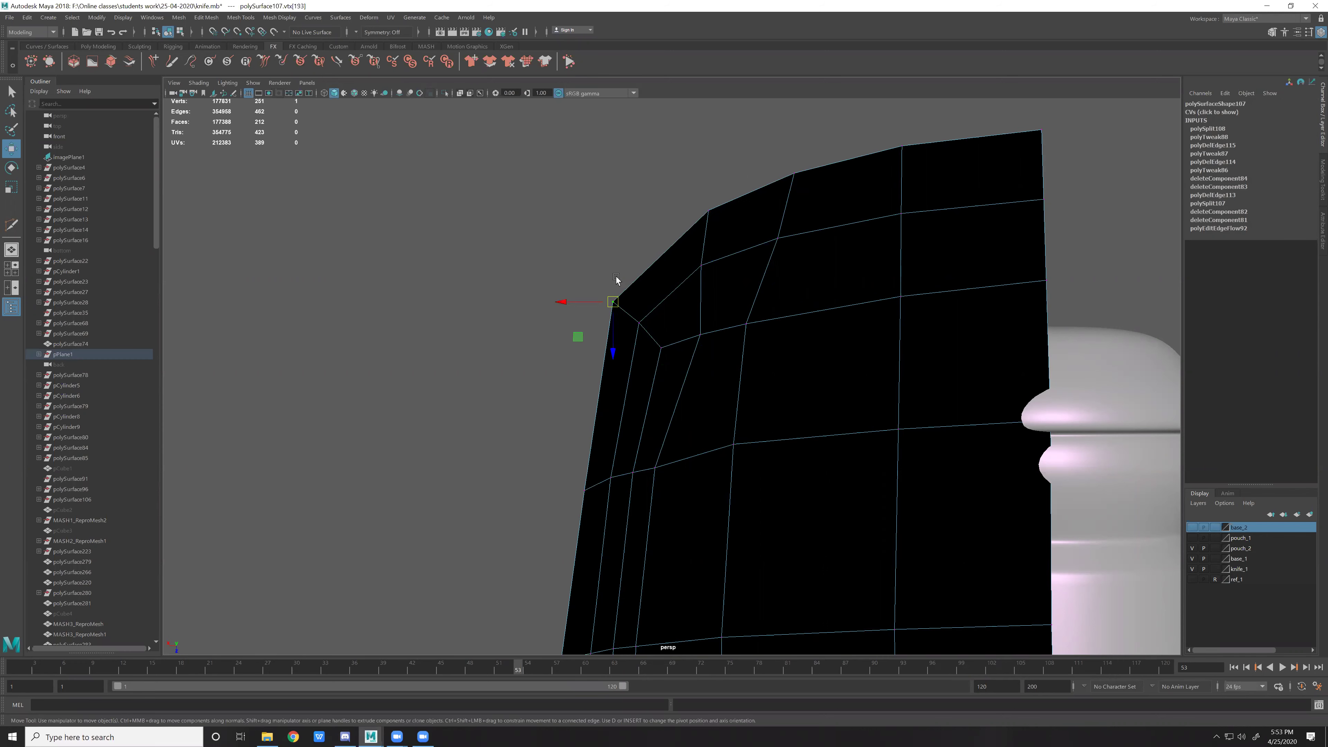
{"action": "left_click_drag", "start_coordinate": [641, 320], "coordinate": [654, 305]}
{"action": "left_click", "coordinate": [664, 348]}
{"action": "middle_click_drag", "start_coordinate": [694, 350], "coordinate": [700, 342]}
{"action": "left_click_drag", "start_coordinate": [719, 331], "coordinate": [714, 325]}
Make the corner edge run vertical and slide its top vertex right along the top edge.
{"action": "left_click", "coordinate": [747, 321]}
{"action": "middle_click_drag", "start_coordinate": [773, 300], "coordinate": [780, 239]}
{"action": "left_click_drag", "start_coordinate": [815, 232], "coordinate": [818, 213]}
{"action": "left_click", "coordinate": [810, 176]}
{"action": "left_click_drag", "start_coordinate": [822, 163], "coordinate": [850, 157], "text": "ctrl+shift"}
Slide the inner corner vertex right and the top vertex further along the top edge.
{"action": "left_click", "coordinate": [702, 265]}
{"action": "left_click_drag", "start_coordinate": [716, 265], "coordinate": [729, 267], "text": "ctrl+shift"}
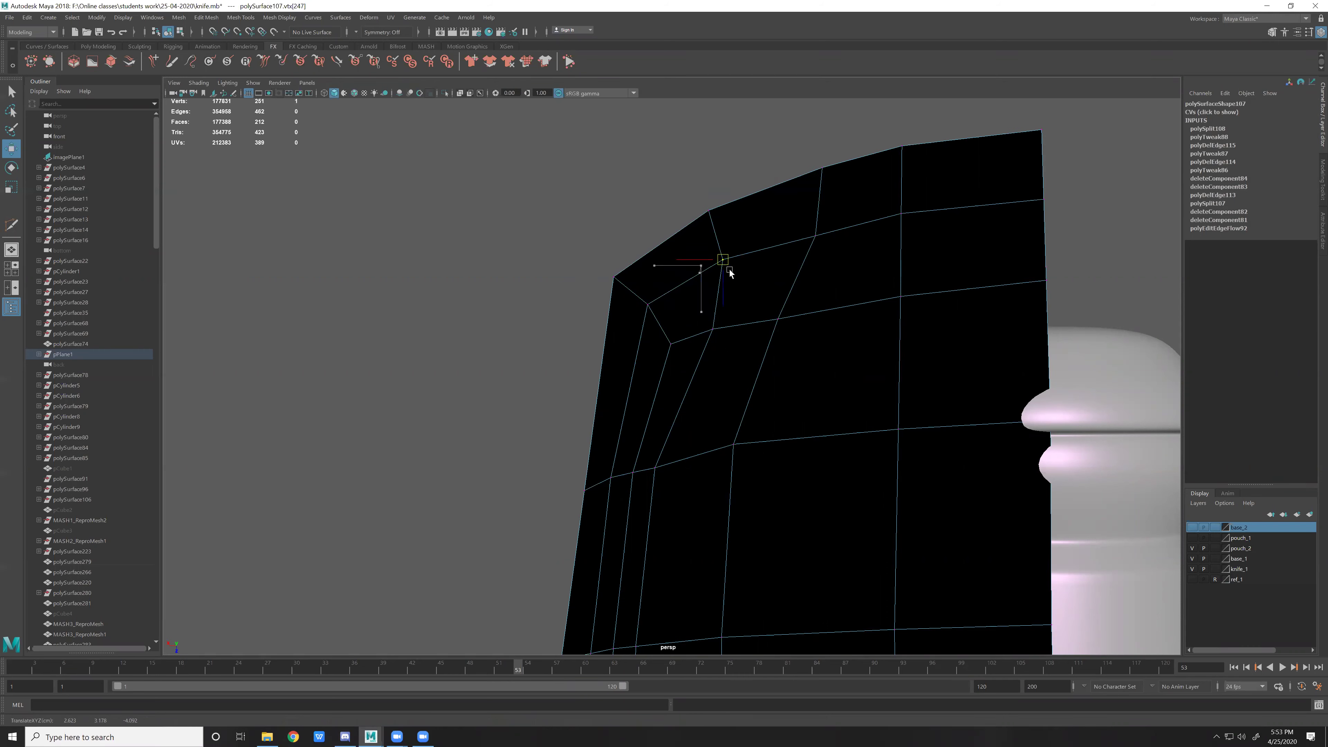
{"action": "left_click", "coordinate": [705, 207]}
{"action": "left_click_drag", "start_coordinate": [706, 207], "coordinate": [670, 223], "text": "ctrl+shift"}
{"action": "left_click", "coordinate": [616, 279]}
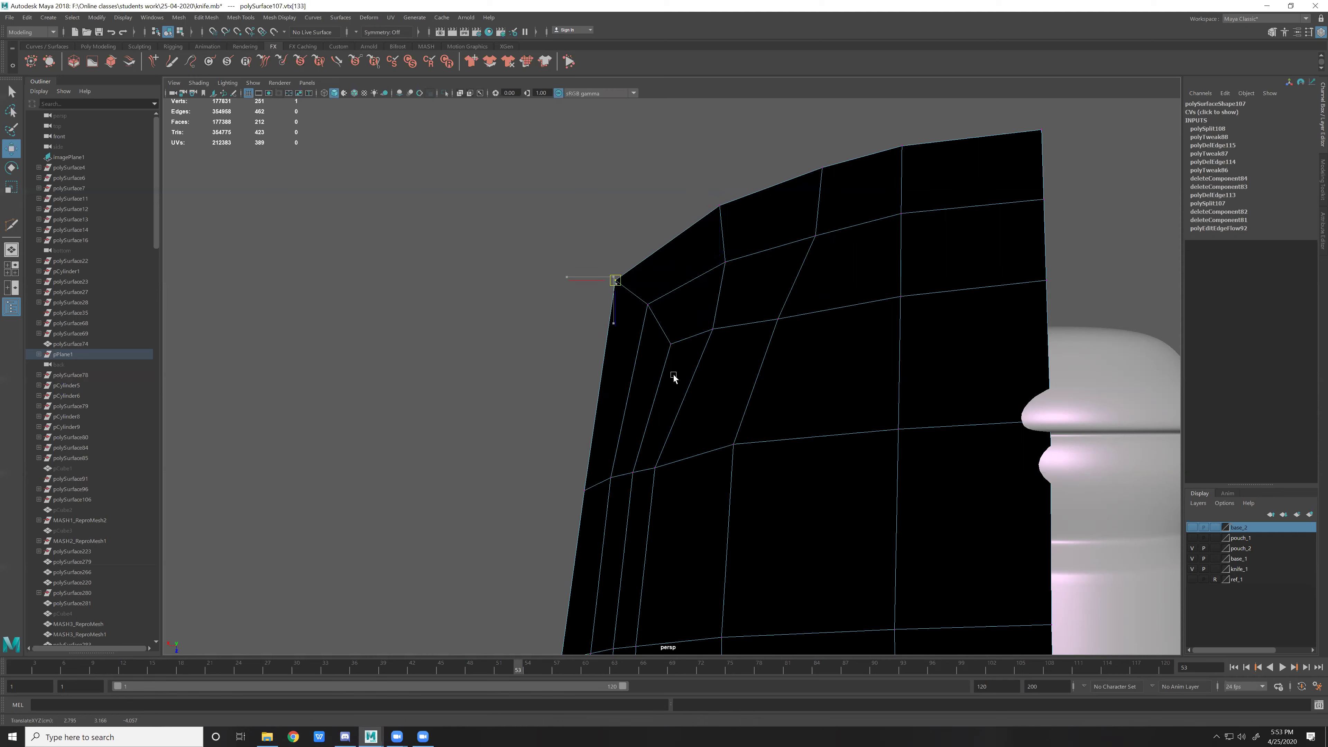
Cut a new edge at the corner with Multi-Cut, then move corner vertices to even loop spacing.
{"action": "key", "text": "ctrl+shift+x"}
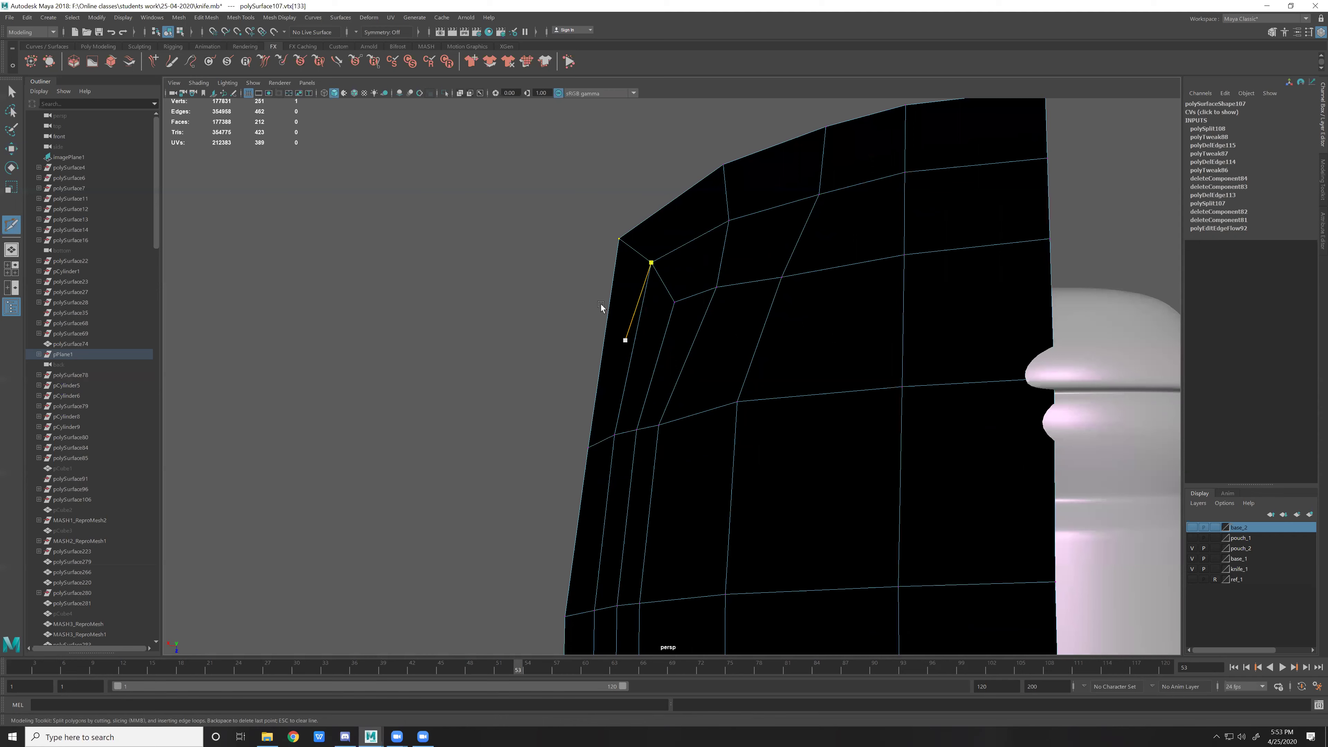
{"action": "key", "text": "w"}
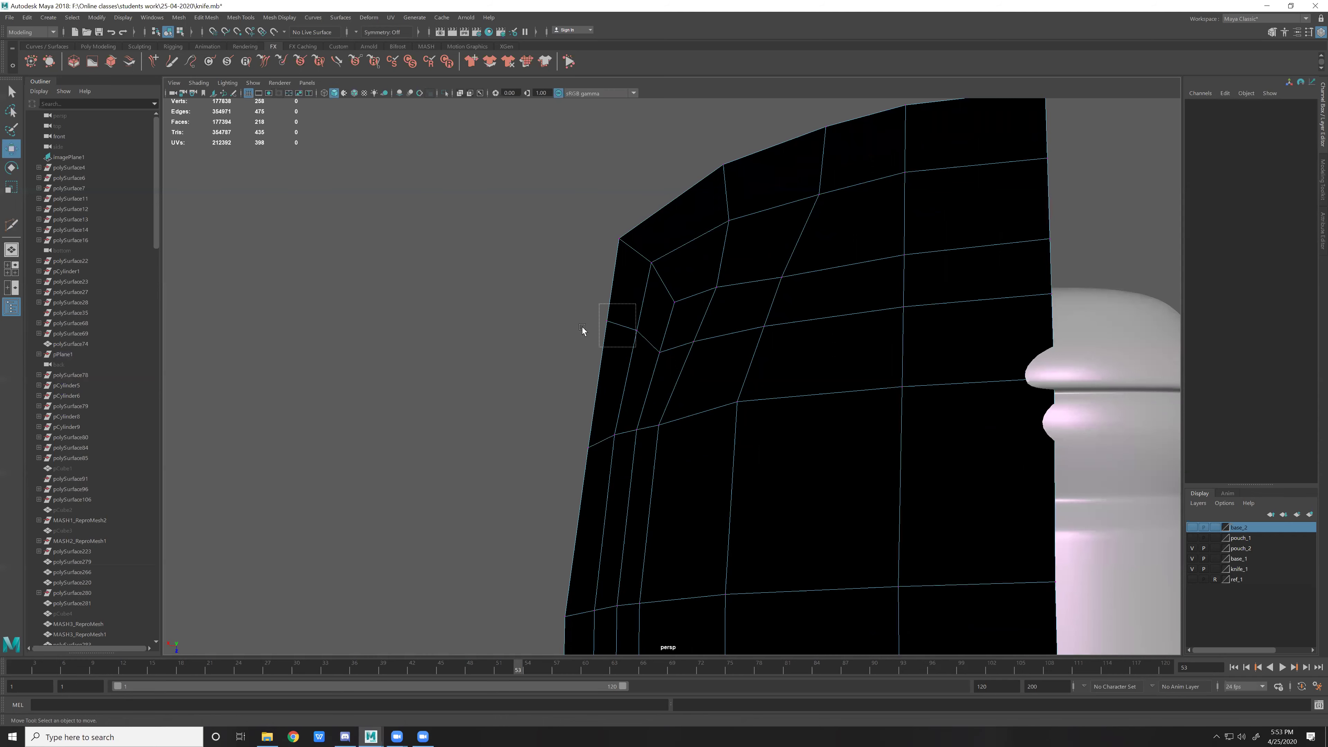
{"action": "left_click_drag", "start_coordinate": [610, 334], "coordinate": [583, 327]}
{"action": "left_click_drag", "start_coordinate": [614, 448], "coordinate": [541, 444]}
{"action": "mouse_move", "coordinate": [676, 298]}
{"action": "left_mouse_down"}
{"action": "mouse_move", "coordinate": [660, 296]}
{"action": "mouse_move", "coordinate": [675, 272]}
{"action": "mouse_move", "coordinate": [726, 290]}
{"action": "left_mouse_up"}
{"action": "left_click", "coordinate": [728, 290]}
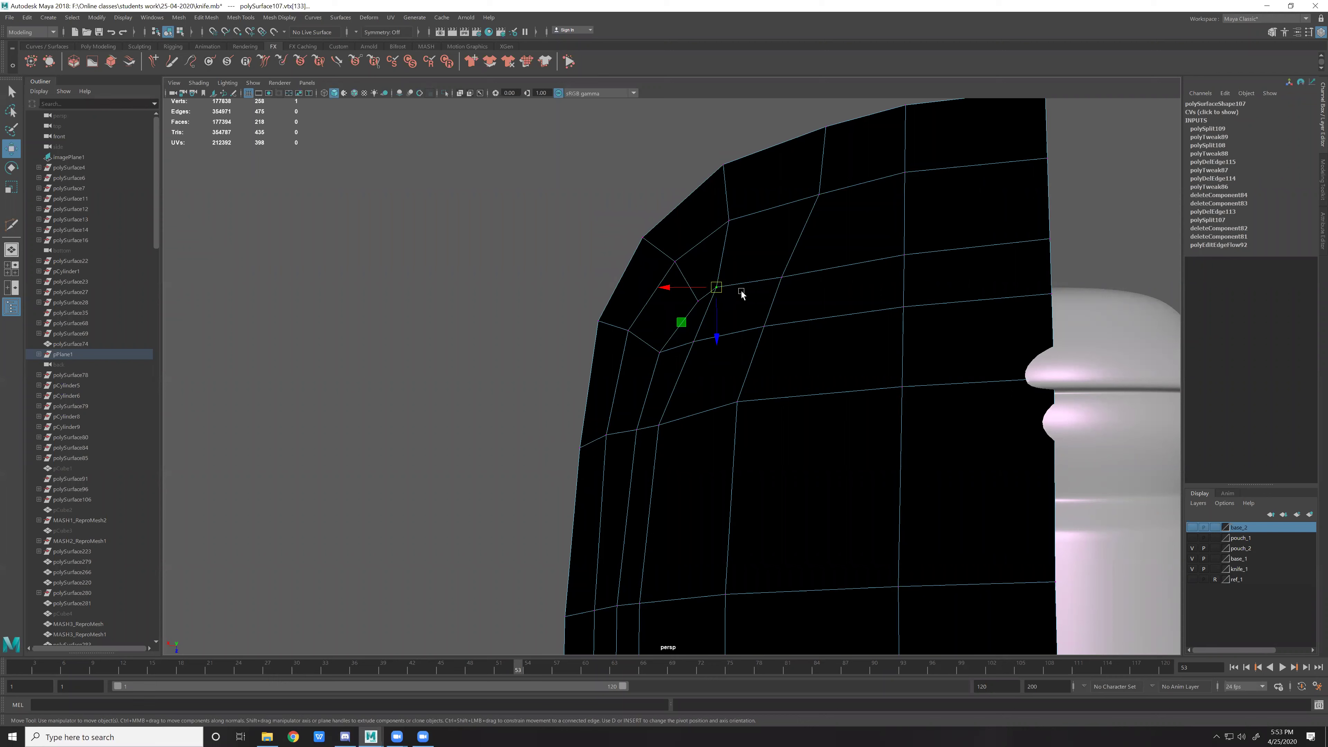
{"action": "left_click", "coordinate": [692, 347]}
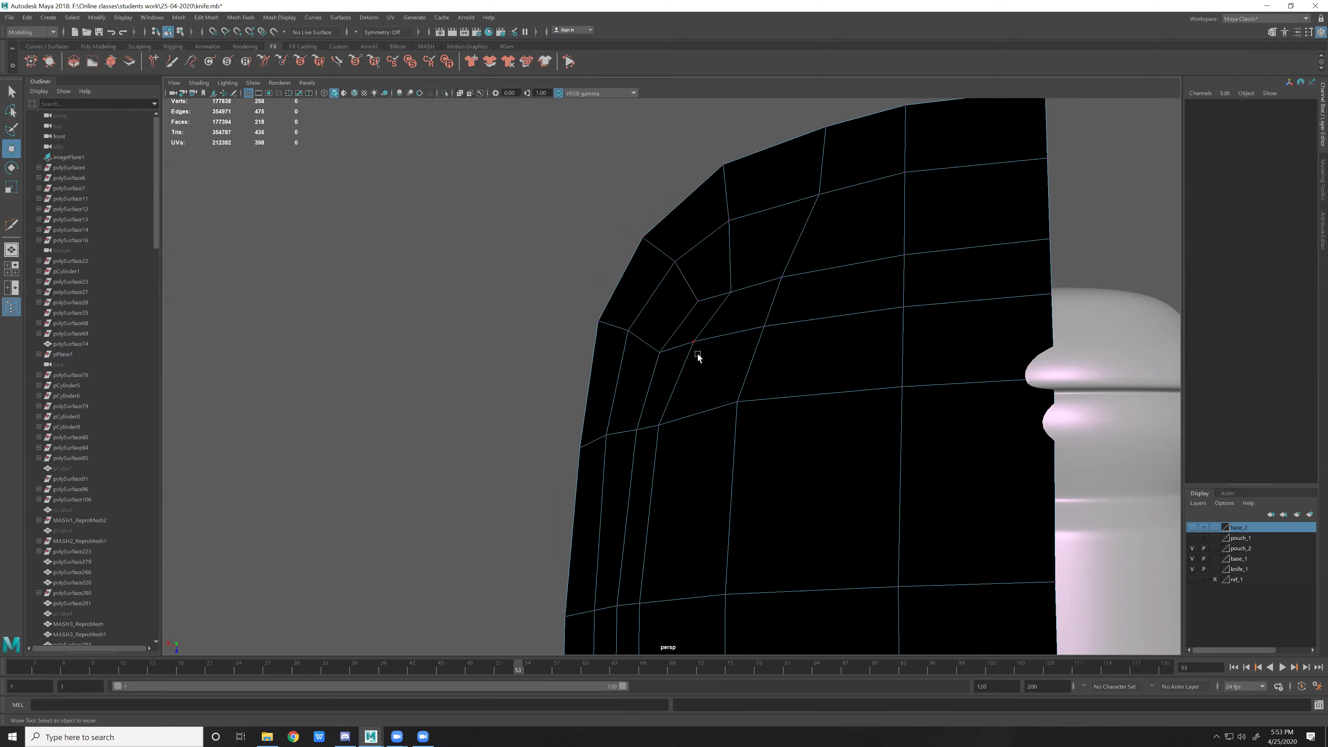
{"action": "left_click_drag", "start_coordinate": [667, 437], "coordinate": [692, 386]}
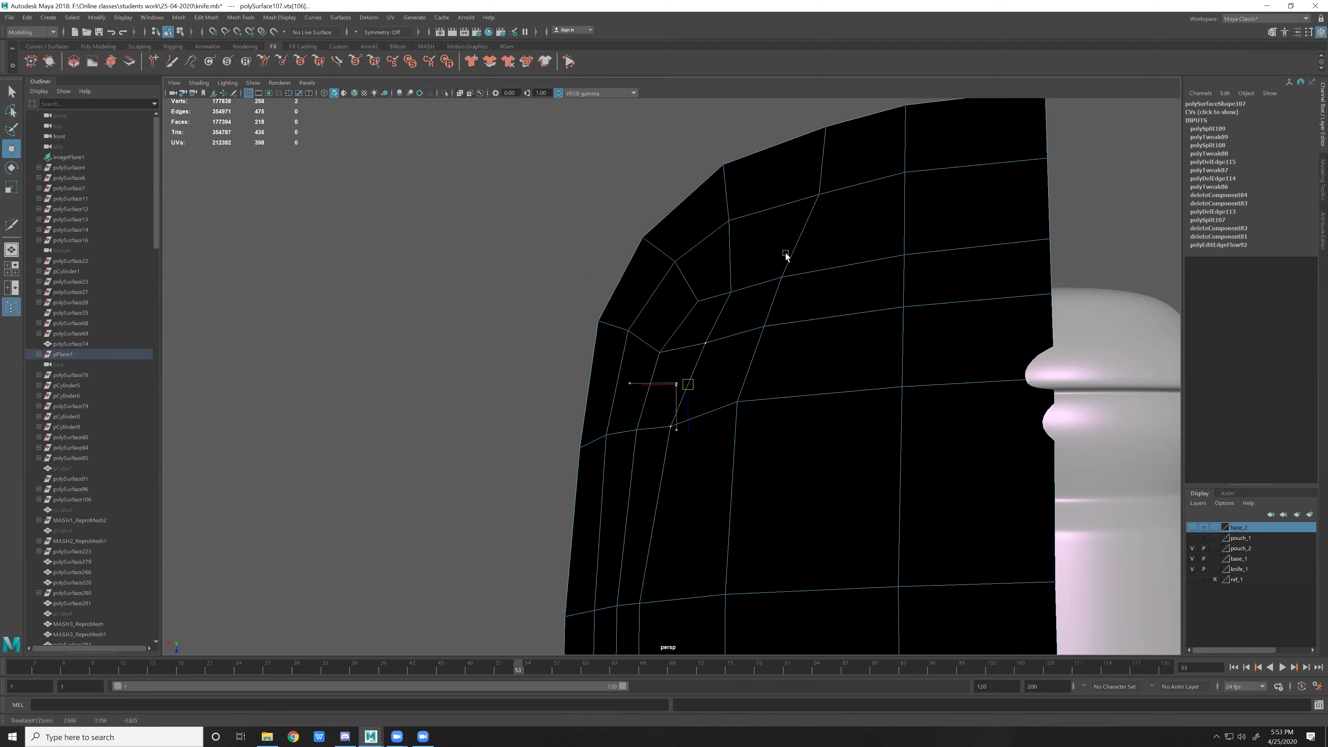
Shift the middle-loop and inner-loop vertices slightly to even the curving edges.
{"action": "left_click_drag", "start_coordinate": [744, 386], "coordinate": [759, 328], "text": "alt"}
{"action": "left_click", "coordinate": [675, 436]}
{"action": "left_click_drag", "start_coordinate": [667, 439], "coordinate": [680, 437]}
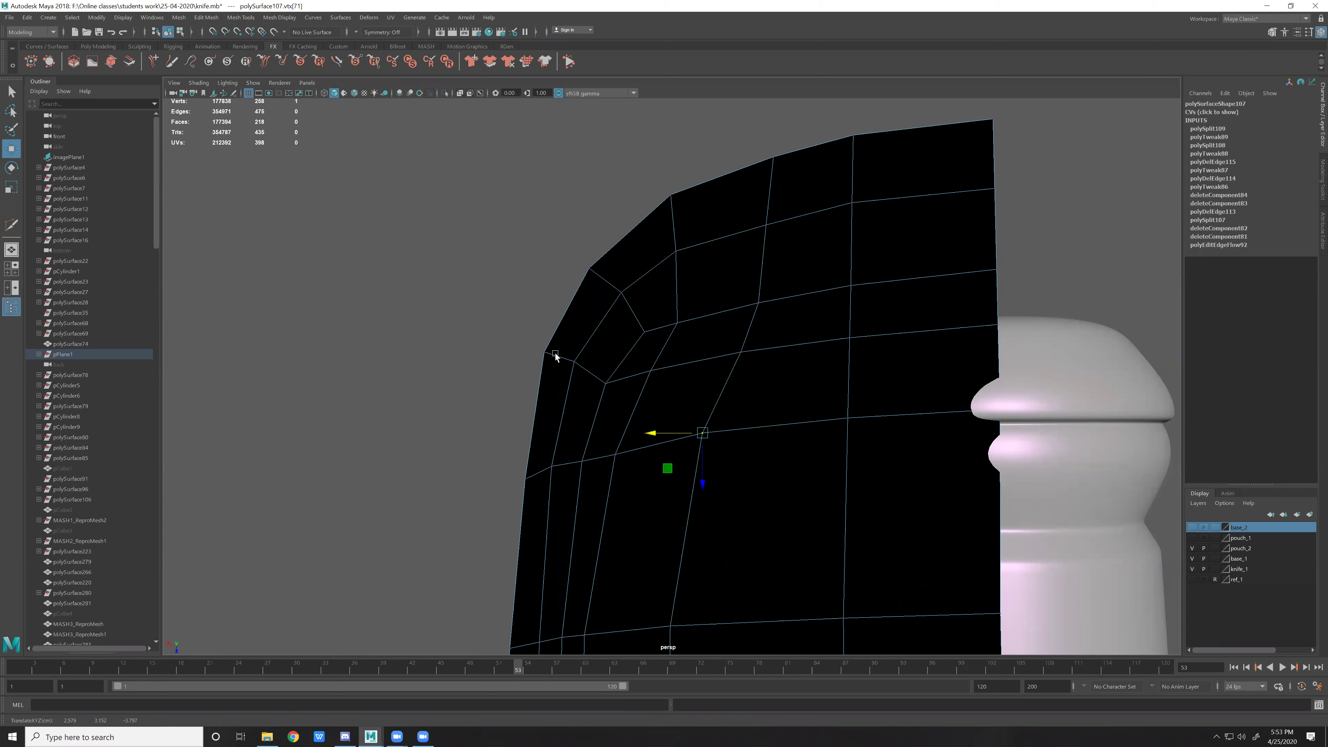
{"action": "key", "text": "bracketleft"}
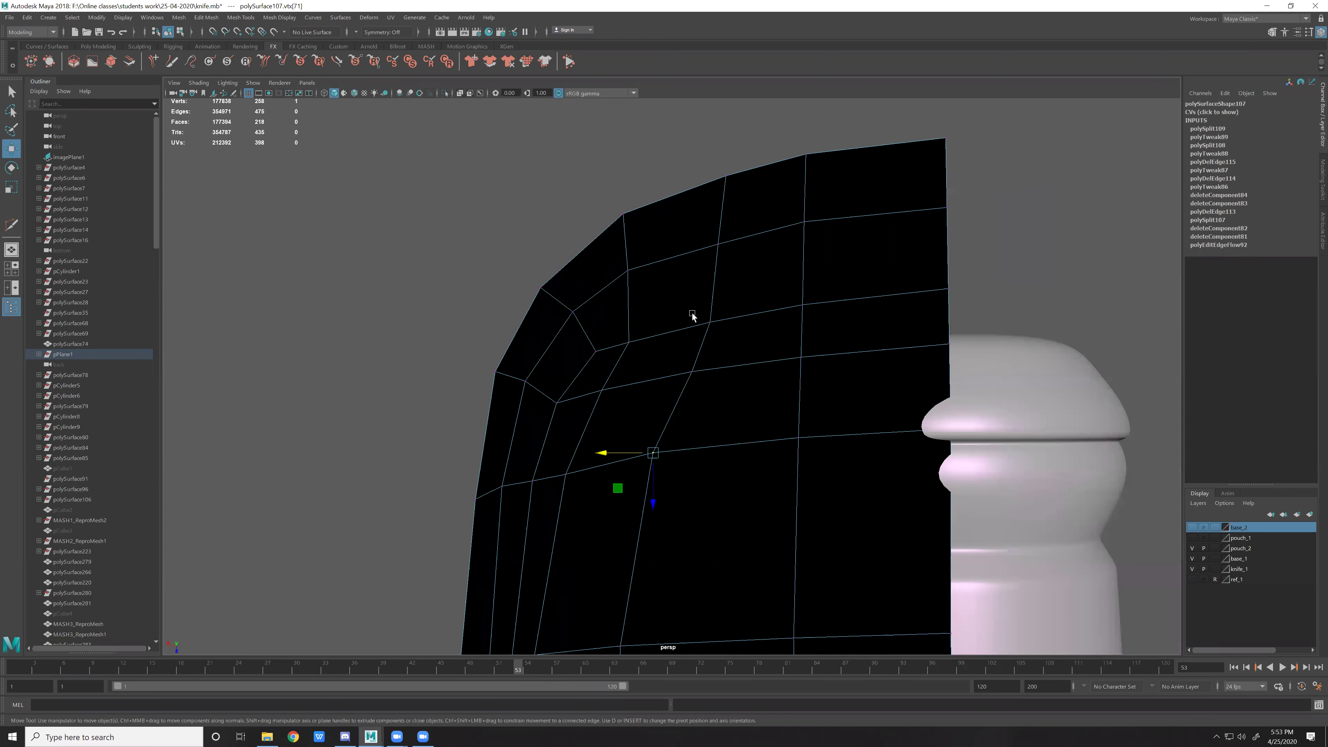
{"action": "left_click", "coordinate": [708, 323]}
{"action": "left_click", "coordinate": [685, 378]}
{"action": "left_click_drag", "start_coordinate": [683, 382], "coordinate": [679, 385]}
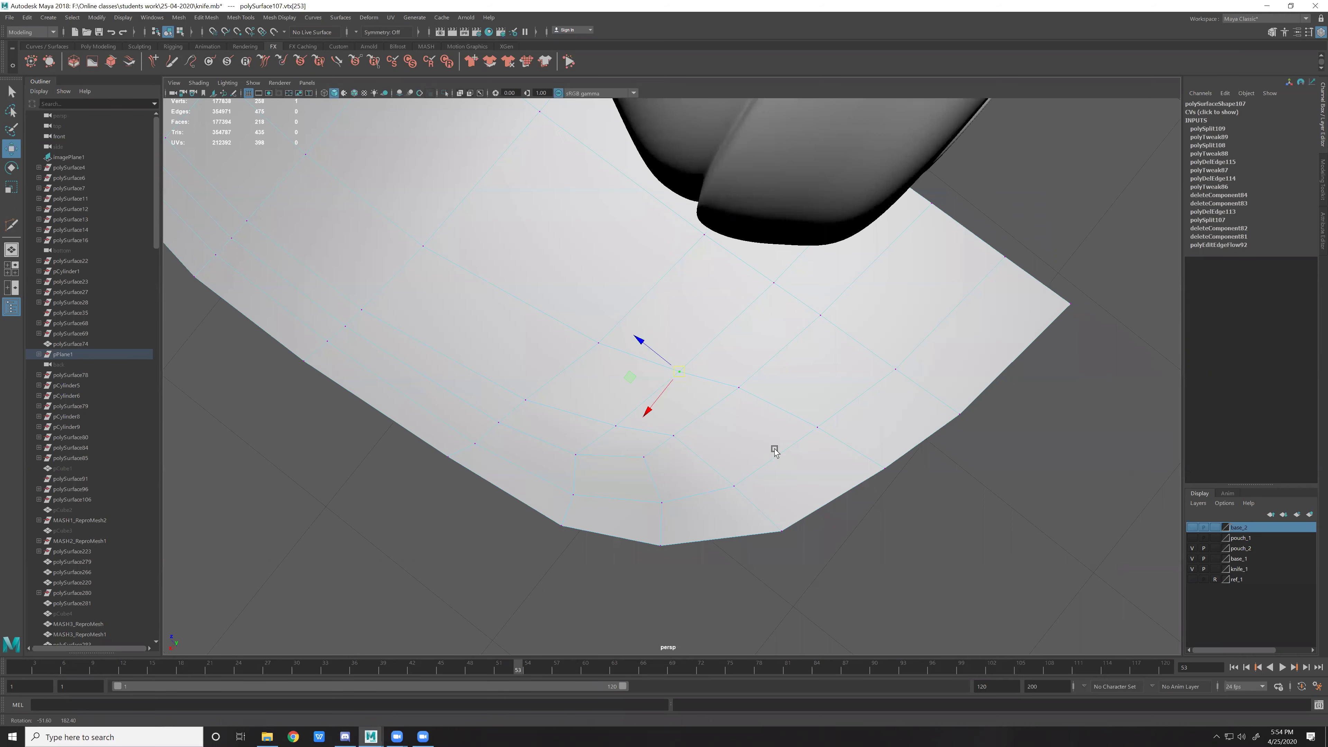
Return the blade to Object Mode, toggle smooth preview, pick an edge loop, then exit to Object Mode.
{"action": "left_click_drag", "start_coordinate": [775, 451], "coordinate": [769, 444], "text": "alt"}
{"action": "right_click_drag", "start_coordinate": [769, 443], "coordinate": [903, 320]}
{"action": "left_click", "coordinate": [887, 497]}
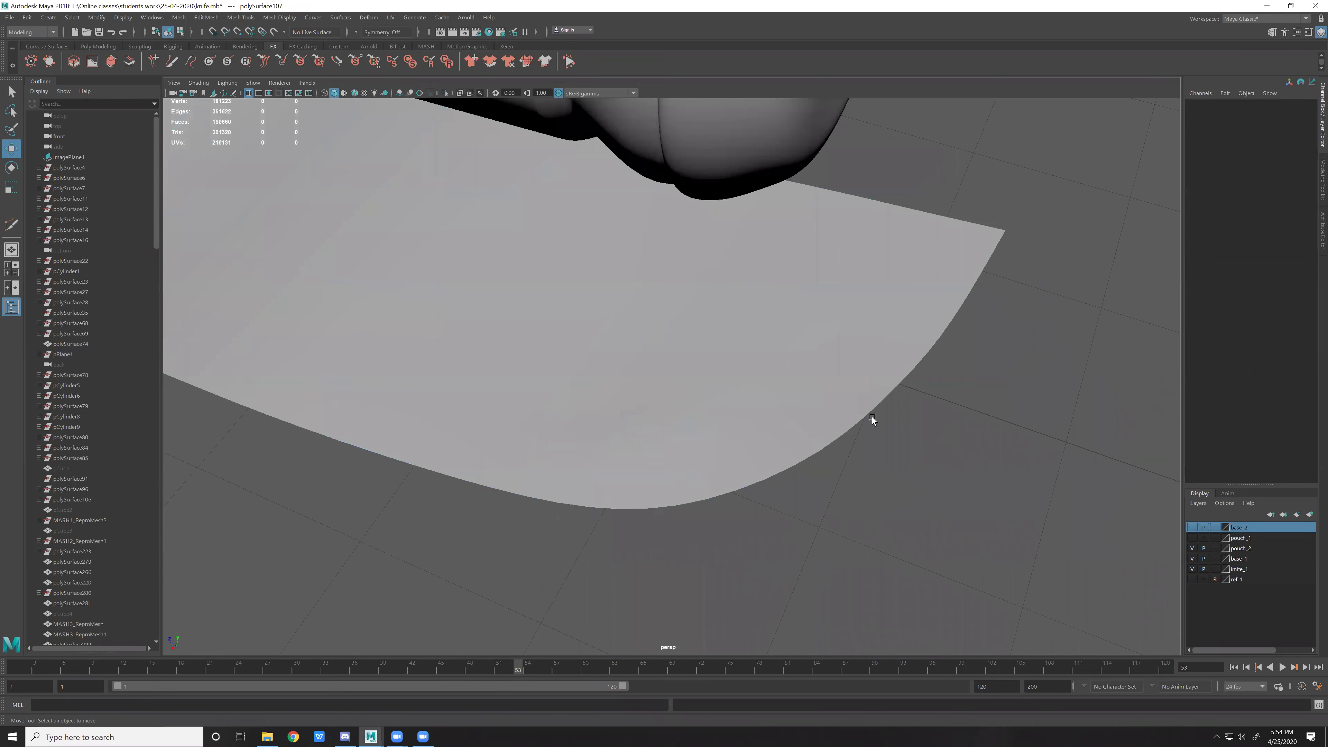
{"action": "left_click_drag", "start_coordinate": [872, 416], "coordinate": [862, 376], "text": "alt"}
{"action": "left_click", "coordinate": [860, 359]}
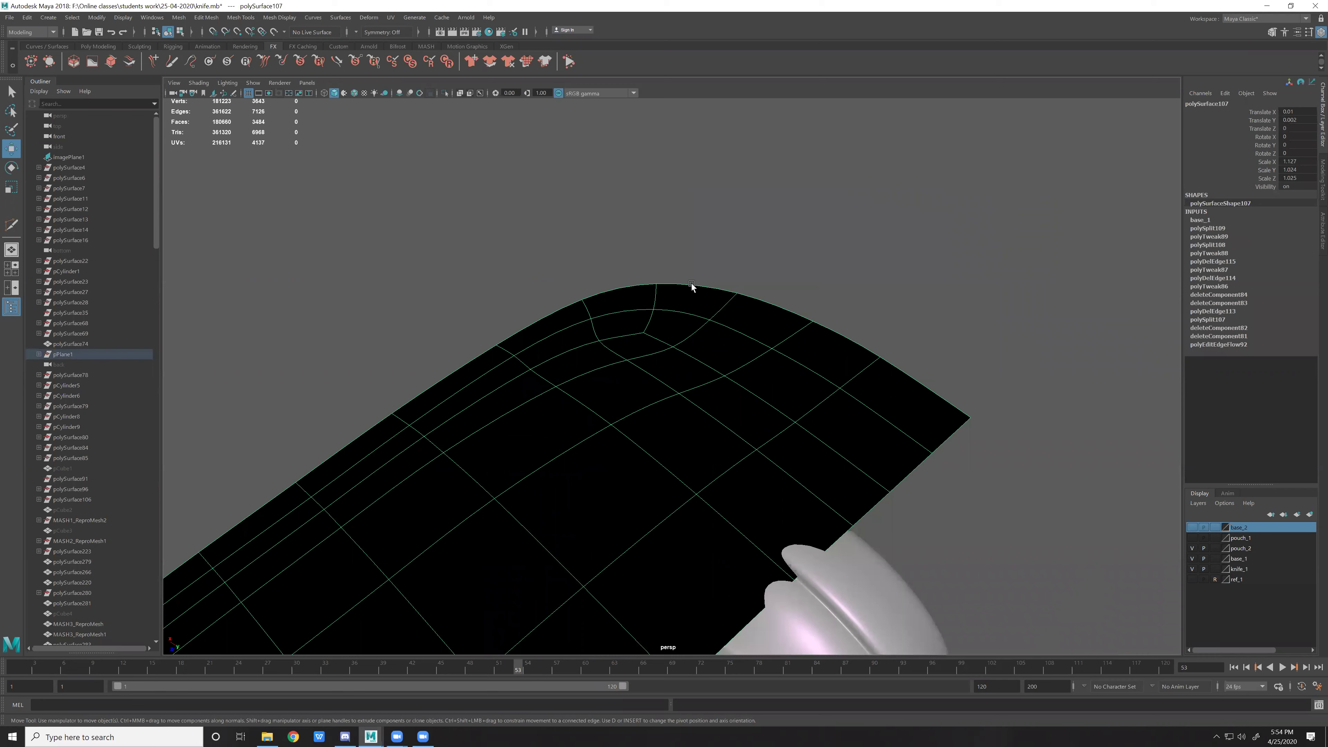
{"action": "key", "text": "1"}
{"action": "key", "text": "F10"}
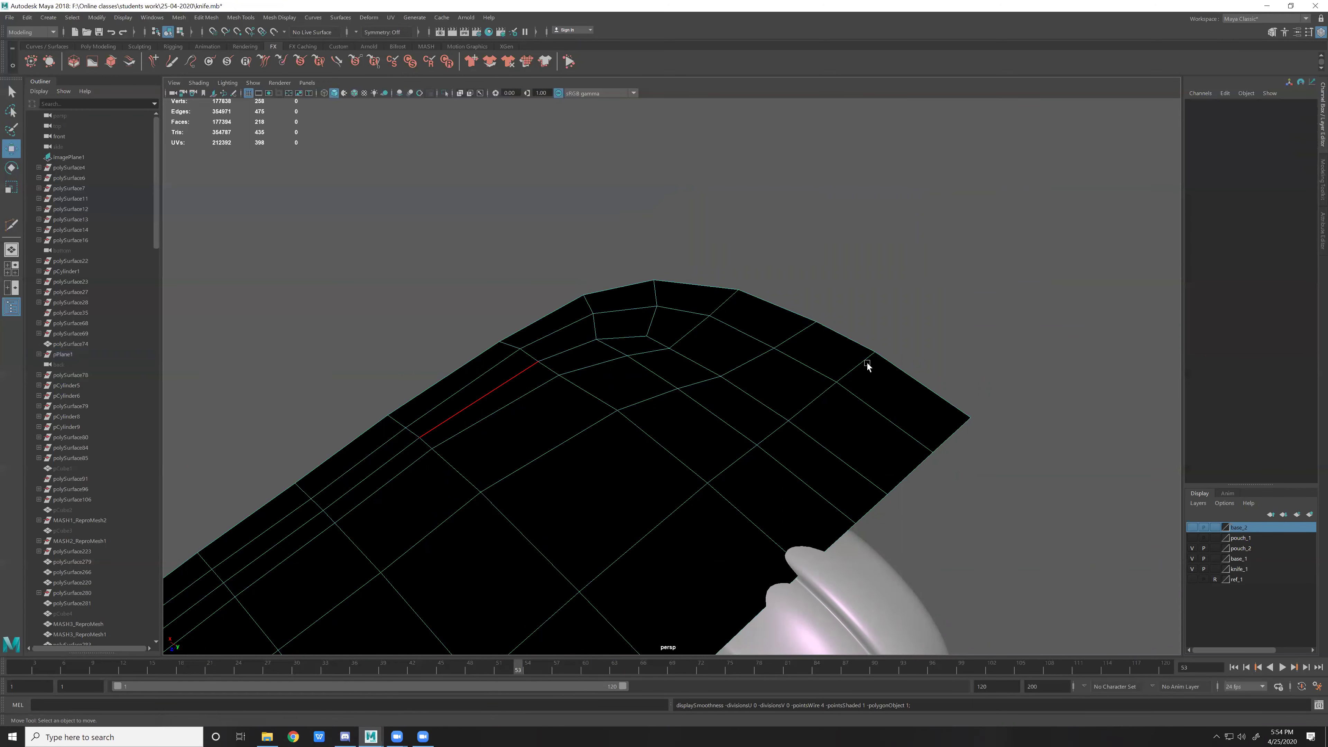
{"action": "double_click", "coordinate": [895, 440]}
{"action": "mouse_move", "coordinate": [652, 409]}
{"action": "left_mouse_down", "text": "alt"}
{"action": "mouse_move", "coordinate": [613, 385]}
{"action": "mouse_move", "coordinate": [909, 206]}
{"action": "left_mouse_up", "text": "alt"}
{"action": "key", "text": "F8"}
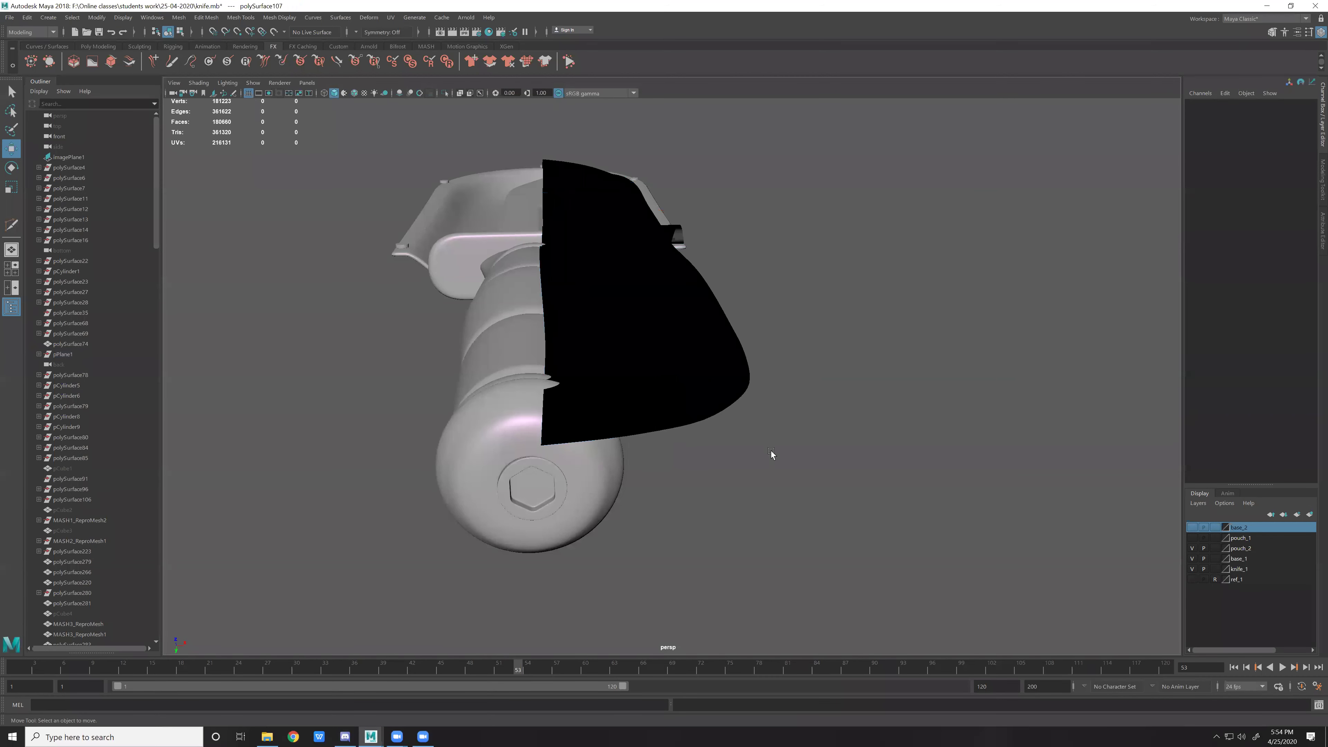
Orbit to the blade corner by the pommel and move its boundary vertex to reshape the edge.
{"action": "left_click", "coordinate": [732, 354]}
{"action": "key", "text": "1"}
{"action": "left_click_drag", "start_coordinate": [709, 386], "coordinate": [674, 352], "text": "alt"}
{"action": "mouse_move", "coordinate": [784, 391]}
{"action": "left_mouse_down", "text": "alt"}
{"action": "mouse_move", "coordinate": [719, 377]}
{"action": "mouse_move", "coordinate": [754, 393]}
{"action": "left_mouse_up", "text": "alt"}
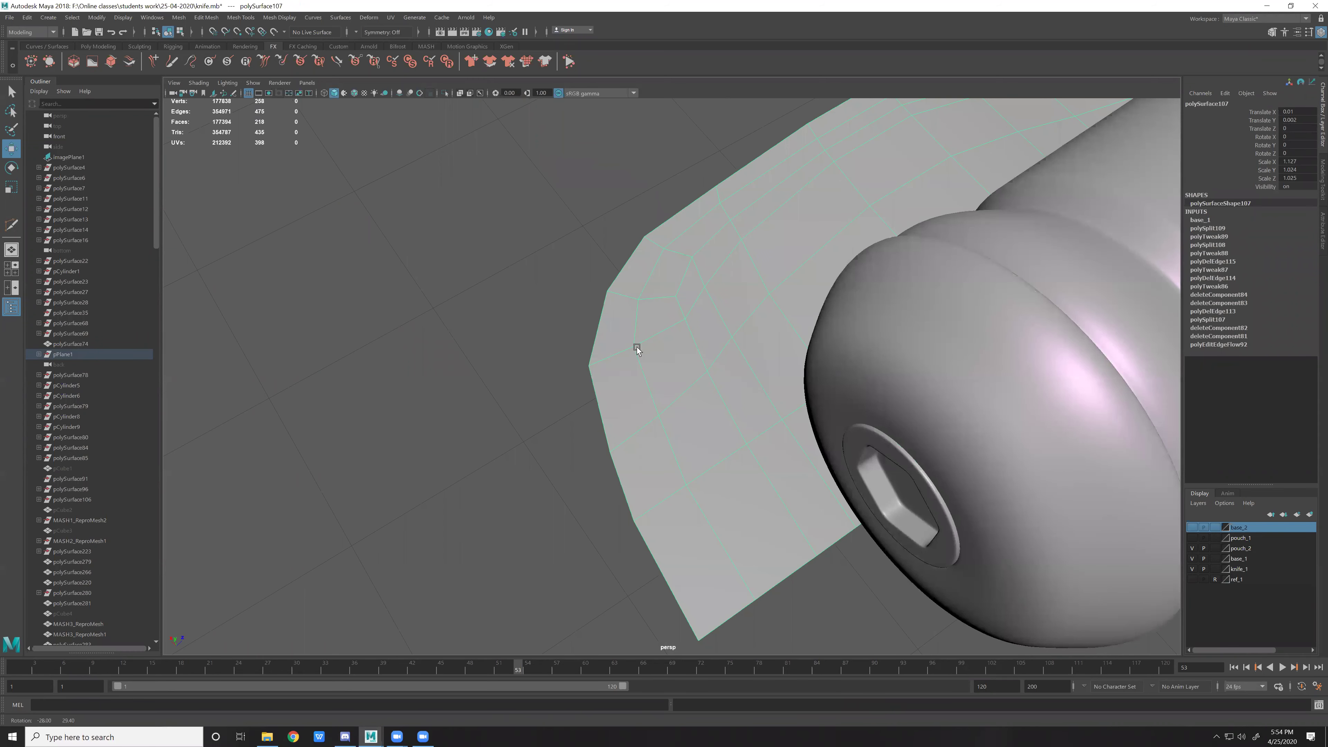
{"action": "right_click_drag", "start_coordinate": [635, 351], "coordinate": [603, 374]}
{"action": "left_click", "coordinate": [629, 351]}
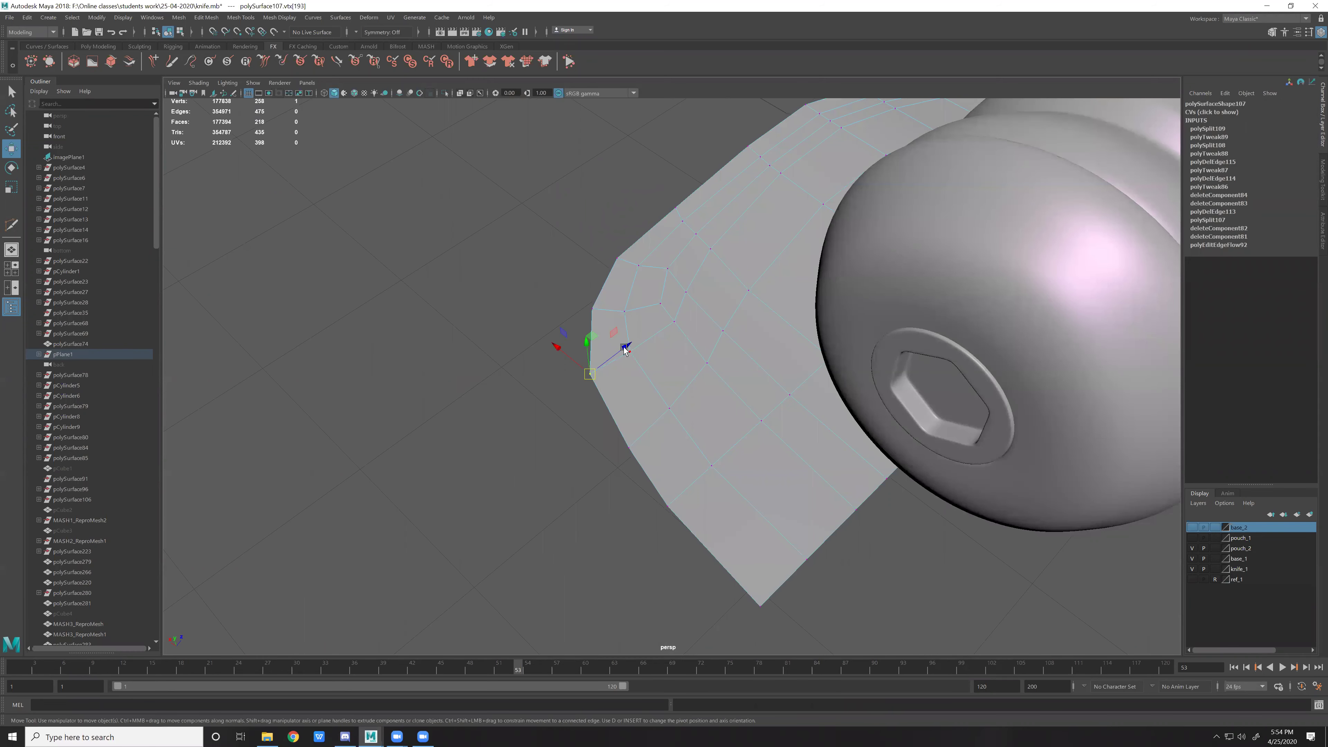
{"action": "left_click", "coordinate": [629, 447]}
{"action": "left_click", "coordinate": [607, 367]}
{"action": "middle_click_drag", "start_coordinate": [609, 364], "coordinate": [624, 349]}
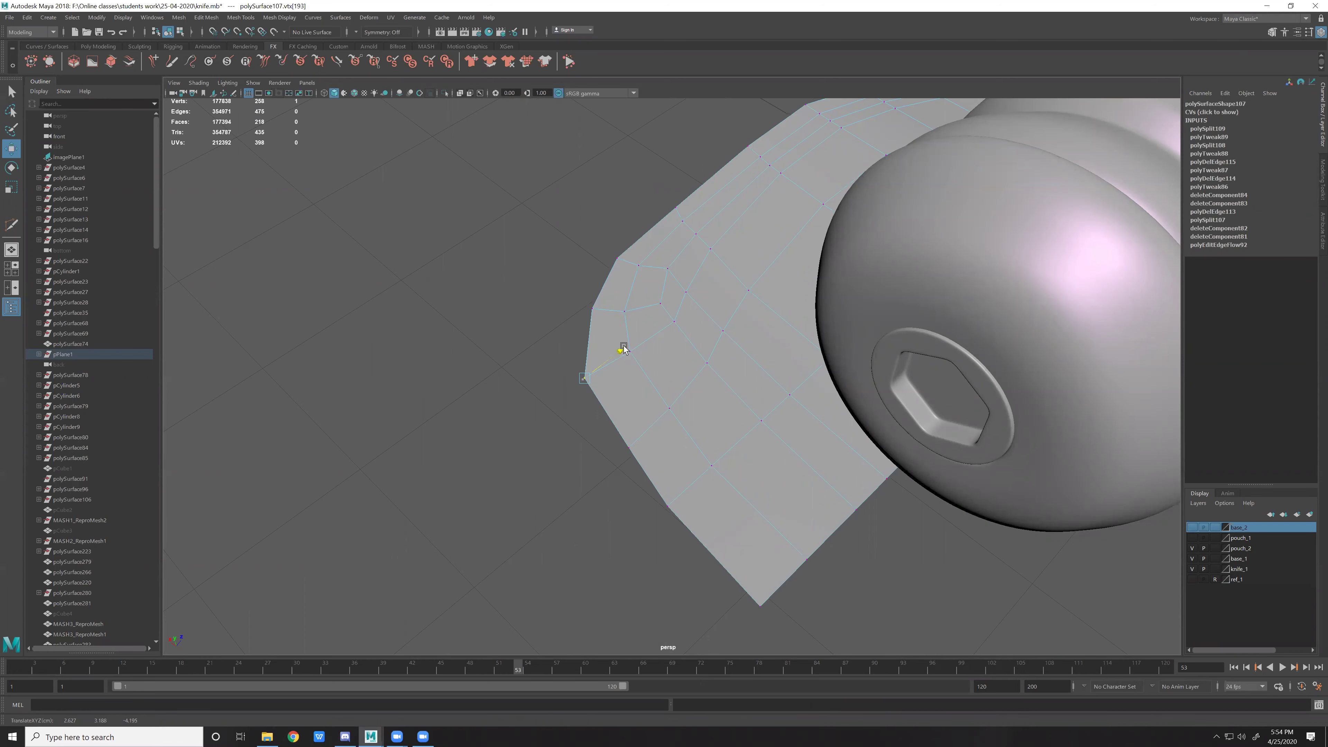
Shift the neighbouring corner vertex slightly left and return to Object Mode.
{"action": "left_click_drag", "start_coordinate": [624, 350], "coordinate": [614, 317], "text": "alt"}
{"action": "left_click", "coordinate": [586, 299]}
{"action": "left_click_drag", "start_coordinate": [579, 255], "coordinate": [575, 255]}
{"action": "left_click", "coordinate": [616, 220]}
{"action": "key", "text": "F8"}
Select all of the blade's faces and extrude them.
{"action": "left_click_drag", "start_coordinate": [746, 278], "coordinate": [800, 497], "text": "alt"}
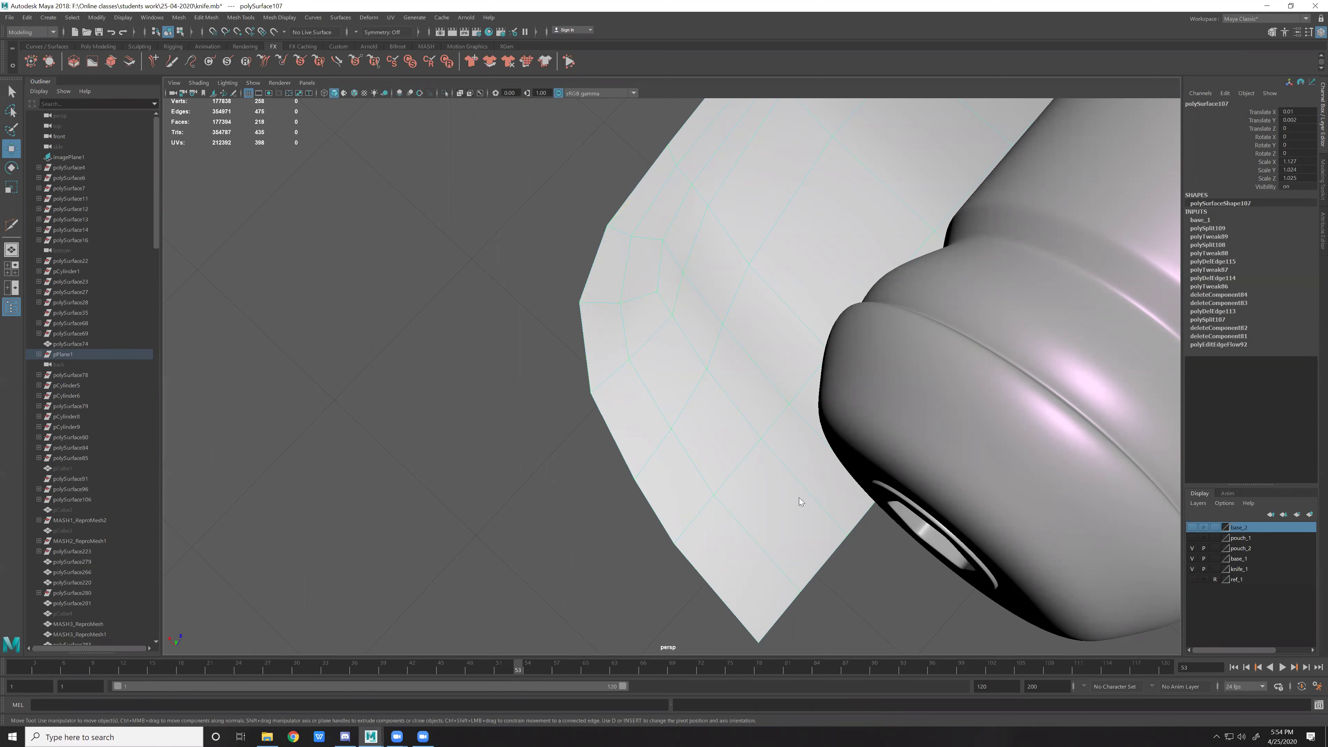
{"action": "key", "text": "ctrl+F11"}
{"action": "key", "text": "ctrl+e"}
Set the extrusion Thickness to -0.02.
{"action": "left_click_drag", "start_coordinate": [936, 388], "coordinate": [871, 374]}
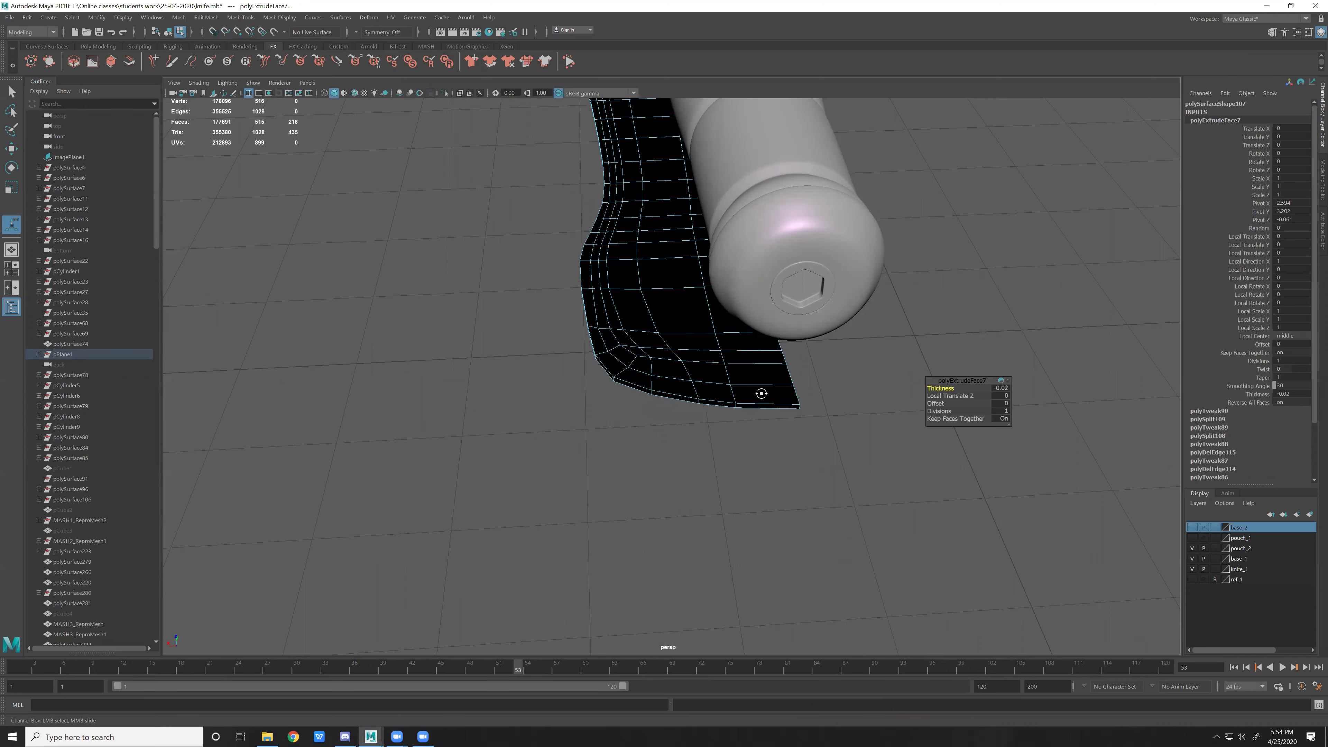
{"action": "left_click_drag", "start_coordinate": [763, 395], "coordinate": [673, 372], "text": "alt"}
{"action": "mouse_move", "coordinate": [587, 367]}
{"action": "left_mouse_down", "text": "alt"}
{"action": "mouse_move", "coordinate": [595, 381]}
{"action": "mouse_move", "coordinate": [560, 401]}
{"action": "left_mouse_up", "text": "alt"}
Reverse the blade's normals and clear the face selection.
{"action": "key", "text": "q"}
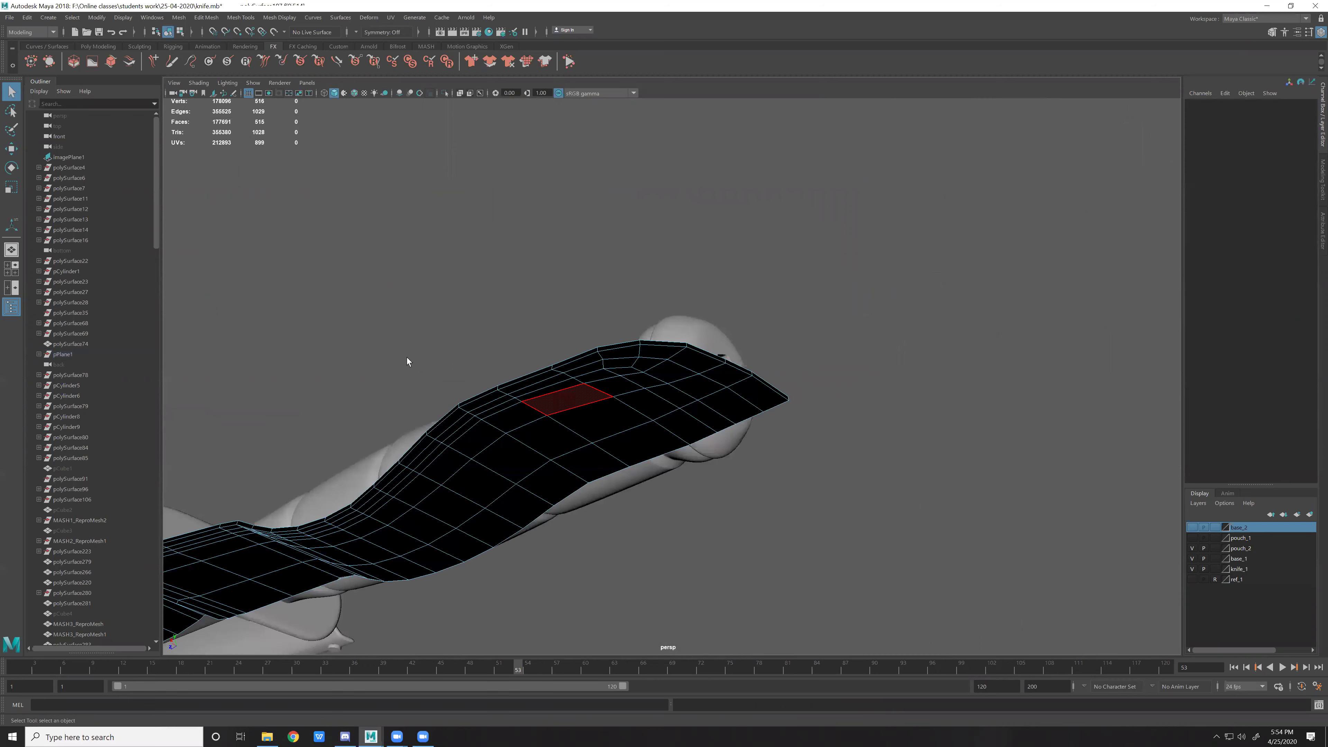
{"action": "right_click_drag", "start_coordinate": [407, 357], "coordinate": [1010, 213], "text": "shift"}
{"action": "key", "text": "w"}
{"action": "left_click", "coordinate": [918, 413]}
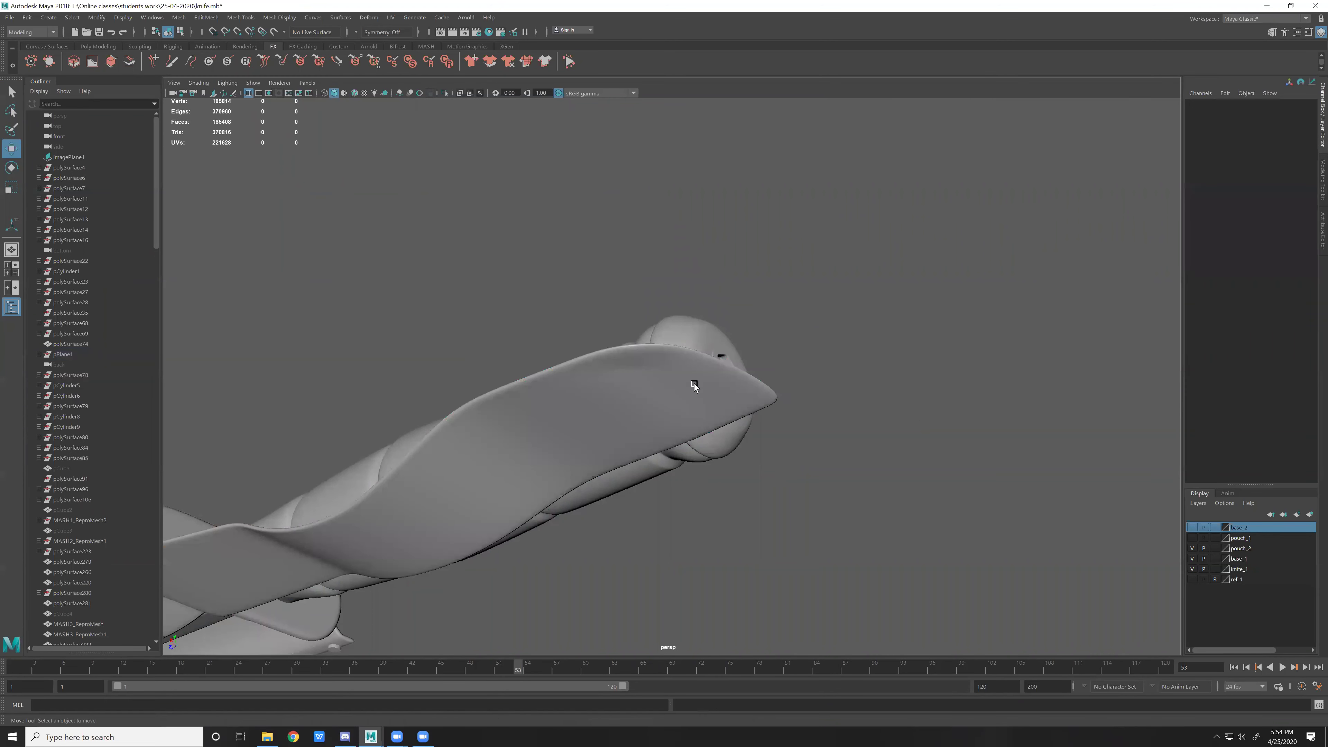
Orbit under the blade and toggle smooth preview on and off to inspect the grid.
{"action": "left_click_drag", "start_coordinate": [694, 383], "coordinate": [959, 539], "text": "alt"}
{"action": "scroll", "coordinate": [629, 431], "scroll_direction": "up", "scroll_amount": 5}
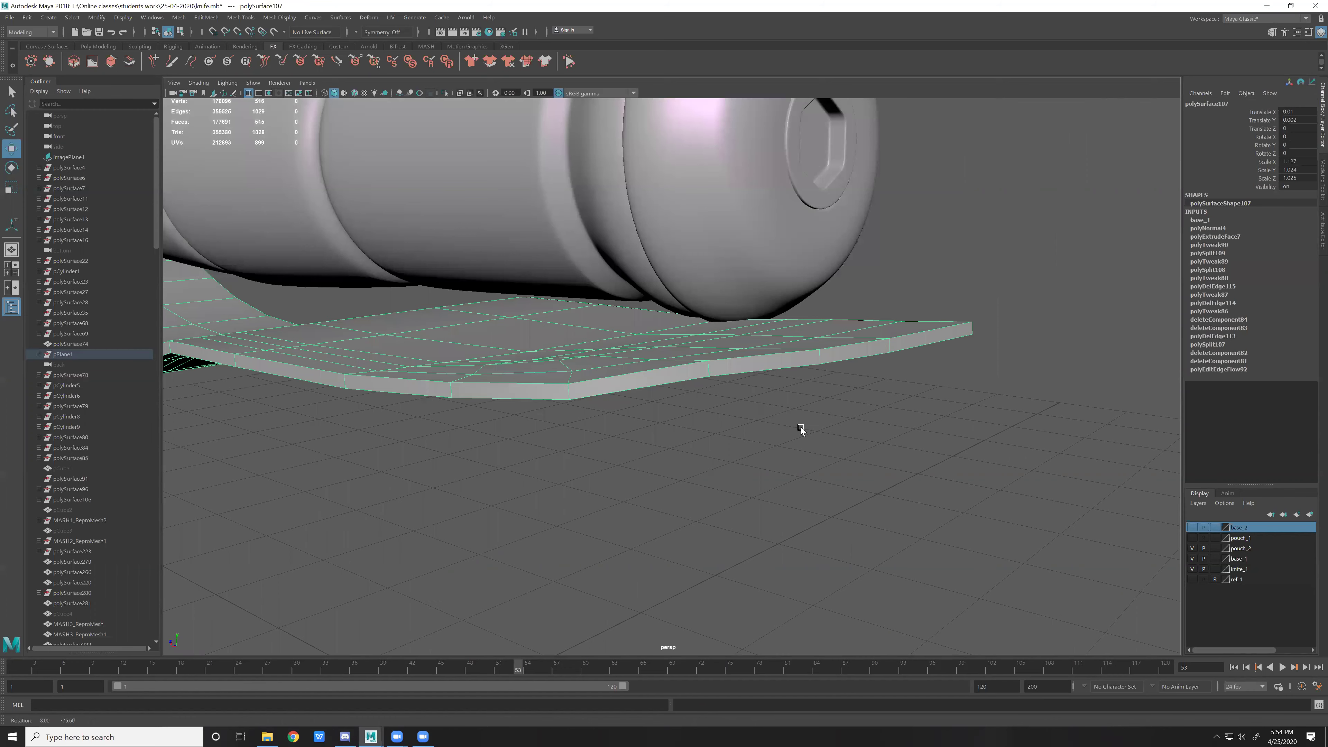
{"action": "left_click_drag", "start_coordinate": [801, 427], "coordinate": [803, 433], "text": "alt"}
{"action": "key", "text": "3"}
{"action": "left_click_drag", "start_coordinate": [581, 386], "coordinate": [656, 409], "text": "alt"}
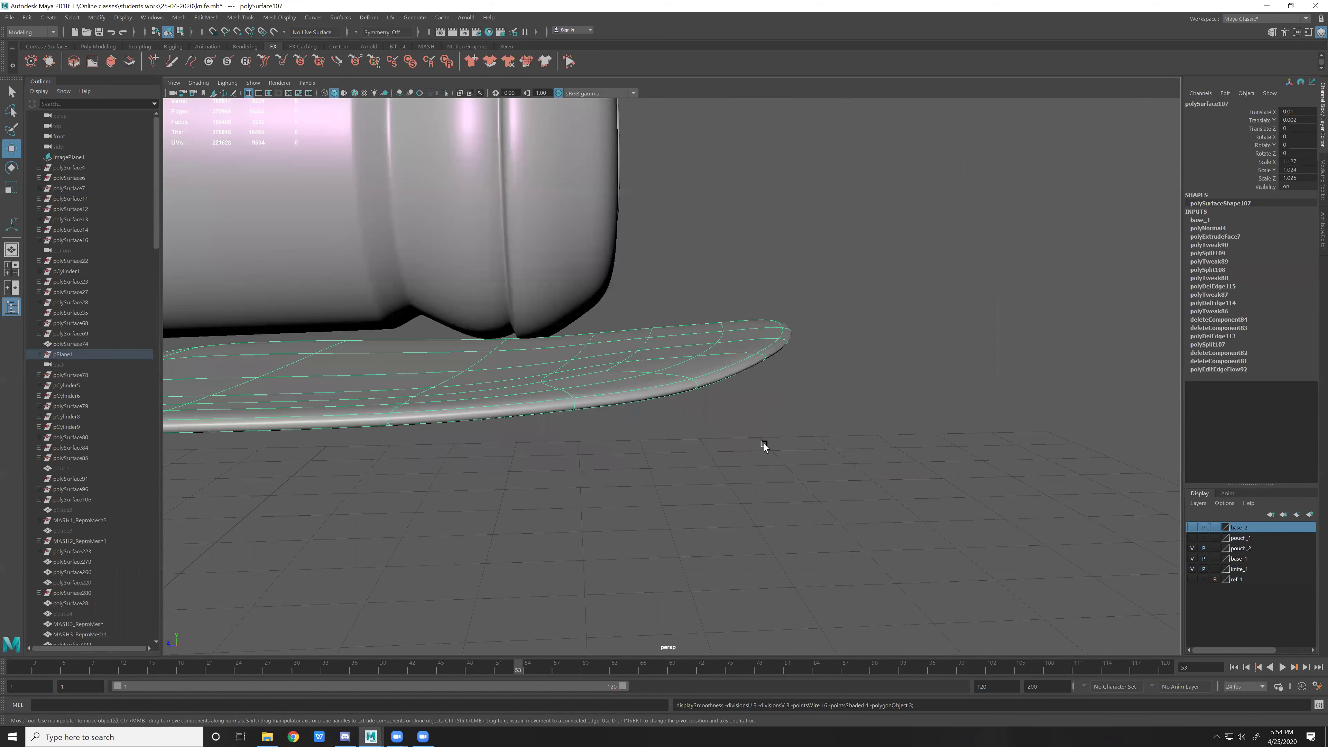
{"action": "key", "text": "1"}
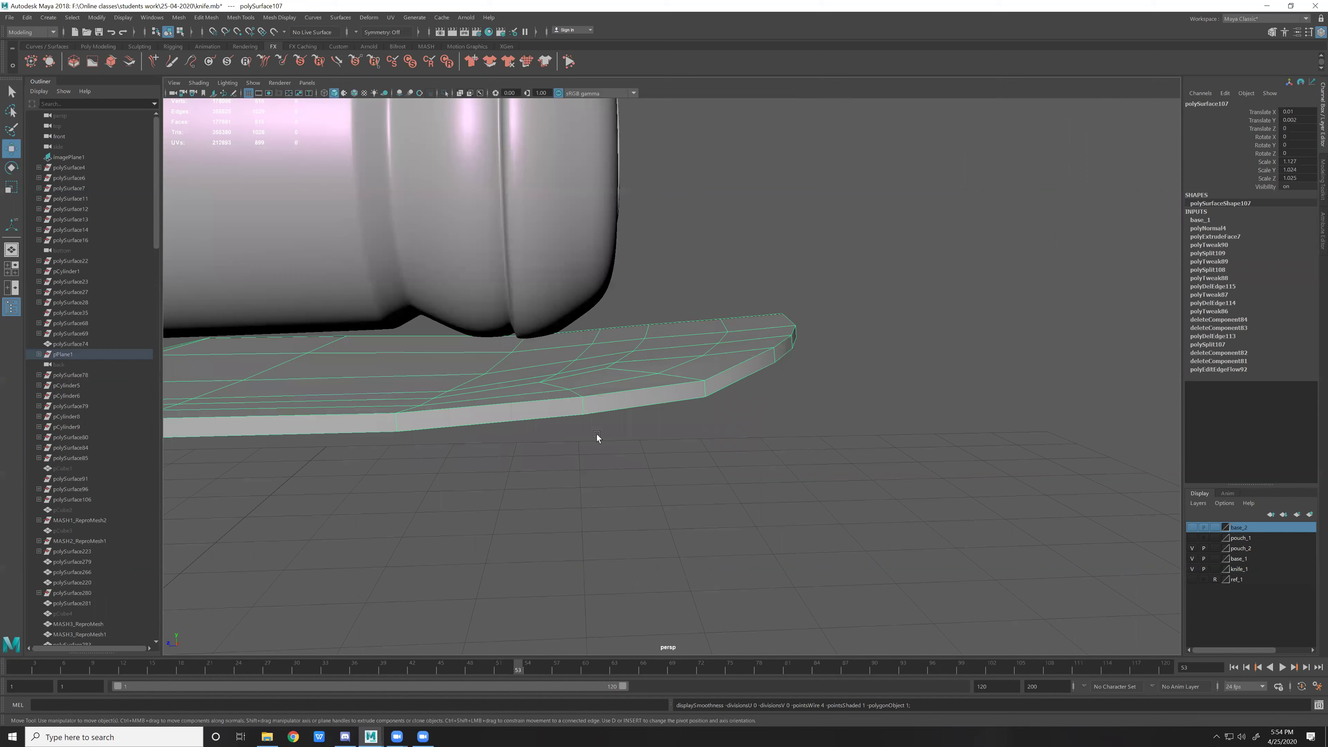
{"action": "left_click_drag", "start_coordinate": [597, 434], "coordinate": [614, 412], "text": "alt"}
Average the corner vertices and a second vertex group, undoing the final whole-blade averaging pass.
{"action": "key", "text": "F9"}
{"action": "left_click", "coordinate": [618, 405]}
{"action": "left_click", "coordinate": [612, 435], "text": "shift"}
{"action": "right_click_drag", "start_coordinate": [627, 487], "coordinate": [1097, 94], "text": "shift"}
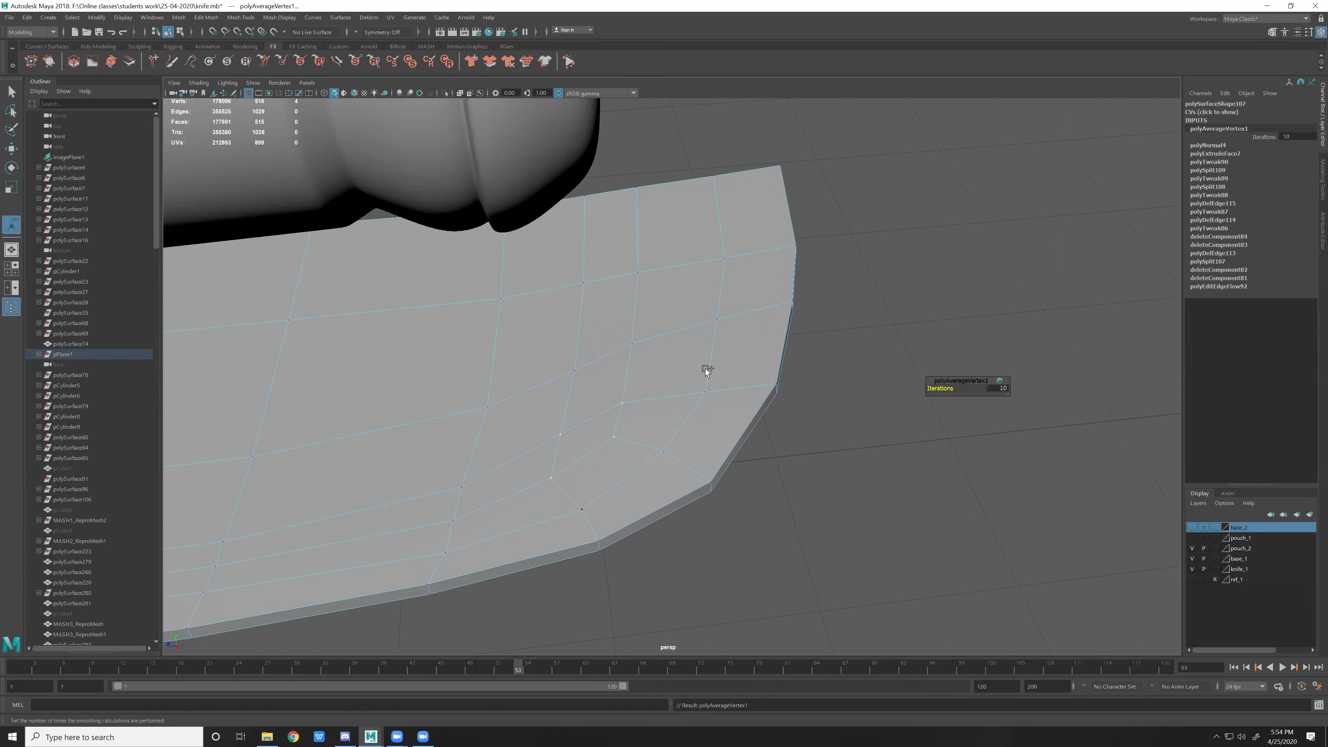
{"action": "key", "text": "g"}
{"action": "key", "text": "g"}
{"action": "key", "text": "g"}
{"action": "left_click", "coordinate": [575, 374]}
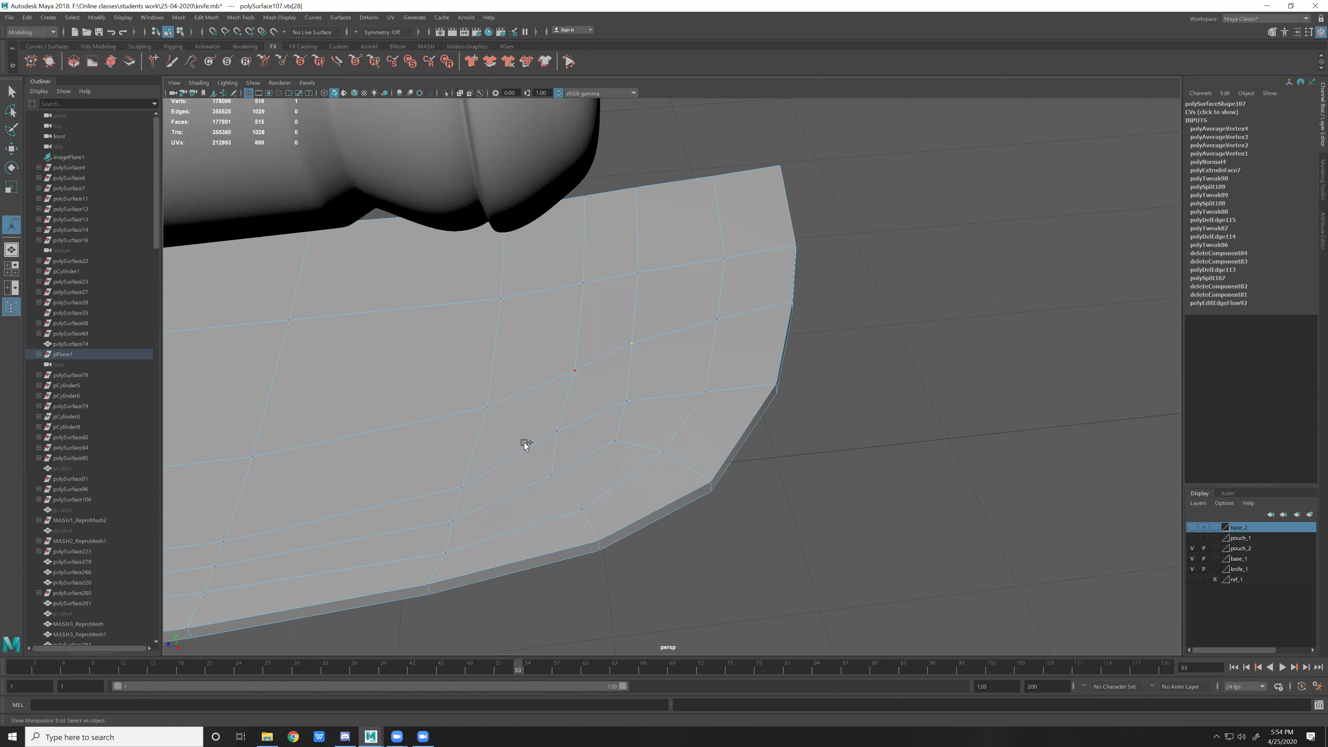
{"action": "key", "text": "g"}
{"action": "left_click", "coordinate": [485, 420]}
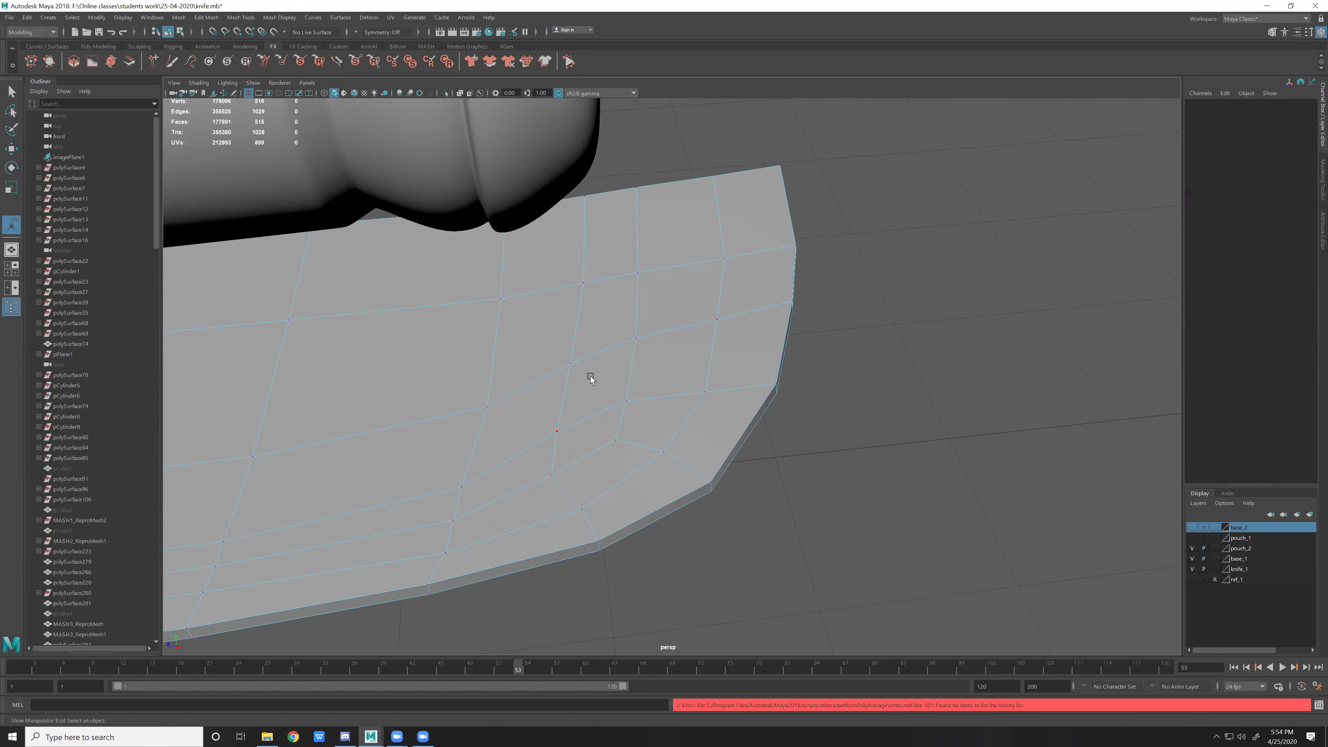
{"action": "left_click", "coordinate": [587, 376]}
{"action": "key", "text": "g"}
{"action": "key", "text": "g"}
{"action": "key", "text": "ctrl+z"}
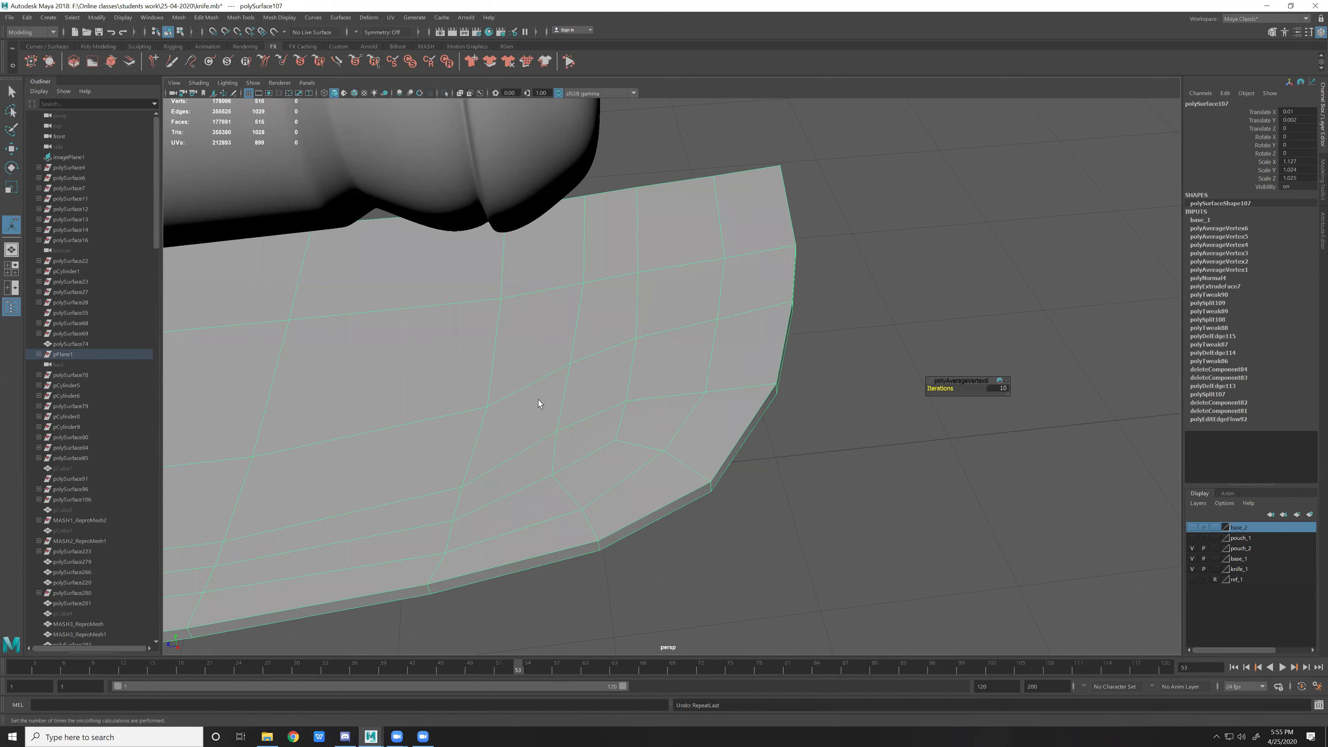
Average the uneven tip vertex twice, then view the blade in Object Mode with smooth preview.
{"action": "key", "text": "F9"}
{"action": "key", "text": "q"}
{"action": "left_click", "coordinate": [521, 447]}
{"action": "key", "text": "g"}
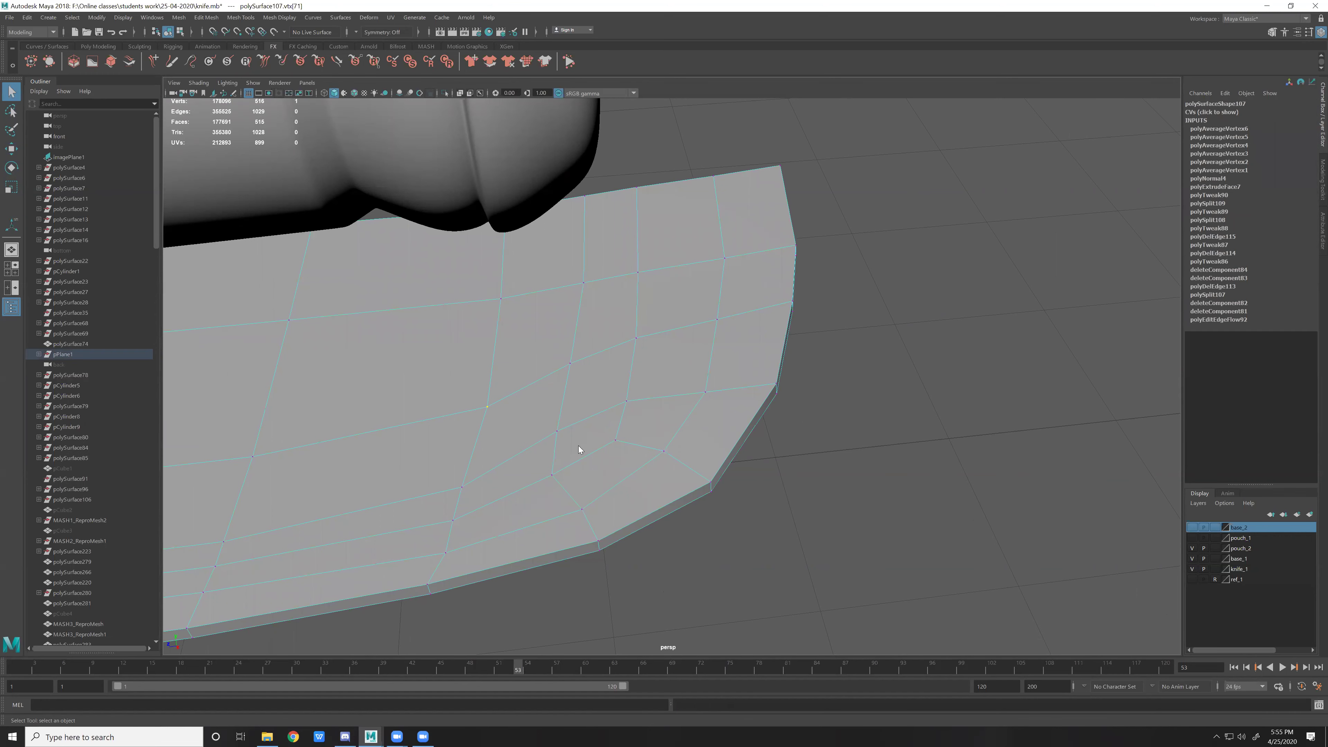
{"action": "key", "text": "t"}
{"action": "key", "text": "F8"}
{"action": "left_click", "coordinate": [821, 413]}
{"action": "key", "text": "3"}
{"action": "mouse_move", "coordinate": [789, 358]}
{"action": "left_mouse_down", "text": "alt"}
{"action": "mouse_move", "coordinate": [835, 362]}
{"action": "mouse_move", "coordinate": [717, 351]}
{"action": "left_mouse_up", "text": "alt"}
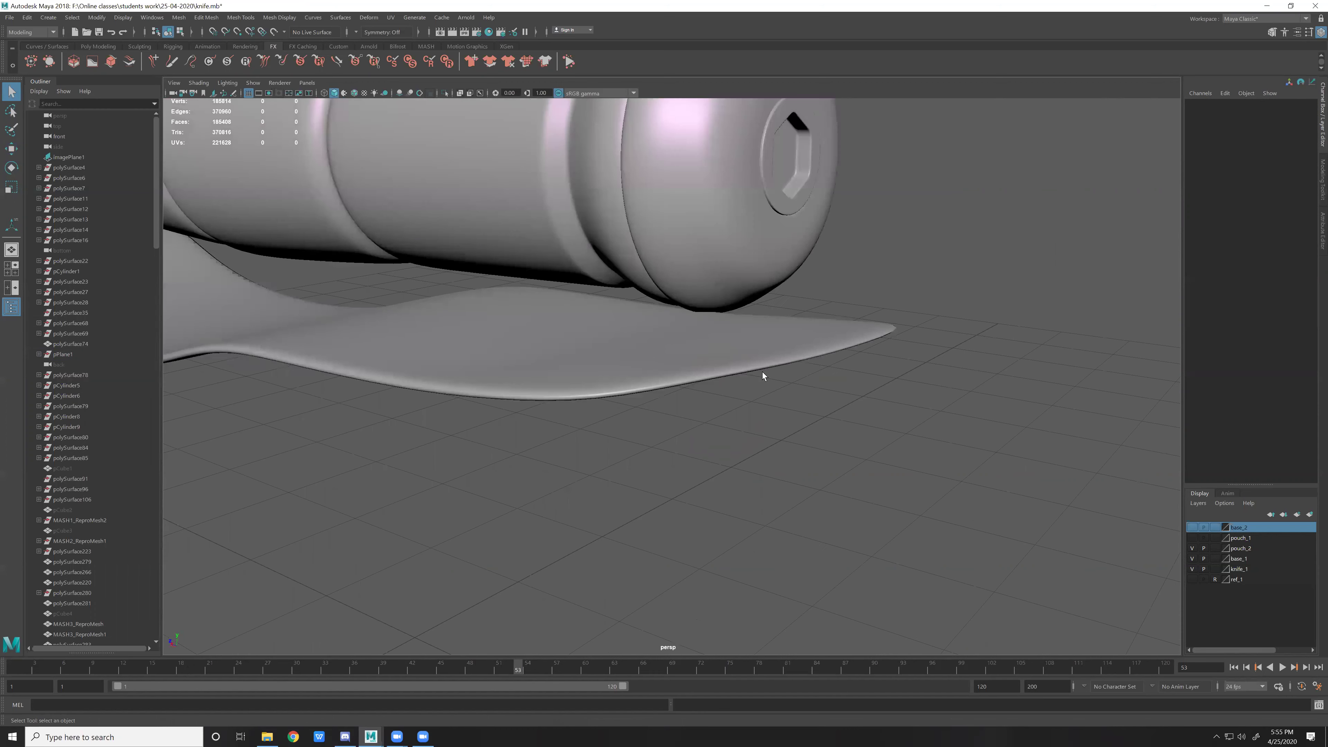
Select the face loop along the blade in face mode and delete it.
{"action": "left_click", "coordinate": [763, 372]}
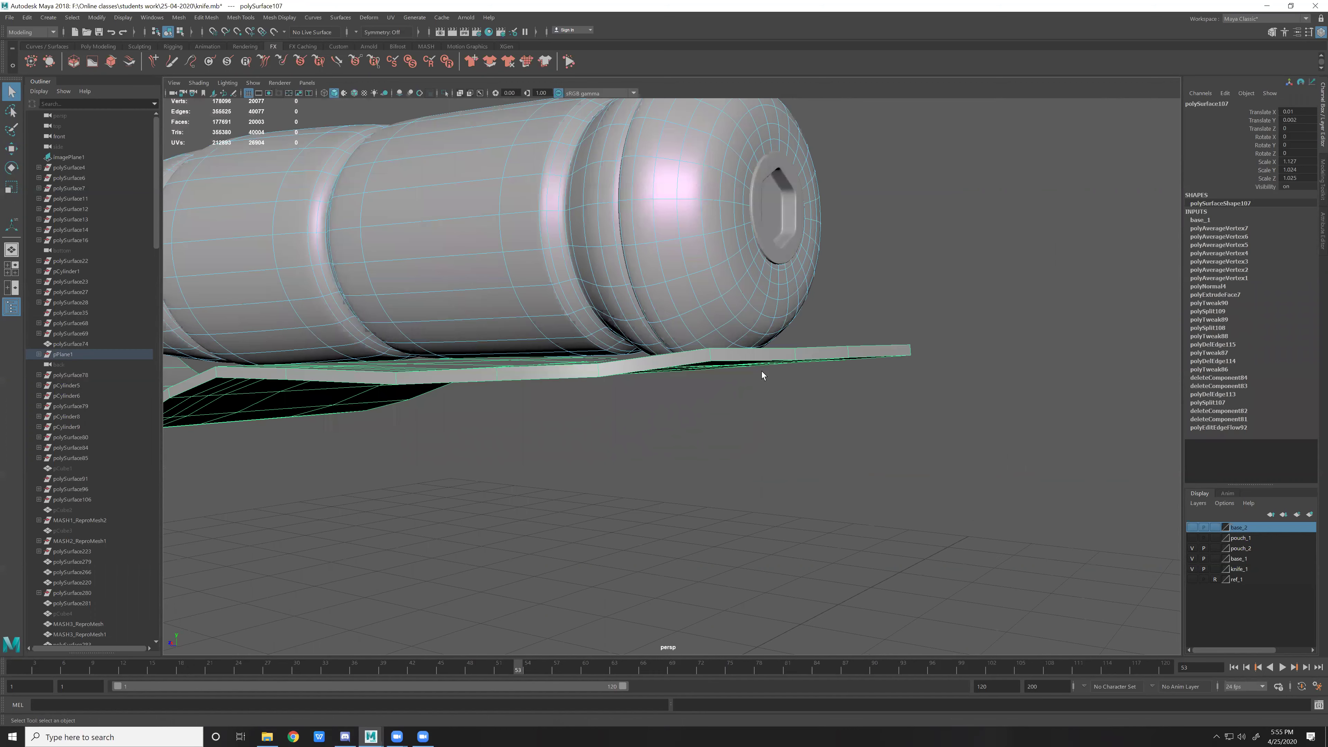
{"action": "left_click", "coordinate": [780, 354]}
{"action": "right_click", "coordinate": [812, 346]}
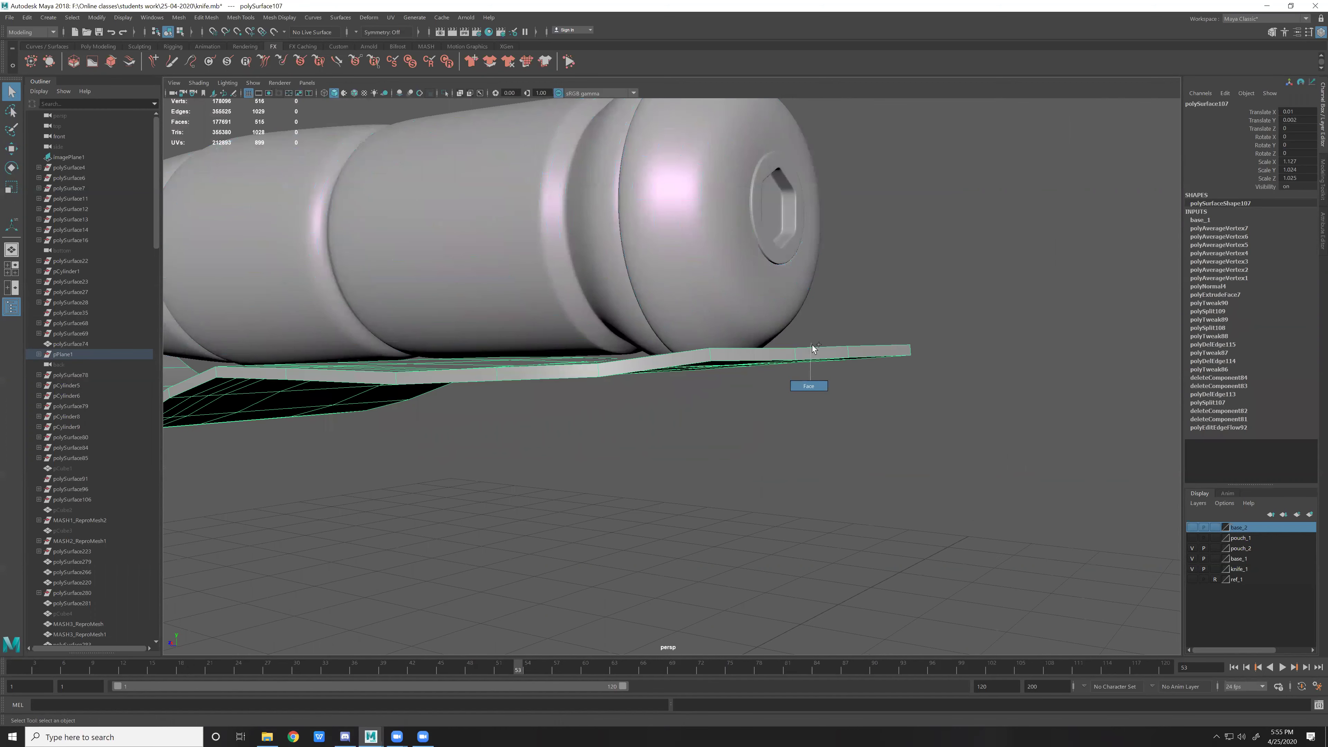
{"action": "left_click", "coordinate": [808, 386]}
{"action": "double_click", "coordinate": [808, 358]}
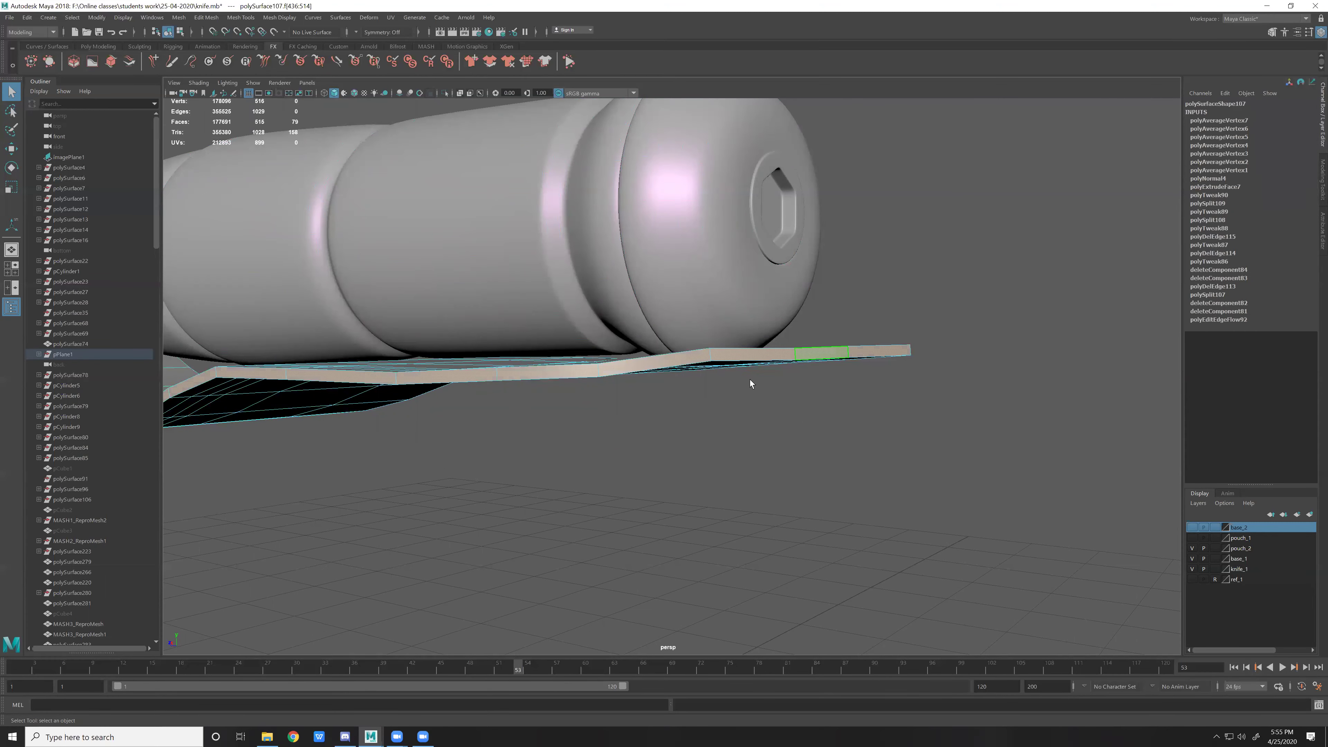
{"action": "key", "text": "Delete"}
{"action": "mouse_move", "coordinate": [816, 338]}
{"action": "left_mouse_down", "text": "alt"}
{"action": "mouse_move", "coordinate": [678, 316]}
{"action": "mouse_move", "coordinate": [791, 466]}
{"action": "mouse_move", "coordinate": [619, 280]}
{"action": "left_mouse_up", "text": "alt"}
{"action": "left_click", "coordinate": [790, 465]}
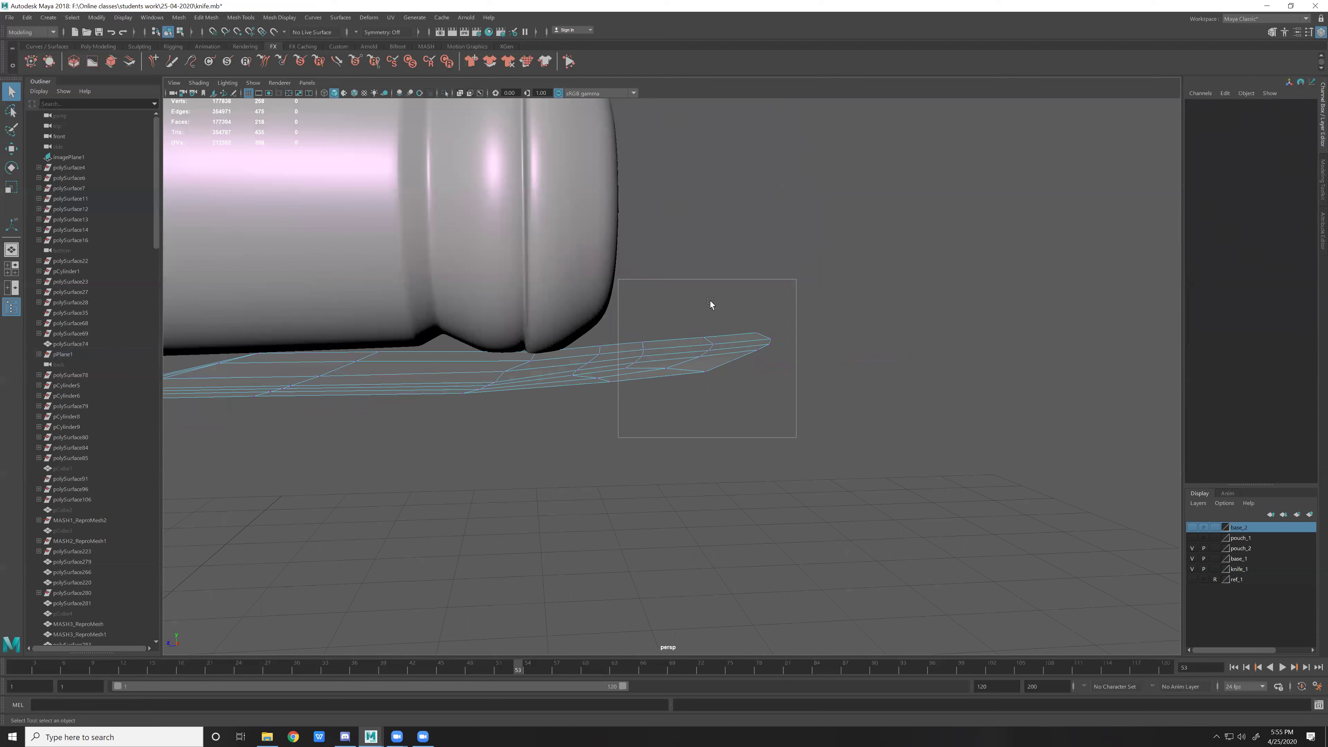
Lower the selected tip vertices slightly with the Move Tool.
{"action": "key", "text": "r"}
{"action": "left_click", "coordinate": [707, 324]}
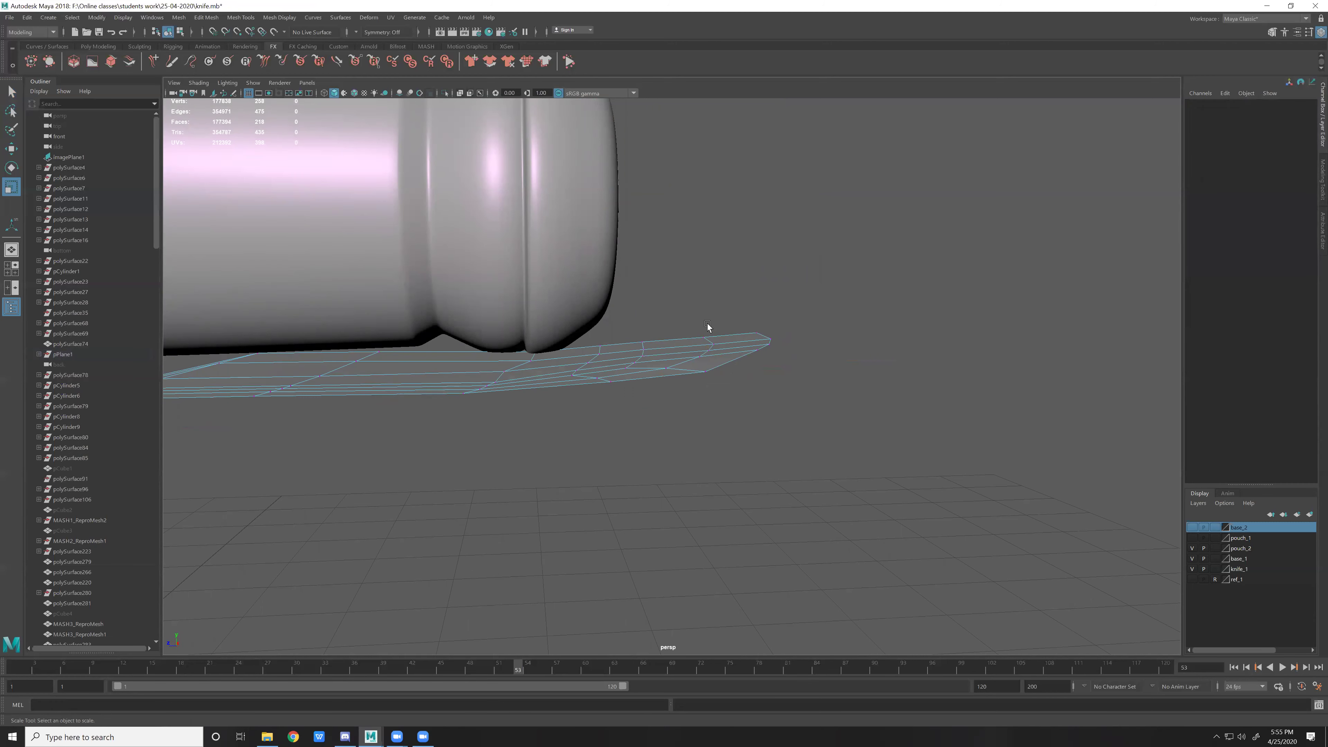
{"action": "key", "text": "w"}
{"action": "left_click_drag", "start_coordinate": [707, 304], "coordinate": [692, 388]}
{"action": "left_click", "coordinate": [826, 279]}
Orbit and zoom around the knife to inspect the smoothed blade along the handle.
{"action": "mouse_move", "coordinate": [872, 361]}
{"action": "left_mouse_down", "text": "alt"}
{"action": "mouse_move", "coordinate": [857, 400]}
{"action": "mouse_move", "coordinate": [879, 388]}
{"action": "left_mouse_up", "text": "alt"}
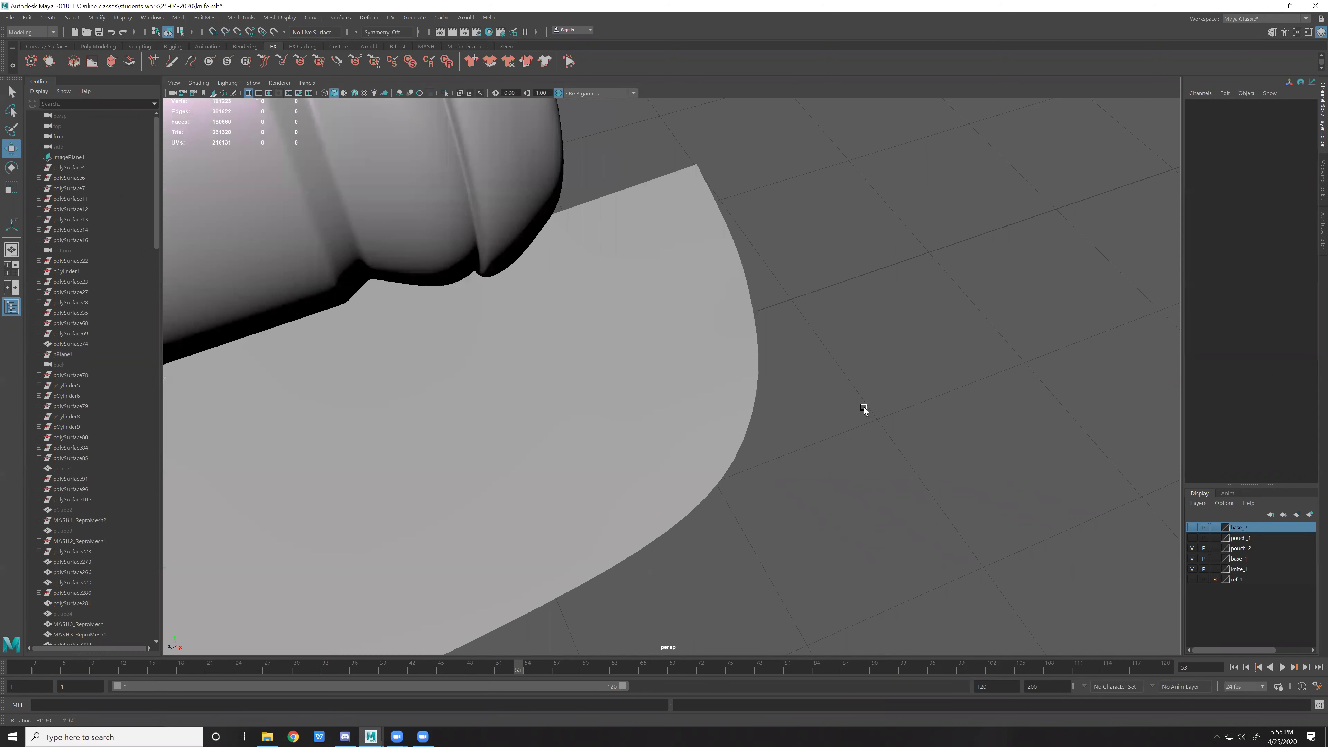
{"action": "right_click_drag", "start_coordinate": [863, 407], "coordinate": [841, 397], "text": "alt"}
{"action": "scroll", "coordinate": [752, 373], "scroll_direction": "down", "scroll_amount": 3}
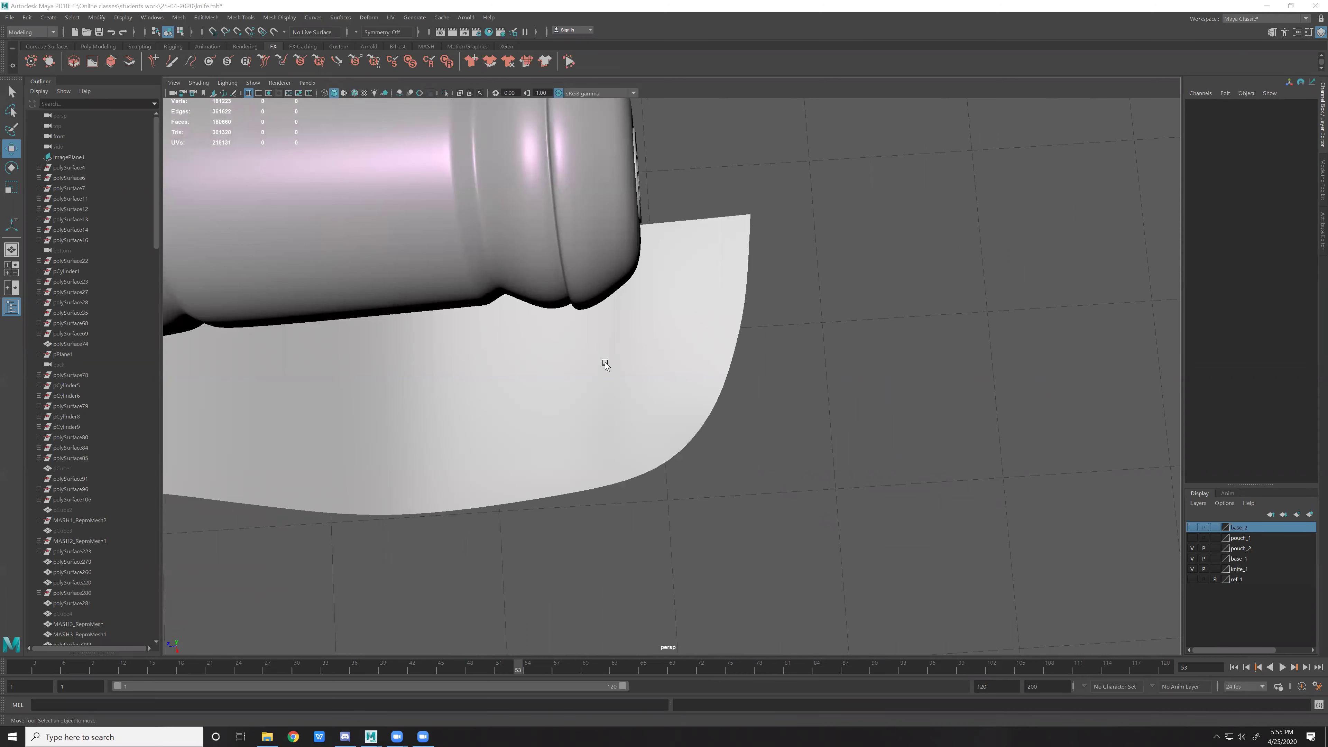
{"action": "right_click_drag", "start_coordinate": [685, 305], "coordinate": [741, 403], "text": "alt"}
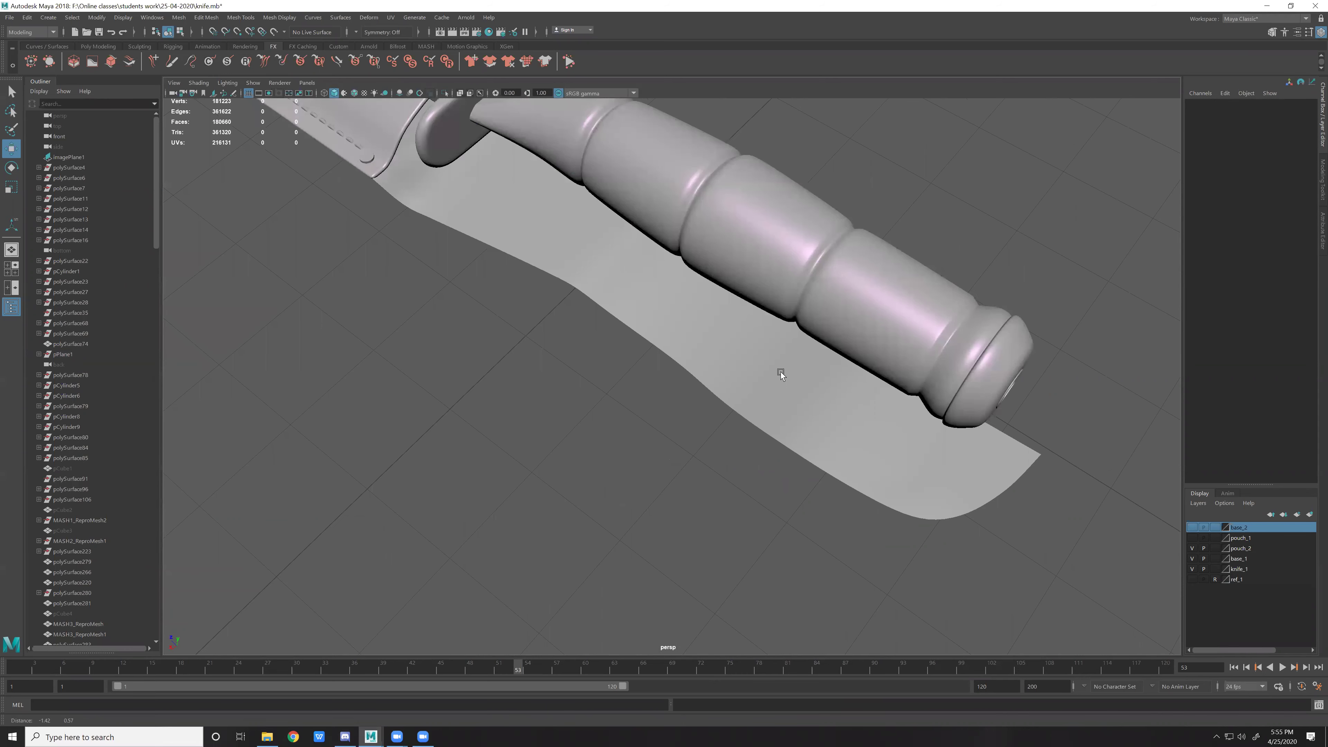
{"action": "scroll", "coordinate": [620, 369], "scroll_direction": "up", "scroll_amount": 3}
{"action": "left_click_drag", "start_coordinate": [688, 462], "coordinate": [712, 458], "text": "alt"}
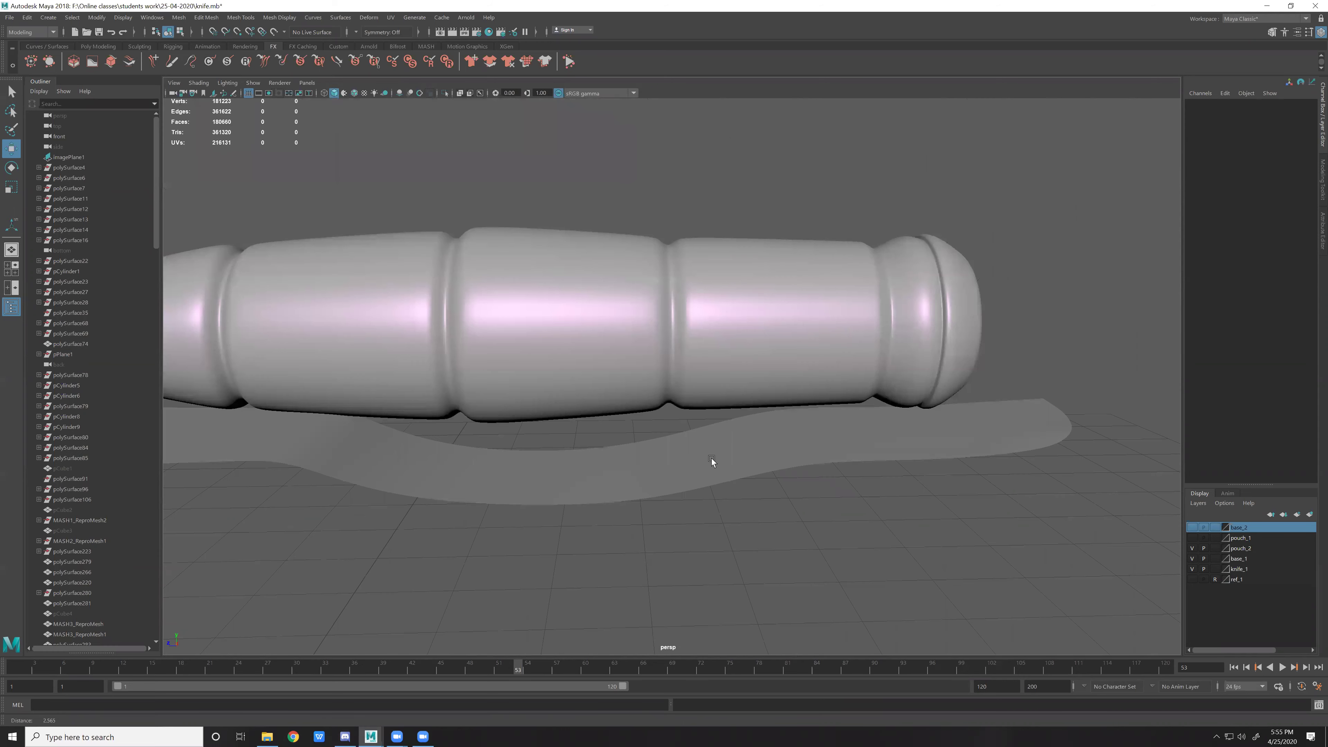
{"action": "scroll", "coordinate": [712, 458], "scroll_direction": "up", "scroll_amount": 3}
{"action": "left_click", "coordinate": [565, 344]}
{"action": "right_click_drag", "start_coordinate": [538, 304], "coordinate": [558, 314]}
Delete the row of five faces near the blade base.
{"action": "left_click", "coordinate": [557, 315]}
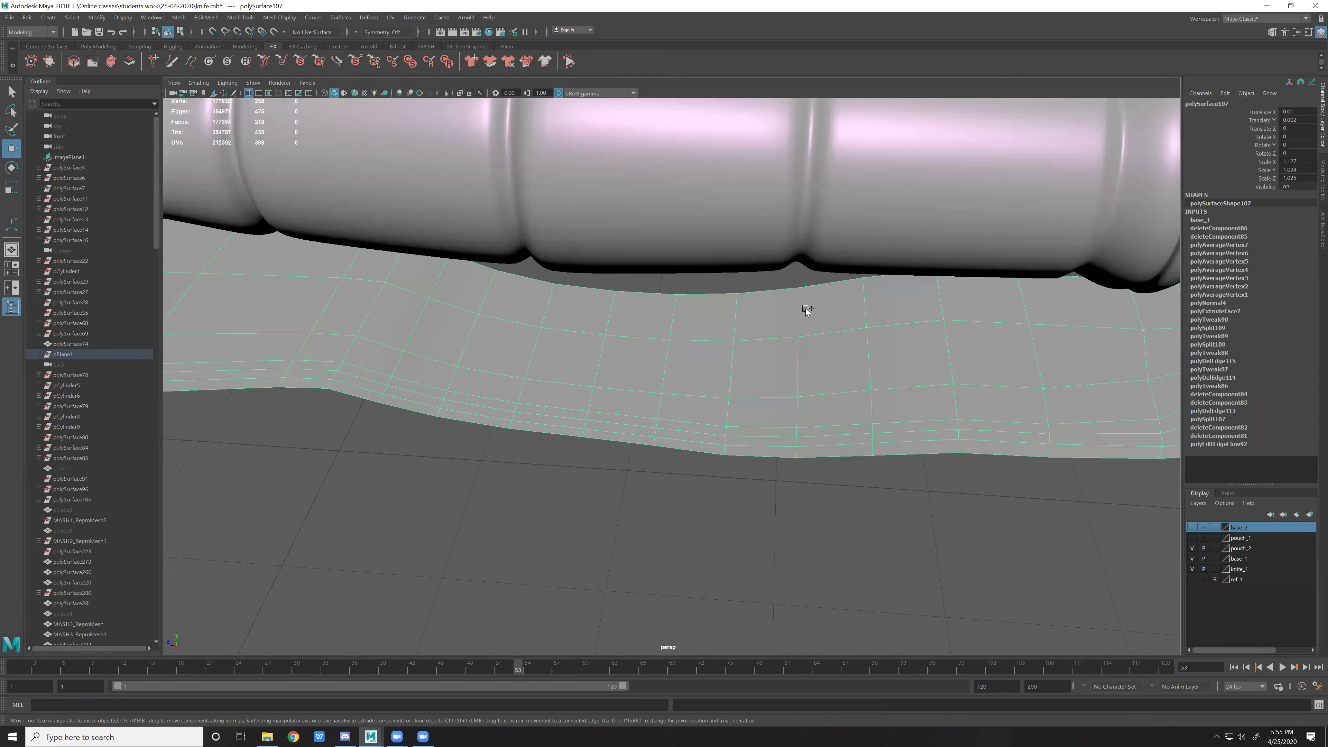
{"action": "double_click", "coordinate": [817, 306], "text": "shift"}
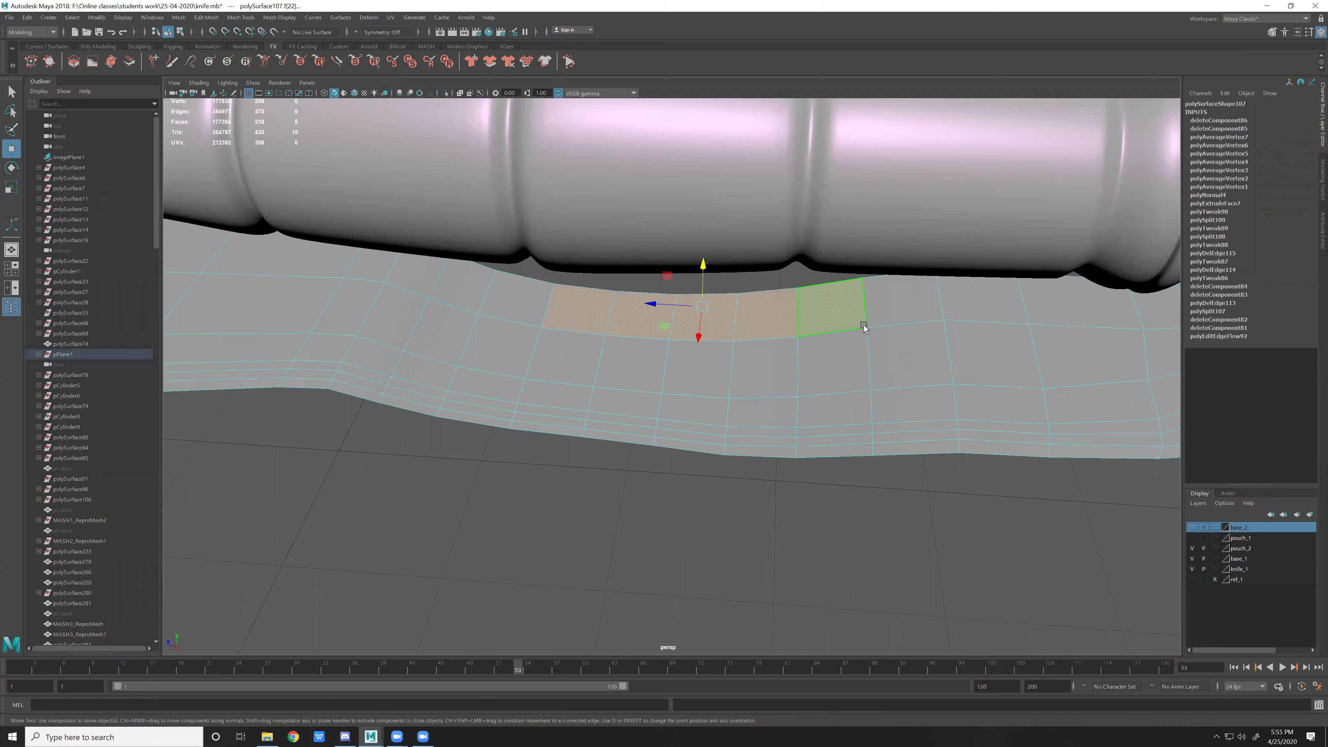
{"action": "key", "text": "Delete"}
{"action": "right_click_drag", "start_coordinate": [842, 339], "coordinate": [845, 296], "text": "shift"}
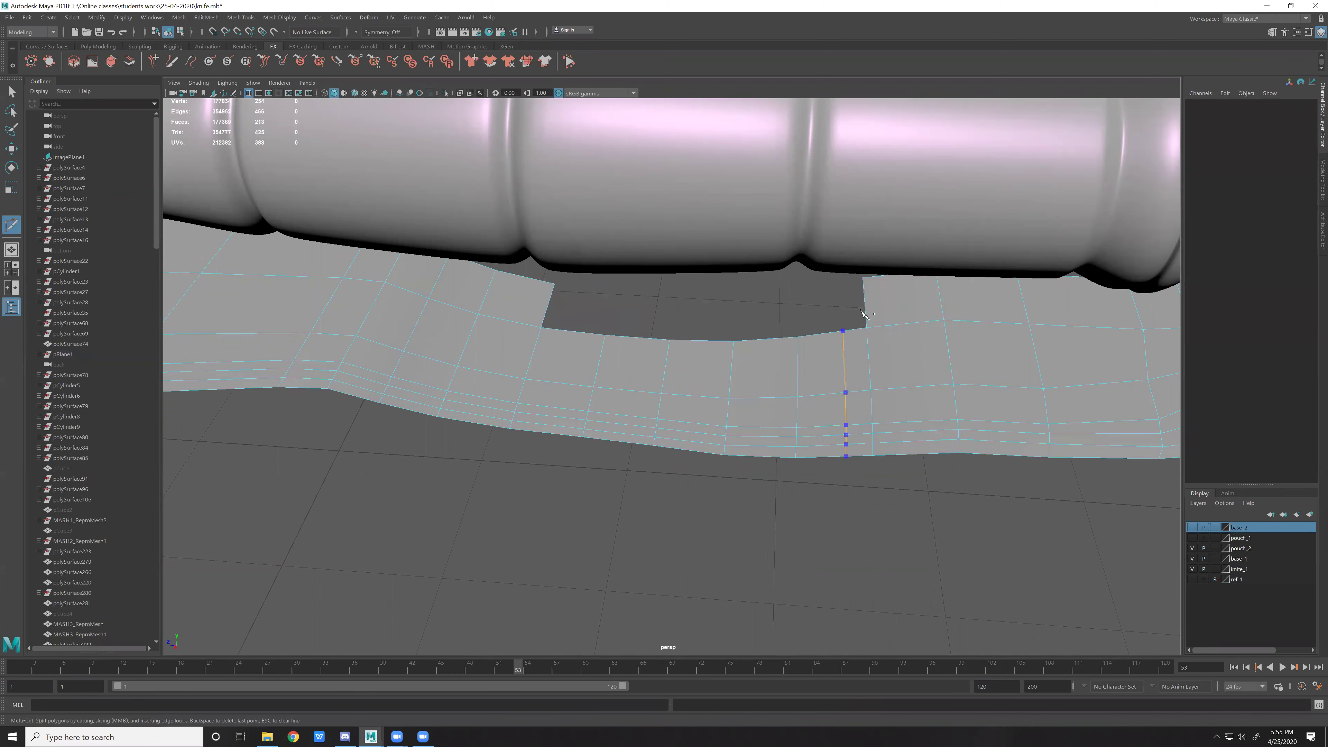
Bridge the hole's border edges with 5 divisions and the Blend curve type.
{"action": "key", "text": "w"}
{"action": "left_click", "coordinate": [549, 301]}
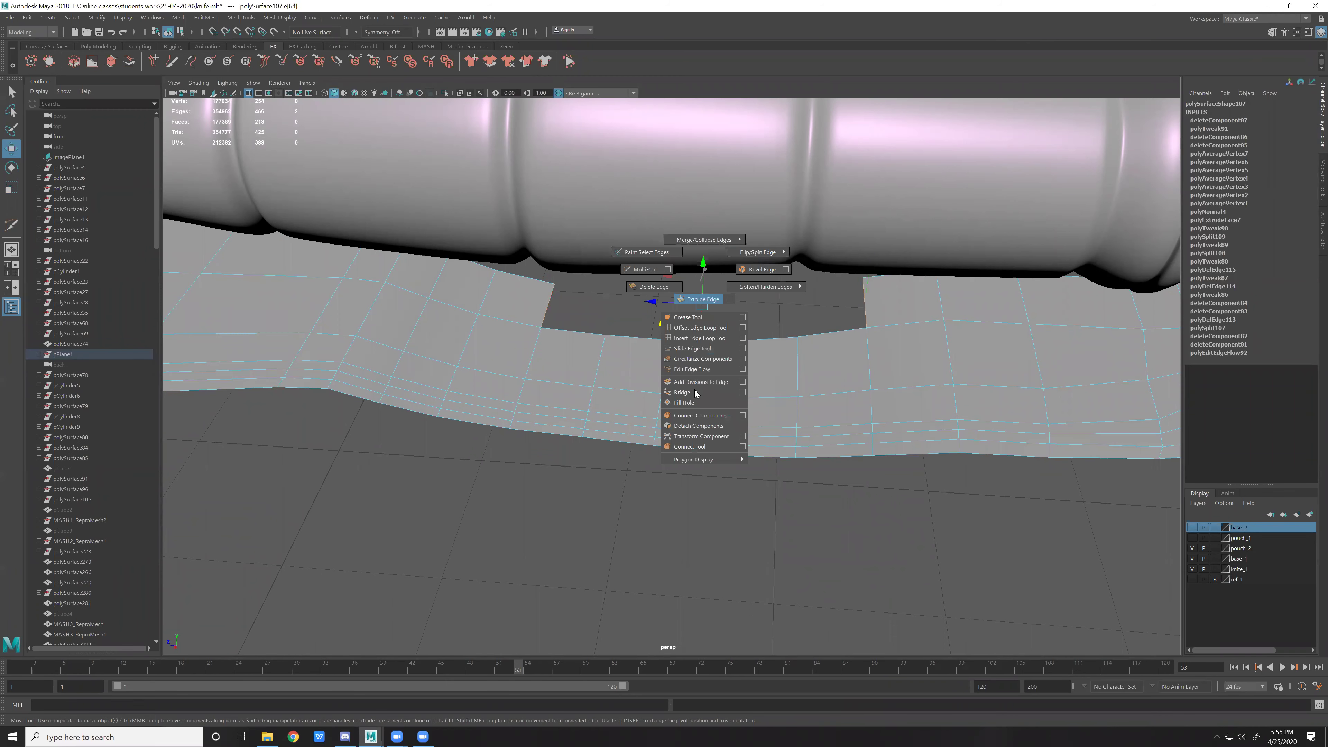
{"action": "left_click", "coordinate": [696, 394]}
{"action": "left_click_drag", "start_coordinate": [939, 387], "coordinate": [862, 374]}
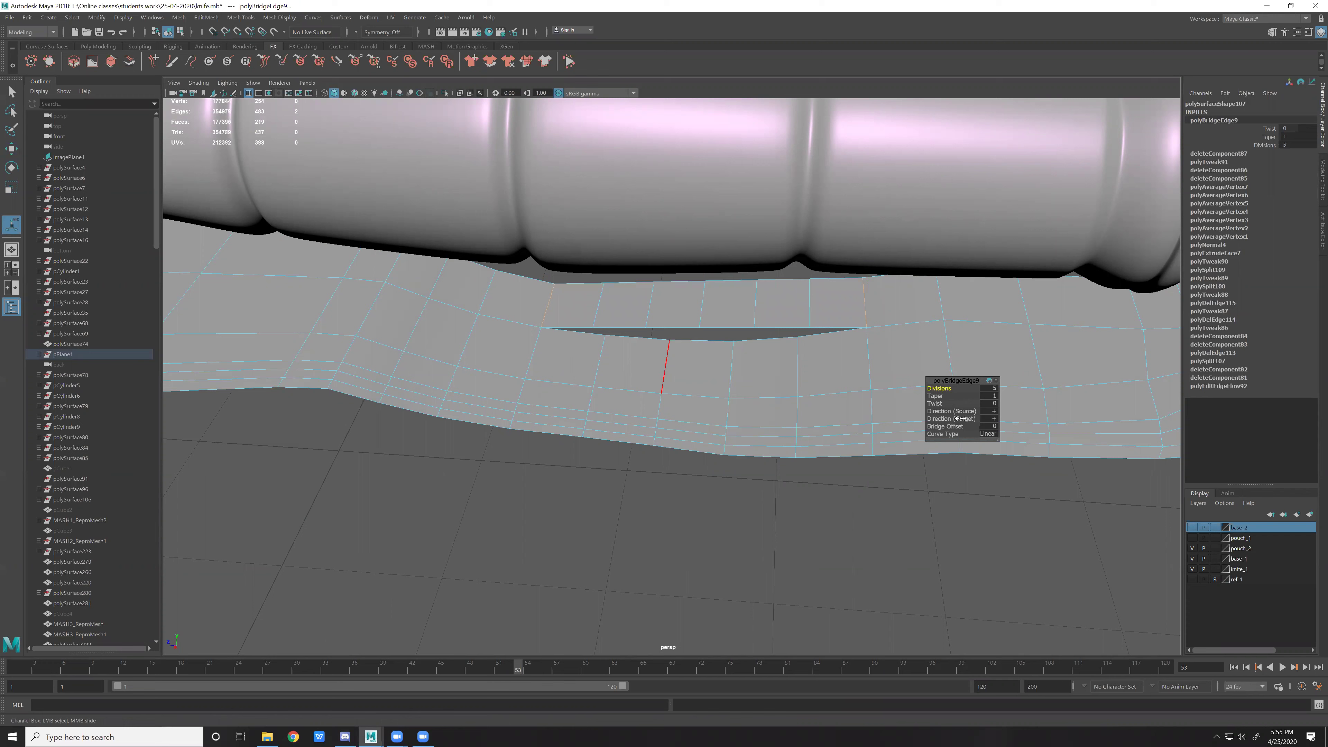
{"action": "left_click_drag", "start_coordinate": [943, 434], "coordinate": [1142, 405]}
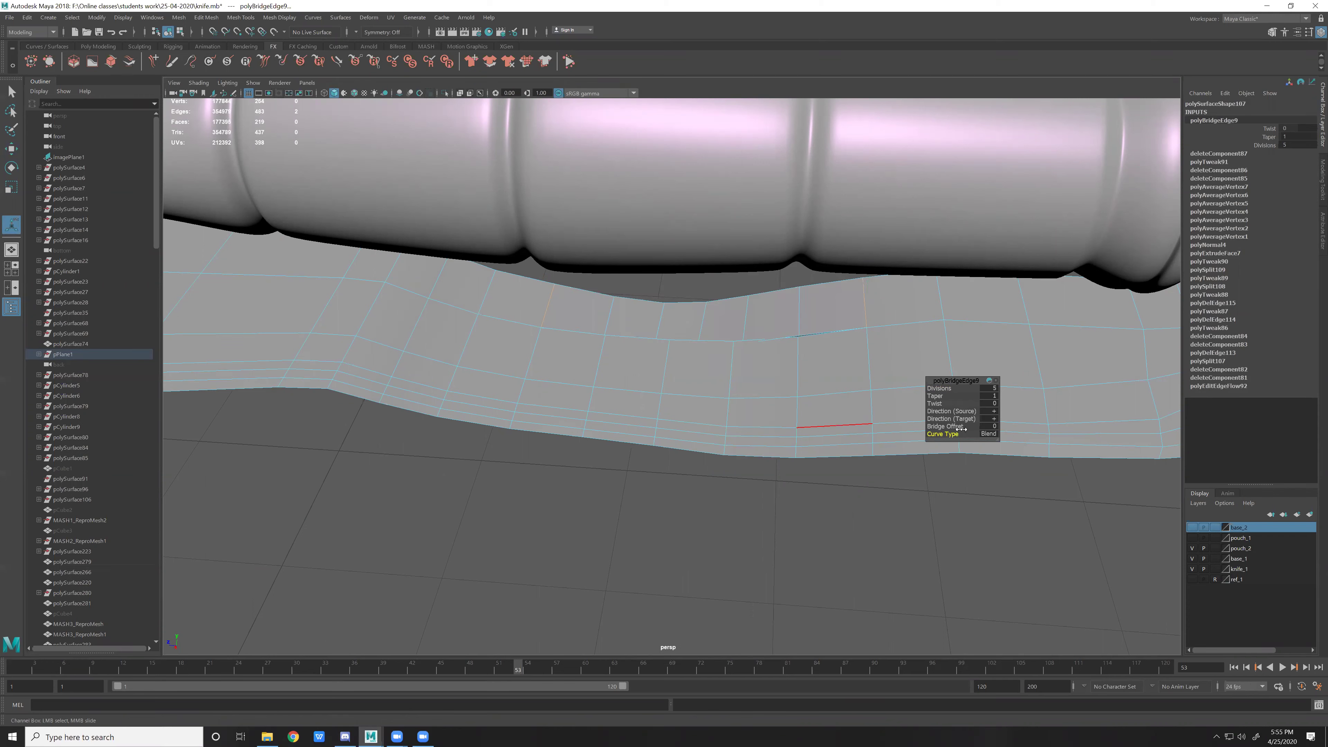
Try Bridge Offset 1 and Curve/Linear curve types, settling on offset 0 and Blend.
{"action": "key", "text": "Up"}
{"action": "left_click_drag", "start_coordinate": [916, 413], "coordinate": [1076, 413]}
{"action": "left_click_drag", "start_coordinate": [818, 424], "coordinate": [926, 405]}
{"action": "left_click_drag", "start_coordinate": [781, 426], "coordinate": [644, 419]}
{"action": "left_click_drag", "start_coordinate": [1178, 414], "coordinate": [1125, 410]}
{"action": "left_click_drag", "start_coordinate": [902, 416], "coordinate": [668, 414]}
{"action": "left_click_drag", "start_coordinate": [894, 403], "coordinate": [739, 388]}
{"action": "mouse_move", "coordinate": [749, 460]}
{"action": "left_mouse_down", "text": "alt"}
{"action": "mouse_move", "coordinate": [746, 296]}
{"action": "mouse_move", "coordinate": [753, 335]}
{"action": "left_mouse_up", "text": "alt"}
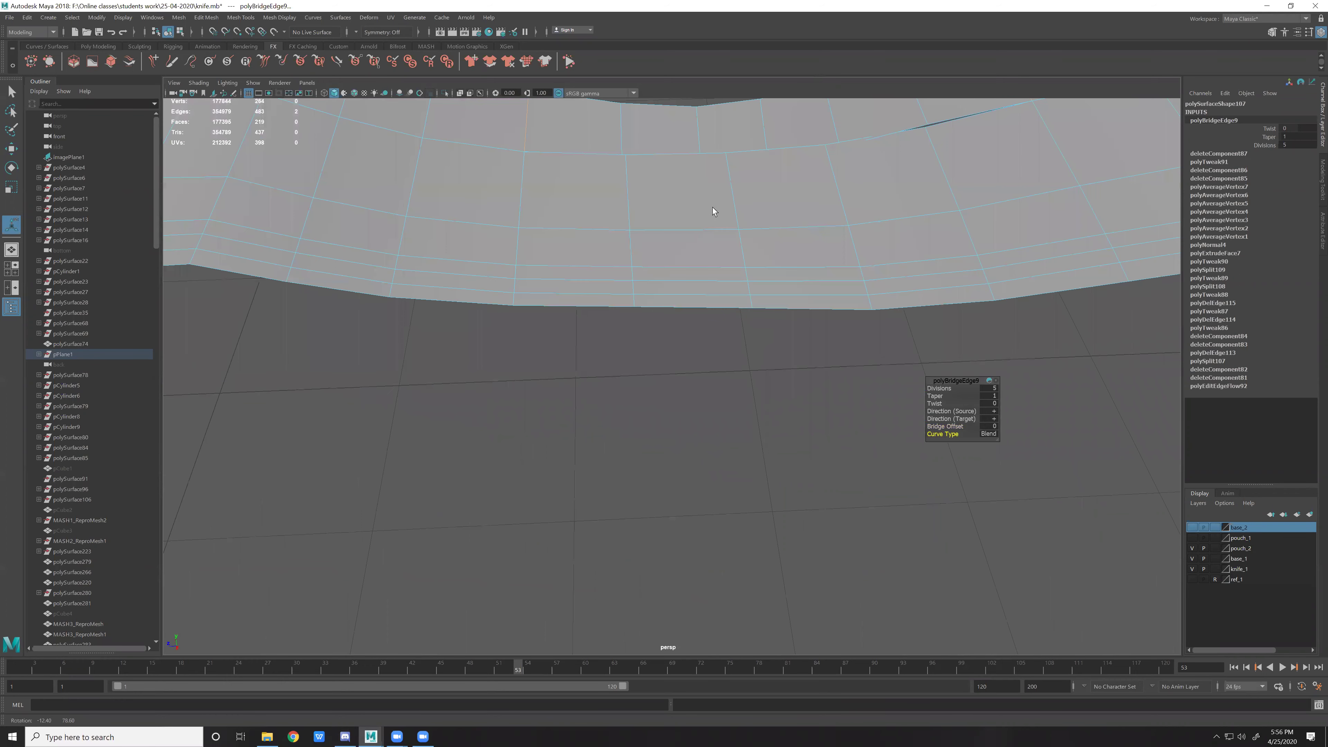
Undo the Blend bridge, viewing the gap in wireframe.
{"action": "key", "text": "q"}
{"action": "key", "text": "4"}
{"action": "right_click_drag", "start_coordinate": [753, 371], "coordinate": [809, 362], "text": "alt"}
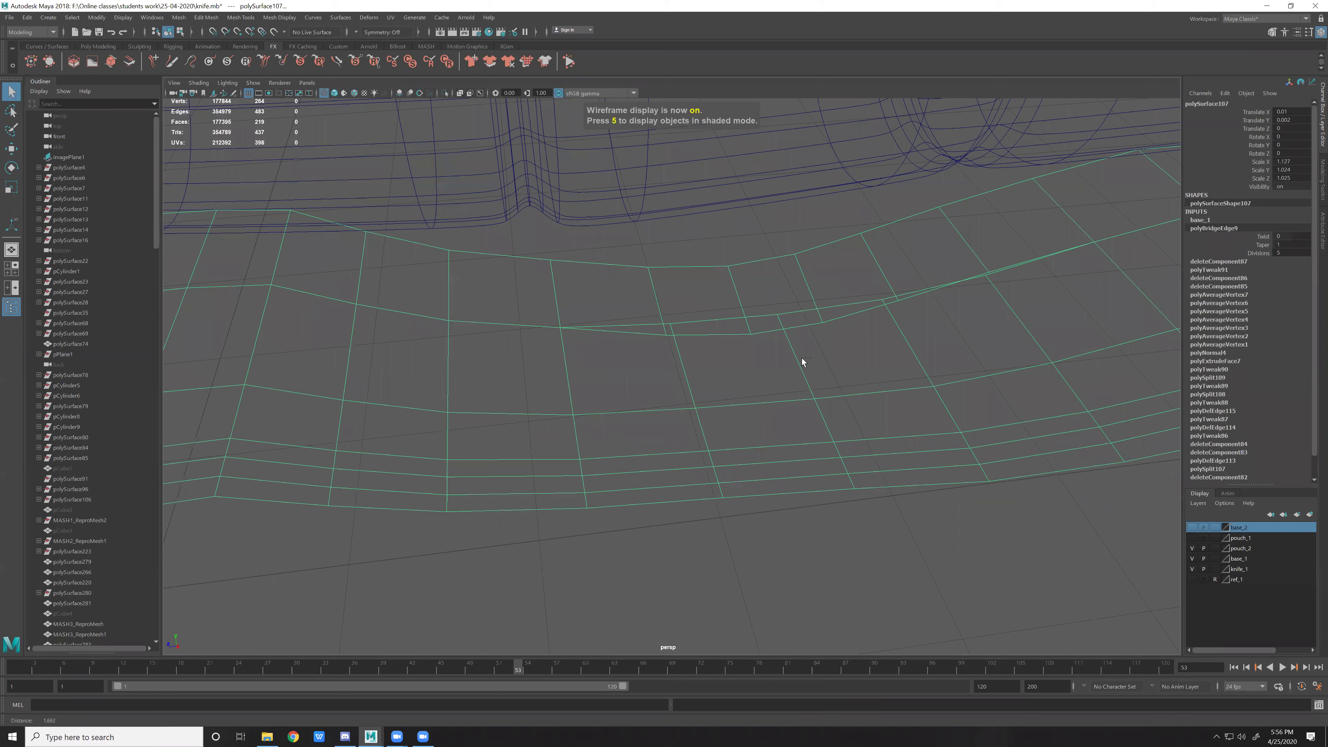
{"action": "key", "text": "ctrl+z"}
{"action": "key", "text": "ctrl+z"}
{"action": "key", "text": "ctrl+z"}
{"action": "key", "text": "ctrl+z"}
{"action": "left_click_drag", "start_coordinate": [809, 335], "coordinate": [711, 329], "text": "alt"}
{"action": "left_click_drag", "start_coordinate": [694, 462], "coordinate": [695, 433], "text": "alt"}
Apply a Smooth path + curve bridge across the gap, then return to shaded object mode.
{"action": "right_click_drag", "start_coordinate": [680, 311], "coordinate": [676, 329], "text": "shift"}
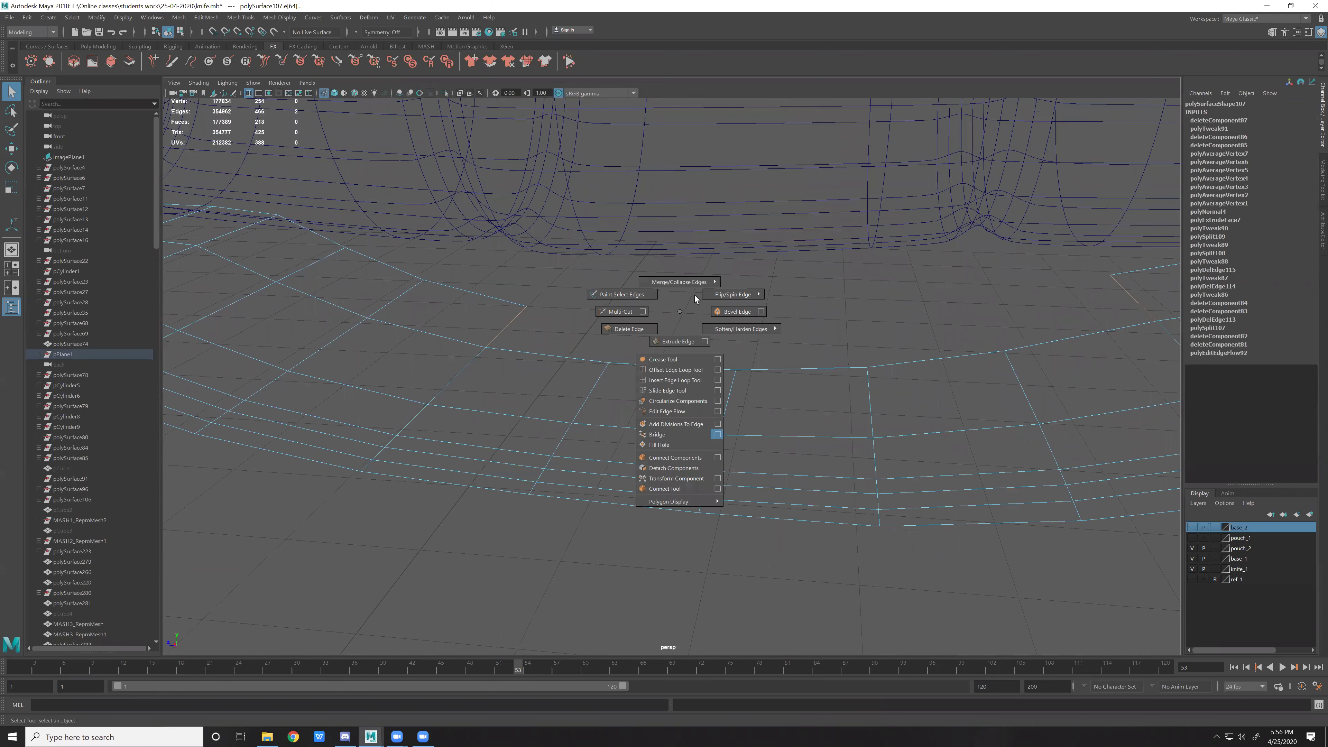
{"action": "left_click", "coordinate": [718, 434]}
{"action": "left_click", "coordinate": [703, 281]}
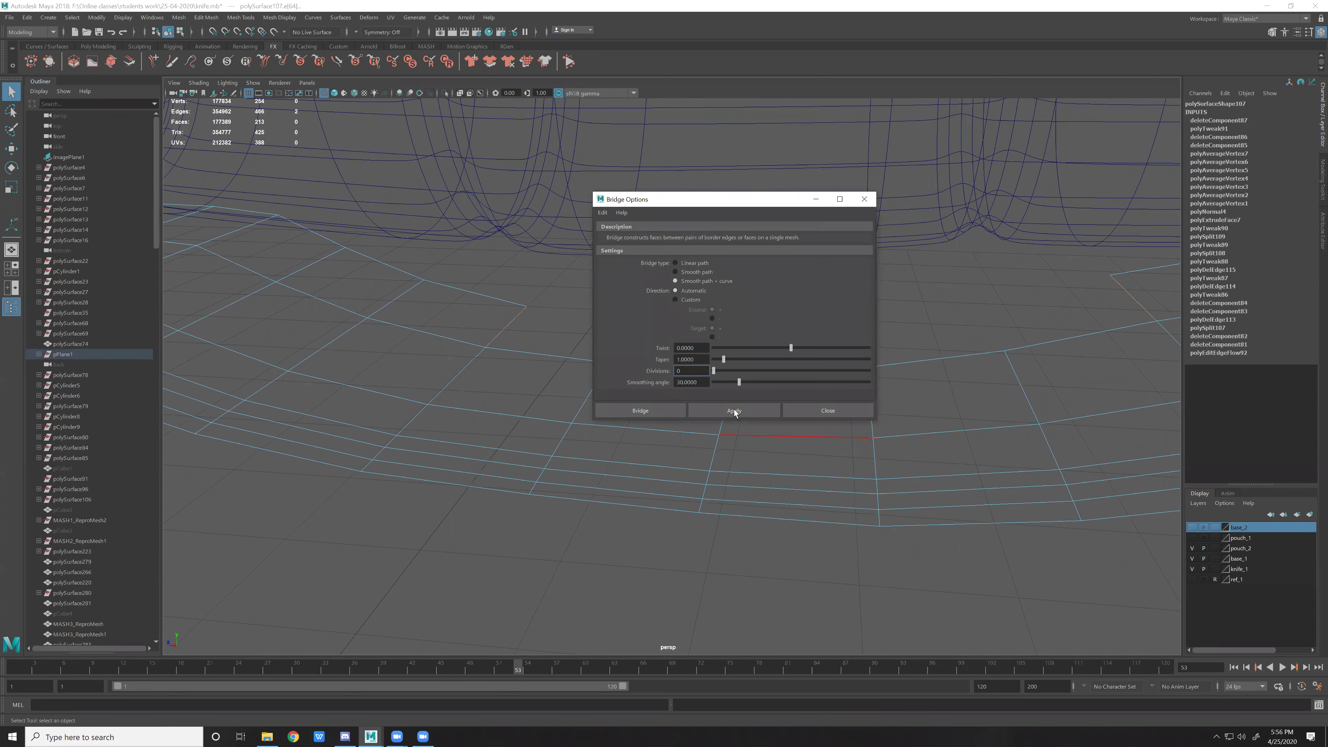
{"action": "left_click", "coordinate": [663, 414]}
{"action": "mouse_move", "coordinate": [808, 378]}
{"action": "left_mouse_down", "text": "alt"}
{"action": "mouse_move", "coordinate": [963, 406]}
{"action": "mouse_move", "coordinate": [762, 382]}
{"action": "mouse_move", "coordinate": [950, 380]}
{"action": "left_mouse_up", "text": "alt"}
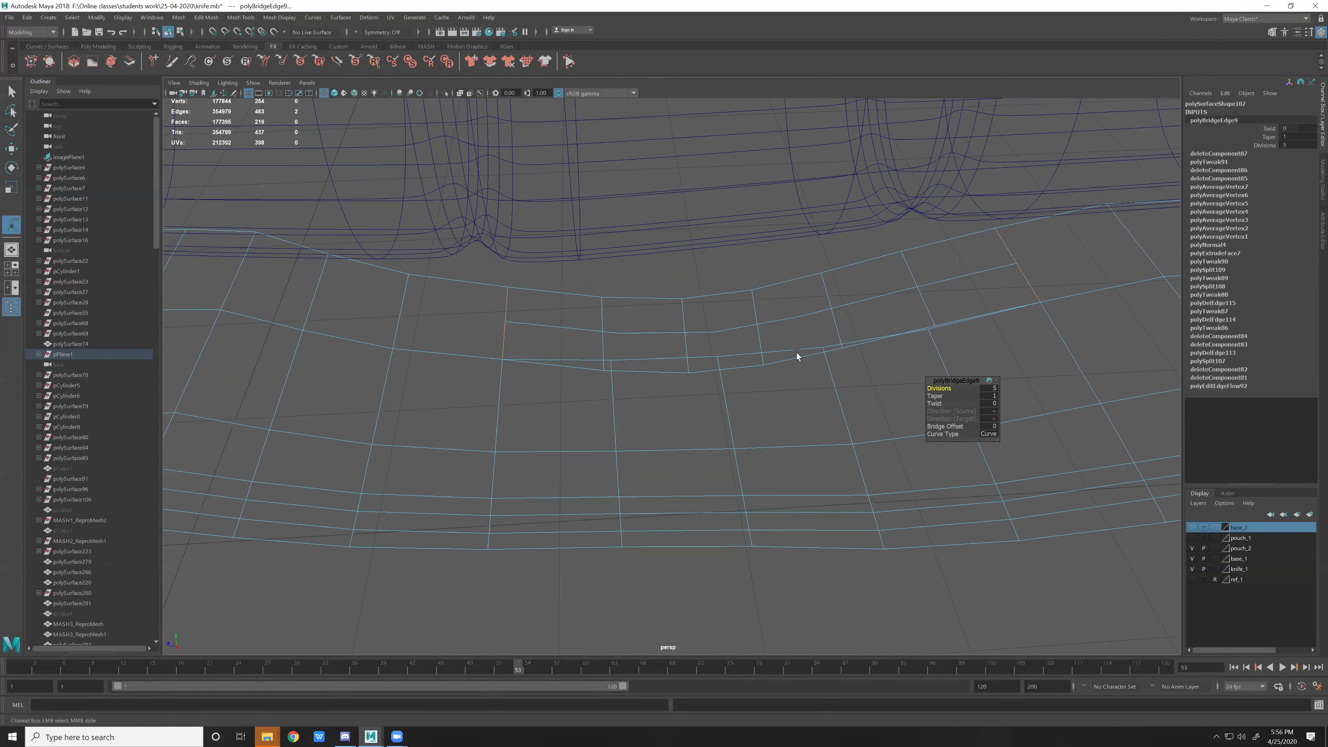
{"action": "key", "text": "5"}
{"action": "key", "text": "q"}
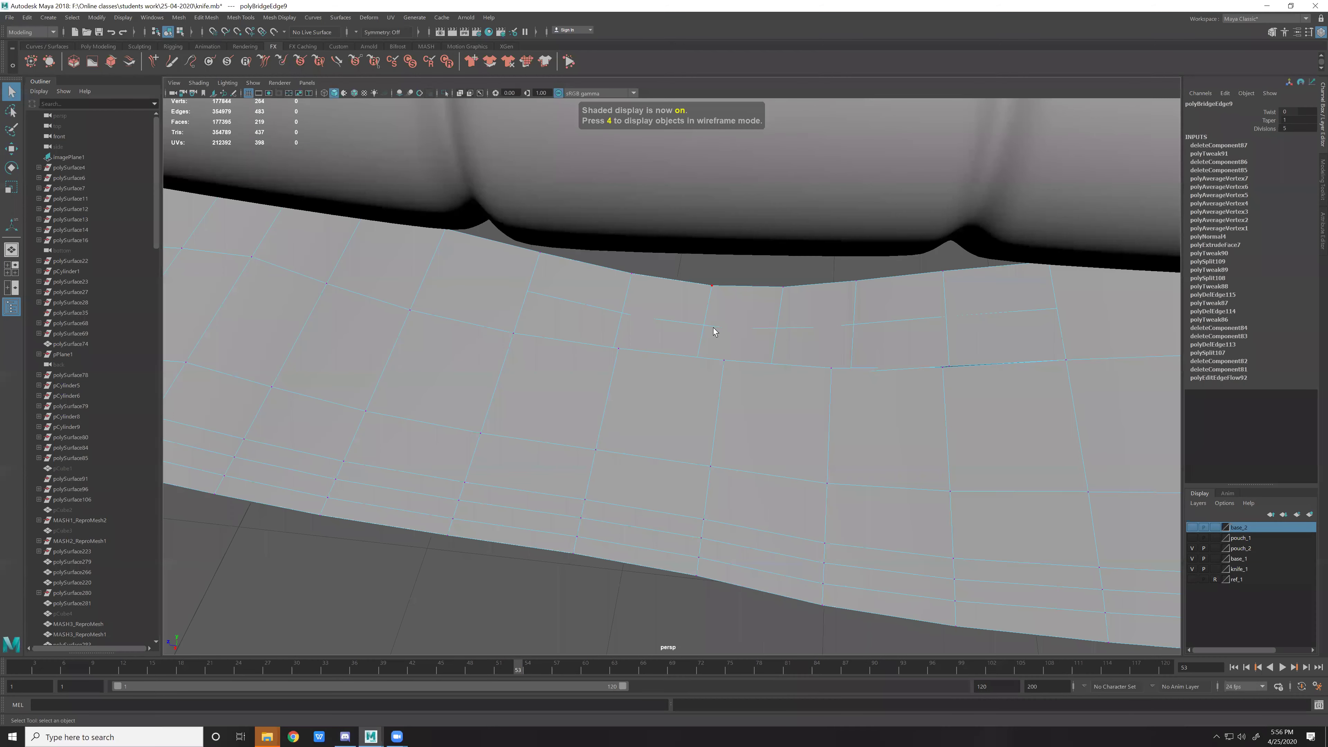
{"action": "key", "text": "F8"}
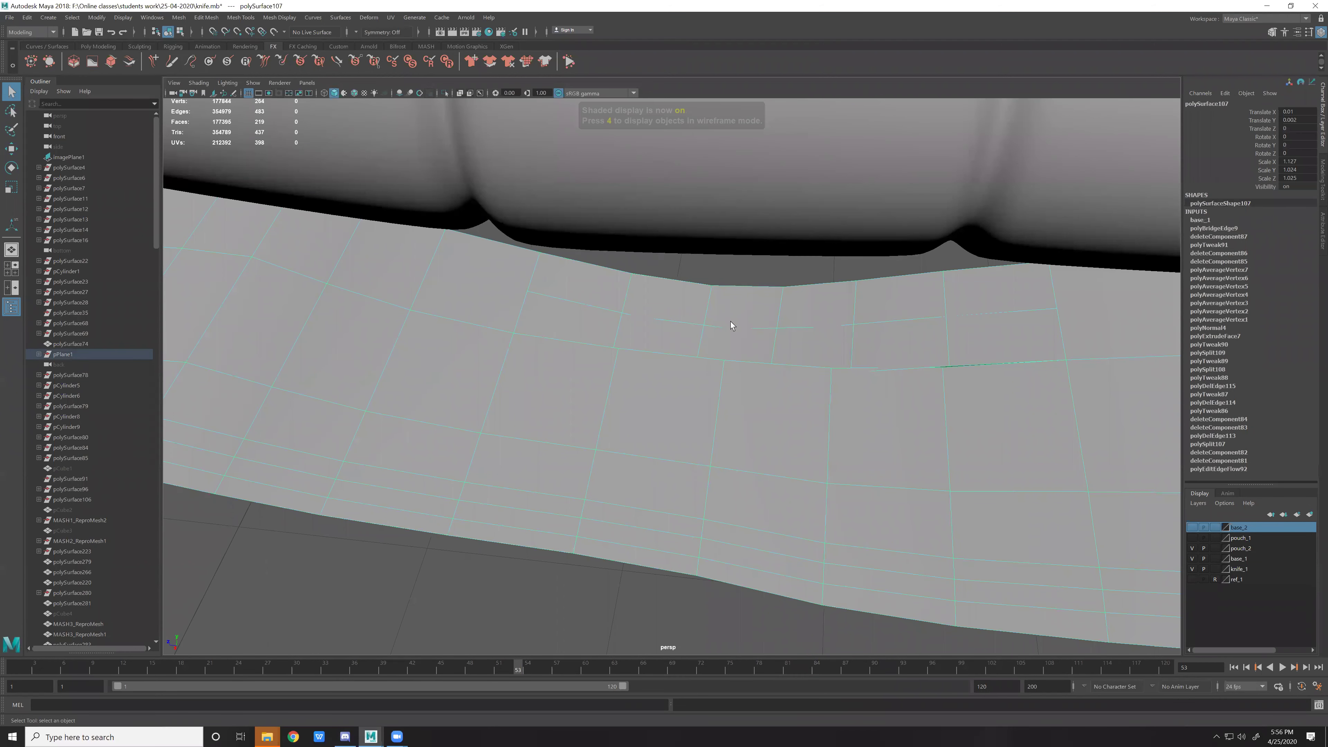
{"action": "left_click", "coordinate": [718, 325]}
{"action": "right_click", "coordinate": [711, 328]}
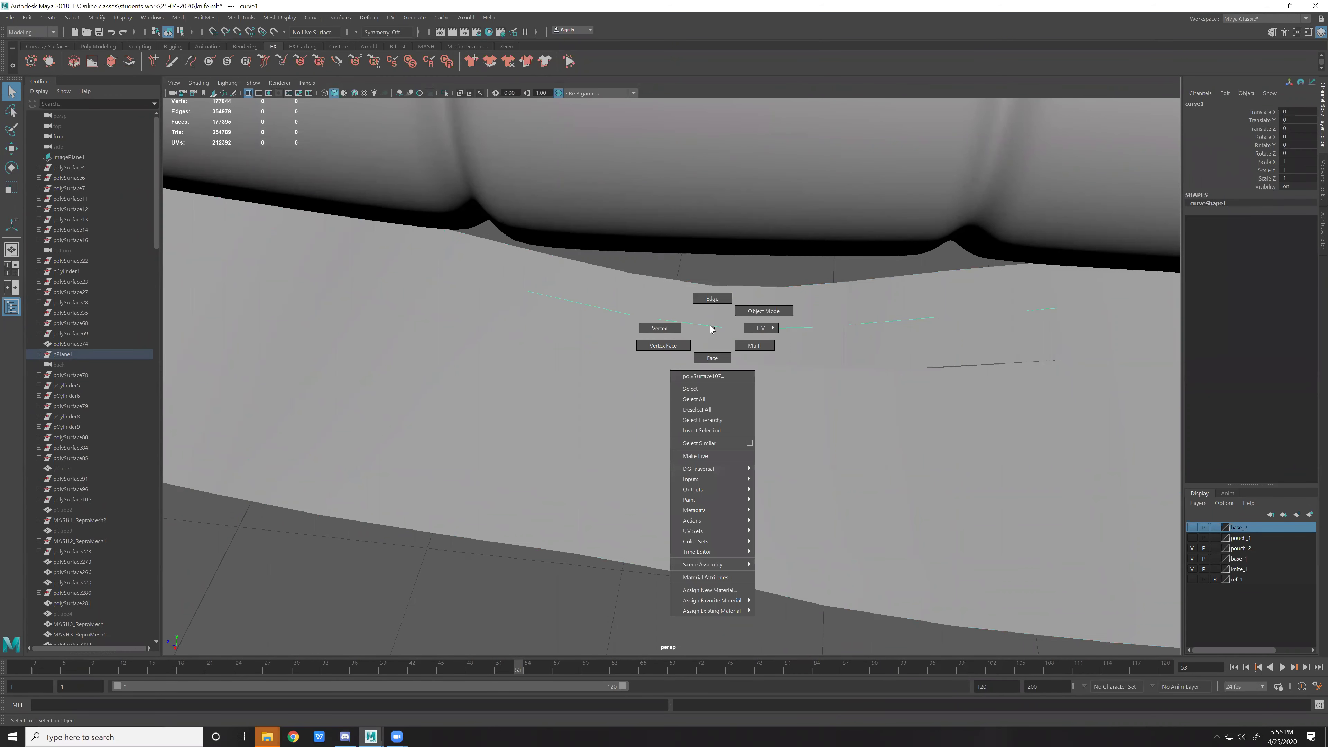
{"action": "left_click", "coordinate": [611, 326]}
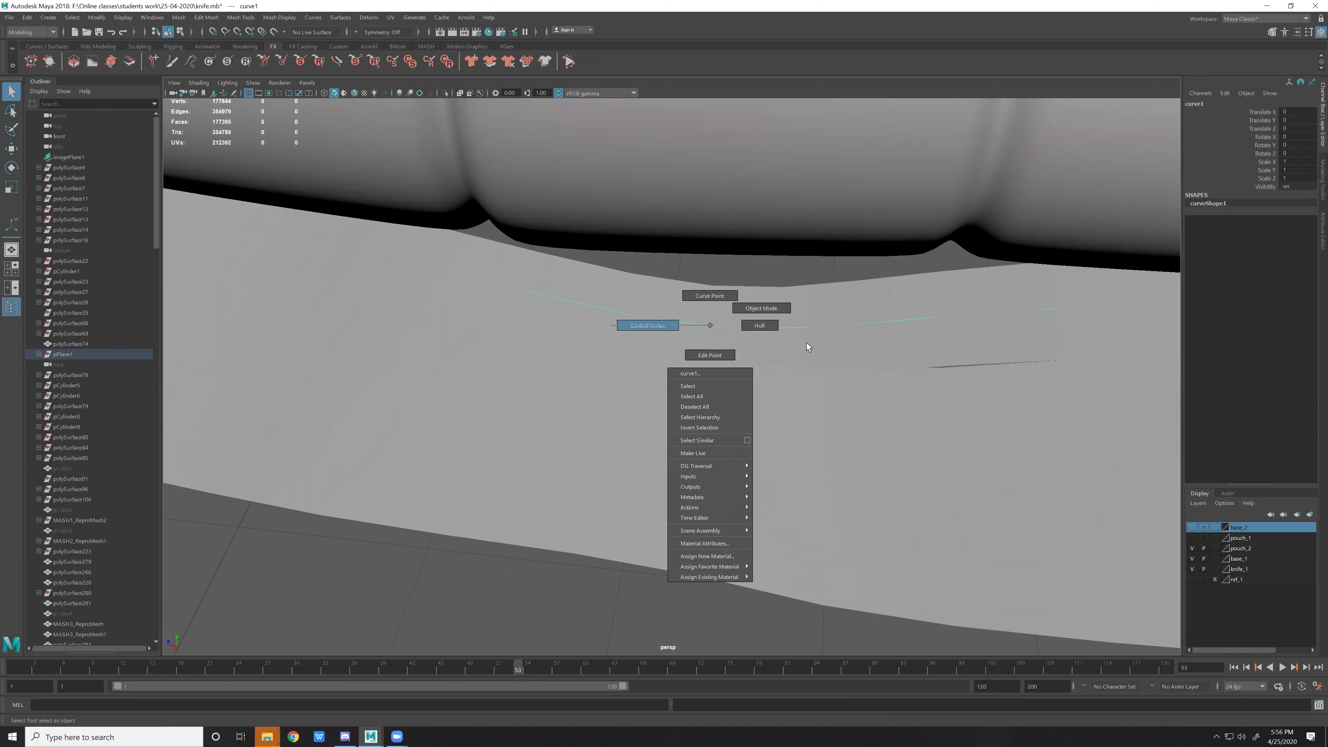
{"action": "left_click", "coordinate": [798, 328]}
{"action": "left_click", "coordinate": [904, 315], "text": "shift"}
{"action": "key", "text": "w"}
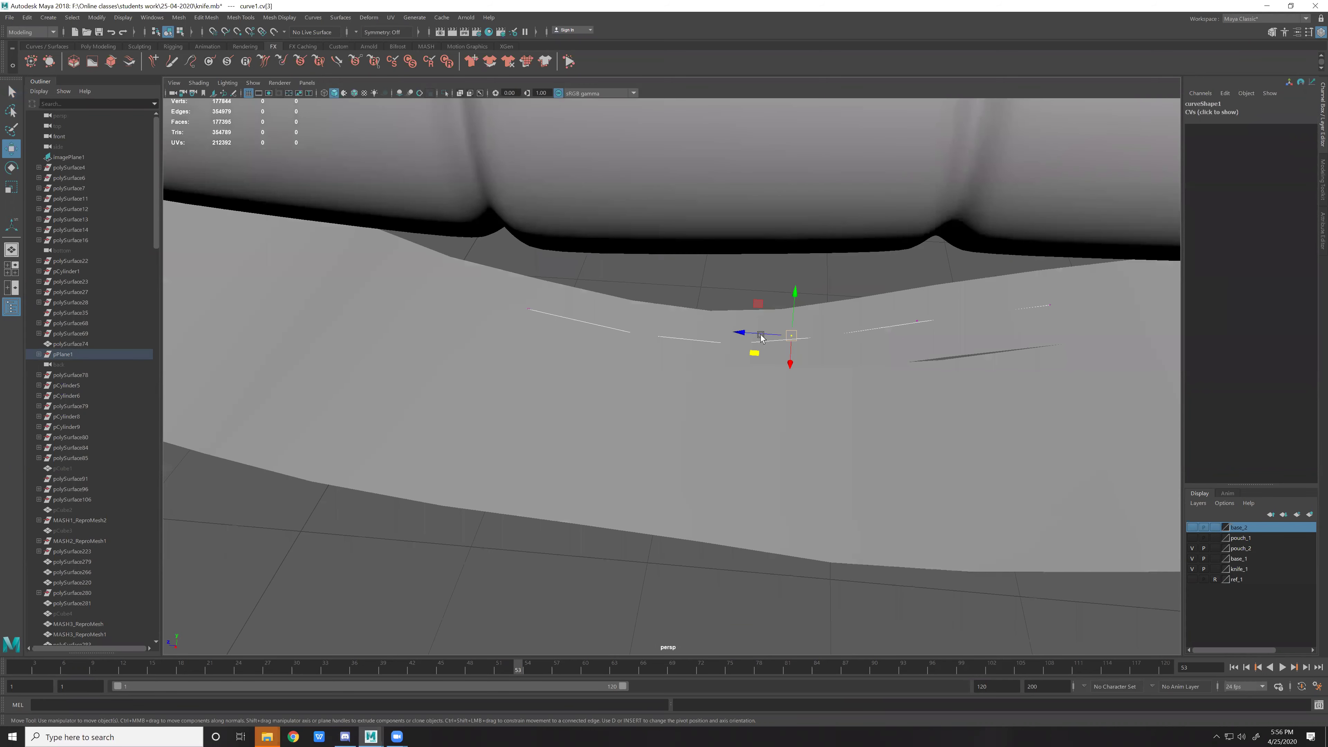
{"action": "key", "text": "4"}
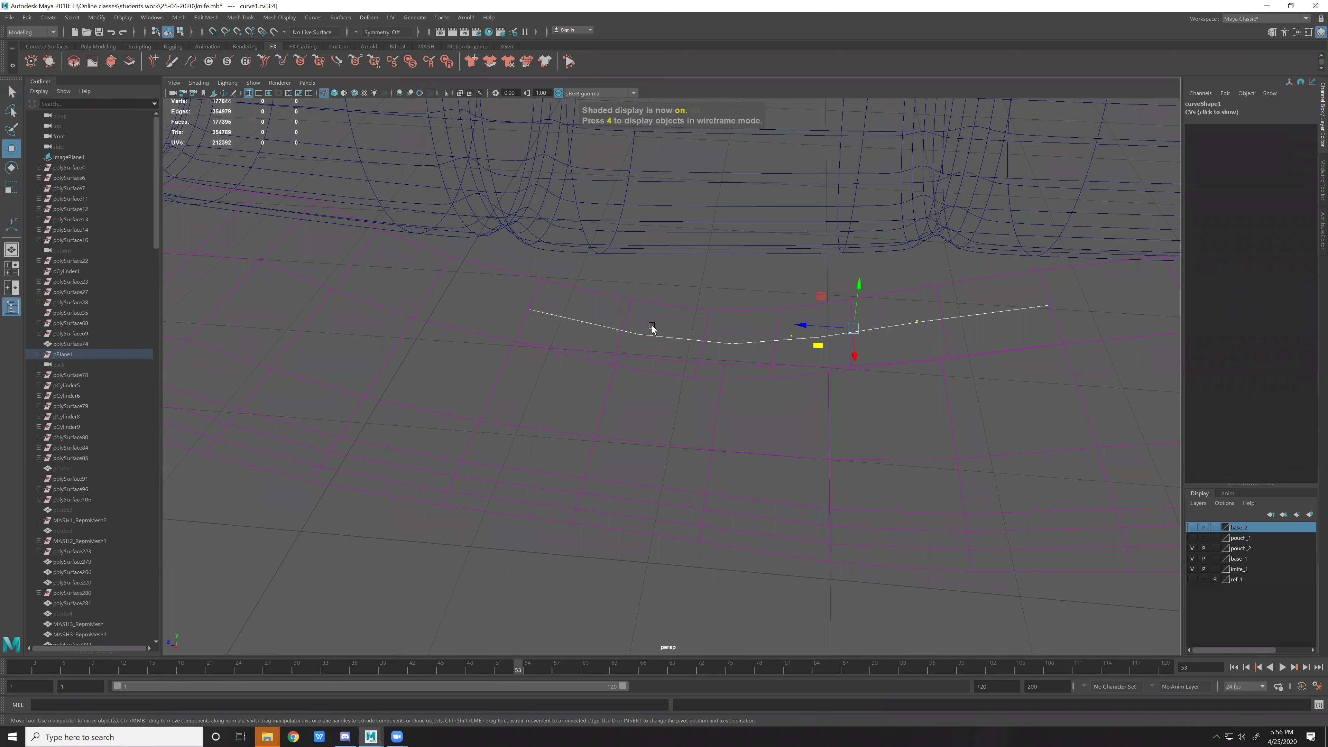
{"action": "left_click", "coordinate": [664, 342]}
{"action": "left_click", "coordinate": [759, 366]}
{"action": "left_click_drag", "start_coordinate": [782, 295], "coordinate": [783, 184]}
{"action": "key", "text": "ctrl+z"}
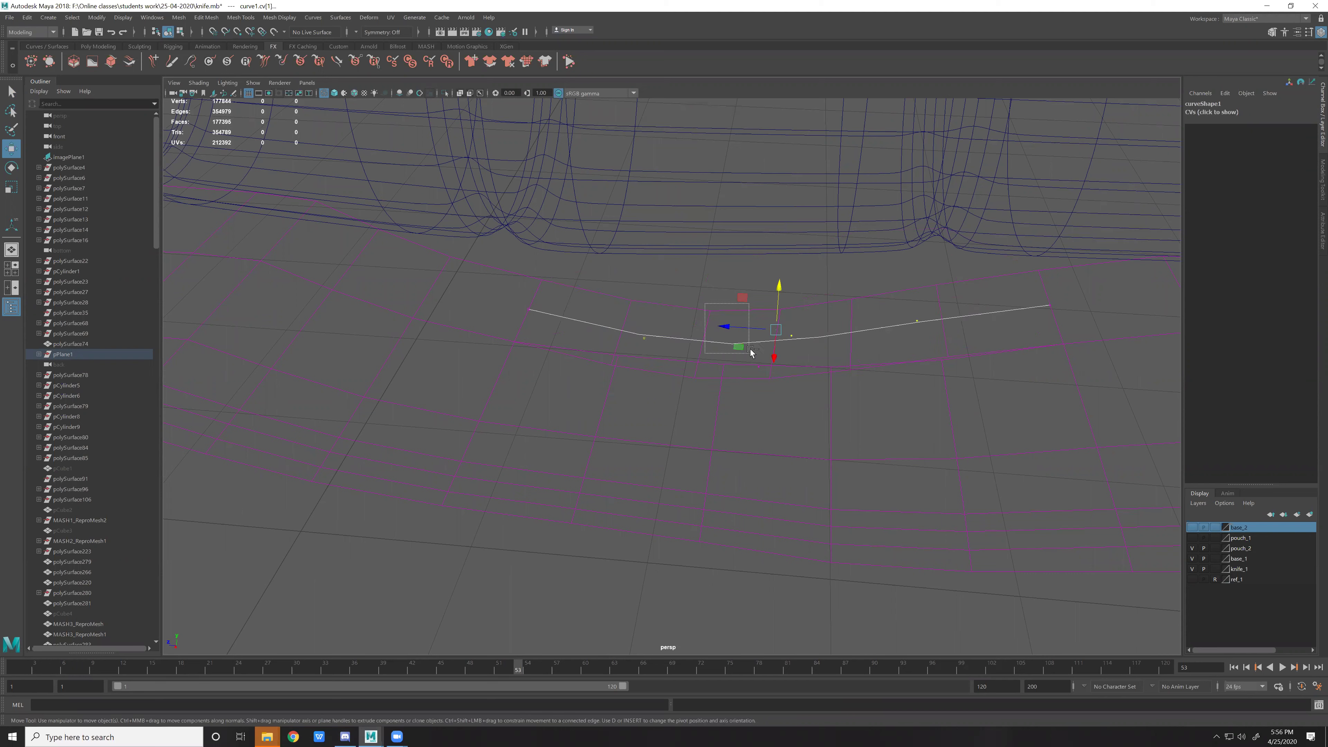
{"action": "left_click_drag", "start_coordinate": [739, 346], "coordinate": [743, 345]}
{"action": "key", "text": "ctrl+z"}
{"action": "key", "text": "ctrl+z"}
{"action": "left_click_drag", "start_coordinate": [919, 298], "coordinate": [900, 302], "text": "alt"}
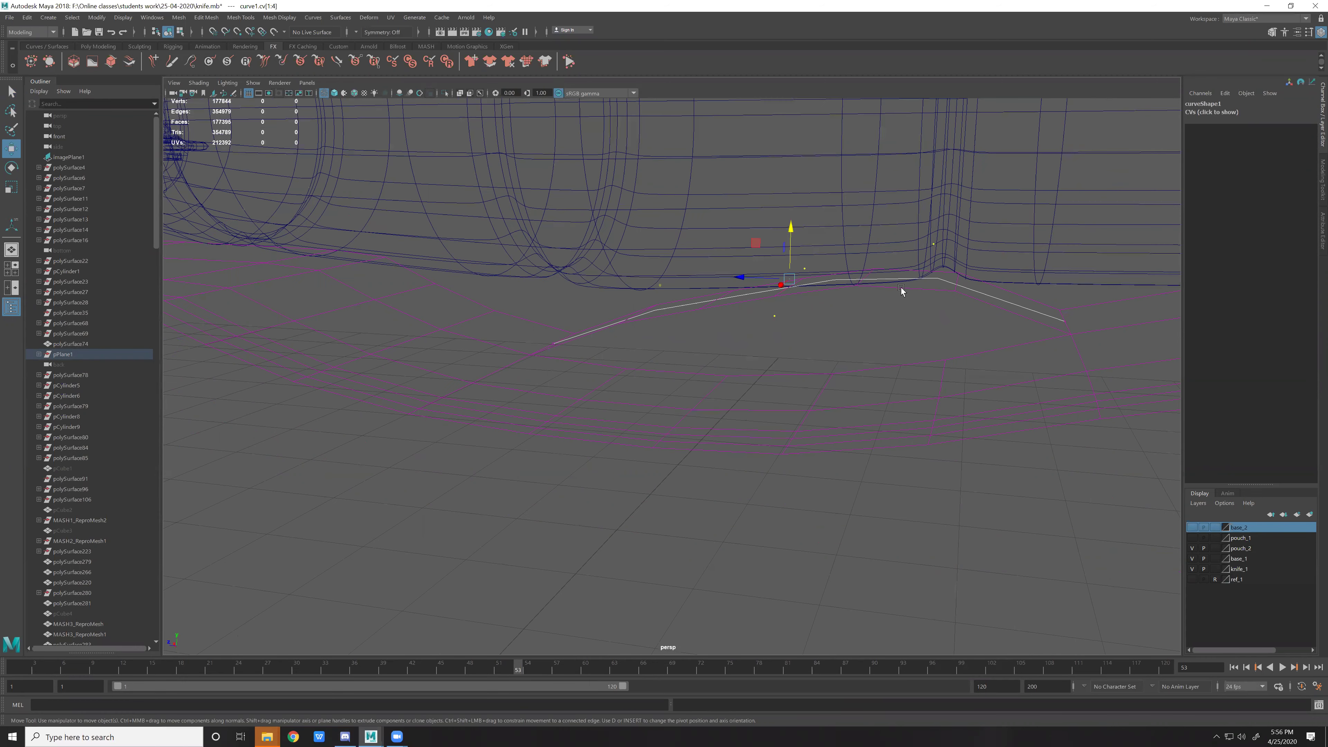
{"action": "key", "text": "F8"}
{"action": "key", "text": "5"}
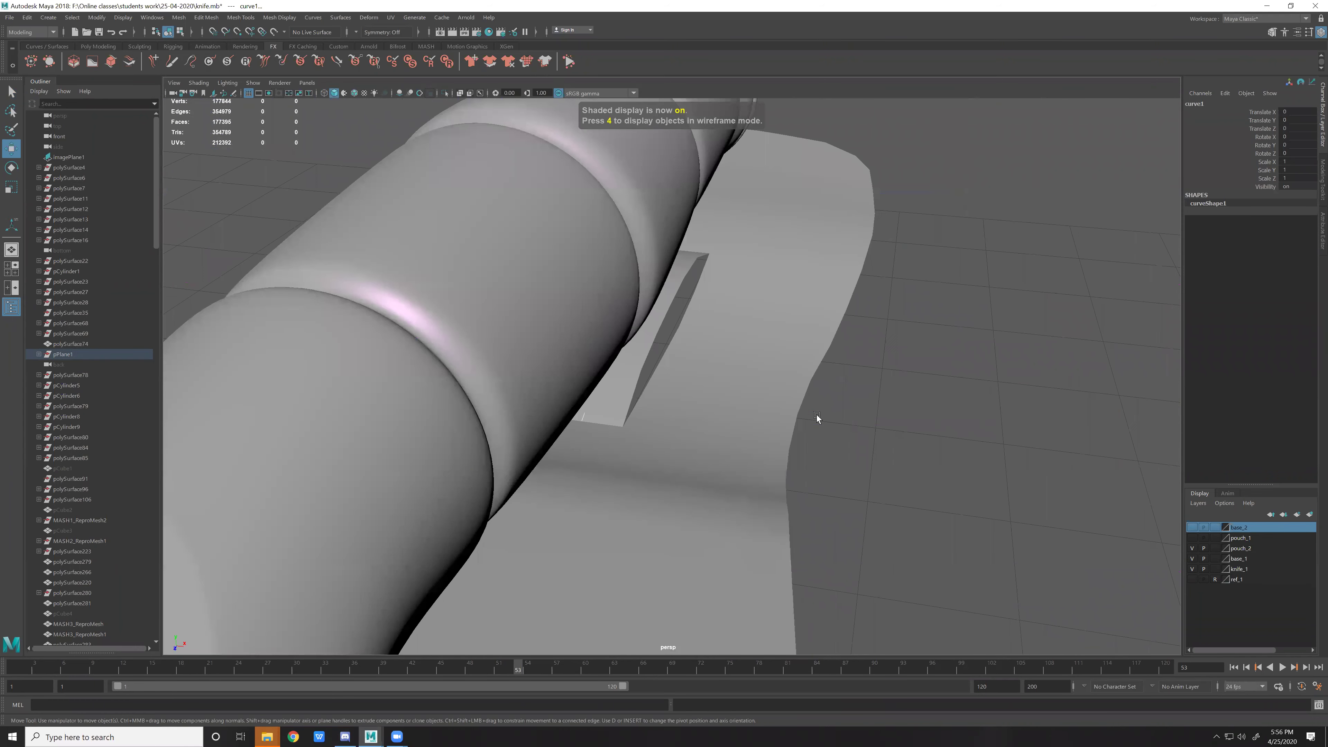
Frame the knife and start a new empty scene, answering the save prompt.
{"action": "left_click", "coordinate": [817, 415]}
{"action": "key", "text": "f"}
{"action": "key", "text": "ctrl+n"}
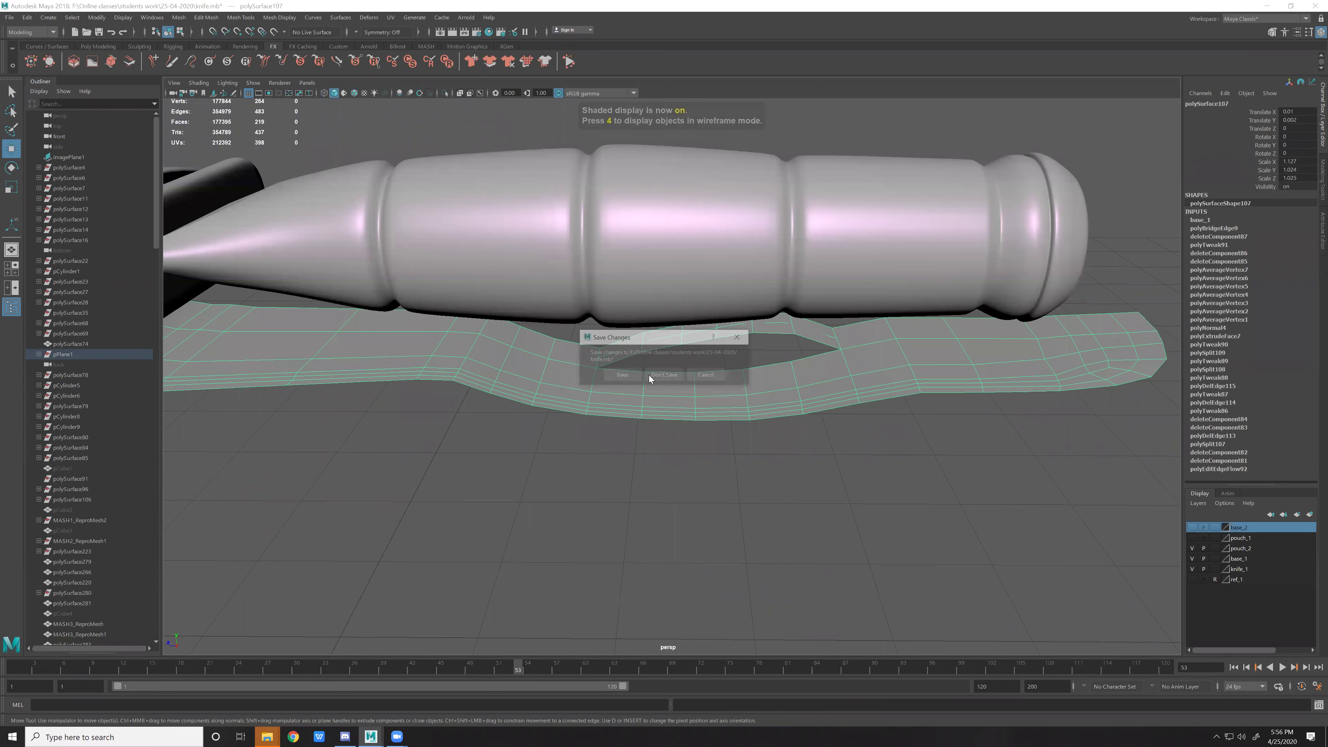
{"action": "left_click", "coordinate": [648, 375]}
Open knife progress alternative.mb without saving, accept the student notice, and frame the knife.
{"action": "key", "text": "ctrl+o"}
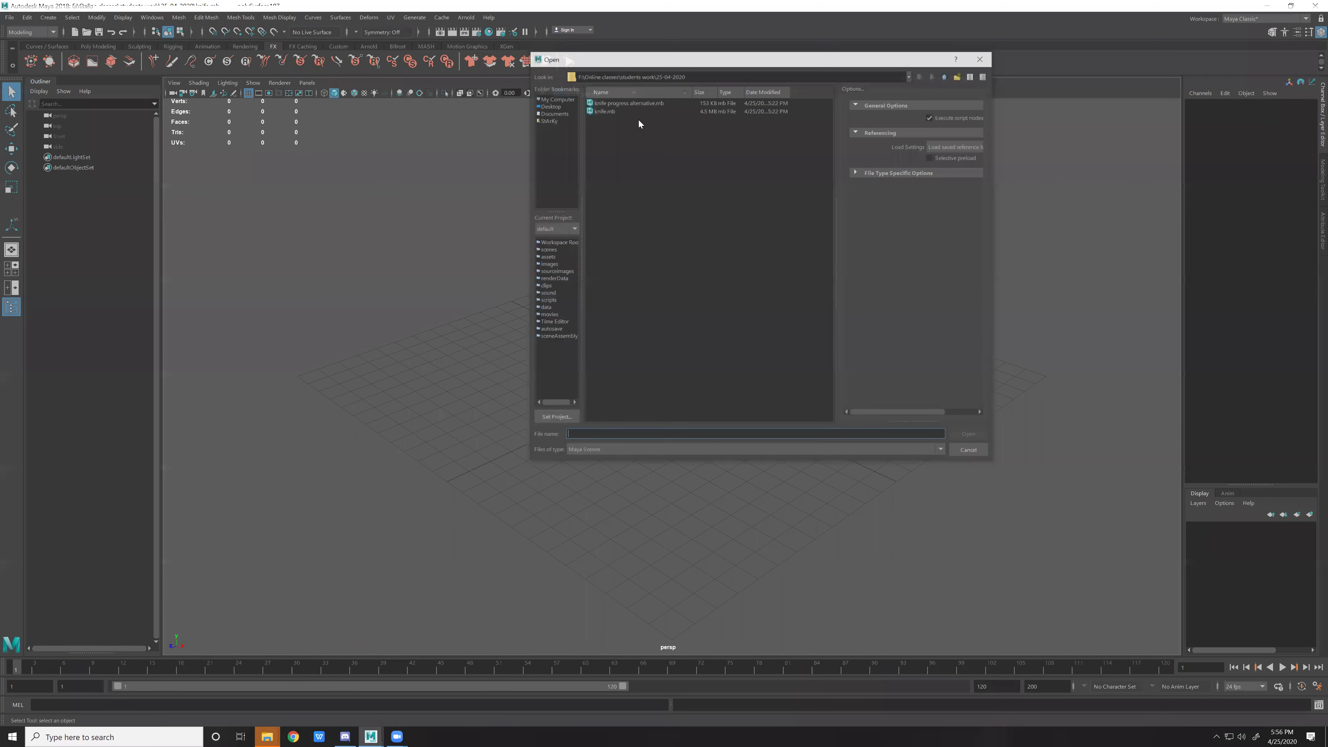
{"action": "double_click", "coordinate": [639, 103]}
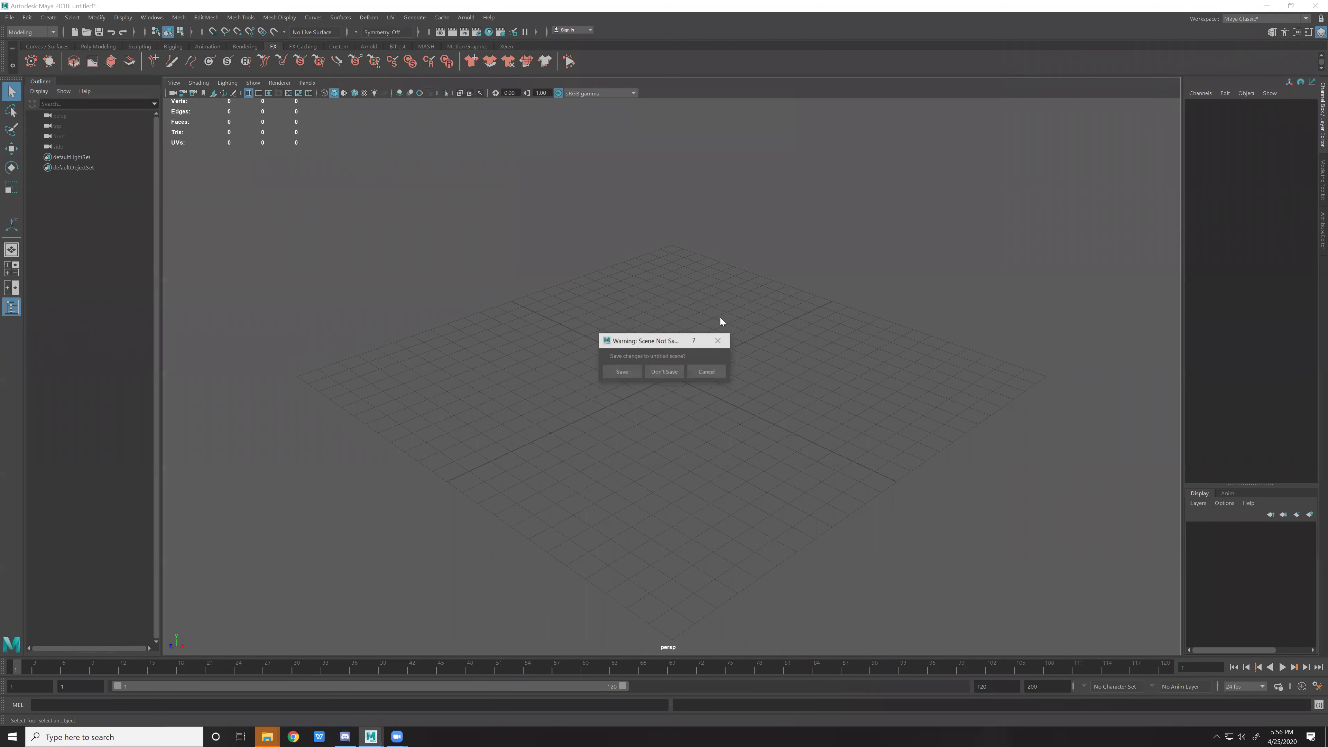
{"action": "left_click", "coordinate": [651, 372]}
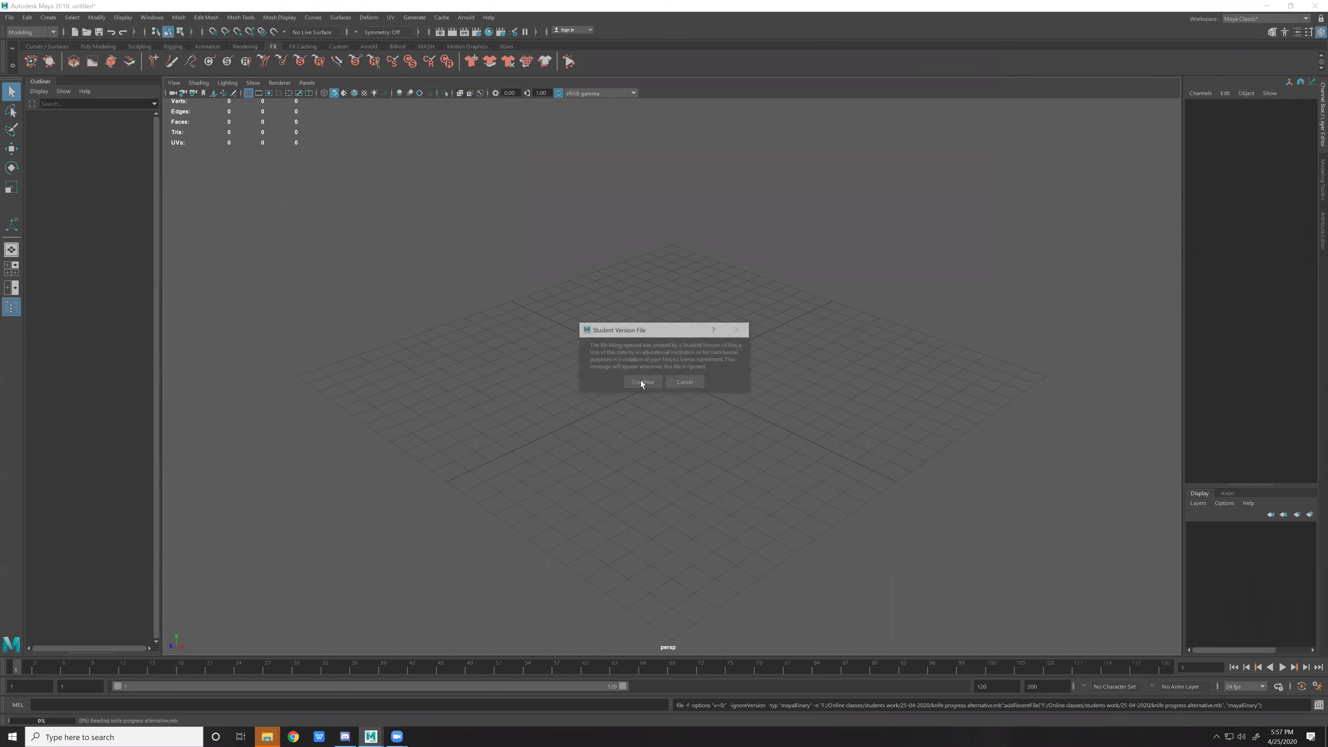
{"action": "left_click", "coordinate": [641, 382]}
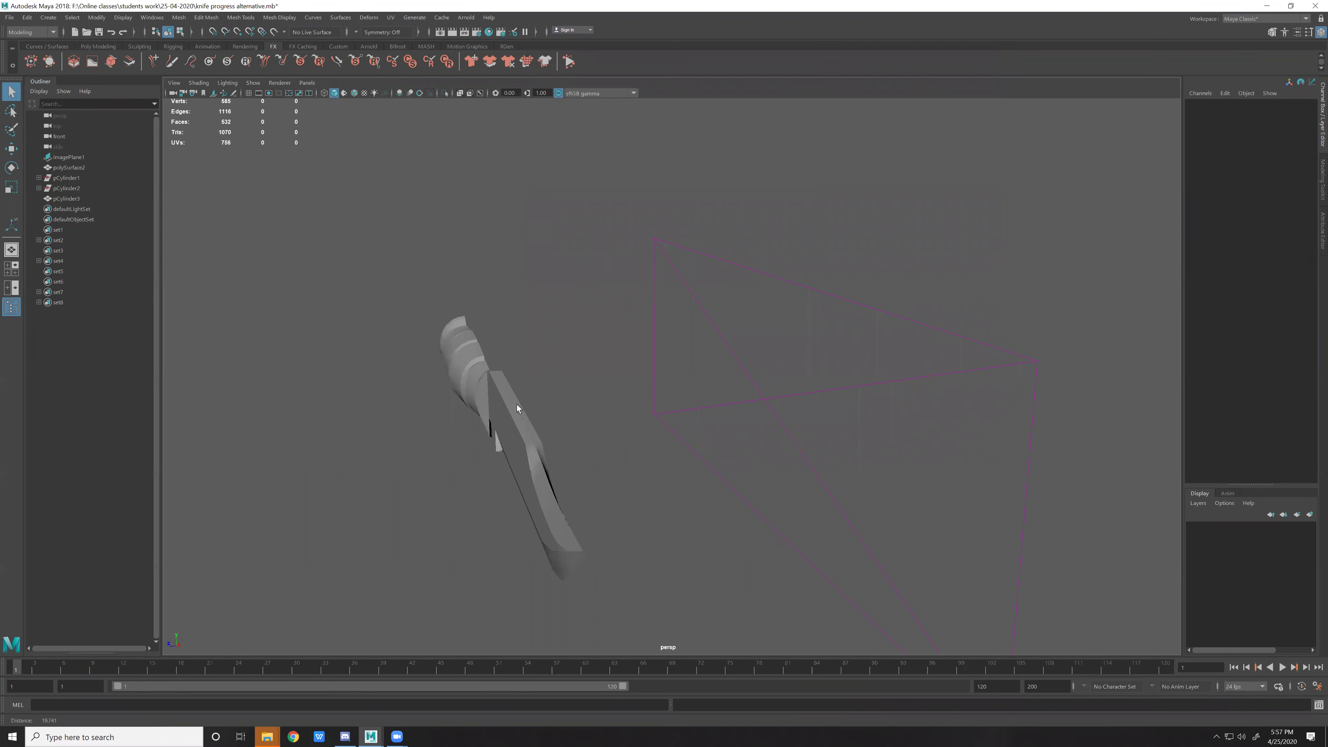
{"action": "scroll", "coordinate": [623, 370], "scroll_direction": "down", "scroll_amount": 5}
{"action": "mouse_move", "coordinate": [679, 359]}
{"action": "left_mouse_down", "text": "alt"}
{"action": "mouse_move", "coordinate": [647, 431]}
{"action": "mouse_move", "coordinate": [789, 510]}
{"action": "mouse_move", "coordinate": [863, 485]}
{"action": "mouse_move", "coordinate": [701, 488]}
{"action": "mouse_move", "coordinate": [723, 455]}
{"action": "mouse_move", "coordinate": [627, 463]}
{"action": "mouse_move", "coordinate": [625, 385]}
{"action": "left_mouse_up", "text": "alt"}
{"action": "left_click", "coordinate": [839, 501]}
{"action": "scroll", "coordinate": [767, 414], "scroll_direction": "up", "scroll_amount": 5}
Delete two face loops along the blade.
{"action": "key", "text": "F11"}
{"action": "double_click", "coordinate": [624, 392]}
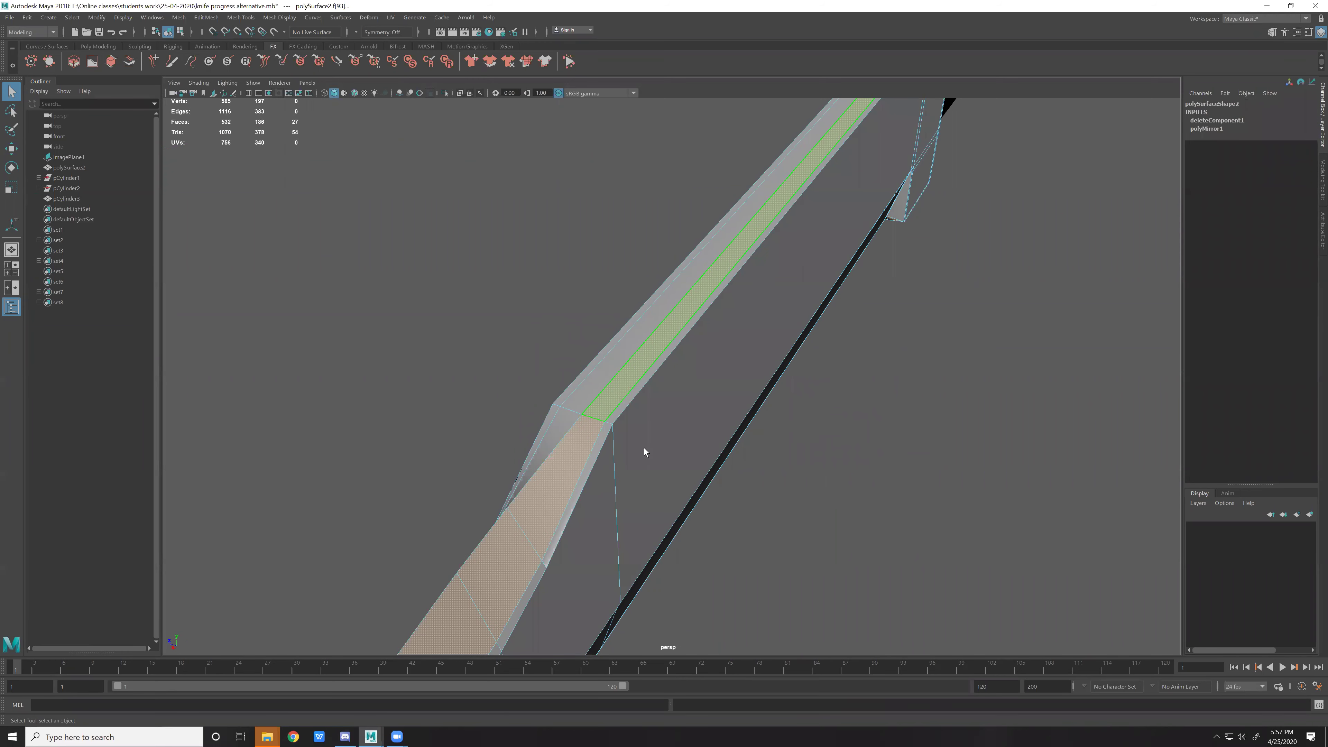
{"action": "key", "text": "Delete"}
{"action": "double_click", "coordinate": [649, 417]}
{"action": "key", "text": "Delete"}
Delete the three end faces at the blade base.
{"action": "left_click_drag", "start_coordinate": [730, 244], "coordinate": [592, 368], "text": "alt"}
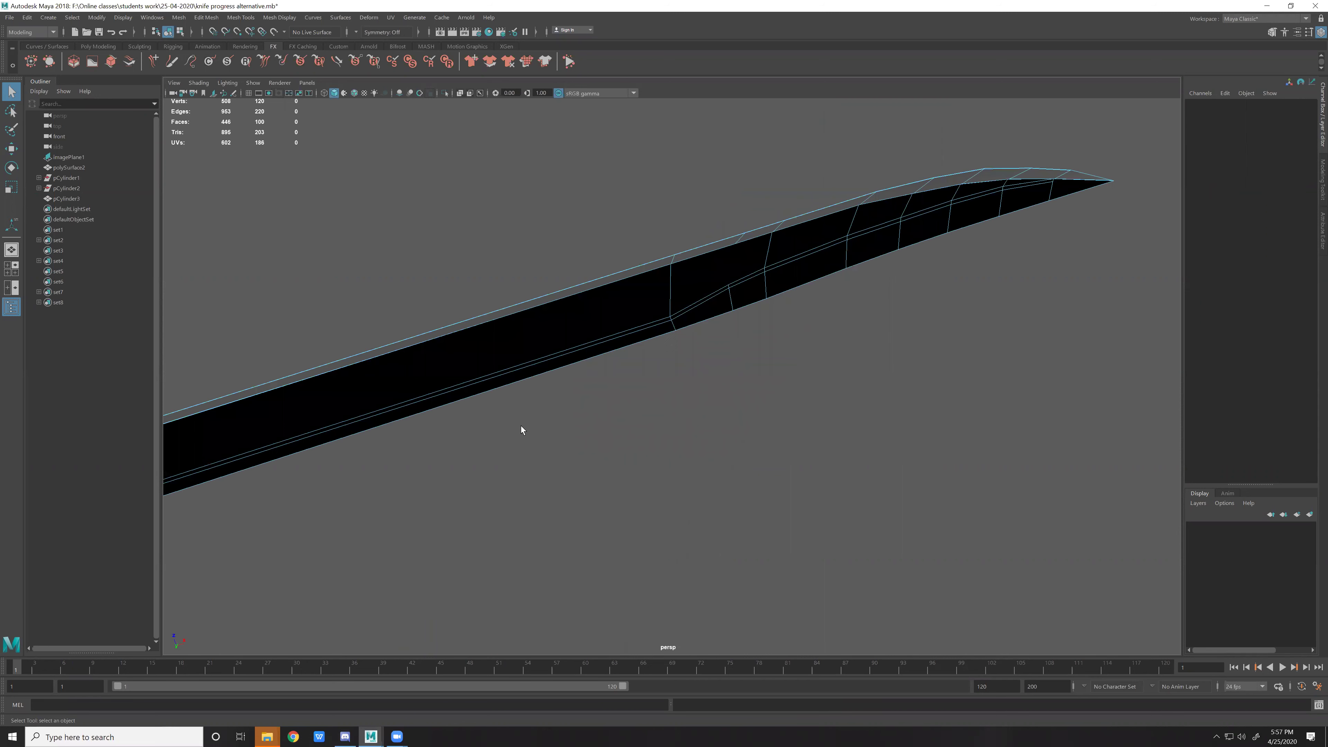
{"action": "left_click_drag", "start_coordinate": [521, 426], "coordinate": [654, 437], "text": "alt"}
{"action": "right_click_drag", "start_coordinate": [708, 452], "coordinate": [912, 329], "text": "alt"}
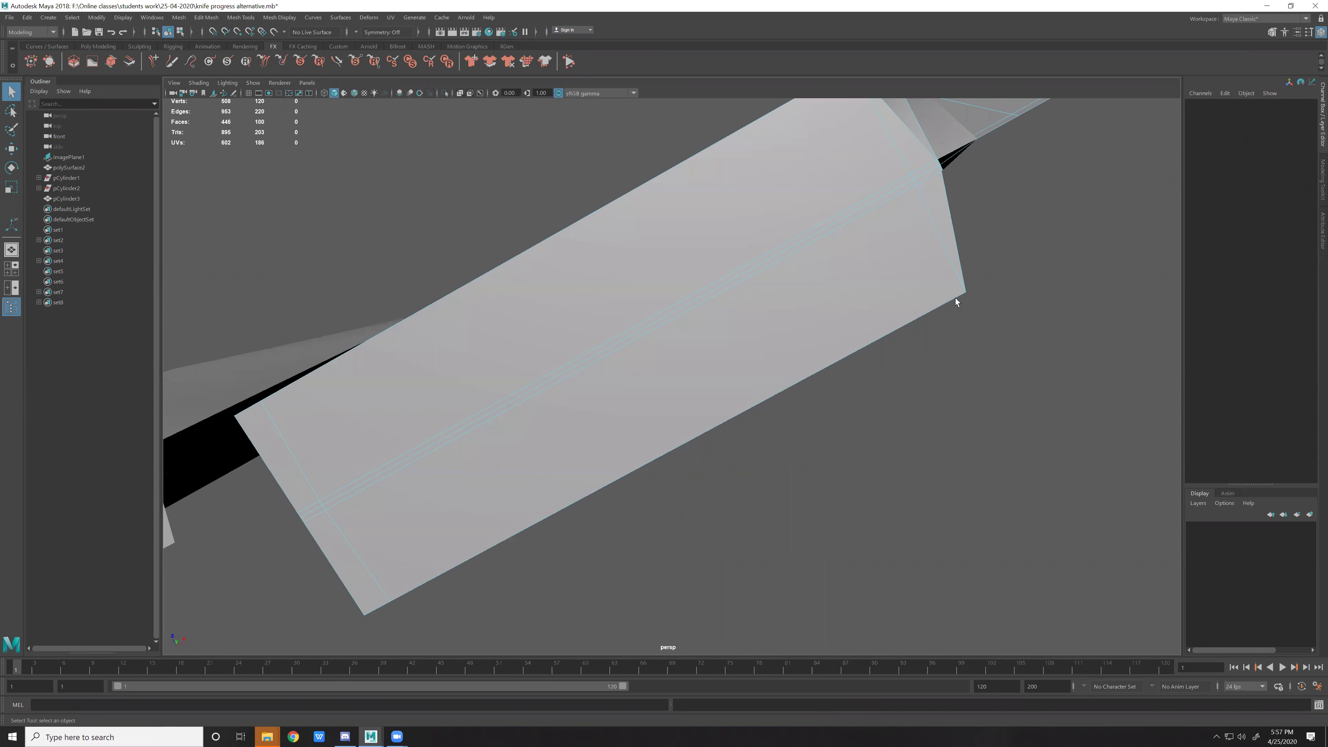
{"action": "left_click_drag", "start_coordinate": [956, 301], "coordinate": [1223, 275]}
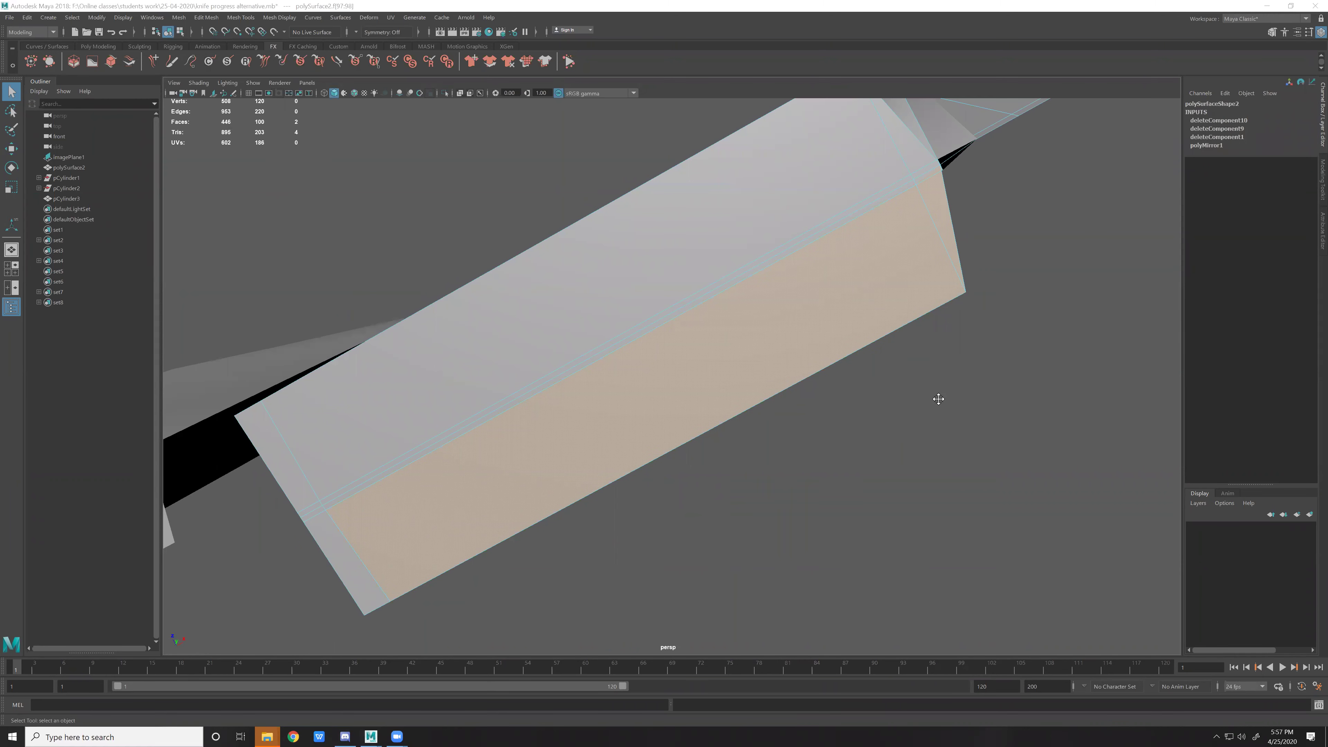
{"action": "left_click_drag", "start_coordinate": [937, 394], "coordinate": [486, 504], "text": "alt"}
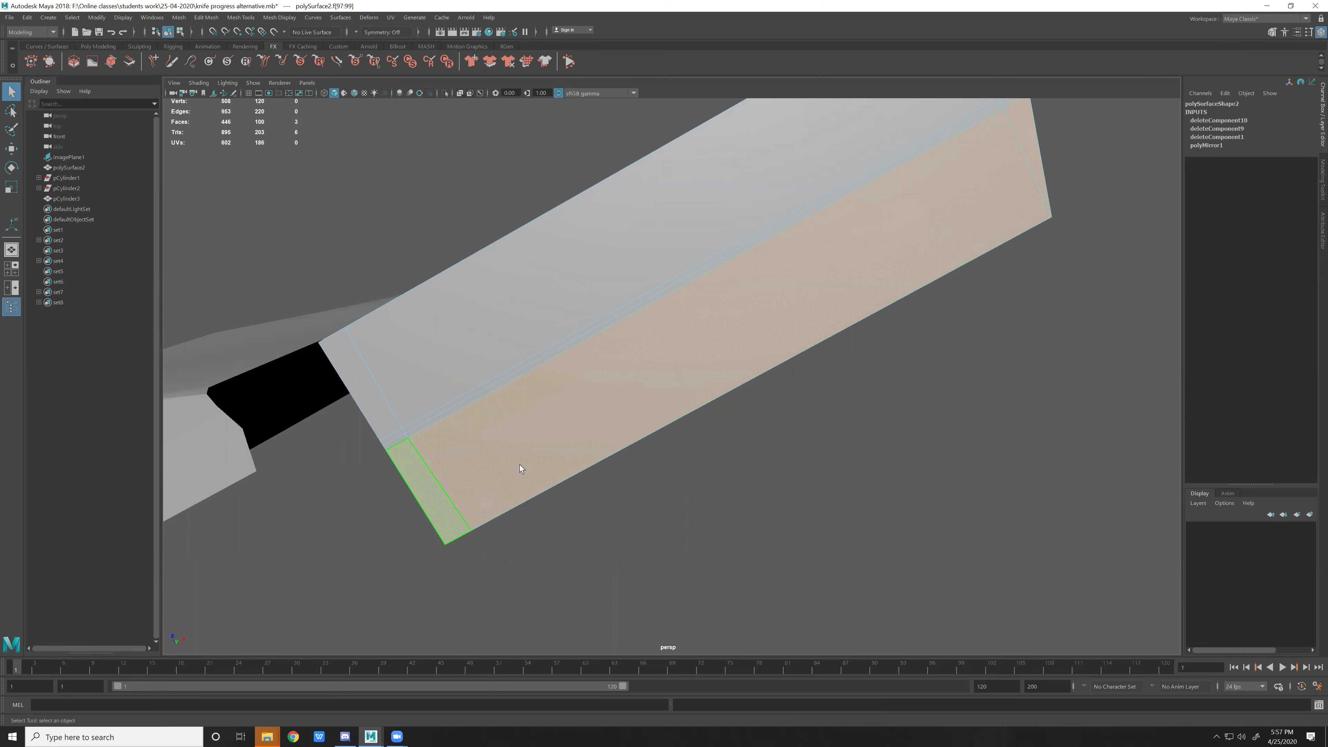
{"action": "key", "text": "Delete"}
{"action": "right_click_drag", "start_coordinate": [754, 379], "coordinate": [744, 439], "text": "alt"}
{"action": "mouse_move", "coordinate": [733, 438]}
{"action": "left_mouse_down", "text": "alt"}
{"action": "mouse_move", "coordinate": [777, 385]}
{"action": "mouse_move", "coordinate": [844, 408]}
{"action": "left_mouse_up", "text": "alt"}
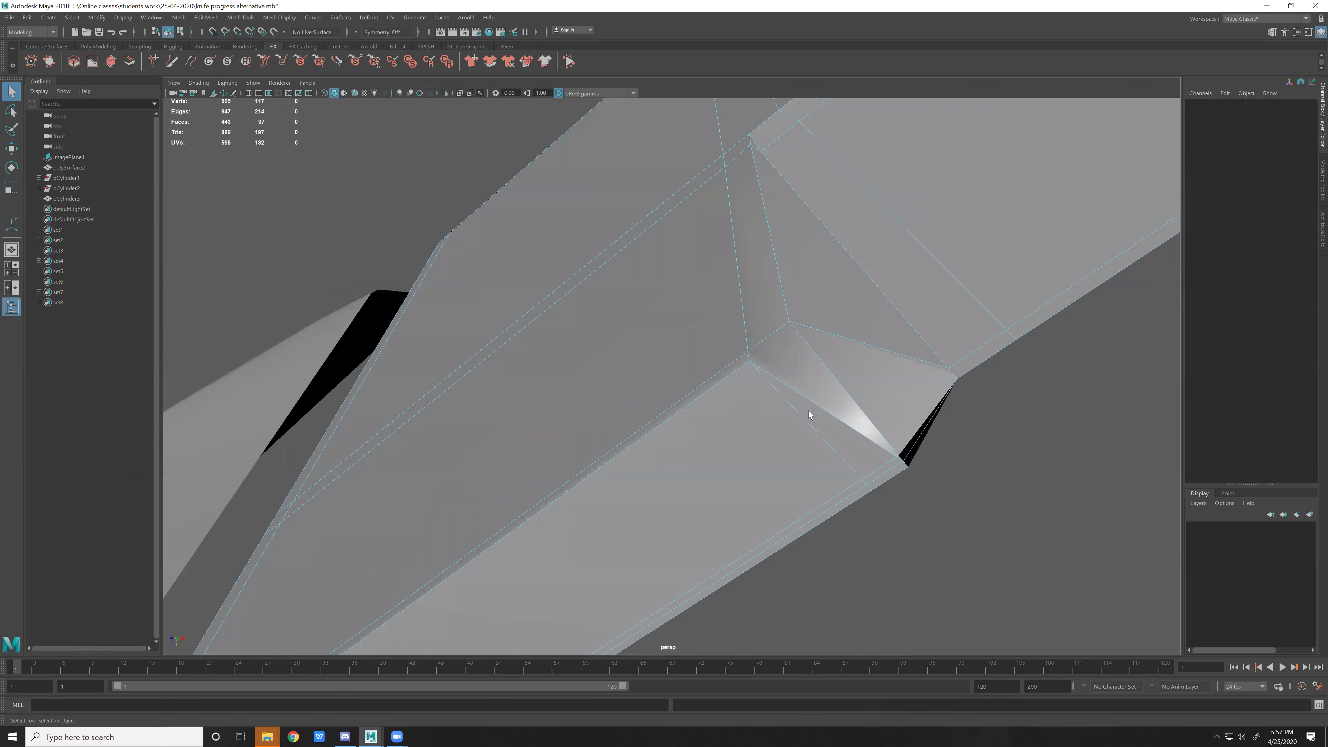
Pick a notch corner vertex with the Move tool, undoing one selection change.
{"action": "mouse_move", "coordinate": [861, 319]}
{"action": "left_mouse_down", "text": "alt"}
{"action": "mouse_move", "coordinate": [780, 369]}
{"action": "mouse_move", "coordinate": [595, 348]}
{"action": "left_mouse_up", "text": "alt"}
{"action": "left_click_drag", "start_coordinate": [592, 275], "coordinate": [646, 281], "text": "alt"}
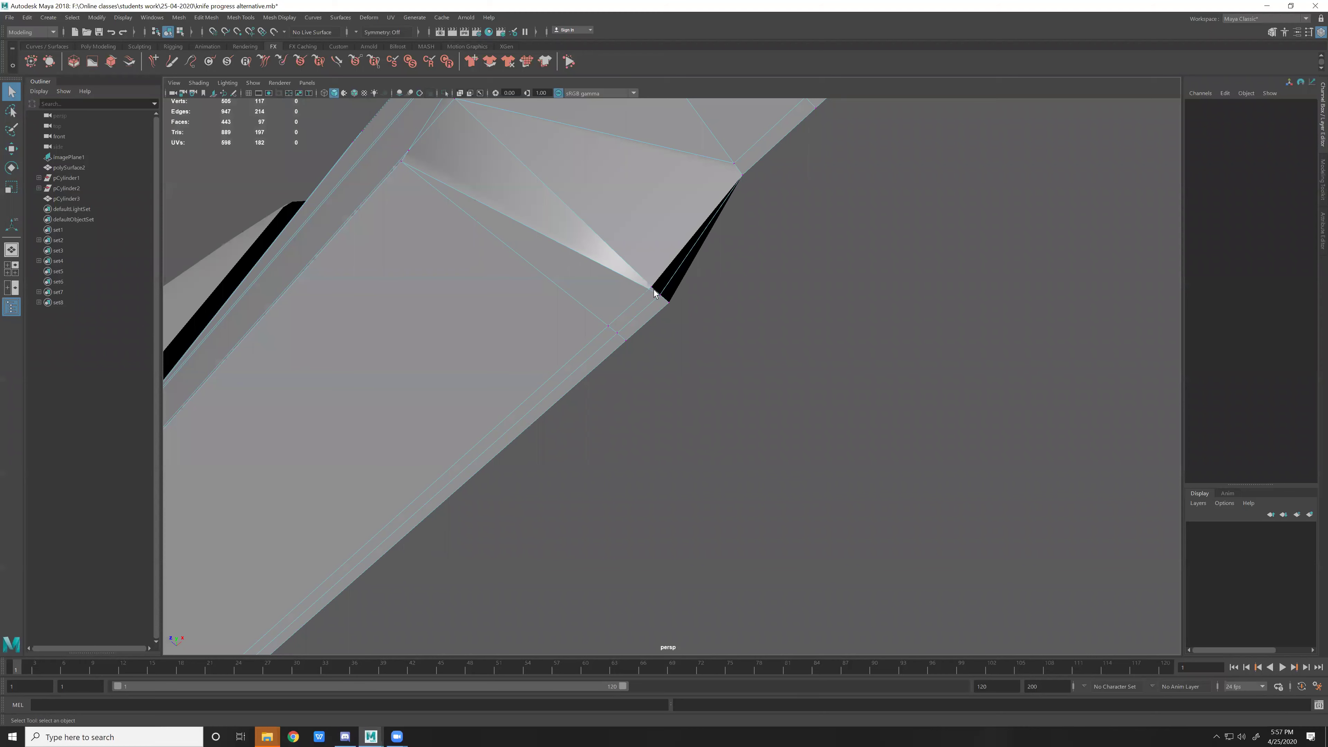
{"action": "left_click", "coordinate": [652, 289]}
{"action": "key", "text": "w"}
{"action": "mouse_move", "coordinate": [670, 305]}
{"action": "left_mouse_down", "text": "alt"}
{"action": "mouse_move", "coordinate": [910, 418]}
{"action": "mouse_move", "coordinate": [736, 365]}
{"action": "mouse_move", "coordinate": [673, 416]}
{"action": "mouse_move", "coordinate": [729, 275]}
{"action": "mouse_move", "coordinate": [759, 302]}
{"action": "mouse_move", "coordinate": [818, 305]}
{"action": "mouse_move", "coordinate": [680, 382]}
{"action": "mouse_move", "coordinate": [717, 371]}
{"action": "mouse_move", "coordinate": [691, 371]}
{"action": "left_mouse_up", "text": "alt"}
{"action": "left_click", "coordinate": [731, 357]}
{"action": "key", "text": "ctrl+z"}
{"action": "left_click", "coordinate": [813, 333]}
{"action": "mouse_move", "coordinate": [813, 333]}
{"action": "left_mouse_down", "text": "alt"}
{"action": "mouse_move", "coordinate": [687, 382]}
{"action": "mouse_move", "coordinate": [718, 380]}
{"action": "mouse_move", "coordinate": [649, 390]}
{"action": "left_mouse_up", "text": "alt"}
Slide a notch corner vertex along X, then undo the move and review the notch.
{"action": "left_click", "coordinate": [660, 377]}
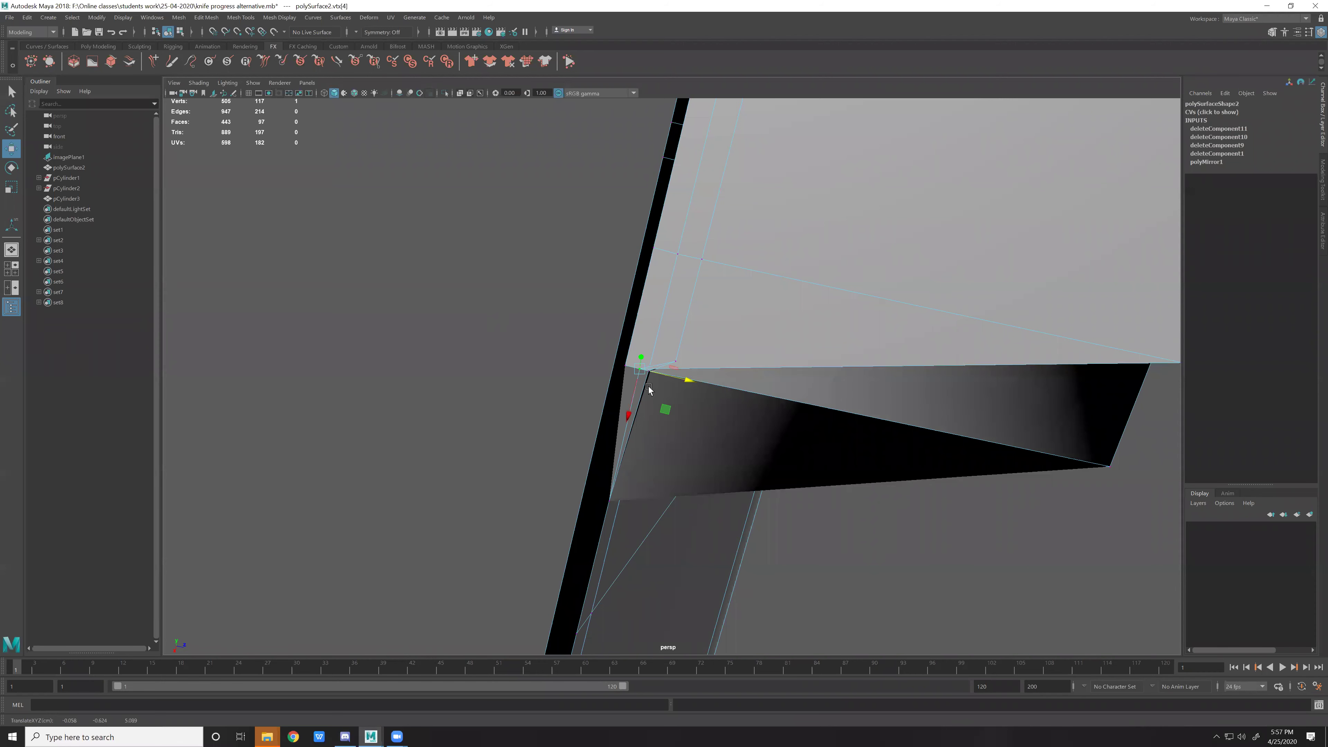
{"action": "left_click", "coordinate": [573, 367]}
{"action": "left_click", "coordinate": [650, 369]}
{"action": "left_click_drag", "start_coordinate": [690, 383], "coordinate": [687, 385]}
{"action": "key", "text": "ctrl+z"}
{"action": "key", "text": "ctrl+z"}
{"action": "key", "text": "ctrl+z"}
{"action": "key", "text": "ctrl+z"}
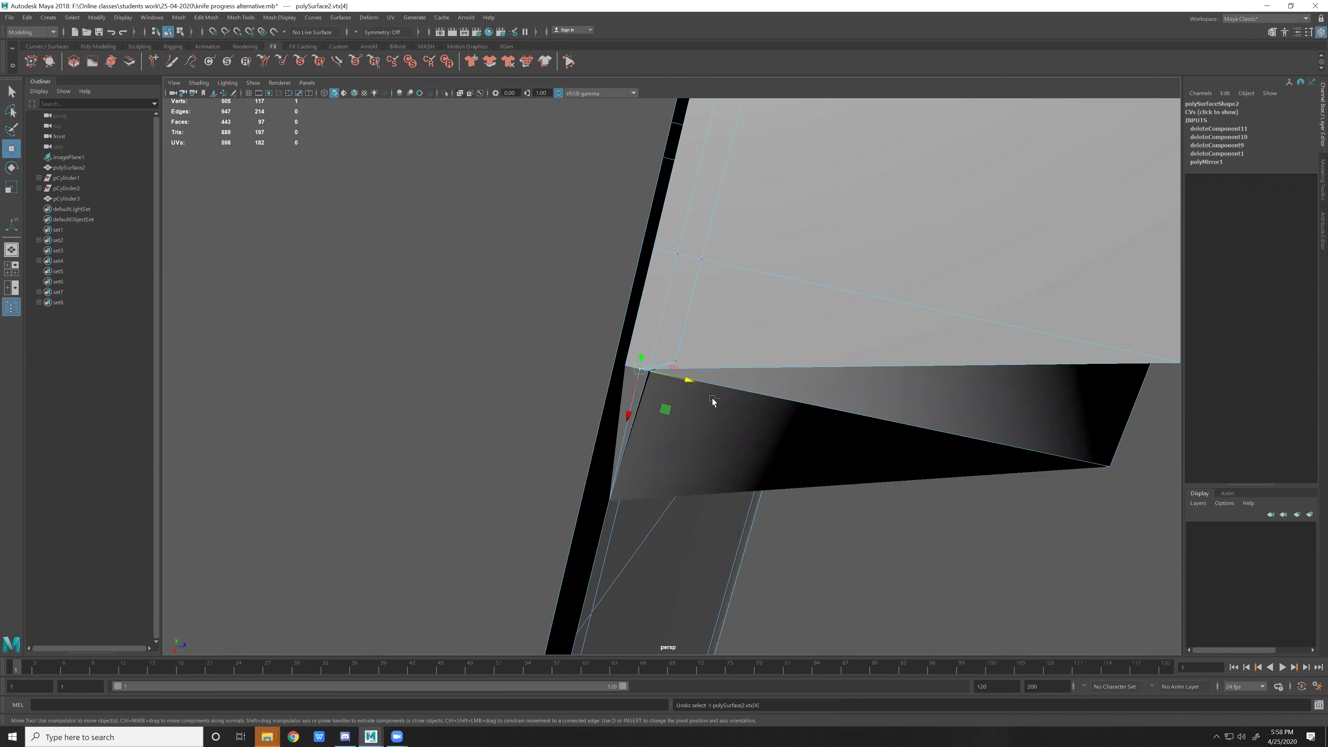
{"action": "left_click", "coordinate": [713, 401]}
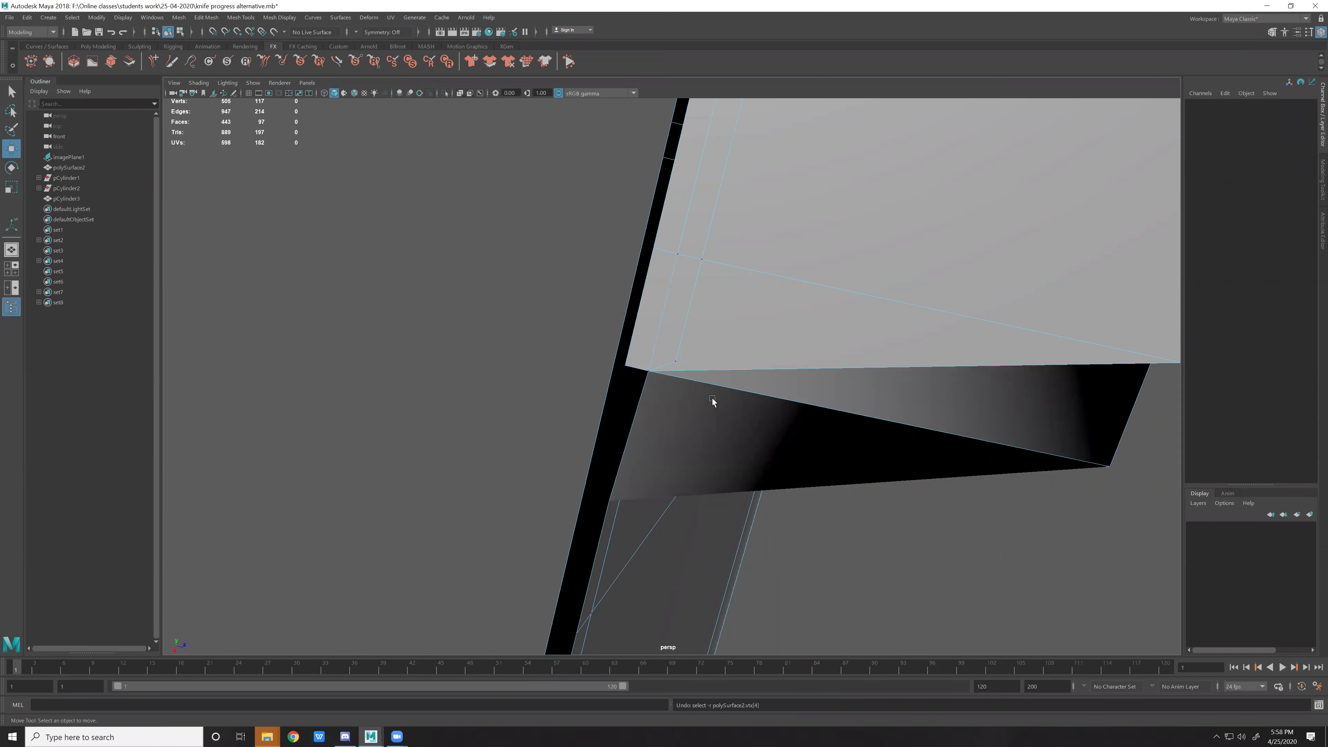
{"action": "mouse_move", "coordinate": [871, 457]}
{"action": "left_mouse_down", "text": "alt"}
{"action": "mouse_move", "coordinate": [789, 500]}
{"action": "mouse_move", "coordinate": [746, 359]}
{"action": "left_mouse_up", "text": "alt"}
{"action": "mouse_move", "coordinate": [588, 304]}
{"action": "left_mouse_down", "text": "alt"}
{"action": "mouse_move", "coordinate": [711, 284]}
{"action": "mouse_move", "coordinate": [787, 148]}
{"action": "left_mouse_up", "text": "alt"}
{"action": "left_click_drag", "start_coordinate": [784, 293], "coordinate": [752, 294], "text": "alt"}
{"action": "mouse_move", "coordinate": [753, 294]}
{"action": "right_mouse_down", "text": "alt"}
{"action": "mouse_move", "coordinate": [773, 296]}
{"action": "mouse_move", "coordinate": [751, 240]}
{"action": "mouse_move", "coordinate": [658, 342]}
{"action": "mouse_move", "coordinate": [674, 366]}
{"action": "mouse_move", "coordinate": [668, 410]}
{"action": "right_mouse_up", "text": "alt"}
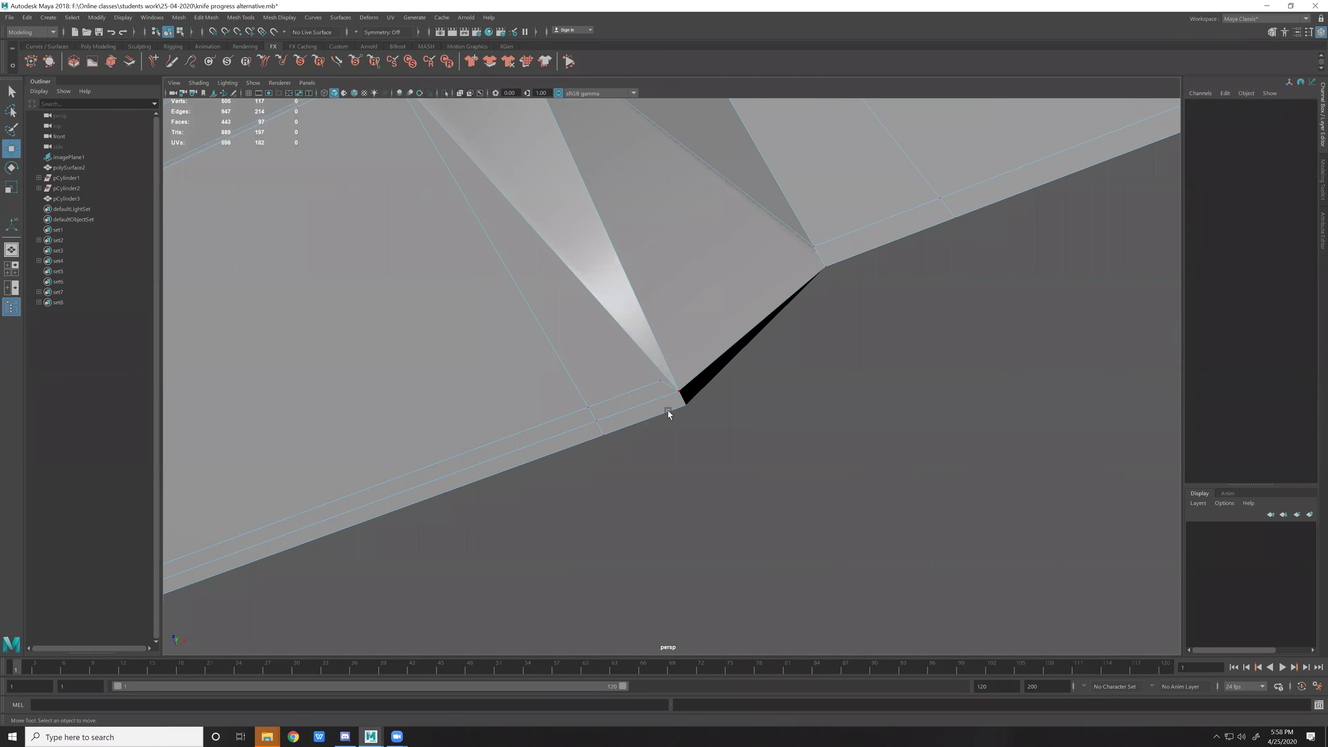
Delete a stray notch edge and merge the spike-tip vertices.
{"action": "left_click", "coordinate": [623, 404]}
{"action": "key", "text": "Delete"}
{"action": "key", "text": "F9"}
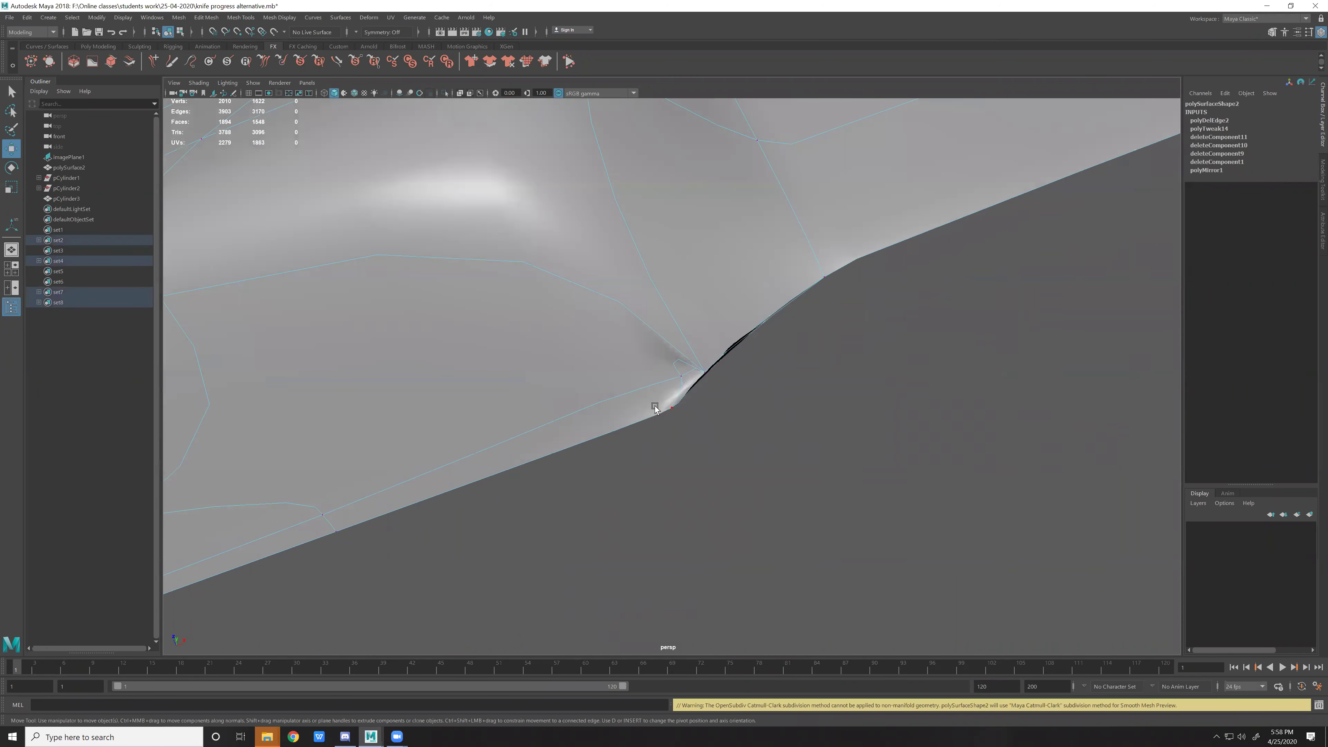
{"action": "left_click_drag", "start_coordinate": [625, 385], "coordinate": [705, 441]}
{"action": "right_click_drag", "start_coordinate": [669, 354], "coordinate": [675, 265], "text": "shift"}
{"action": "key", "text": "F8"}
{"action": "key", "text": "q"}
Delete the edge near the spike tip and select the spike corner vertex for moving.
{"action": "key", "text": "F10"}
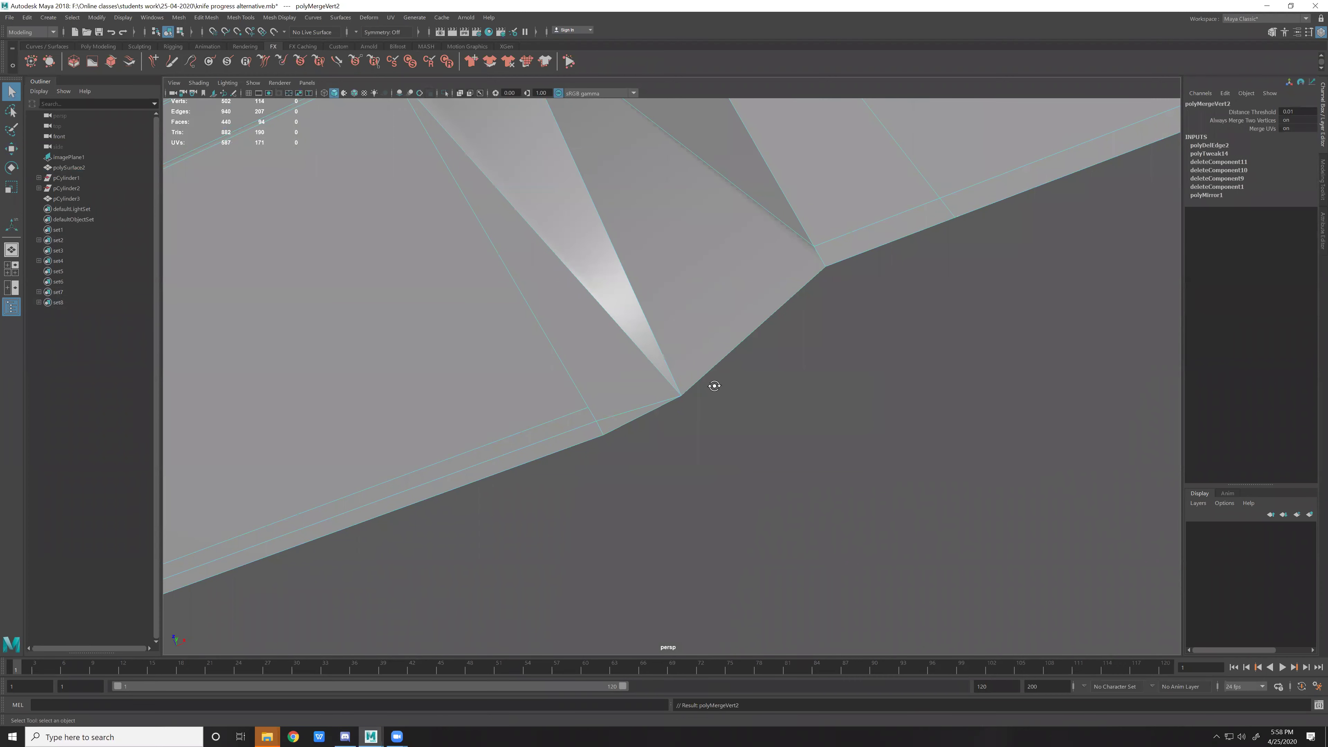
{"action": "left_click_drag", "start_coordinate": [712, 386], "coordinate": [680, 390], "text": "alt"}
{"action": "left_click", "coordinate": [644, 392]}
{"action": "key", "text": "Delete"}
{"action": "mouse_move", "coordinate": [700, 469]}
{"action": "left_mouse_down", "text": "alt"}
{"action": "mouse_move", "coordinate": [692, 448]}
{"action": "mouse_move", "coordinate": [717, 399]}
{"action": "left_mouse_up", "text": "alt"}
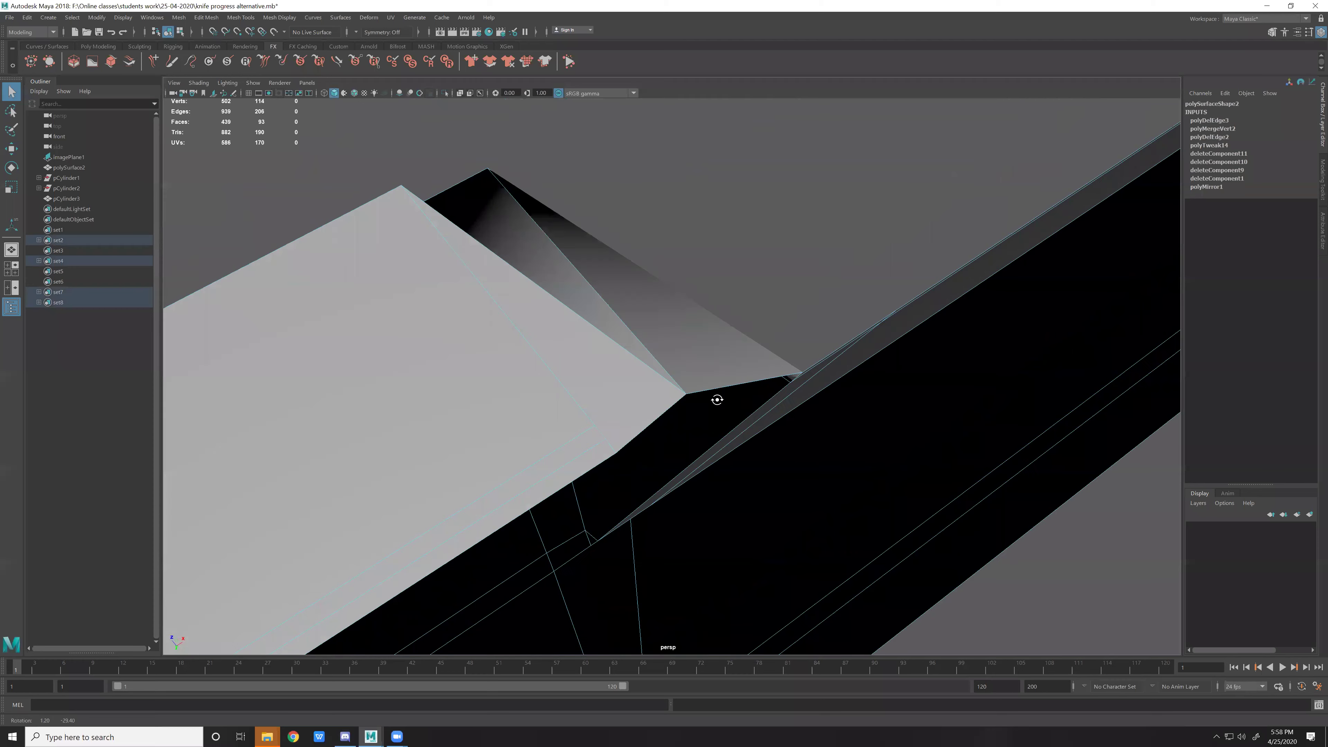
{"action": "key", "text": "F9"}
{"action": "left_click", "coordinate": [684, 393]}
{"action": "key", "text": "w"}
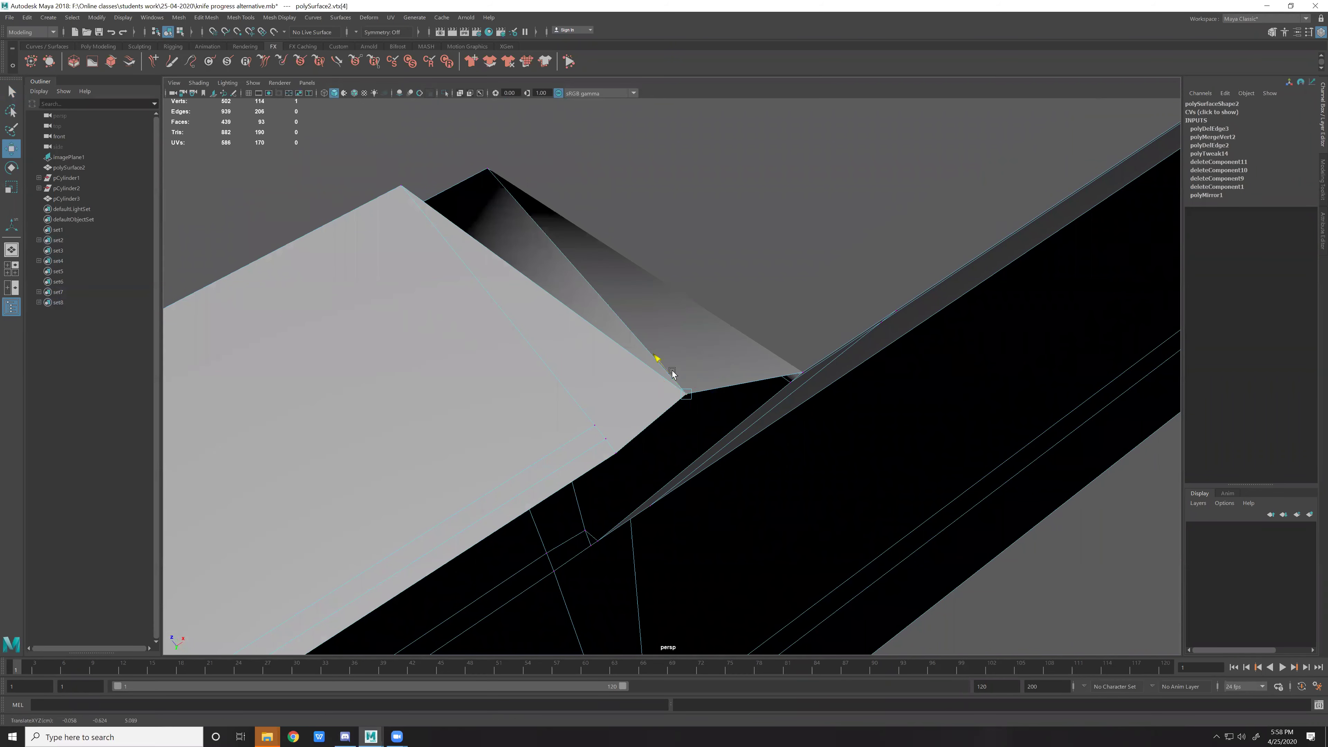
{"action": "mouse_move", "coordinate": [616, 451]}
{"action": "left_mouse_down", "text": "alt"}
{"action": "mouse_move", "coordinate": [693, 432]}
{"action": "mouse_move", "coordinate": [694, 457]}
{"action": "mouse_move", "coordinate": [617, 361]}
{"action": "left_mouse_up", "text": "alt"}
Delete another edge near the spike and the long edge across the notch.
{"action": "key", "text": "F10"}
{"action": "left_click", "coordinate": [605, 350]}
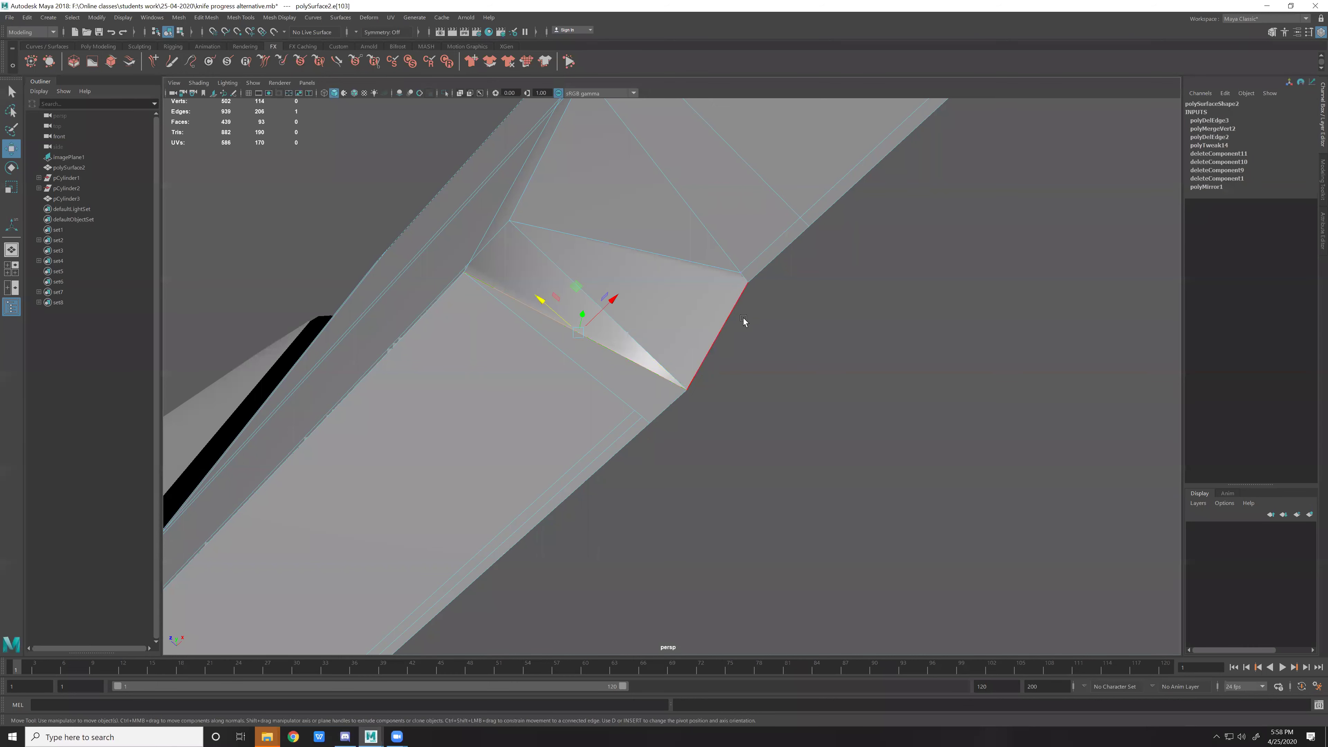
{"action": "key", "text": "Delete"}
{"action": "mouse_move", "coordinate": [568, 496]}
{"action": "left_mouse_down", "text": "alt"}
{"action": "mouse_move", "coordinate": [608, 370]}
{"action": "mouse_move", "coordinate": [632, 383]}
{"action": "mouse_move", "coordinate": [647, 368]}
{"action": "mouse_move", "coordinate": [597, 270]}
{"action": "left_mouse_up", "text": "alt"}
{"action": "left_click", "coordinate": [523, 273]}
{"action": "key", "text": "Delete"}
Lower a notch vertex along Y and delete the face inside the notch.
{"action": "left_click", "coordinate": [600, 270]}
{"action": "left_click", "coordinate": [602, 220]}
{"action": "middle_click_drag", "start_coordinate": [465, 331], "coordinate": [464, 337]}
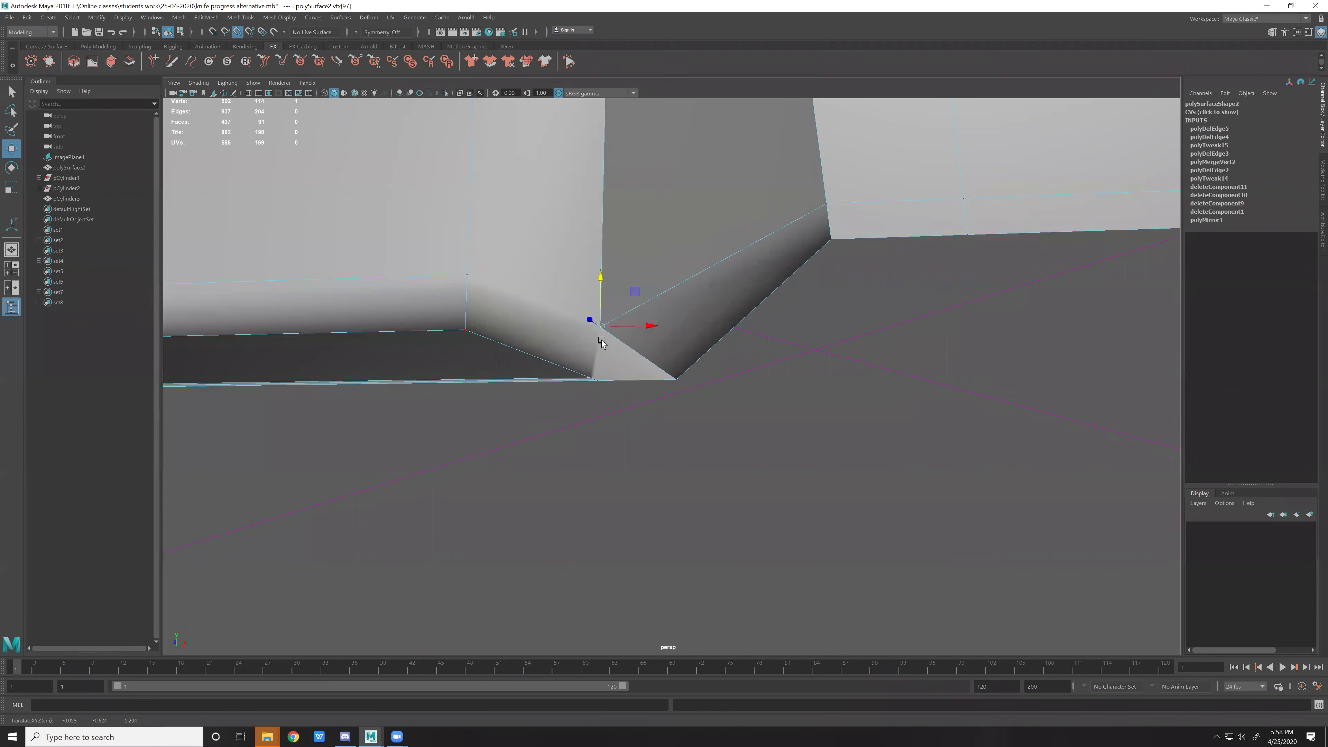
{"action": "left_click", "coordinate": [714, 466]}
{"action": "left_click_drag", "start_coordinate": [714, 466], "coordinate": [726, 450], "text": "alt"}
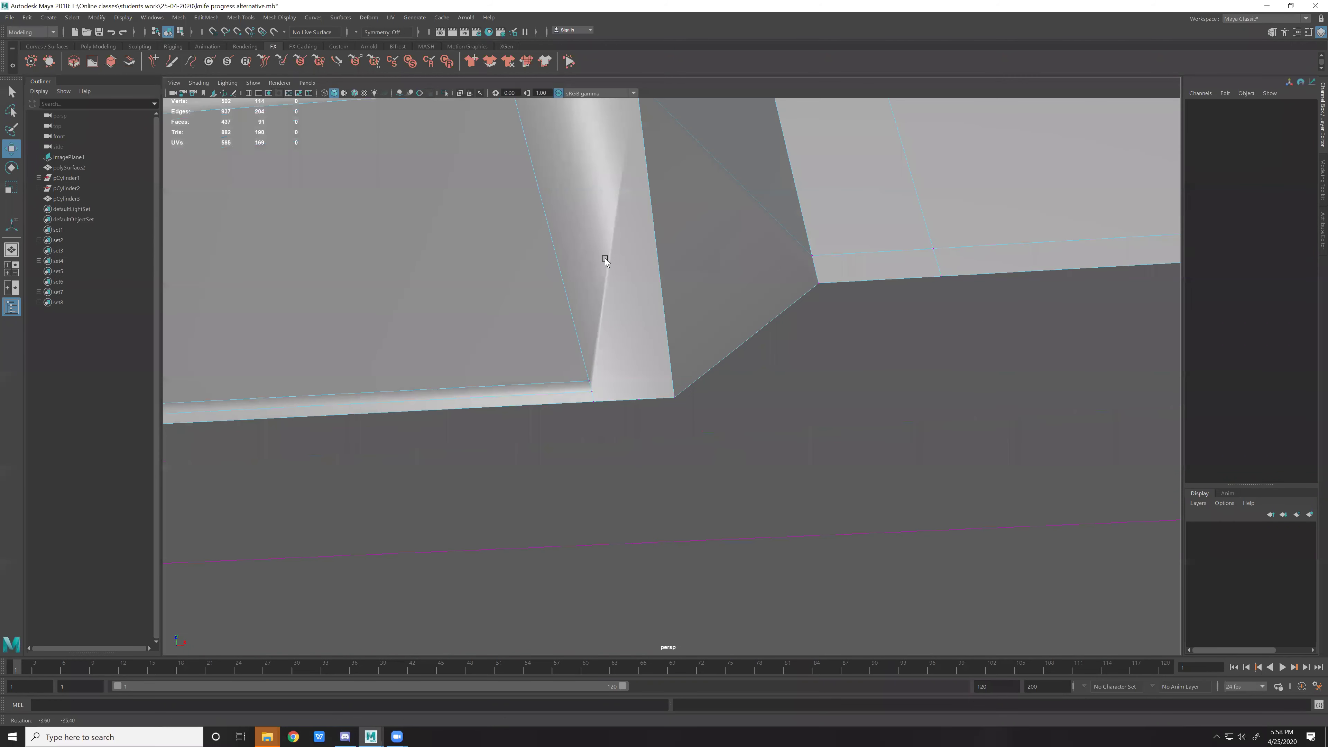
{"action": "left_click", "coordinate": [605, 258]}
{"action": "key", "text": "Delete"}
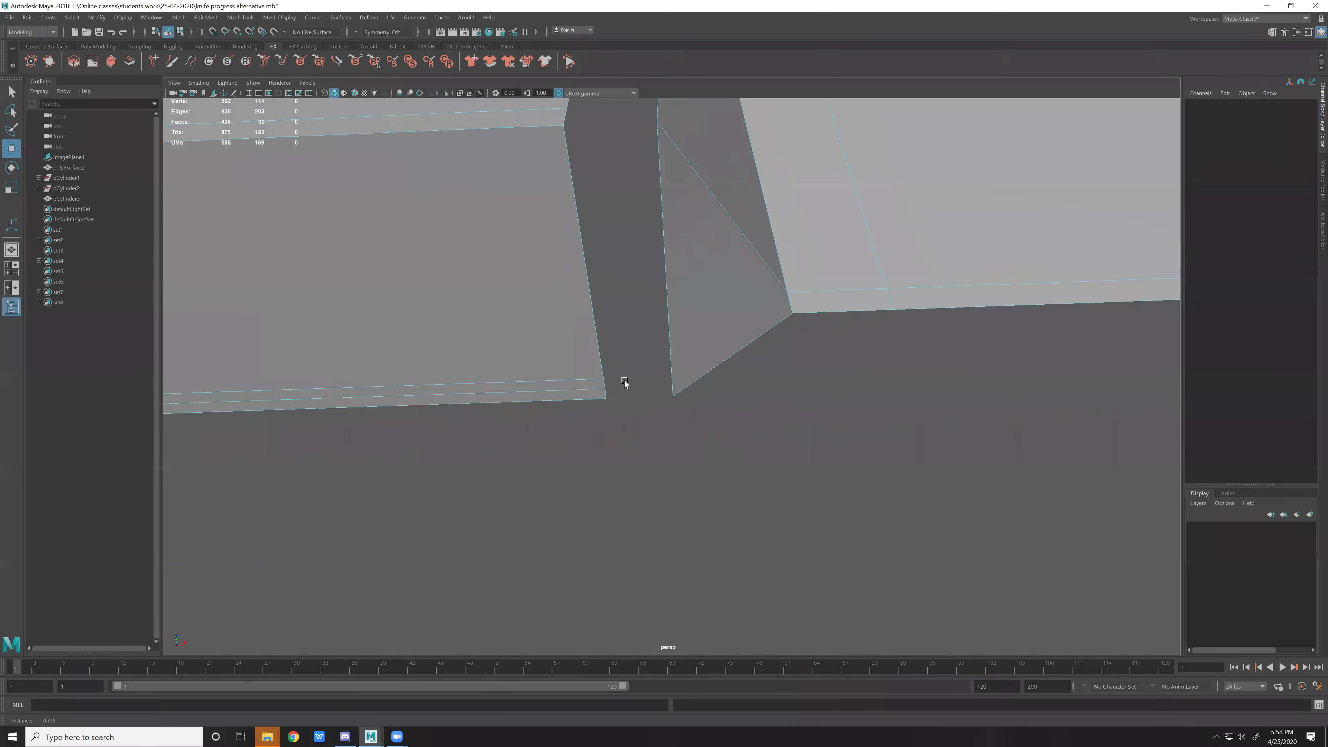
Delete an edge near the gap and try bridging a face across it.
{"action": "left_click_drag", "start_coordinate": [625, 384], "coordinate": [631, 394], "text": "alt"}
{"action": "left_click", "coordinate": [617, 333]}
{"action": "mouse_move", "coordinate": [718, 307]}
{"action": "left_mouse_down", "text": "alt"}
{"action": "mouse_move", "coordinate": [703, 350]}
{"action": "mouse_move", "coordinate": [596, 395]}
{"action": "left_mouse_up", "text": "alt"}
{"action": "left_click", "coordinate": [593, 388]}
{"action": "key", "text": "Delete"}
{"action": "left_click", "coordinate": [605, 335]}
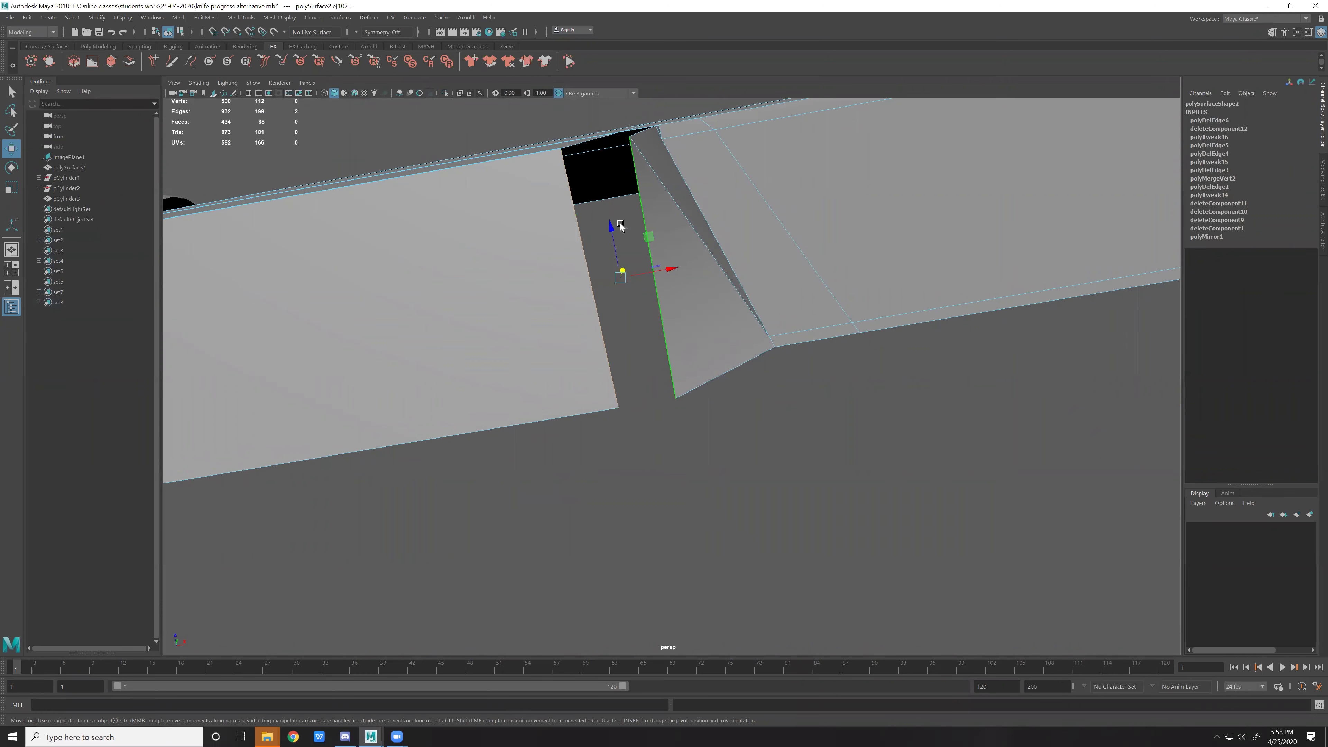
{"action": "right_click_drag", "start_coordinate": [621, 226], "coordinate": [622, 320], "text": "shift"}
{"action": "mouse_move", "coordinate": [619, 322]}
{"action": "left_mouse_down", "text": "alt"}
{"action": "mouse_move", "coordinate": [666, 338]}
{"action": "mouse_move", "coordinate": [667, 377]}
{"action": "mouse_move", "coordinate": [655, 318]}
{"action": "left_mouse_up", "text": "alt"}
Undo the trial bridge and reapply it with adjusted Bridge options.
{"action": "key", "text": "ctrl+z"}
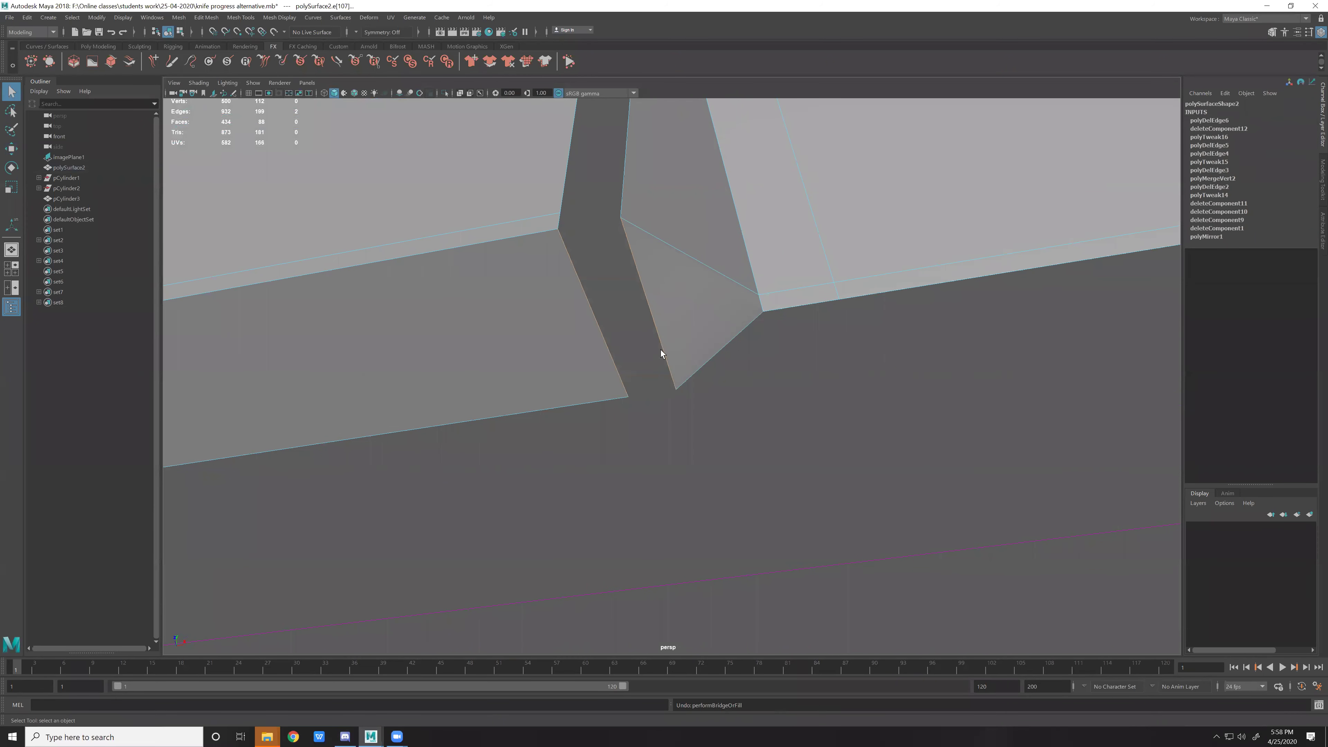
{"action": "right_click_drag", "start_coordinate": [662, 350], "coordinate": [692, 416], "text": "shift"}
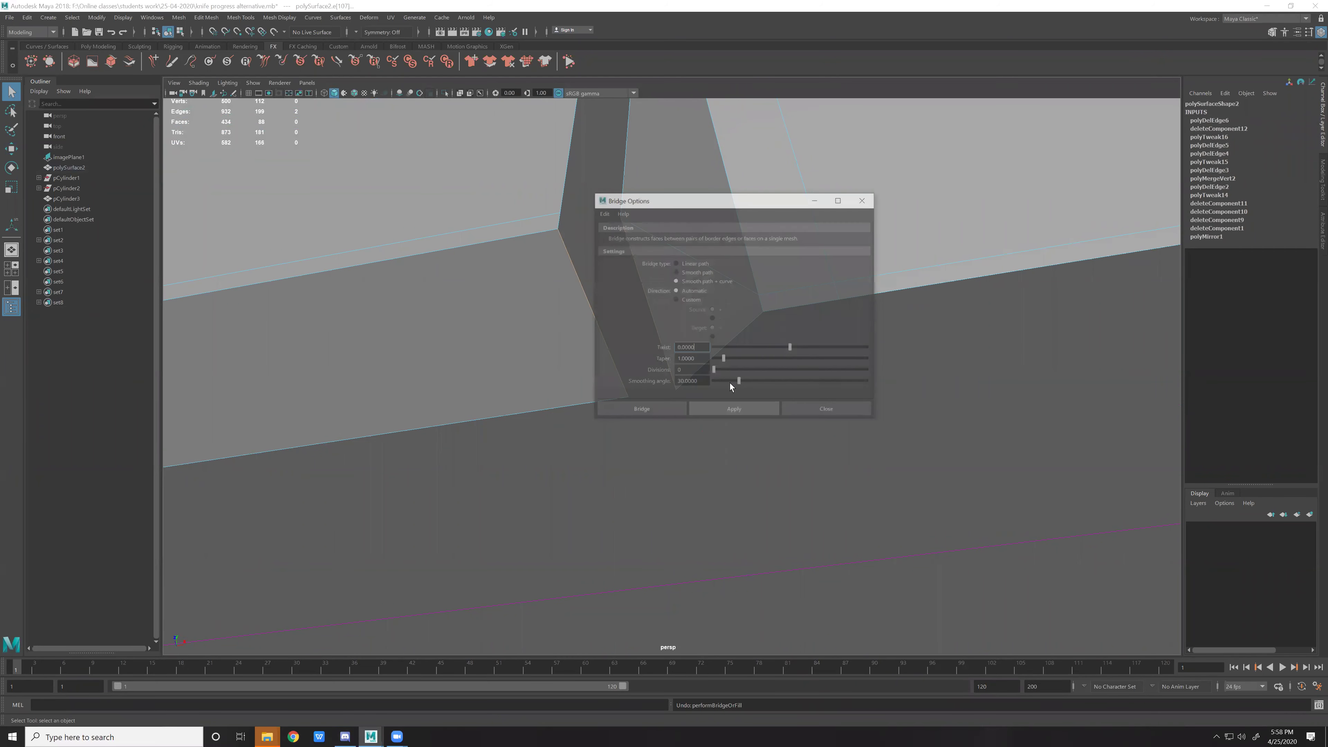
{"action": "left_click", "coordinate": [653, 407]}
{"action": "left_click_drag", "start_coordinate": [670, 265], "coordinate": [653, 217], "text": "alt"}
{"action": "mouse_move", "coordinate": [627, 279]}
{"action": "left_mouse_down", "text": "alt"}
{"action": "mouse_move", "coordinate": [642, 234]}
{"action": "mouse_move", "coordinate": [709, 299]}
{"action": "left_mouse_up", "text": "alt"}
Fill the remaining notch hole with Fill Hole and inspect the blade's sides and underside.
{"action": "left_click", "coordinate": [643, 234]}
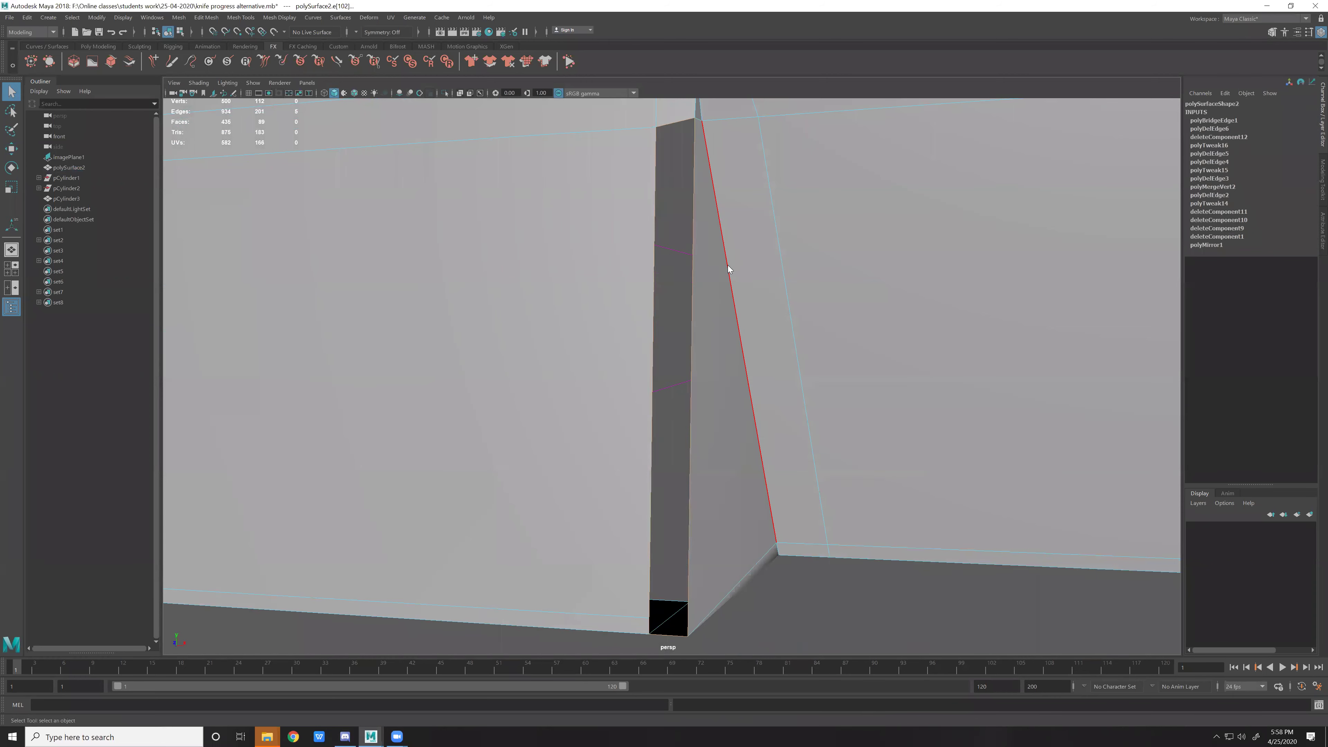
{"action": "right_click_drag", "start_coordinate": [729, 270], "coordinate": [727, 391], "text": "shift"}
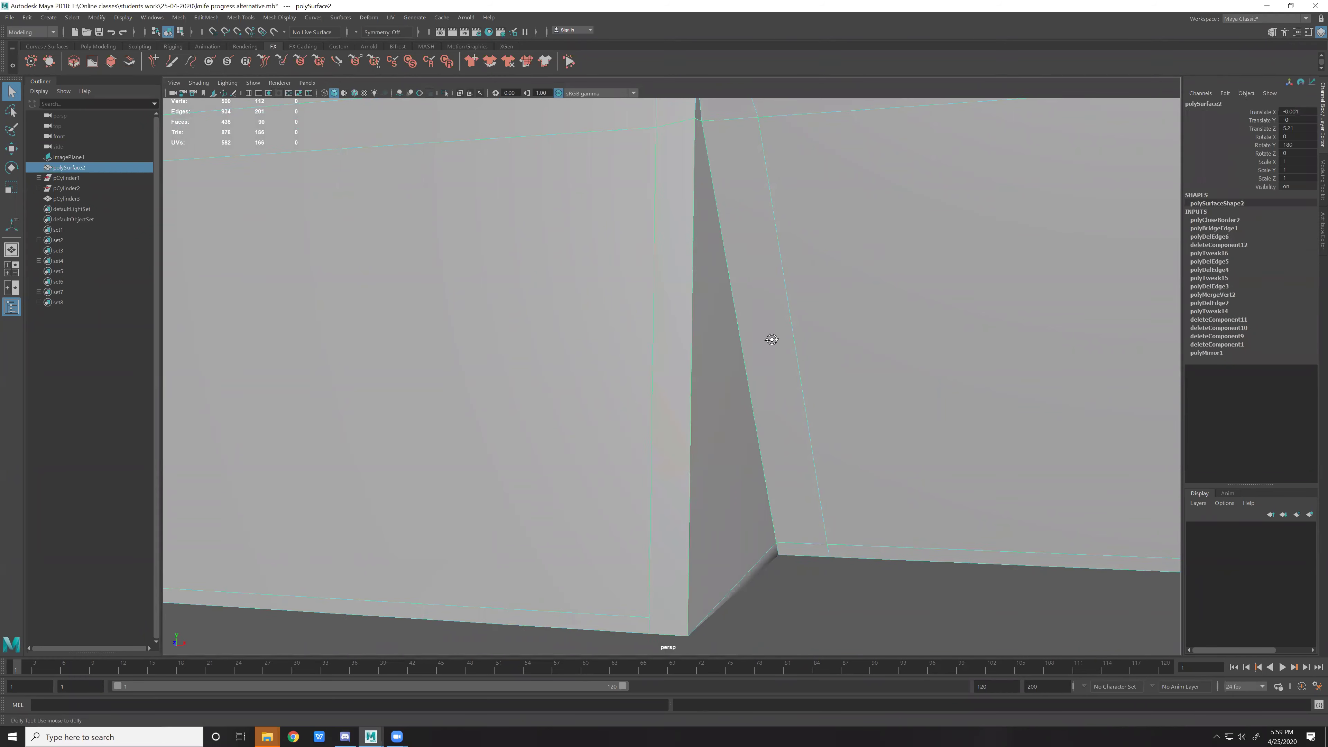
{"action": "right_click_drag", "start_coordinate": [772, 339], "coordinate": [767, 347], "text": "alt"}
{"action": "mouse_move", "coordinate": [768, 347]}
{"action": "left_mouse_down", "text": "alt"}
{"action": "mouse_move", "coordinate": [705, 199]}
{"action": "mouse_move", "coordinate": [765, 567]}
{"action": "left_mouse_up", "text": "alt"}
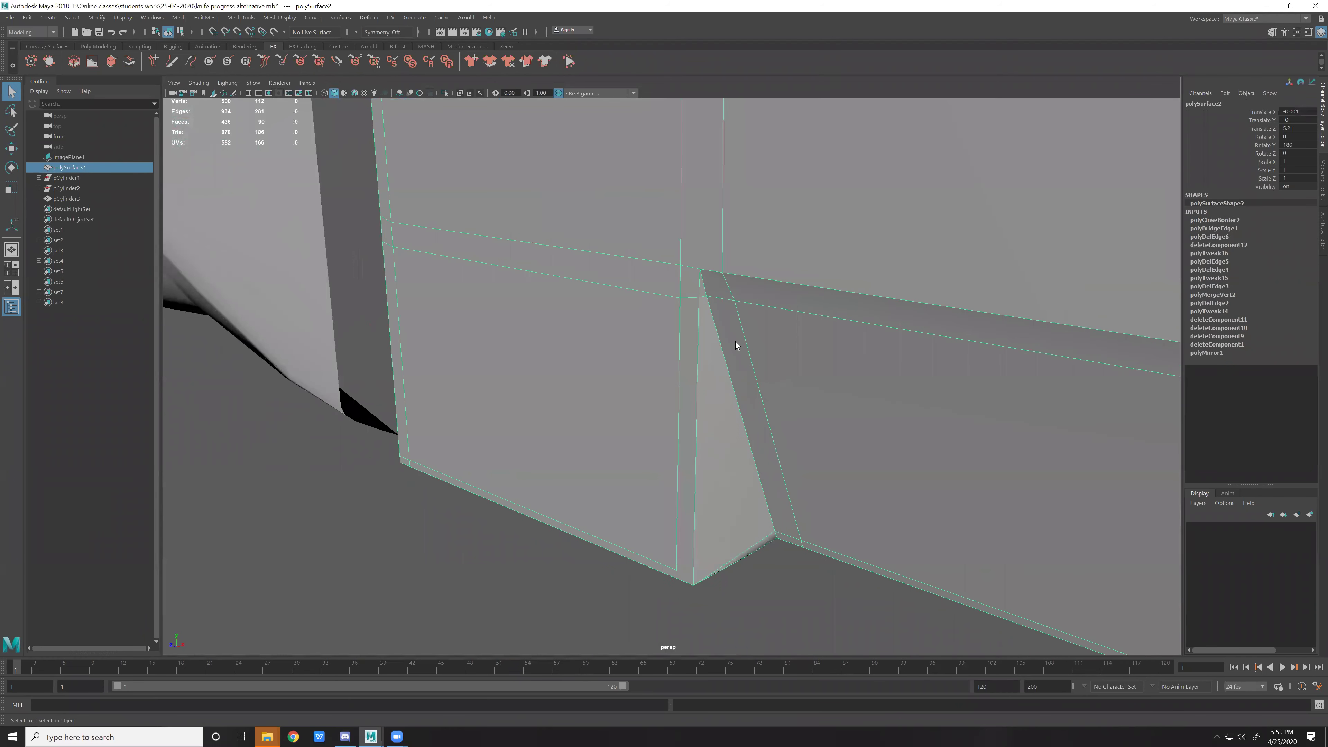
{"action": "left_click_drag", "start_coordinate": [641, 501], "coordinate": [815, 388], "text": "alt"}
{"action": "mouse_move", "coordinate": [865, 397]}
{"action": "left_mouse_down", "text": "alt"}
{"action": "mouse_move", "coordinate": [993, 379]}
{"action": "mouse_move", "coordinate": [869, 308]}
{"action": "mouse_move", "coordinate": [772, 298]}
{"action": "left_mouse_up", "text": "alt"}
{"action": "key", "text": "F2"}
{"action": "left_click", "coordinate": [623, 262]}
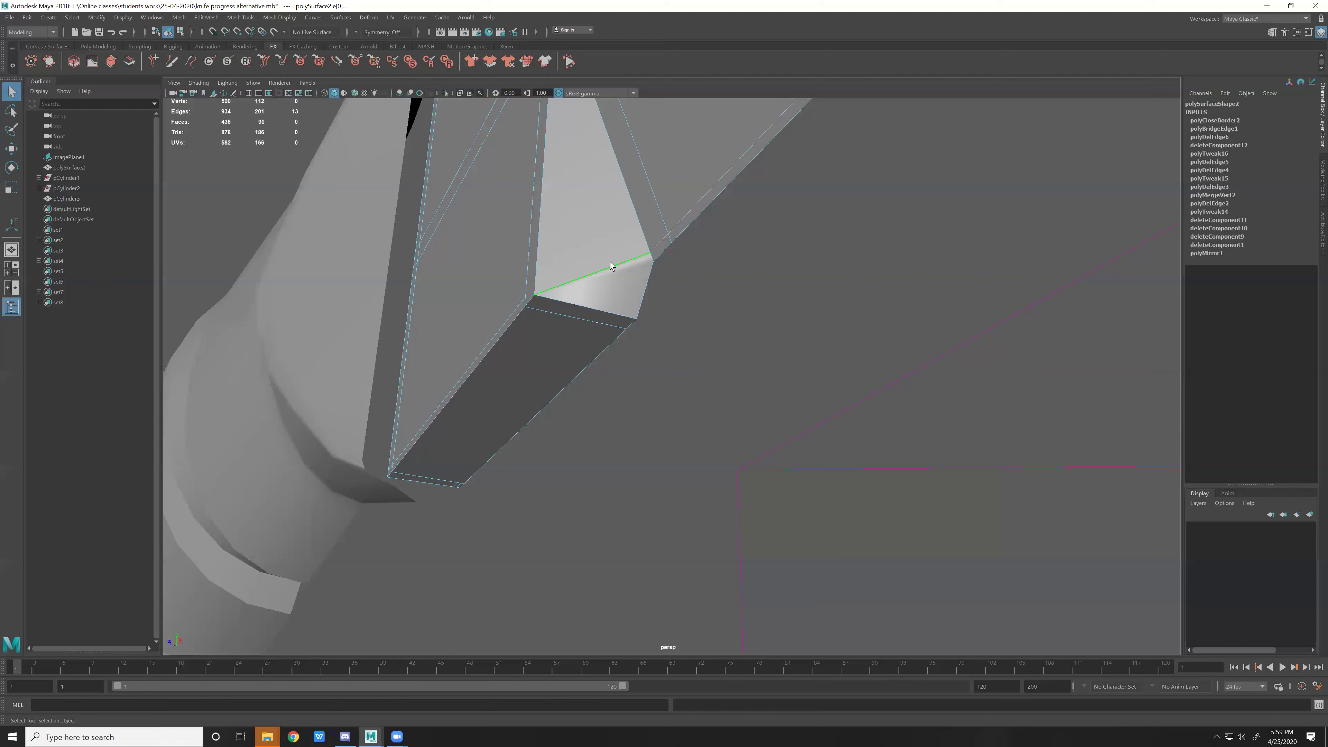
{"action": "left_click", "coordinate": [623, 236]}
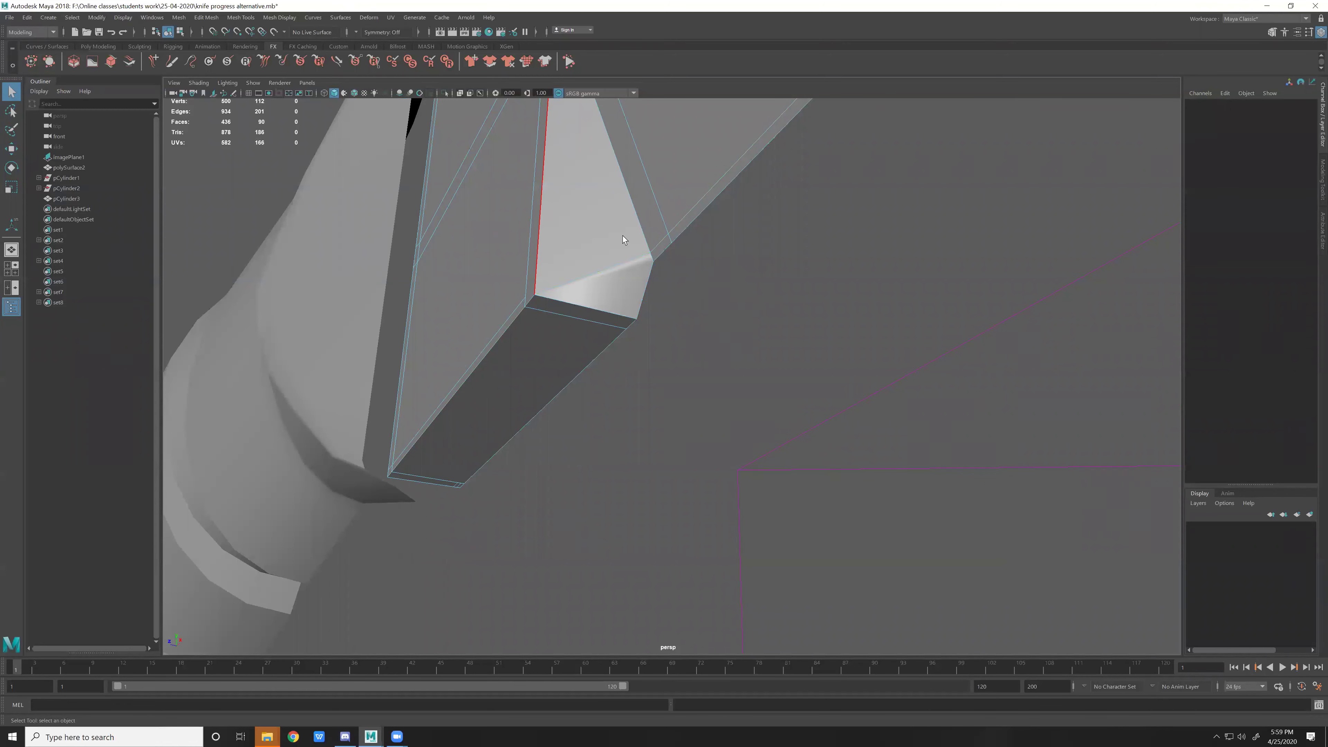
Remove an accidental plane, then Target Weld the stray blade-base vertex onto its neighbour.
{"action": "key", "text": "w"}
{"action": "right_click_drag", "start_coordinate": [654, 299], "coordinate": [651, 187], "text": "shift"}
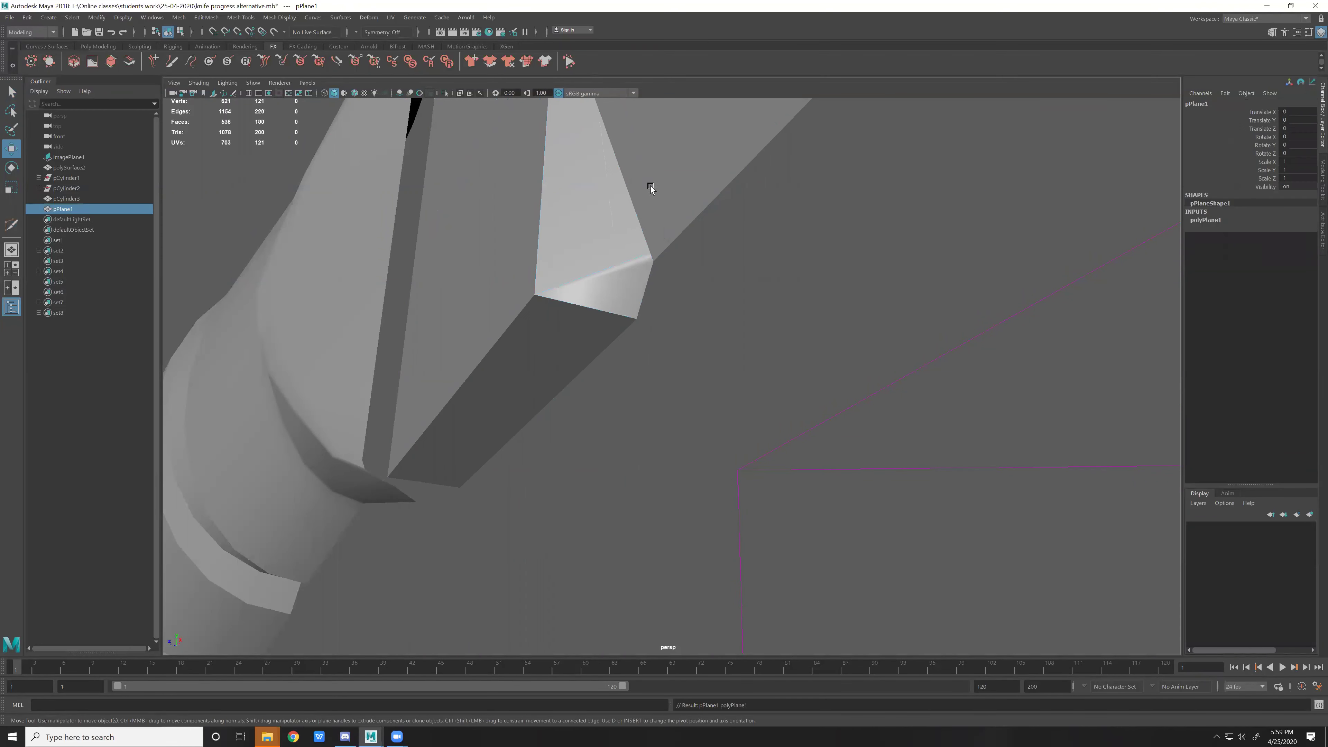
{"action": "middle_click_drag", "start_coordinate": [651, 187], "coordinate": [655, 294], "text": "alt"}
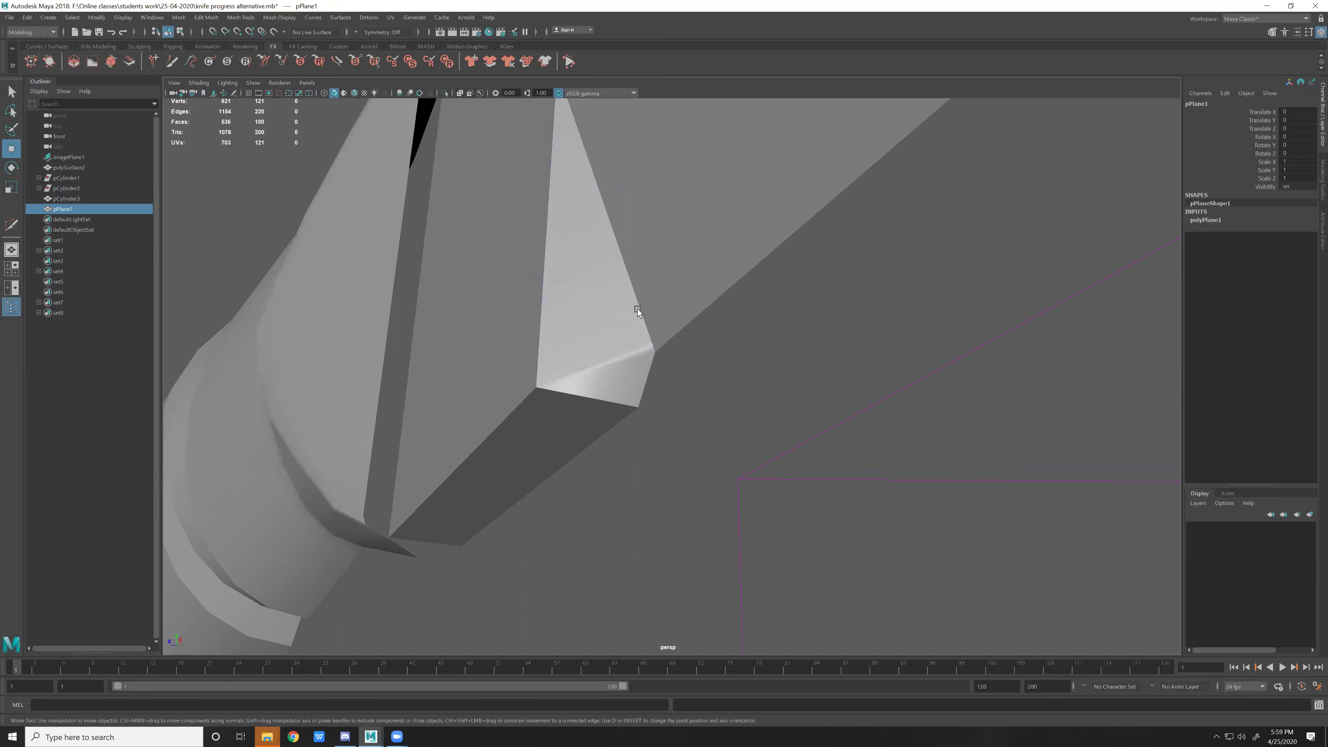
{"action": "key", "text": "Delete"}
{"action": "left_click", "coordinate": [586, 293]}
{"action": "key", "text": "F9"}
{"action": "mouse_move", "coordinate": [580, 282]}
{"action": "right_mouse_down", "text": "shift"}
{"action": "mouse_move", "coordinate": [571, 219]}
{"action": "mouse_move", "coordinate": [569, 249]}
{"action": "right_mouse_up", "text": "shift"}
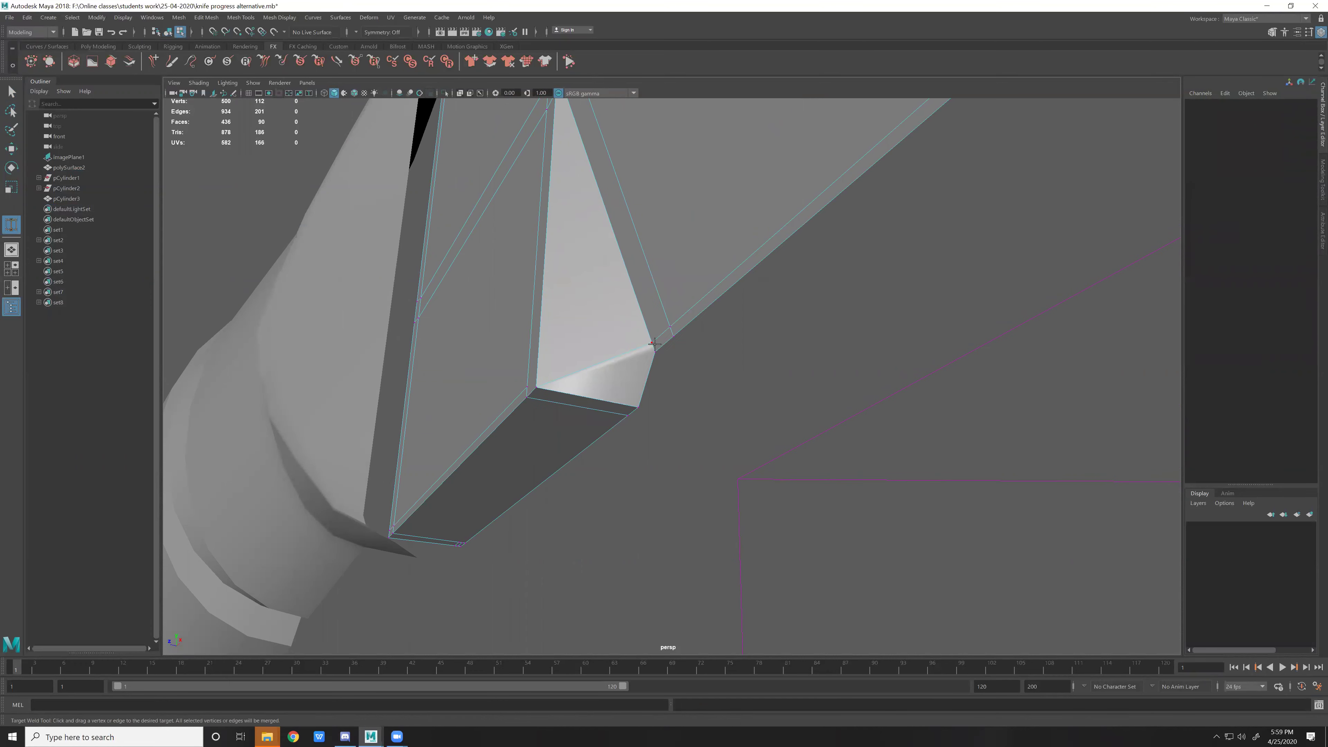
{"action": "mouse_move", "coordinate": [652, 343]}
{"action": "left_mouse_down"}
{"action": "mouse_move", "coordinate": [671, 333]}
{"action": "mouse_move", "coordinate": [666, 346]}
{"action": "left_mouse_up"}
Delete the short leftover edge near the notch and the long edge loop along the blade.
{"action": "key", "text": "w"}
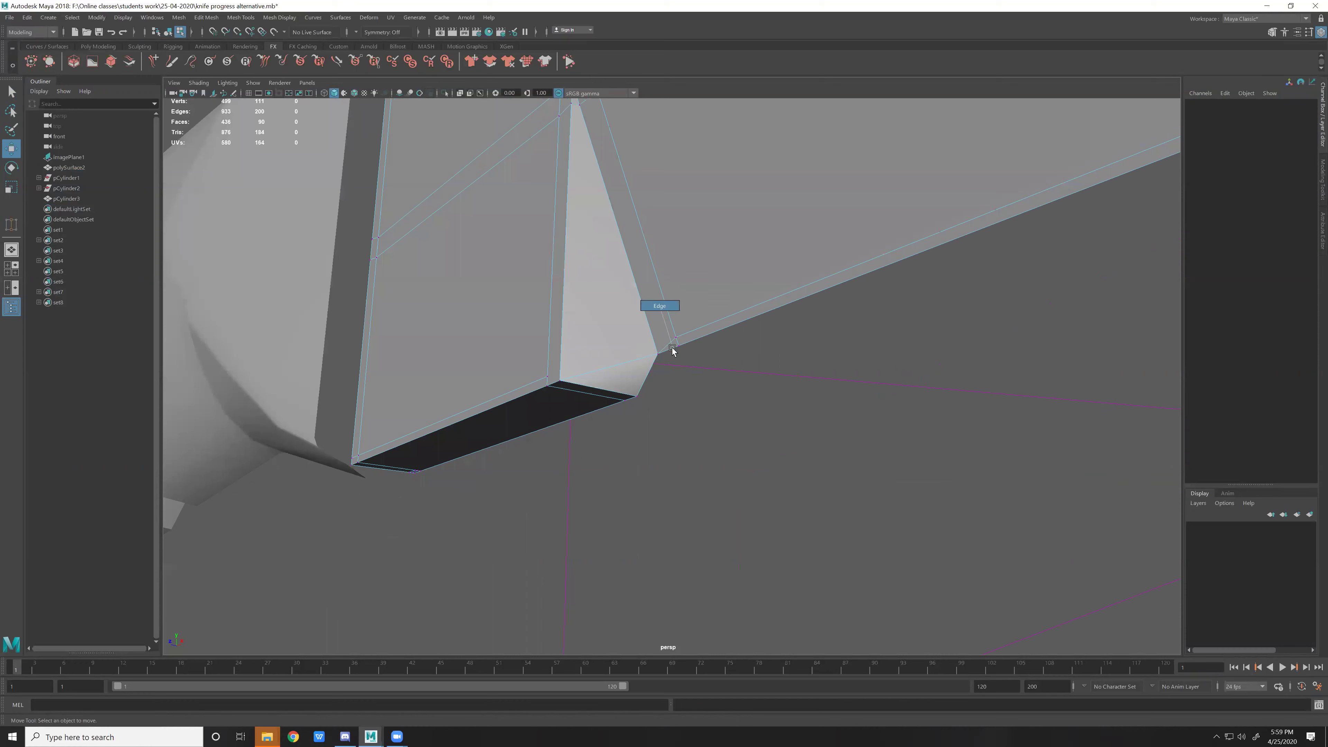
{"action": "left_click", "coordinate": [667, 346]}
{"action": "key", "text": "Delete"}
{"action": "double_click", "coordinate": [733, 309]}
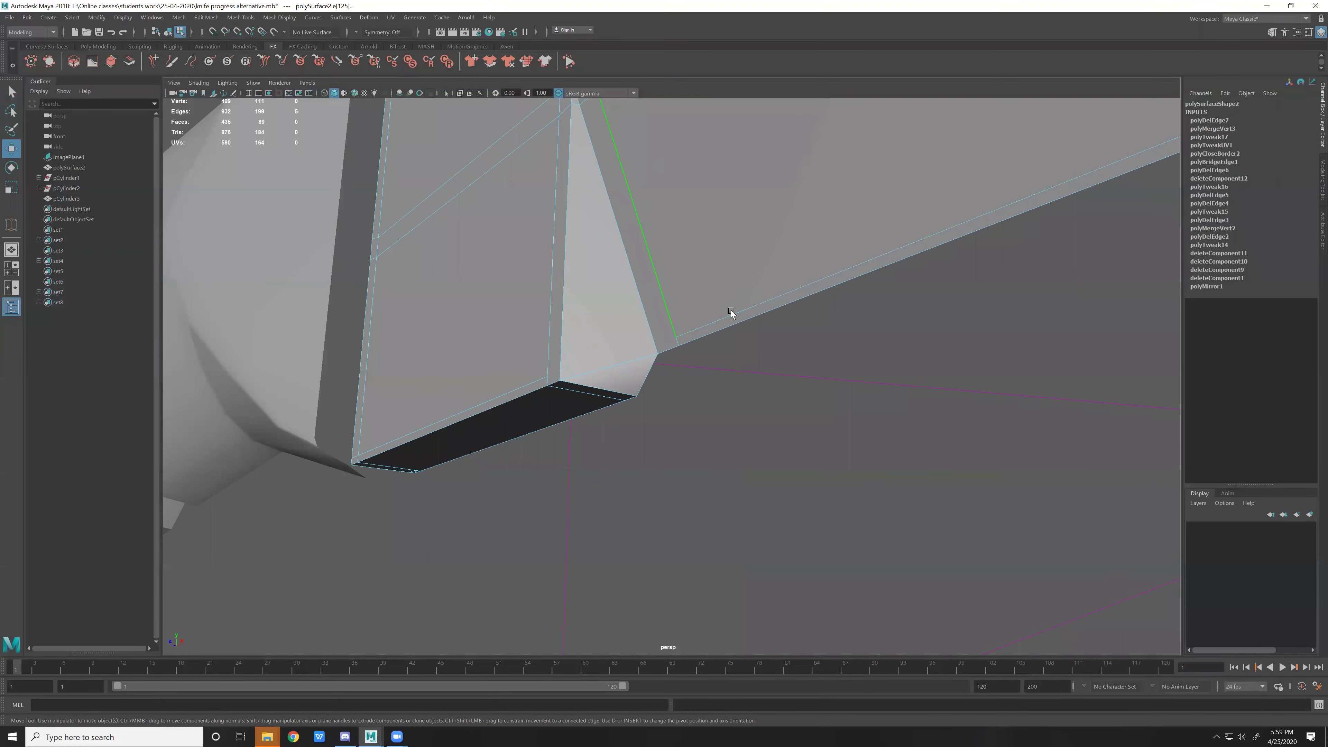
{"action": "key", "text": "f"}
{"action": "key", "text": "ctrl+z"}
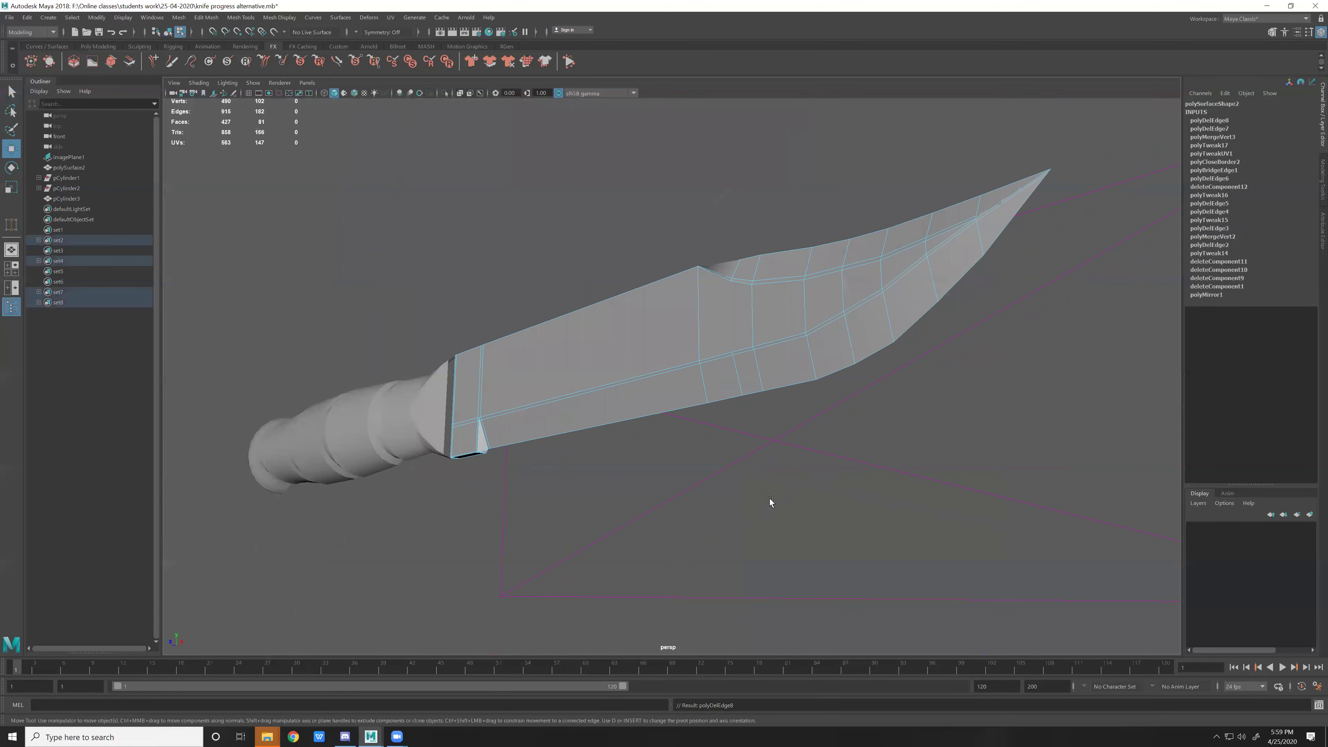
{"action": "key", "text": "Delete"}
Select and delete the two edges along the bottom of the blade base.
{"action": "right_click_drag", "start_coordinate": [593, 510], "coordinate": [1025, 489], "text": "alt"}
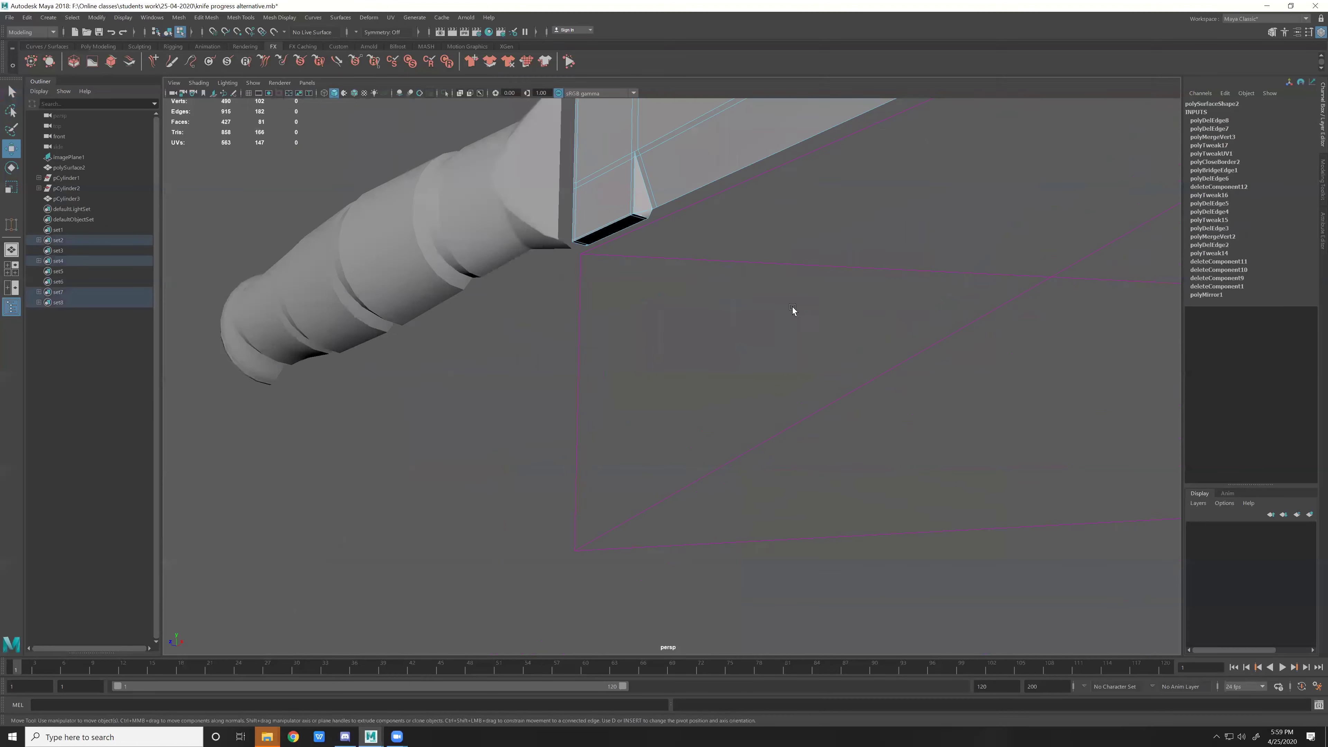
{"action": "left_click_drag", "start_coordinate": [1025, 489], "coordinate": [715, 298], "text": "alt"}
{"action": "left_click", "coordinate": [602, 362]}
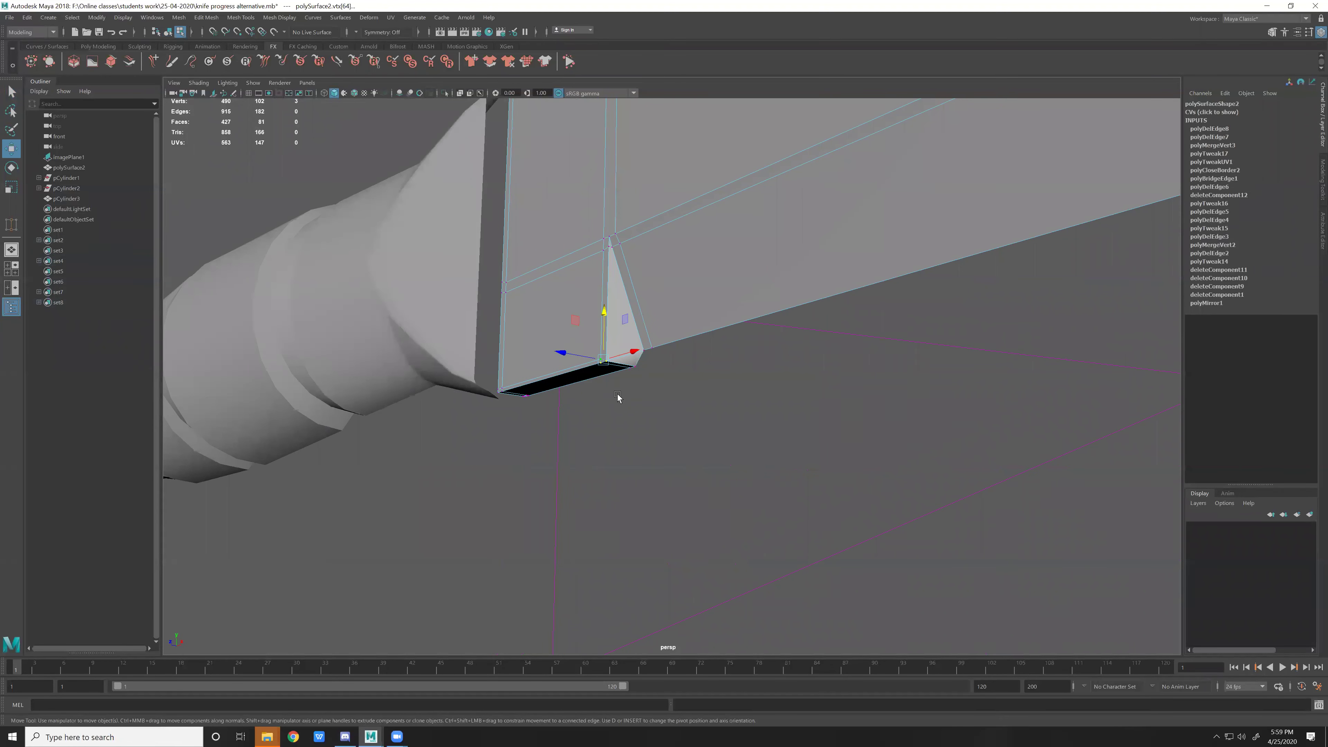
{"action": "key", "text": "f"}
{"action": "left_click_drag", "start_coordinate": [851, 505], "coordinate": [665, 479], "text": "alt"}
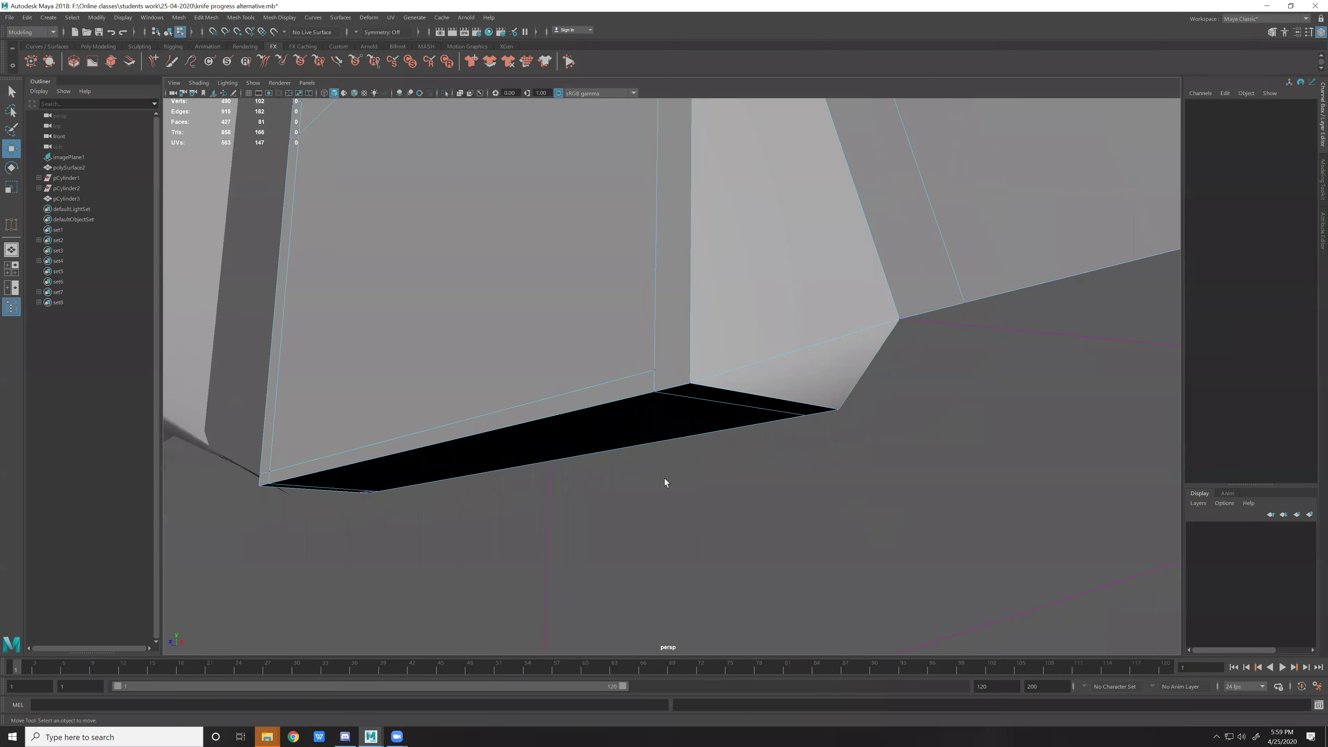
{"action": "scroll", "coordinate": [664, 479], "scroll_direction": "up", "scroll_amount": 3}
{"action": "left_click", "coordinate": [598, 364]}
{"action": "key", "text": "f"}
{"action": "mouse_move", "coordinate": [689, 432]}
{"action": "left_mouse_down", "text": "alt"}
{"action": "mouse_move", "coordinate": [700, 425]}
{"action": "mouse_move", "coordinate": [695, 518]}
{"action": "mouse_move", "coordinate": [821, 582]}
{"action": "mouse_move", "coordinate": [678, 464]}
{"action": "mouse_move", "coordinate": [867, 558]}
{"action": "mouse_move", "coordinate": [941, 479]}
{"action": "left_mouse_up", "text": "alt"}
{"action": "key", "text": "ctrl+Delete"}
{"action": "left_click", "coordinate": [936, 468]}
Delete the two corner edges at the blade base.
{"action": "left_click", "coordinate": [939, 477]}
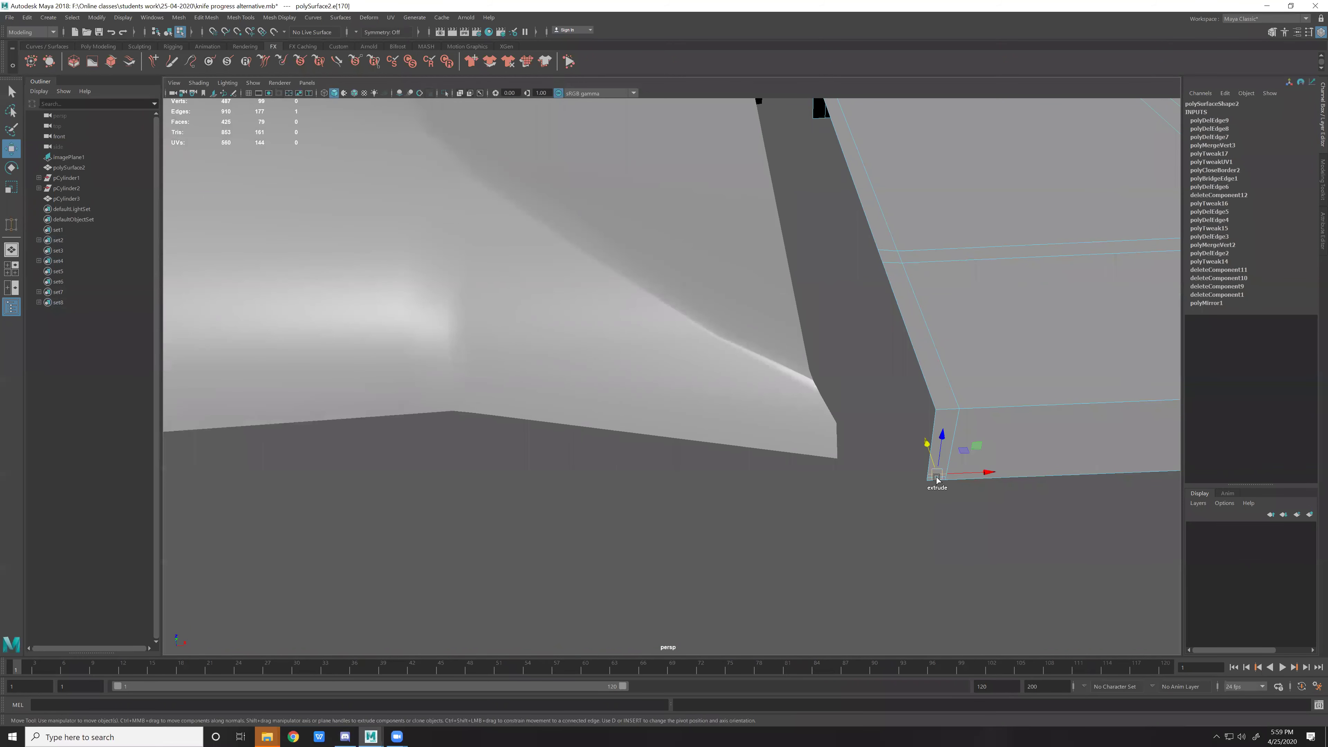
{"action": "key", "text": "Delete"}
{"action": "left_click", "coordinate": [935, 477]}
{"action": "key", "text": "Delete"}
{"action": "mouse_move", "coordinate": [949, 466]}
{"action": "left_mouse_down", "text": "alt"}
{"action": "mouse_move", "coordinate": [766, 431]}
{"action": "mouse_move", "coordinate": [934, 445]}
{"action": "left_mouse_up", "text": "alt"}
{"action": "scroll", "coordinate": [840, 484], "scroll_direction": "up", "scroll_amount": 5}
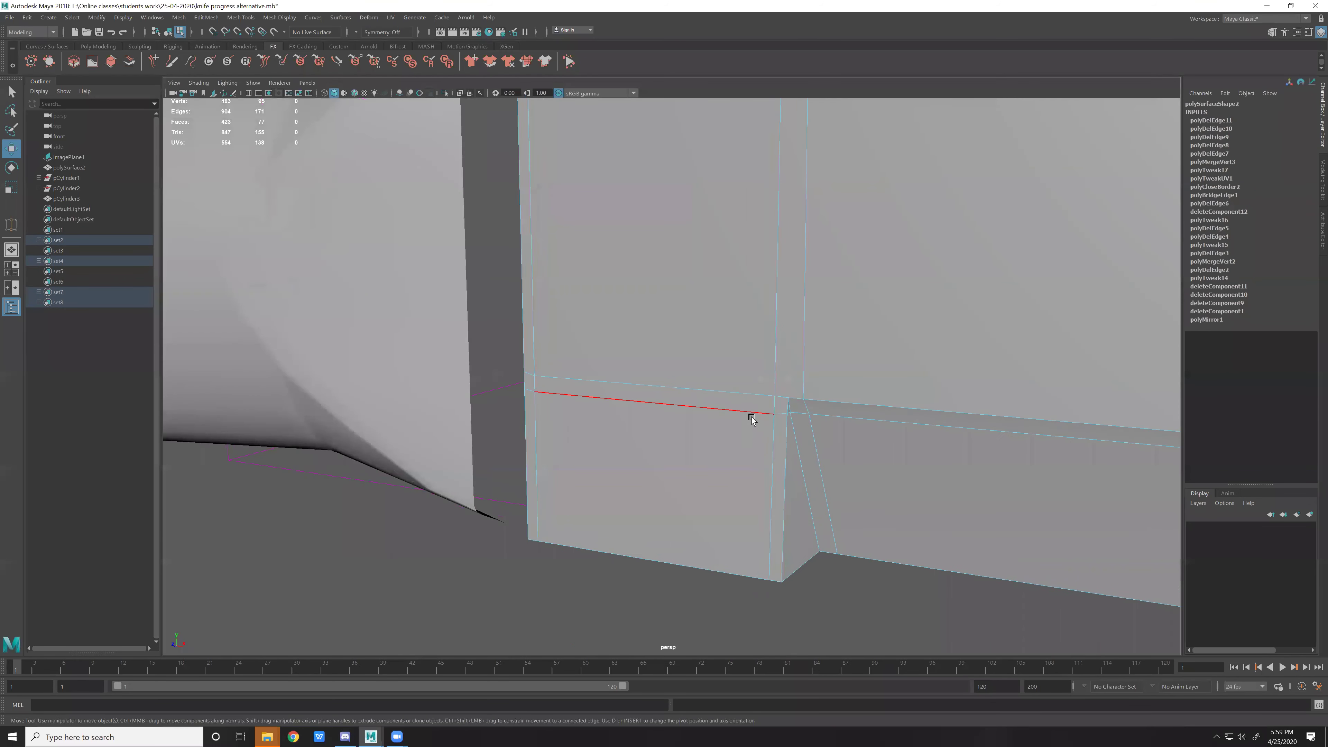
{"action": "left_click_drag", "start_coordinate": [811, 298], "coordinate": [807, 324], "text": "alt"}
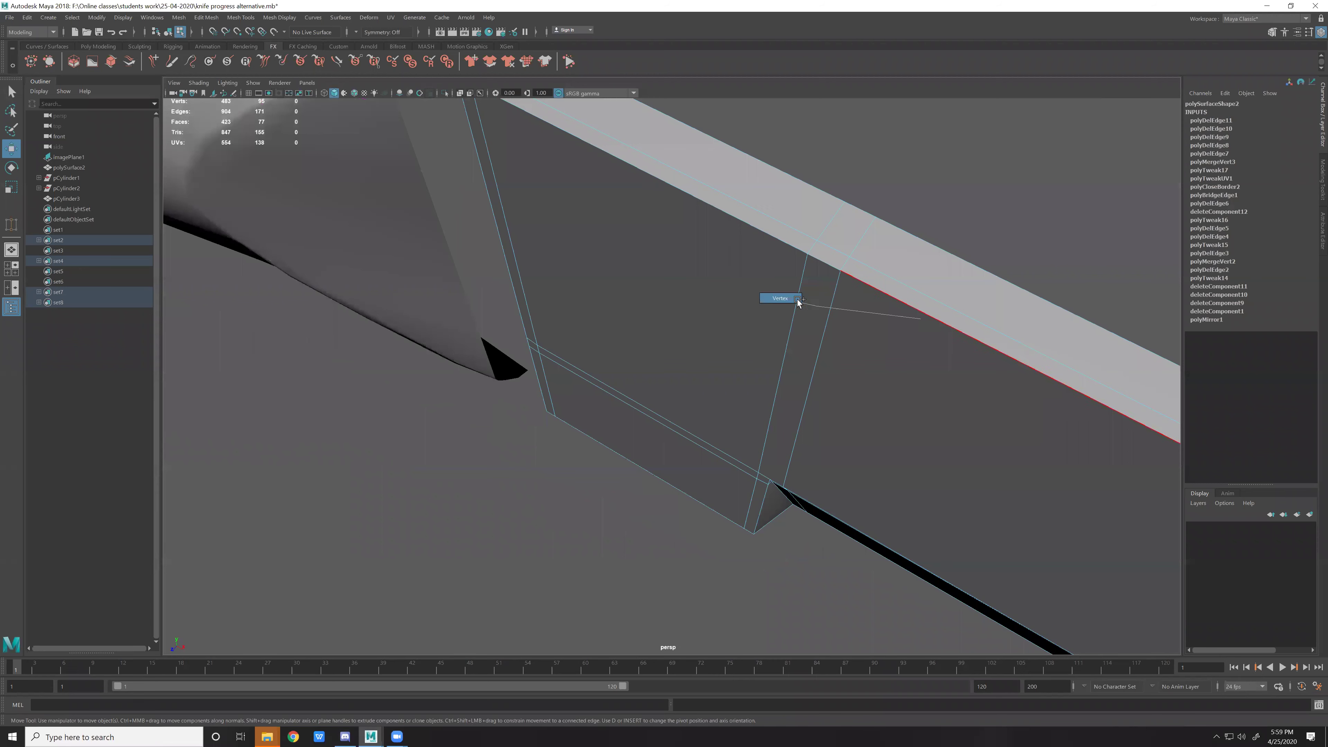
Multi-Cut new edges from the blade-base vertex and across the blade-base corner.
{"action": "left_click", "coordinate": [807, 254]}
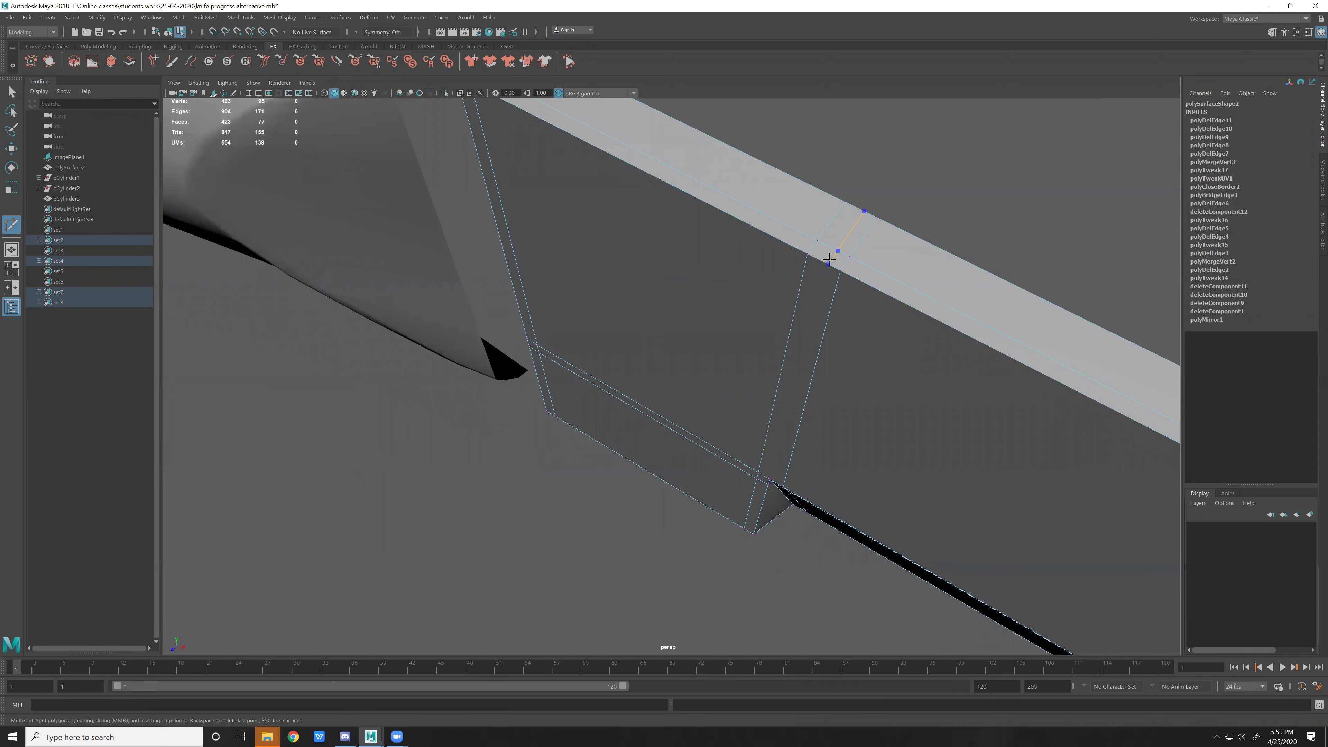
{"action": "right_click", "coordinate": [829, 259]}
{"action": "left_click_drag", "start_coordinate": [839, 272], "coordinate": [783, 353], "text": "alt"}
{"action": "middle_click_drag", "start_coordinate": [783, 352], "coordinate": [803, 426], "text": "alt"}
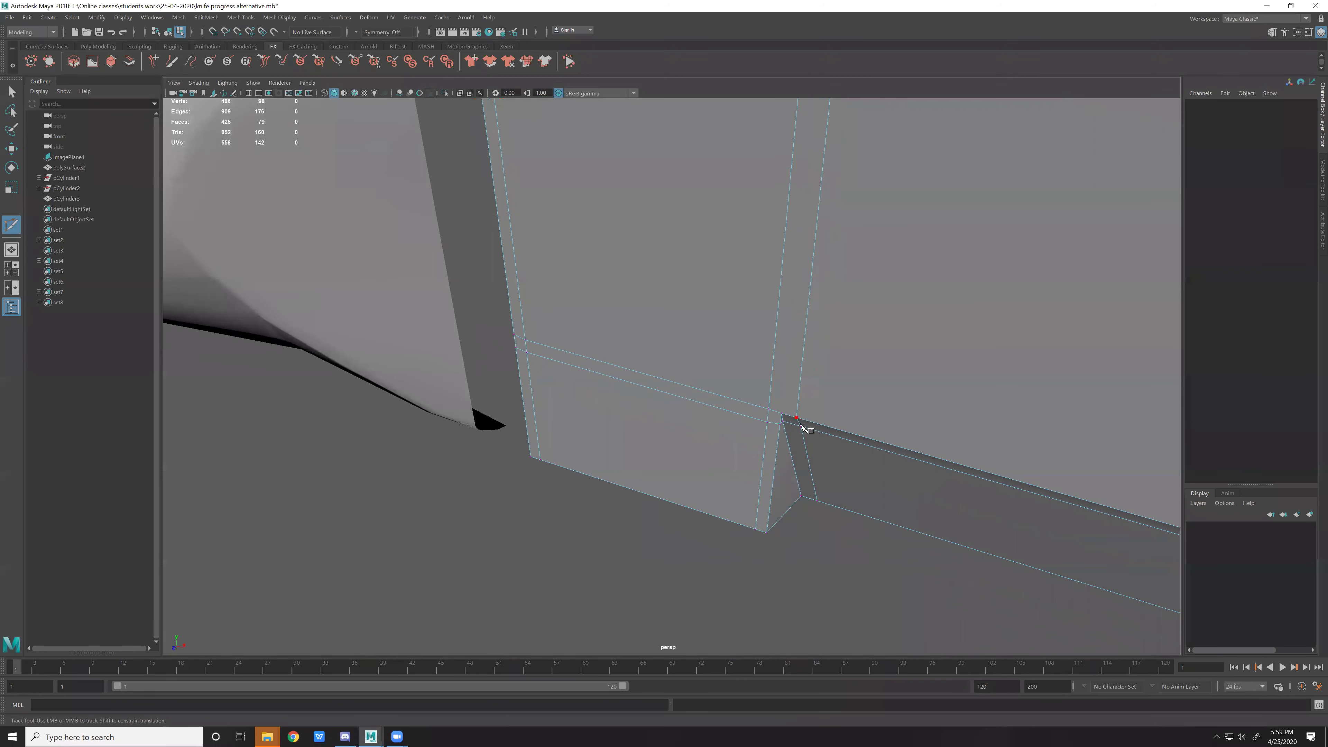
{"action": "left_click", "coordinate": [780, 415]}
{"action": "left_click", "coordinate": [761, 505]}
{"action": "key", "text": "w"}
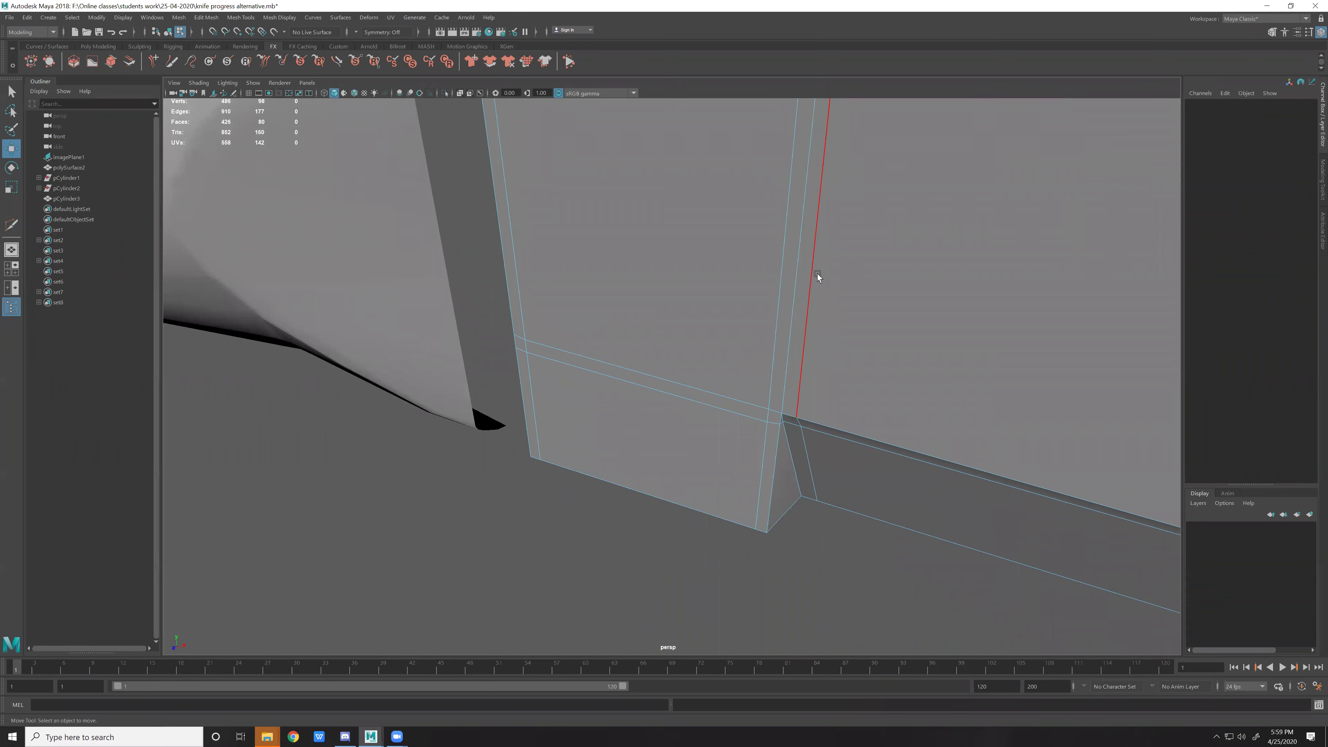
Select the new edge on the blade top and try the scale and move tools on it.
{"action": "left_click_drag", "start_coordinate": [818, 274], "coordinate": [780, 366], "text": "alt"}
{"action": "left_click", "coordinate": [767, 342]}
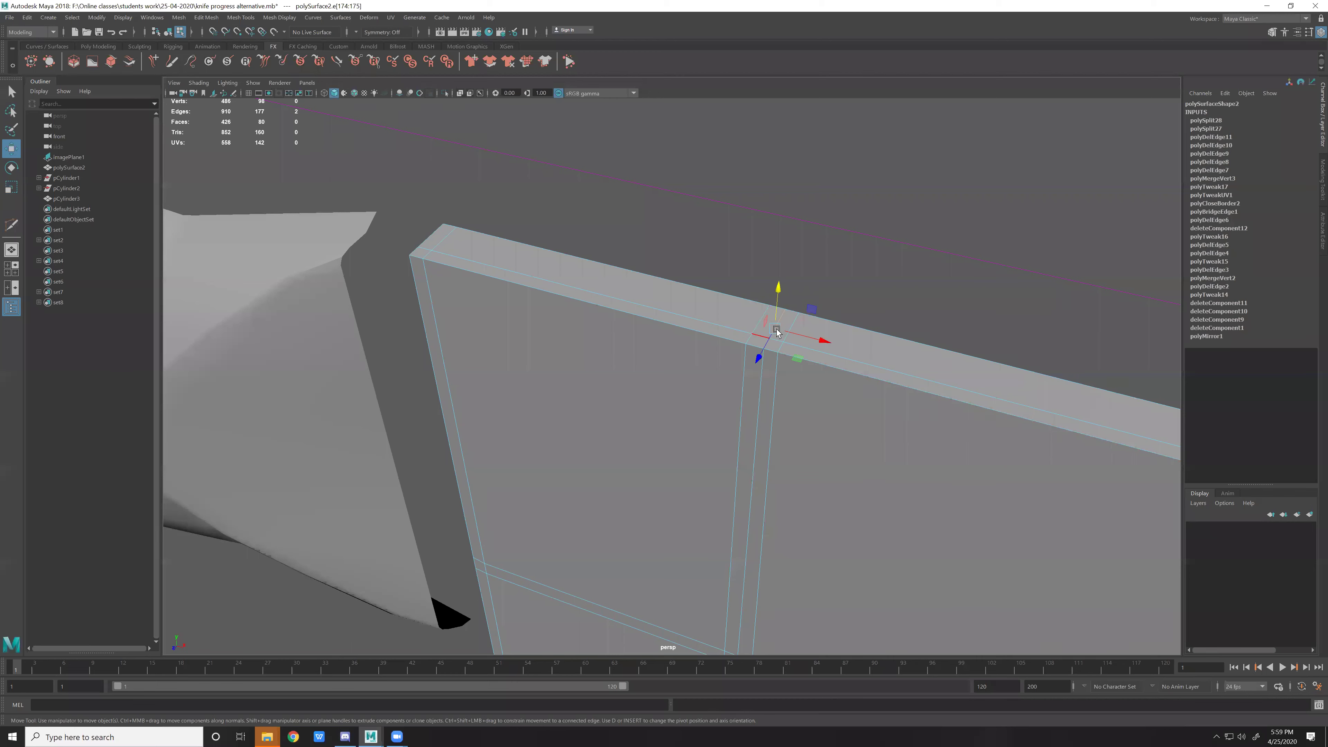
{"action": "key", "text": "r"}
{"action": "key", "text": "w"}
{"action": "left_click_drag", "start_coordinate": [810, 340], "coordinate": [794, 387], "text": "alt"}
{"action": "scroll", "coordinate": [793, 387], "scroll_direction": "down", "scroll_amount": 3}
{"action": "key", "text": "F8"}
{"action": "mouse_move", "coordinate": [926, 424]}
{"action": "left_mouse_down", "text": "alt"}
{"action": "mouse_move", "coordinate": [808, 379]}
{"action": "mouse_move", "coordinate": [913, 295]}
{"action": "left_mouse_up", "text": "alt"}
Show the knife with smooth mesh preview and zoom in on the blade base.
{"action": "key", "text": "3"}
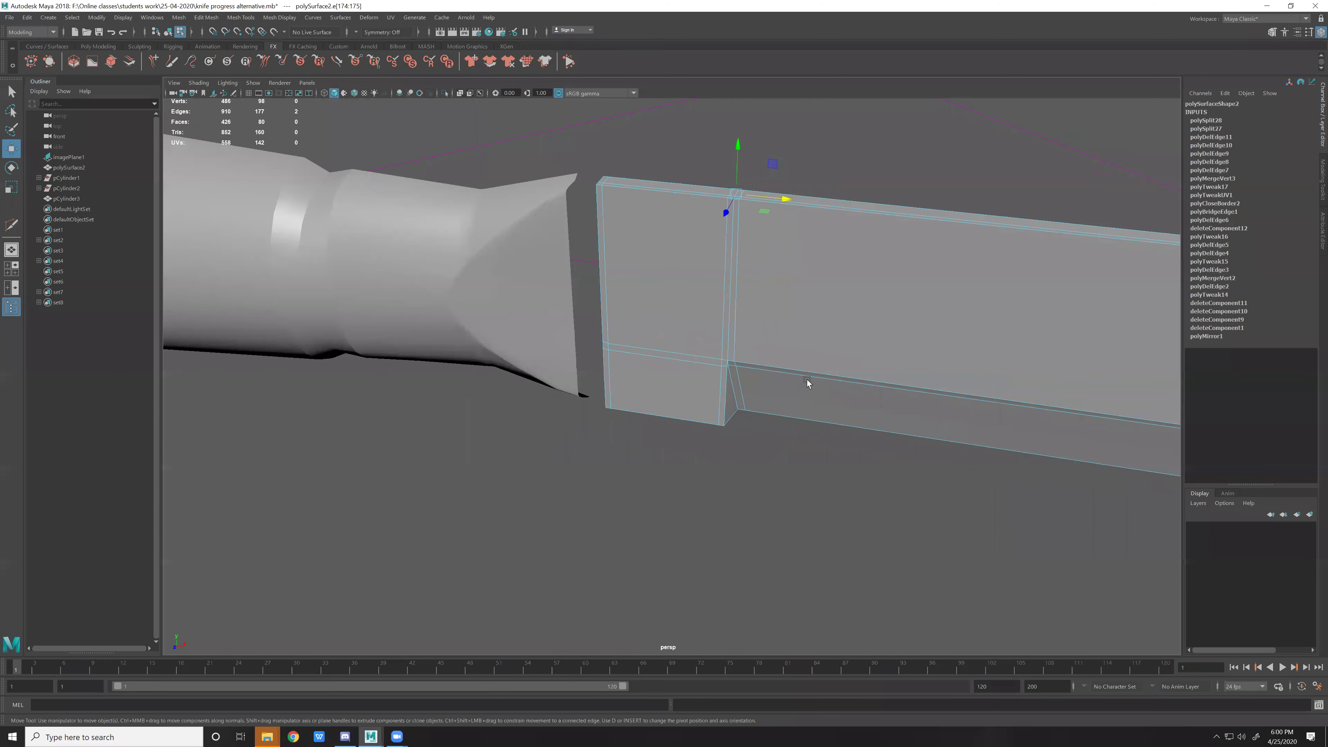
{"action": "left_click", "coordinate": [770, 548]}
{"action": "right_click_drag", "start_coordinate": [770, 547], "coordinate": [752, 491], "text": "alt"}
{"action": "left_click_drag", "start_coordinate": [752, 491], "coordinate": [711, 401], "text": "alt"}
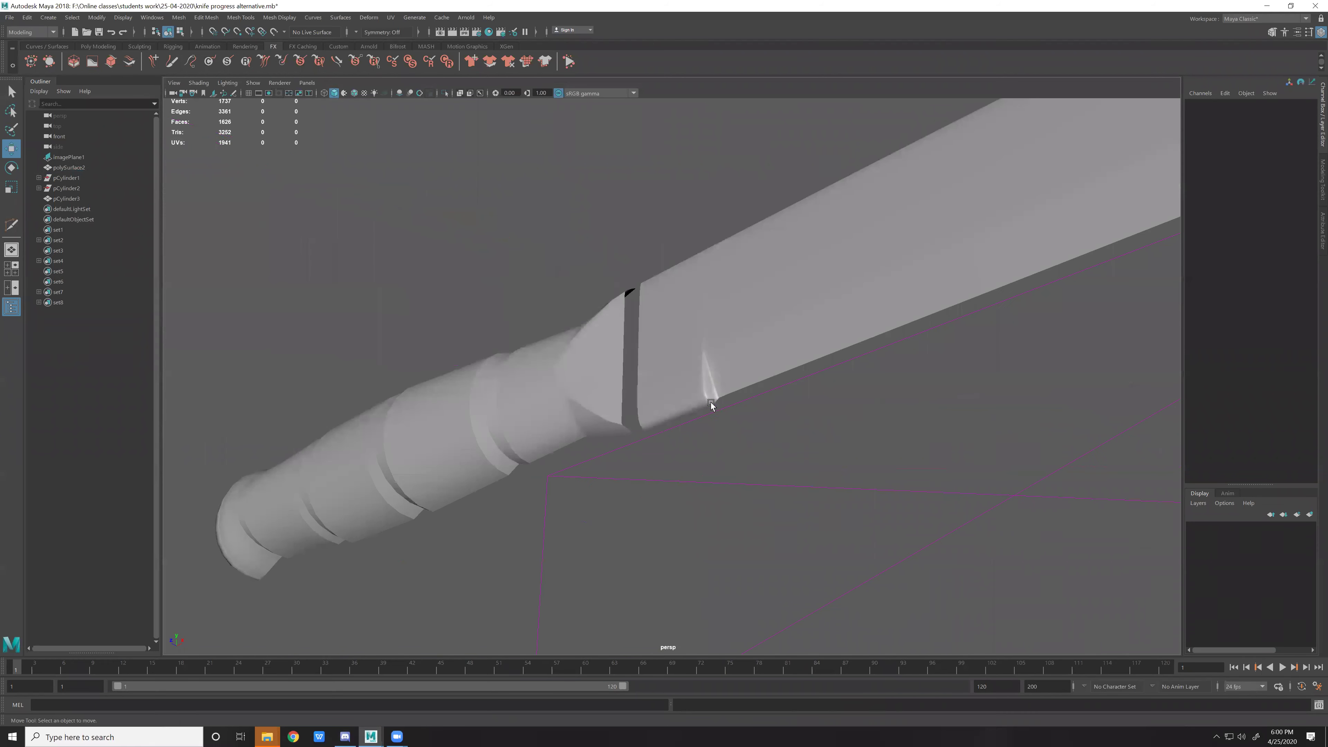
{"action": "left_click", "coordinate": [712, 401]}
{"action": "mouse_move", "coordinate": [756, 445]}
{"action": "left_mouse_down", "text": "alt"}
{"action": "mouse_move", "coordinate": [808, 395]}
{"action": "mouse_move", "coordinate": [691, 465]}
{"action": "mouse_move", "coordinate": [602, 460]}
{"action": "mouse_move", "coordinate": [762, 445]}
{"action": "mouse_move", "coordinate": [654, 339]}
{"action": "mouse_move", "coordinate": [507, 430]}
{"action": "mouse_move", "coordinate": [563, 311]}
{"action": "mouse_move", "coordinate": [611, 347]}
{"action": "left_mouse_up", "text": "alt"}
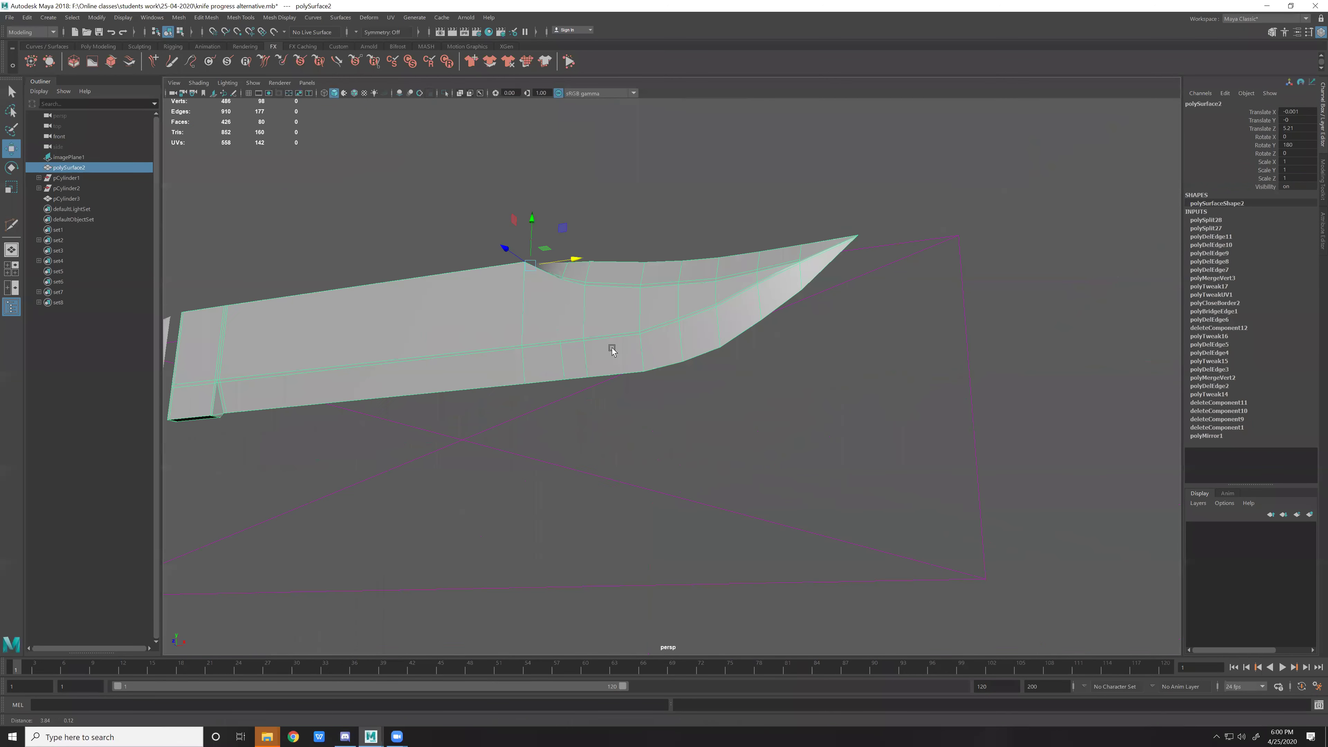
{"action": "scroll", "coordinate": [614, 327], "scroll_direction": "up", "scroll_amount": 5}
{"action": "scroll", "coordinate": [614, 327], "scroll_direction": "up", "scroll_amount": 2}
Connect the vertices on the blade's top edge with a new edge and preview it smoothed.
{"action": "key", "text": "F9"}
{"action": "left_click", "coordinate": [641, 350]}
{"action": "mouse_move", "coordinate": [673, 215]}
{"action": "right_mouse_down", "text": "shift"}
{"action": "mouse_move", "coordinate": [663, 323]}
{"action": "mouse_move", "coordinate": [654, 276]}
{"action": "right_mouse_up", "text": "shift"}
{"action": "key", "text": "F8"}
{"action": "mouse_move", "coordinate": [616, 374]}
{"action": "left_mouse_down", "text": "alt"}
{"action": "mouse_move", "coordinate": [727, 280]}
{"action": "mouse_move", "coordinate": [670, 492]}
{"action": "left_mouse_up", "text": "alt"}
{"action": "key", "text": "3"}
{"action": "mouse_move", "coordinate": [602, 445]}
{"action": "left_mouse_down", "text": "alt"}
{"action": "mouse_move", "coordinate": [739, 466]}
{"action": "mouse_move", "coordinate": [652, 454]}
{"action": "mouse_move", "coordinate": [538, 316]}
{"action": "mouse_move", "coordinate": [790, 314]}
{"action": "mouse_move", "coordinate": [942, 269]}
{"action": "left_mouse_up", "text": "alt"}
Select faces toward the blade tip, try scaling them, then undo the scale.
{"action": "key", "text": "F11"}
{"action": "key", "text": "1"}
{"action": "key", "text": "r"}
{"action": "mouse_move", "coordinate": [754, 280]}
{"action": "left_mouse_down"}
{"action": "mouse_move", "coordinate": [739, 283]}
{"action": "mouse_move", "coordinate": [752, 255]}
{"action": "left_mouse_up"}
{"action": "key", "text": "ctrl+z"}
{"action": "key", "text": "ctrl+z"}
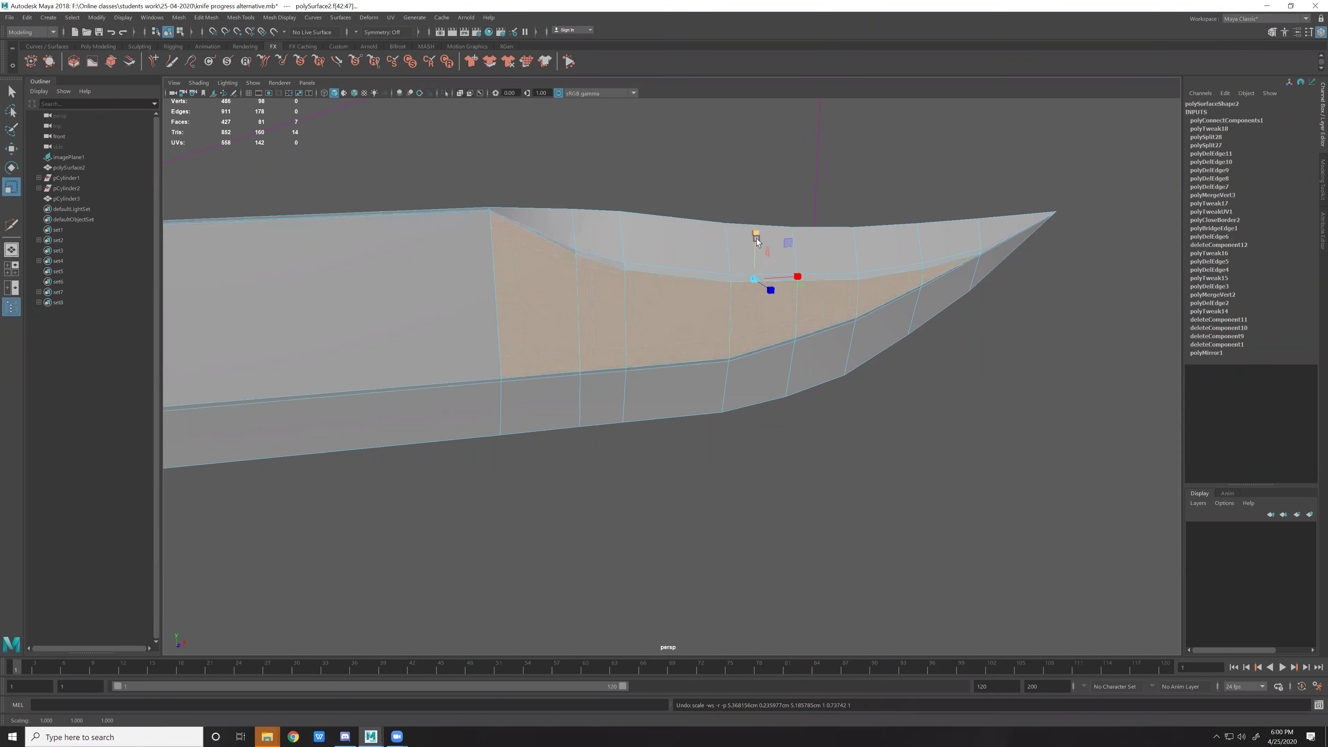
{"action": "left_click_drag", "start_coordinate": [866, 315], "coordinate": [753, 355], "text": "alt"}
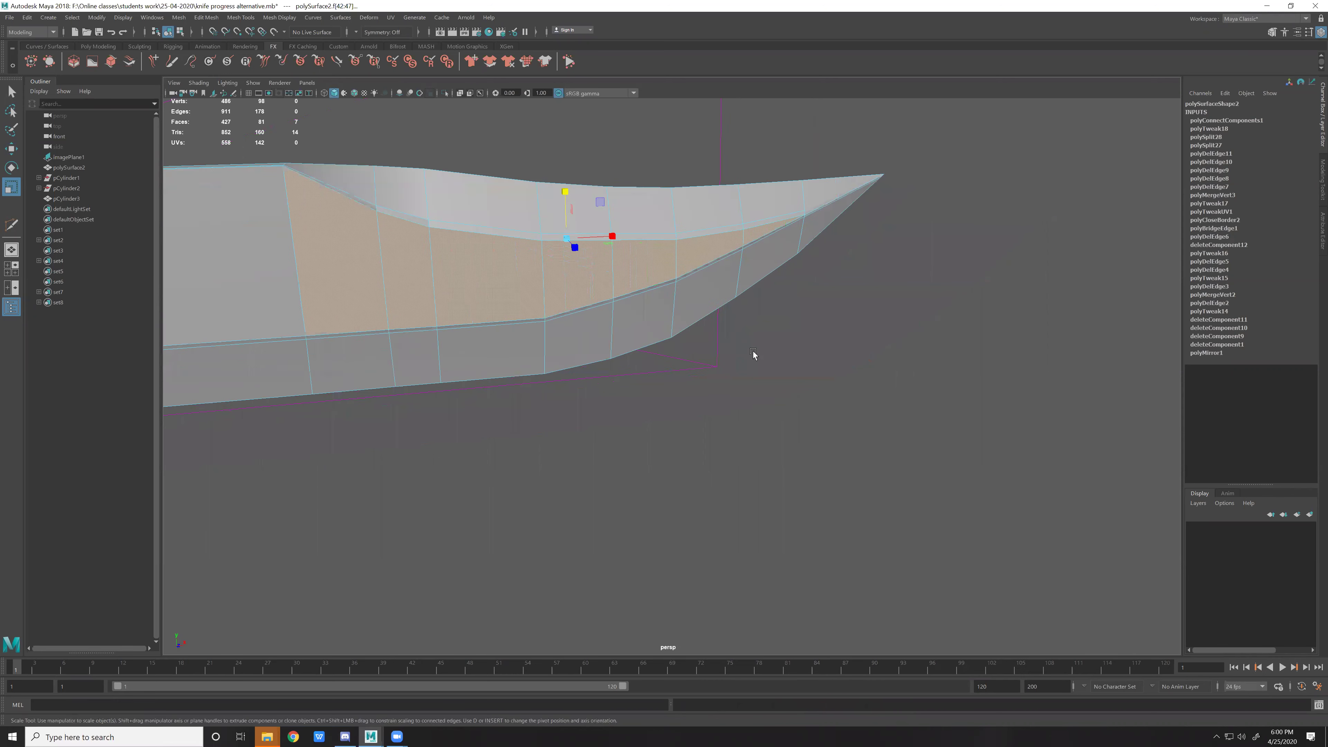
{"action": "key", "text": "3"}
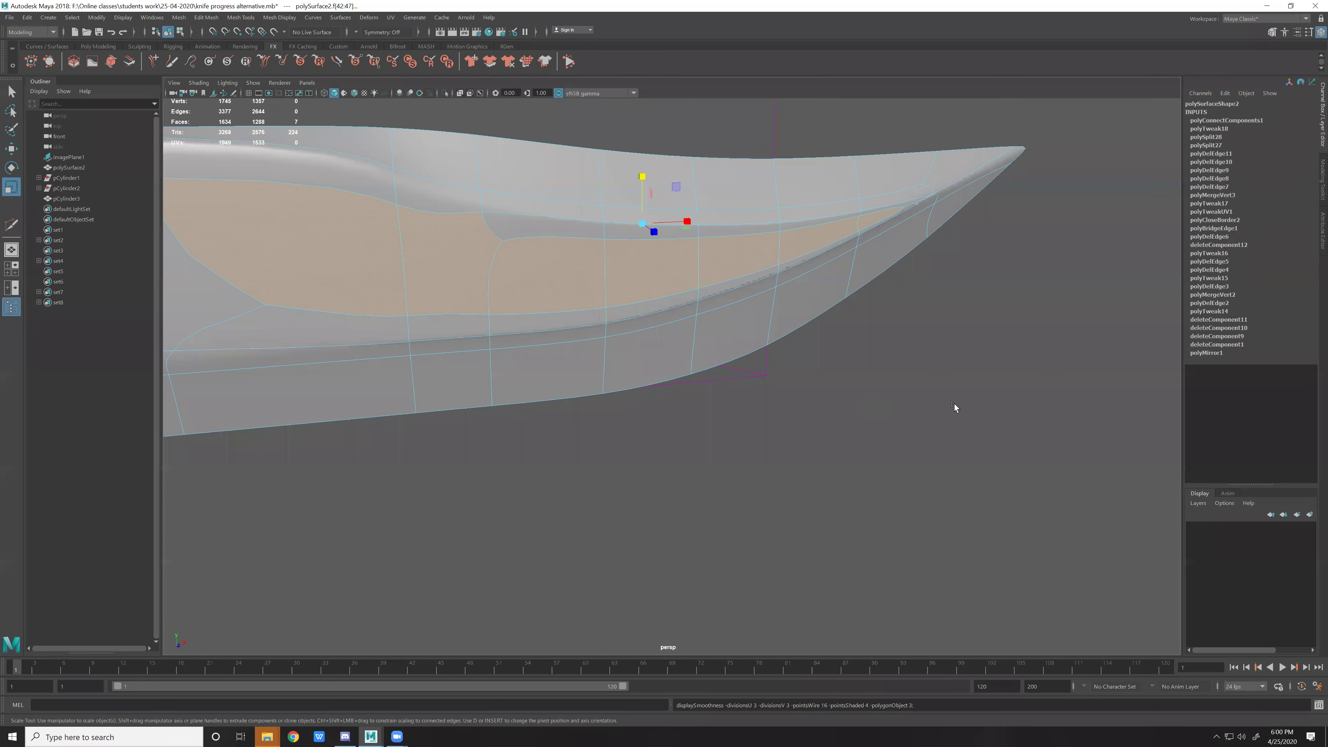
Select the edge loops around the tip, try scaling and moving them, then undo and reselect the knife.
{"action": "key", "text": "F10"}
{"action": "double_click", "coordinate": [592, 242]}
{"action": "double_click", "coordinate": [887, 210], "text": "shift"}
{"action": "double_click", "coordinate": [790, 257], "text": "shift"}
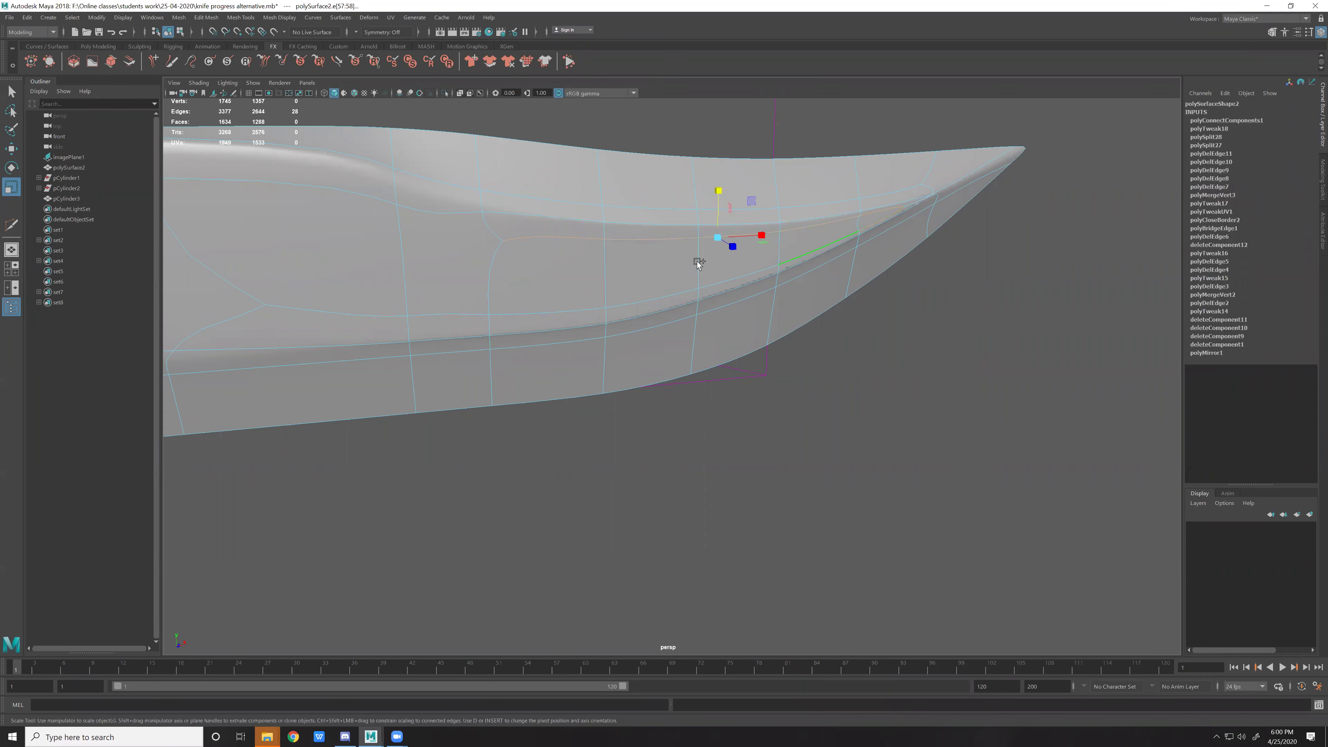
{"action": "double_click", "coordinate": [347, 309], "text": "shift"}
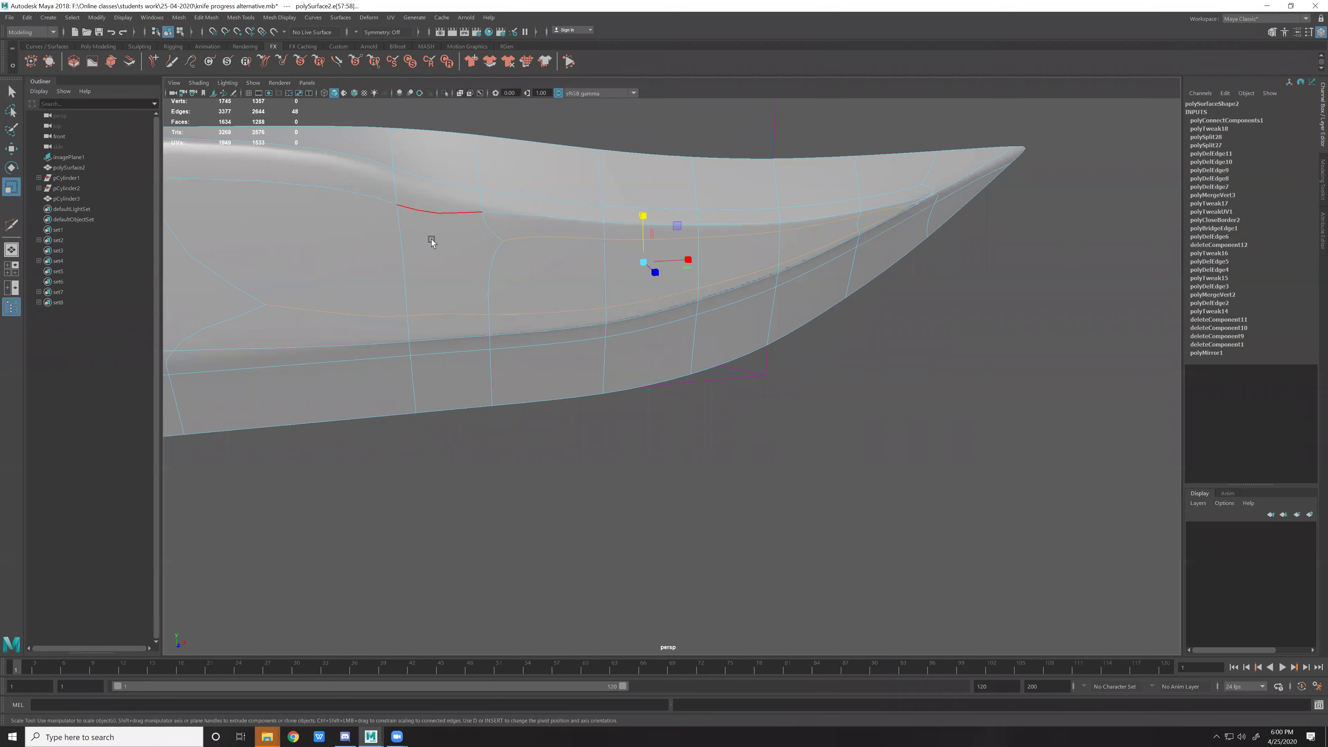
{"action": "key", "text": "1"}
{"action": "middle_click_drag", "start_coordinate": [430, 237], "coordinate": [716, 273], "text": "alt"}
{"action": "mouse_move", "coordinate": [795, 232]}
{"action": "left_mouse_down"}
{"action": "mouse_move", "coordinate": [827, 255]}
{"action": "mouse_move", "coordinate": [816, 277]}
{"action": "left_mouse_up"}
{"action": "key", "text": "w"}
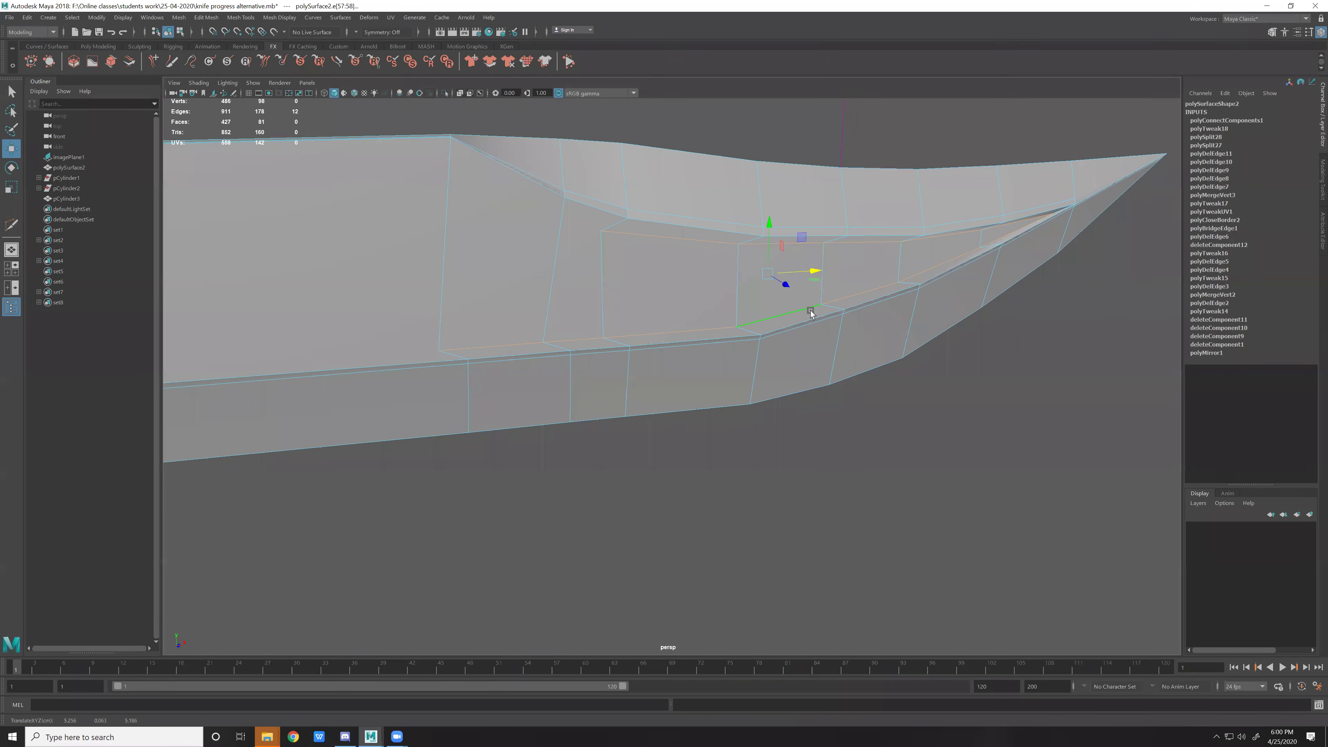
{"action": "key", "text": "ctrl+z"}
{"action": "key", "text": "ctrl+z"}
{"action": "right_click_drag", "start_coordinate": [730, 339], "coordinate": [860, 308]}
{"action": "left_click", "coordinate": [818, 421]}
{"action": "left_click", "coordinate": [696, 393]}
Turn on smooth preview and orbit around the knife to inspect the curved blade and tip.
{"action": "key", "text": "3"}
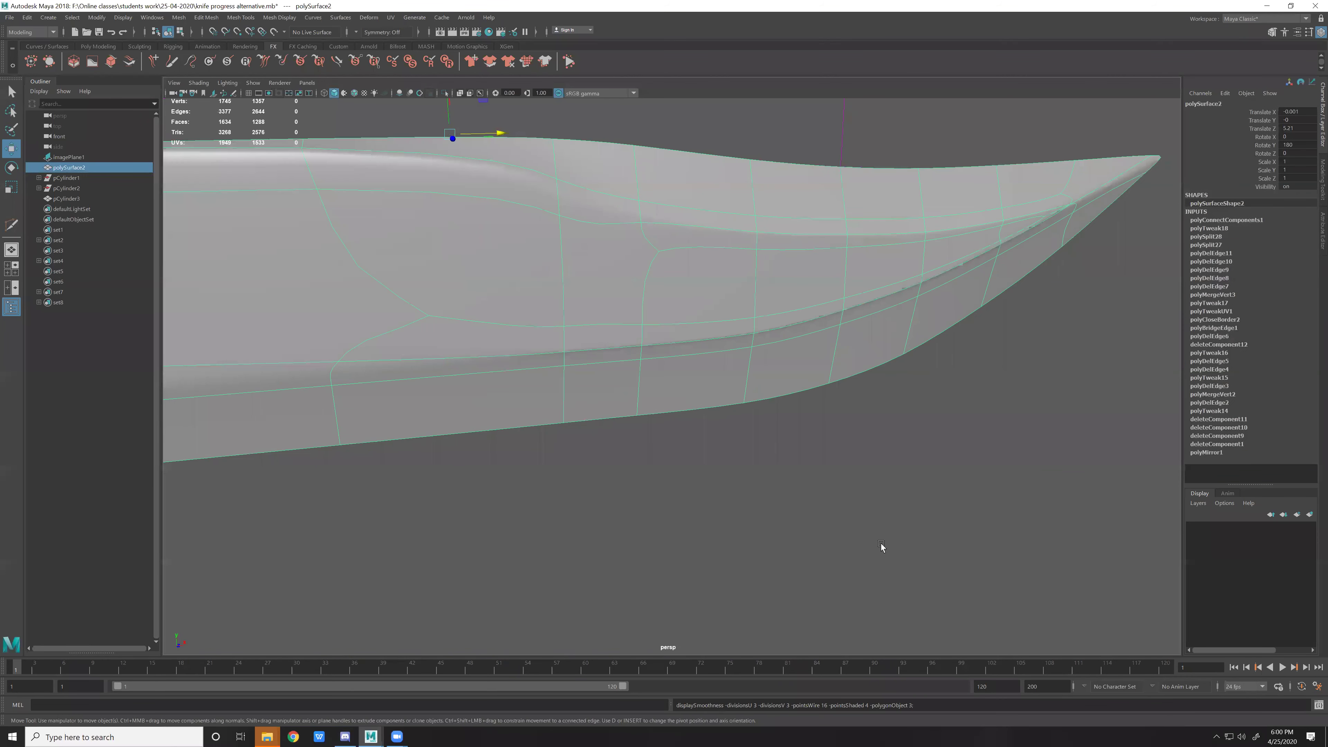
{"action": "left_click", "coordinate": [881, 543]}
{"action": "scroll", "coordinate": [591, 371], "scroll_direction": "down", "scroll_amount": 5}
{"action": "left_click_drag", "start_coordinate": [591, 372], "coordinate": [558, 367], "text": "alt"}
{"action": "scroll", "coordinate": [817, 476], "scroll_direction": "up", "scroll_amount": 5}
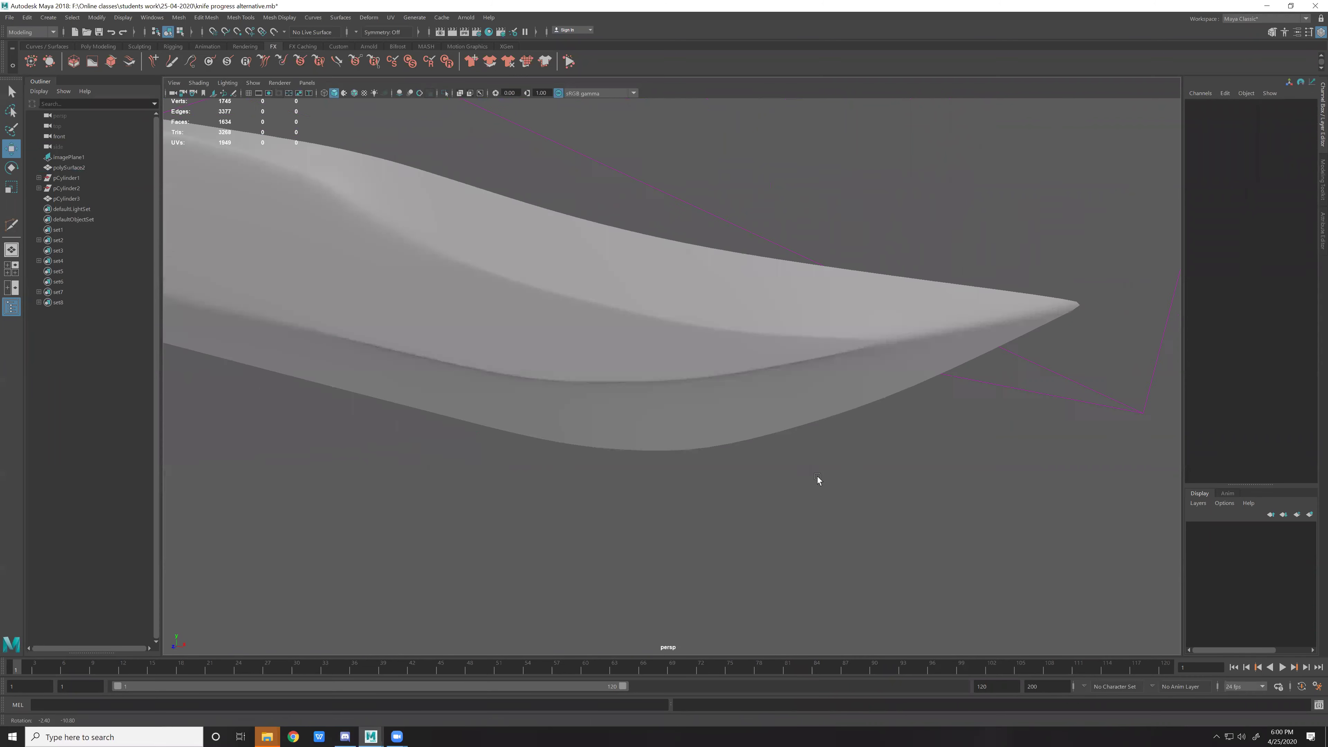
{"action": "scroll", "coordinate": [817, 477], "scroll_direction": "up", "scroll_amount": 5}
{"action": "left_click_drag", "start_coordinate": [793, 226], "coordinate": [714, 380], "text": "alt"}
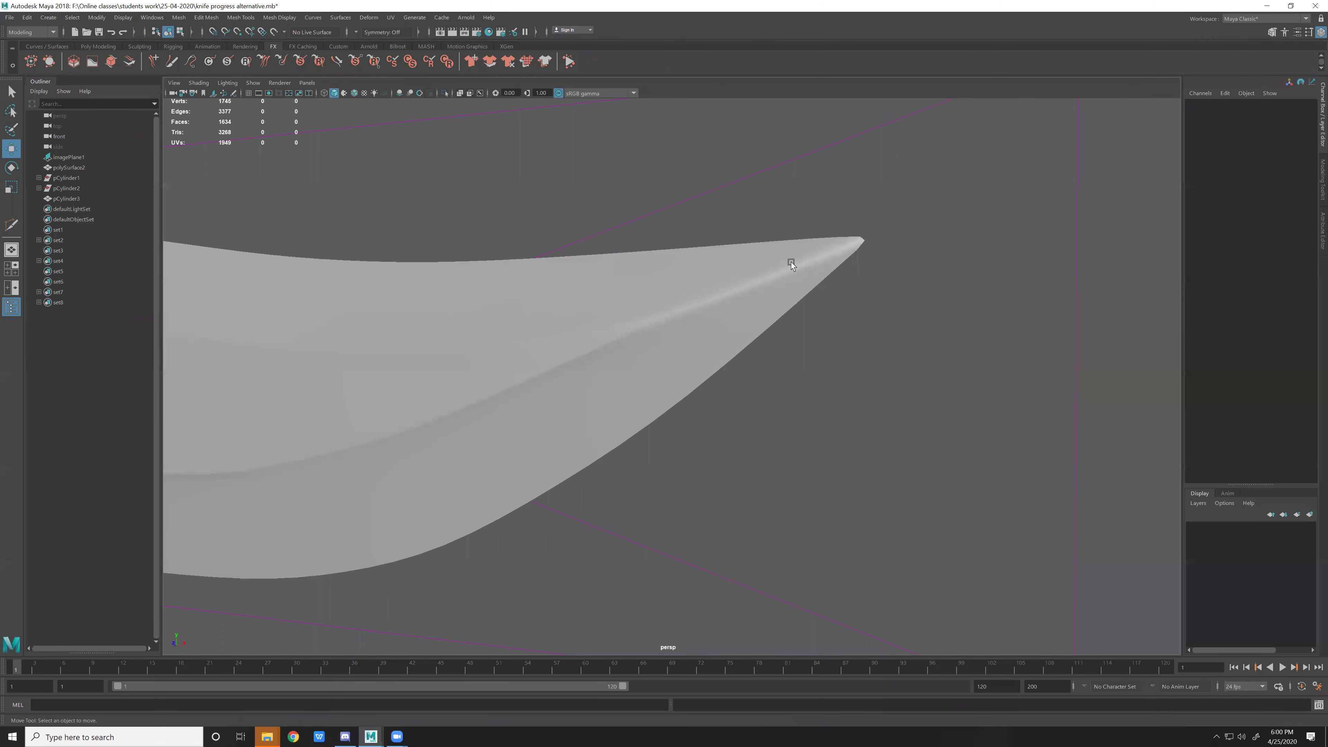
{"action": "mouse_move", "coordinate": [524, 378]}
{"action": "left_mouse_down", "text": "alt"}
{"action": "mouse_move", "coordinate": [790, 345]}
{"action": "mouse_move", "coordinate": [594, 417]}
{"action": "mouse_move", "coordinate": [841, 388]}
{"action": "left_mouse_up", "text": "alt"}
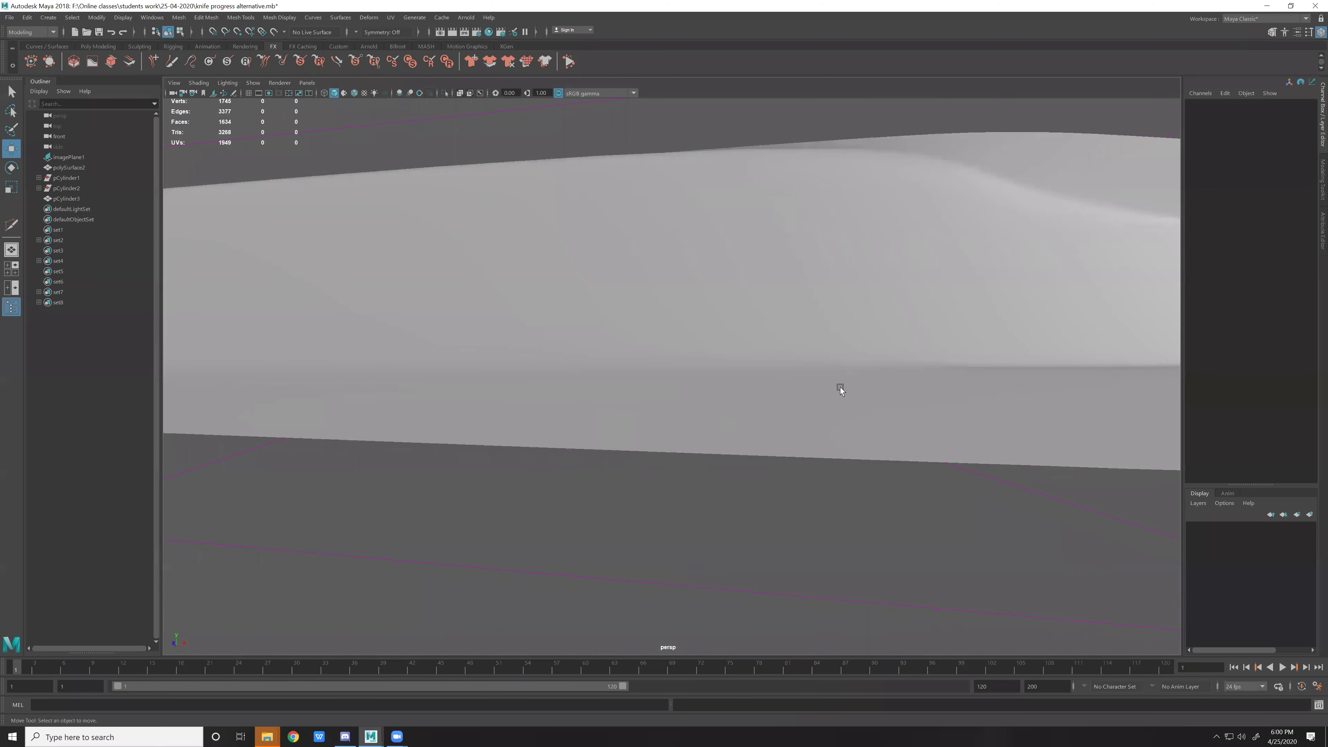
{"action": "scroll", "coordinate": [763, 334], "scroll_direction": "down", "scroll_amount": 5}
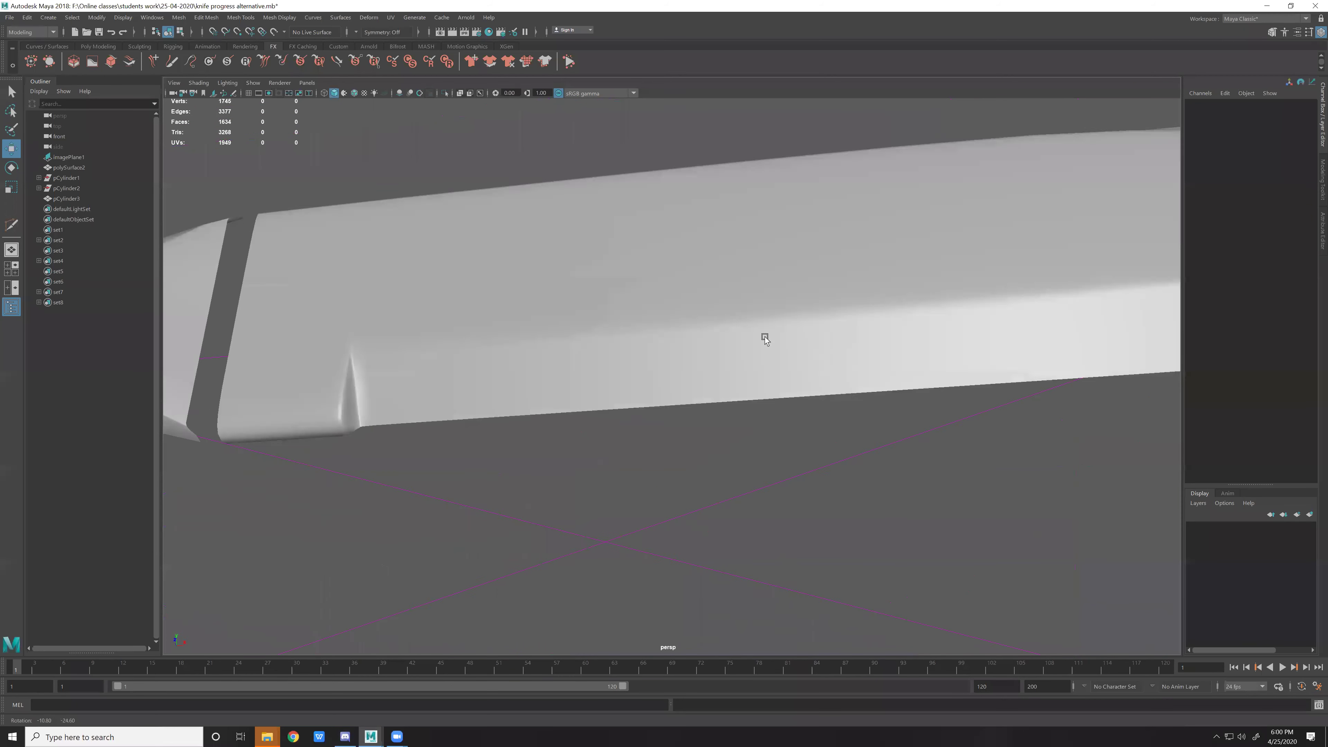
{"action": "scroll", "coordinate": [685, 371], "scroll_direction": "up", "scroll_amount": 5}
{"action": "mouse_move", "coordinate": [685, 371]}
{"action": "left_mouse_down", "text": "alt"}
{"action": "mouse_move", "coordinate": [774, 377]}
{"action": "mouse_move", "coordinate": [891, 316]}
{"action": "mouse_move", "coordinate": [880, 334]}
{"action": "mouse_move", "coordinate": [925, 332]}
{"action": "left_mouse_up", "text": "alt"}
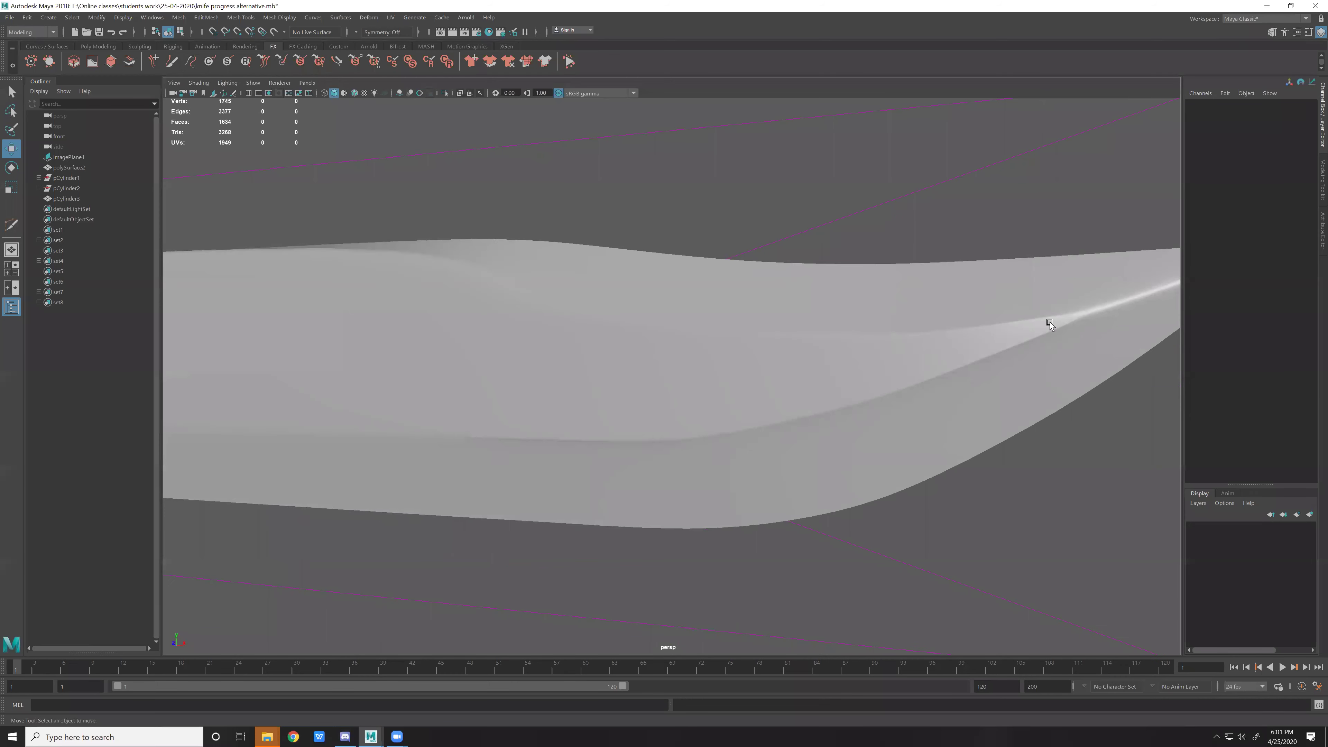
{"action": "mouse_move", "coordinate": [662, 341]}
{"action": "left_mouse_down", "text": "alt"}
{"action": "mouse_move", "coordinate": [648, 370]}
{"action": "mouse_move", "coordinate": [905, 454]}
{"action": "mouse_move", "coordinate": [1175, 476]}
{"action": "mouse_move", "coordinate": [771, 431]}
{"action": "left_mouse_up", "text": "alt"}
{"action": "left_click", "coordinate": [772, 431]}
Compare the blade's low-poly cage against the smoothed preview while panning across it.
{"action": "key", "text": "1"}
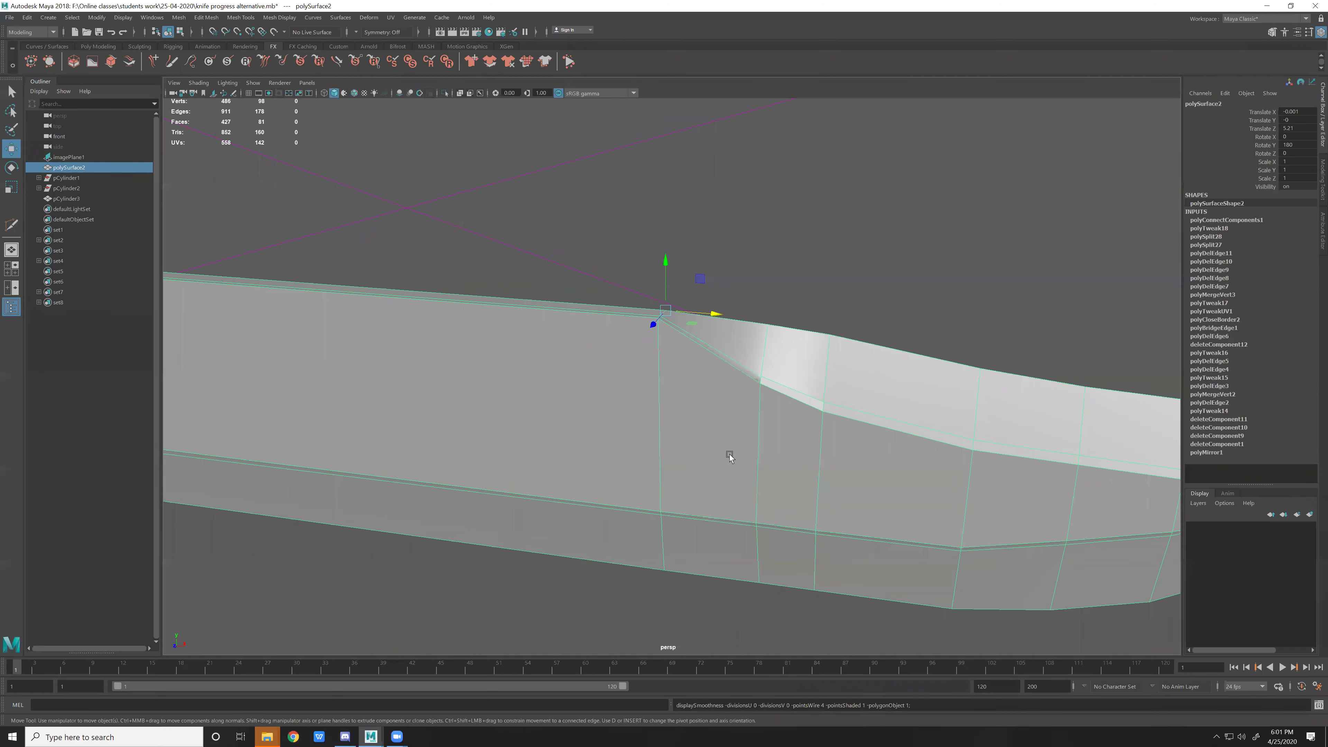
{"action": "left_click_drag", "start_coordinate": [824, 550], "coordinate": [1077, 382], "text": "alt"}
{"action": "mouse_move", "coordinate": [569, 522]}
{"action": "left_mouse_down", "text": "alt"}
{"action": "mouse_move", "coordinate": [890, 385]}
{"action": "mouse_move", "coordinate": [754, 390]}
{"action": "left_mouse_up", "text": "alt"}
{"action": "key", "text": "3"}
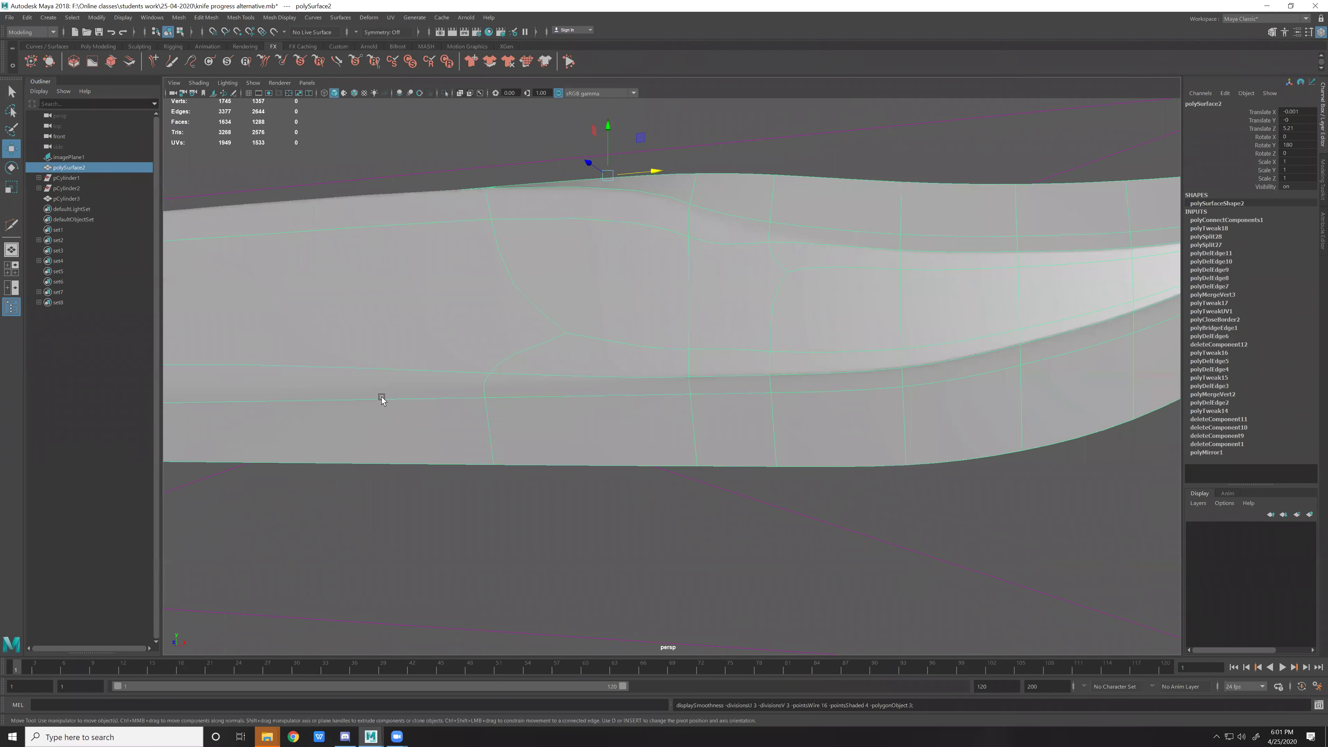
{"action": "key", "text": "1"}
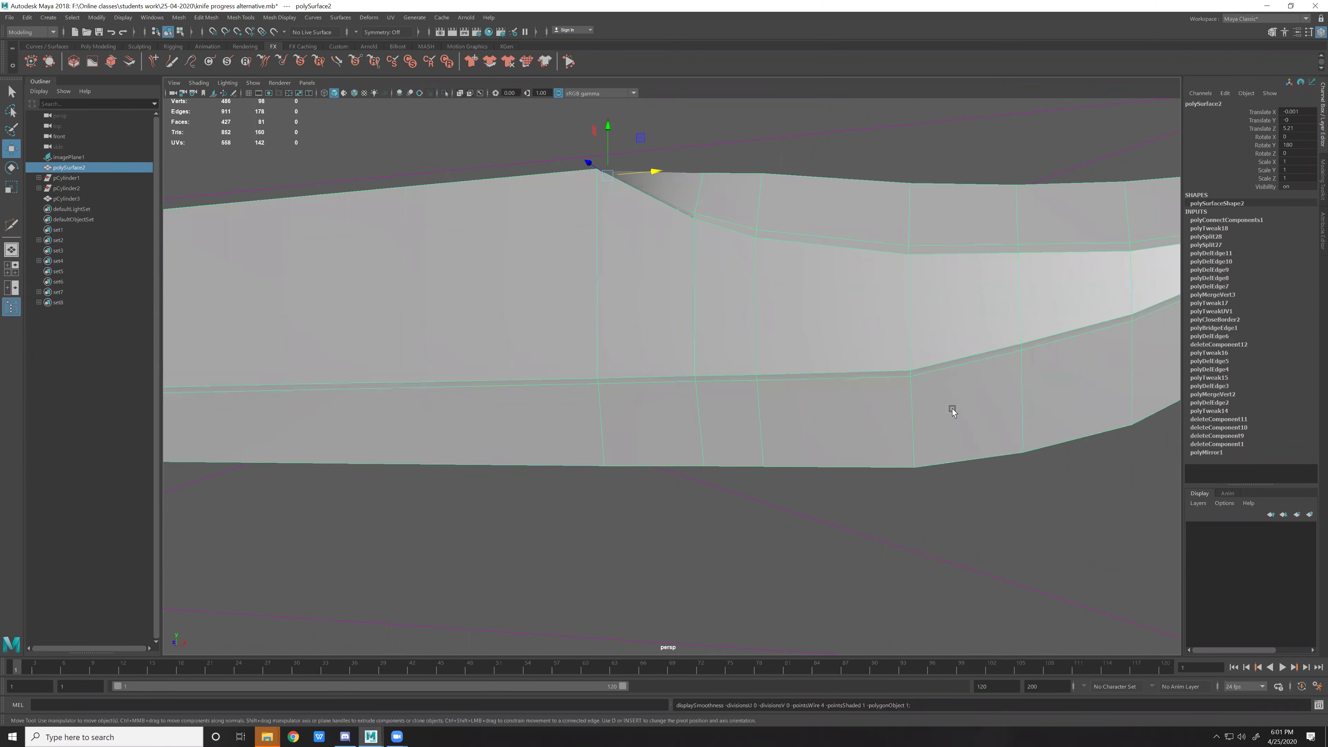
{"action": "middle_click_drag", "start_coordinate": [764, 417], "coordinate": [827, 344], "text": "alt"}
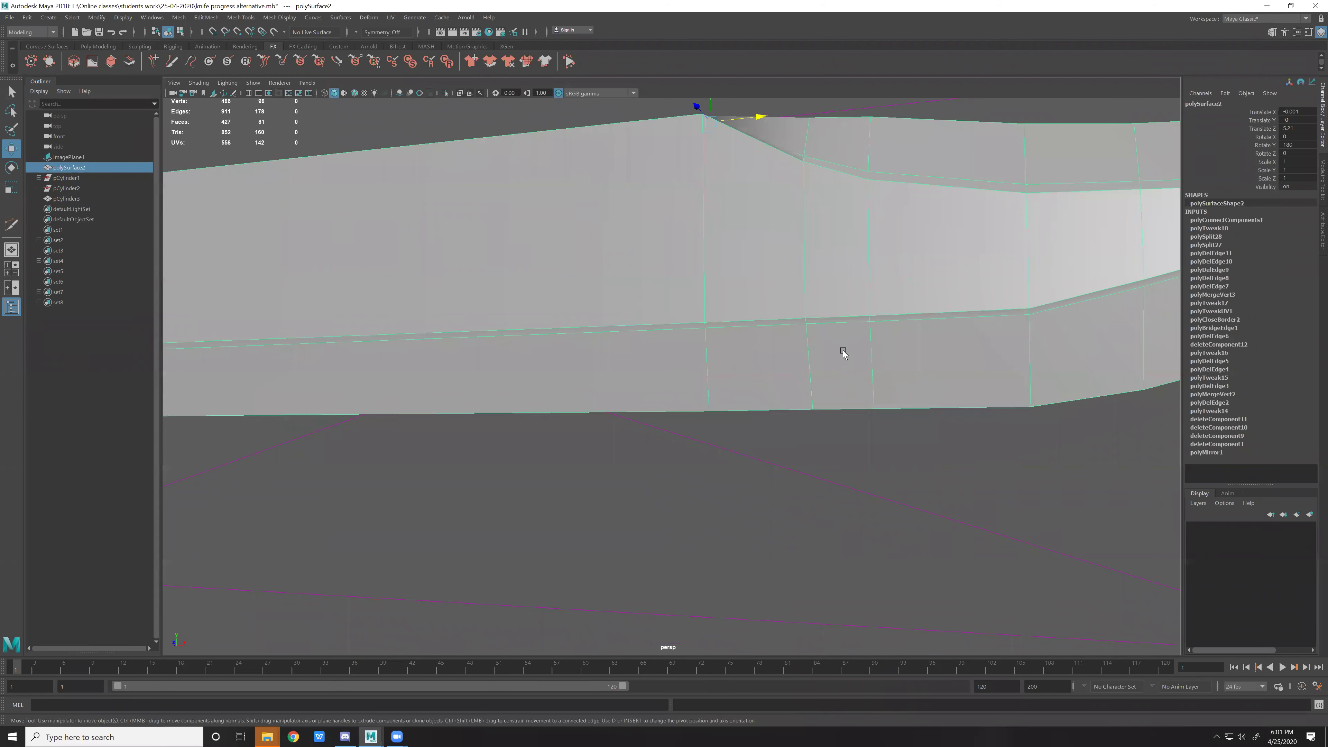
{"action": "middle_click_drag", "start_coordinate": [996, 319], "coordinate": [941, 387], "text": "alt"}
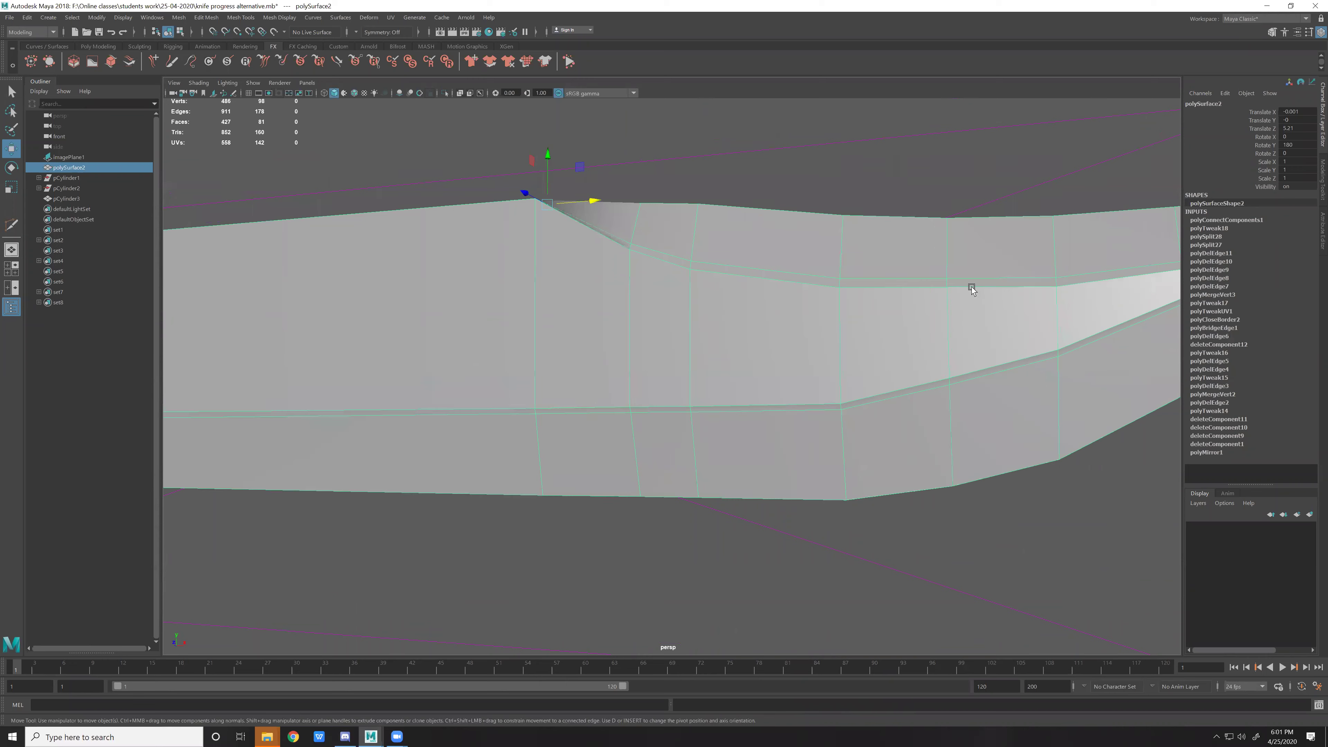
{"action": "key", "text": "3"}
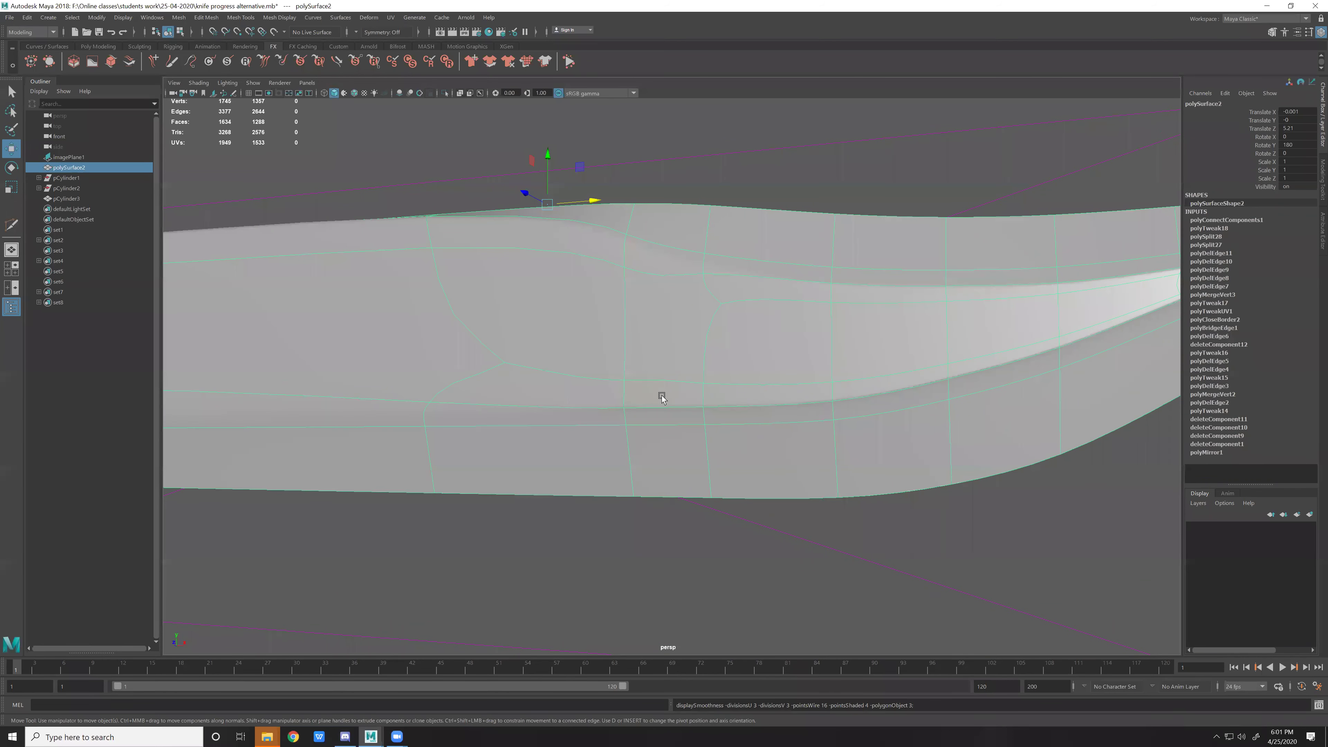
{"action": "key", "text": "F10"}
Pick edges along the blade's bevel and lay the blade horizontal in view.
{"action": "left_click", "coordinate": [771, 382]}
{"action": "left_click", "coordinate": [511, 381], "text": "shift"}
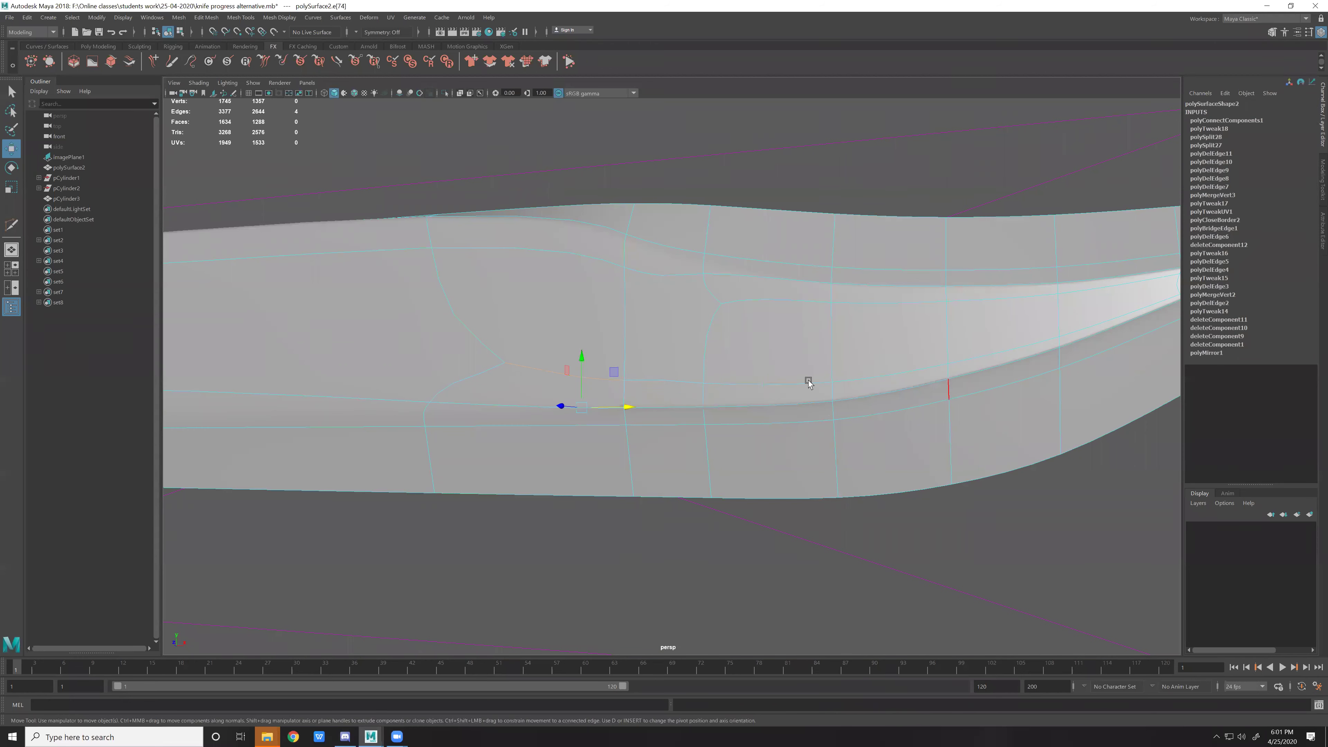
{"action": "left_click", "coordinate": [665, 386], "text": "shift"}
{"action": "left_click", "coordinate": [763, 380], "text": "shift"}
{"action": "left_click", "coordinate": [978, 362], "text": "shift"}
{"action": "left_click", "coordinate": [1070, 334], "text": "shift"}
{"action": "key", "text": "1"}
{"action": "key", "text": "3"}
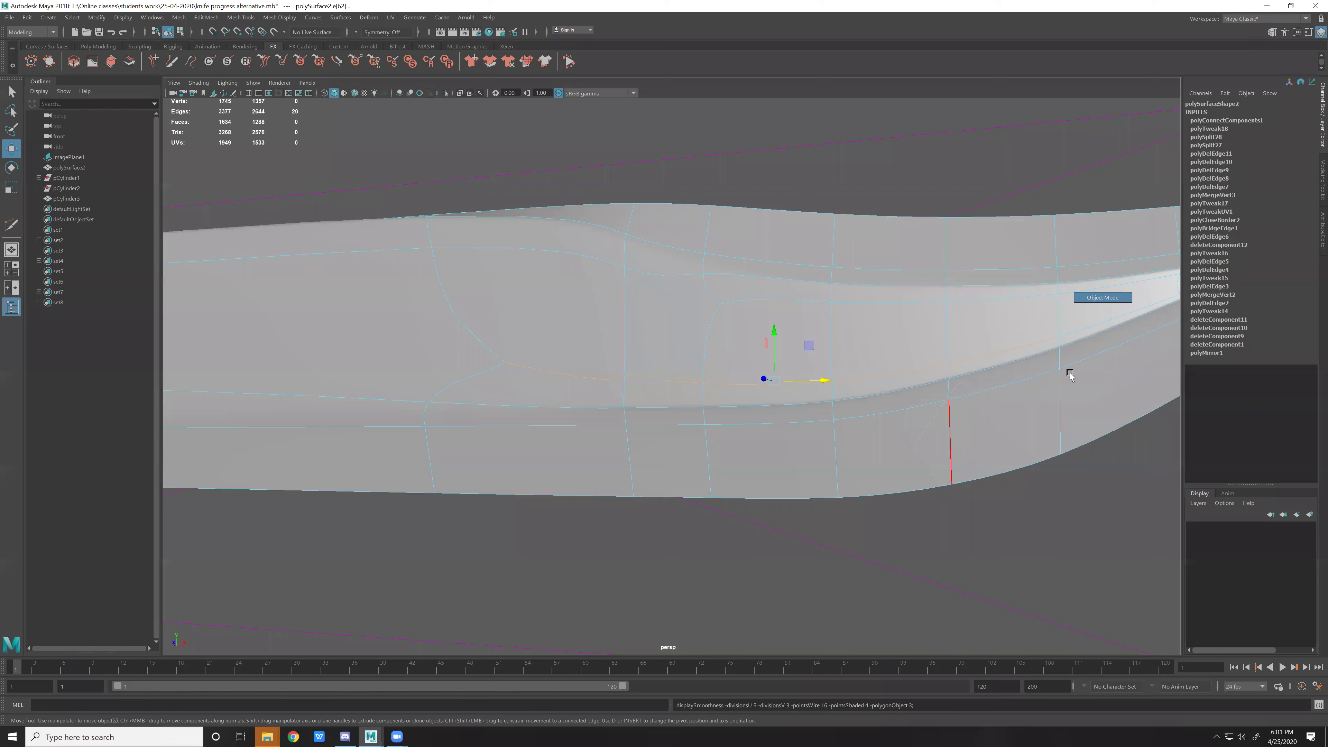
{"action": "scroll", "coordinate": [980, 515], "scroll_direction": "down", "scroll_amount": 5}
{"action": "mouse_move", "coordinate": [844, 408]}
{"action": "left_mouse_down", "text": "alt"}
{"action": "mouse_move", "coordinate": [884, 398]}
{"action": "mouse_move", "coordinate": [829, 353]}
{"action": "mouse_move", "coordinate": [1002, 528]}
{"action": "left_mouse_up", "text": "alt"}
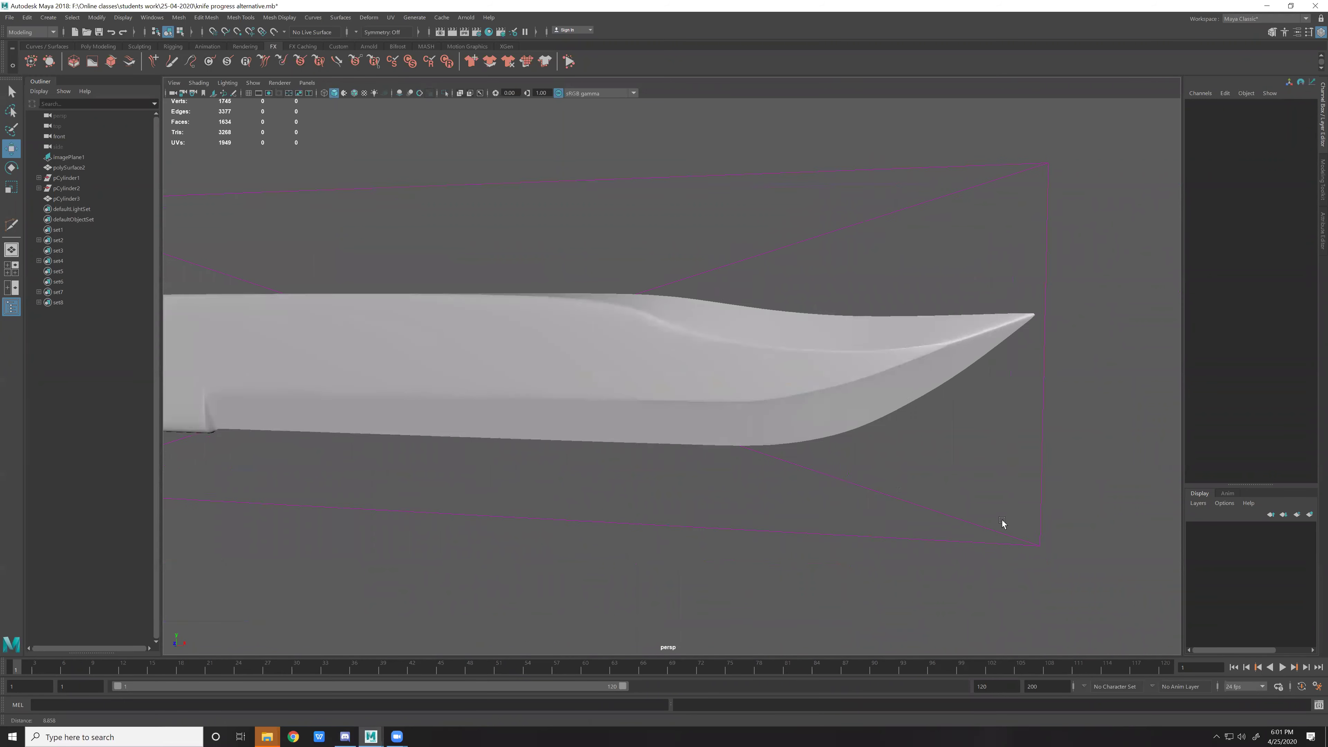
{"action": "scroll", "coordinate": [862, 411], "scroll_direction": "up", "scroll_amount": 3}
Select the full bevel edge loop and scale it to 0.882 in Y.
{"action": "left_click", "coordinate": [862, 410]}
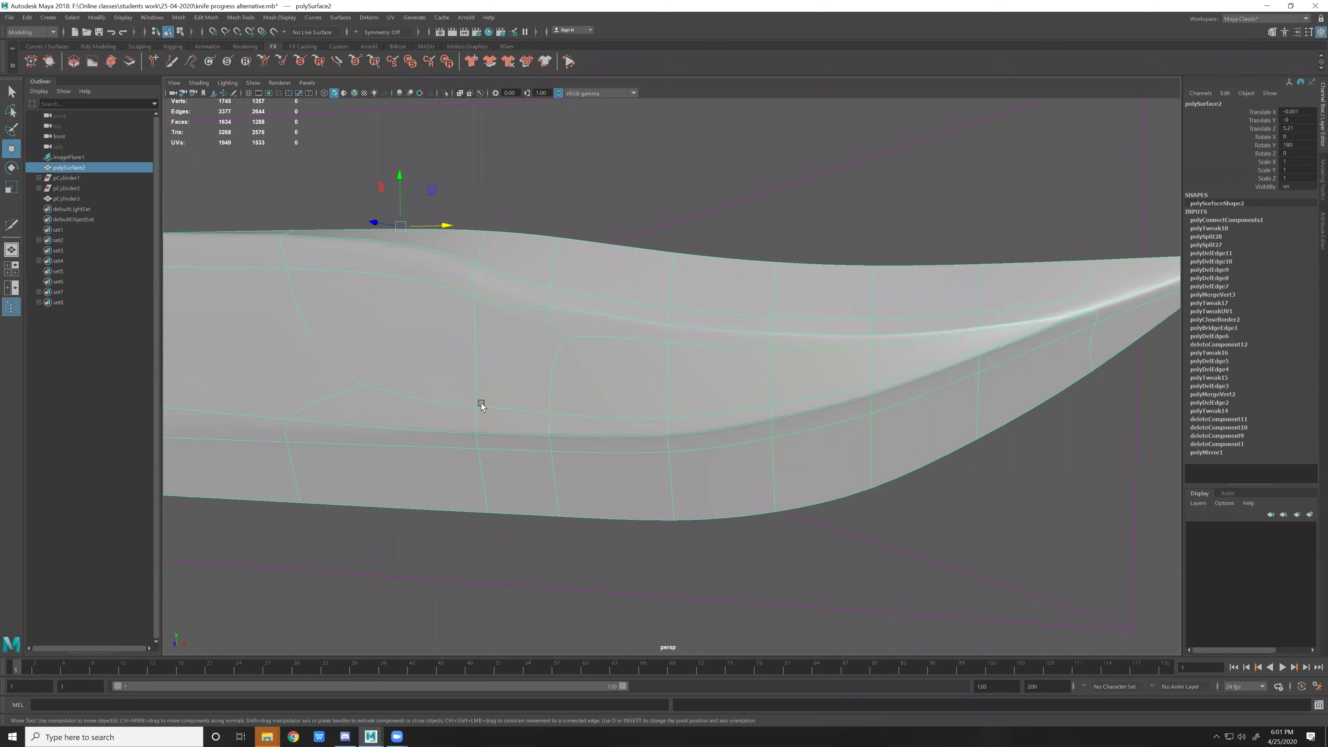
{"action": "key", "text": "F10"}
{"action": "left_click", "coordinate": [419, 396]}
{"action": "left_click", "coordinate": [1010, 340], "text": "shift"}
{"action": "double_click", "coordinate": [1009, 340], "text": "shift"}
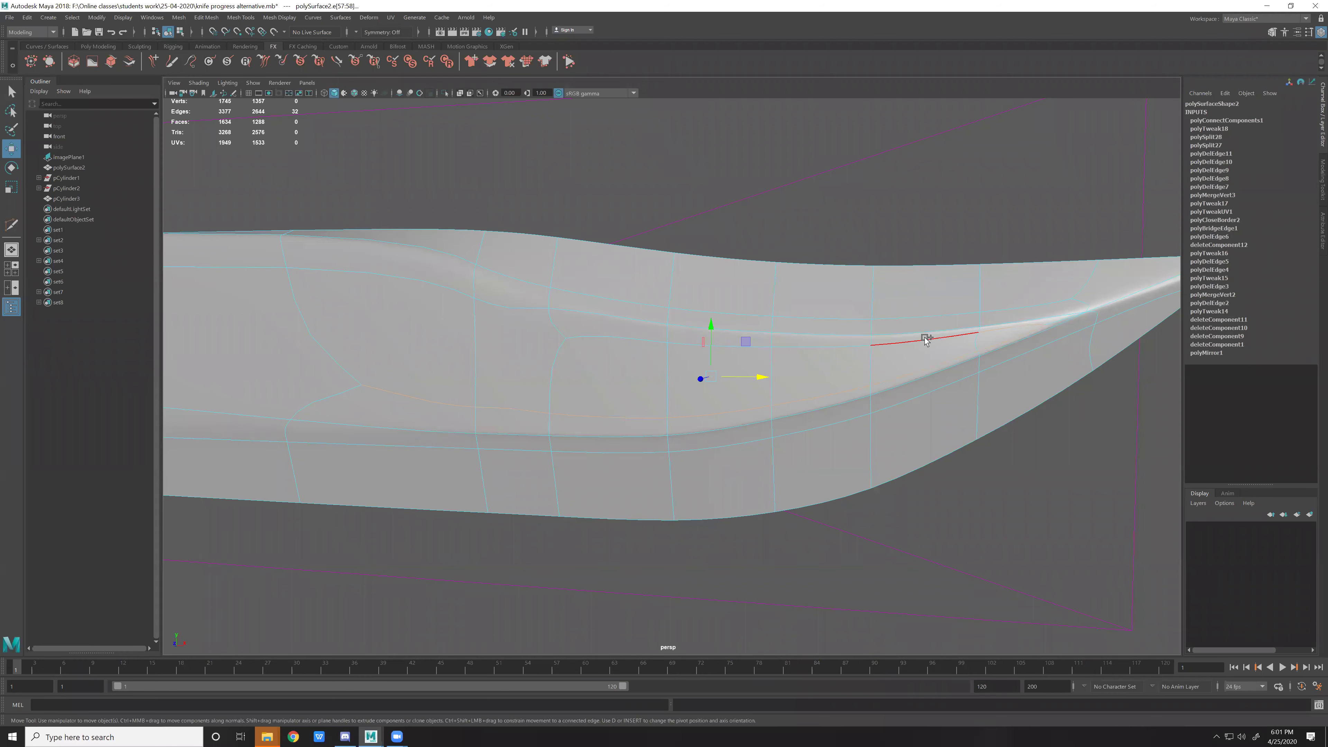
{"action": "right_click_drag", "start_coordinate": [649, 344], "coordinate": [965, 435], "text": "alt"}
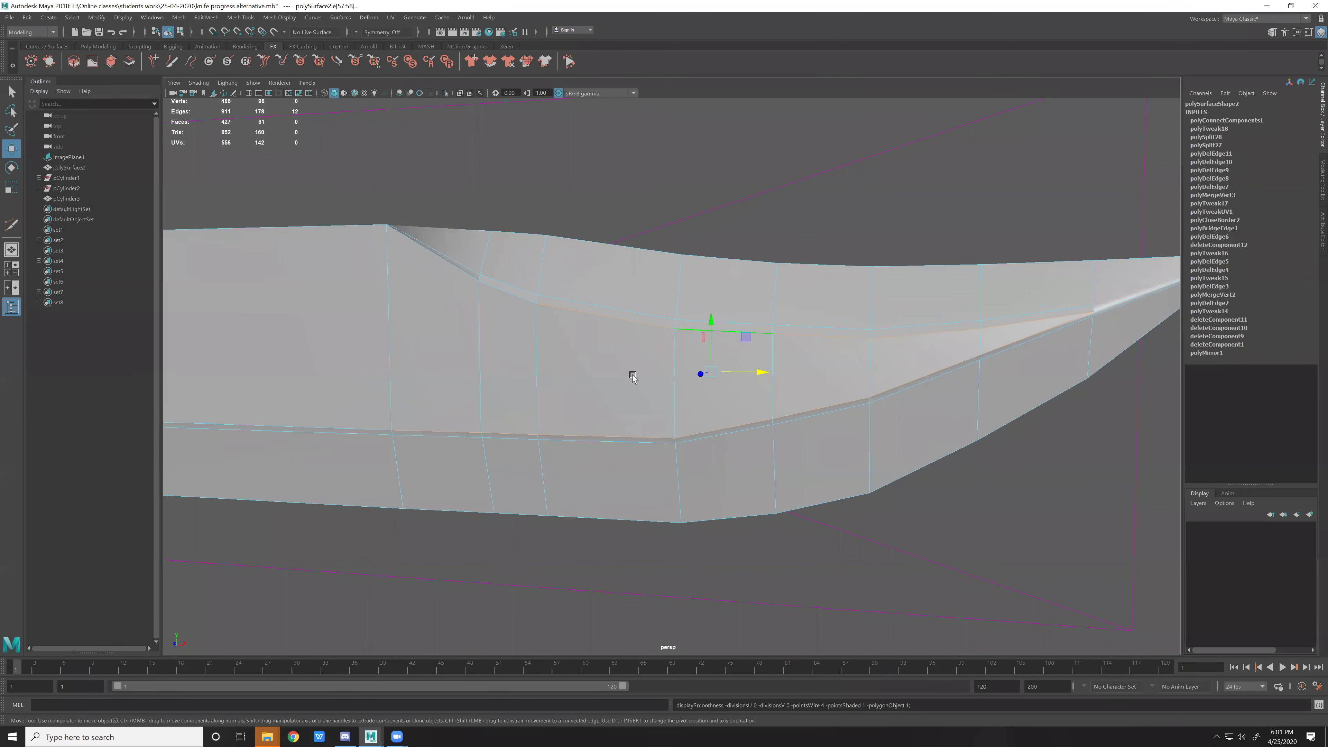
{"action": "key", "text": "r"}
{"action": "left_click_drag", "start_coordinate": [558, 367], "coordinate": [558, 378]}
Remove the edge loop near the tip and preview the blade smoothed.
{"action": "key", "text": "w"}
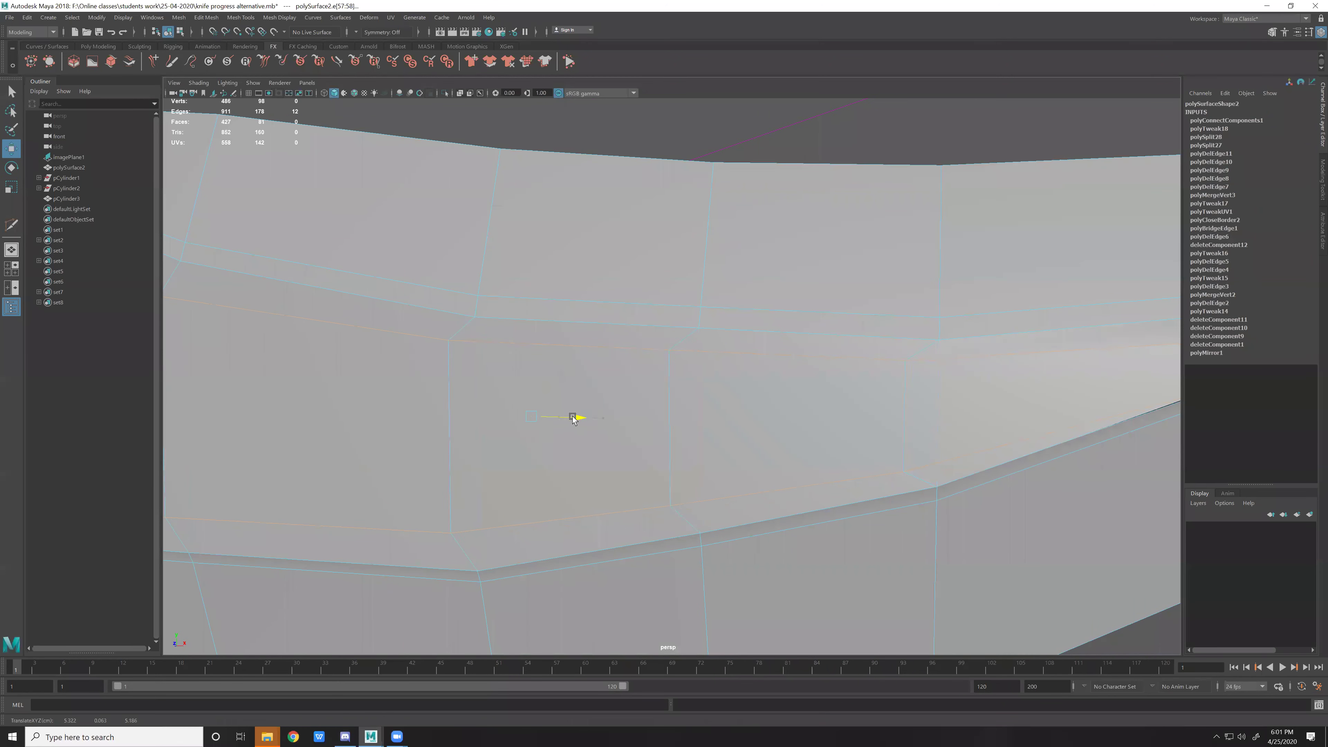
{"action": "scroll", "coordinate": [855, 393], "scroll_direction": "down", "scroll_amount": 3}
{"action": "scroll", "coordinate": [935, 384], "scroll_direction": "down", "scroll_amount": 2}
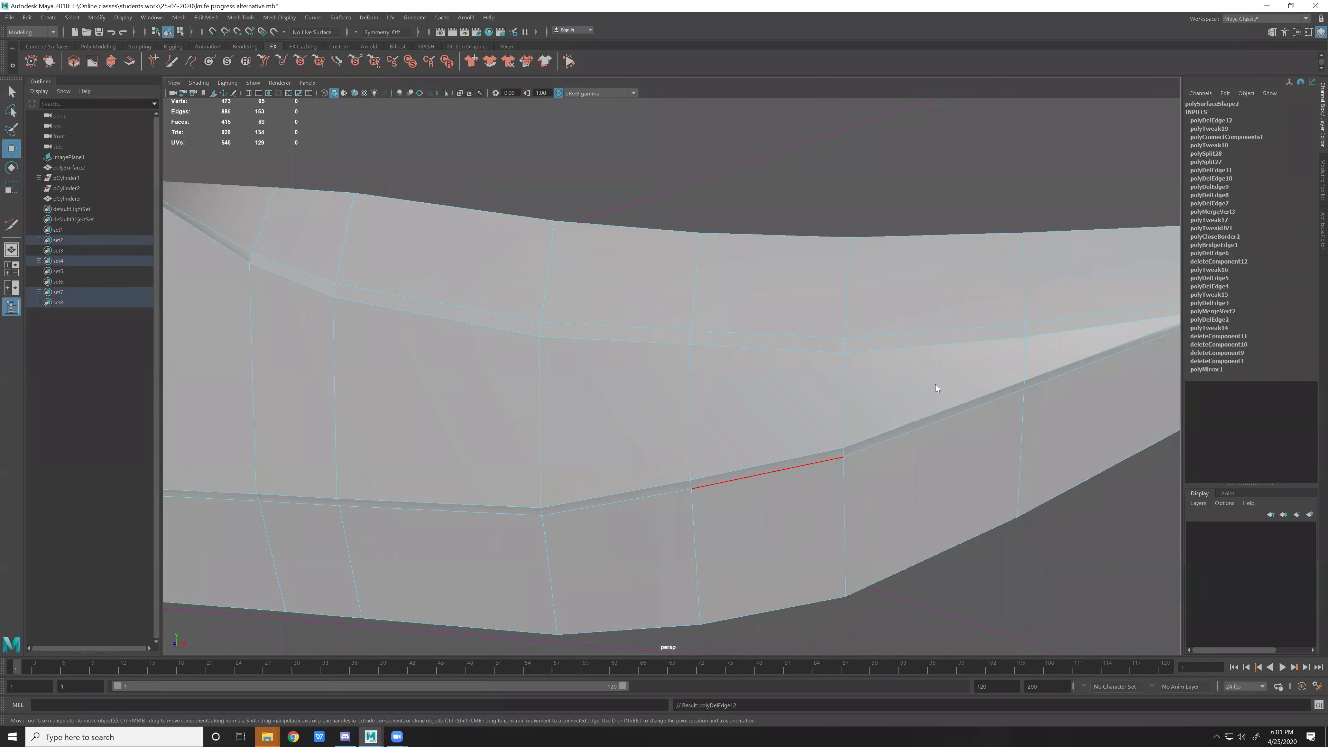
{"action": "key", "text": "F8"}
{"action": "key", "text": "3"}
{"action": "scroll", "coordinate": [896, 510], "scroll_direction": "down", "scroll_amount": 3}
{"action": "scroll", "coordinate": [670, 437], "scroll_direction": "down", "scroll_amount": 2}
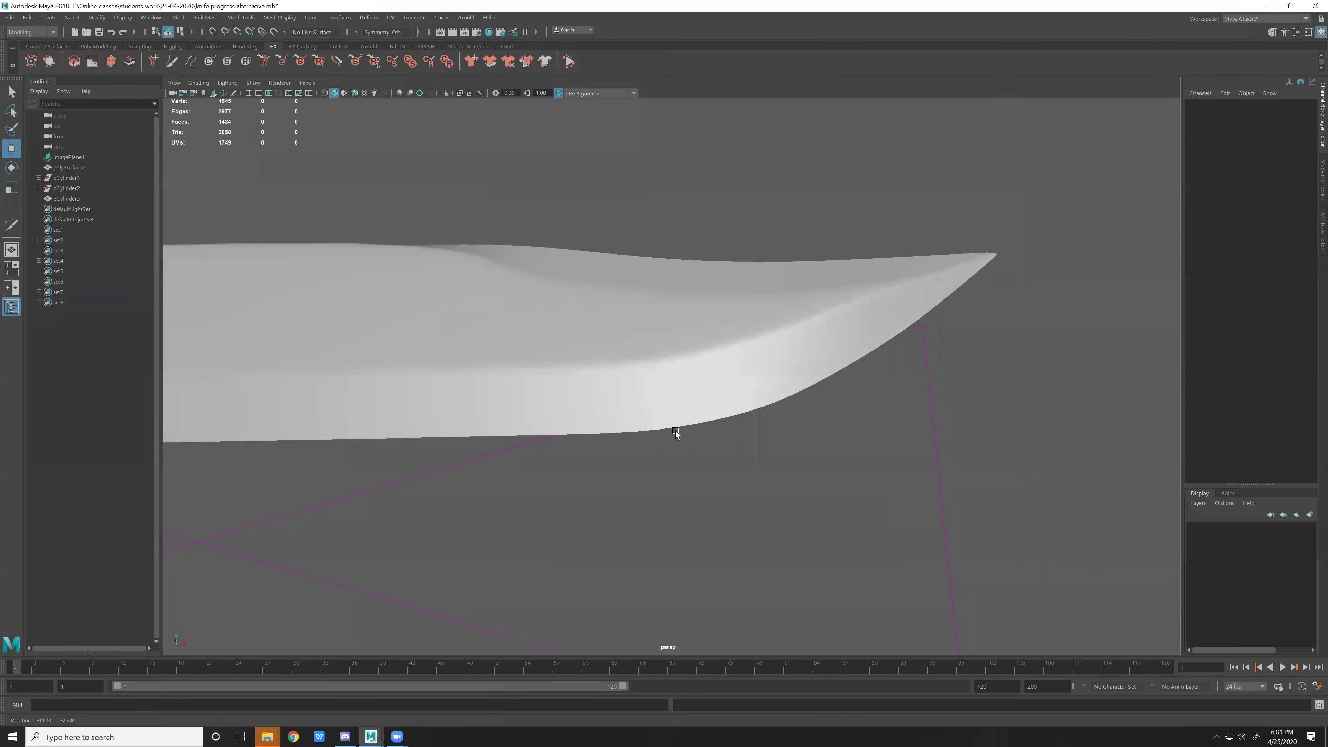
Undo twice to restore the previously deleted edge loop on the blade.
{"action": "left_click_drag", "start_coordinate": [671, 437], "coordinate": [595, 434], "text": "alt"}
{"action": "left_click_drag", "start_coordinate": [712, 409], "coordinate": [809, 377], "text": "alt"}
{"action": "key", "text": "ctrl+z"}
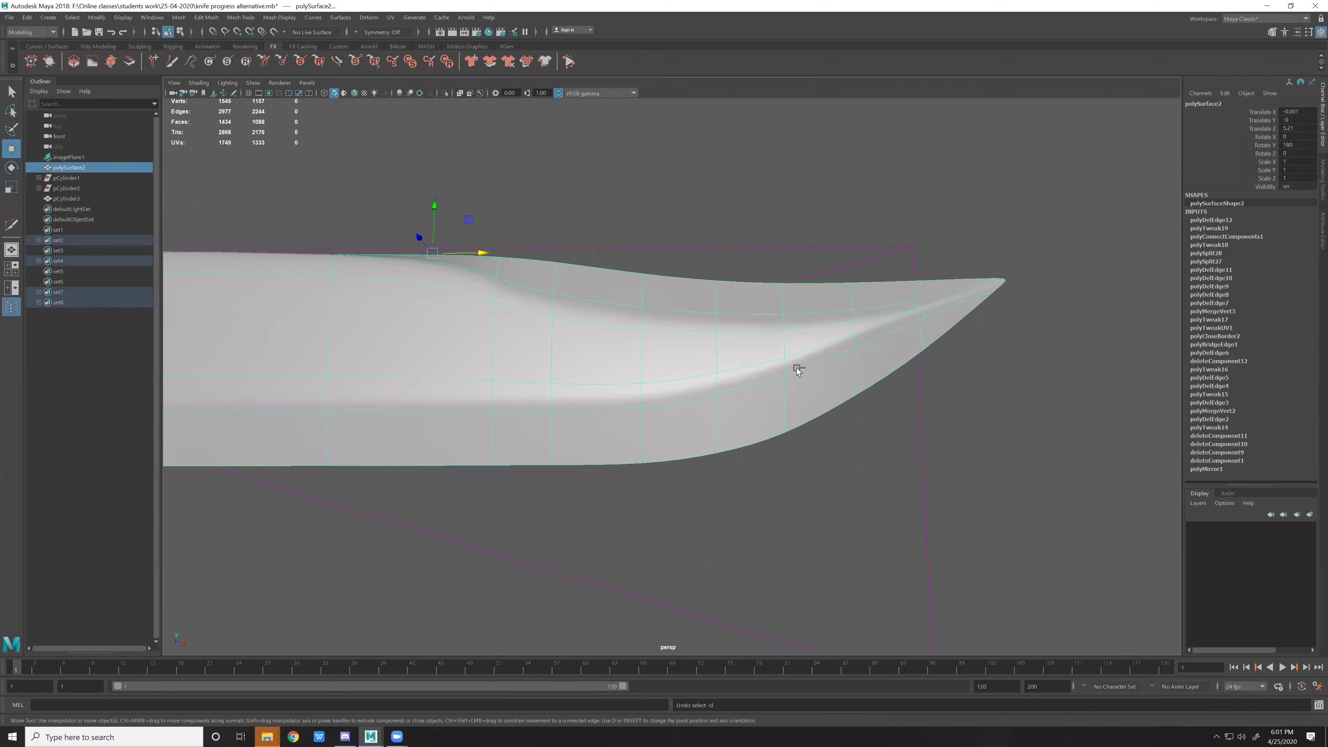
{"action": "key", "text": "ctrl+z"}
{"action": "key", "text": "ctrl+z"}
{"action": "key", "text": "ctrl+z"}
{"action": "key", "text": "ctrl+z"}
{"action": "key", "text": "ctrl+z"}
{"action": "key", "text": "ctrl+z"}
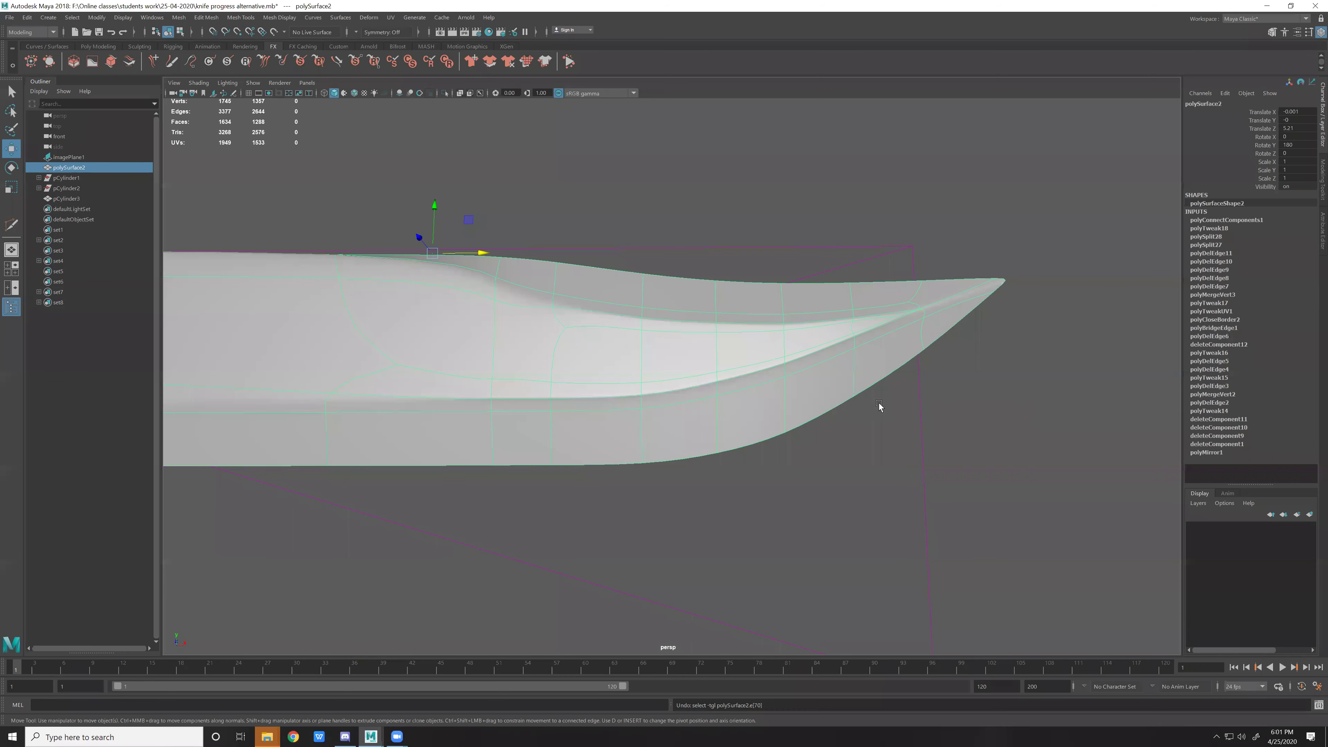
Select the long edge loop running along the blade toward the tip and delete it.
{"action": "left_click", "coordinate": [1021, 528]}
{"action": "left_click_drag", "start_coordinate": [1021, 528], "coordinate": [968, 450], "text": "alt"}
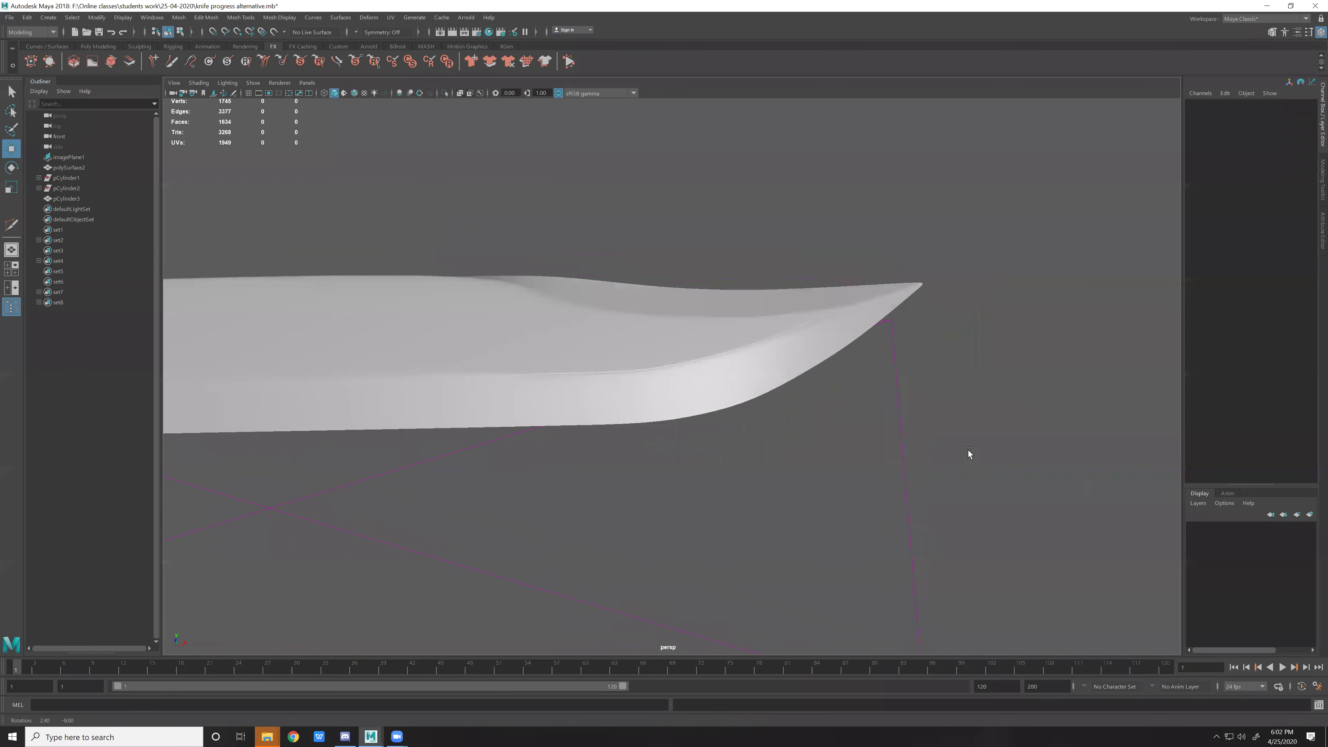
{"action": "scroll", "coordinate": [795, 459], "scroll_direction": "up", "scroll_amount": 5}
{"action": "left_click", "coordinate": [795, 459]}
{"action": "double_click", "coordinate": [534, 402]}
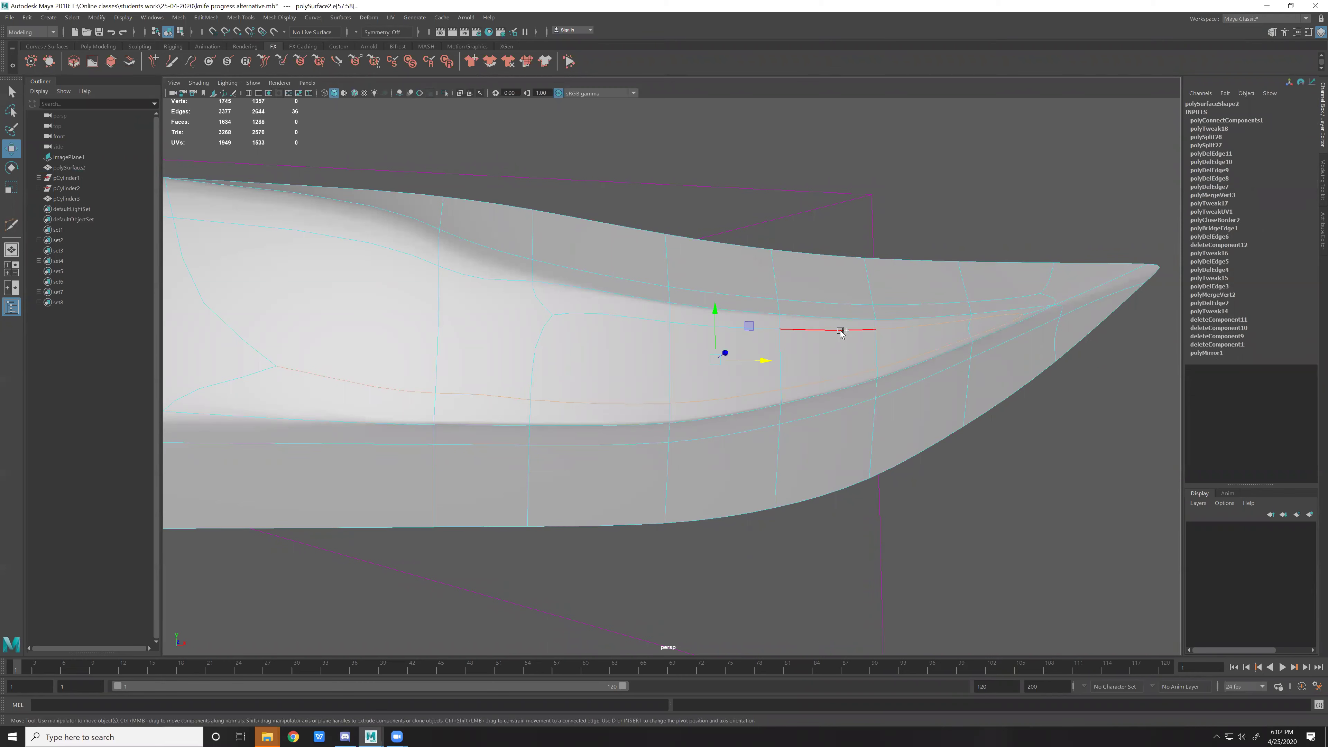
{"action": "left_click", "coordinate": [568, 319], "text": "shift"}
{"action": "left_click_drag", "start_coordinate": [936, 482], "coordinate": [815, 427], "text": "alt"}
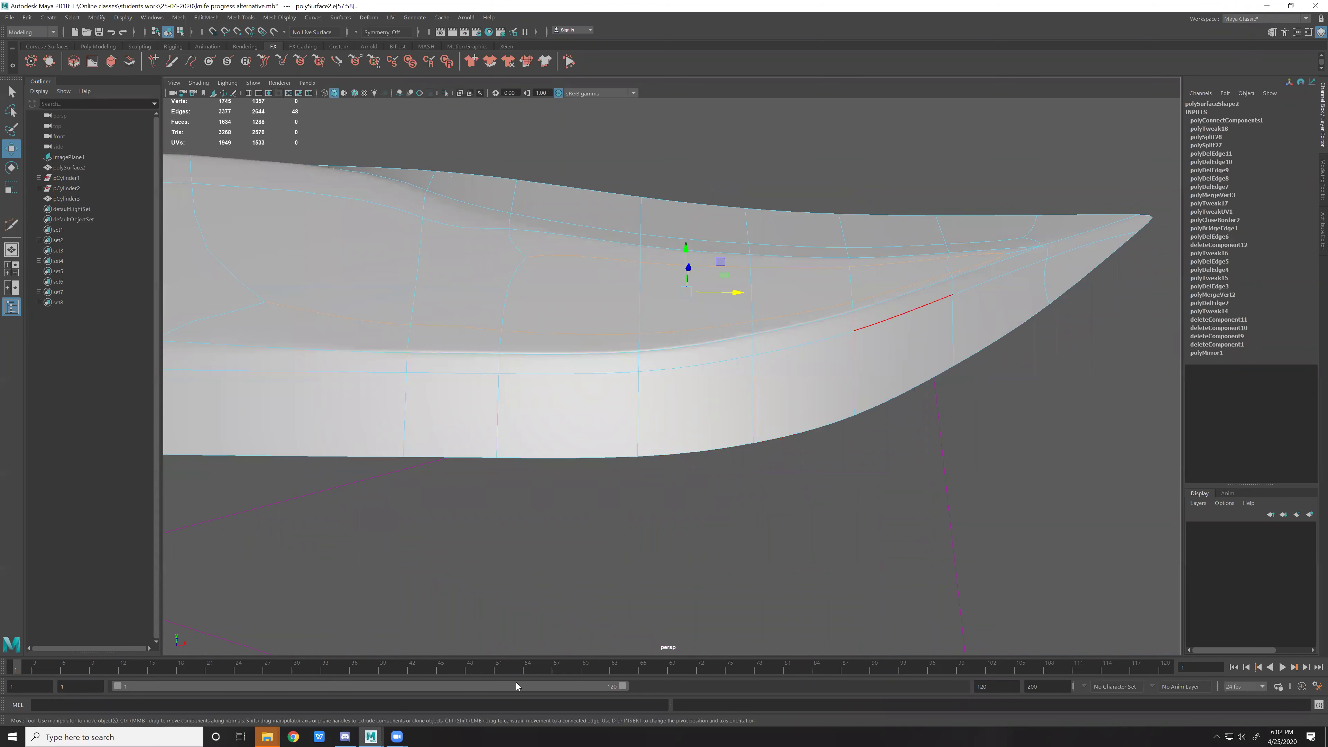
{"action": "key", "text": "ctrl+Delete"}
Undo and redo the edge loop deletion to compare the blade with and without it.
{"action": "key", "text": "ctrl+z"}
{"action": "key", "text": "F8"}
{"action": "left_click", "coordinate": [1016, 484]}
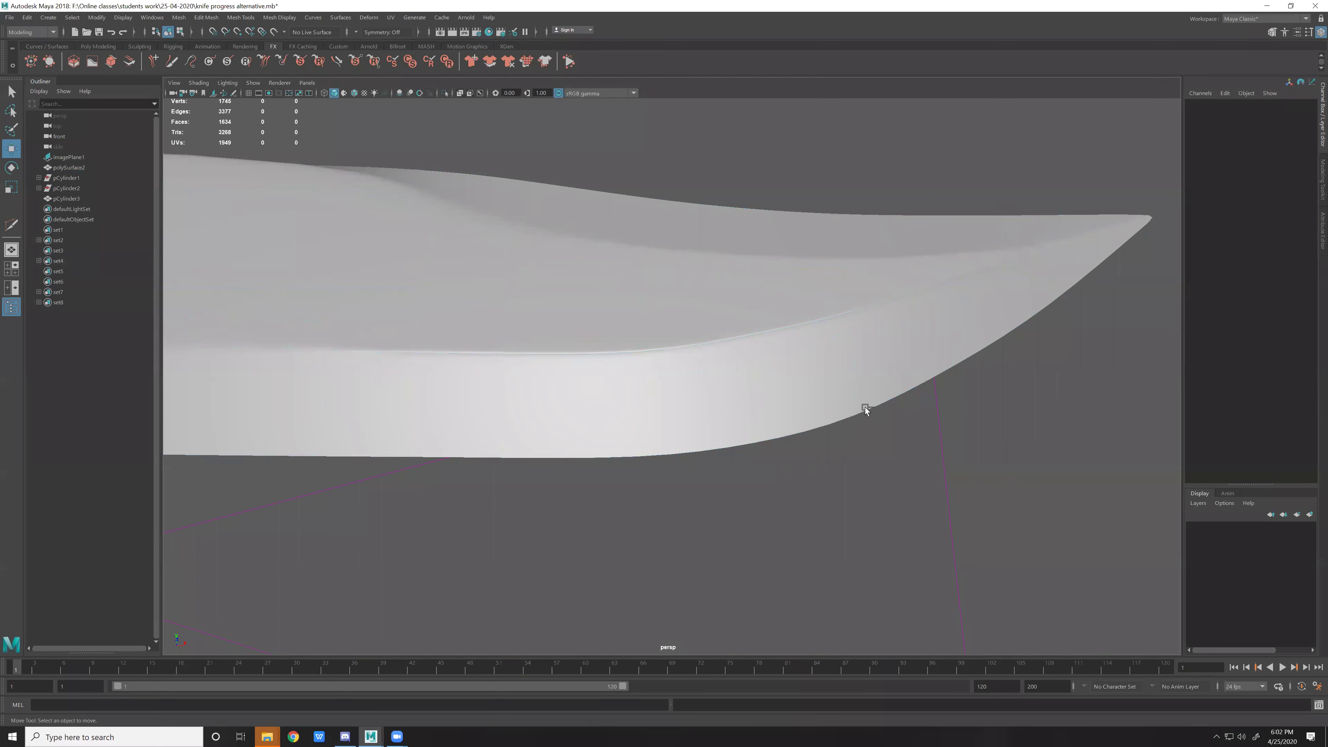
{"action": "key", "text": "shift+z"}
{"action": "left_click", "coordinate": [824, 390]}
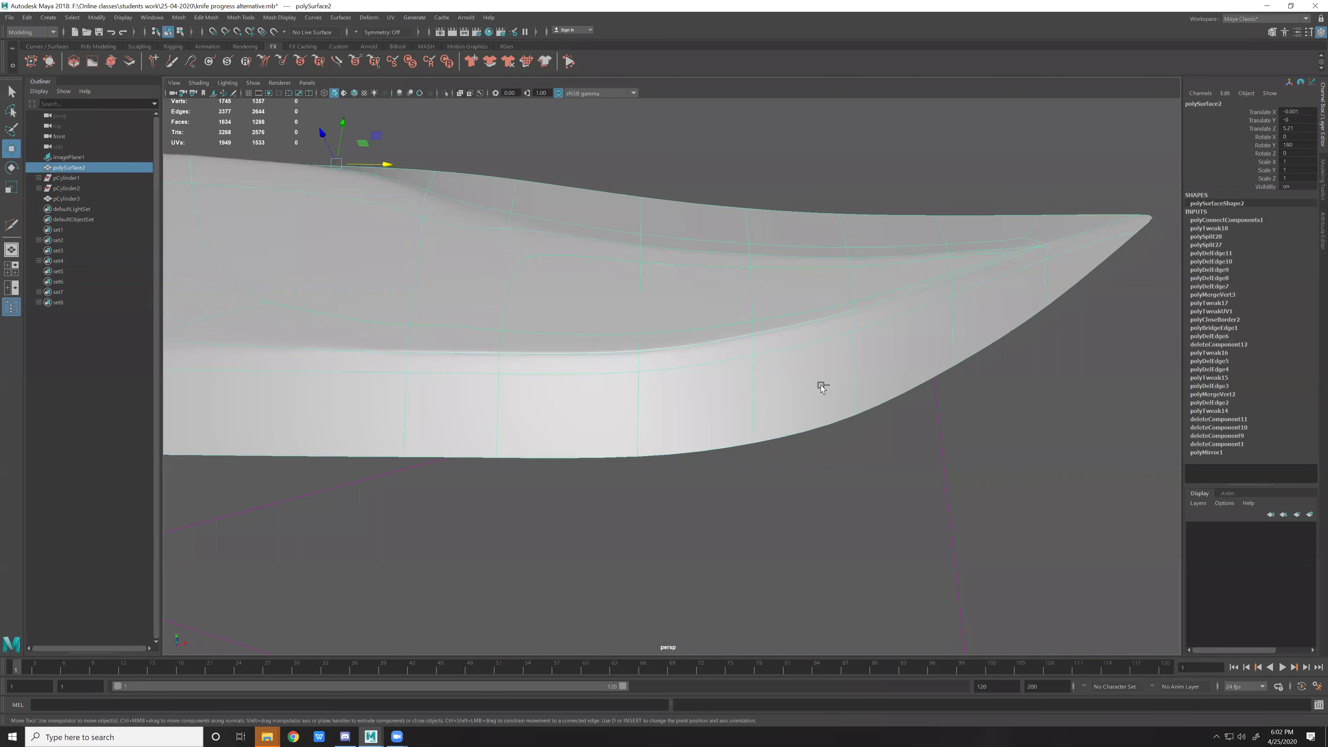
{"action": "key", "text": "shift+z"}
{"action": "key", "text": "F10"}
{"action": "double_click", "coordinate": [774, 313]}
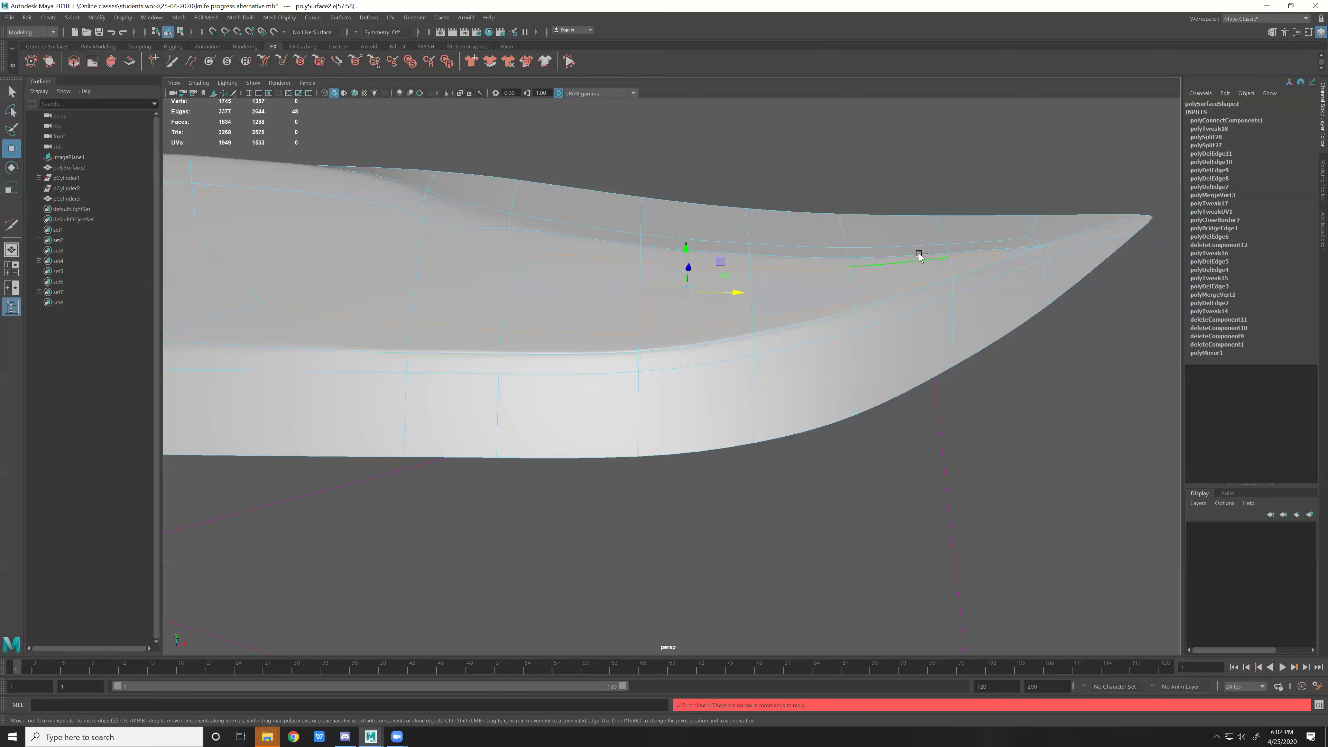
{"action": "key", "text": "z"}
{"action": "key", "text": "z"}
{"action": "key", "text": "z"}
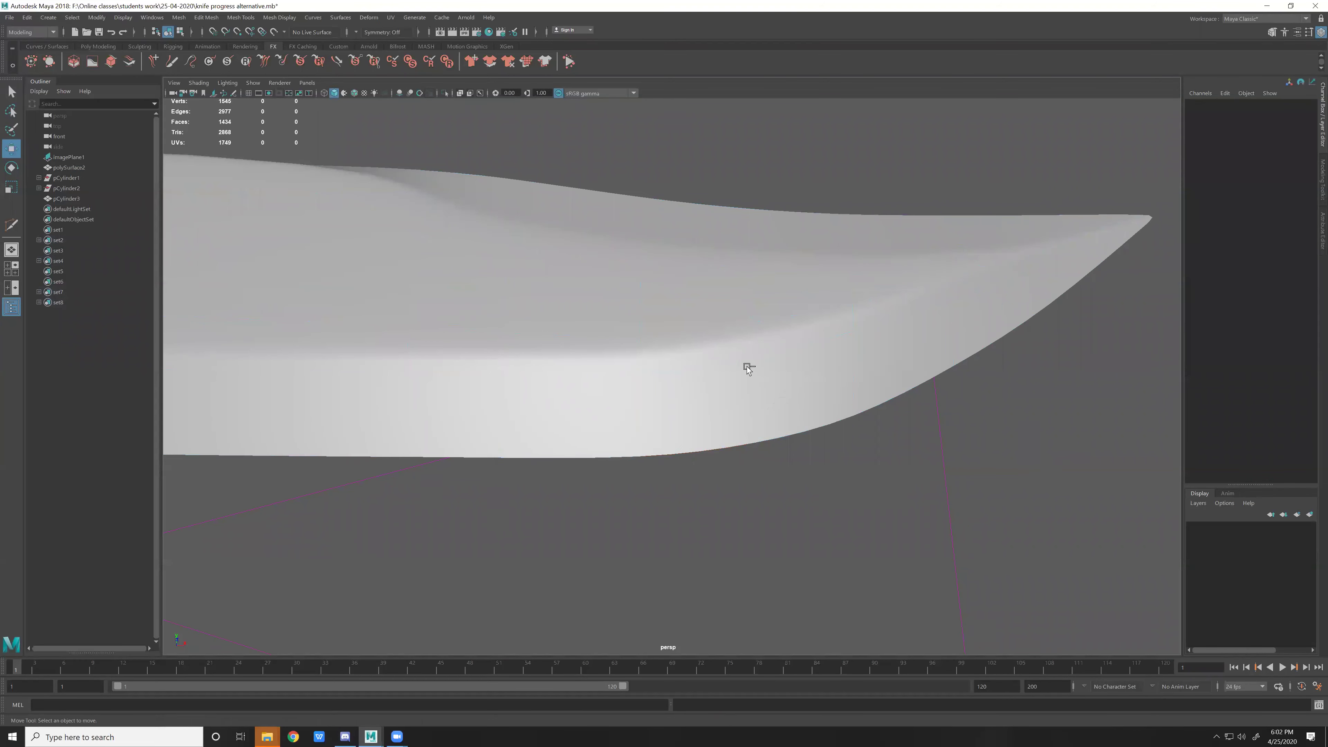
{"action": "key", "text": "z"}
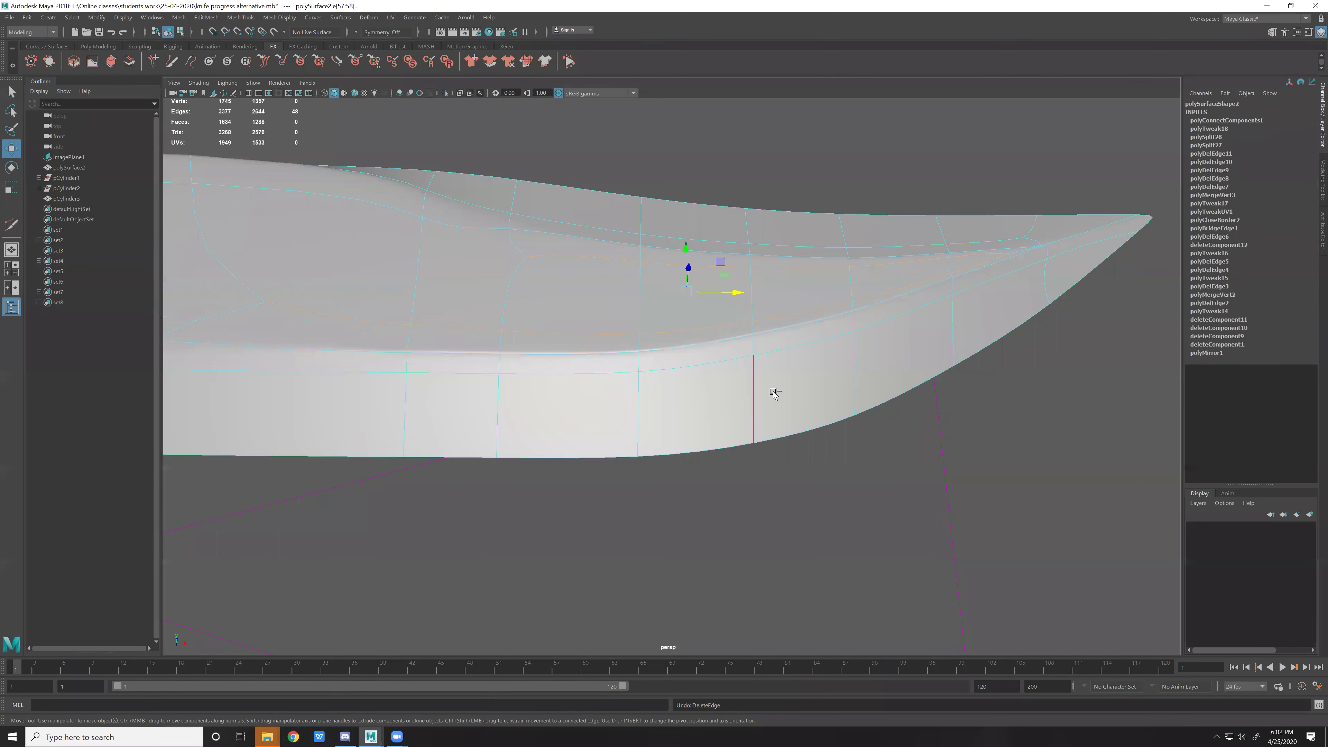
{"action": "key", "text": "shift+z"}
Reselect the knife blade and check the result in Smooth Mesh Preview.
{"action": "left_click", "coordinate": [1017, 439]}
{"action": "scroll", "coordinate": [915, 354], "scroll_direction": "down", "scroll_amount": 3}
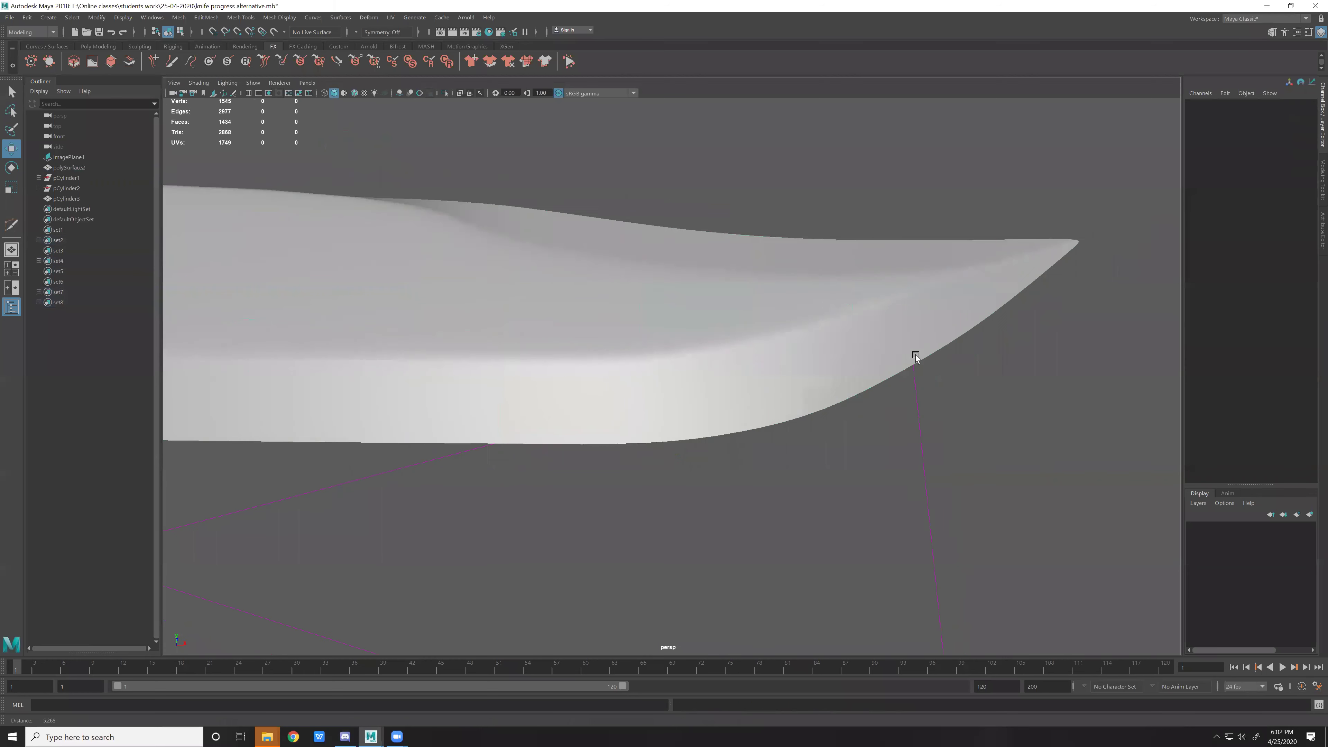
{"action": "left_click", "coordinate": [905, 340]}
{"action": "scroll", "coordinate": [805, 391], "scroll_direction": "up", "scroll_amount": 1}
{"action": "key", "text": "3"}
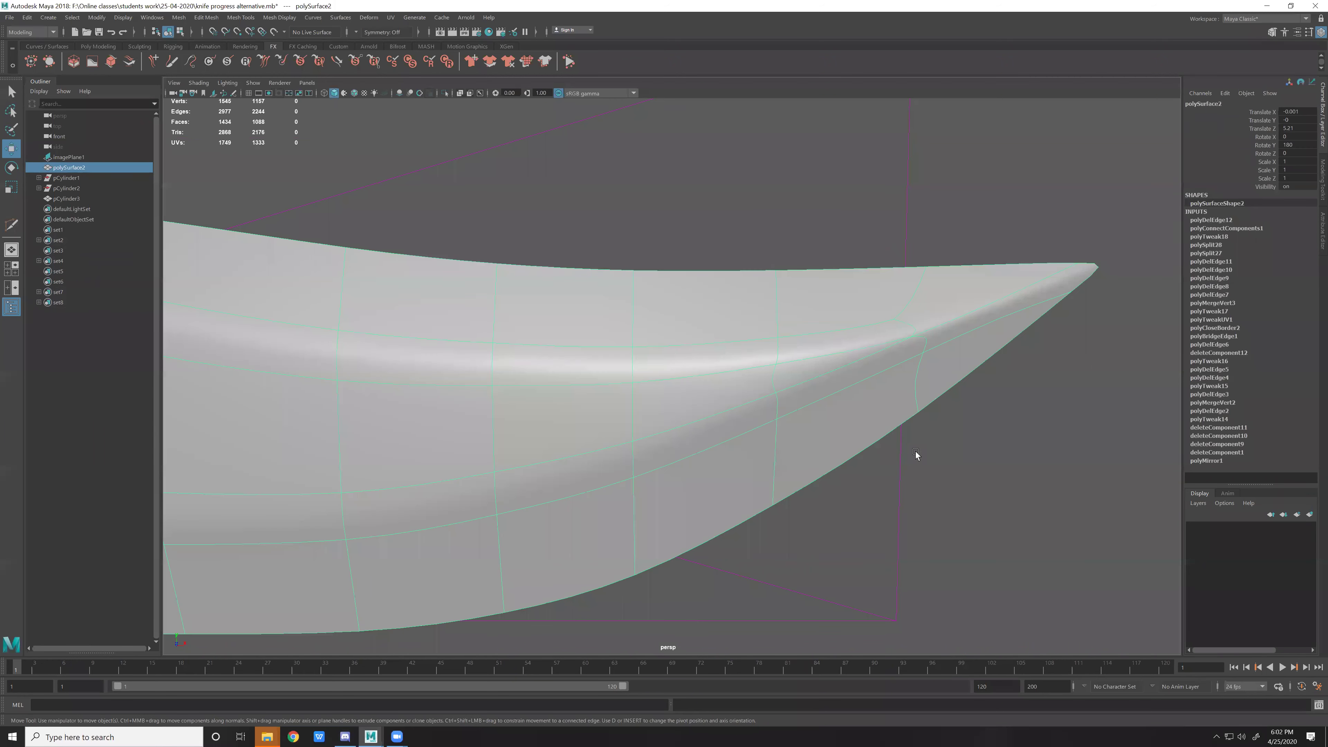
{"action": "scroll", "coordinate": [763, 444], "scroll_direction": "up", "scroll_amount": 3}
Compare smoothed and unsmoothed views, settling on the low-poly cage for edge editing.
{"action": "key", "text": "1"}
{"action": "key", "text": "3"}
{"action": "key", "text": "1"}
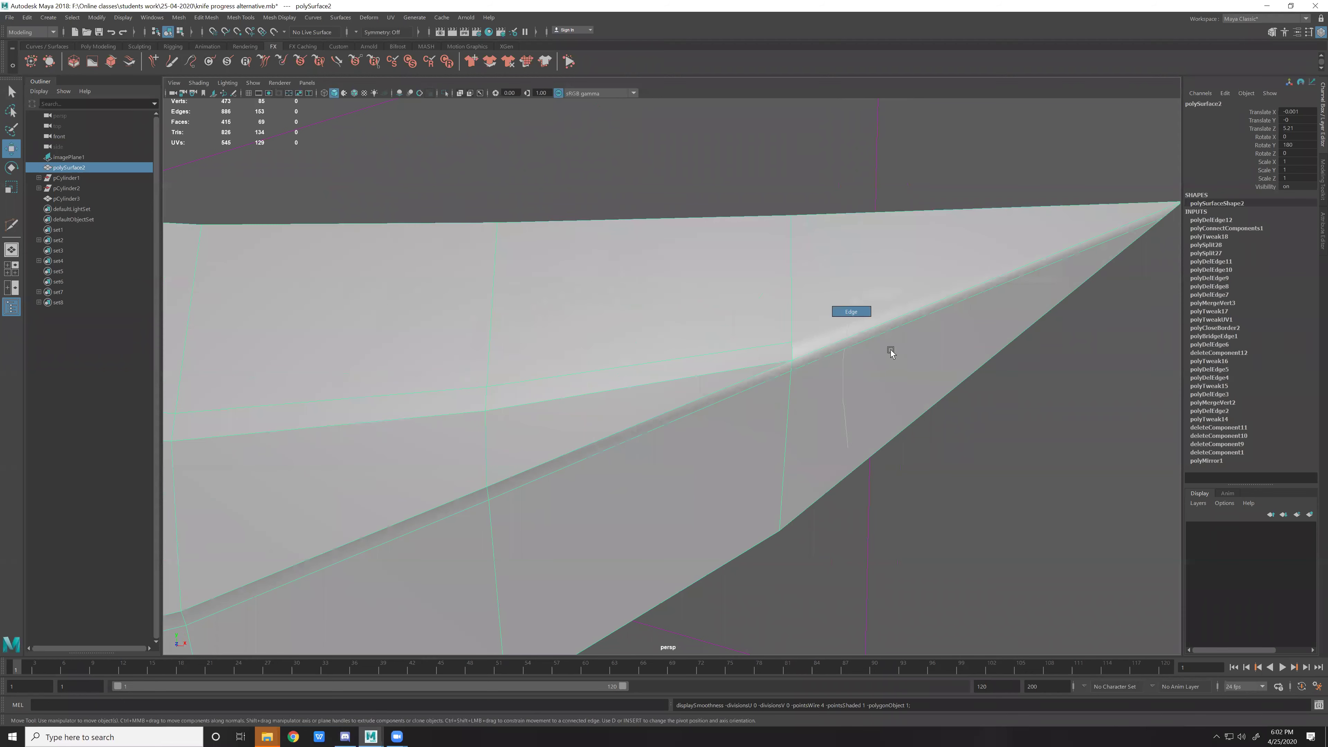
{"action": "right_click_drag", "start_coordinate": [891, 351], "coordinate": [851, 308]}
{"action": "double_click", "coordinate": [889, 346]}
{"action": "scroll", "coordinate": [851, 380], "scroll_direction": "down", "scroll_amount": 5}
{"action": "scroll", "coordinate": [751, 421], "scroll_direction": "up", "scroll_amount": 5}
{"action": "scroll", "coordinate": [957, 395], "scroll_direction": "up", "scroll_amount": 2}
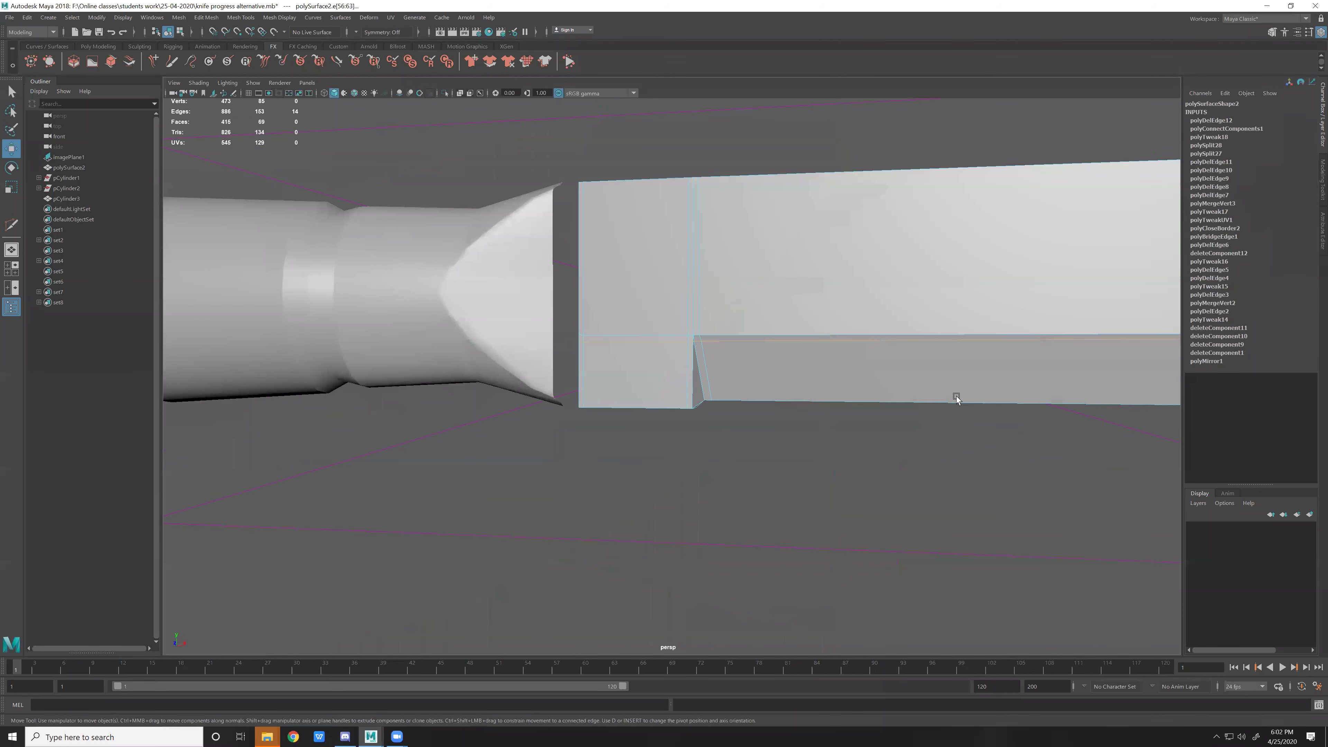
Cut a new edge across the faces near the blade tip and select it.
{"action": "middle_click_drag", "start_coordinate": [957, 396], "coordinate": [430, 421], "text": "alt"}
{"action": "left_click_drag", "start_coordinate": [430, 421], "coordinate": [714, 345], "text": "alt"}
{"action": "scroll", "coordinate": [876, 446], "scroll_direction": "up", "scroll_amount": 3}
{"action": "right_click_drag", "start_coordinate": [876, 446], "coordinate": [1002, 329], "text": "shift"}
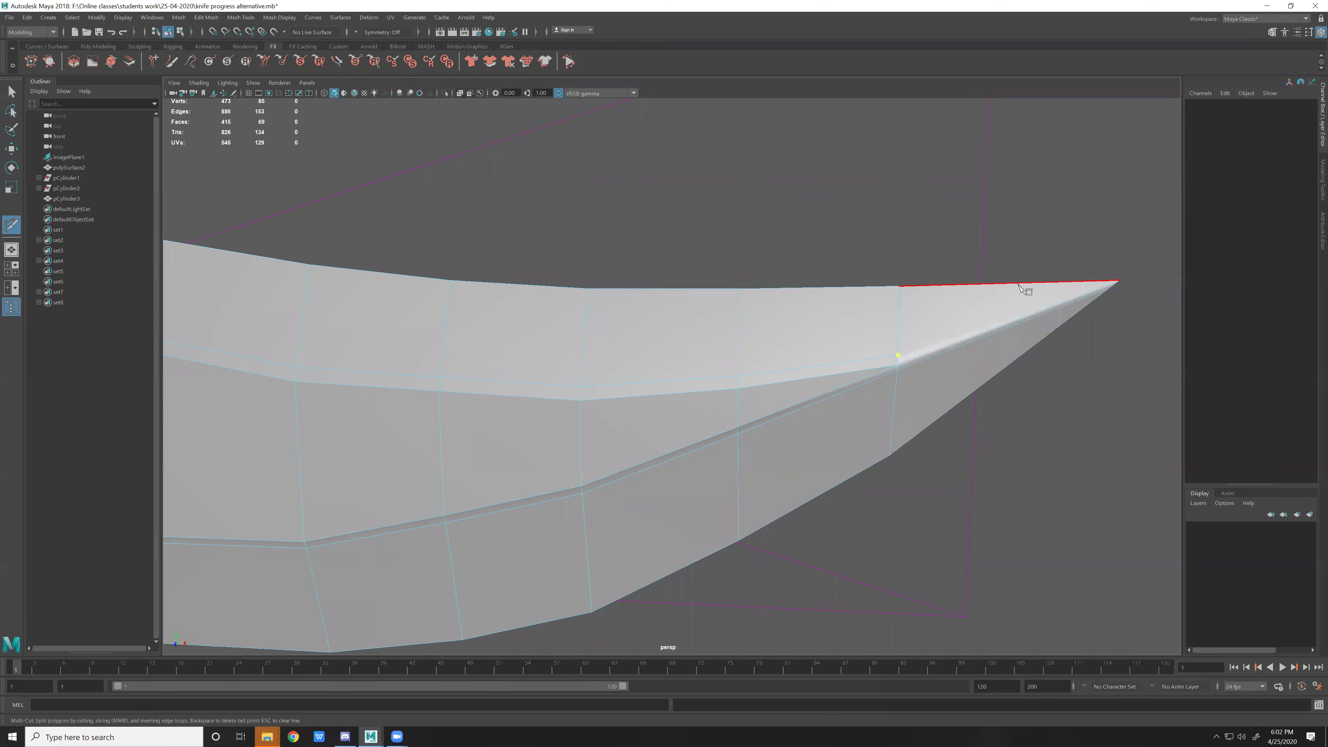
{"action": "left_click", "coordinate": [1096, 291]}
{"action": "key", "text": "w"}
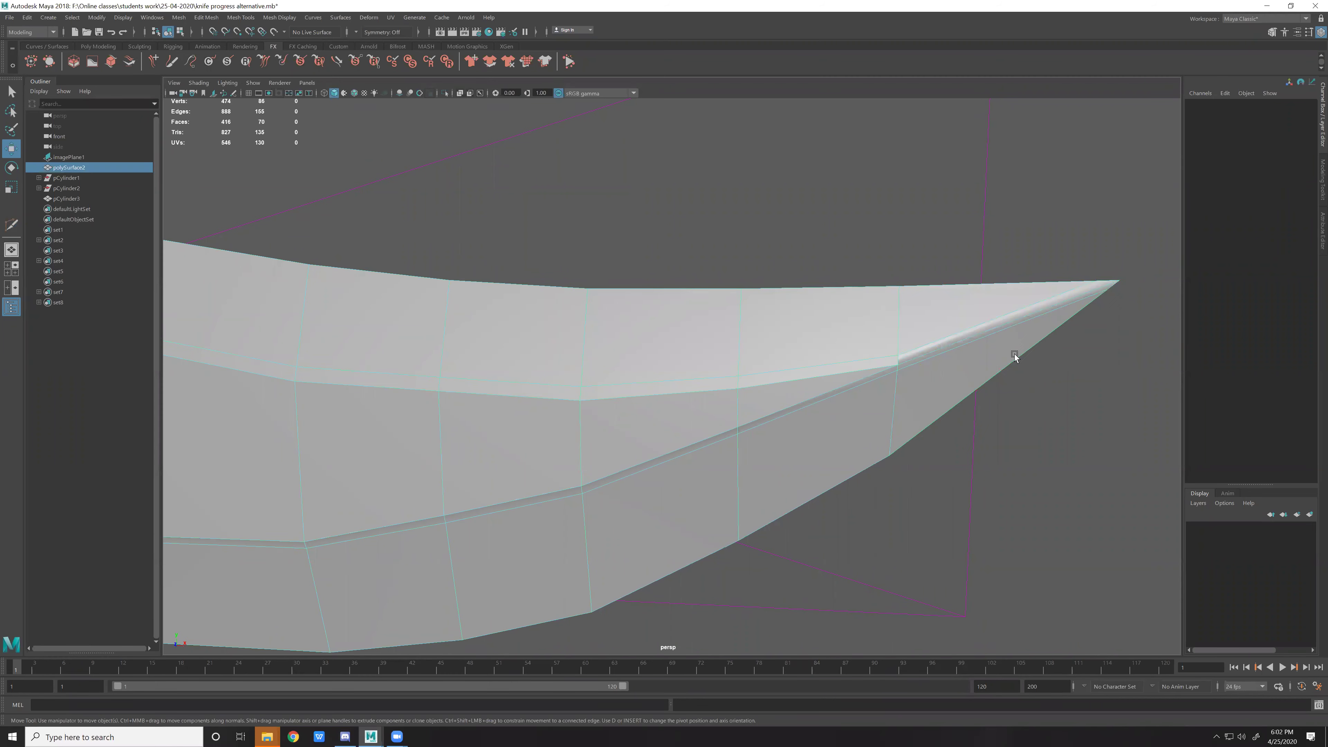
{"action": "left_click", "coordinate": [935, 352]}
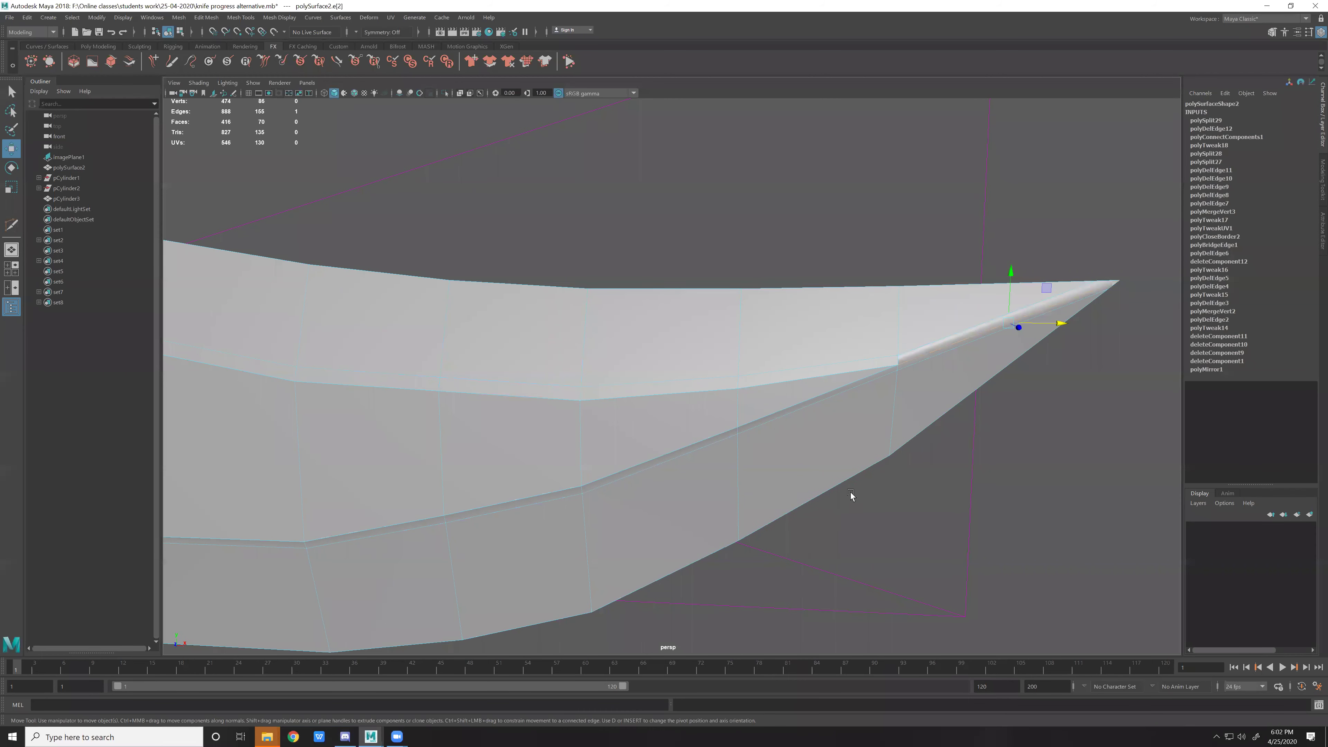
Soften the blade tip edges, adjust the softening again, then clear the edge selection.
{"action": "right_click_drag", "start_coordinate": [851, 495], "coordinate": [1171, 430], "text": "shift"}
{"action": "right_click_drag", "start_coordinate": [851, 432], "coordinate": [1140, 518], "text": "shift"}
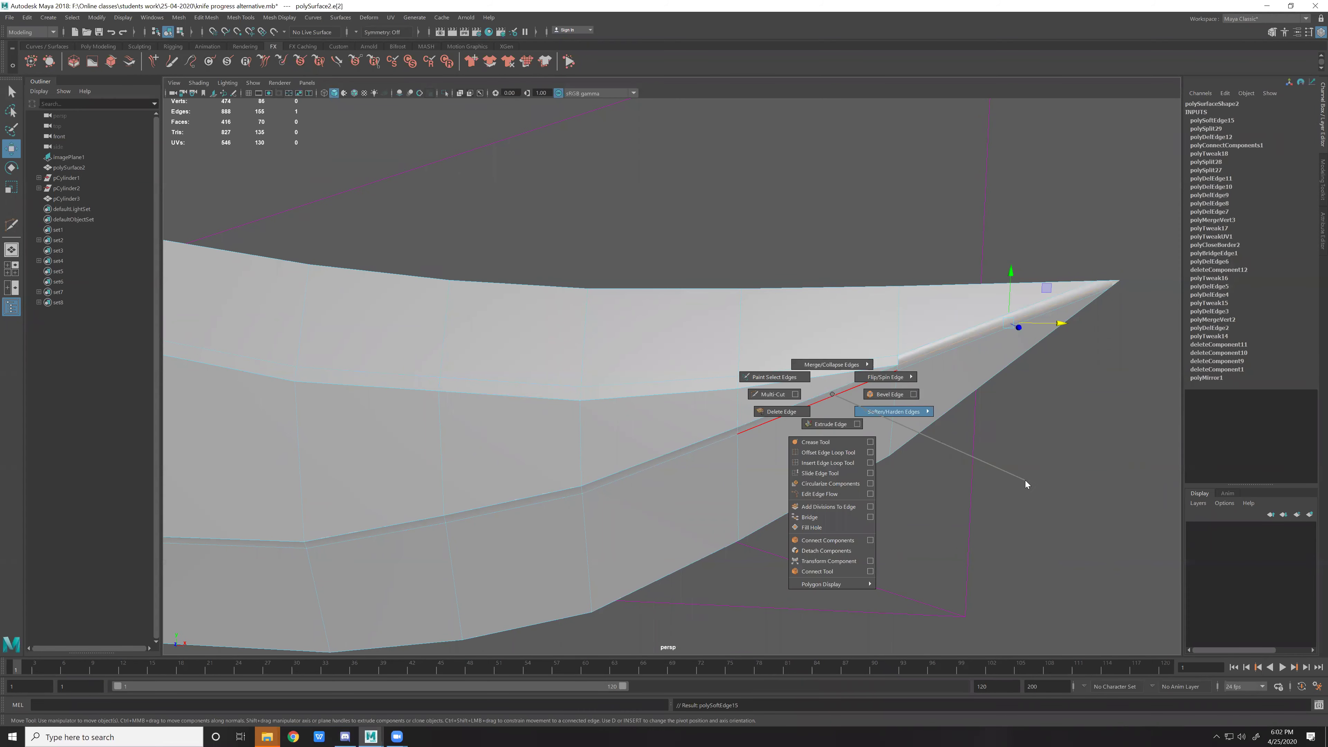
{"action": "key", "text": "F8"}
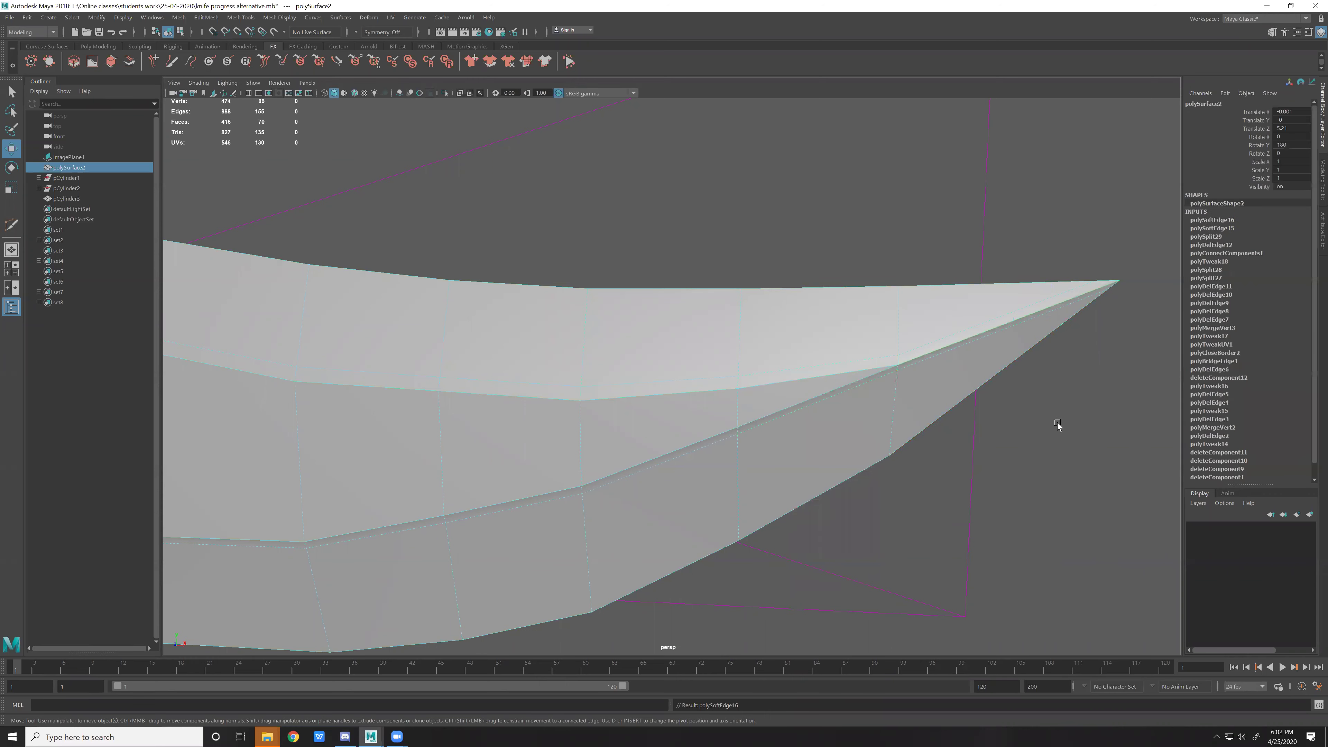
{"action": "left_click", "coordinate": [1059, 424]}
{"action": "right_click_drag", "start_coordinate": [1058, 425], "coordinate": [885, 367], "text": "alt"}
Select the blade mesh and inspect it from several angles.
{"action": "left_click", "coordinate": [634, 350]}
{"action": "right_click_drag", "start_coordinate": [634, 350], "coordinate": [800, 382]}
{"action": "left_click", "coordinate": [910, 407]}
{"action": "scroll", "coordinate": [846, 424], "scroll_direction": "up", "scroll_amount": 3}
{"action": "left_click", "coordinate": [847, 427]}
{"action": "left_click", "coordinate": [1071, 501]}
{"action": "mouse_move", "coordinate": [1071, 502]}
{"action": "left_mouse_down", "text": "alt"}
{"action": "mouse_move", "coordinate": [935, 434]}
{"action": "mouse_move", "coordinate": [966, 447]}
{"action": "mouse_move", "coordinate": [943, 451]}
{"action": "left_mouse_up", "text": "alt"}
{"action": "left_click", "coordinate": [722, 449]}
Preview the blade smoothed (3), then turn smoothing off (1) and reframe the knife.
{"action": "key", "text": "3"}
{"action": "left_click", "coordinate": [1110, 582]}
{"action": "mouse_move", "coordinate": [1110, 582]}
{"action": "left_mouse_down", "text": "alt"}
{"action": "mouse_move", "coordinate": [958, 464]}
{"action": "mouse_move", "coordinate": [938, 424]}
{"action": "mouse_move", "coordinate": [815, 439]}
{"action": "mouse_move", "coordinate": [788, 541]}
{"action": "left_mouse_up", "text": "alt"}
{"action": "left_click", "coordinate": [787, 542]}
{"action": "key", "text": "1"}
{"action": "mouse_move", "coordinate": [876, 507]}
{"action": "left_mouse_down", "text": "alt"}
{"action": "mouse_move", "coordinate": [698, 487]}
{"action": "mouse_move", "coordinate": [641, 403]}
{"action": "left_mouse_up", "text": "alt"}
{"action": "scroll", "coordinate": [858, 431], "scroll_direction": "down", "scroll_amount": 5}
{"action": "scroll", "coordinate": [858, 431], "scroll_direction": "down", "scroll_amount": 3}
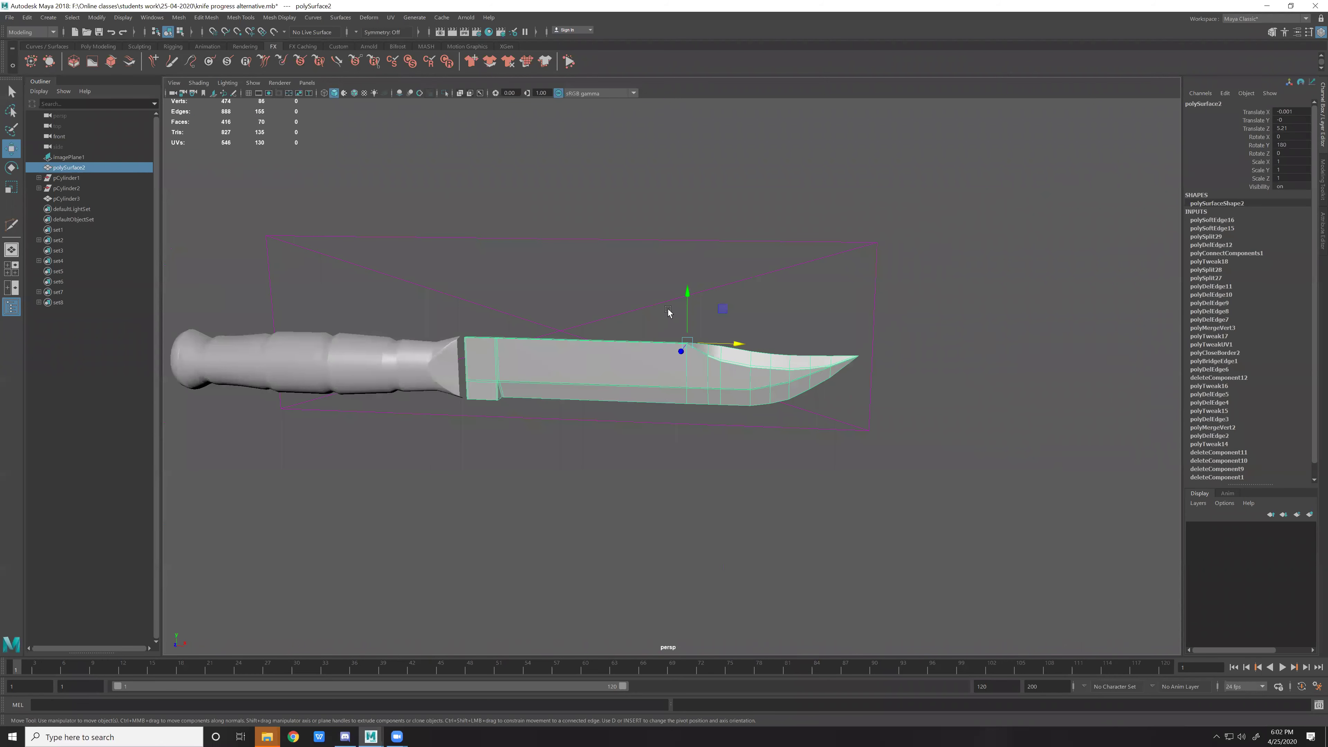
{"action": "left_click", "coordinate": [760, 377]}
{"action": "scroll", "coordinate": [792, 416], "scroll_direction": "up", "scroll_amount": 5}
{"action": "left_click", "coordinate": [792, 417]}
{"action": "scroll", "coordinate": [792, 417], "scroll_direction": "up", "scroll_amount": 3}
{"action": "scroll", "coordinate": [795, 429], "scroll_direction": "up", "scroll_amount": 2}
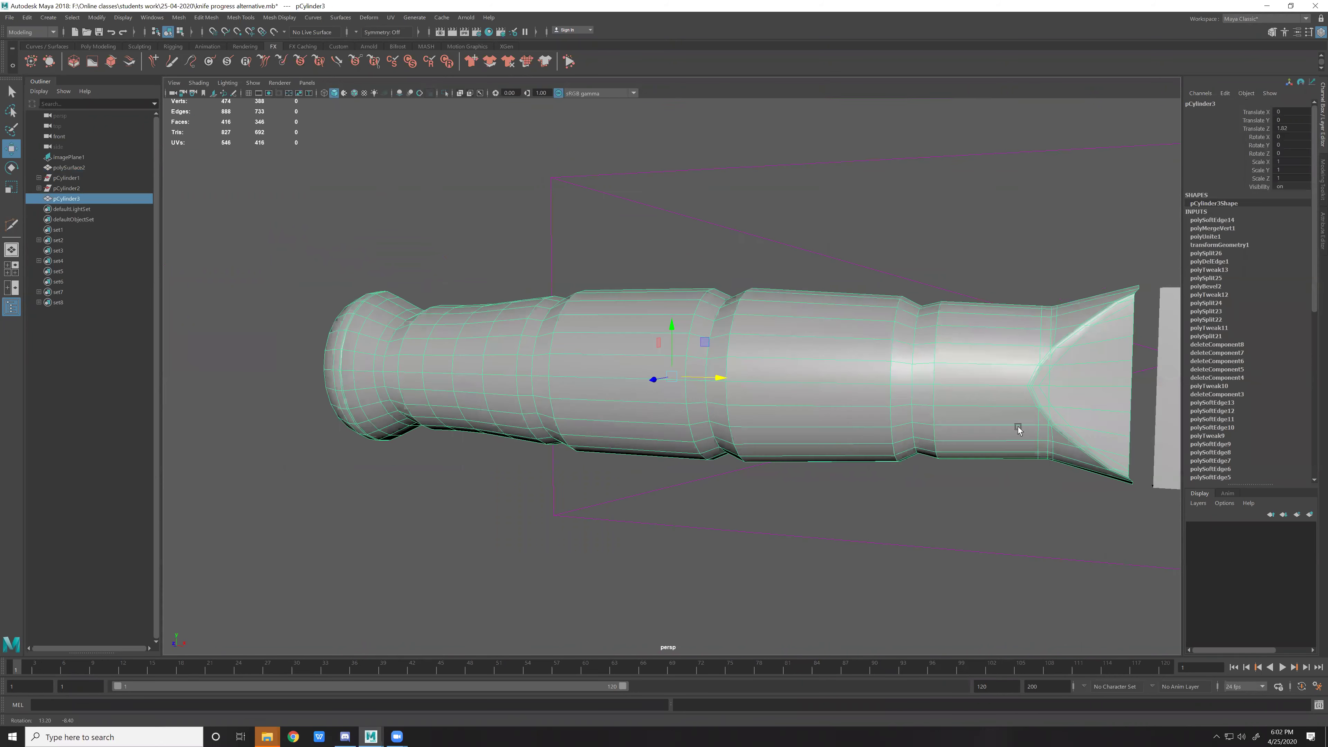
{"action": "scroll", "coordinate": [798, 441], "scroll_direction": "up", "scroll_amount": 2}
{"action": "left_click_drag", "start_coordinate": [957, 389], "coordinate": [924, 409], "text": "alt"}
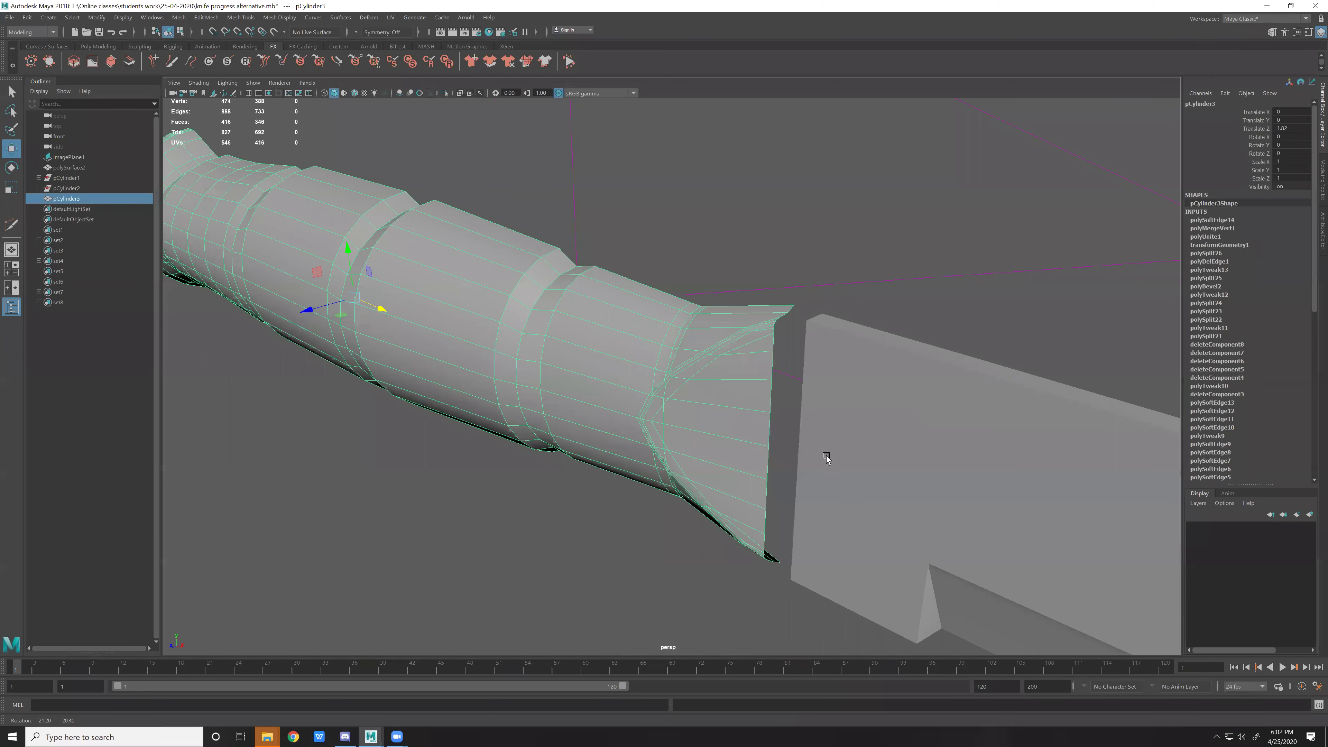
{"action": "scroll", "coordinate": [738, 407], "scroll_direction": "down", "scroll_amount": 5}
{"action": "left_click", "coordinate": [824, 400]}
{"action": "mouse_move", "coordinate": [825, 400]}
{"action": "left_mouse_down", "text": "alt"}
{"action": "mouse_move", "coordinate": [842, 370]}
{"action": "mouse_move", "coordinate": [836, 347]}
{"action": "mouse_move", "coordinate": [838, 400]}
{"action": "mouse_move", "coordinate": [714, 398]}
{"action": "left_mouse_up", "text": "alt"}
{"action": "left_click", "coordinate": [714, 398]}
{"action": "left_click", "coordinate": [797, 503]}
{"action": "scroll", "coordinate": [806, 455], "scroll_direction": "up", "scroll_amount": 3}
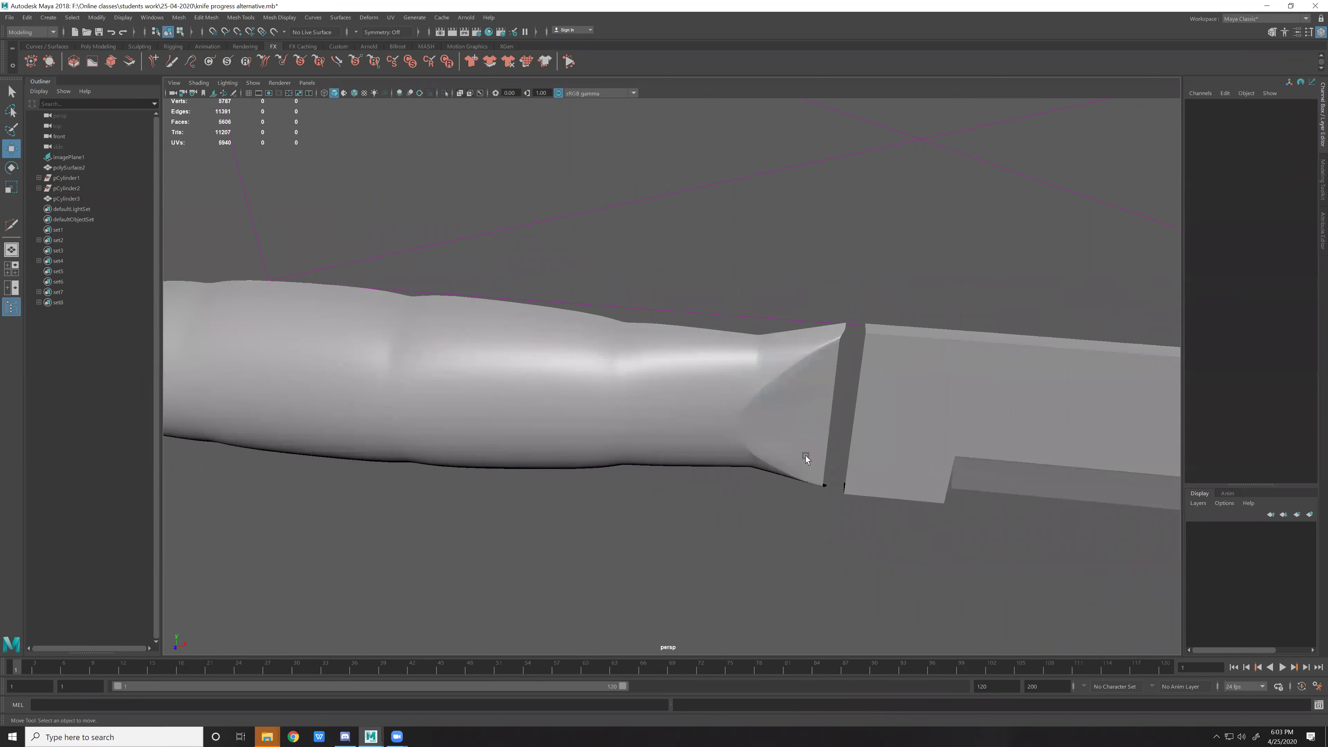
{"action": "scroll", "coordinate": [737, 373], "scroll_direction": "up", "scroll_amount": 3}
{"action": "left_click", "coordinate": [736, 372]}
{"action": "scroll", "coordinate": [669, 384], "scroll_direction": "up", "scroll_amount": 2}
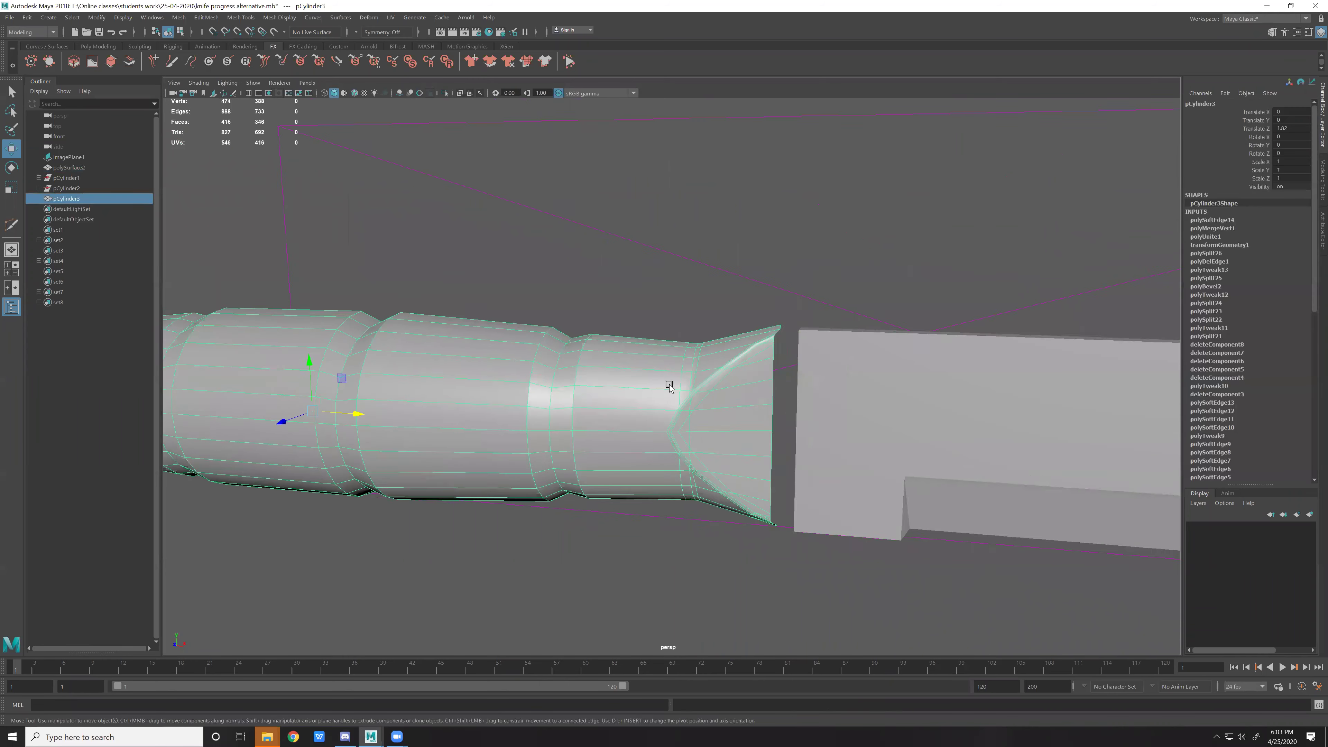
{"action": "scroll", "coordinate": [705, 365], "scroll_direction": "up", "scroll_amount": 2}
{"action": "scroll", "coordinate": [641, 306], "scroll_direction": "up", "scroll_amount": 2}
{"action": "middle_click_drag", "start_coordinate": [641, 305], "coordinate": [779, 283], "text": "alt"}
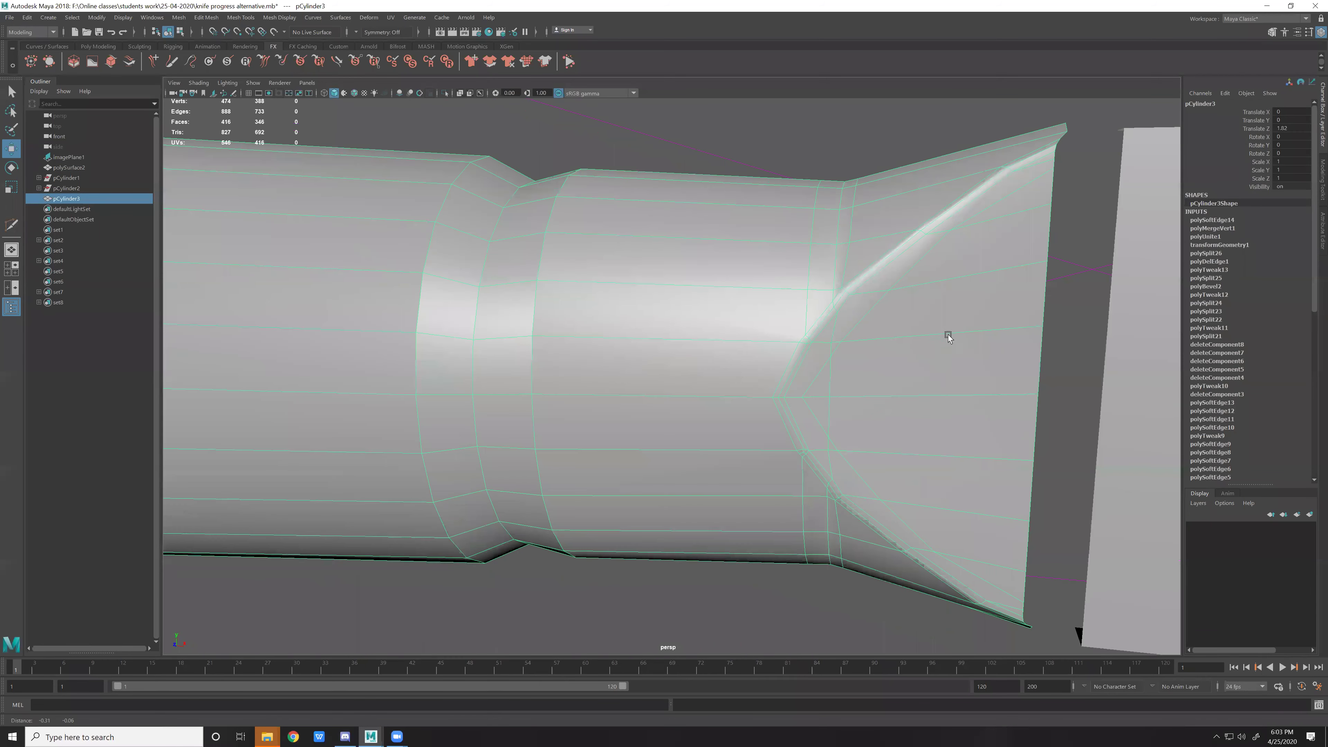
{"action": "scroll", "coordinate": [948, 336], "scroll_direction": "up", "scroll_amount": 3}
{"action": "scroll", "coordinate": [1009, 282], "scroll_direction": "down", "scroll_amount": 3}
{"action": "middle_click_drag", "start_coordinate": [804, 446], "coordinate": [775, 373], "text": "alt"}
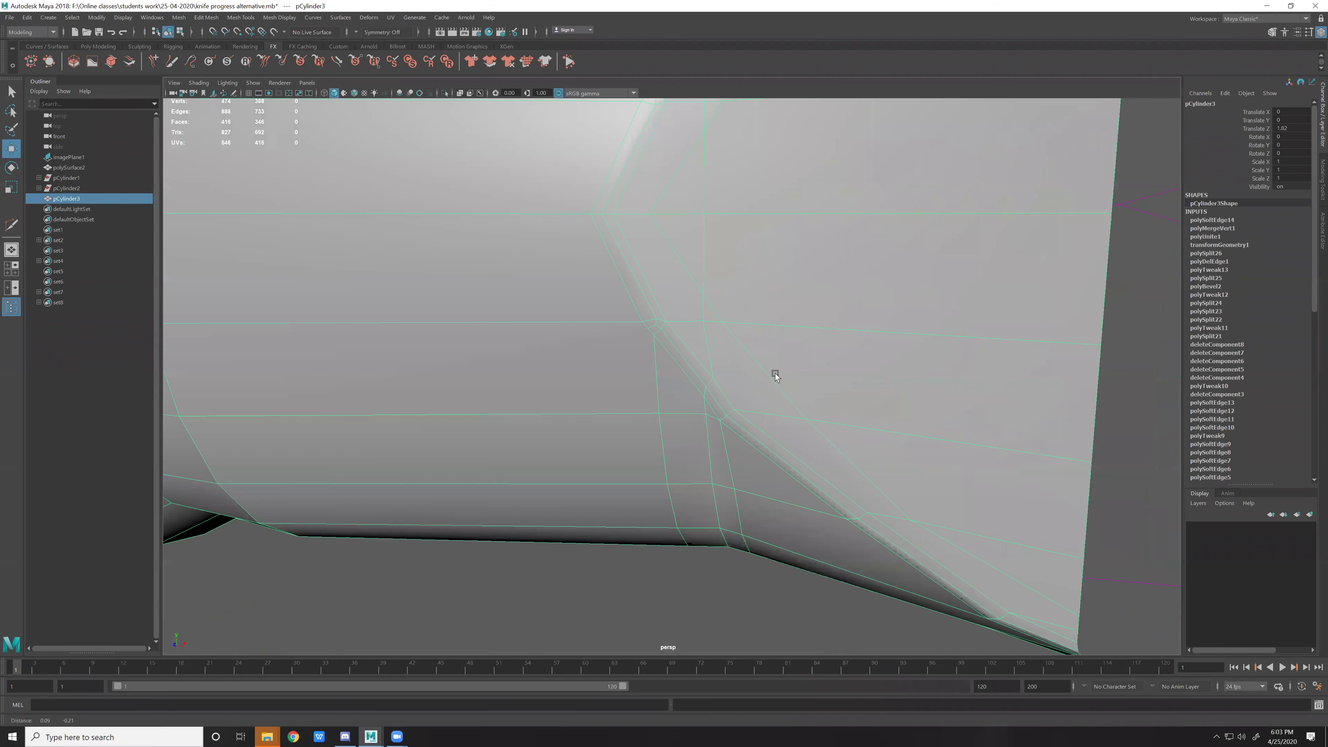
{"action": "middle_click_drag", "start_coordinate": [851, 460], "coordinate": [655, 294], "text": "alt"}
{"action": "scroll", "coordinate": [1011, 519], "scroll_direction": "down", "scroll_amount": 3}
{"action": "scroll", "coordinate": [998, 494], "scroll_direction": "down", "scroll_amount": 2}
{"action": "scroll", "coordinate": [917, 337], "scroll_direction": "up", "scroll_amount": 2}
{"action": "mouse_move", "coordinate": [916, 338]}
{"action": "left_mouse_down", "text": "alt"}
{"action": "mouse_move", "coordinate": [928, 370]}
{"action": "mouse_move", "coordinate": [733, 406]}
{"action": "left_mouse_up", "text": "alt"}
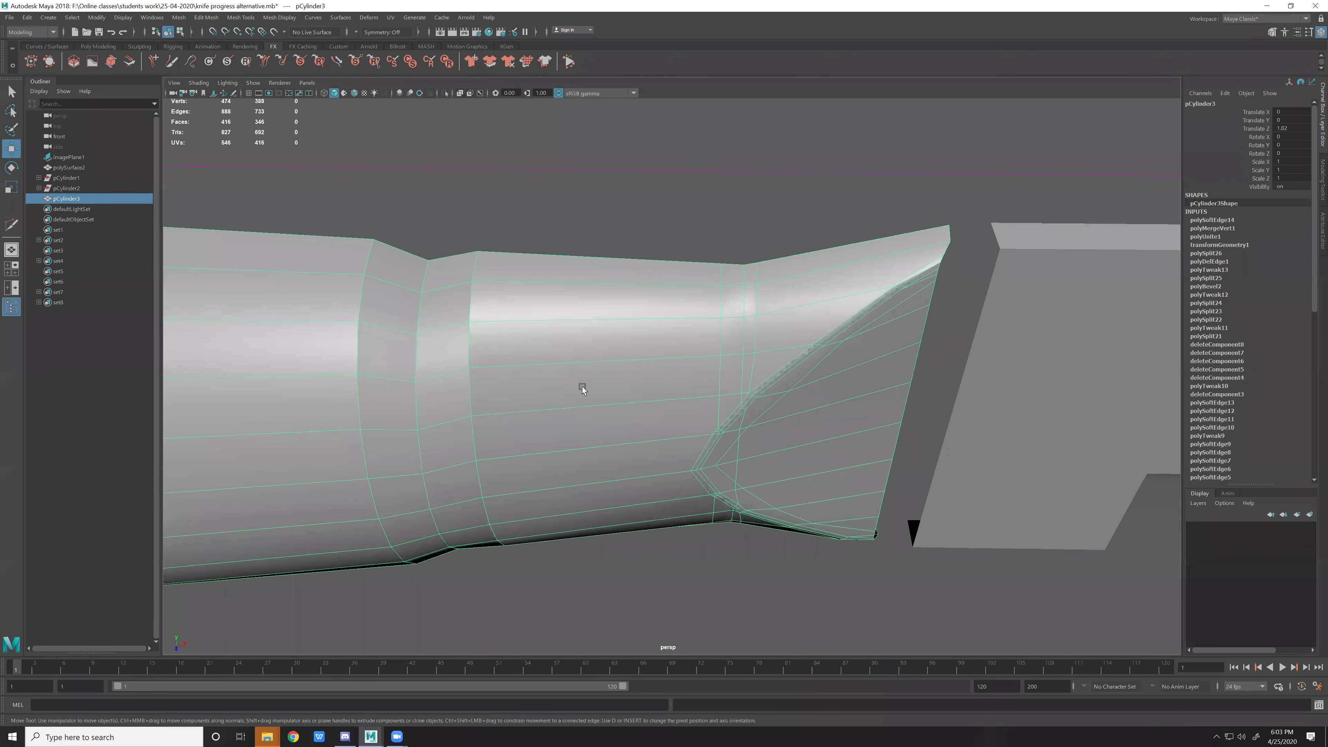
{"action": "key", "text": "space"}
{"action": "key", "text": "space"}
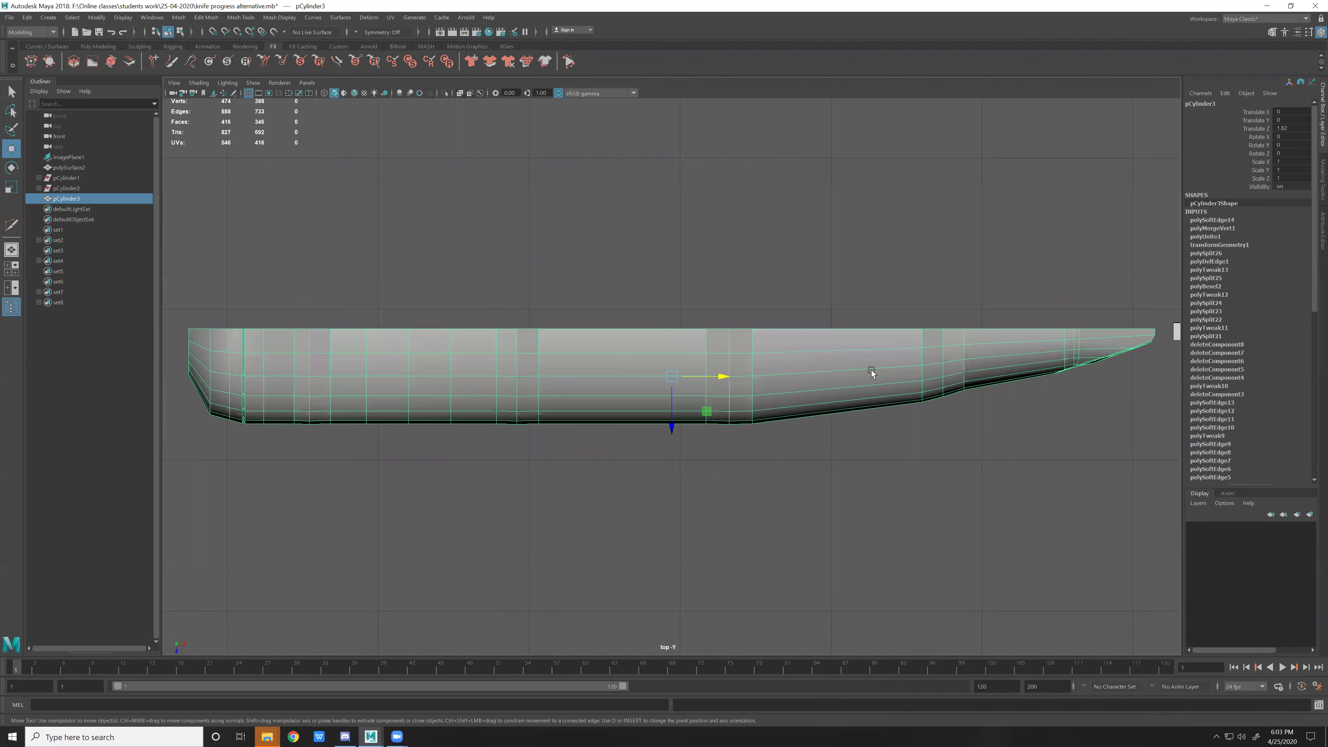
{"action": "key", "text": "space"}
{"action": "key", "text": "space"}
{"action": "mouse_move", "coordinate": [980, 437]}
{"action": "left_mouse_down", "text": "alt"}
{"action": "mouse_move", "coordinate": [896, 445]}
{"action": "mouse_move", "coordinate": [969, 611]}
{"action": "left_mouse_up", "text": "alt"}
{"action": "scroll", "coordinate": [805, 461], "scroll_direction": "up", "scroll_amount": 2}
Select the extra edge loop on the handle's flared end and delete it.
{"action": "scroll", "coordinate": [825, 450], "scroll_direction": "up", "scroll_amount": 2}
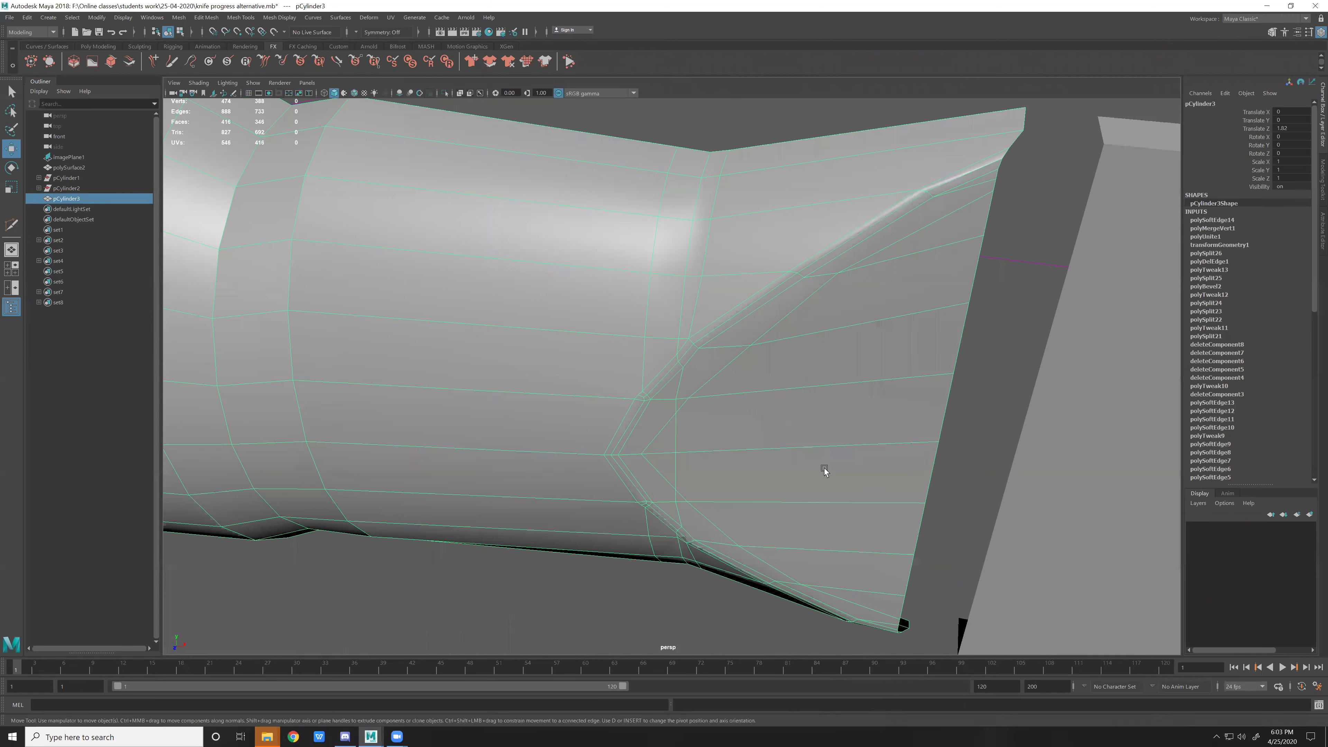
{"action": "scroll", "coordinate": [848, 398], "scroll_direction": "up", "scroll_amount": 2}
{"action": "right_click_drag", "start_coordinate": [891, 321], "coordinate": [886, 213]}
{"action": "left_click", "coordinate": [882, 199]}
{"action": "key", "text": "f"}
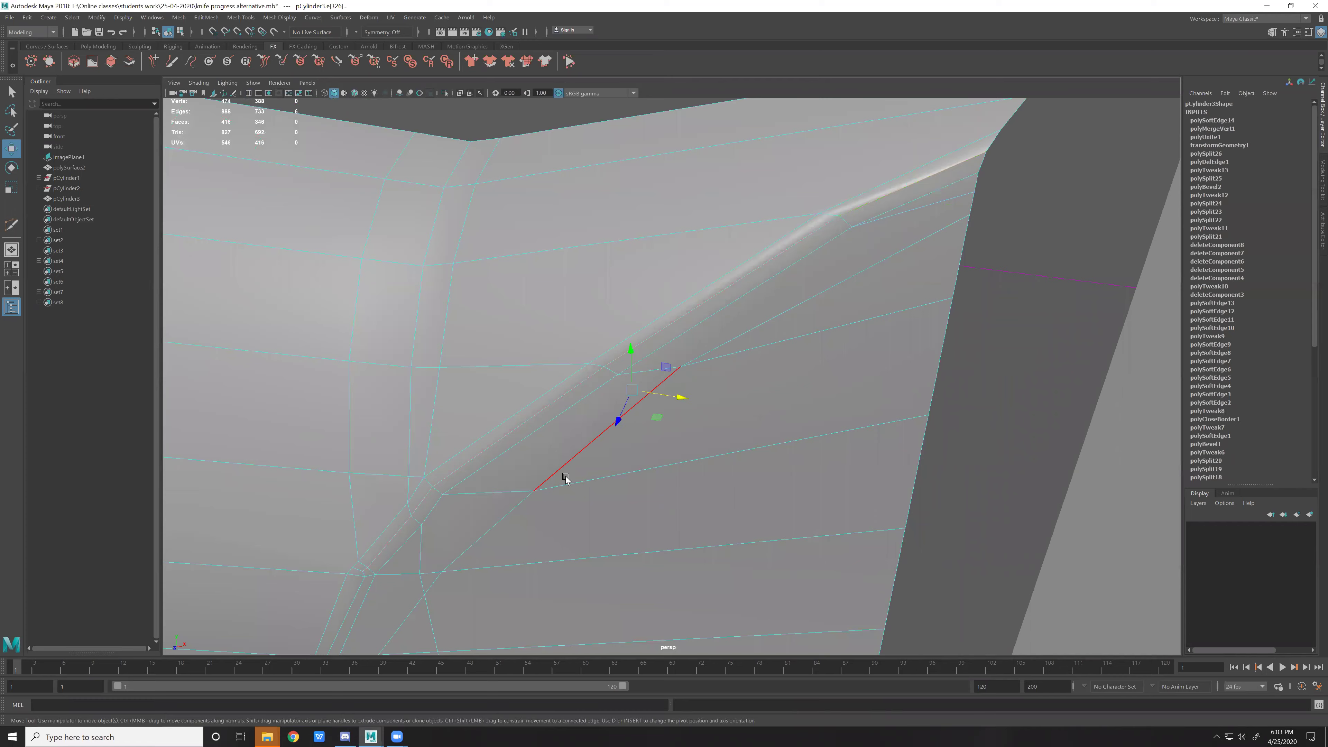
{"action": "left_click_drag", "start_coordinate": [563, 481], "coordinate": [730, 413], "text": "alt"}
{"action": "mouse_move", "coordinate": [752, 321]}
{"action": "left_mouse_down", "text": "alt"}
{"action": "mouse_move", "coordinate": [688, 434]}
{"action": "mouse_move", "coordinate": [768, 208]}
{"action": "mouse_move", "coordinate": [763, 341]}
{"action": "left_mouse_up", "text": "alt"}
{"action": "double_click", "coordinate": [767, 208], "text": "shift"}
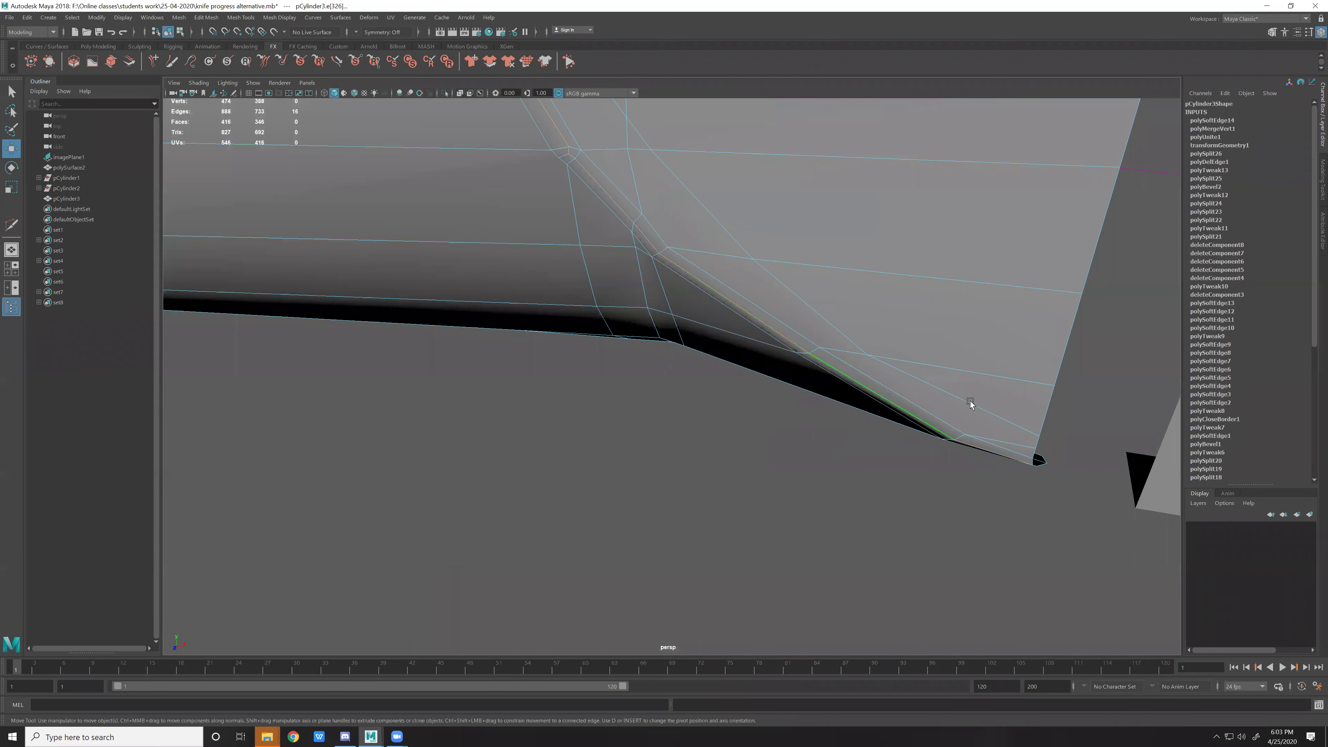
{"action": "left_click_drag", "start_coordinate": [970, 401], "coordinate": [960, 346], "text": "alt"}
{"action": "left_click_drag", "start_coordinate": [976, 393], "coordinate": [976, 366], "text": "alt"}
{"action": "key", "text": "f"}
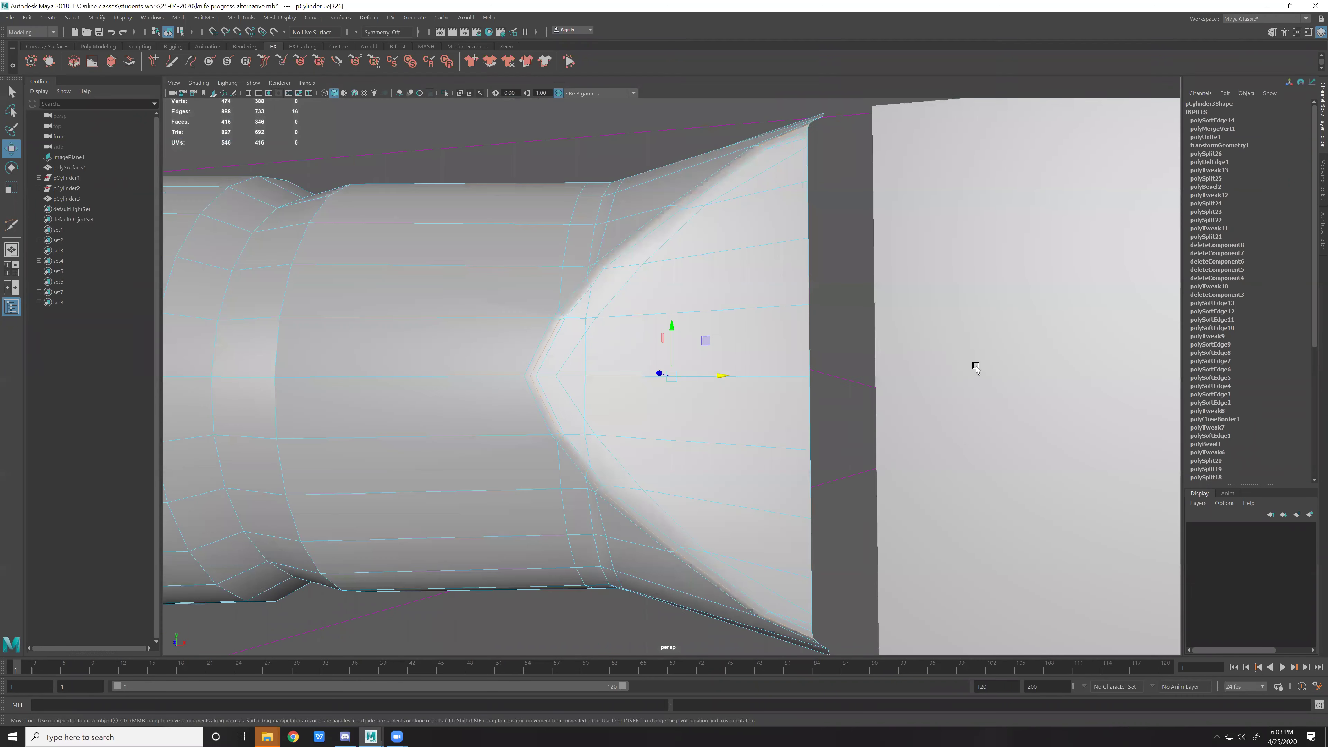
{"action": "key", "text": "Delete"}
Merge the stray vertices near the guard using Merge Vertices and the Target Weld Tool.
{"action": "mouse_move", "coordinate": [504, 513]}
{"action": "left_mouse_down", "text": "alt"}
{"action": "mouse_move", "coordinate": [543, 521]}
{"action": "mouse_move", "coordinate": [578, 322]}
{"action": "left_mouse_up", "text": "alt"}
{"action": "scroll", "coordinate": [604, 422], "scroll_direction": "up", "scroll_amount": 3}
{"action": "left_click", "coordinate": [536, 365]}
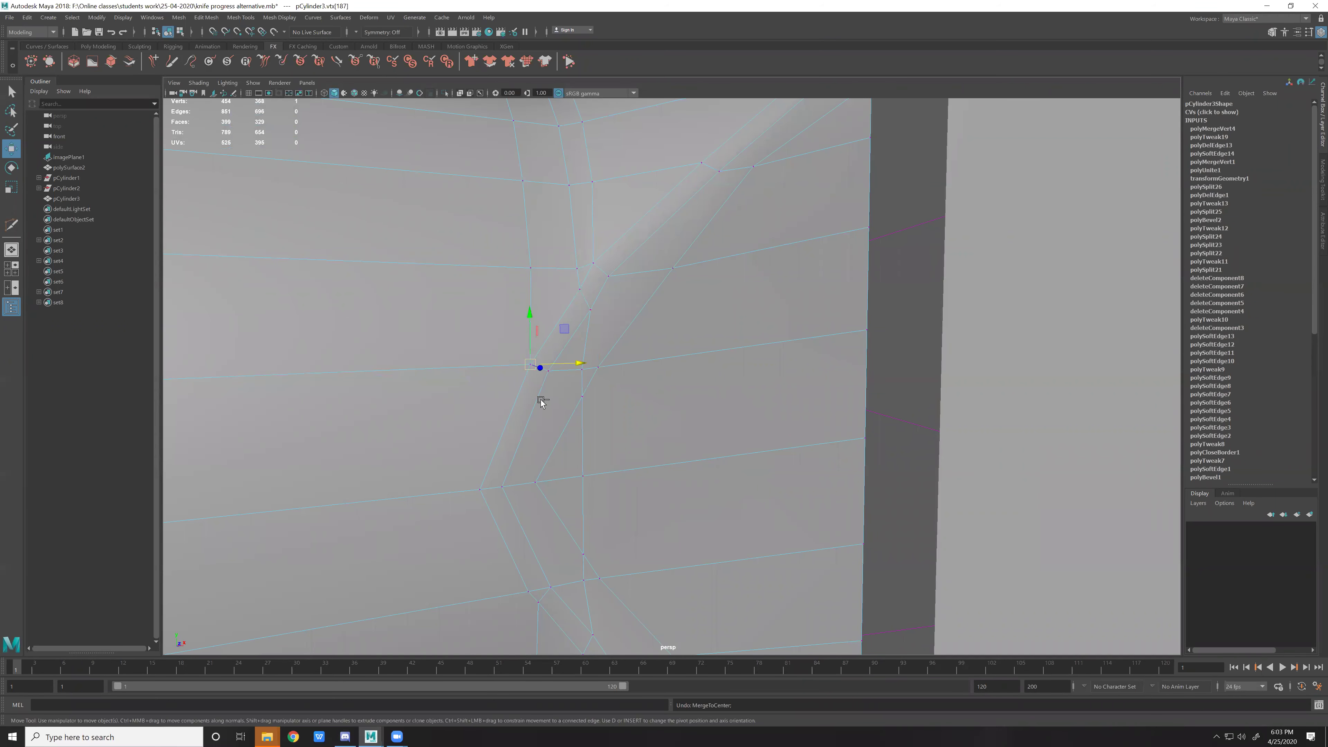
{"action": "key", "text": "ctrl+z"}
{"action": "left_click_drag", "start_coordinate": [575, 267], "coordinate": [566, 283], "text": "alt"}
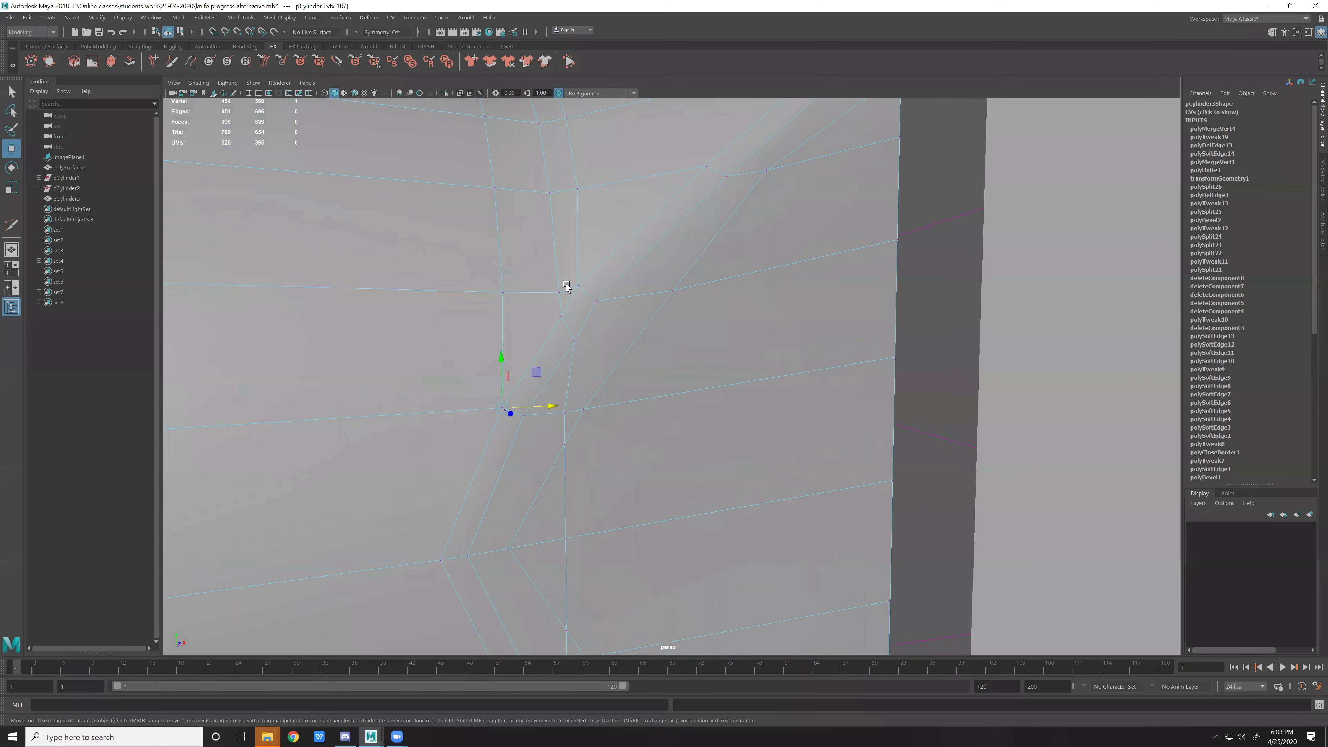
{"action": "mouse_move", "coordinate": [570, 297]}
{"action": "right_mouse_down", "text": "shift"}
{"action": "mouse_move", "coordinate": [604, 381]}
{"action": "mouse_move", "coordinate": [577, 306]}
{"action": "mouse_move", "coordinate": [611, 225]}
{"action": "mouse_move", "coordinate": [652, 254]}
{"action": "right_mouse_up", "text": "shift"}
{"action": "left_click", "coordinate": [954, 360]}
{"action": "left_click", "coordinate": [652, 253]}
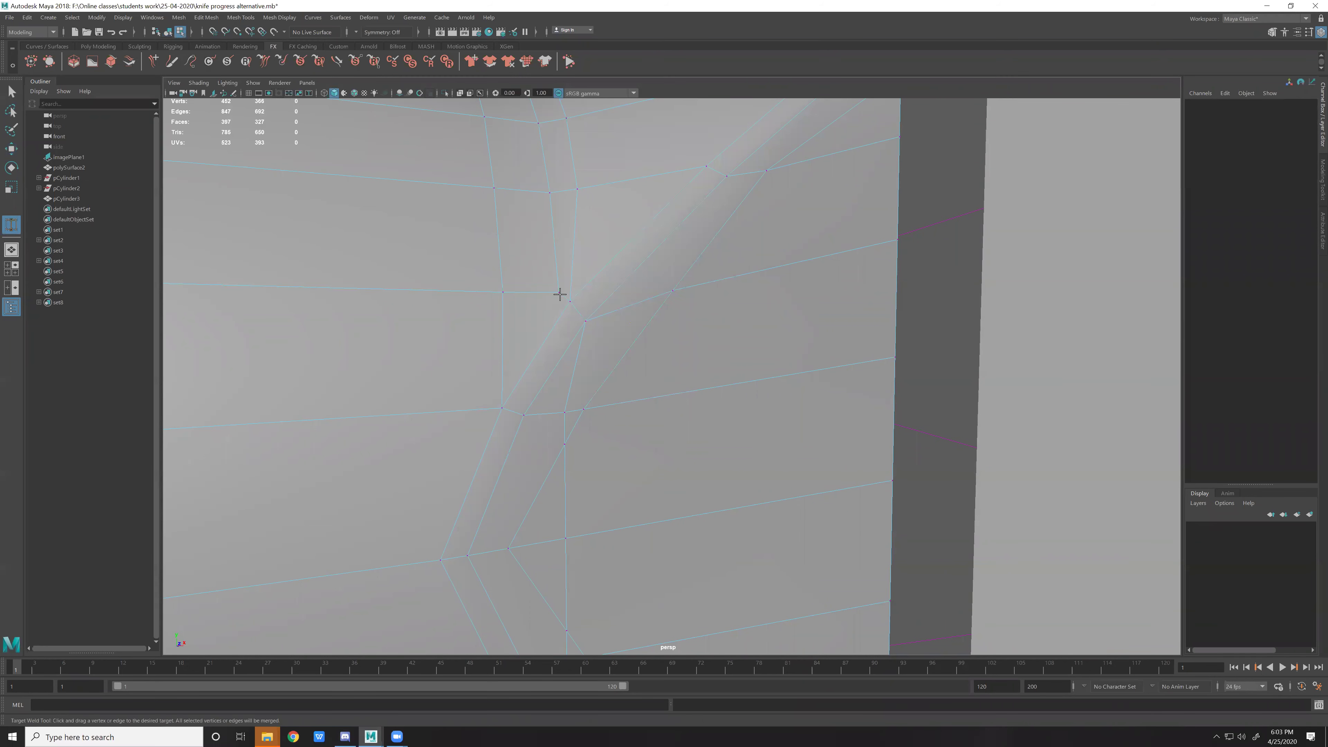
{"action": "key", "text": "w"}
Delete the leftover edge, then try removing a short edge loop and undo it.
{"action": "mouse_move", "coordinate": [605, 272]}
{"action": "left_mouse_down", "text": "alt"}
{"action": "mouse_move", "coordinate": [593, 362]}
{"action": "mouse_move", "coordinate": [573, 253]}
{"action": "mouse_move", "coordinate": [577, 282]}
{"action": "mouse_move", "coordinate": [526, 198]}
{"action": "left_mouse_up", "text": "alt"}
{"action": "left_click", "coordinate": [565, 307]}
{"action": "key", "text": "Delete"}
{"action": "double_click", "coordinate": [564, 345]}
{"action": "key", "text": "r"}
{"action": "key", "text": "w"}
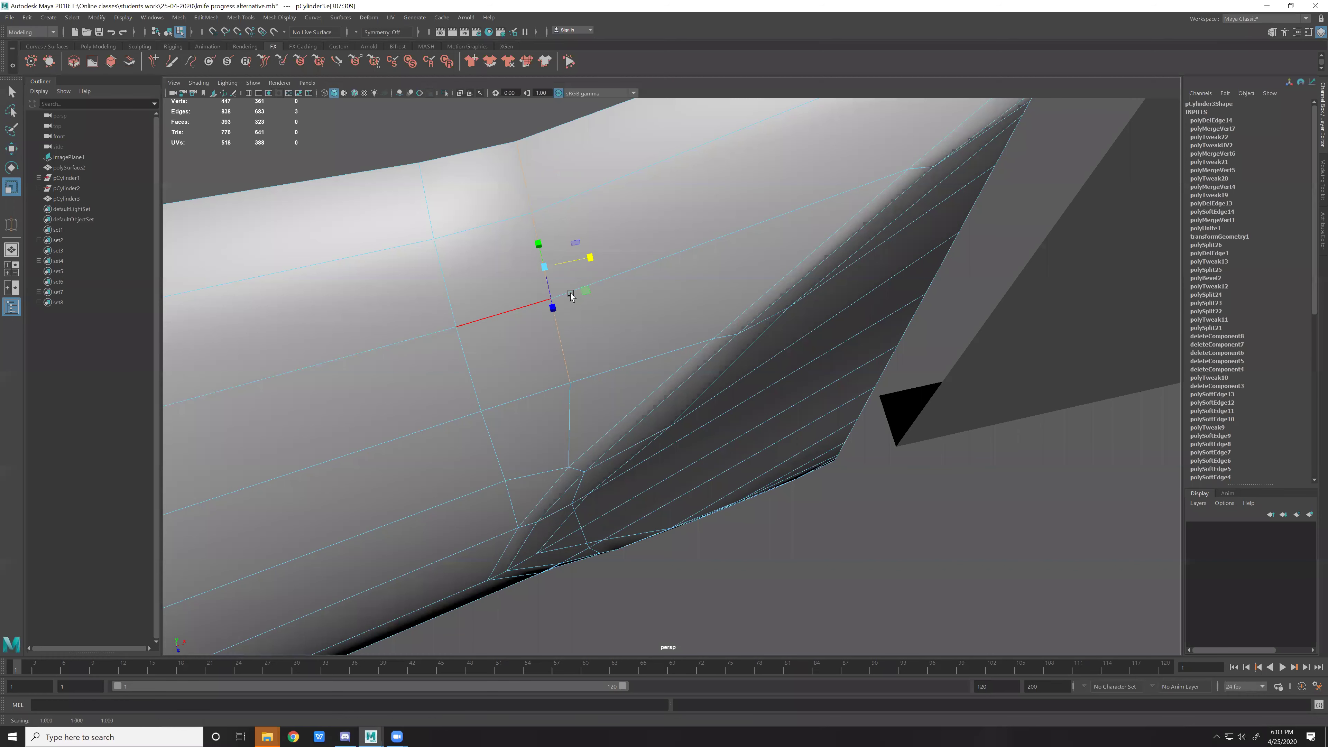
{"action": "mouse_move", "coordinate": [557, 454]}
{"action": "left_mouse_down", "text": "alt"}
{"action": "mouse_move", "coordinate": [572, 468]}
{"action": "mouse_move", "coordinate": [590, 389]}
{"action": "mouse_move", "coordinate": [570, 356]}
{"action": "mouse_move", "coordinate": [604, 419]}
{"action": "mouse_move", "coordinate": [583, 419]}
{"action": "left_mouse_up", "text": "alt"}
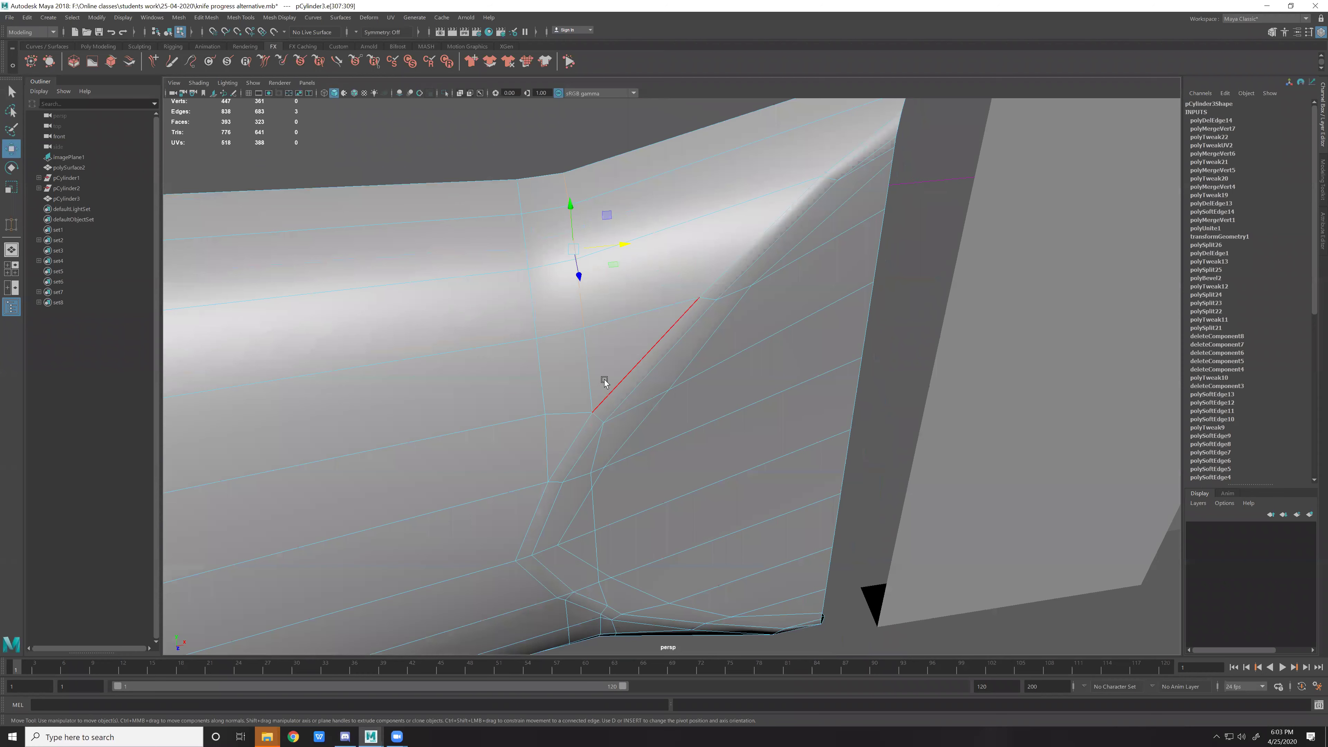
{"action": "key", "text": "ctrl+Delete"}
{"action": "key", "text": "ctrl+z"}
{"action": "key", "text": "ctrl+z"}
{"action": "key", "text": "ctrl+z"}
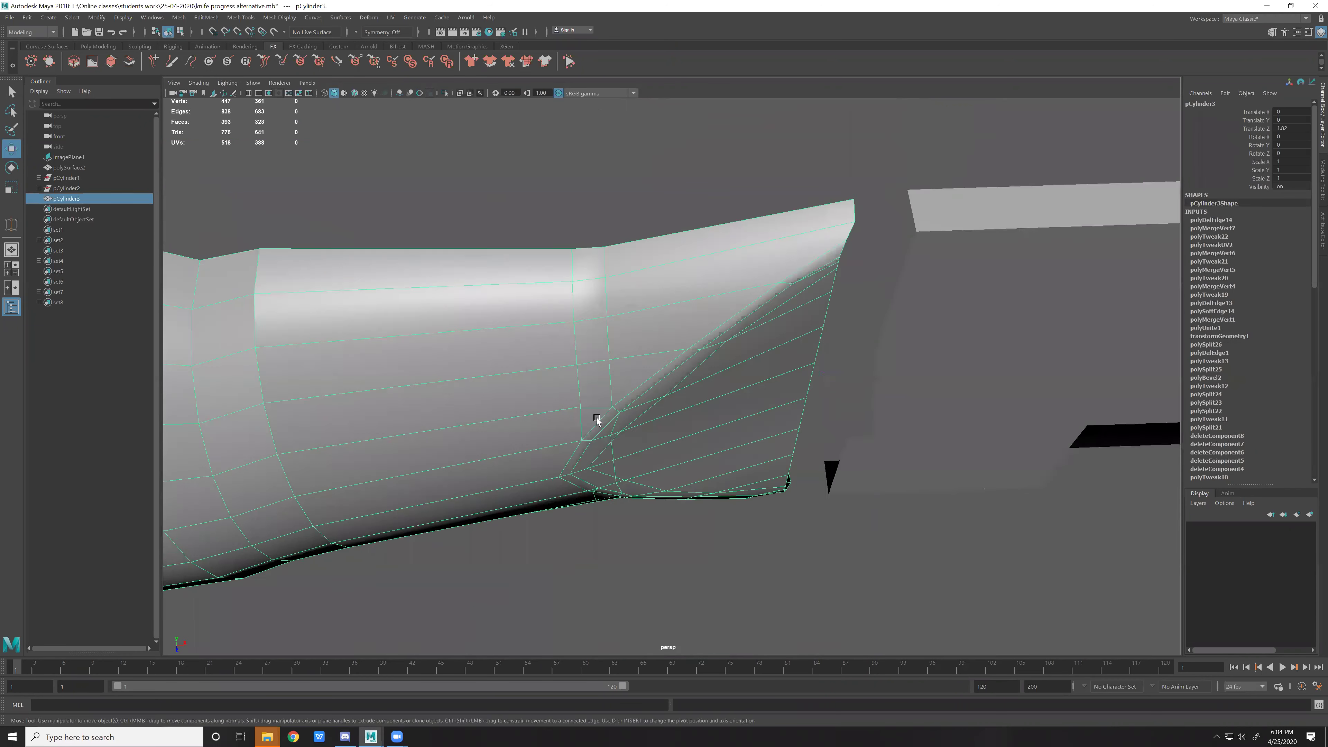
Multi-Cut a new two-point edge path across the handle's flared end.
{"action": "mouse_move", "coordinate": [596, 418]}
{"action": "left_mouse_down", "text": "alt"}
{"action": "mouse_move", "coordinate": [598, 433]}
{"action": "mouse_move", "coordinate": [659, 341]}
{"action": "left_mouse_up", "text": "alt"}
{"action": "scroll", "coordinate": [646, 365], "scroll_direction": "up", "scroll_amount": 2}
{"action": "right_click_drag", "start_coordinate": [598, 396], "coordinate": [676, 402], "text": "alt"}
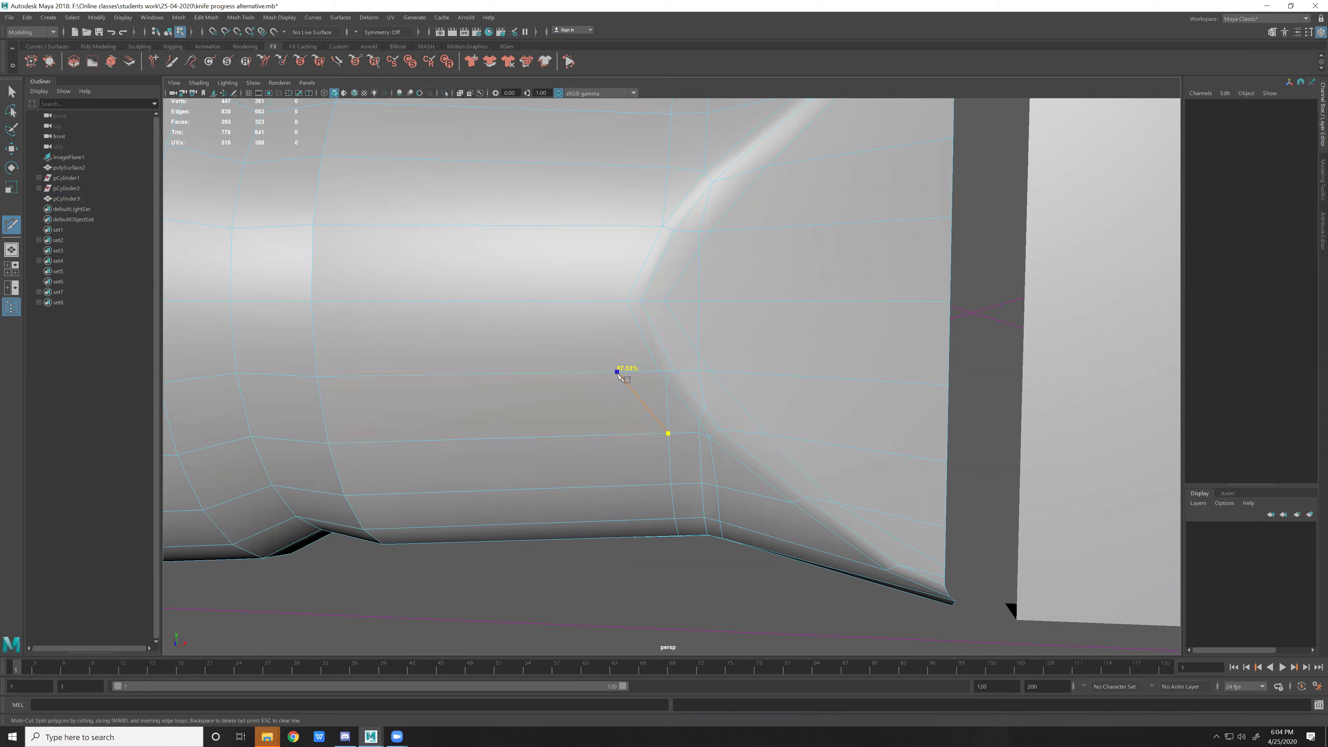
{"action": "left_click", "coordinate": [593, 302]}
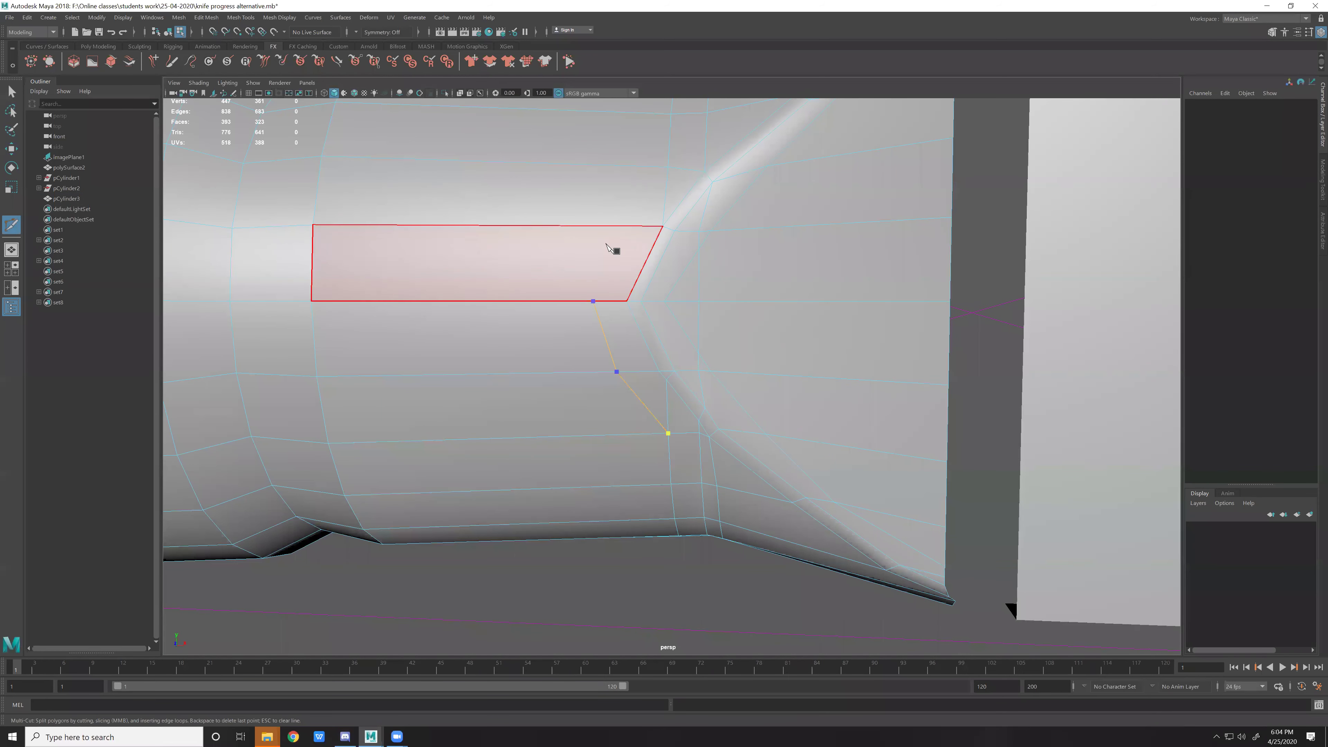
{"action": "left_click", "coordinate": [599, 226]}
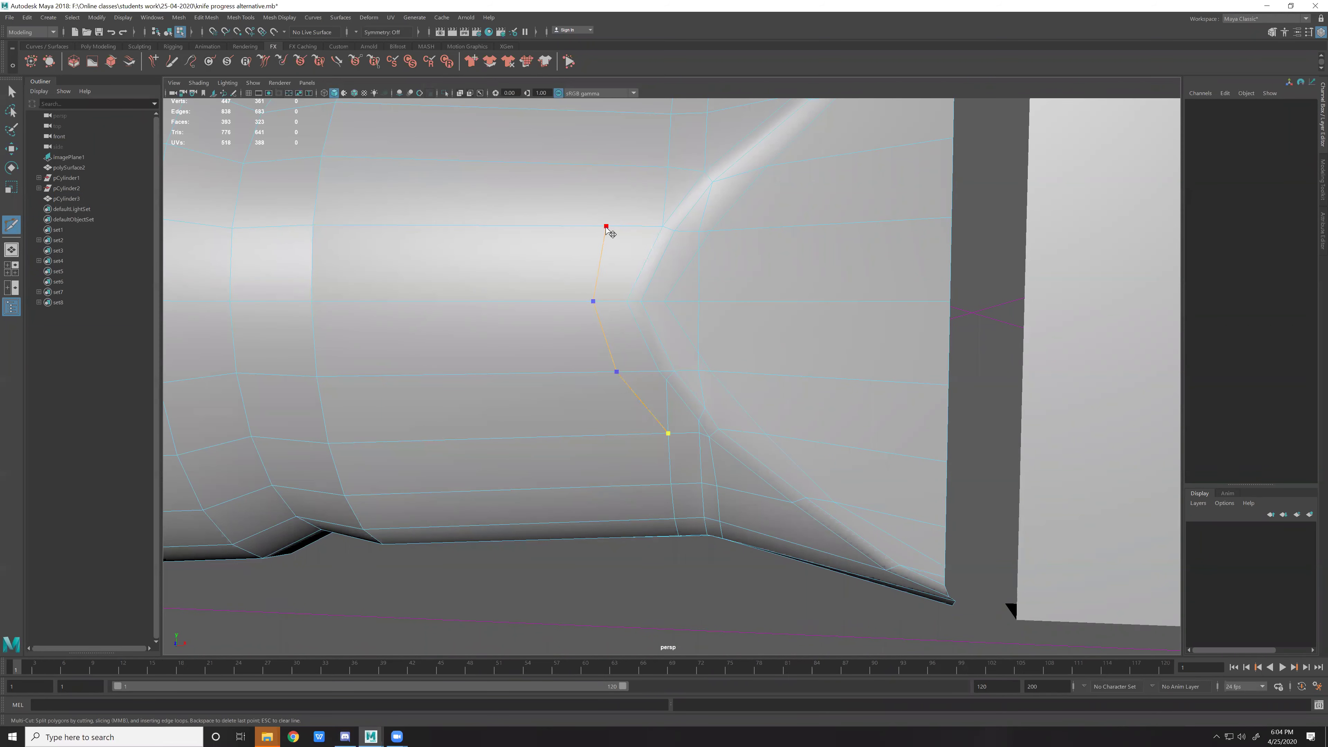
{"action": "key", "text": "Return"}
{"action": "key", "text": "w"}
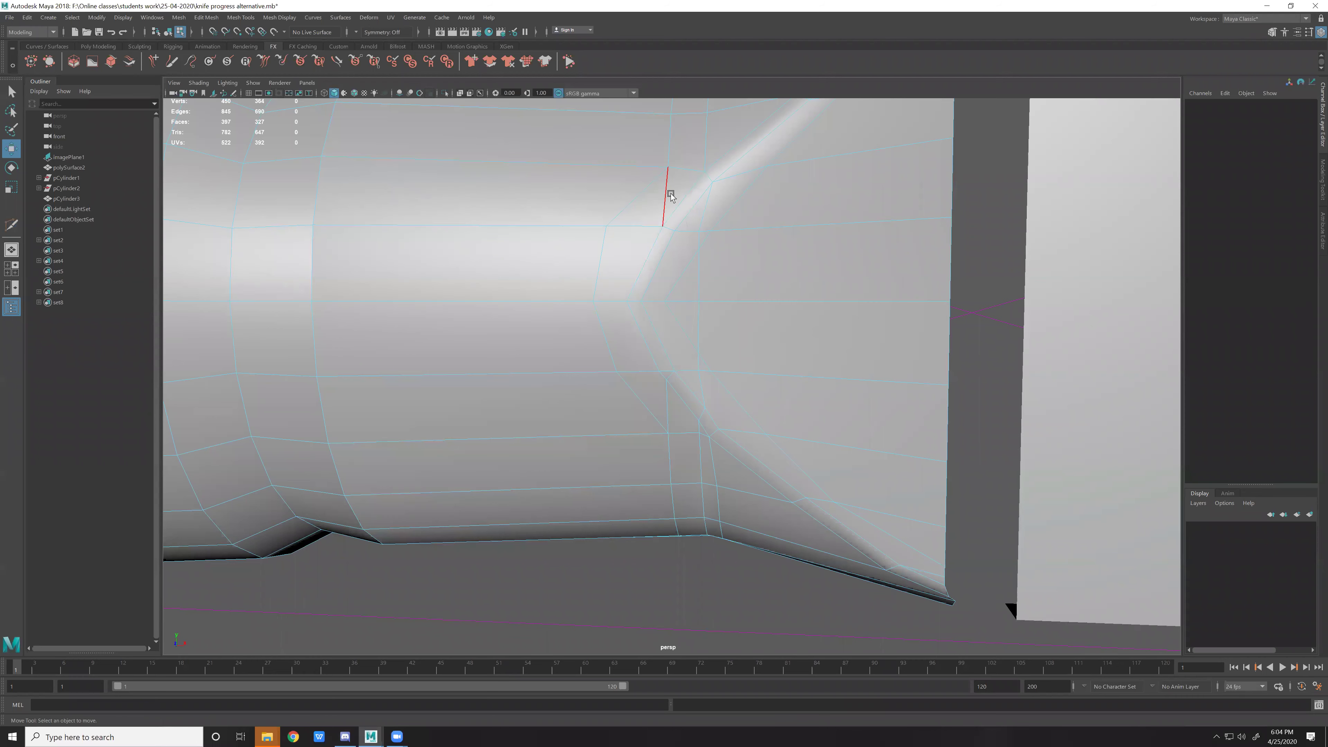
Delete the two leftover edges beside the cut and one more stray edge.
{"action": "left_click", "coordinate": [671, 195]}
{"action": "left_click", "coordinate": [672, 414], "text": "shift"}
{"action": "key", "text": "Delete"}
{"action": "left_click_drag", "start_coordinate": [705, 460], "coordinate": [710, 441], "text": "alt"}
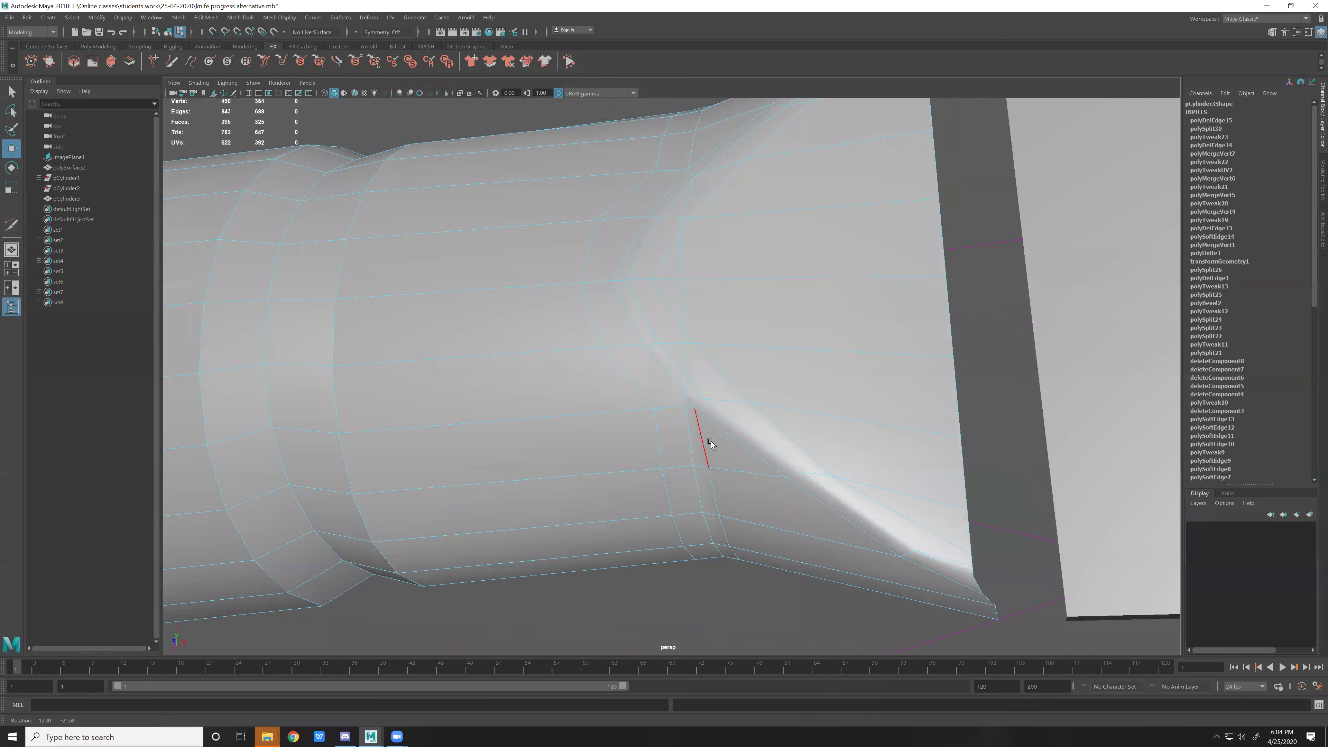
{"action": "scroll", "coordinate": [707, 437], "scroll_direction": "up", "scroll_amount": 3}
{"action": "scroll", "coordinate": [701, 413], "scroll_direction": "up", "scroll_amount": 3}
{"action": "scroll", "coordinate": [691, 387], "scroll_direction": "up", "scroll_amount": 2}
{"action": "left_click", "coordinate": [723, 400]}
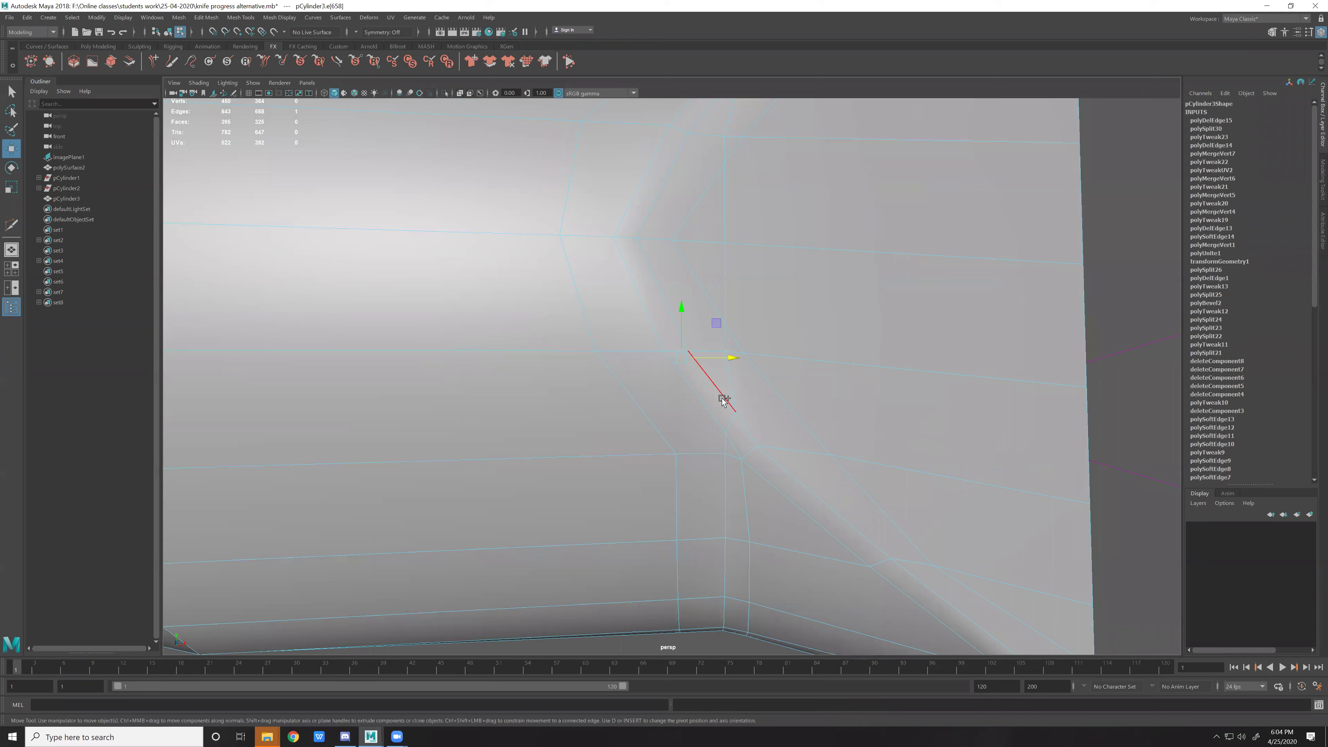
{"action": "key", "text": "Delete"}
{"action": "mouse_move", "coordinate": [697, 451]}
{"action": "left_mouse_down", "text": "alt"}
{"action": "mouse_move", "coordinate": [705, 213]}
{"action": "mouse_move", "coordinate": [691, 256]}
{"action": "mouse_move", "coordinate": [657, 262]}
{"action": "mouse_move", "coordinate": [736, 327]}
{"action": "left_mouse_up", "text": "alt"}
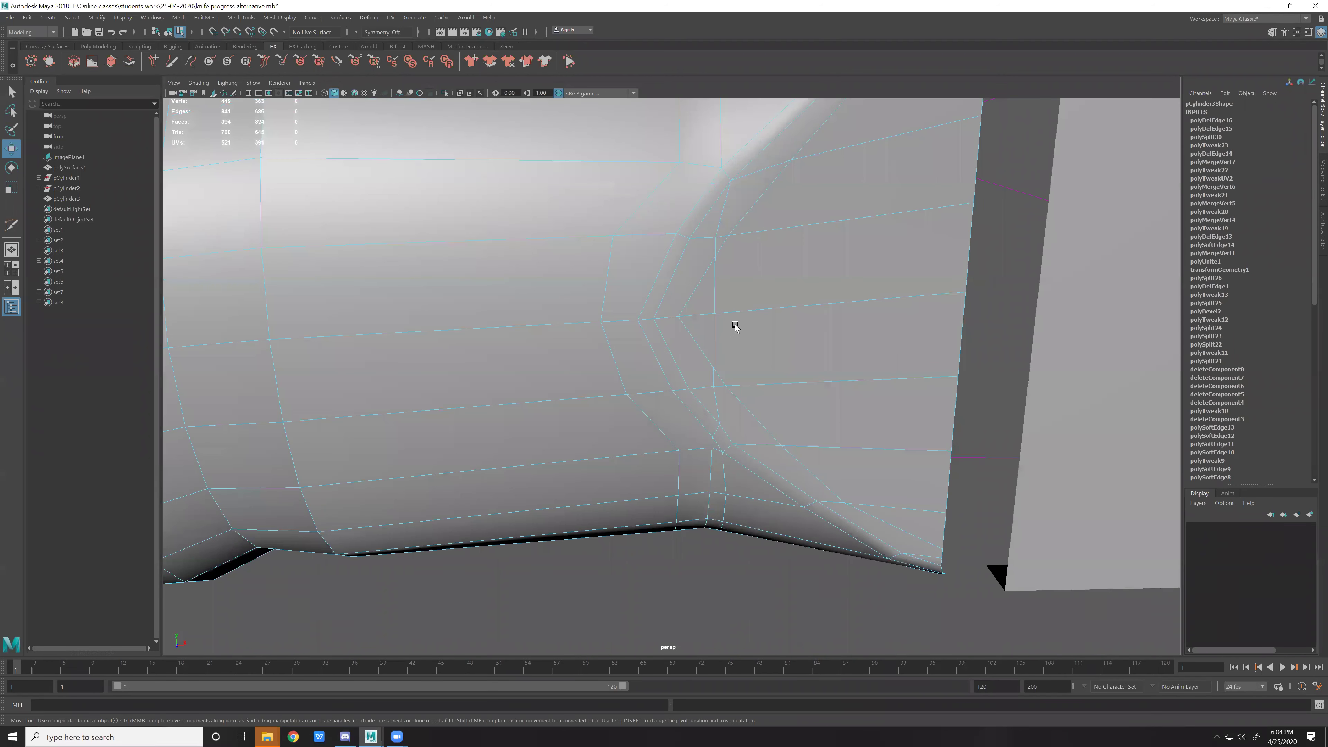
{"action": "scroll", "coordinate": [735, 327], "scroll_direction": "down", "scroll_amount": 5}
{"action": "mouse_move", "coordinate": [670, 281]}
{"action": "left_mouse_down", "text": "alt"}
{"action": "mouse_move", "coordinate": [582, 282]}
{"action": "mouse_move", "coordinate": [733, 341]}
{"action": "left_mouse_up", "text": "alt"}
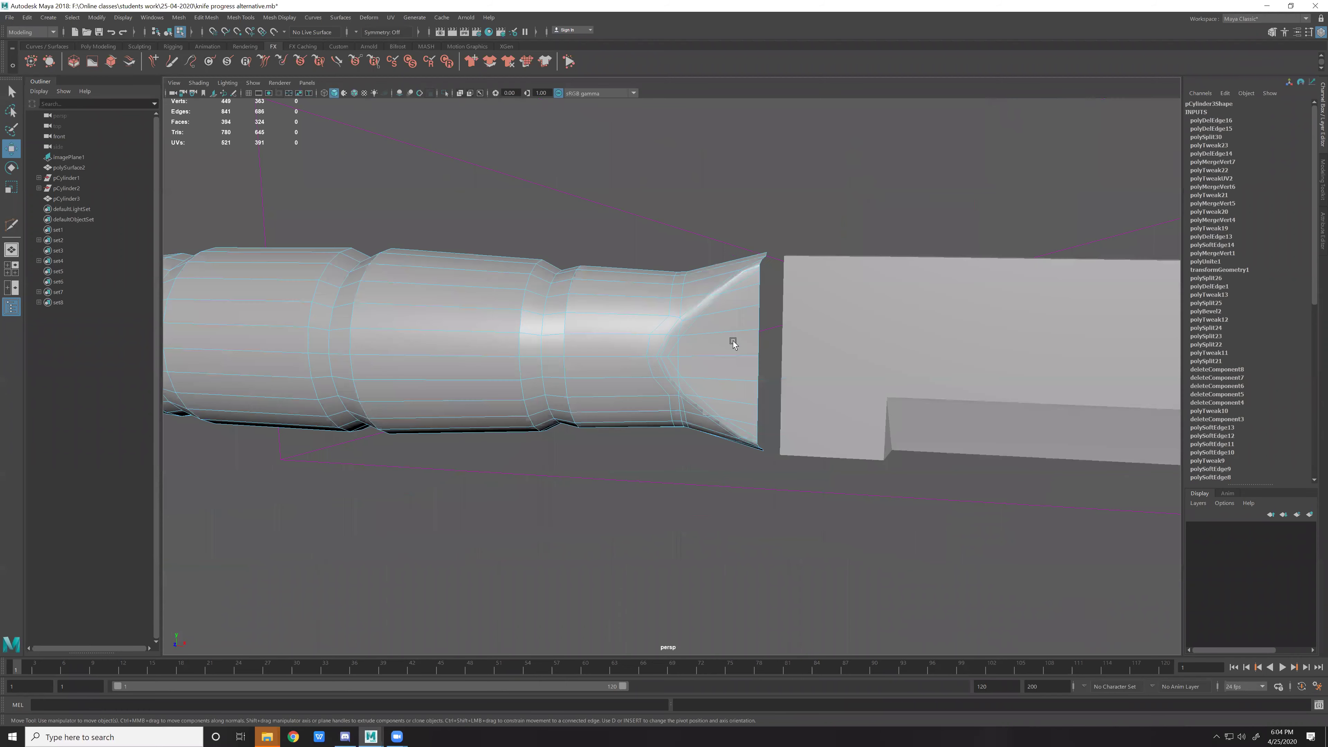
Delete the face loop running lengthwise along the handle.
{"action": "left_click_drag", "start_coordinate": [745, 404], "coordinate": [531, 325], "text": "alt"}
{"action": "left_click_drag", "start_coordinate": [348, 283], "coordinate": [632, 342], "text": "alt"}
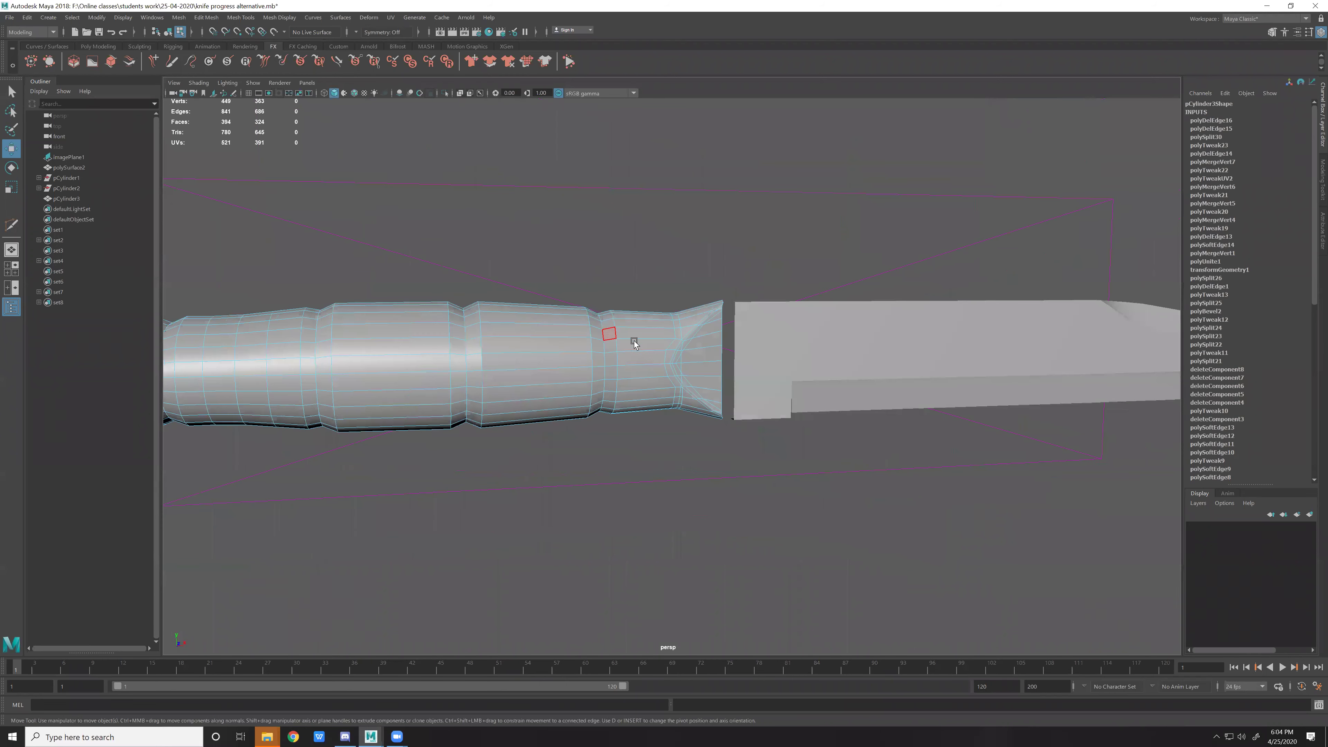
{"action": "left_click", "coordinate": [649, 358]}
{"action": "double_click", "coordinate": [613, 359]}
{"action": "key", "text": "Delete"}
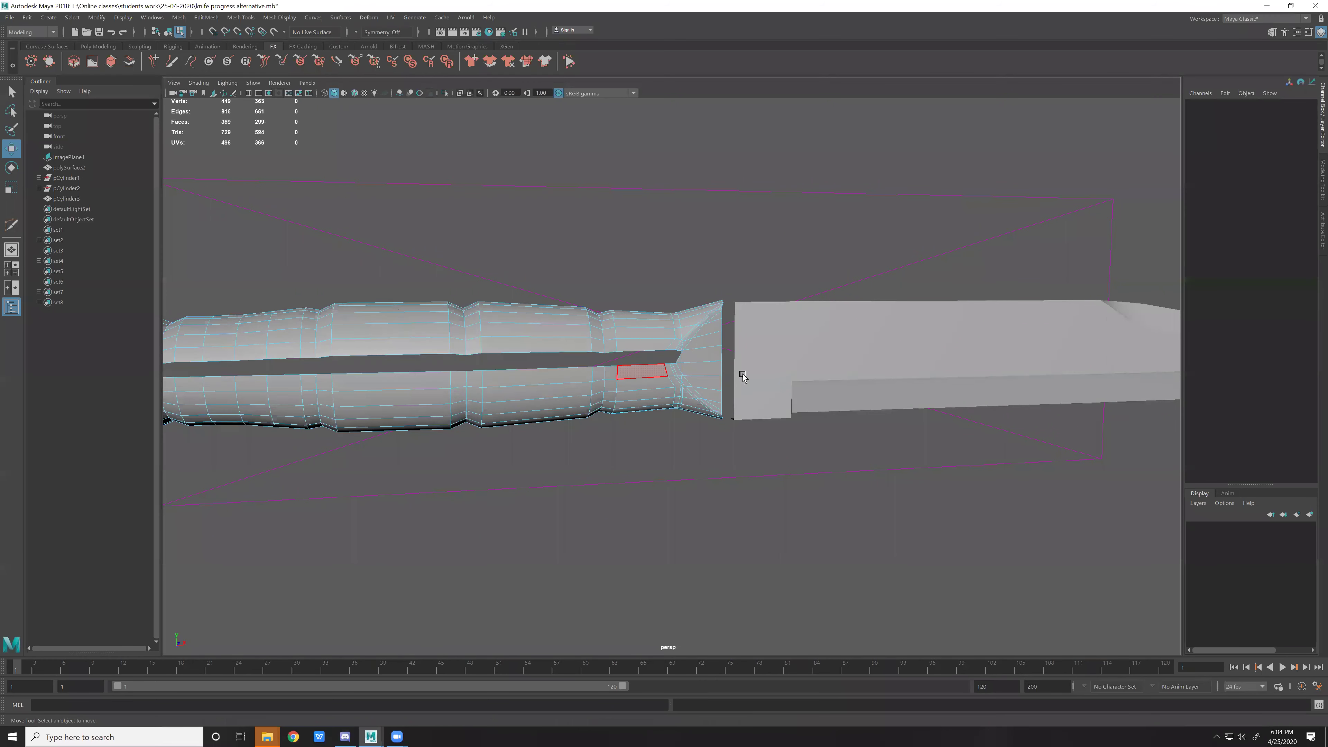
Select the upper handle half as a shell and delete it.
{"action": "left_click", "coordinate": [695, 357]}
{"action": "left_click", "coordinate": [680, 361]}
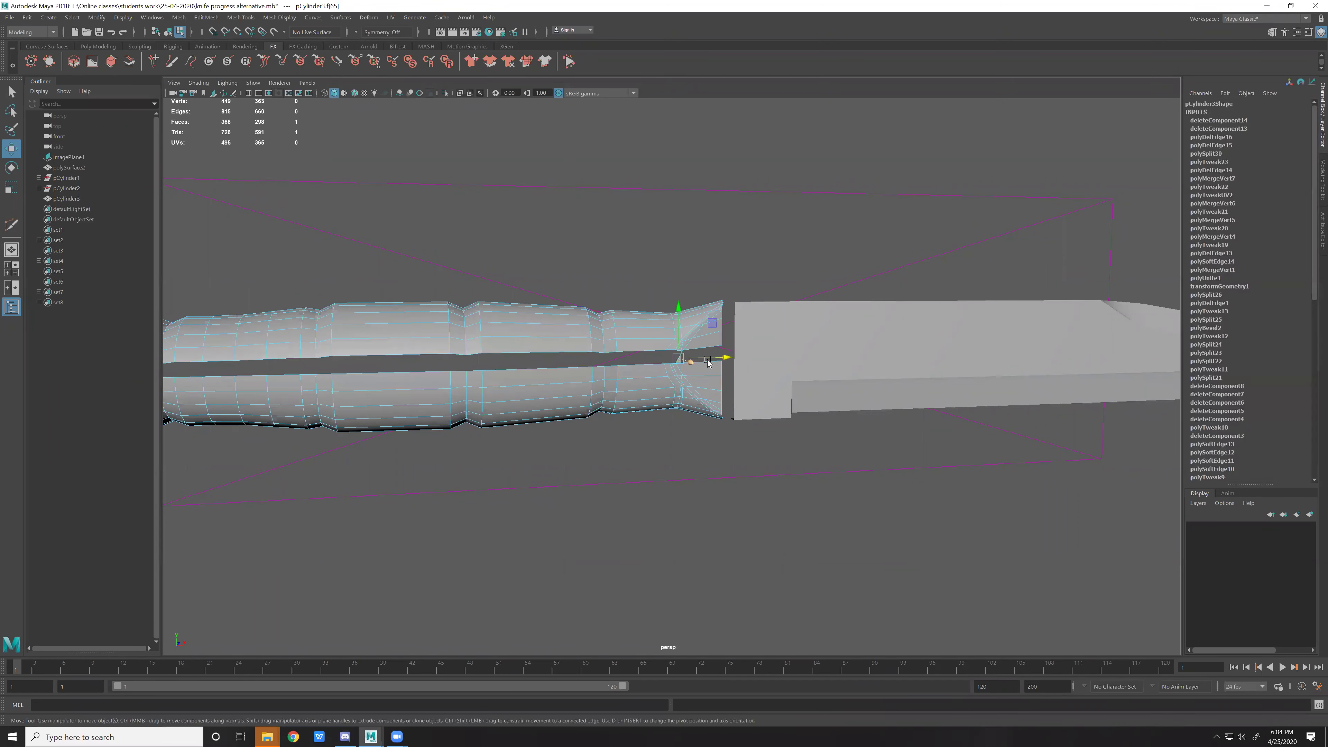
{"action": "left_click", "coordinate": [687, 335]}
{"action": "key", "text": "Delete"}
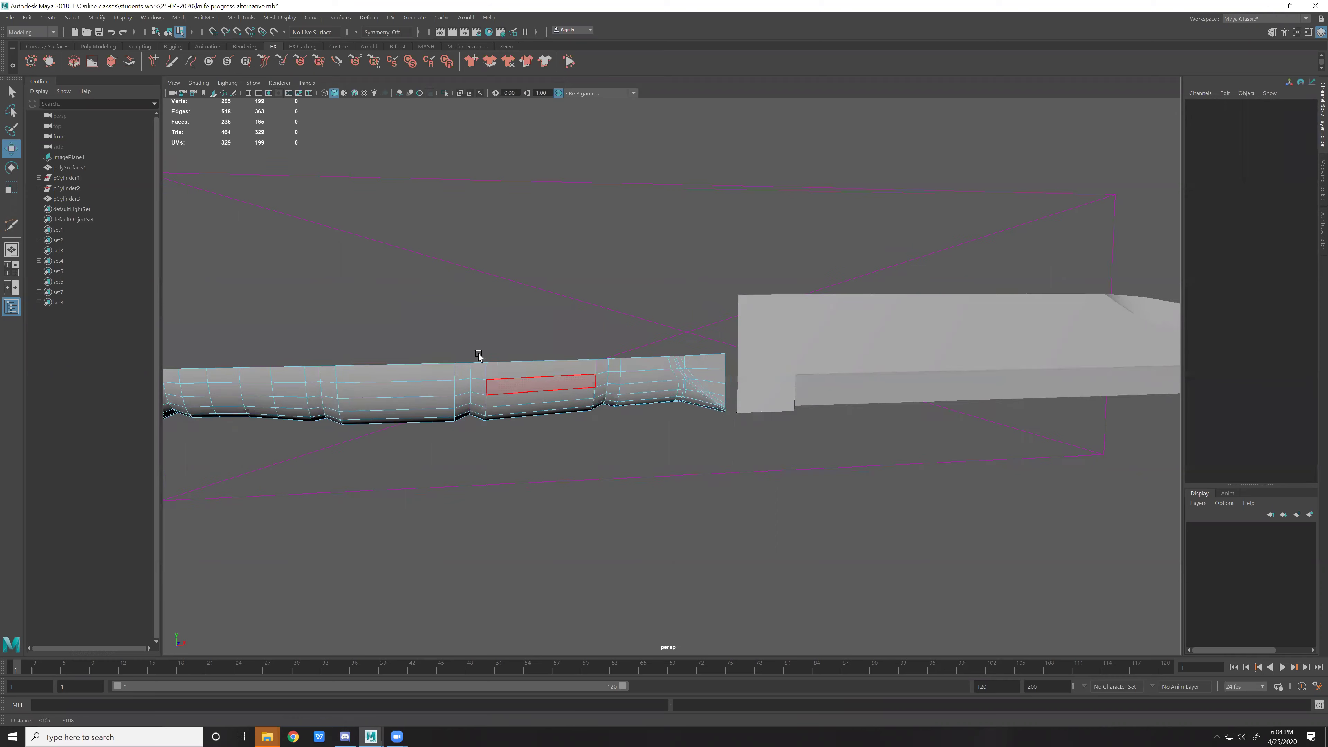
{"action": "scroll", "coordinate": [531, 364], "scroll_direction": "up", "scroll_amount": 5}
{"action": "scroll", "coordinate": [787, 346], "scroll_direction": "up", "scroll_amount": 3}
Delete the extra vertical edges near the guard end and merge two vertex pairs.
{"action": "mouse_move", "coordinate": [787, 346]}
{"action": "left_mouse_down", "text": "alt"}
{"action": "mouse_move", "coordinate": [642, 337]}
{"action": "mouse_move", "coordinate": [588, 244]}
{"action": "mouse_move", "coordinate": [664, 391]}
{"action": "left_mouse_up", "text": "alt"}
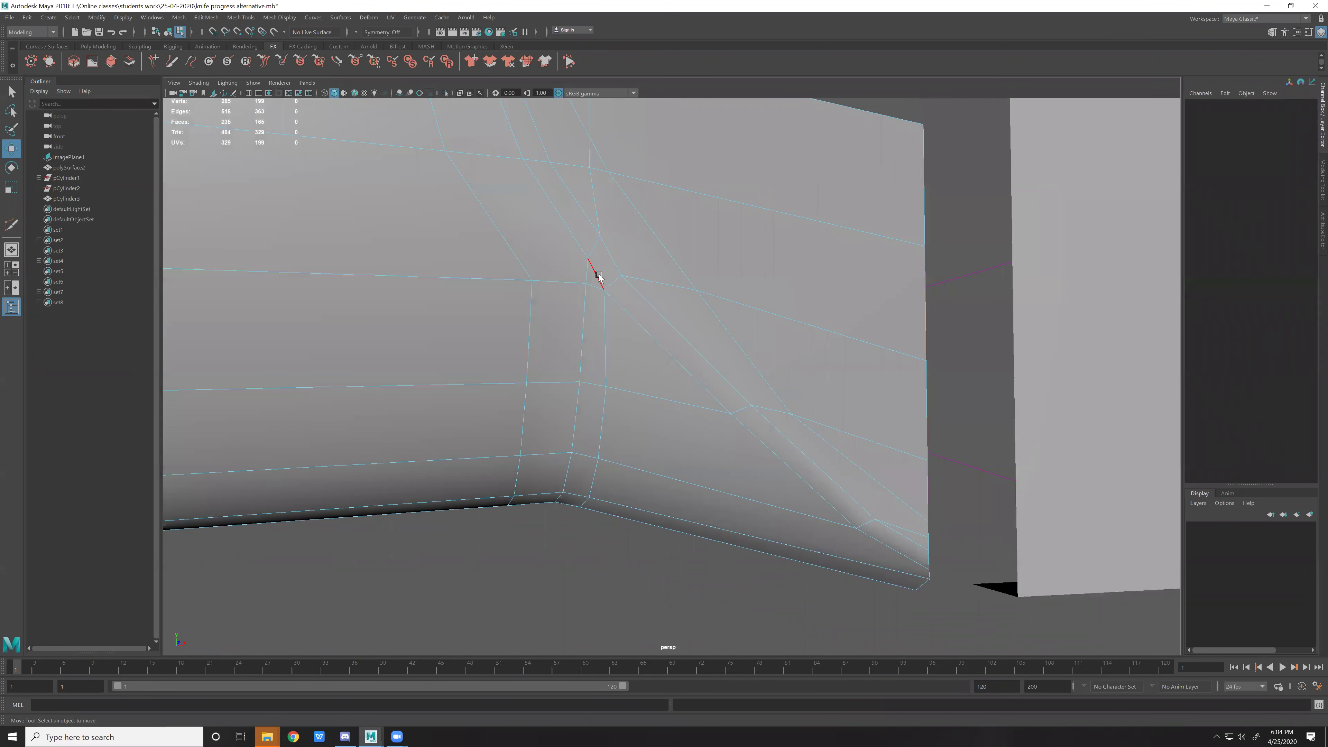
{"action": "left_click", "coordinate": [627, 351]}
{"action": "left_click", "coordinate": [583, 331]}
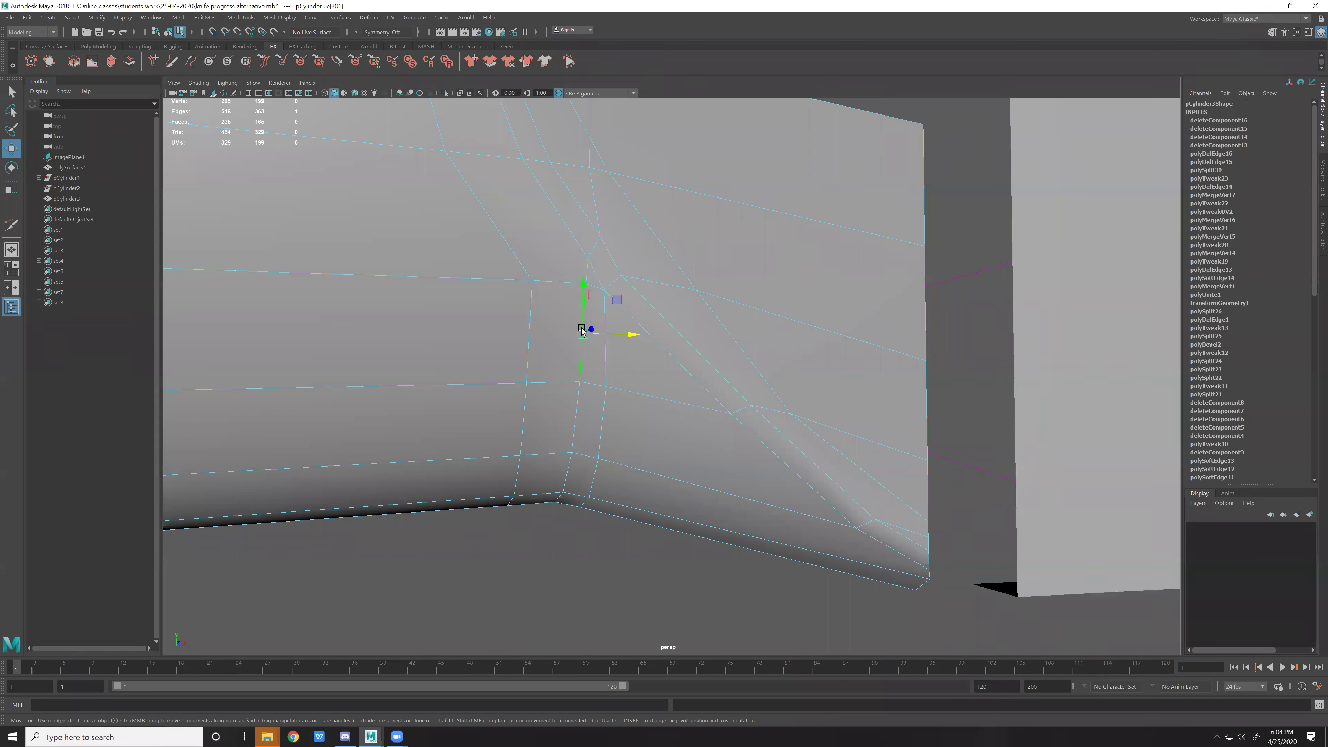
{"action": "key", "text": "Delete"}
{"action": "left_click", "coordinate": [575, 418]}
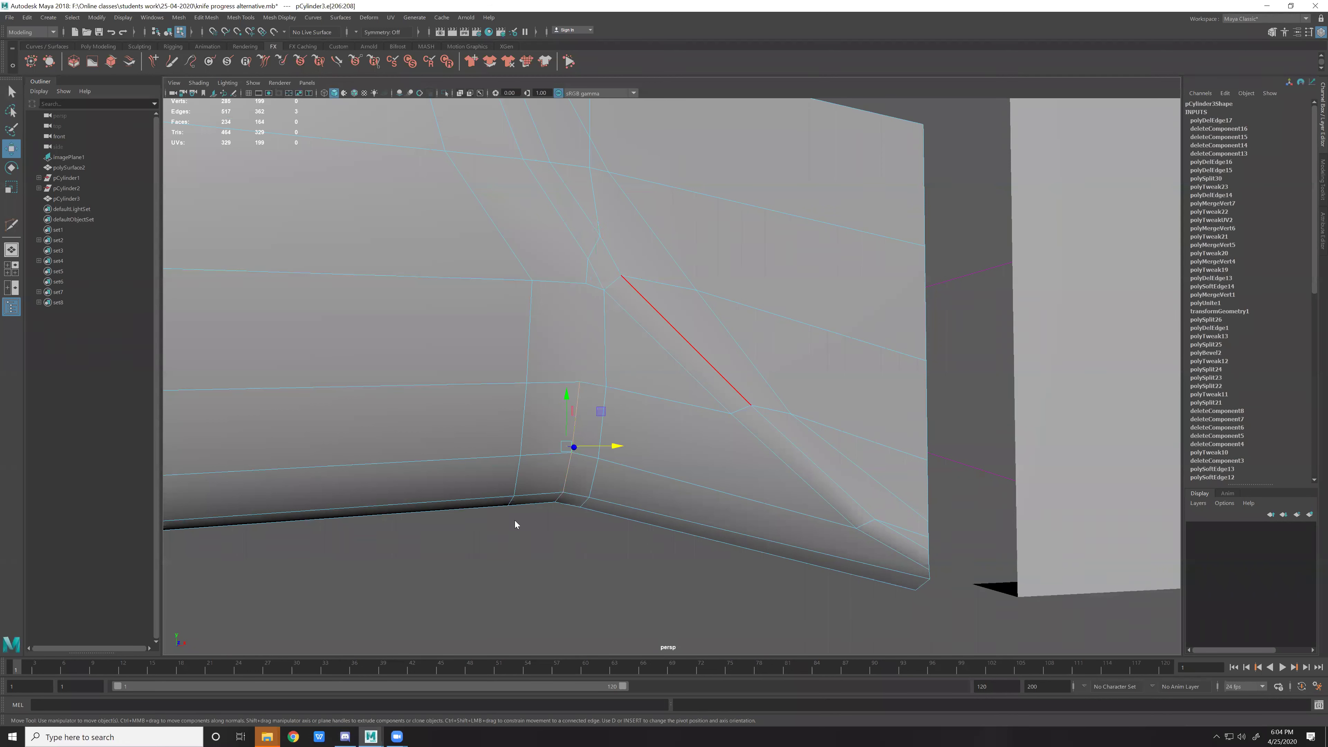
{"action": "key", "text": "Delete"}
{"action": "right_click_drag", "start_coordinate": [637, 345], "coordinate": [675, 326], "text": "shift"}
{"action": "right_click_drag", "start_coordinate": [638, 237], "coordinate": [622, 255], "text": "shift"}
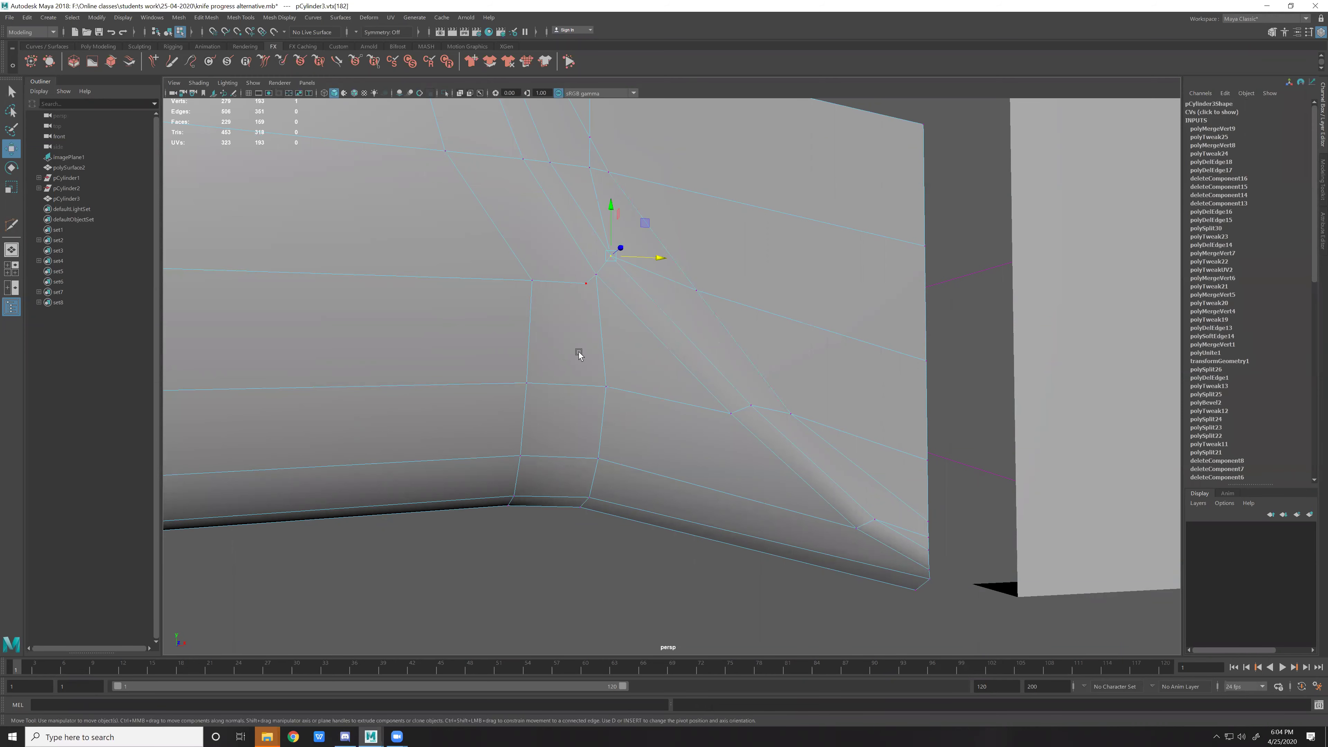
Target-weld the stray vertex onto its neighbour at the handle's guard end.
{"action": "right_click_drag", "start_coordinate": [621, 245], "coordinate": [611, 275], "text": "shift"}
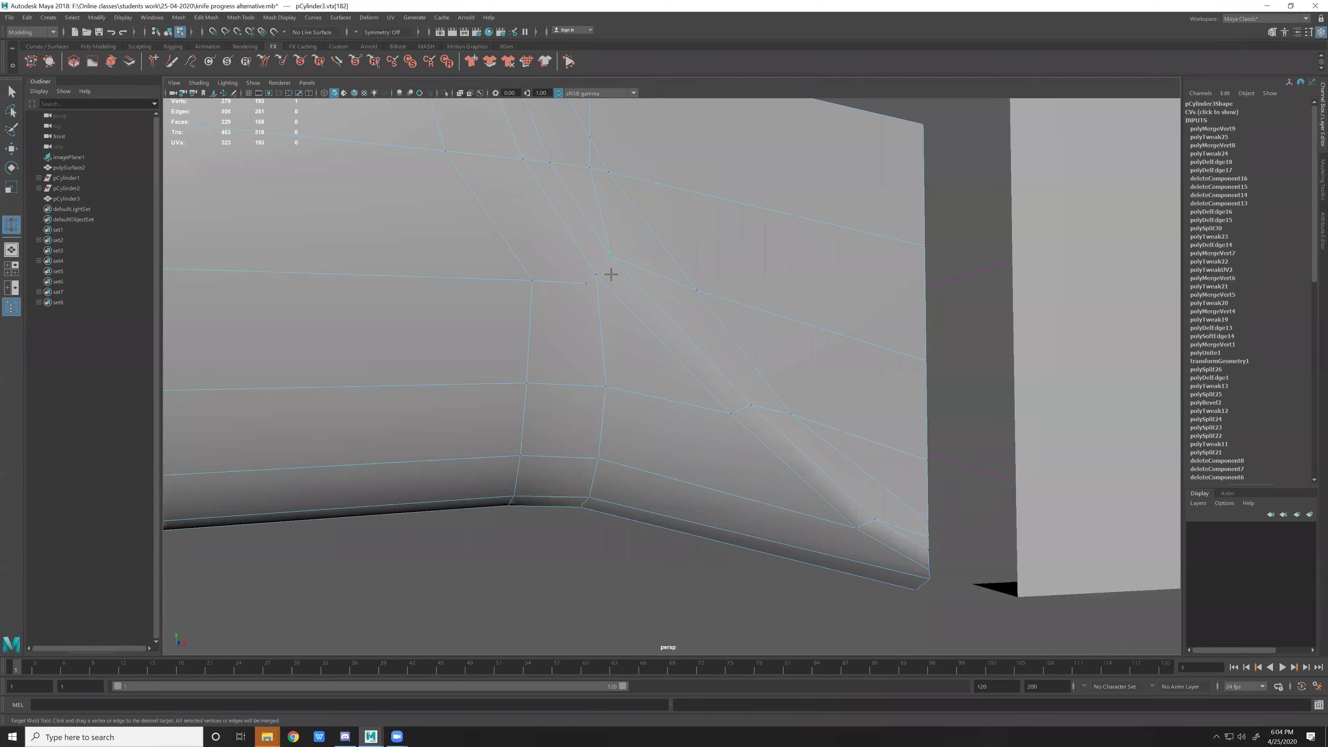
{"action": "left_click", "coordinate": [610, 272]}
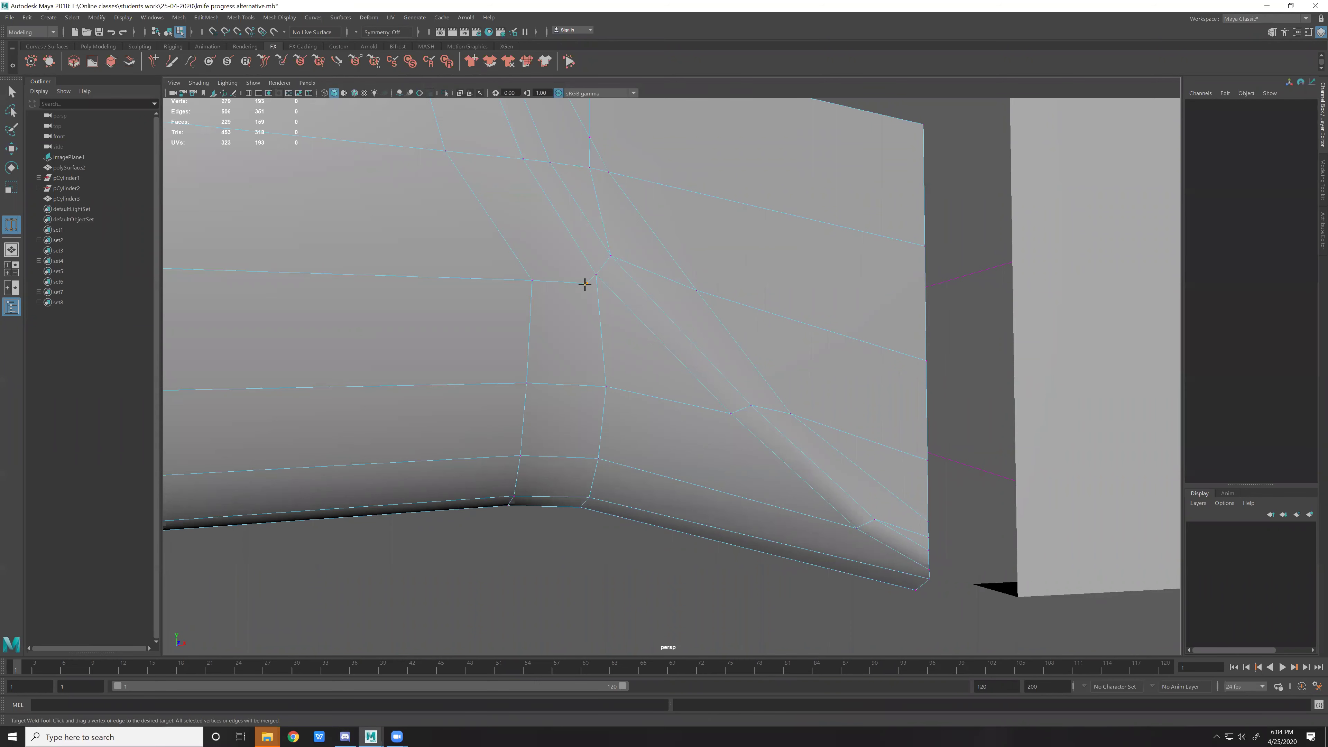
{"action": "left_click_drag", "start_coordinate": [606, 272], "coordinate": [596, 275]}
{"action": "mouse_move", "coordinate": [647, 318]}
{"action": "left_mouse_down", "text": "alt"}
{"action": "mouse_move", "coordinate": [627, 336]}
{"action": "mouse_move", "coordinate": [730, 375]}
{"action": "left_mouse_up", "text": "alt"}
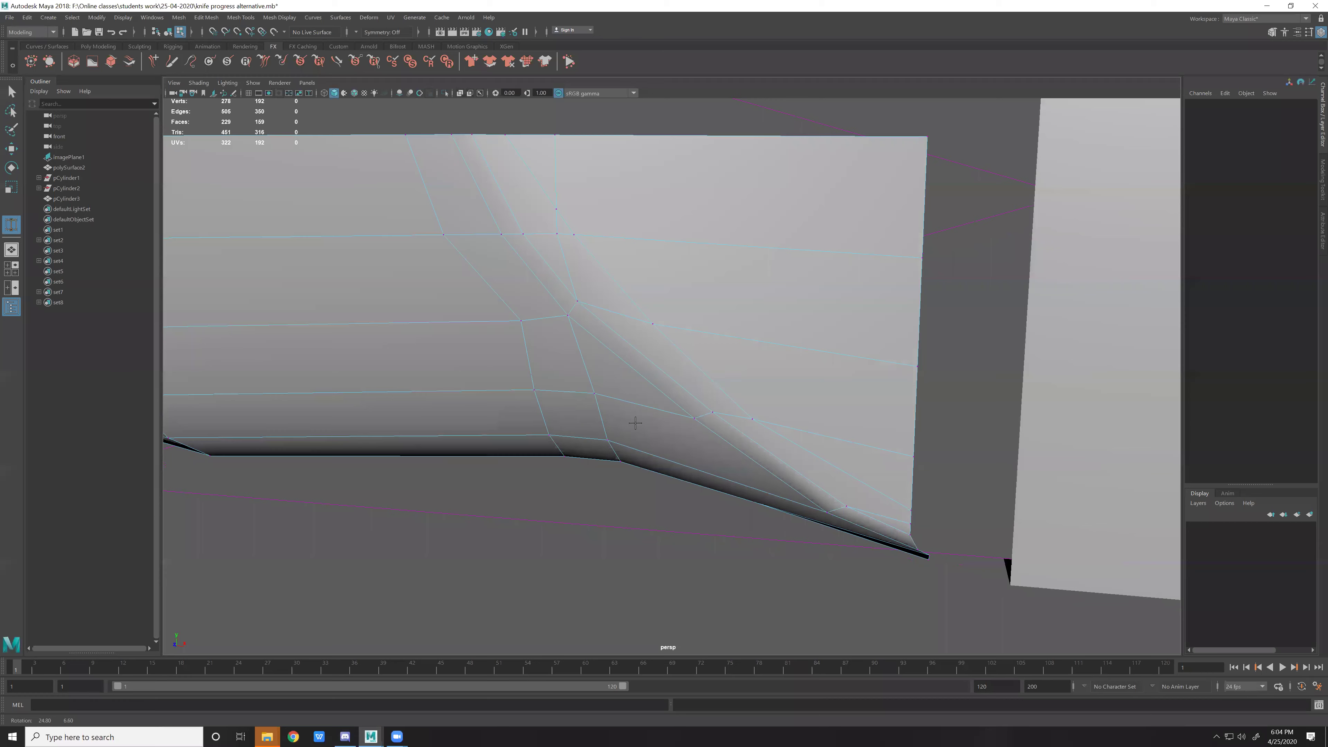
{"action": "scroll", "coordinate": [635, 423], "scroll_direction": "down", "scroll_amount": 5}
{"action": "key", "text": "F8"}
{"action": "key", "text": "w"}
{"action": "scroll", "coordinate": [635, 361], "scroll_direction": "up", "scroll_amount": 5}
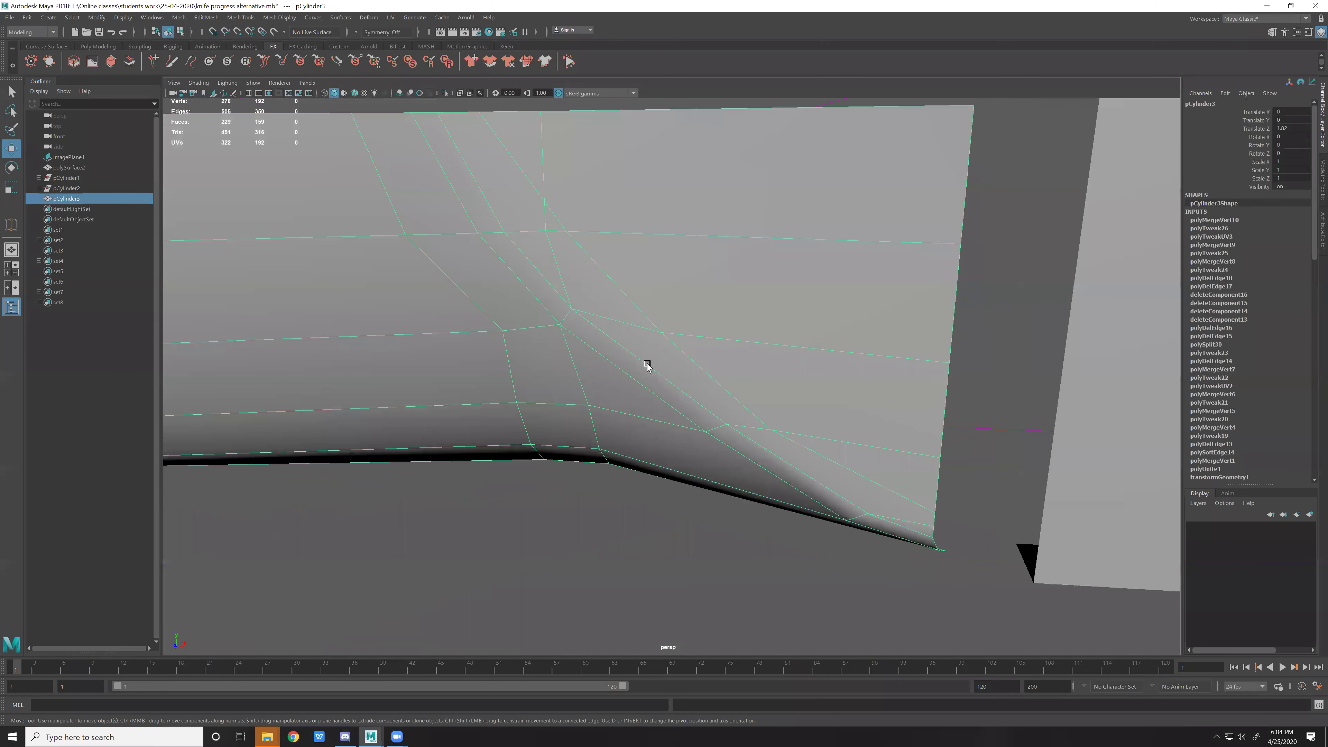
Delete the extra edge and the four-edge loop on the handle end.
{"action": "right_click_drag", "start_coordinate": [583, 267], "coordinate": [584, 268]}
{"action": "left_click", "coordinate": [564, 272]}
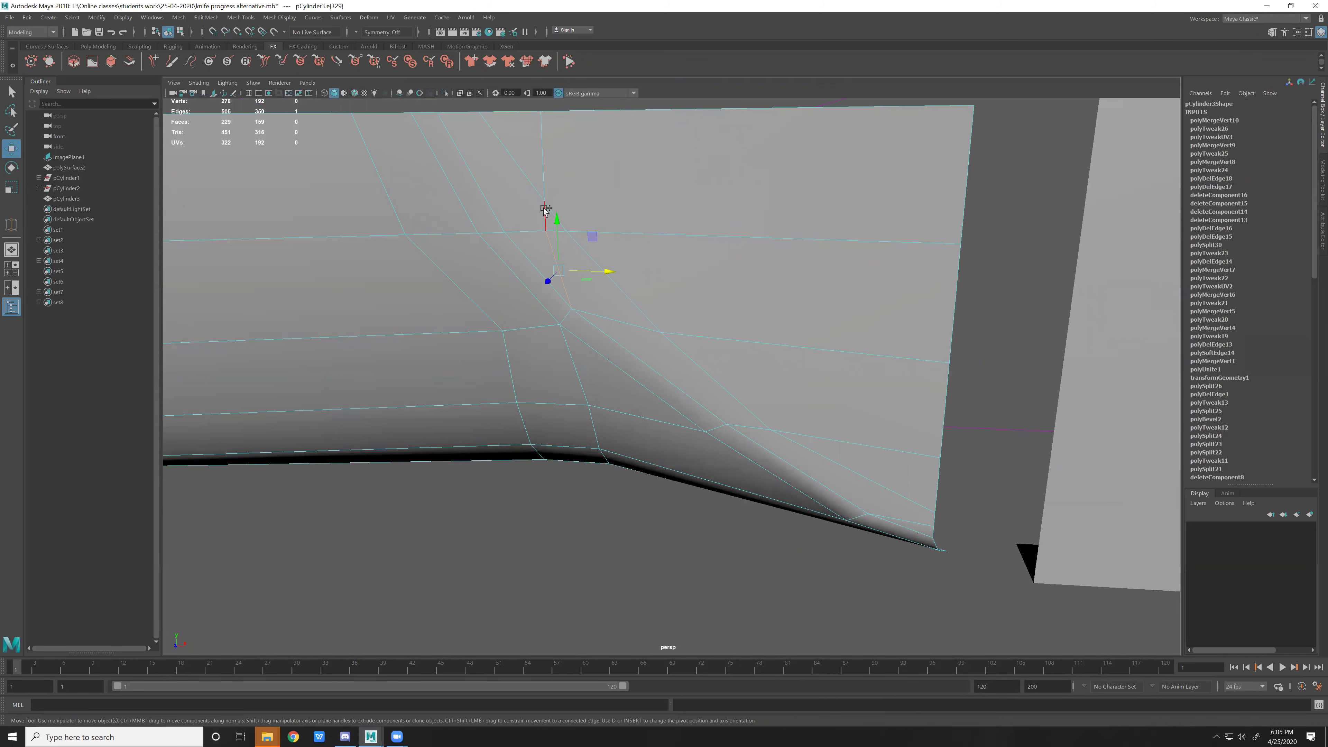
{"action": "key", "text": "ctrl+Delete"}
{"action": "left_click_drag", "start_coordinate": [646, 345], "coordinate": [678, 284], "text": "alt"}
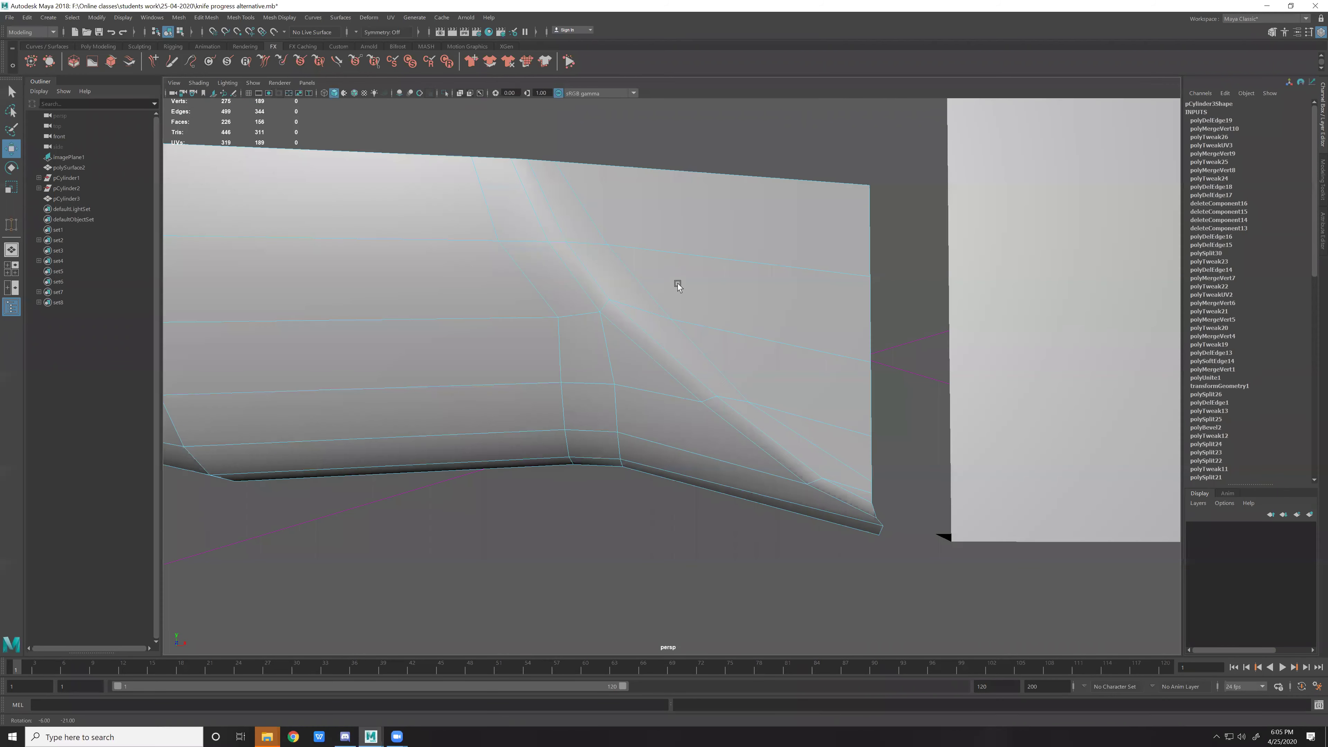
{"action": "mouse_move", "coordinate": [837, 383]}
{"action": "left_mouse_down", "text": "alt"}
{"action": "mouse_move", "coordinate": [753, 379]}
{"action": "mouse_move", "coordinate": [821, 366]}
{"action": "mouse_move", "coordinate": [795, 358]}
{"action": "mouse_move", "coordinate": [795, 415]}
{"action": "mouse_move", "coordinate": [770, 408]}
{"action": "left_mouse_up", "text": "alt"}
{"action": "double_click", "coordinate": [851, 337]}
{"action": "key", "text": "ctrl+Delete"}
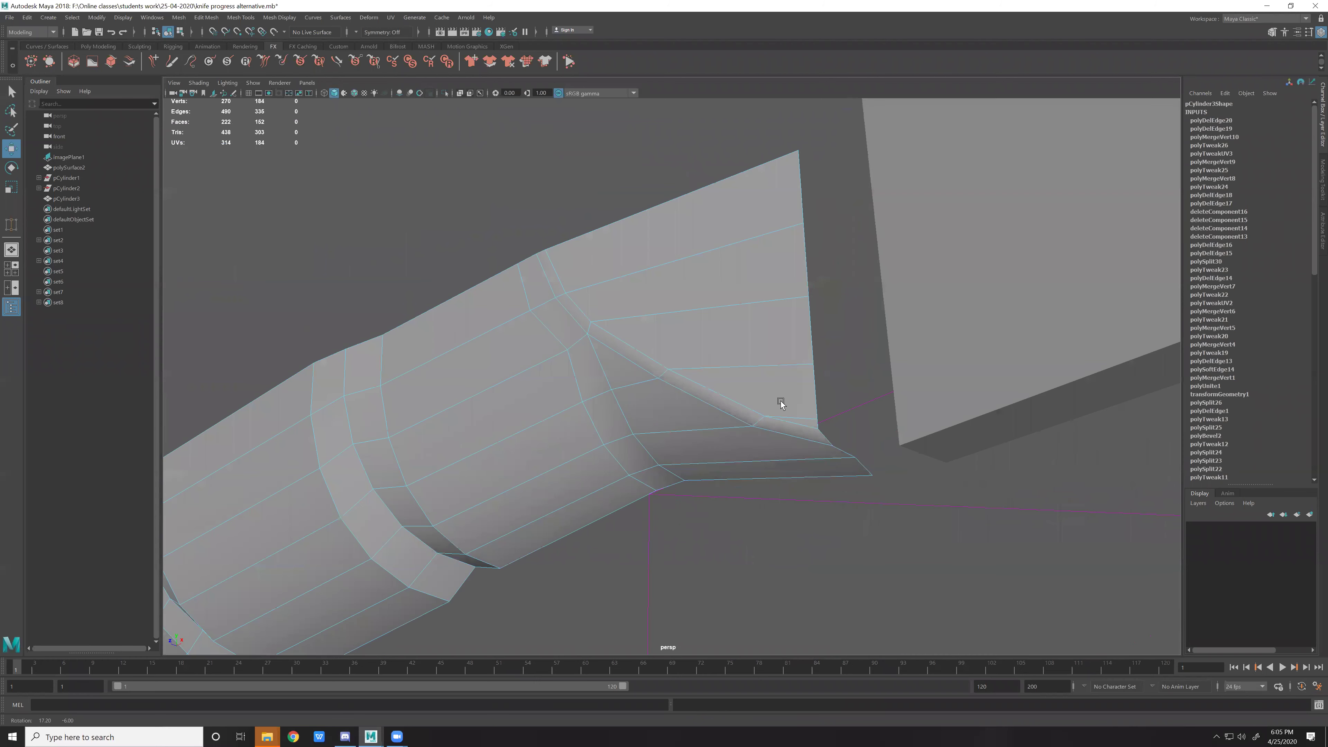
{"action": "key", "text": "F8"}
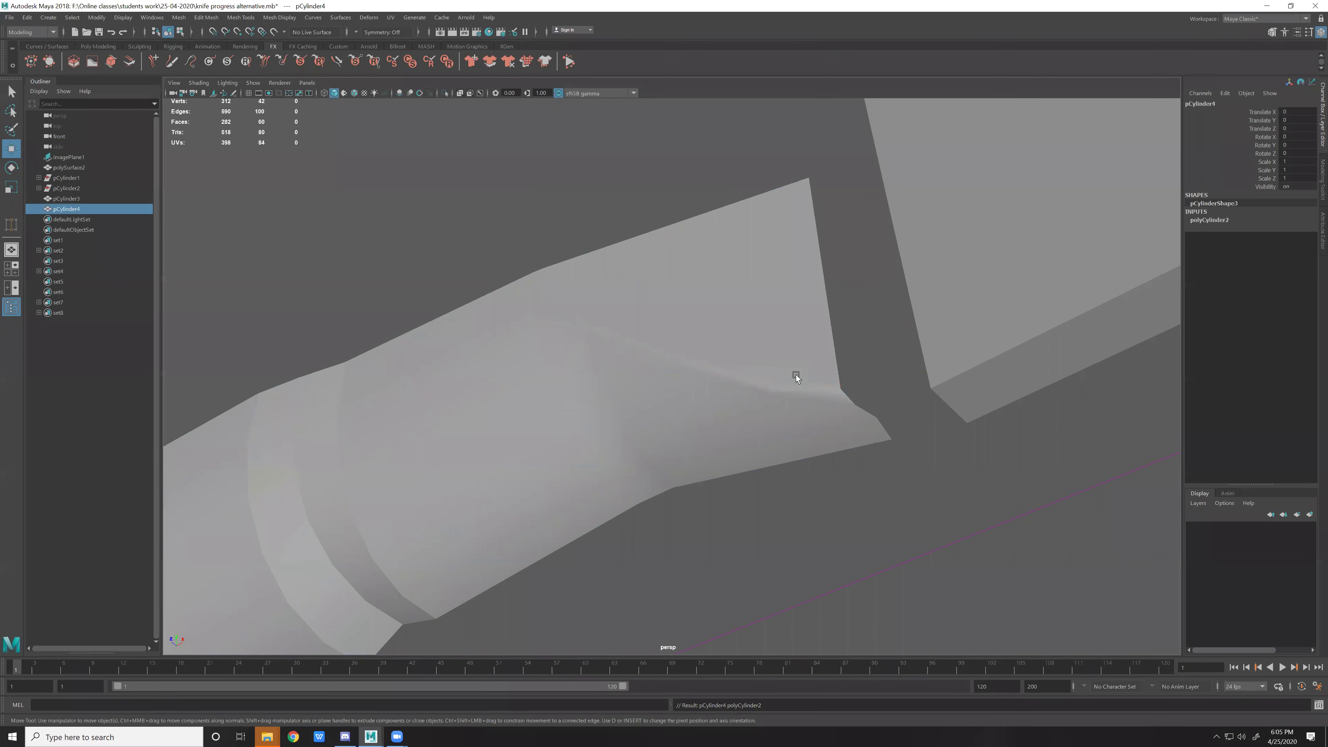
Multi-Cut a new edge from the side edge to the top edge of the handle.
{"action": "left_click", "coordinate": [781, 368]}
{"action": "right_click_drag", "start_coordinate": [826, 378], "coordinate": [797, 368], "text": "shift"}
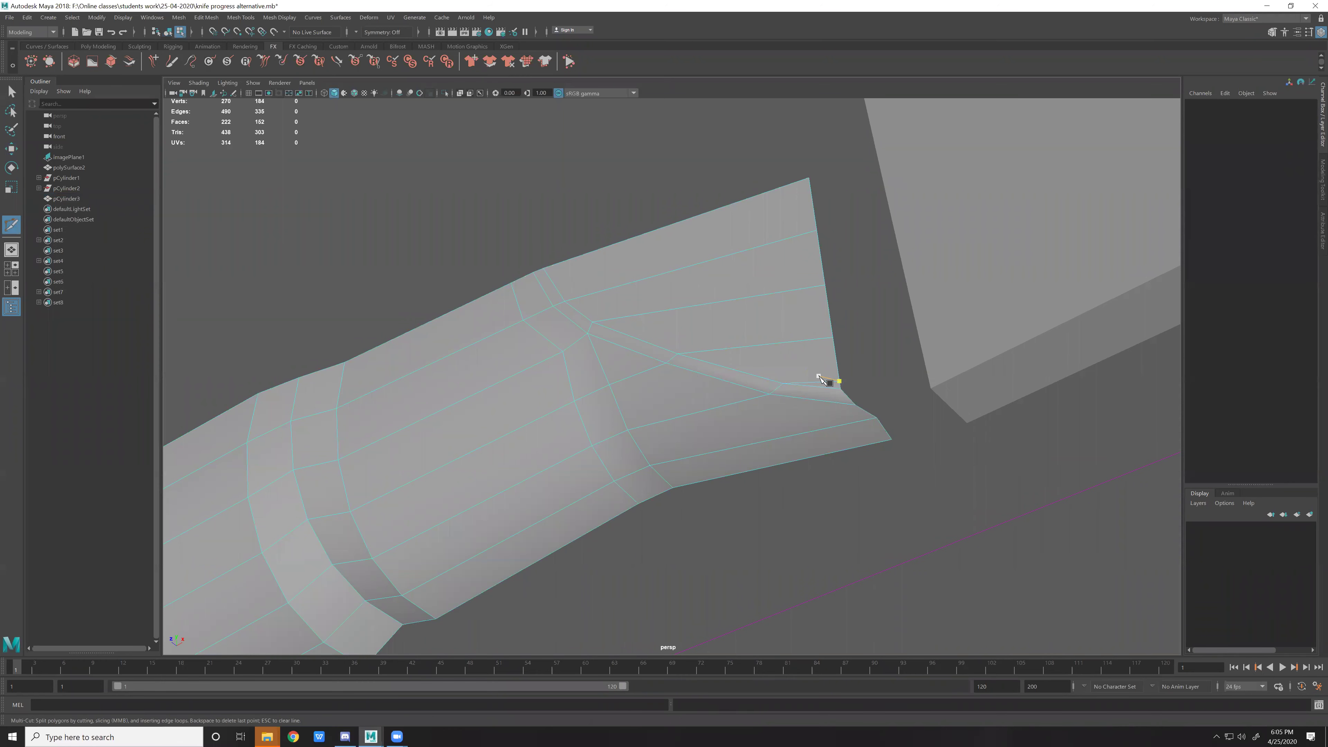
{"action": "left_click", "coordinate": [783, 384]}
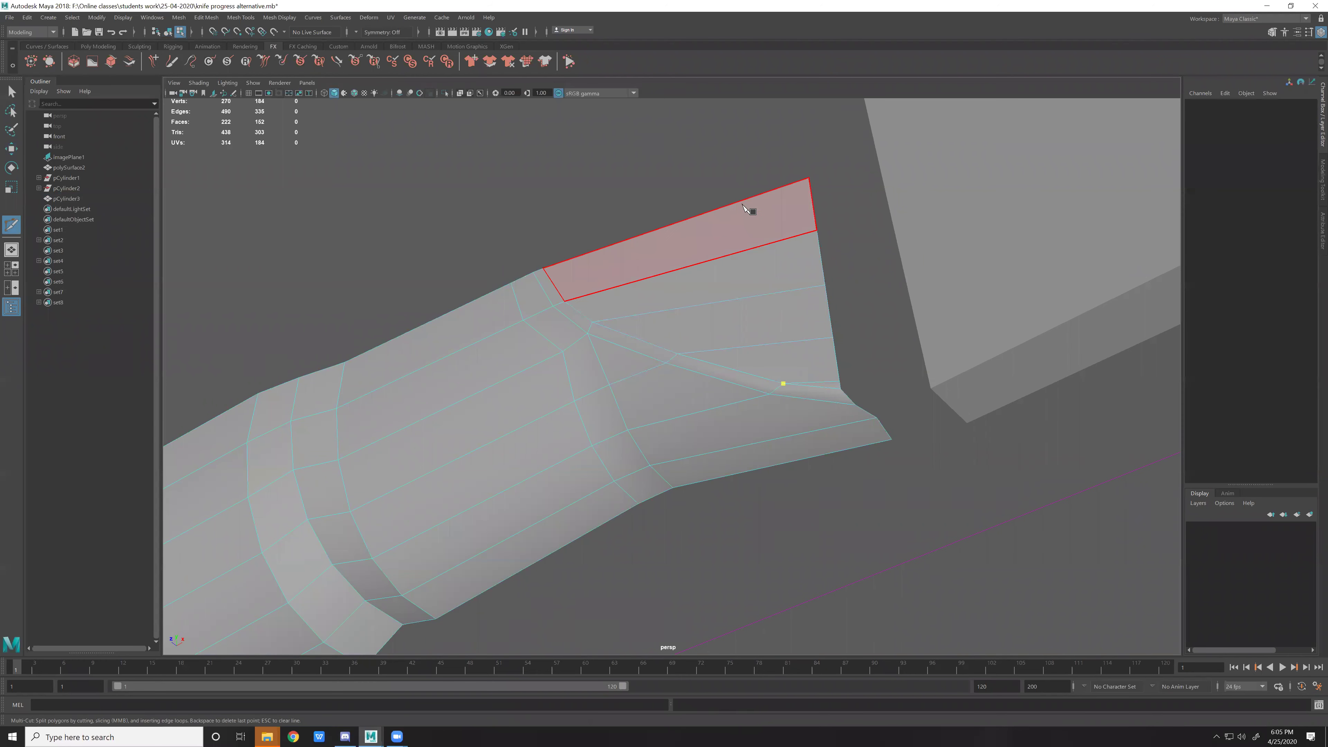
{"action": "left_click_drag", "start_coordinate": [745, 204], "coordinate": [737, 202]}
{"action": "key", "text": "w"}
{"action": "mouse_move", "coordinate": [805, 372]}
{"action": "left_mouse_down", "text": "alt"}
{"action": "mouse_move", "coordinate": [747, 469]}
{"action": "mouse_move", "coordinate": [807, 410]}
{"action": "mouse_move", "coordinate": [826, 452]}
{"action": "mouse_move", "coordinate": [813, 466]}
{"action": "mouse_move", "coordinate": [798, 373]}
{"action": "mouse_move", "coordinate": [847, 419]}
{"action": "mouse_move", "coordinate": [709, 379]}
{"action": "left_mouse_up", "text": "alt"}
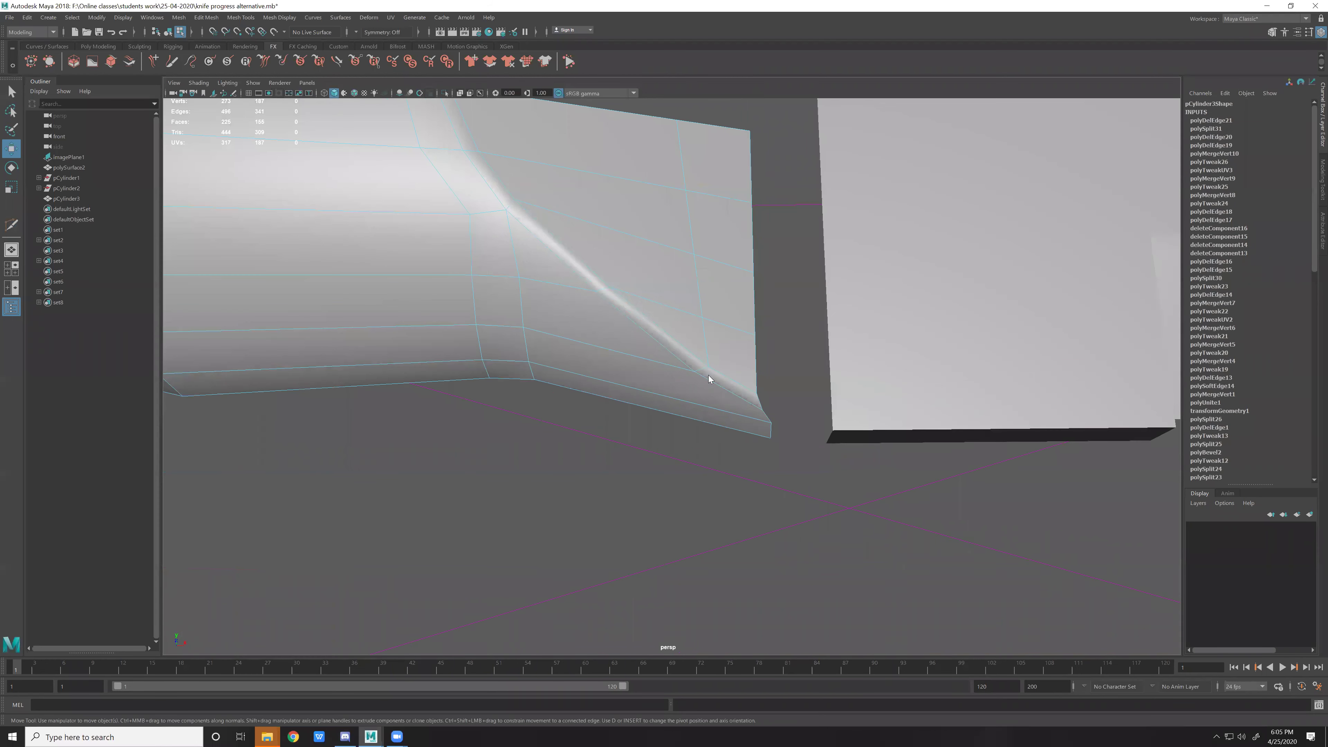
Push the vertices along the handle's end edge outward in X.
{"action": "left_click_drag", "start_coordinate": [739, 119], "coordinate": [819, 513]}
{"action": "key", "text": "r"}
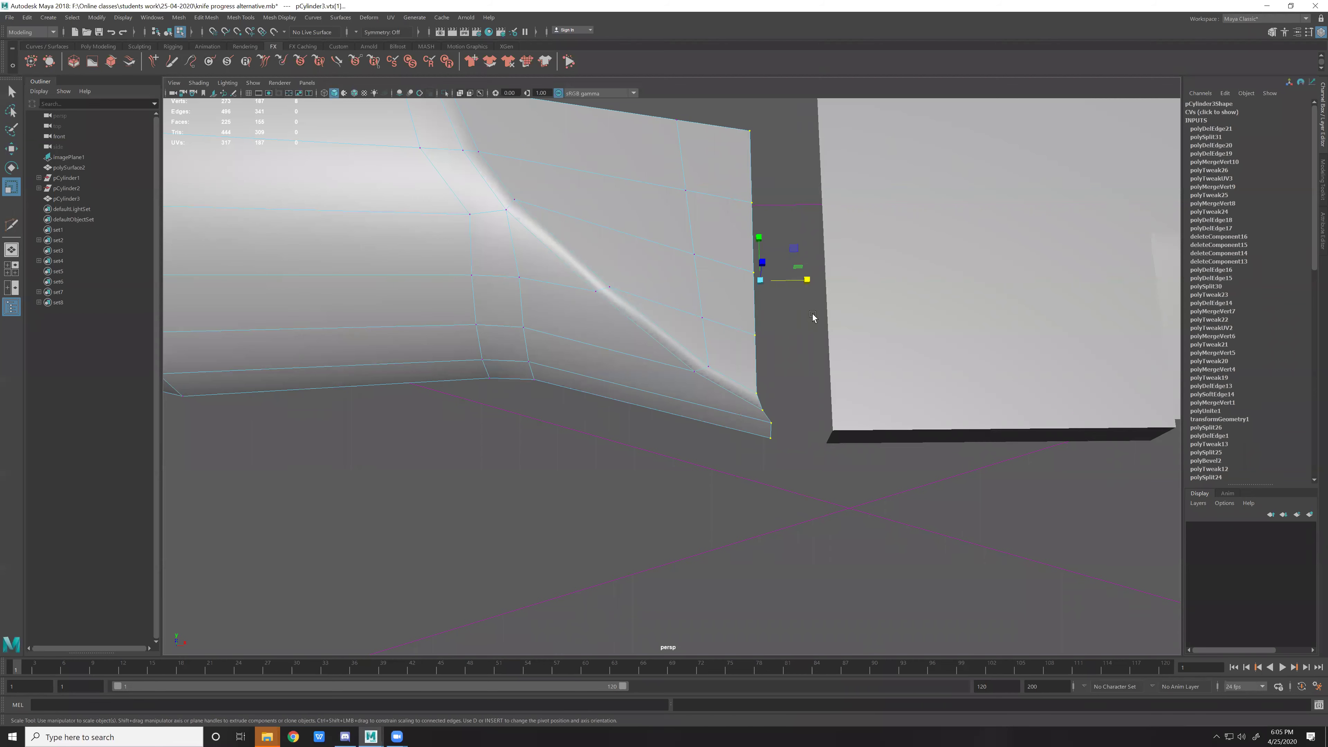
{"action": "key", "text": "w"}
{"action": "left_click_drag", "start_coordinate": [810, 280], "coordinate": [819, 281]}
Scale the new vertex column to 0 in X to straighten it.
{"action": "mouse_move", "coordinate": [732, 269]}
{"action": "left_mouse_down", "text": "alt"}
{"action": "mouse_move", "coordinate": [741, 309]}
{"action": "mouse_move", "coordinate": [700, 276]}
{"action": "mouse_move", "coordinate": [714, 325]}
{"action": "left_mouse_up", "text": "alt"}
{"action": "left_click_drag", "start_coordinate": [670, 157], "coordinate": [711, 327]}
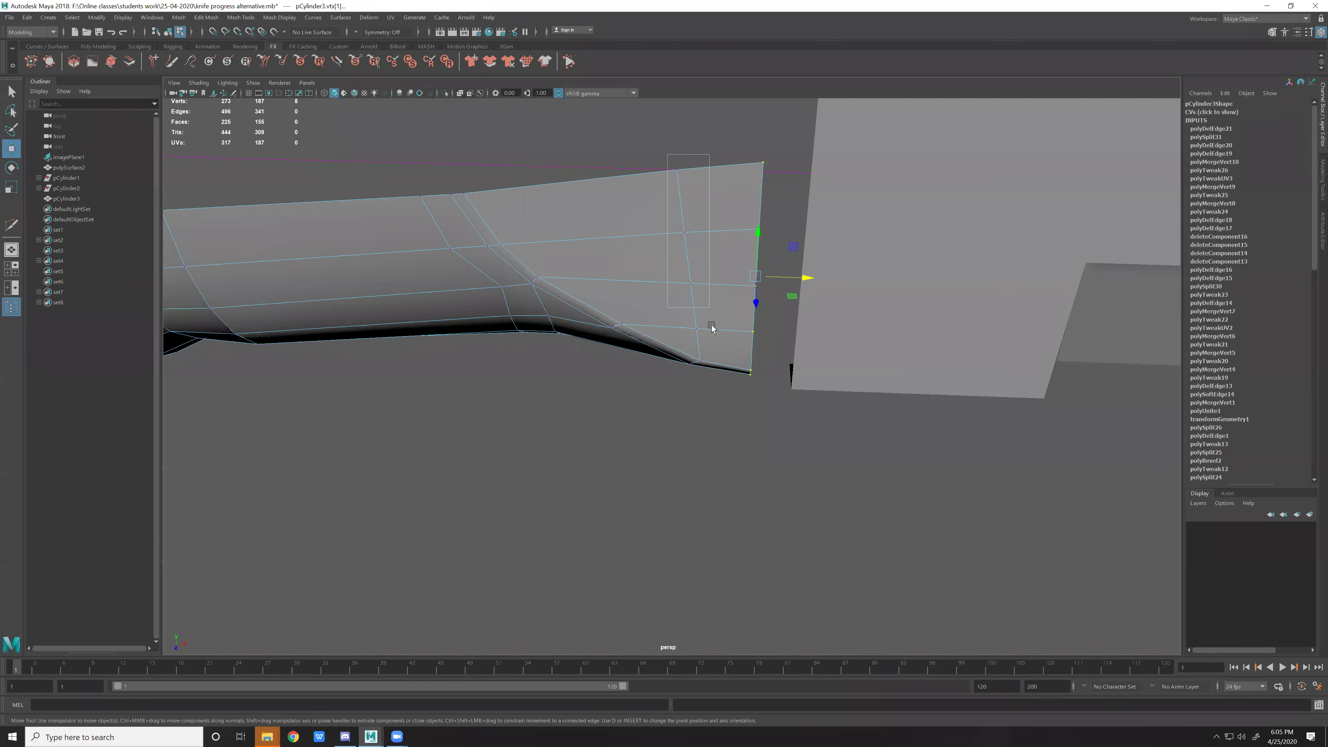
{"action": "key", "text": "r"}
{"action": "left_click_drag", "start_coordinate": [734, 255], "coordinate": [590, 254]}
{"action": "key", "text": "w"}
{"action": "left_click", "coordinate": [739, 255]}
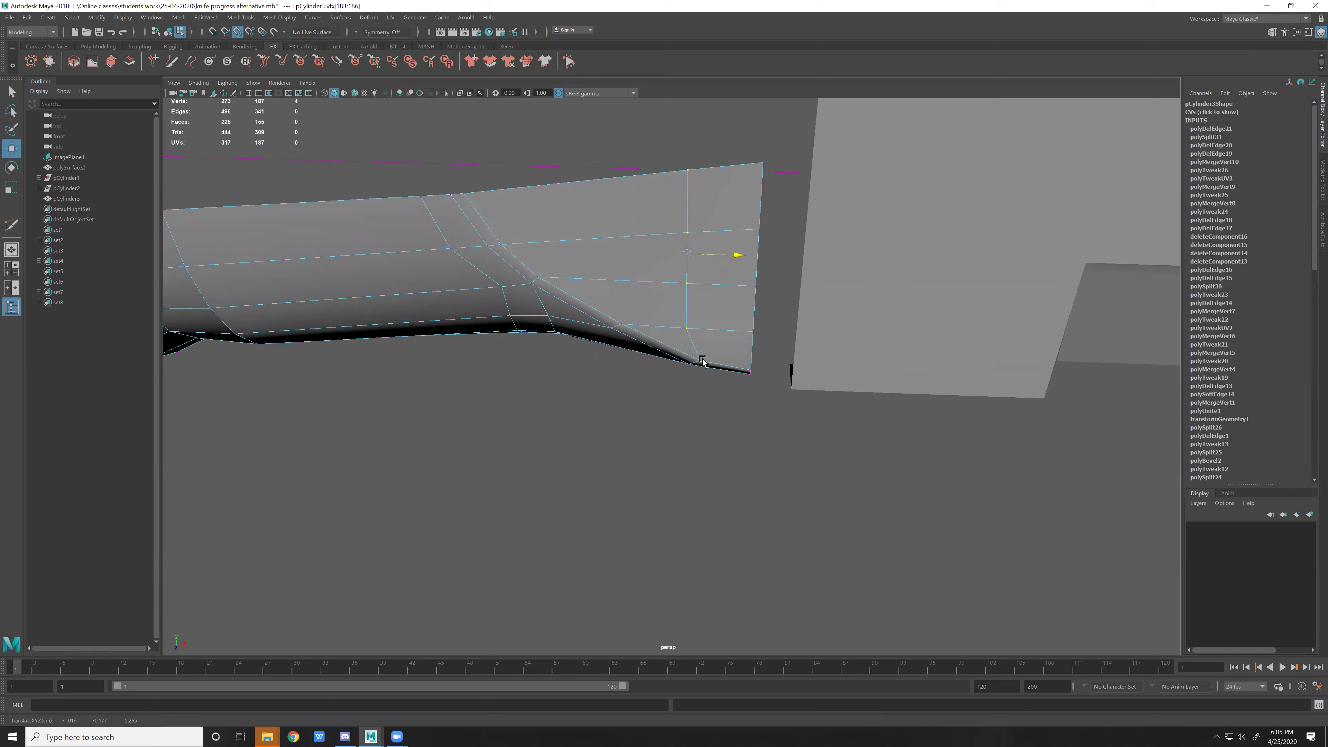
{"action": "key", "text": "F8"}
Multi-Cut an edge from a vertex to the end edge of the handle.
{"action": "left_click_drag", "start_coordinate": [750, 327], "coordinate": [694, 329], "text": "alt"}
{"action": "left_click_drag", "start_coordinate": [641, 267], "coordinate": [763, 345], "text": "alt"}
{"action": "key", "text": "F9"}
{"action": "mouse_move", "coordinate": [727, 125]}
{"action": "left_mouse_down"}
{"action": "mouse_move", "coordinate": [790, 368]}
{"action": "mouse_move", "coordinate": [744, 380]}
{"action": "left_mouse_up"}
{"action": "key", "text": "y"}
{"action": "left_click", "coordinate": [645, 337]}
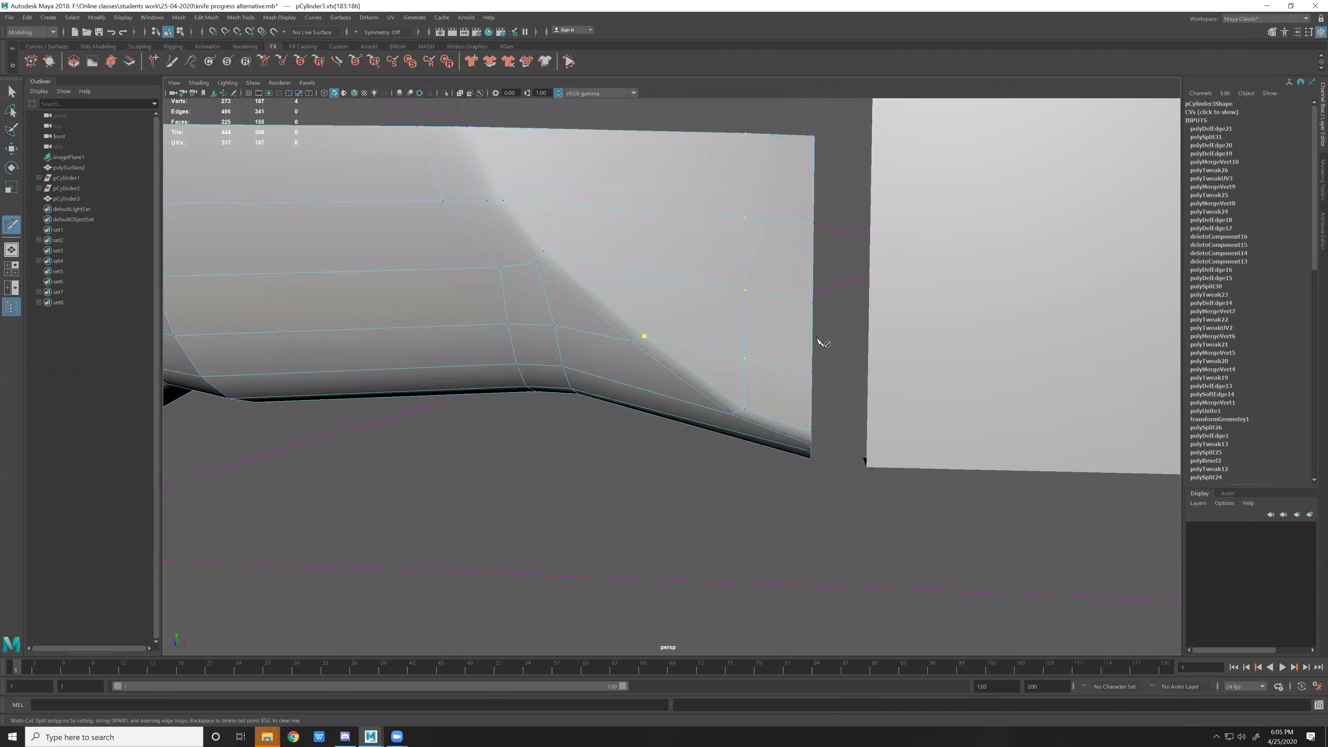
{"action": "left_click", "coordinate": [815, 349]}
{"action": "key", "text": "Return"}
Finish a cut along the top and delete the leftover edges.
{"action": "key", "text": "w"}
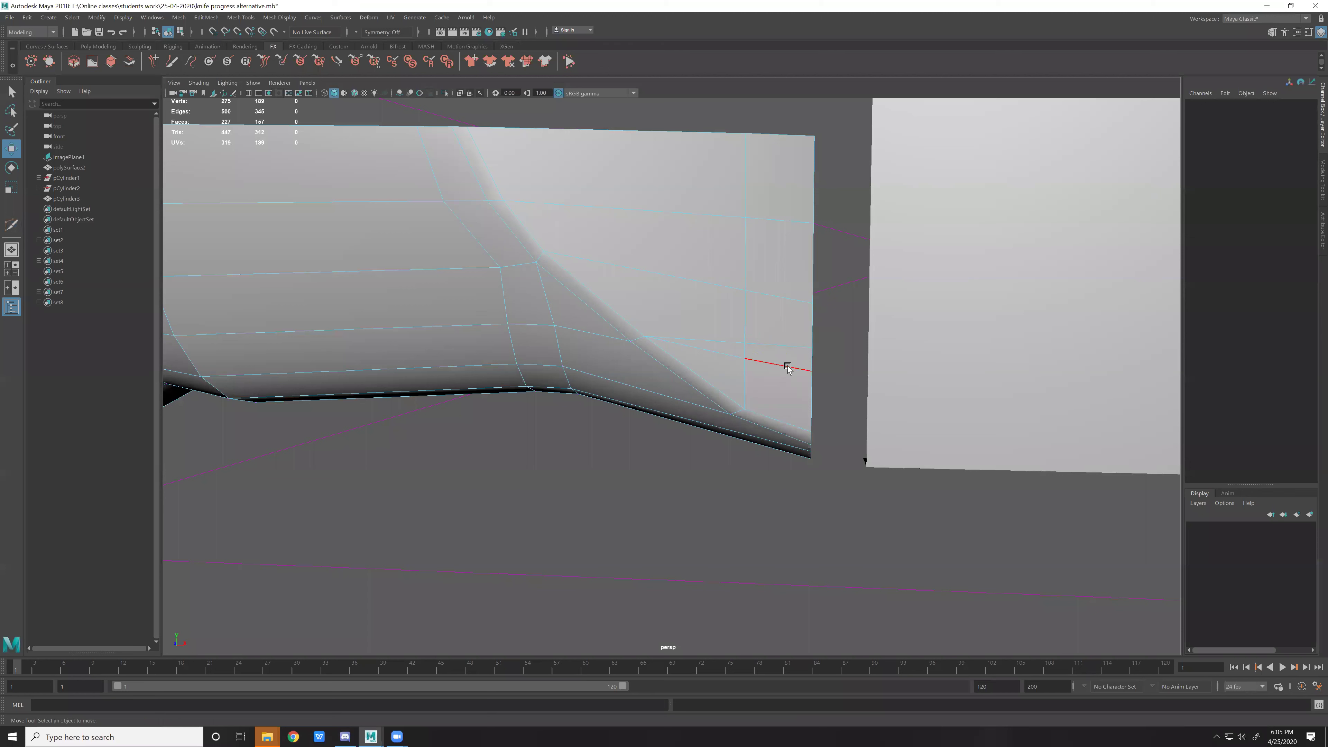
{"action": "key", "text": "Delete"}
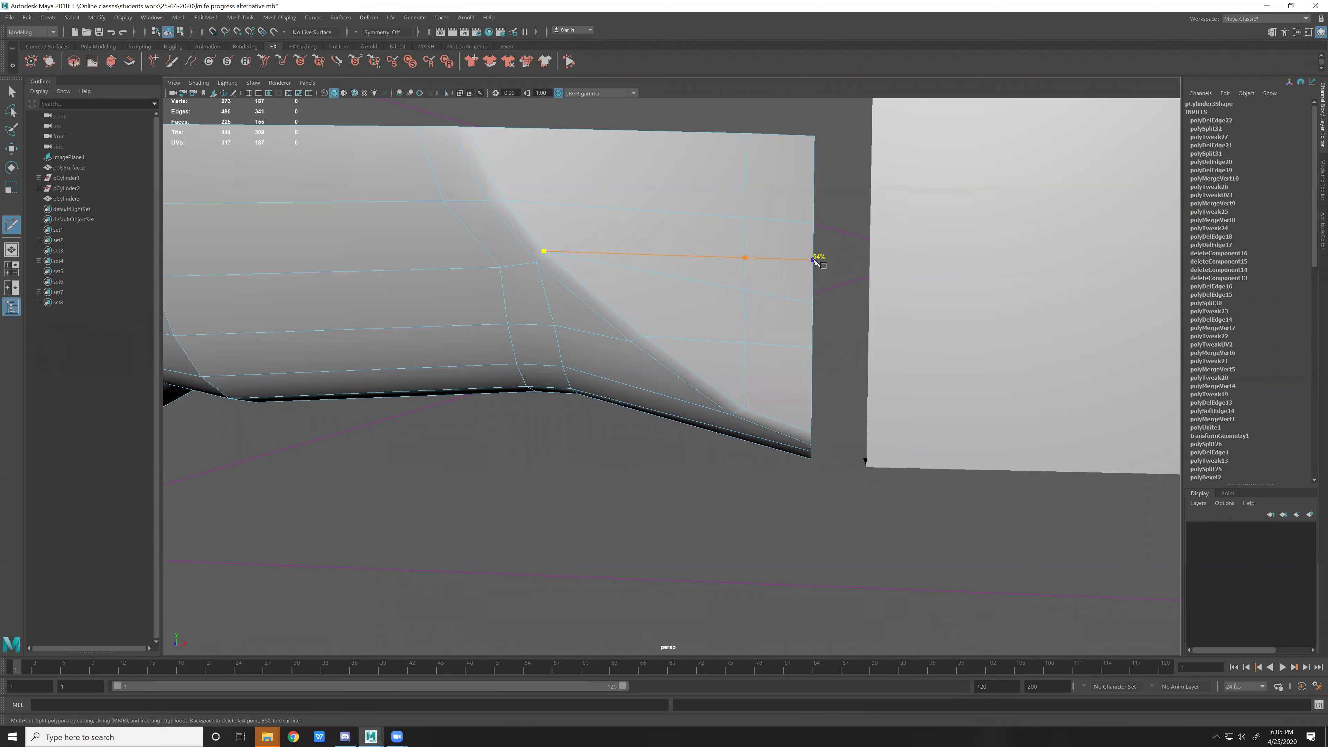
{"action": "left_click", "coordinate": [814, 259]}
{"action": "key", "text": "Return"}
{"action": "key", "text": "w"}
{"action": "left_click", "coordinate": [727, 289]}
{"action": "key", "text": "Delete"}
Cut an edge from the upper edge to the right end, deleting the leftover edge.
{"action": "middle_click_drag", "start_coordinate": [706, 380], "coordinate": [770, 341], "text": "alt"}
{"action": "key", "text": "y"}
{"action": "left_click", "coordinate": [514, 263]}
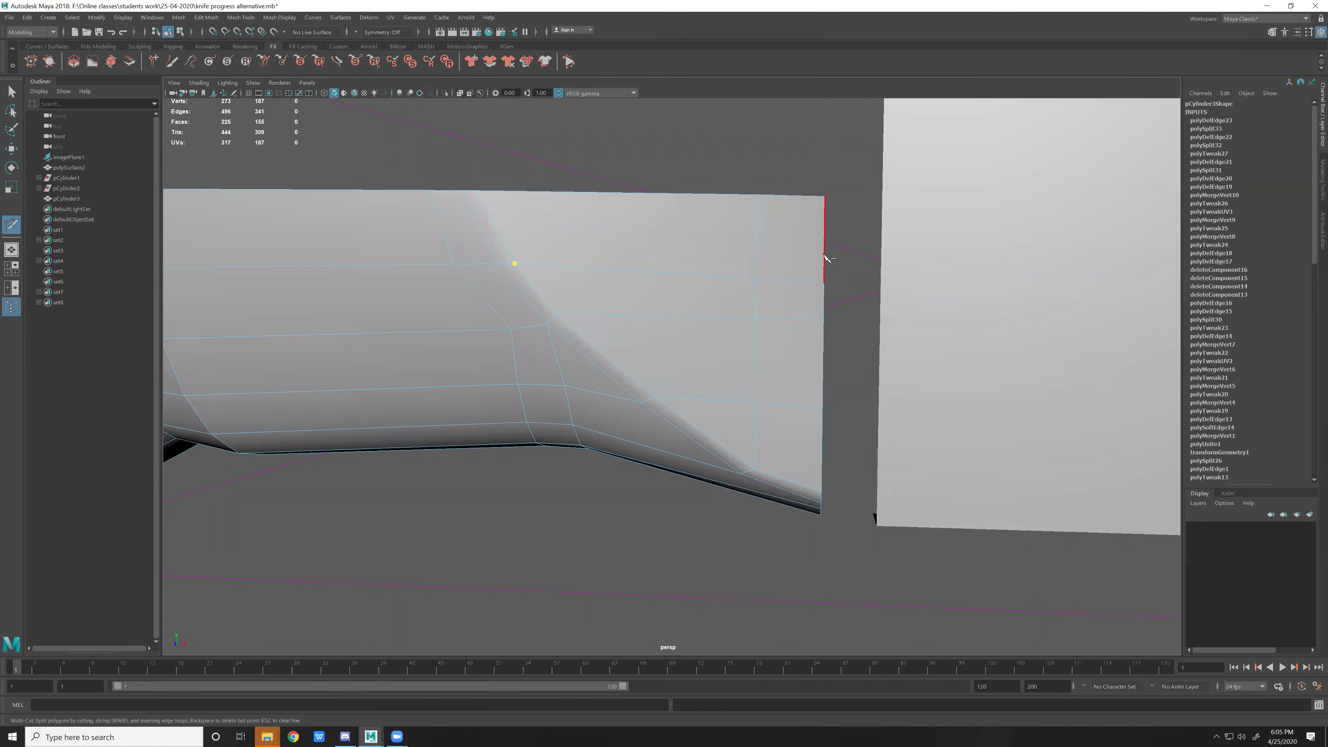
{"action": "left_click", "coordinate": [824, 266]}
{"action": "key", "text": "Return"}
{"action": "key", "text": "w"}
{"action": "left_click", "coordinate": [813, 283]}
{"action": "key", "text": "Delete"}
{"action": "key", "text": "F8"}
{"action": "mouse_move", "coordinate": [765, 396]}
{"action": "left_mouse_down", "text": "alt"}
{"action": "mouse_move", "coordinate": [812, 483]}
{"action": "mouse_move", "coordinate": [725, 452]}
{"action": "mouse_move", "coordinate": [743, 432]}
{"action": "mouse_move", "coordinate": [724, 427]}
{"action": "mouse_move", "coordinate": [770, 453]}
{"action": "mouse_move", "coordinate": [751, 443]}
{"action": "mouse_move", "coordinate": [765, 459]}
{"action": "mouse_move", "coordinate": [749, 460]}
{"action": "mouse_move", "coordinate": [744, 439]}
{"action": "mouse_move", "coordinate": [779, 440]}
{"action": "left_mouse_up", "text": "alt"}
{"action": "key", "text": "1"}
Check the handle in smooth preview (3), then return to unsmoothed display (1).
{"action": "key", "text": "3"}
{"action": "mouse_move", "coordinate": [770, 541]}
{"action": "left_mouse_down", "text": "alt"}
{"action": "mouse_move", "coordinate": [751, 400]}
{"action": "mouse_move", "coordinate": [725, 409]}
{"action": "mouse_move", "coordinate": [670, 356]}
{"action": "left_mouse_up", "text": "alt"}
{"action": "scroll", "coordinate": [831, 400], "scroll_direction": "up", "scroll_amount": 3}
{"action": "mouse_move", "coordinate": [830, 400]}
{"action": "left_mouse_down", "text": "alt"}
{"action": "mouse_move", "coordinate": [857, 528]}
{"action": "mouse_move", "coordinate": [882, 466]}
{"action": "mouse_move", "coordinate": [863, 523]}
{"action": "mouse_move", "coordinate": [804, 481]}
{"action": "left_mouse_up", "text": "alt"}
{"action": "left_click", "coordinate": [857, 528]}
{"action": "left_click", "coordinate": [746, 430]}
{"action": "key", "text": "1"}
{"action": "left_click_drag", "start_coordinate": [746, 430], "coordinate": [768, 439], "text": "alt"}
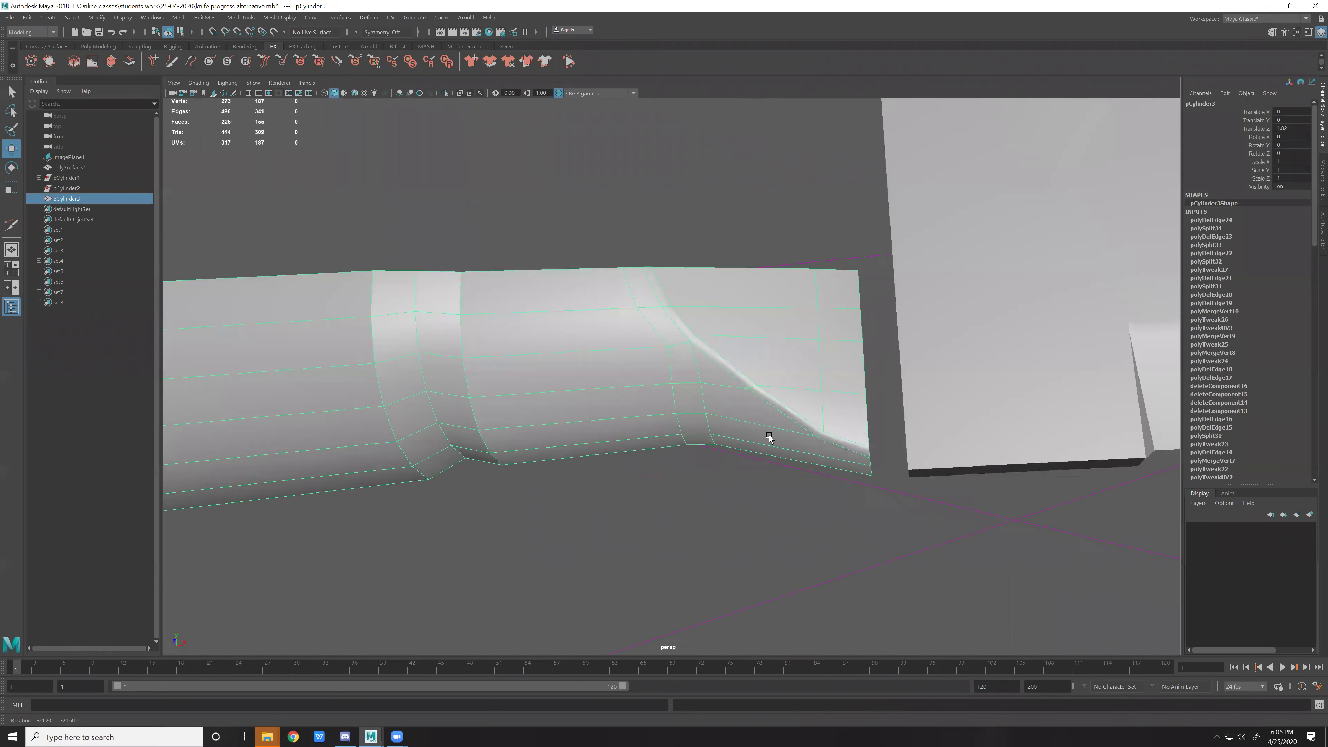
Delete two vertical edge loops on the handle's flared end.
{"action": "key", "text": "F10"}
{"action": "double_click", "coordinate": [699, 394]}
{"action": "key", "text": "ctrl+Delete"}
{"action": "left_click_drag", "start_coordinate": [696, 376], "coordinate": [681, 377], "text": "alt"}
{"action": "double_click", "coordinate": [680, 377]}
{"action": "right_click_drag", "start_coordinate": [677, 445], "coordinate": [627, 522], "text": "shift"}
{"action": "mouse_move", "coordinate": [627, 522]}
{"action": "left_mouse_down", "text": "alt"}
{"action": "mouse_move", "coordinate": [688, 430]}
{"action": "mouse_move", "coordinate": [691, 465]}
{"action": "mouse_move", "coordinate": [728, 458]}
{"action": "mouse_move", "coordinate": [740, 472]}
{"action": "mouse_move", "coordinate": [685, 400]}
{"action": "mouse_move", "coordinate": [688, 430]}
{"action": "mouse_move", "coordinate": [680, 366]}
{"action": "mouse_move", "coordinate": [759, 439]}
{"action": "left_mouse_up", "text": "alt"}
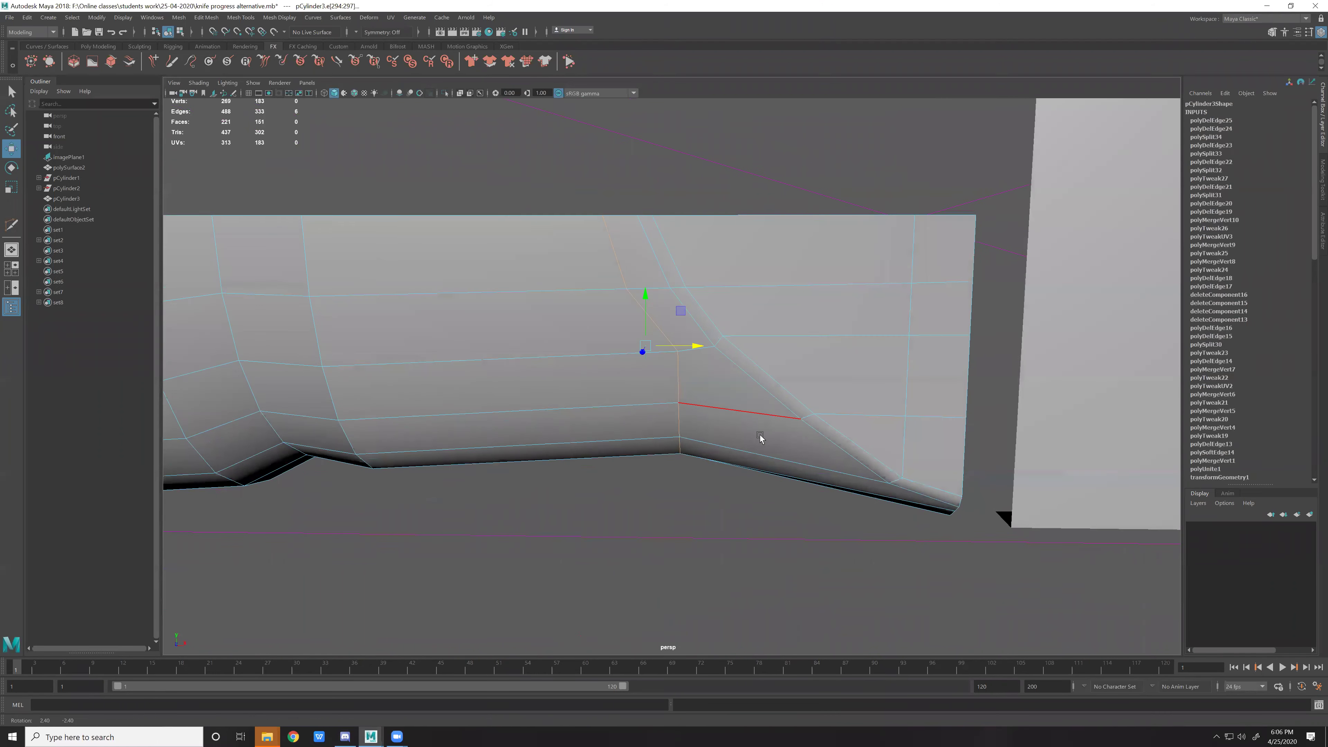
Slide the two flare edges along X toward the blade.
{"action": "key", "text": "y"}
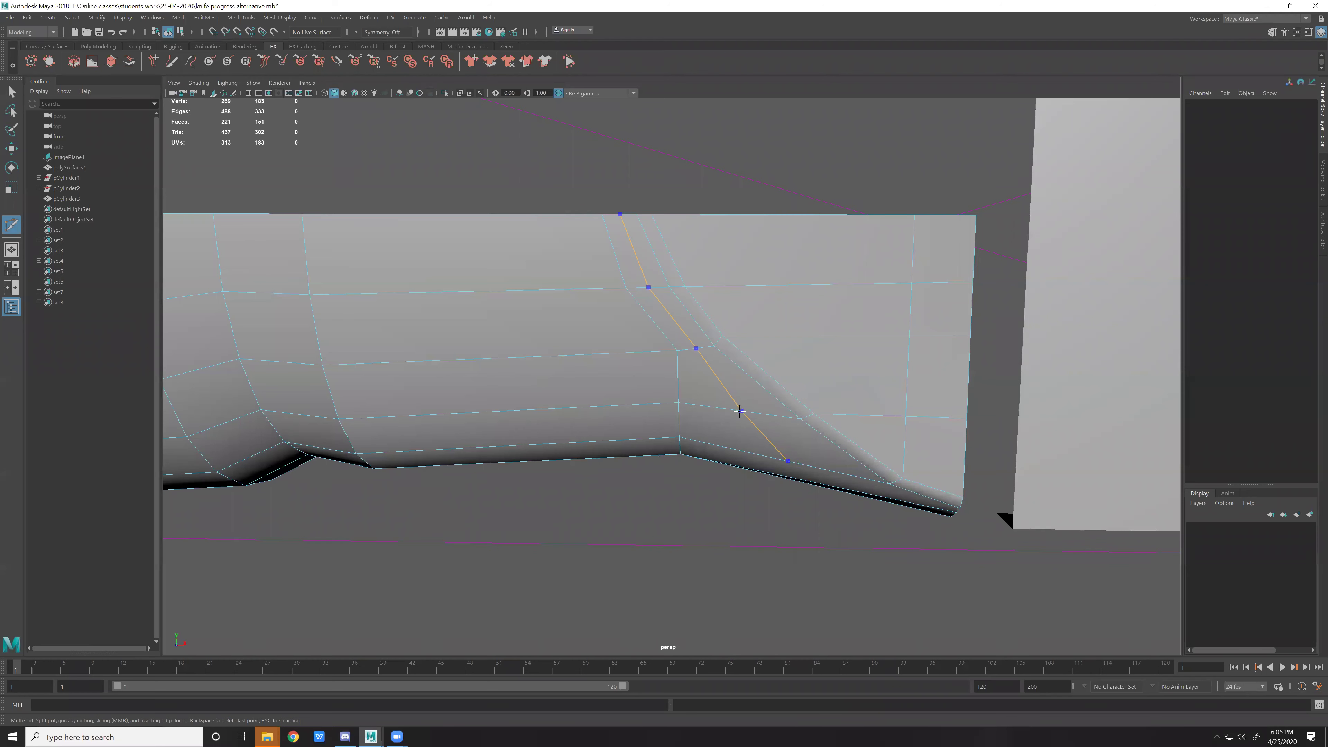
{"action": "key", "text": "w"}
{"action": "left_click", "coordinate": [741, 390]}
{"action": "left_click", "coordinate": [815, 454]}
{"action": "mouse_move", "coordinate": [826, 455]}
{"action": "left_mouse_down", "text": "alt"}
{"action": "mouse_move", "coordinate": [840, 459]}
{"action": "mouse_move", "coordinate": [800, 469]}
{"action": "mouse_move", "coordinate": [762, 538]}
{"action": "left_mouse_up", "text": "alt"}
{"action": "left_click", "coordinate": [800, 469]}
{"action": "left_click", "coordinate": [763, 537]}
{"action": "mouse_move", "coordinate": [716, 486]}
{"action": "left_mouse_down", "text": "alt"}
{"action": "mouse_move", "coordinate": [737, 447]}
{"action": "mouse_move", "coordinate": [730, 358]}
{"action": "left_mouse_up", "text": "alt"}
{"action": "left_click", "coordinate": [679, 457]}
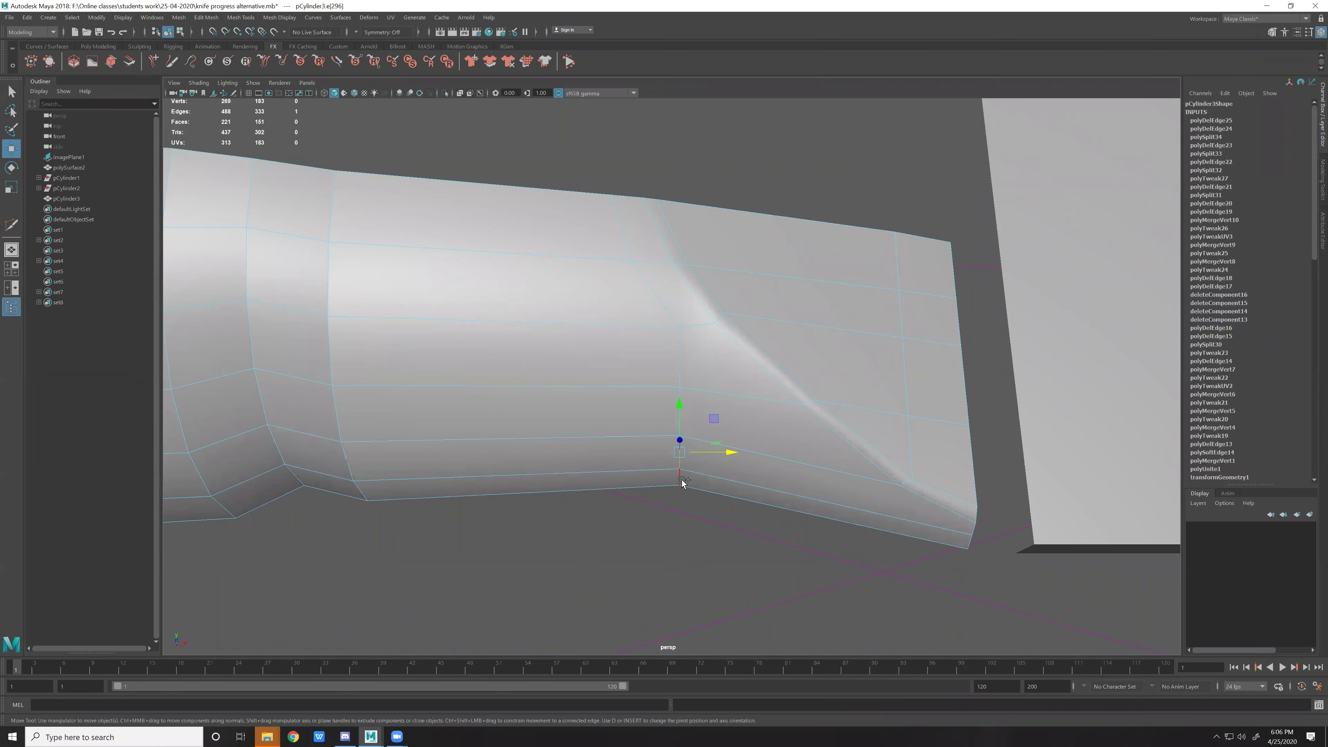
{"action": "left_click_drag", "start_coordinate": [726, 460], "coordinate": [755, 465]}
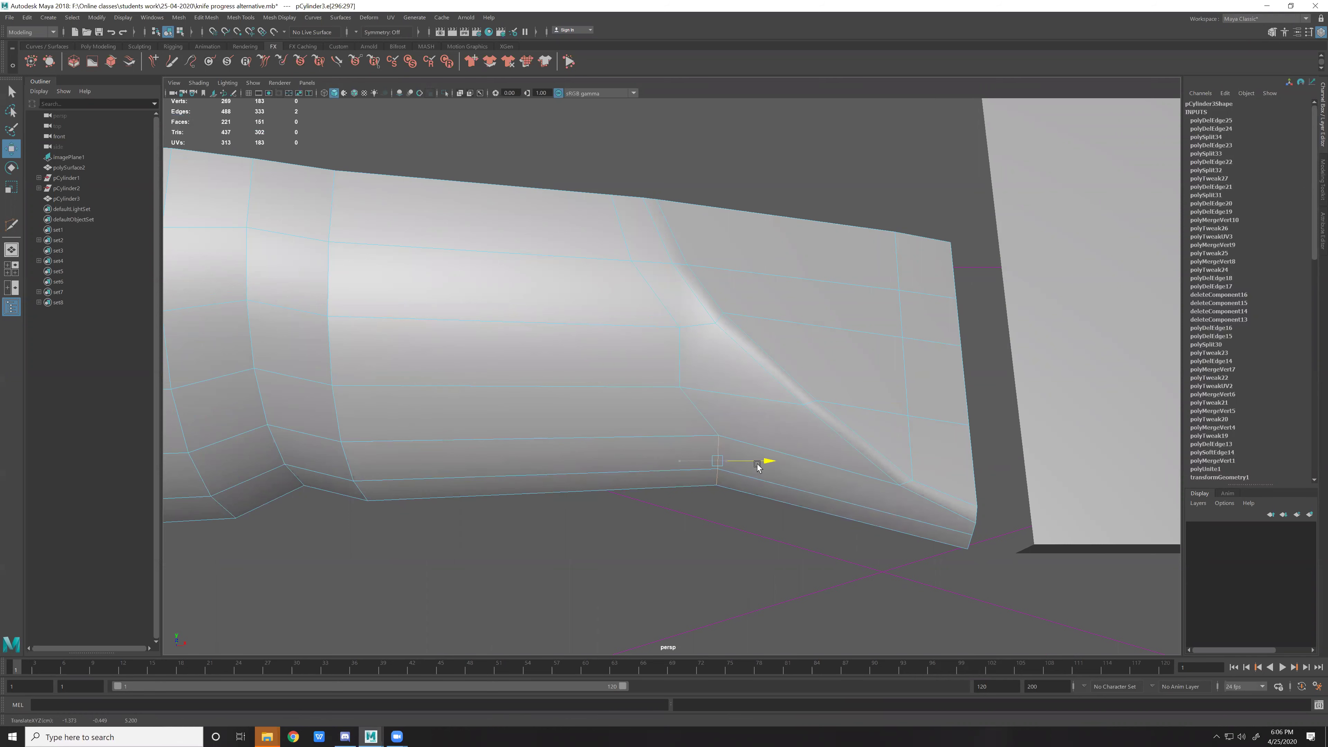
{"action": "left_click", "coordinate": [756, 475]}
Push two flare vertices toward the blade end.
{"action": "right_click_drag", "start_coordinate": [756, 395], "coordinate": [676, 395]}
{"action": "left_click", "coordinate": [680, 387]}
{"action": "left_click_drag", "start_coordinate": [714, 394], "coordinate": [718, 389]}
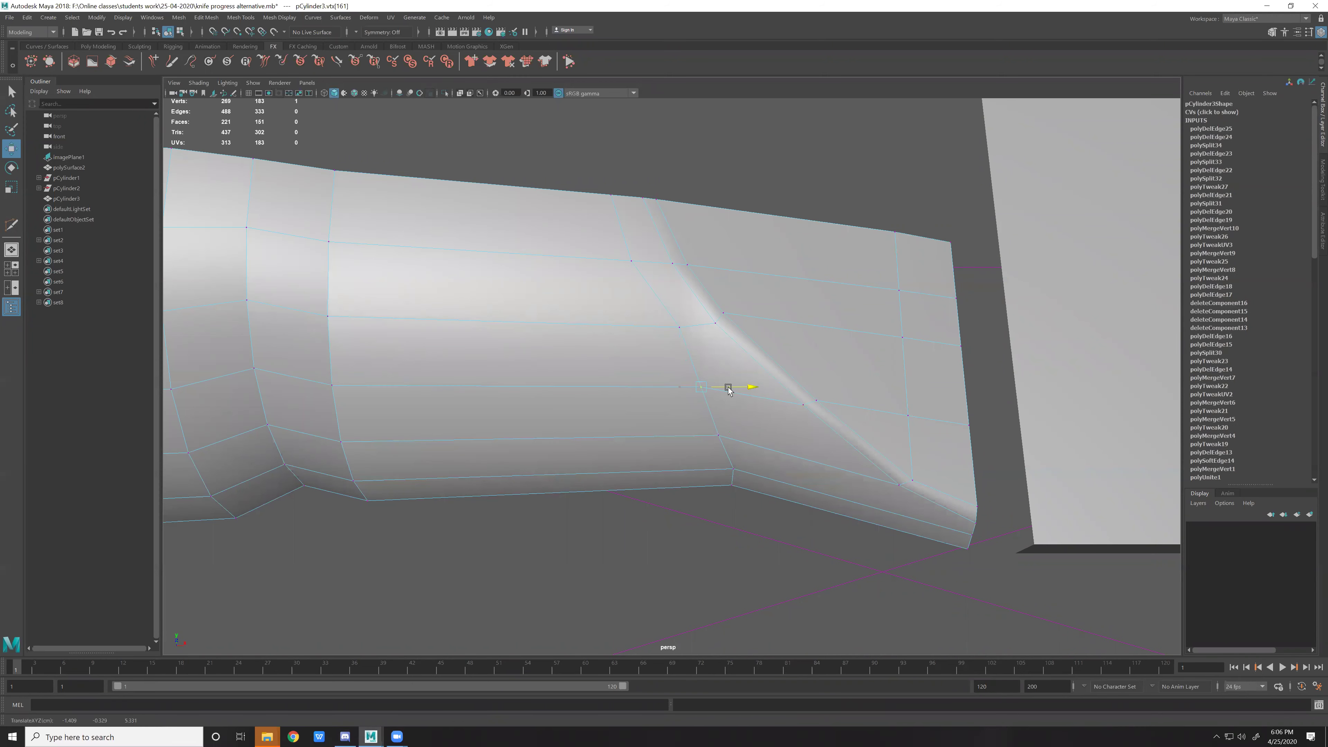
{"action": "left_click", "coordinate": [719, 435]}
{"action": "left_click_drag", "start_coordinate": [773, 436], "coordinate": [826, 468]}
Reselect the half handle in object mode with smooth preview off.
{"action": "key", "text": "F8"}
{"action": "scroll", "coordinate": [754, 453], "scroll_direction": "down", "scroll_amount": 5}
{"action": "left_click", "coordinate": [721, 512]}
{"action": "mouse_move", "coordinate": [720, 511]}
{"action": "left_mouse_down", "text": "alt"}
{"action": "mouse_move", "coordinate": [854, 416]}
{"action": "mouse_move", "coordinate": [745, 403]}
{"action": "left_mouse_up", "text": "alt"}
{"action": "left_click", "coordinate": [745, 403]}
{"action": "key", "text": "1"}
Add one Multi-Cut edge across the flare.
{"action": "left_click_drag", "start_coordinate": [736, 356], "coordinate": [801, 380], "text": "alt"}
{"action": "key", "text": "F11"}
{"action": "left_click", "coordinate": [803, 373]}
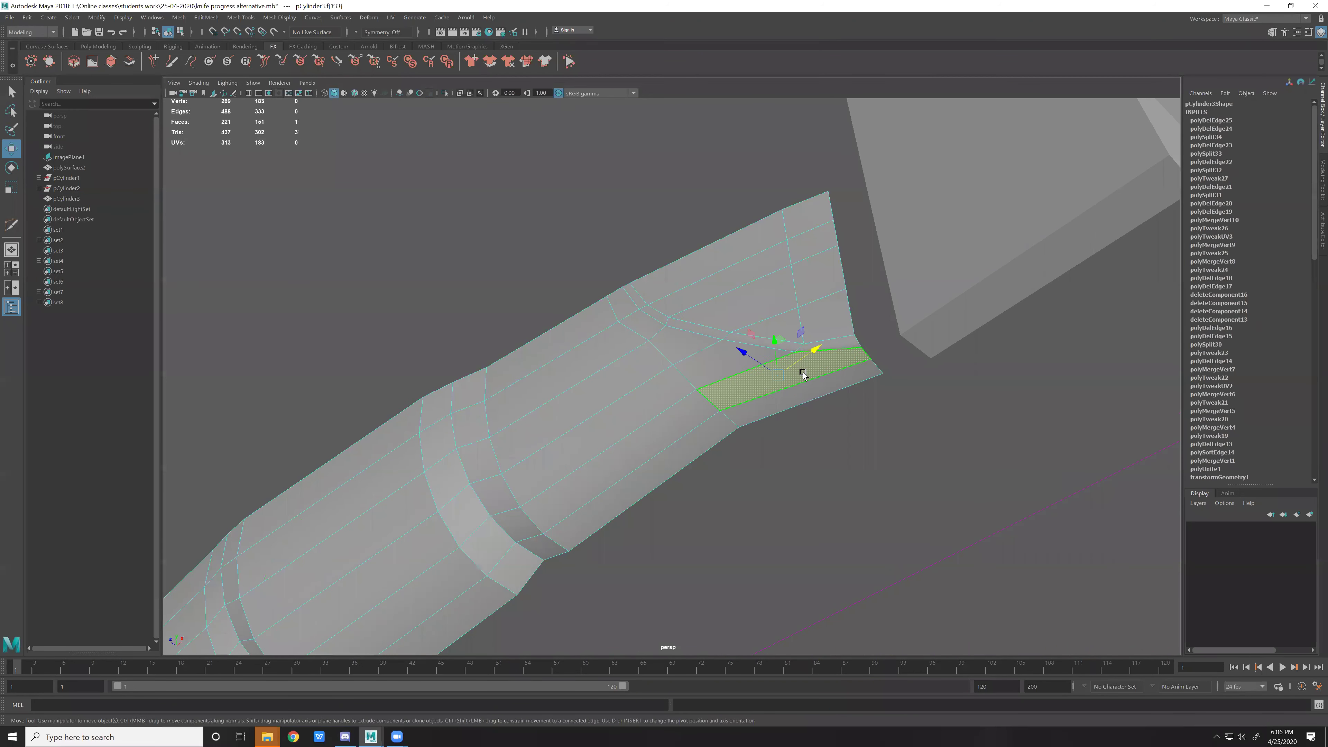
{"action": "left_click", "coordinate": [870, 408]}
{"action": "mouse_move", "coordinate": [871, 408]}
{"action": "left_mouse_down", "text": "alt"}
{"action": "mouse_move", "coordinate": [826, 374]}
{"action": "mouse_move", "coordinate": [792, 395]}
{"action": "left_mouse_up", "text": "alt"}
{"action": "key", "text": "ctrl+shift+x"}
{"action": "left_click", "coordinate": [839, 373]}
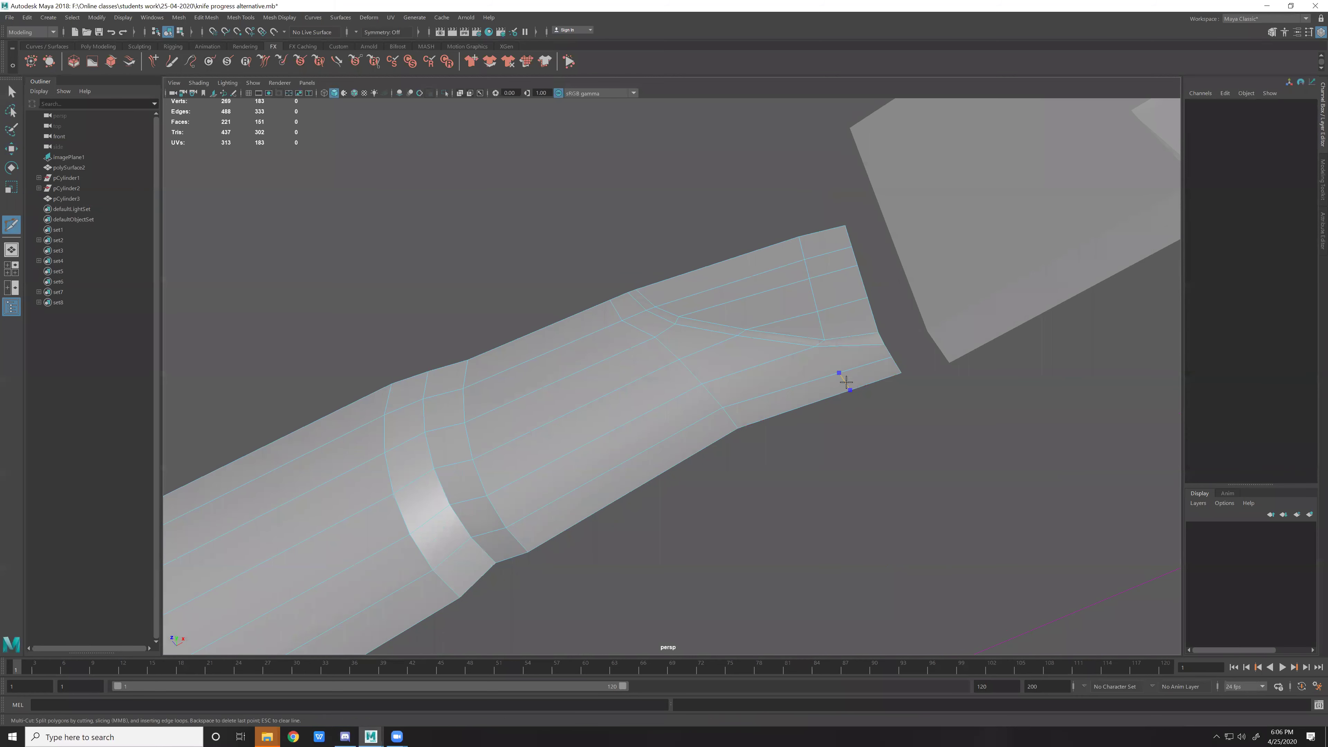
{"action": "left_click", "coordinate": [866, 369]}
{"action": "key", "text": "Return"}
{"action": "key", "text": "w"}
Reselect the half handle and orbit to a side view.
{"action": "left_click", "coordinate": [845, 378]}
{"action": "key", "text": "F11"}
{"action": "left_click", "coordinate": [839, 361]}
{"action": "key", "text": "F8"}
{"action": "left_click", "coordinate": [884, 416]}
{"action": "left_click", "coordinate": [801, 381]}
{"action": "mouse_move", "coordinate": [800, 381]}
{"action": "left_mouse_down", "text": "alt"}
{"action": "mouse_move", "coordinate": [938, 467]}
{"action": "mouse_move", "coordinate": [801, 416]}
{"action": "mouse_move", "coordinate": [842, 416]}
{"action": "mouse_move", "coordinate": [723, 386]}
{"action": "mouse_move", "coordinate": [677, 389]}
{"action": "mouse_move", "coordinate": [741, 451]}
{"action": "mouse_move", "coordinate": [698, 421]}
{"action": "left_mouse_up", "text": "alt"}
Nudge two top-edge vertices slightly along the handle.
{"action": "key", "text": "F9"}
{"action": "left_click", "coordinate": [660, 349]}
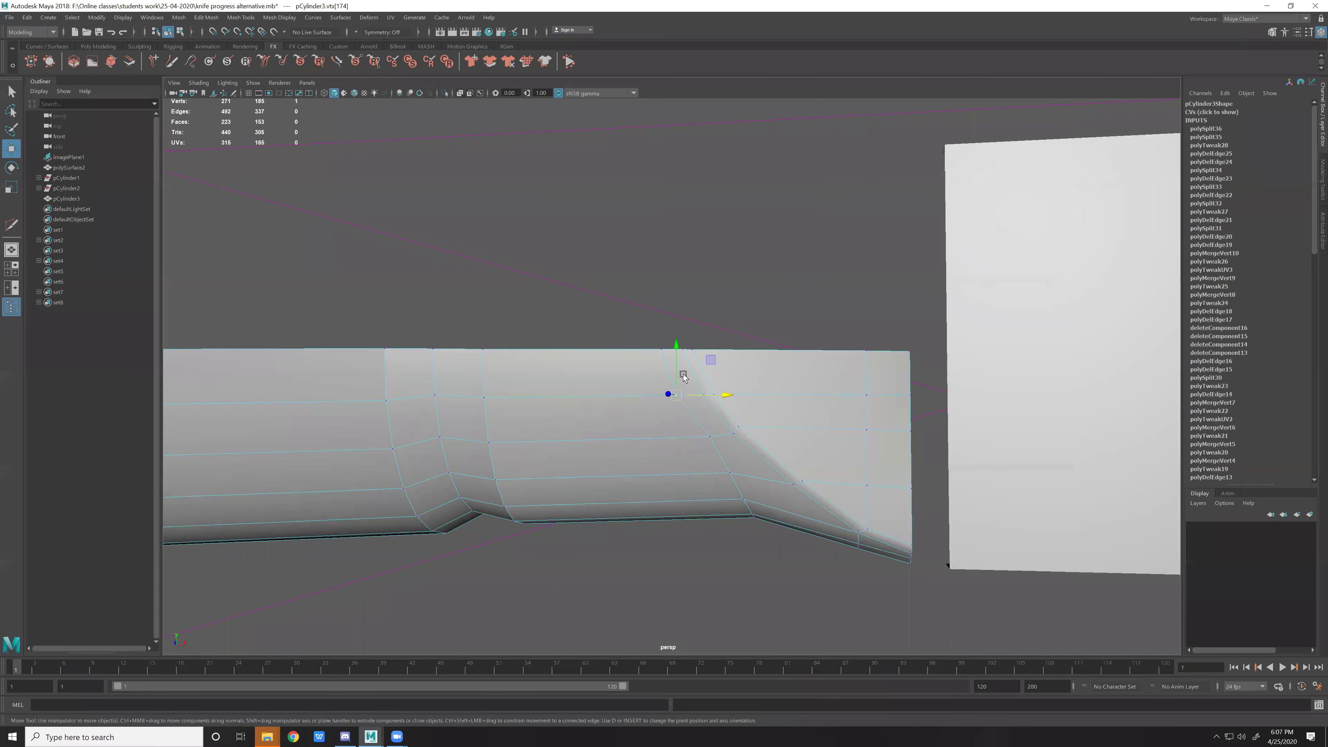
{"action": "left_click_drag", "start_coordinate": [707, 352], "coordinate": [704, 352]}
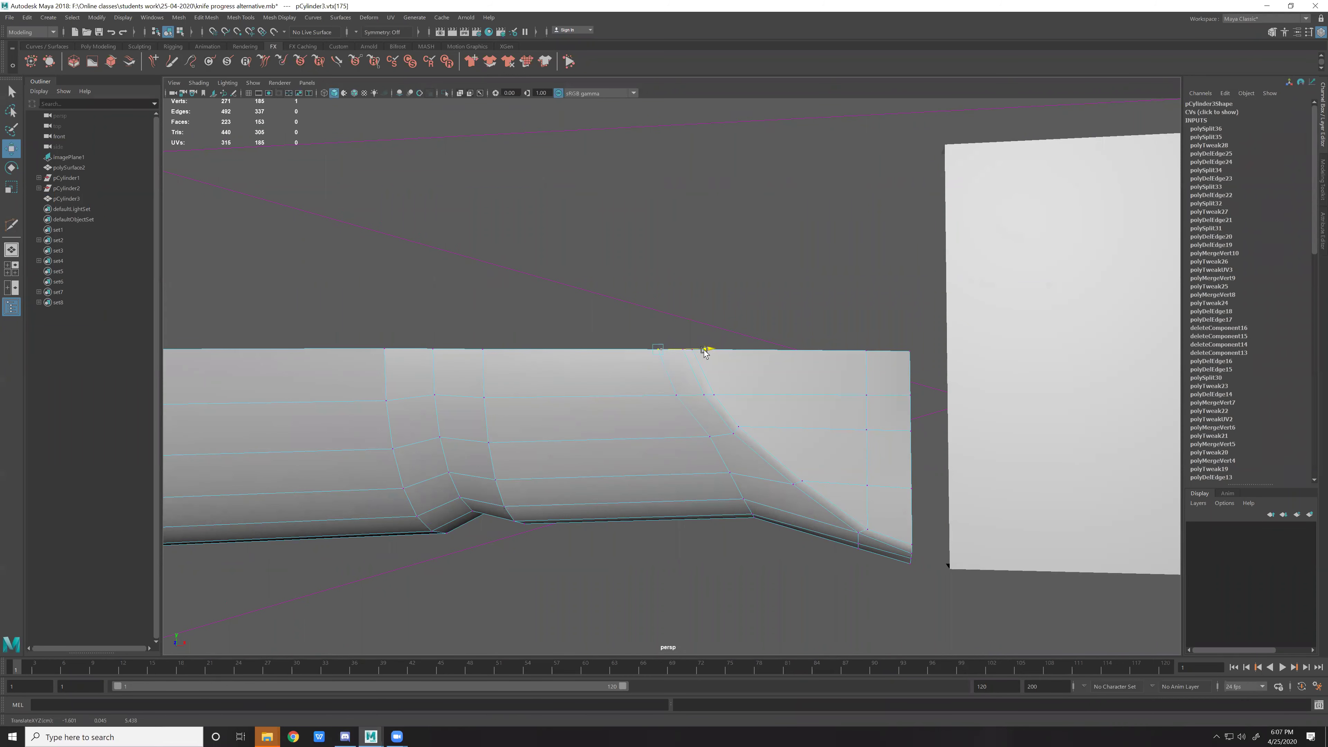
{"action": "left_click", "coordinate": [704, 435]}
{"action": "left_click_drag", "start_coordinate": [733, 438], "coordinate": [732, 438]}
{"action": "key", "text": "F8"}
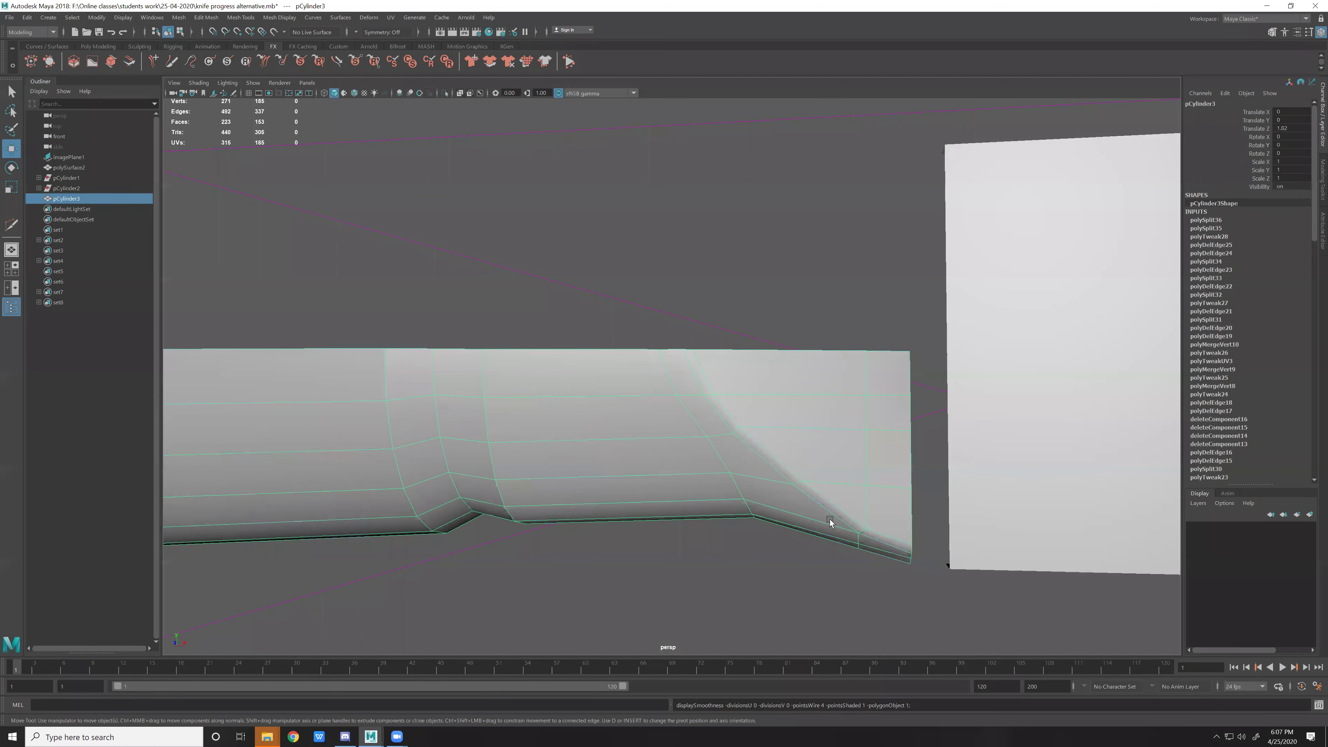
{"action": "left_click_drag", "start_coordinate": [831, 519], "coordinate": [764, 462], "text": "alt"}
{"action": "key", "text": "F8"}
{"action": "left_click", "coordinate": [654, 354]}
Duplicate pCylinder3 and mirror the copy with Scale Y set to -1.
{"action": "key", "text": "f"}
{"action": "key", "text": "ctrl+d"}
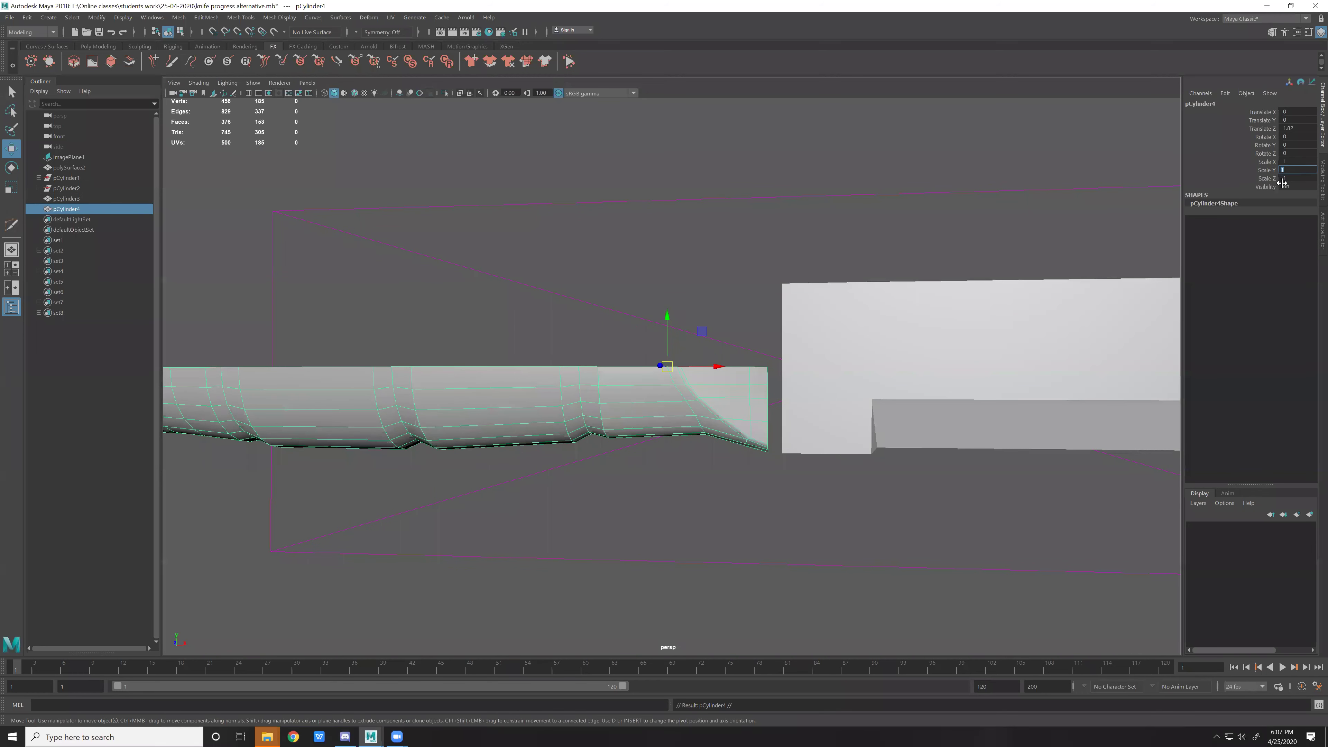
{"action": "type", "text": "1"}
{"action": "key", "text": "Return"}
{"action": "key", "text": "Caps_Lock"}
Combine the original and mirrored halves into one mesh.
{"action": "left_click", "coordinate": [611, 402]}
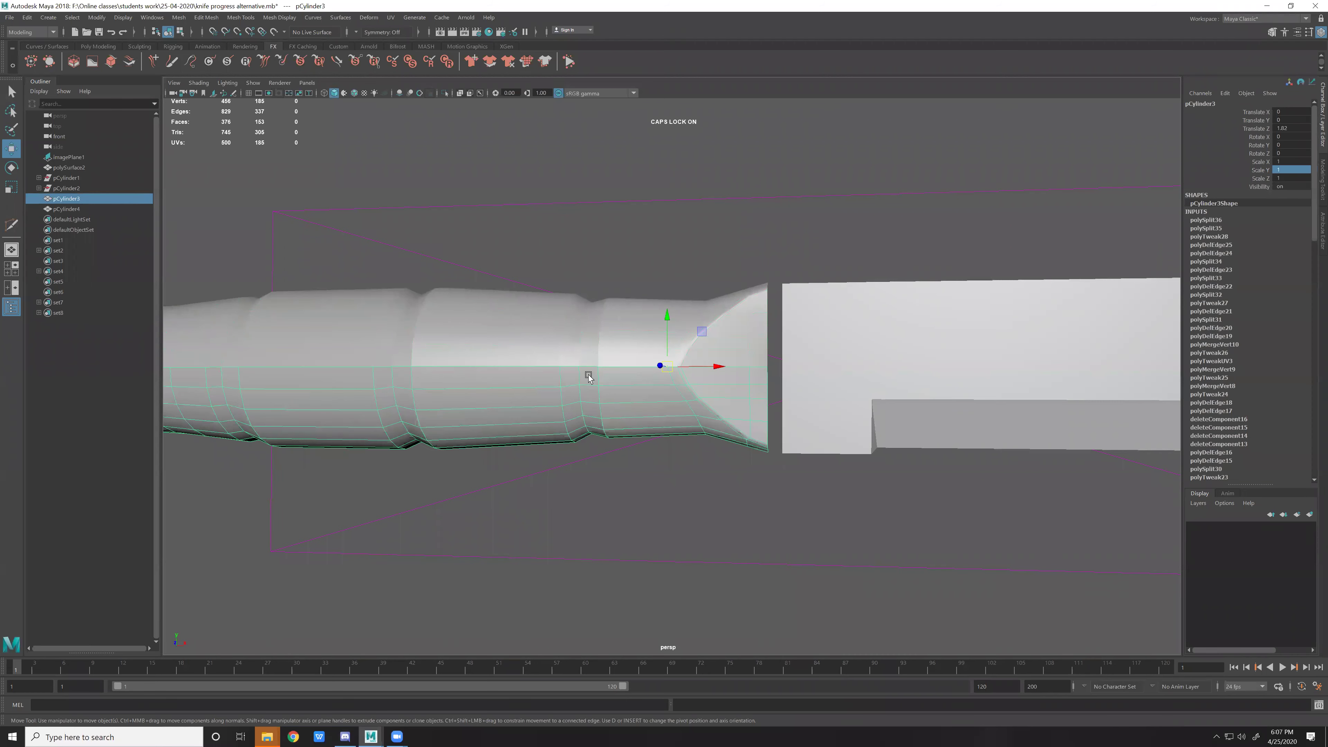
{"action": "left_click", "coordinate": [578, 338], "text": "shift"}
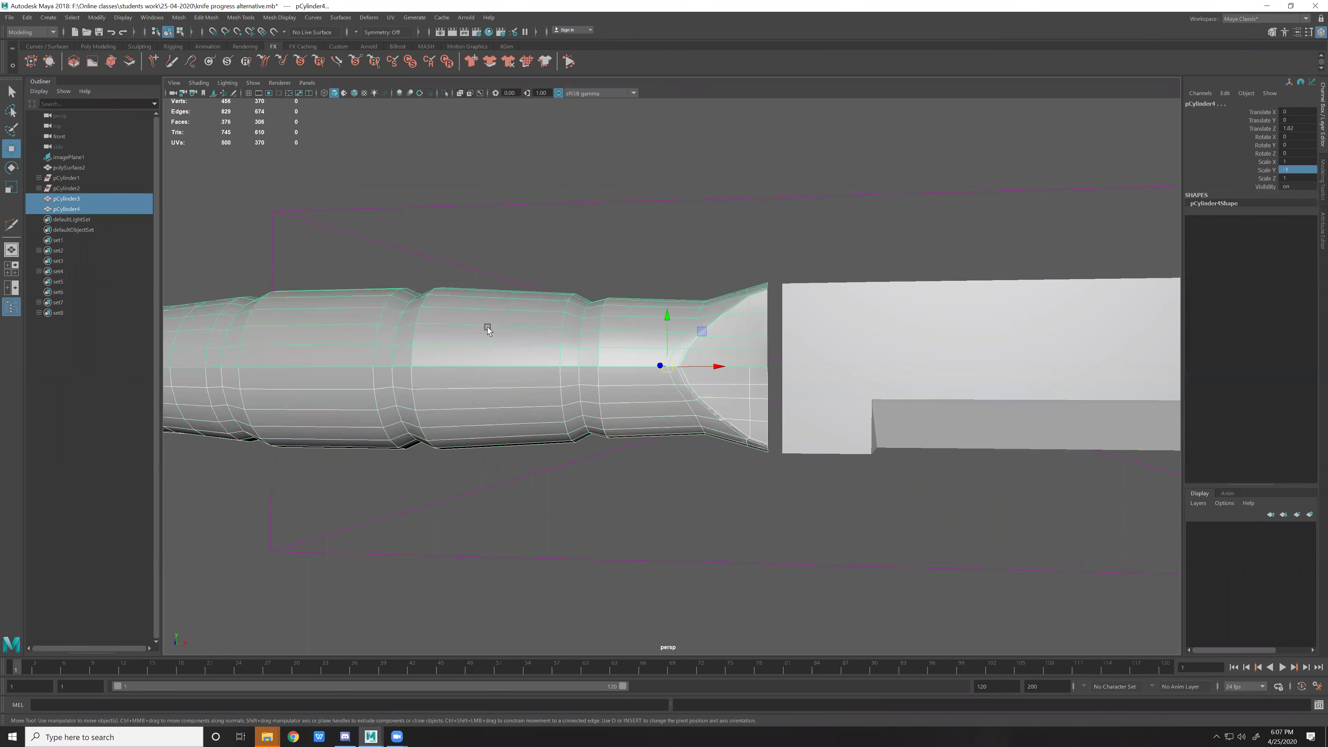
{"action": "left_click", "coordinate": [102, 46]}
{"action": "left_click", "coordinate": [311, 62]}
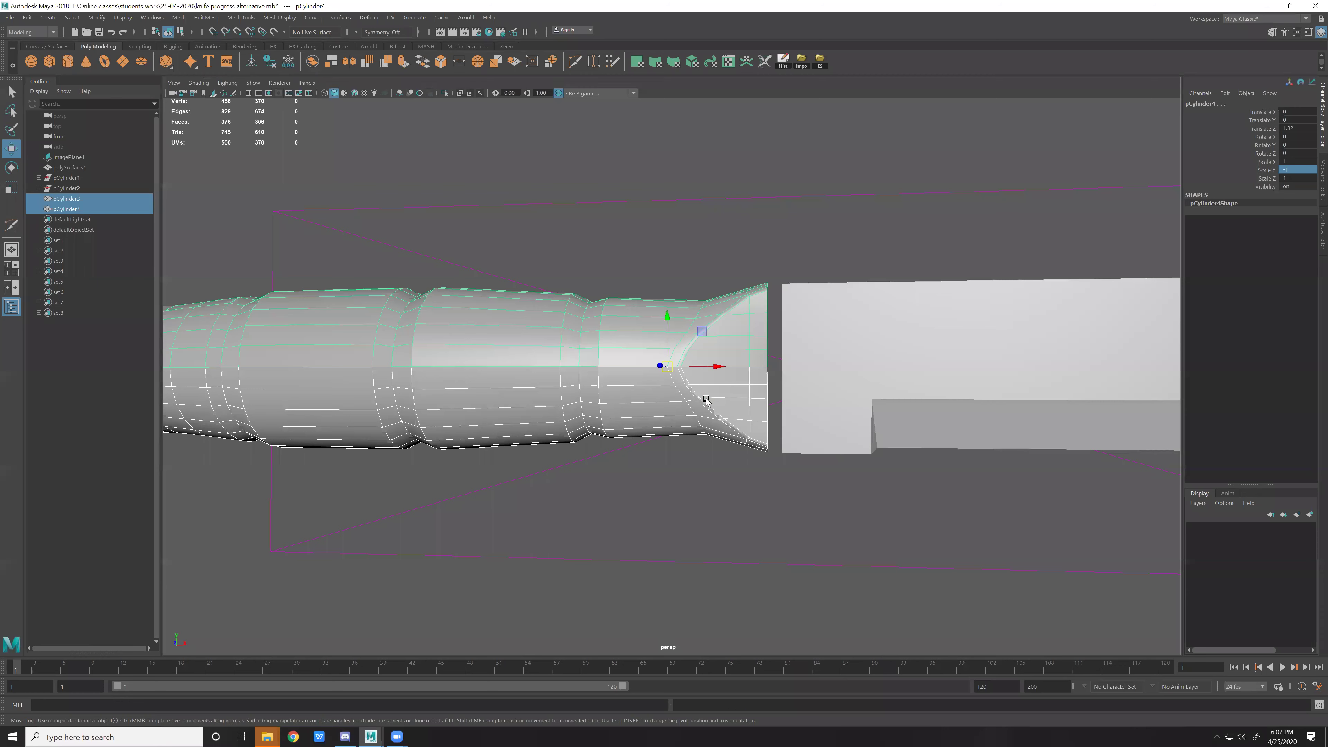
Merge all the handle's vertices to weld the seam at 0.01.
{"action": "scroll", "coordinate": [412, 355], "scroll_direction": "down", "scroll_amount": 5}
{"action": "key", "text": "F9"}
{"action": "left_click_drag", "start_coordinate": [232, 282], "coordinate": [970, 554]}
{"action": "right_click_drag", "start_coordinate": [610, 465], "coordinate": [928, 380], "text": "shift"}
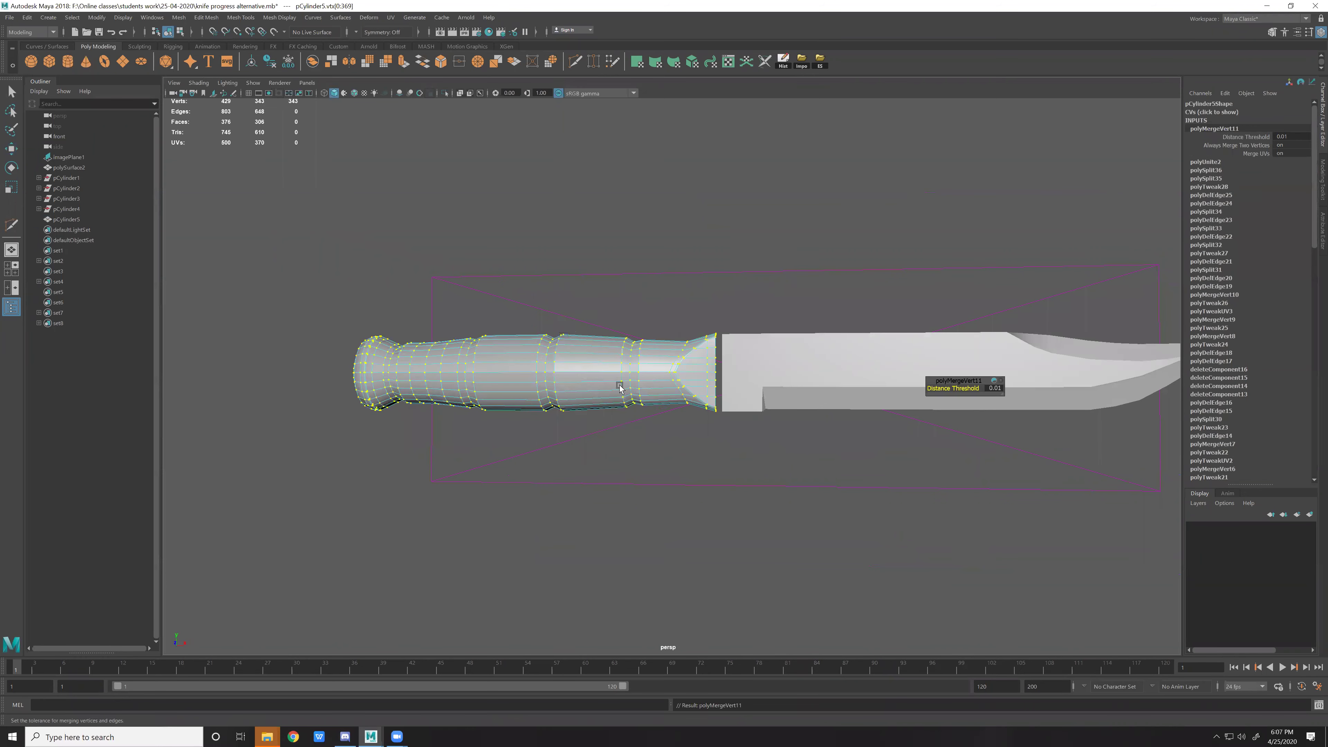
{"action": "key", "text": "f"}
{"action": "left_click_drag", "start_coordinate": [928, 380], "coordinate": [828, 300], "text": "alt"}
Inspect the handle–blade joint's flare, toggling smooth preview on (3) and off (1).
{"action": "key", "text": "F8"}
{"action": "key", "text": "q"}
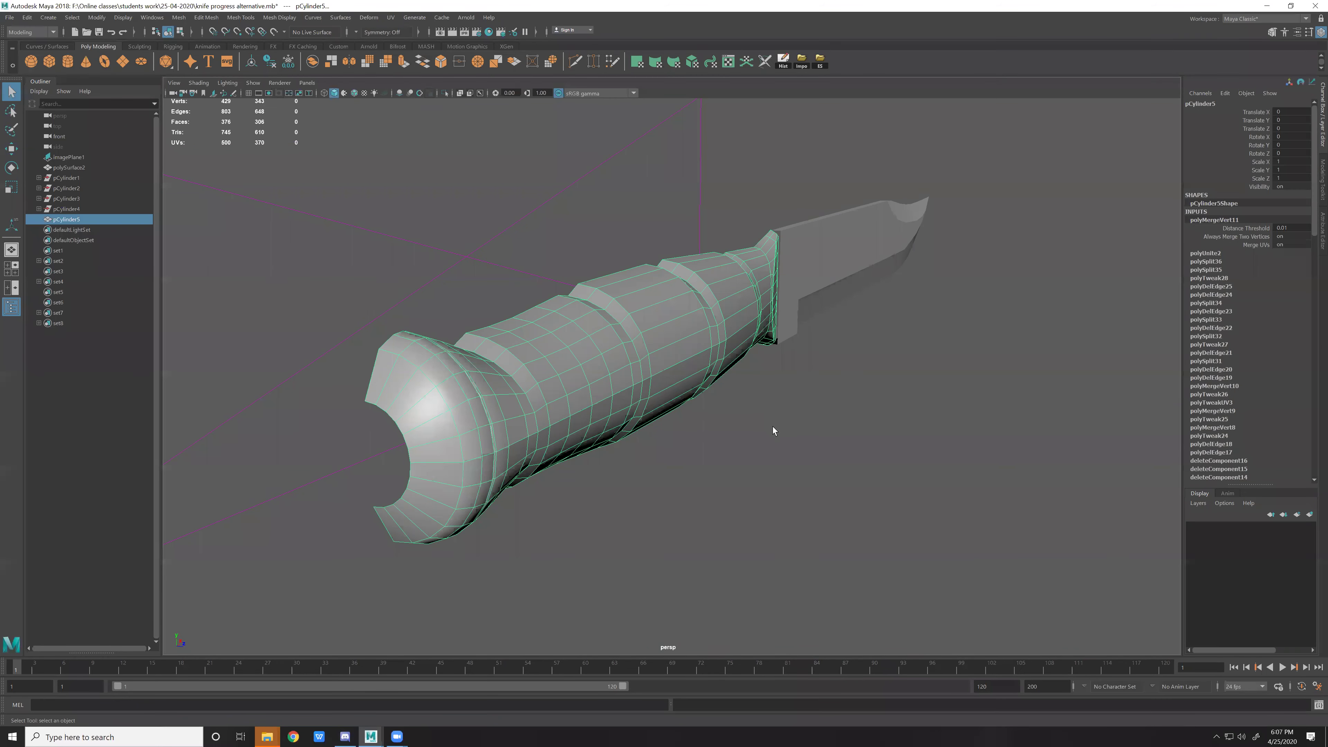
{"action": "left_click_drag", "start_coordinate": [639, 327], "coordinate": [756, 409], "text": "alt"}
{"action": "scroll", "coordinate": [773, 379], "scroll_direction": "up", "scroll_amount": 3}
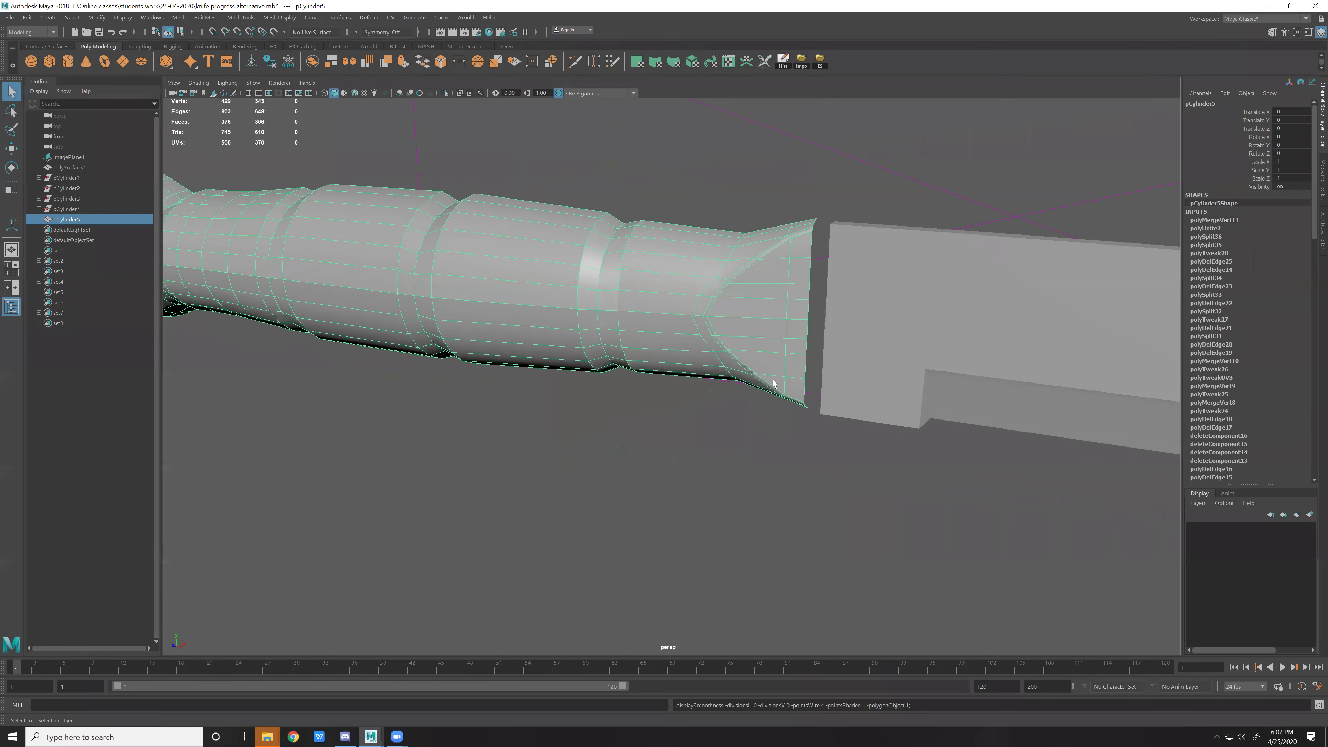
{"action": "scroll", "coordinate": [671, 379], "scroll_direction": "up", "scroll_amount": 3}
{"action": "mouse_move", "coordinate": [672, 379]}
{"action": "left_mouse_down", "text": "alt"}
{"action": "mouse_move", "coordinate": [698, 344]}
{"action": "mouse_move", "coordinate": [635, 314]}
{"action": "mouse_move", "coordinate": [660, 322]}
{"action": "left_mouse_up", "text": "alt"}
{"action": "key", "text": "F9"}
{"action": "key", "text": "w"}
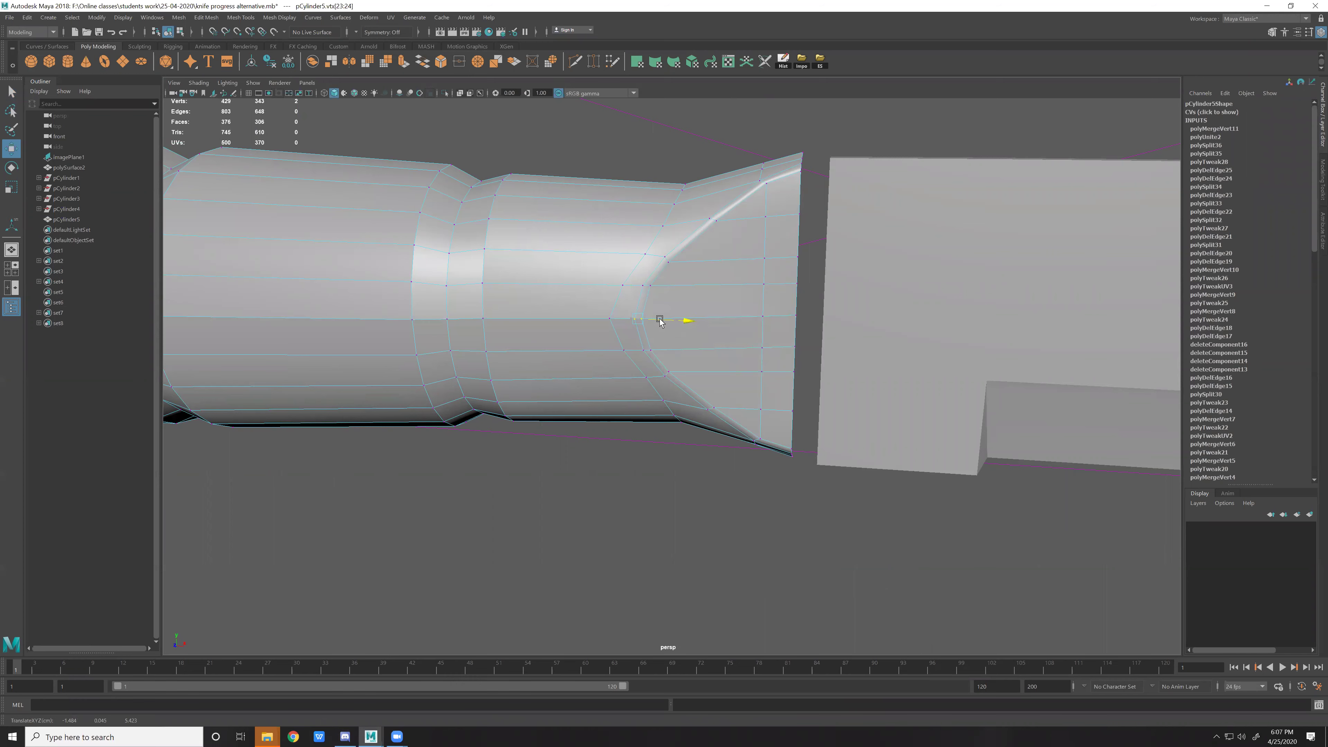
{"action": "left_click", "coordinate": [609, 321]}
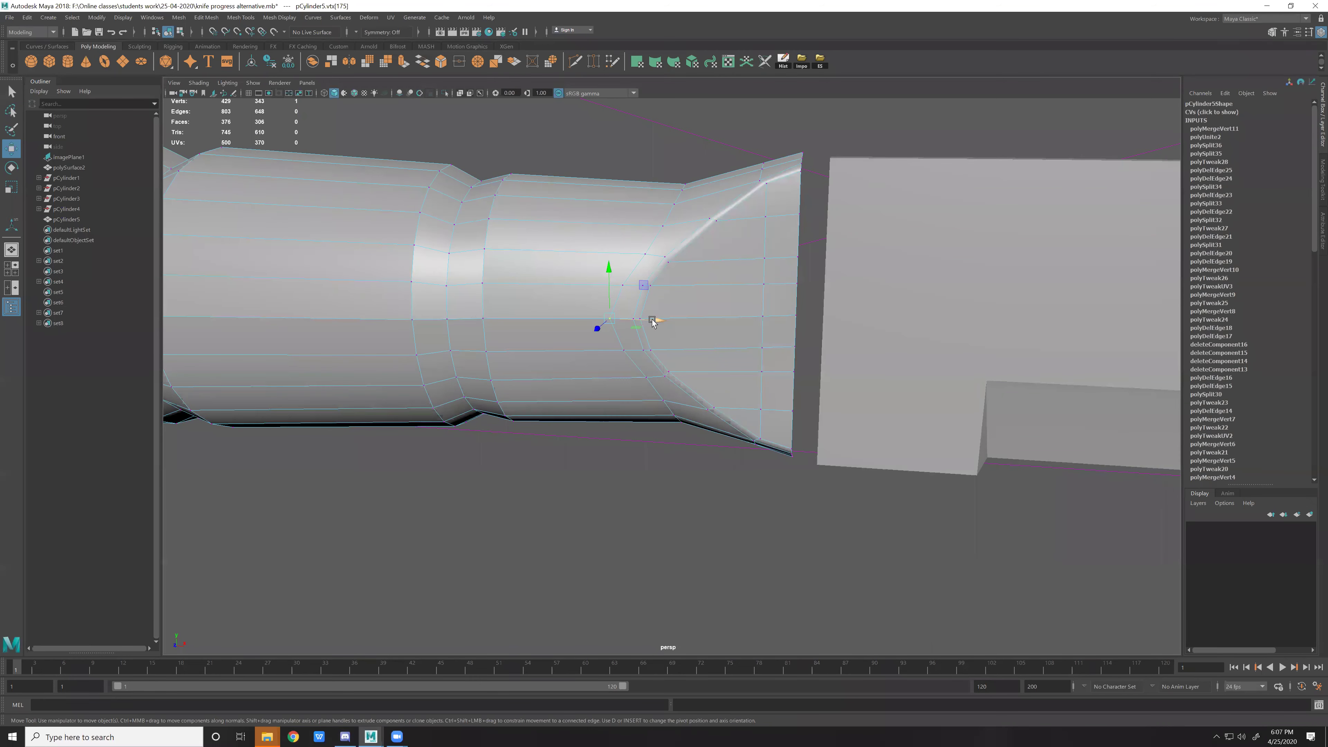
{"action": "key", "text": "3"}
{"action": "left_click", "coordinate": [876, 488]}
{"action": "mouse_move", "coordinate": [878, 489]}
{"action": "left_mouse_down", "text": "alt"}
{"action": "mouse_move", "coordinate": [775, 396]}
{"action": "mouse_move", "coordinate": [712, 389]}
{"action": "mouse_move", "coordinate": [739, 381]}
{"action": "mouse_move", "coordinate": [750, 451]}
{"action": "mouse_move", "coordinate": [617, 356]}
{"action": "mouse_move", "coordinate": [748, 460]}
{"action": "mouse_move", "coordinate": [723, 485]}
{"action": "left_mouse_up", "text": "alt"}
{"action": "left_click", "coordinate": [715, 381]}
{"action": "key", "text": "1"}
{"action": "left_click_drag", "start_coordinate": [728, 422], "coordinate": [690, 441], "text": "alt"}
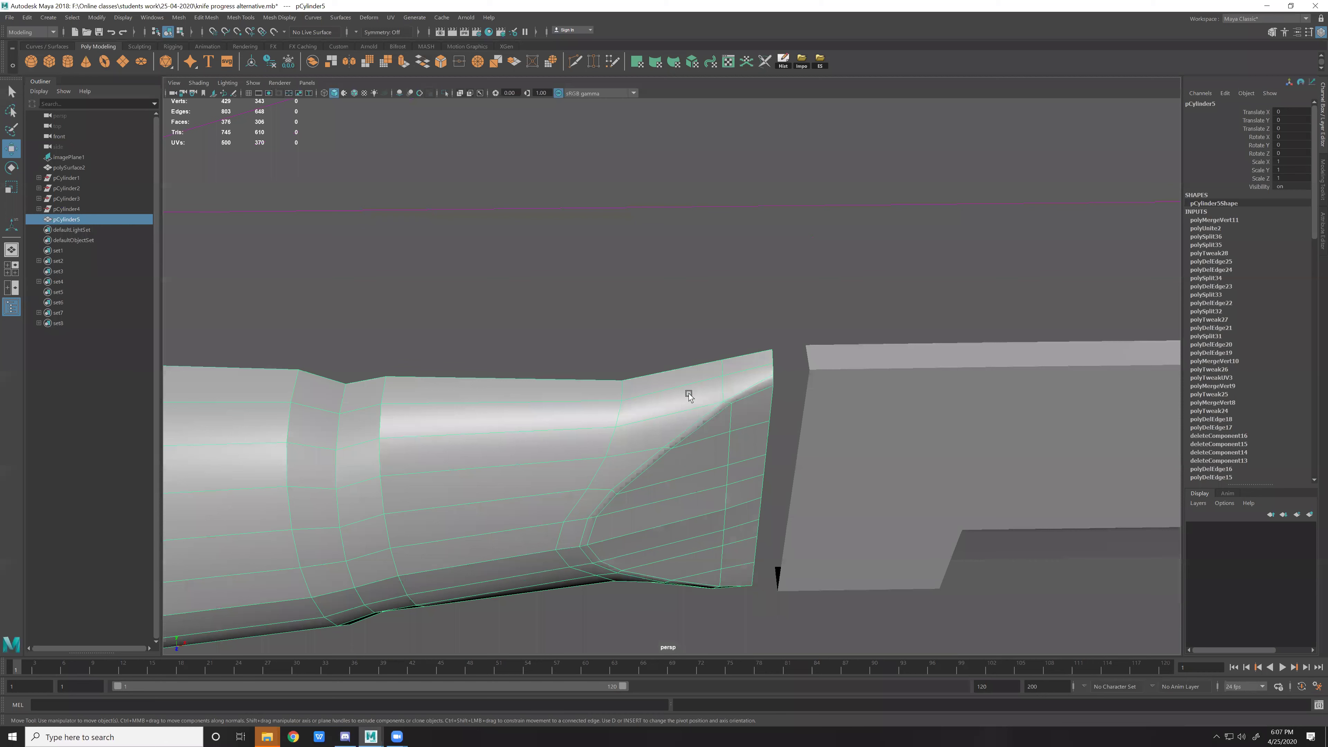
Multi-Cut a trial edge across the flare, then delete it and another flare edge with Ctrl+Delete.
{"action": "key", "text": "y"}
{"action": "left_click", "coordinate": [663, 416], "text": "ctrl"}
{"action": "left_click", "coordinate": [662, 416]}
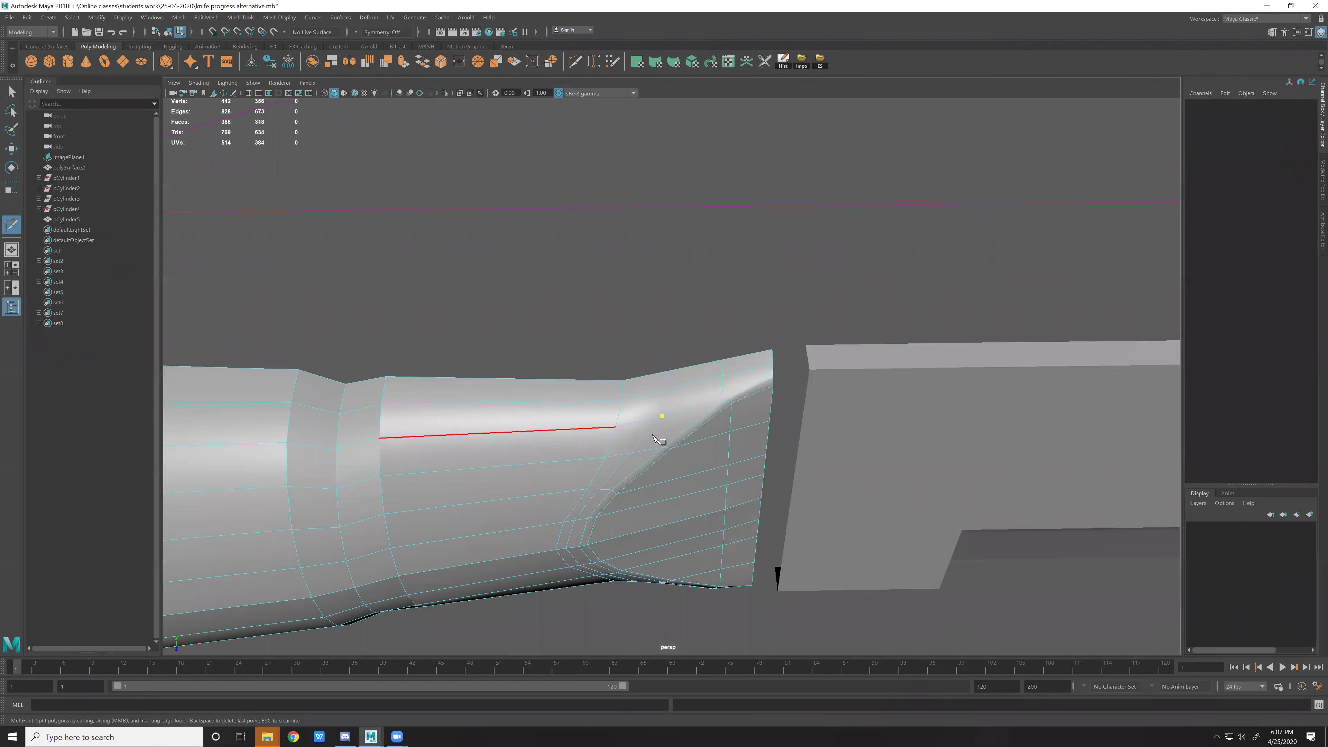
{"action": "key", "text": "Return"}
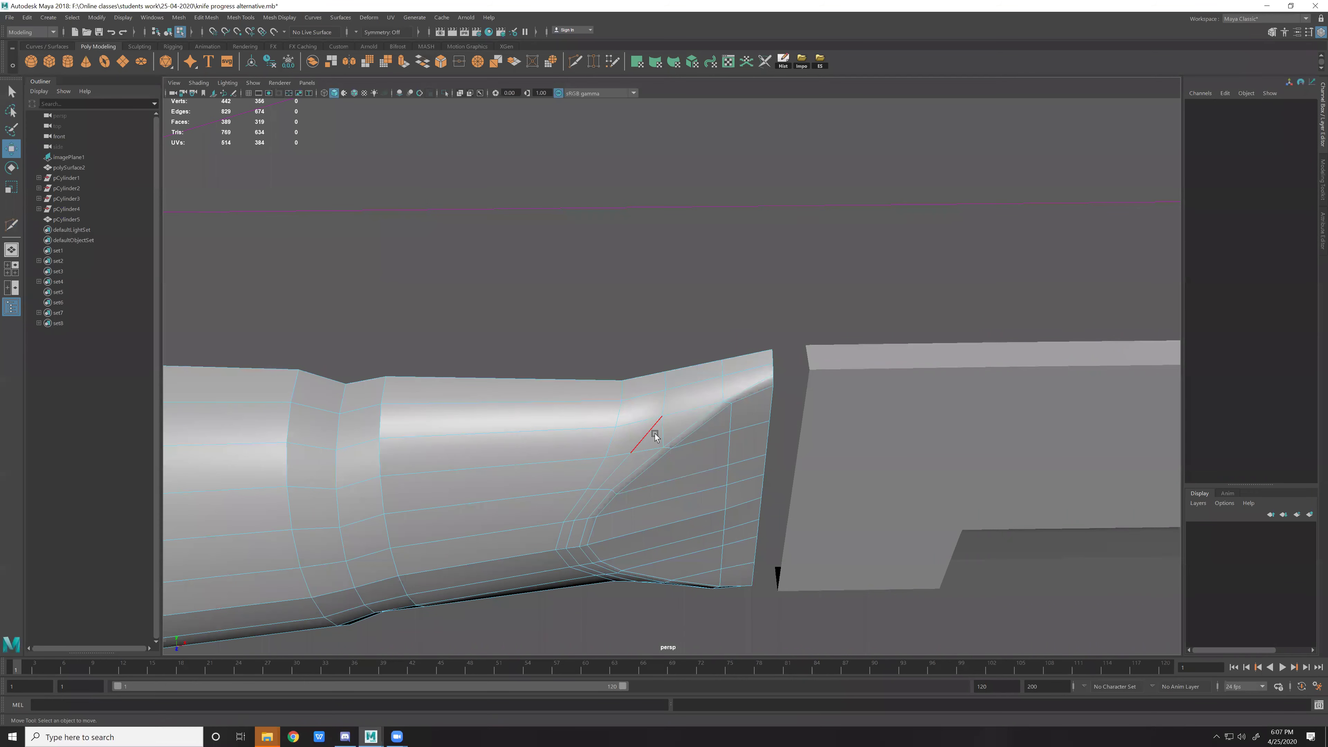
{"action": "key", "text": "w"}
{"action": "key", "text": "ctrl+Delete"}
{"action": "left_click_drag", "start_coordinate": [586, 557], "coordinate": [728, 483], "text": "alt"}
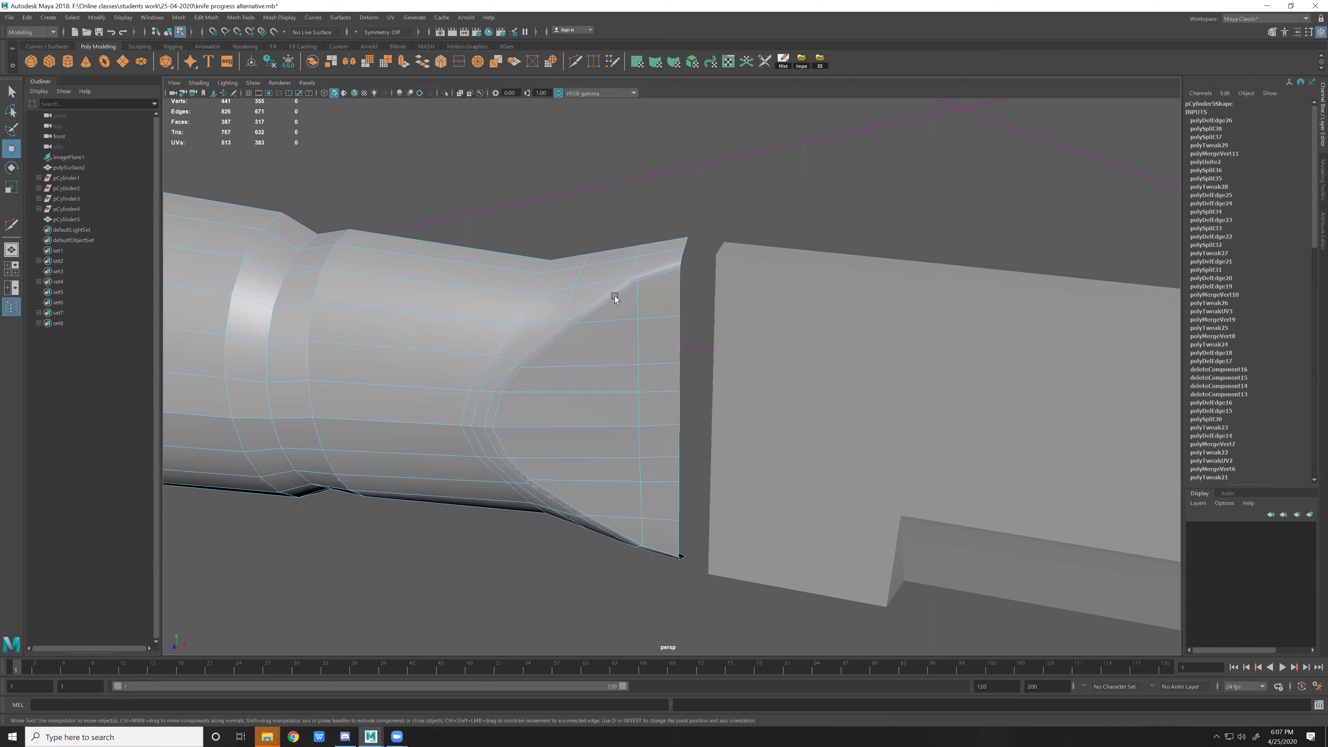
{"action": "left_click_drag", "start_coordinate": [615, 296], "coordinate": [624, 306], "text": "alt"}
{"action": "left_click", "coordinate": [677, 339]}
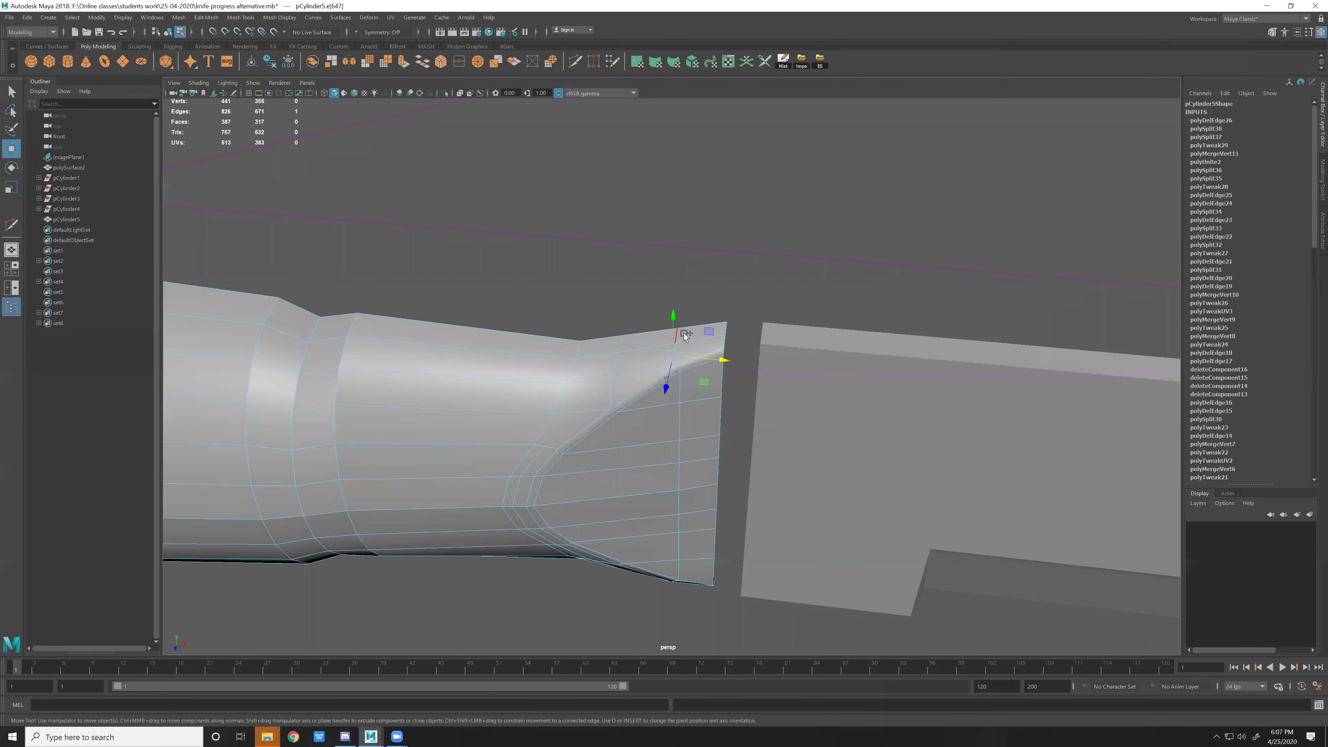
{"action": "key", "text": "ctrl+Delete"}
{"action": "scroll", "coordinate": [697, 399], "scroll_direction": "up", "scroll_amount": 3}
{"action": "scroll", "coordinate": [723, 472], "scroll_direction": "up", "scroll_amount": 3}
Undo the edge deletion, cut a new edge from a flare vertex to the top edge, and delete the redundant edge.
{"action": "key", "text": "y"}
{"action": "left_click", "coordinate": [551, 417]}
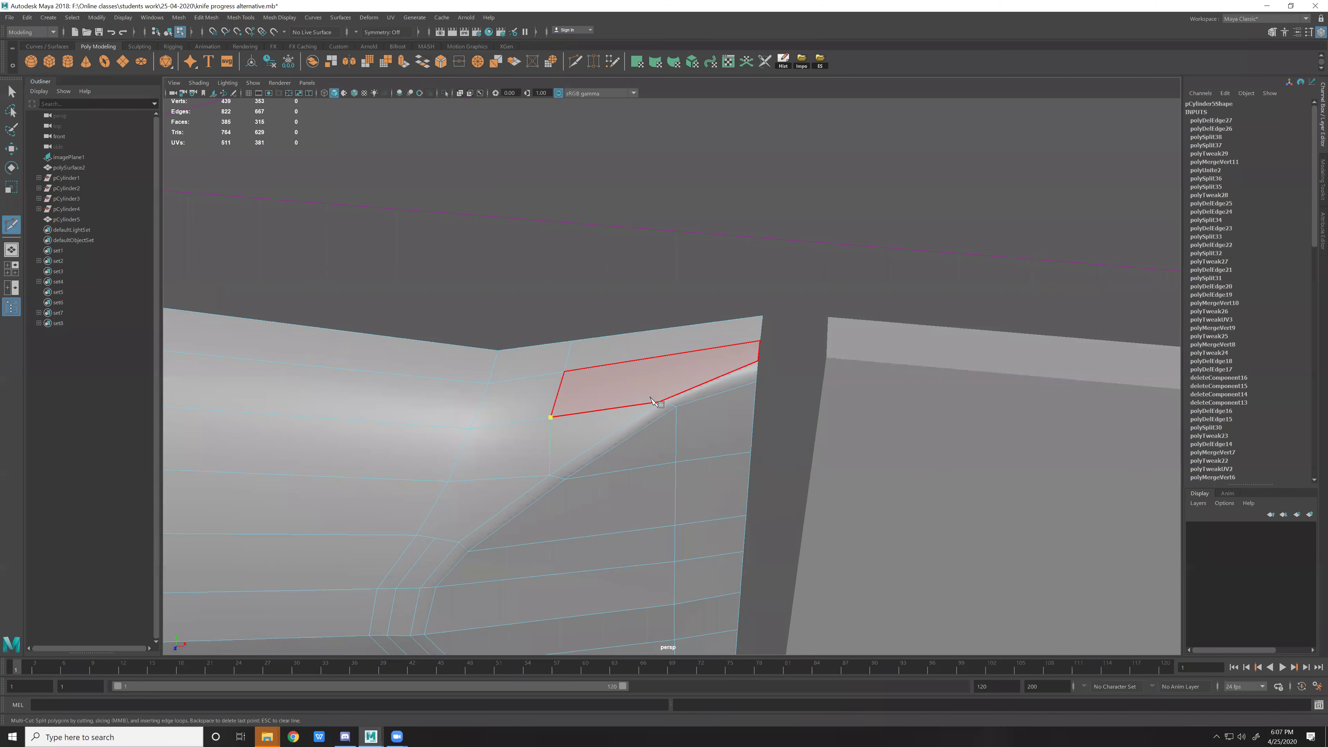
{"action": "key", "text": "ctrl+z"}
{"action": "key", "text": "w"}
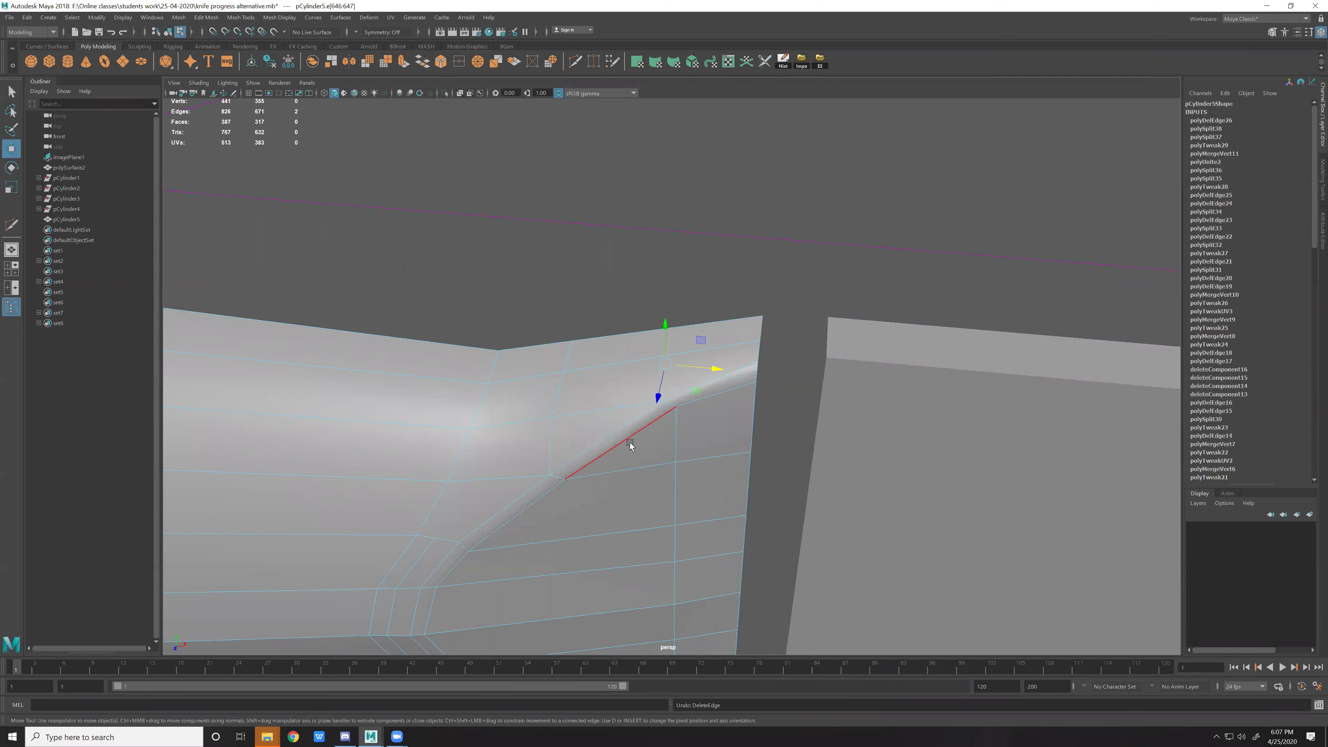
{"action": "key", "text": "y"}
{"action": "left_click", "coordinate": [551, 417]}
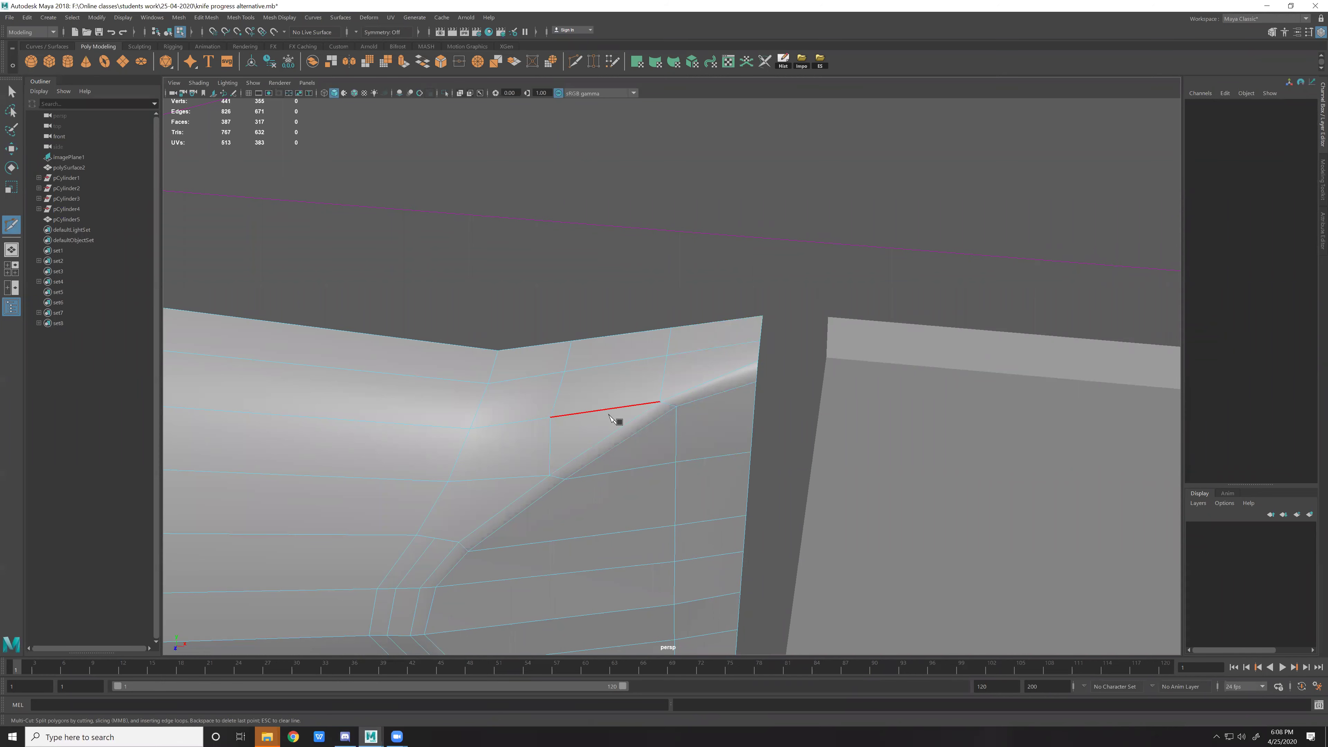
{"action": "left_click", "coordinate": [667, 357]}
{"action": "key", "text": "Return"}
{"action": "key", "text": "w"}
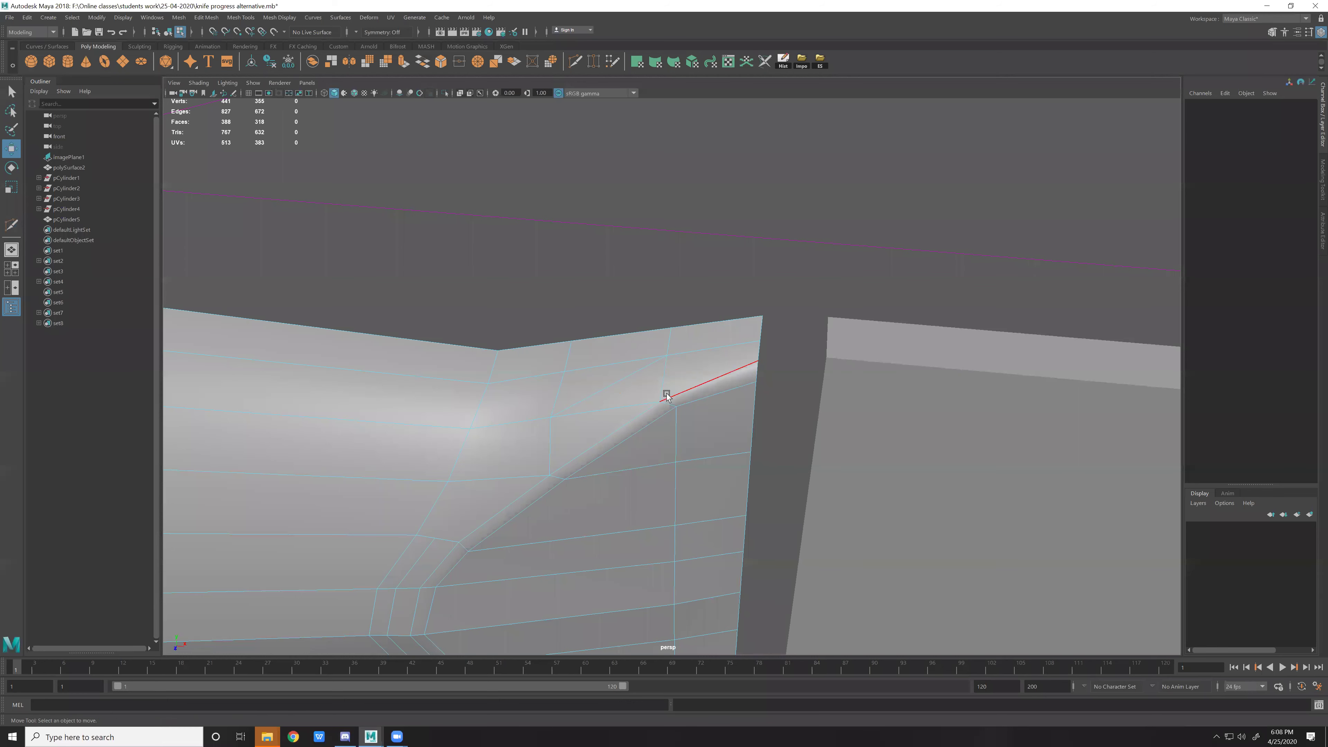
{"action": "left_click", "coordinate": [667, 396]}
{"action": "key", "text": "Delete"}
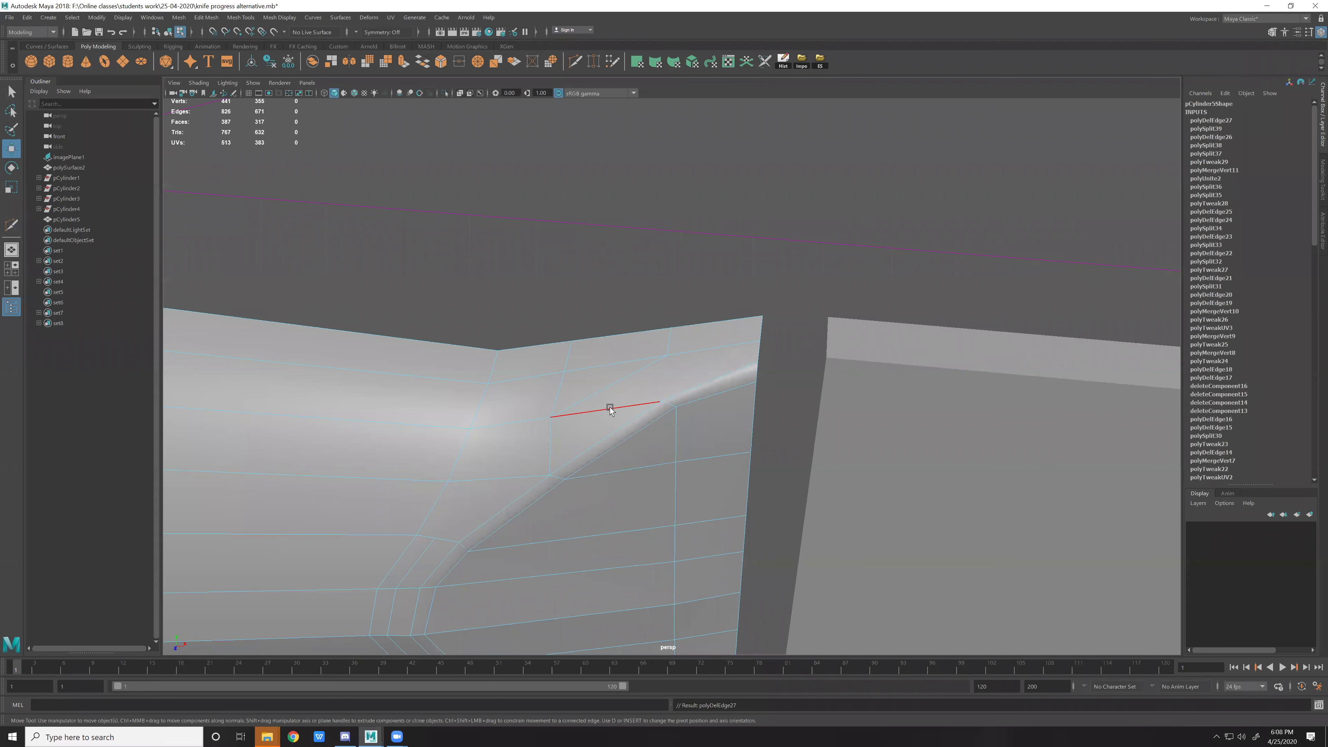
{"action": "left_click", "coordinate": [610, 407]}
Undo a stray selection and check the whole handle in smooth preview.
{"action": "mouse_move", "coordinate": [677, 490]}
{"action": "left_mouse_down", "text": "alt"}
{"action": "mouse_move", "coordinate": [641, 506]}
{"action": "mouse_move", "coordinate": [854, 312]}
{"action": "left_mouse_up", "text": "alt"}
{"action": "mouse_move", "coordinate": [795, 377]}
{"action": "left_mouse_down", "text": "alt"}
{"action": "mouse_move", "coordinate": [963, 217]}
{"action": "mouse_move", "coordinate": [916, 340]}
{"action": "mouse_move", "coordinate": [819, 339]}
{"action": "left_mouse_up", "text": "alt"}
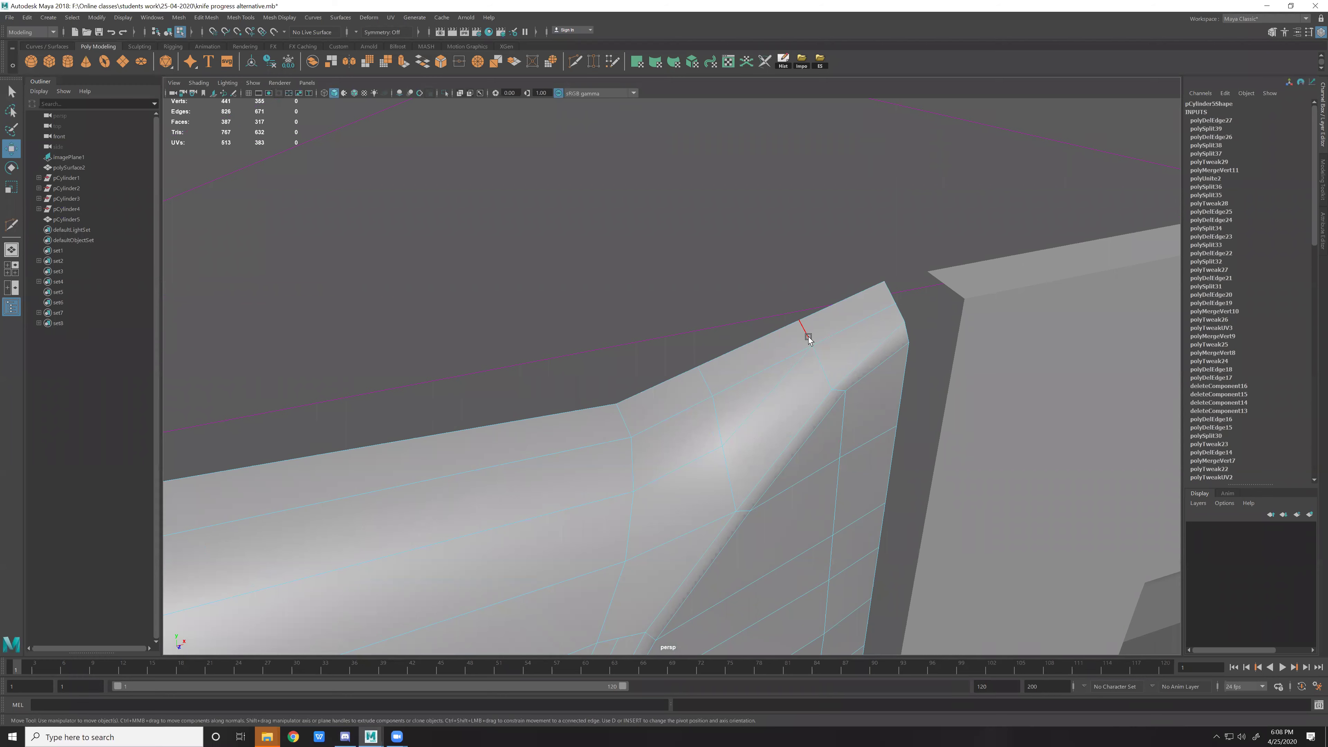
{"action": "left_click", "coordinate": [808, 338]}
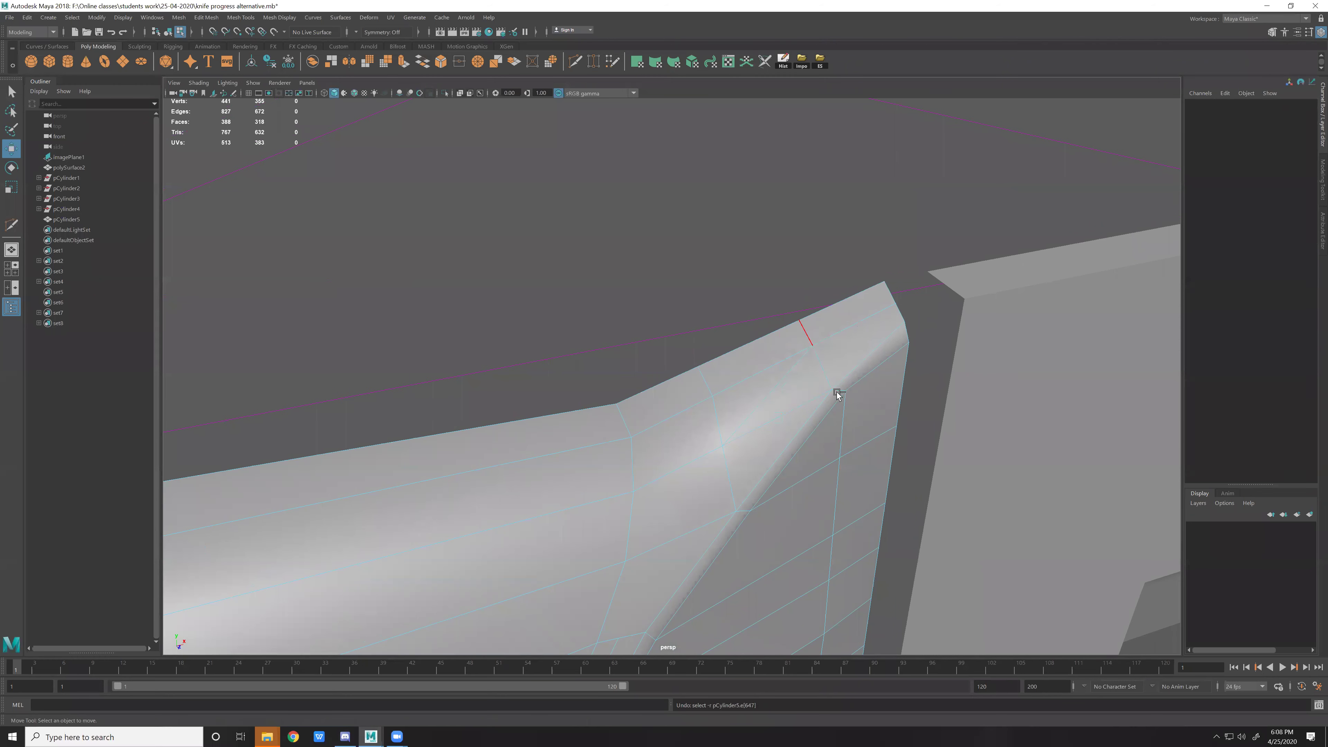
{"action": "key", "text": "ctrl+z"}
{"action": "scroll", "coordinate": [828, 473], "scroll_direction": "down", "scroll_amount": 5}
{"action": "mouse_move", "coordinate": [817, 499]}
{"action": "left_mouse_down", "text": "alt"}
{"action": "mouse_move", "coordinate": [705, 335]}
{"action": "mouse_move", "coordinate": [703, 391]}
{"action": "left_mouse_up", "text": "alt"}
{"action": "scroll", "coordinate": [762, 446], "scroll_direction": "down", "scroll_amount": 3}
{"action": "left_click", "coordinate": [659, 402]}
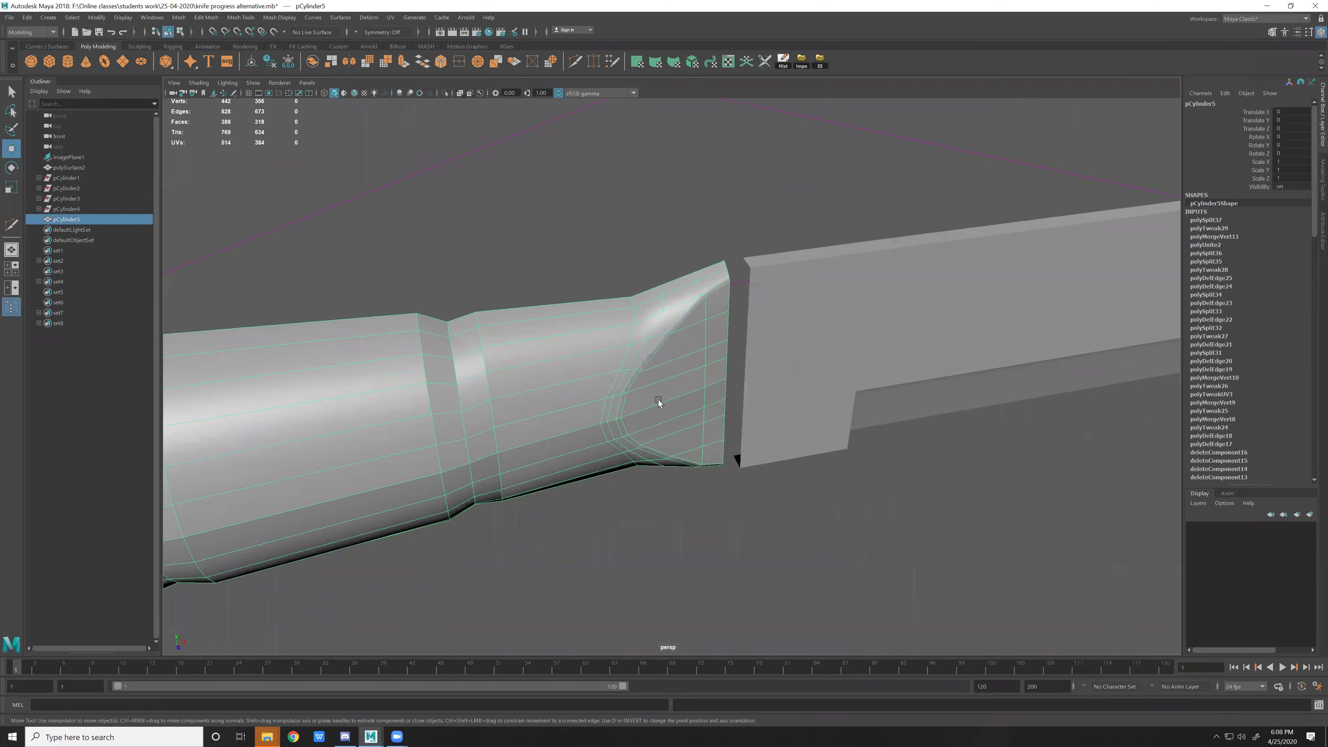
{"action": "key", "text": "3"}
{"action": "left_click", "coordinate": [658, 525]}
{"action": "left_click_drag", "start_coordinate": [741, 453], "coordinate": [614, 333], "text": "alt"}
{"action": "key", "text": "1"}
{"action": "left_click", "coordinate": [622, 314]}
Delete an unwanted edge loop on the handle and check the flare's remaining loop.
{"action": "key", "text": "F10"}
{"action": "double_click", "coordinate": [613, 293]}
{"action": "key", "text": "Delete"}
{"action": "double_click", "coordinate": [593, 352]}
{"action": "mouse_move", "coordinate": [593, 351]}
{"action": "left_mouse_down", "text": "alt"}
{"action": "mouse_move", "coordinate": [724, 321]}
{"action": "mouse_move", "coordinate": [689, 350]}
{"action": "mouse_move", "coordinate": [678, 390]}
{"action": "left_mouse_up", "text": "alt"}
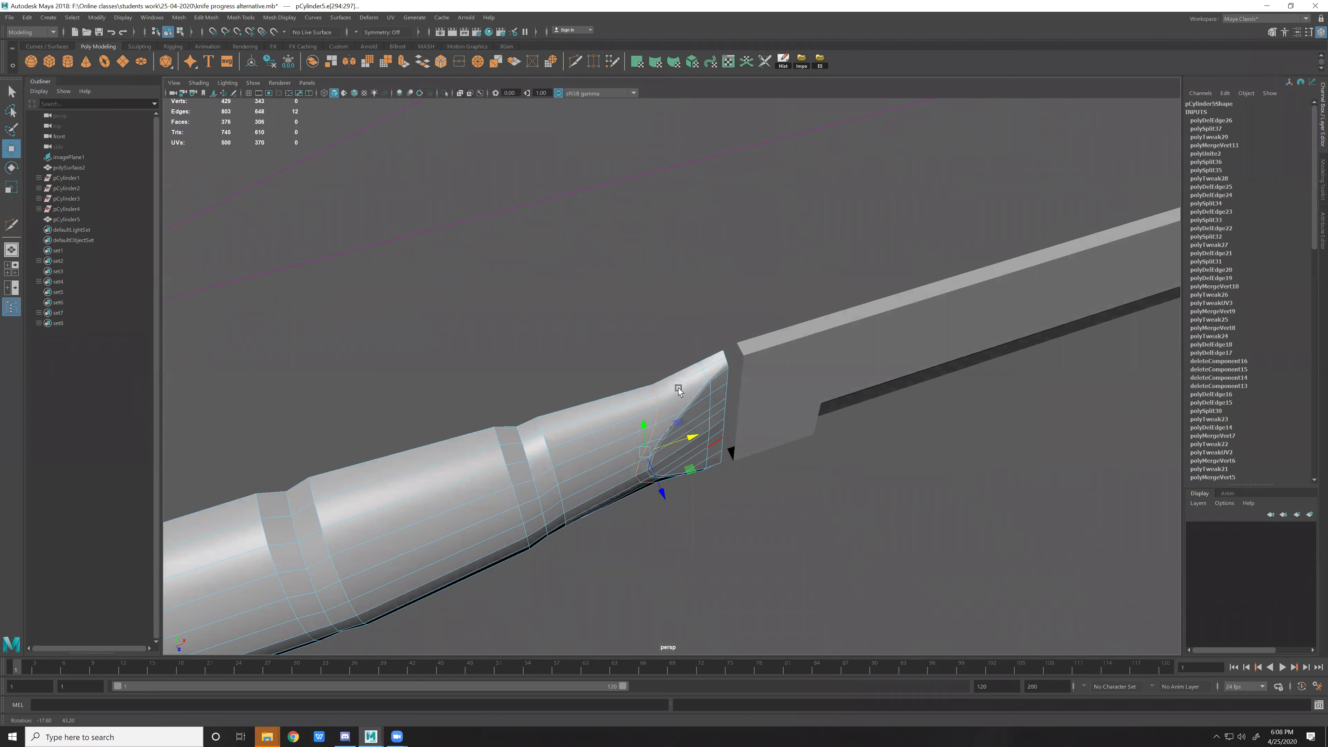
{"action": "mouse_move", "coordinate": [796, 512]}
{"action": "left_mouse_down", "text": "alt"}
{"action": "mouse_move", "coordinate": [896, 498]}
{"action": "mouse_move", "coordinate": [795, 460]}
{"action": "mouse_move", "coordinate": [801, 439]}
{"action": "left_mouse_up", "text": "alt"}
{"action": "key", "text": "F8"}
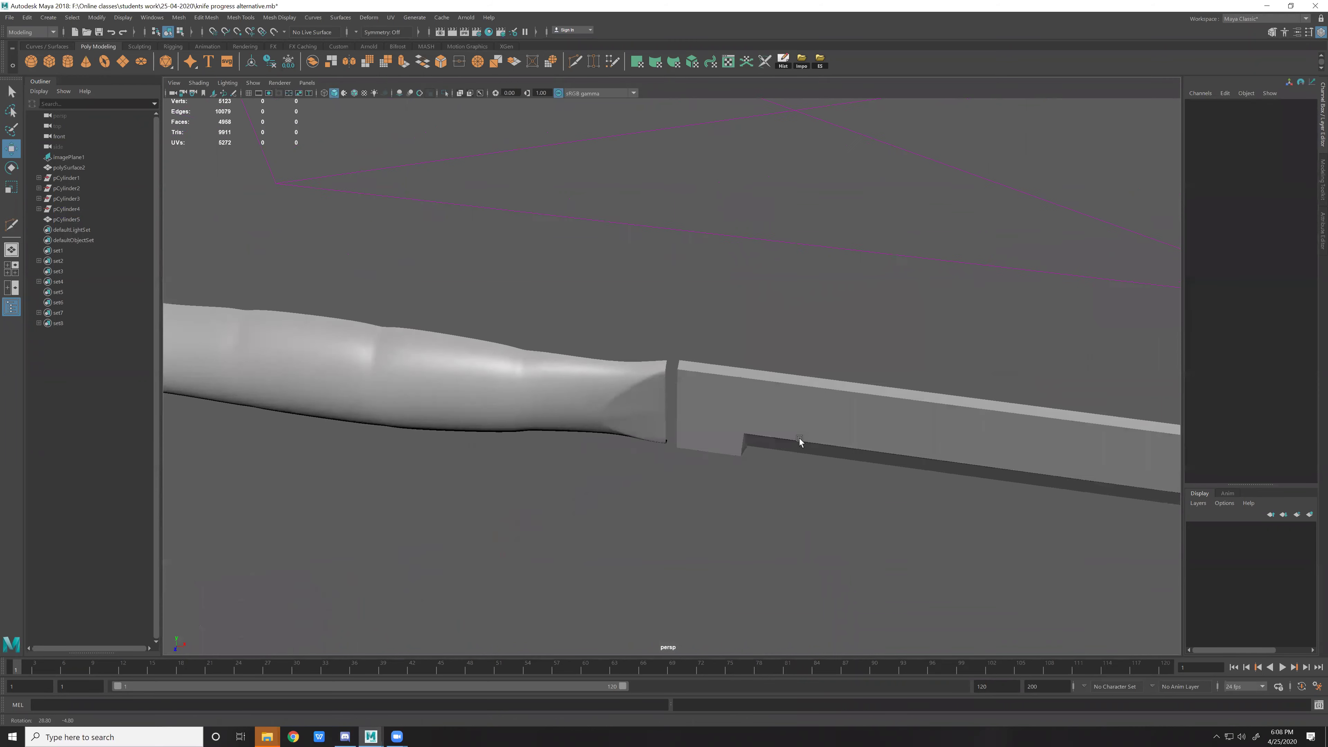
Select the flat faces at the handle's front end and snap the manipulator pivot to their edge.
{"action": "scroll", "coordinate": [651, 425], "scroll_direction": "up", "scroll_amount": 2}
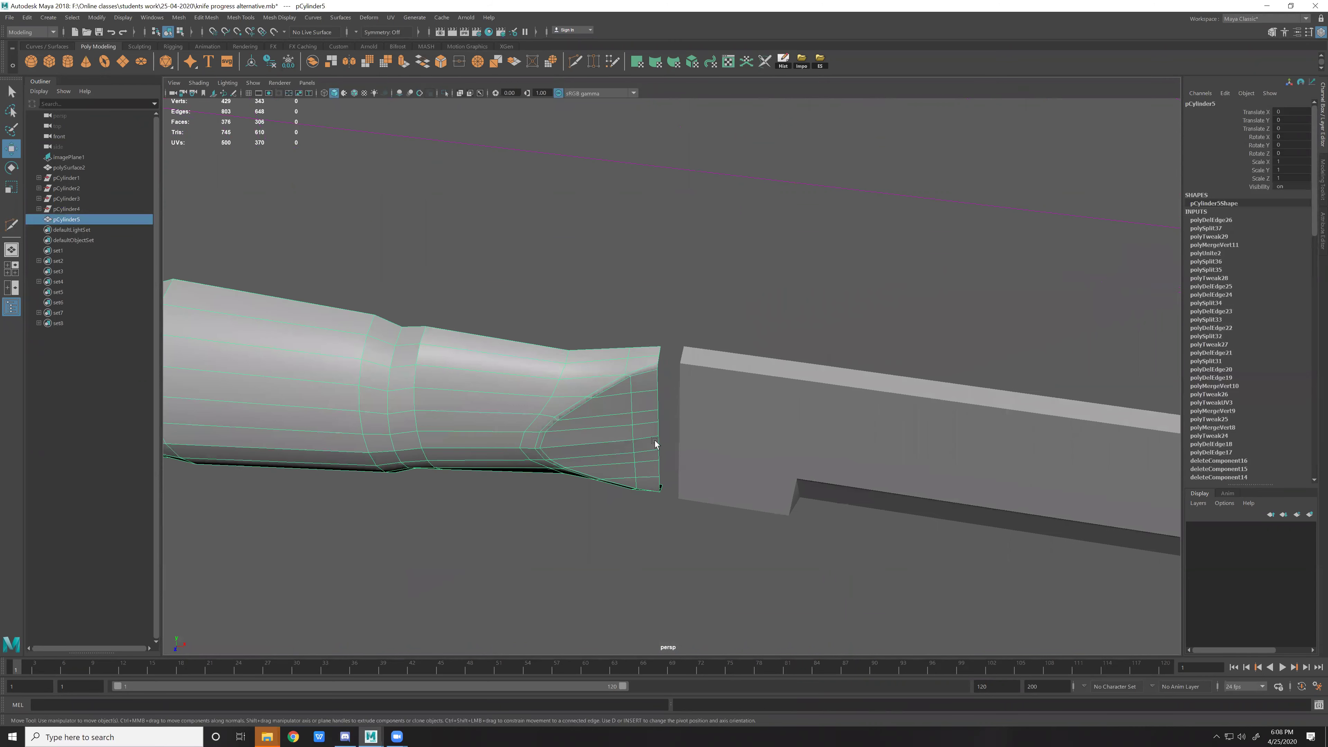
{"action": "left_click", "coordinate": [647, 383]}
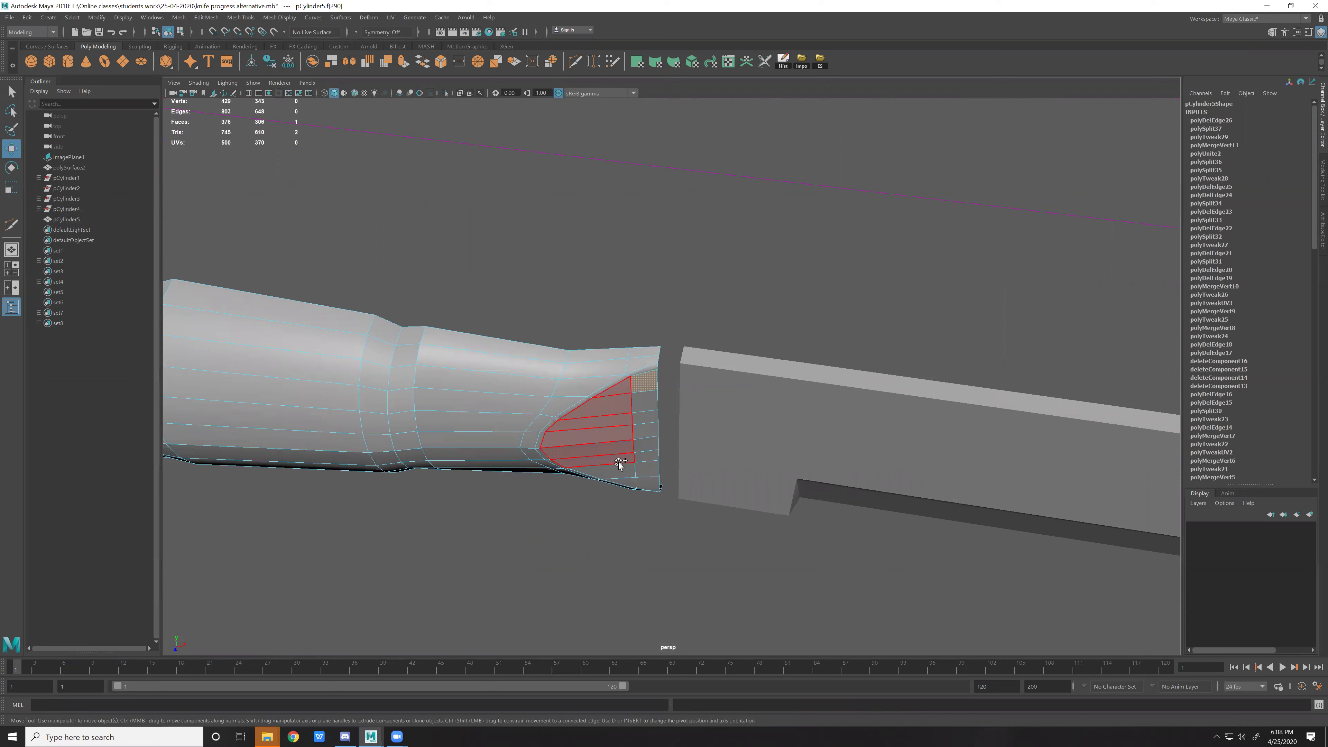
{"action": "left_click_drag", "start_coordinate": [645, 405], "coordinate": [649, 408], "text": "shift"}
{"action": "left_click_drag", "start_coordinate": [690, 461], "coordinate": [710, 453], "text": "alt"}
{"action": "scroll", "coordinate": [701, 456], "scroll_direction": "up", "scroll_amount": 2}
{"action": "scroll", "coordinate": [698, 429], "scroll_direction": "up", "scroll_amount": 2}
{"action": "key", "text": "d"}
{"action": "left_click", "coordinate": [682, 379]}
{"action": "left_click_drag", "start_coordinate": [681, 380], "coordinate": [758, 510], "text": "alt"}
Reposition the scale pivot onto the face edge, undoing a stray scale.
{"action": "key", "text": "r"}
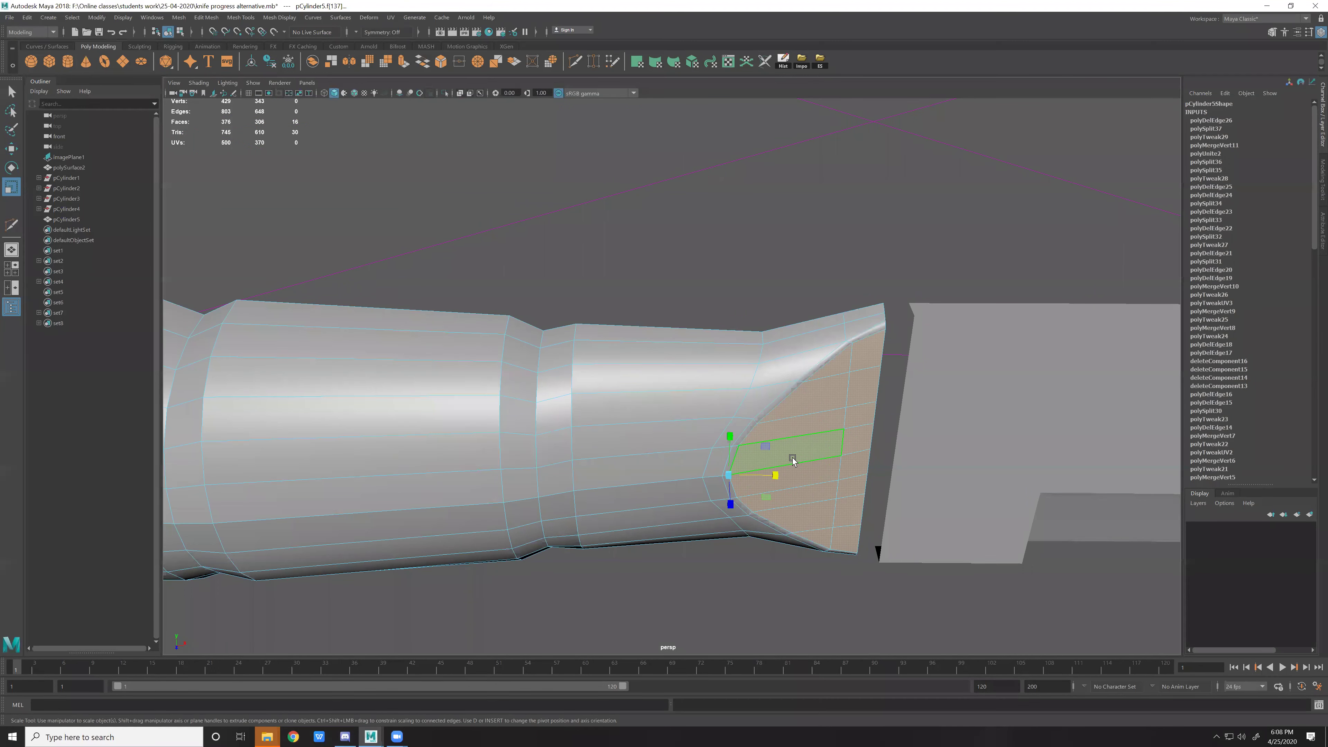
{"action": "key", "text": "d"}
{"action": "left_click", "coordinate": [789, 451]}
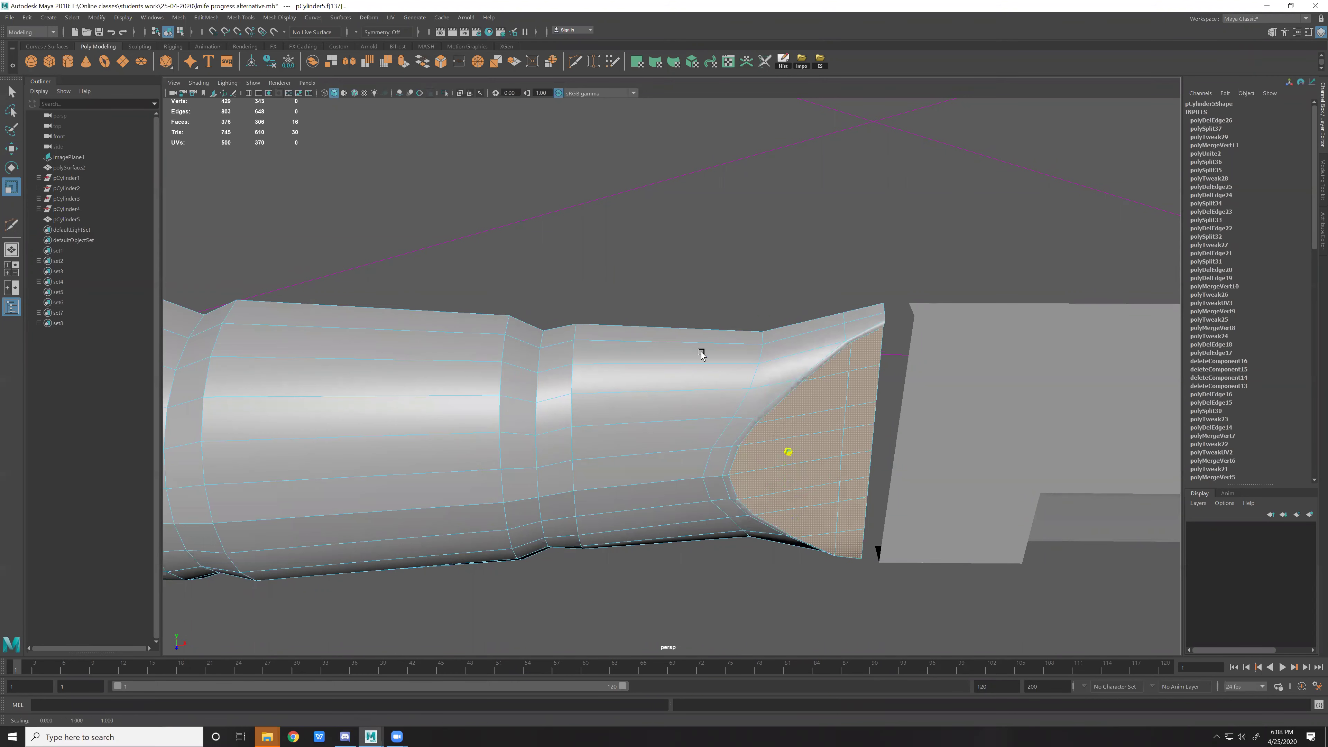
{"action": "mouse_move", "coordinate": [943, 506]}
{"action": "left_mouse_down", "text": "alt"}
{"action": "mouse_move", "coordinate": [955, 485]}
{"action": "mouse_move", "coordinate": [869, 434]}
{"action": "left_mouse_up", "text": "alt"}
{"action": "key", "text": "ctrl+z"}
{"action": "left_click", "coordinate": [788, 302]}
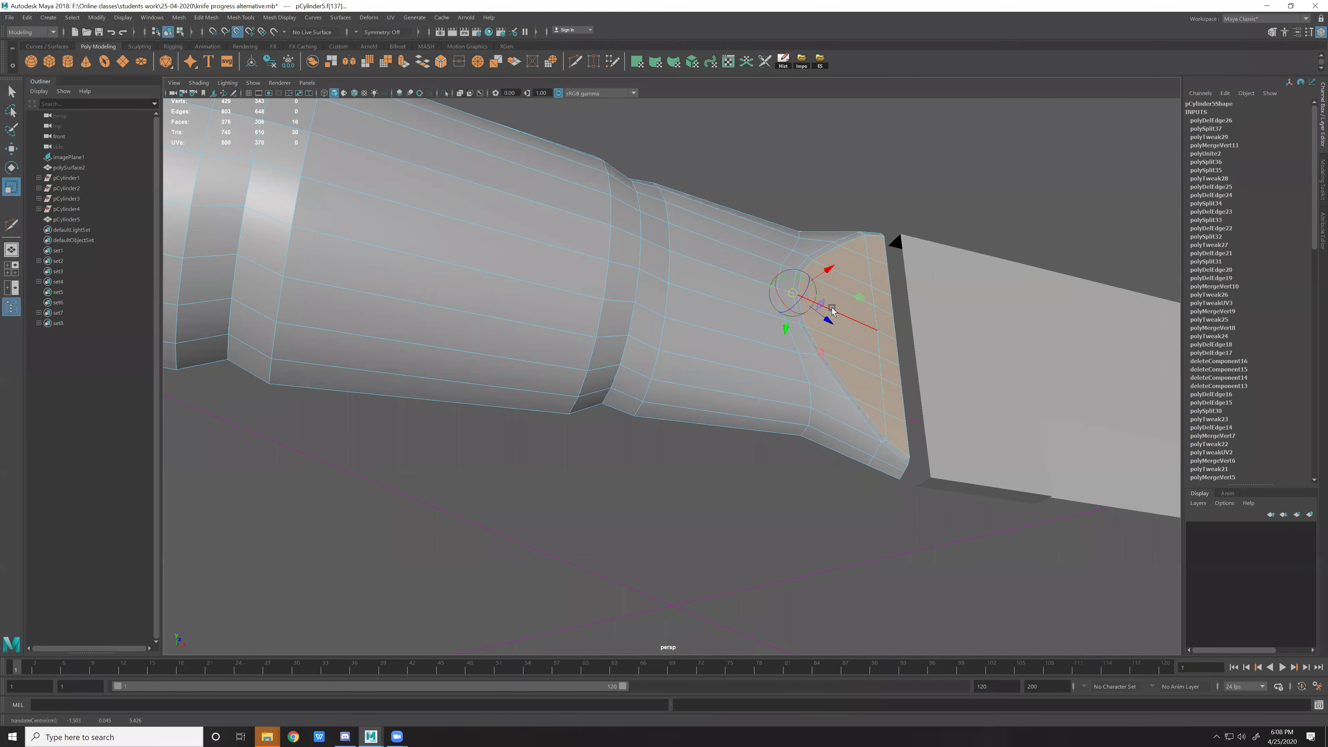
{"action": "key", "text": "d"}
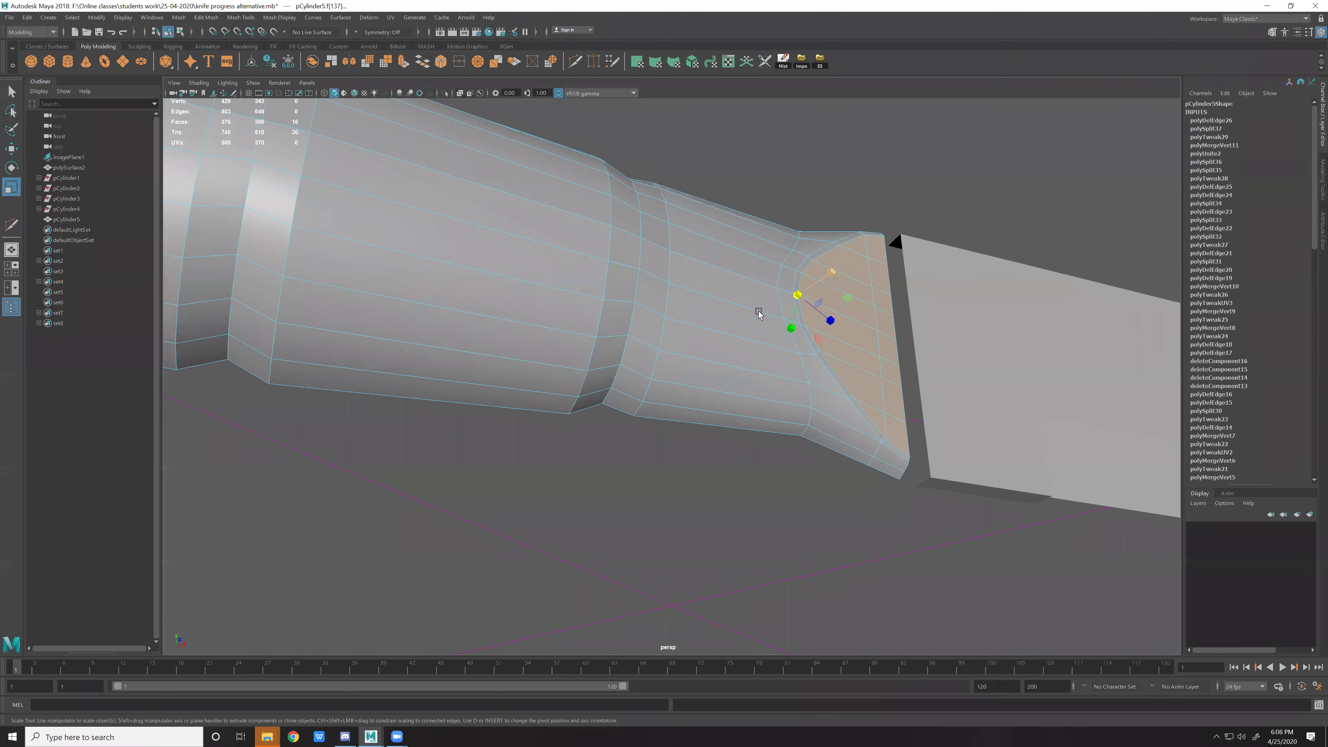
{"action": "mouse_move", "coordinate": [925, 328]}
{"action": "left_mouse_down", "text": "alt"}
{"action": "mouse_move", "coordinate": [951, 357]}
{"action": "mouse_move", "coordinate": [916, 372]}
{"action": "mouse_move", "coordinate": [896, 423]}
{"action": "mouse_move", "coordinate": [964, 481]}
{"action": "mouse_move", "coordinate": [982, 455]}
{"action": "mouse_move", "coordinate": [972, 433]}
{"action": "mouse_move", "coordinate": [861, 433]}
{"action": "mouse_move", "coordinate": [862, 458]}
{"action": "mouse_move", "coordinate": [758, 467]}
{"action": "left_mouse_up", "text": "alt"}
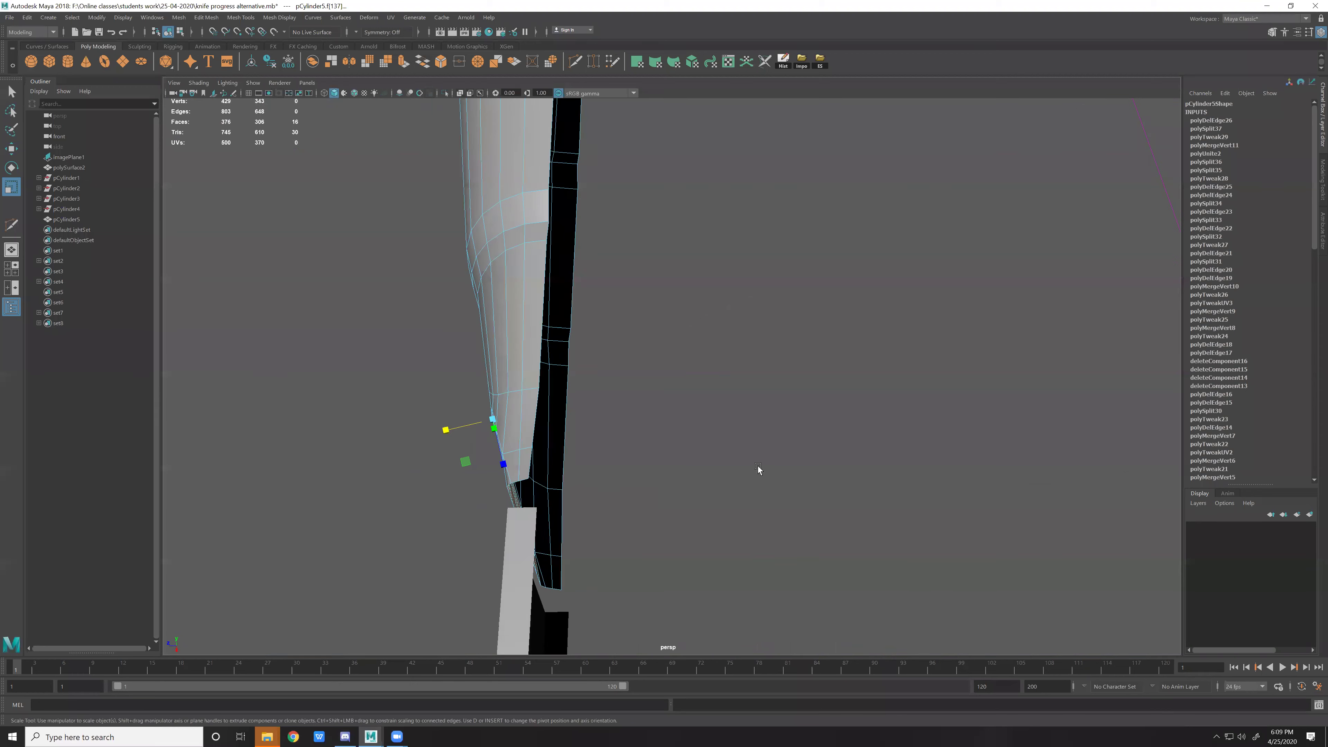
{"action": "left_click_drag", "start_coordinate": [946, 483], "coordinate": [907, 372], "text": "alt"}
{"action": "mouse_move", "coordinate": [857, 377]}
{"action": "left_mouse_down"}
{"action": "mouse_move", "coordinate": [895, 402]}
{"action": "mouse_move", "coordinate": [983, 379]}
{"action": "left_mouse_up"}
Tilt the selected faces outward about the pivot and compare smoothed versus faceted display in top view.
{"action": "key", "text": "e"}
{"action": "left_click_drag", "start_coordinate": [890, 422], "coordinate": [904, 422]}
{"action": "key", "text": "space"}
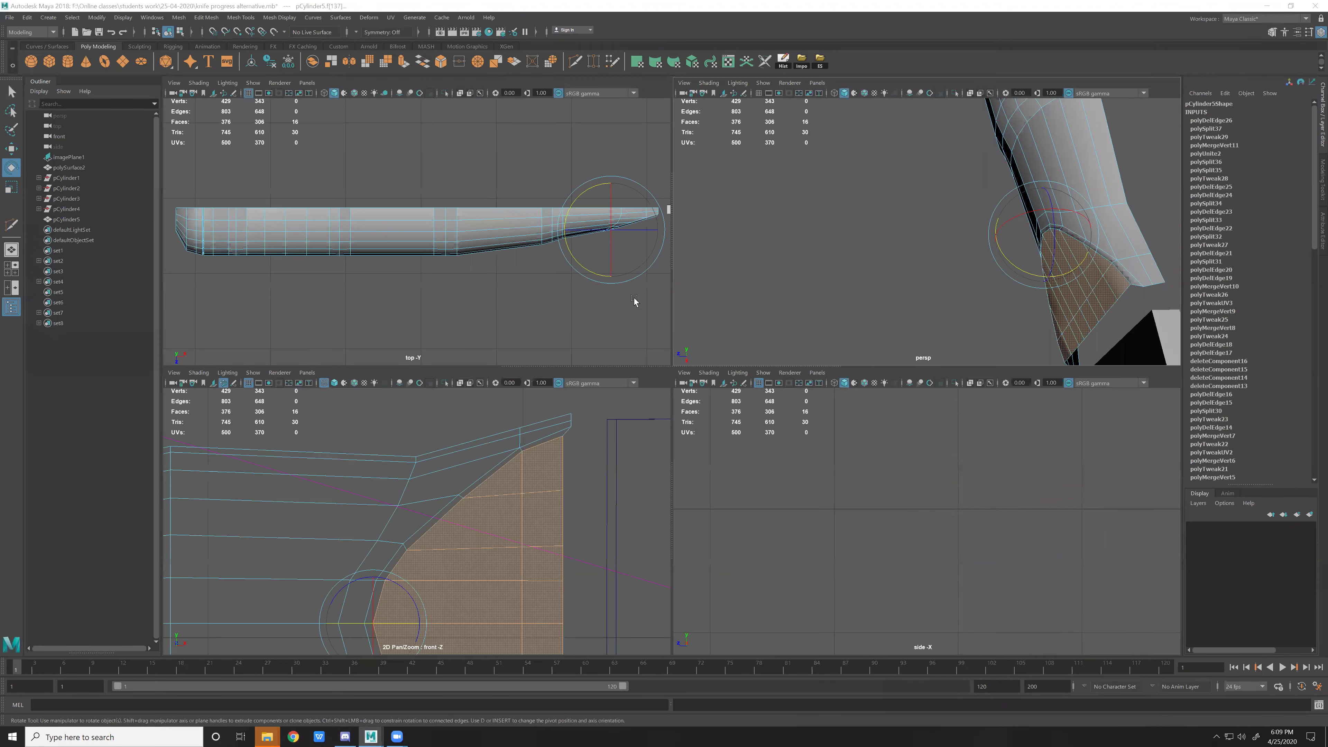
{"action": "key", "text": "space"}
{"action": "key", "text": "3"}
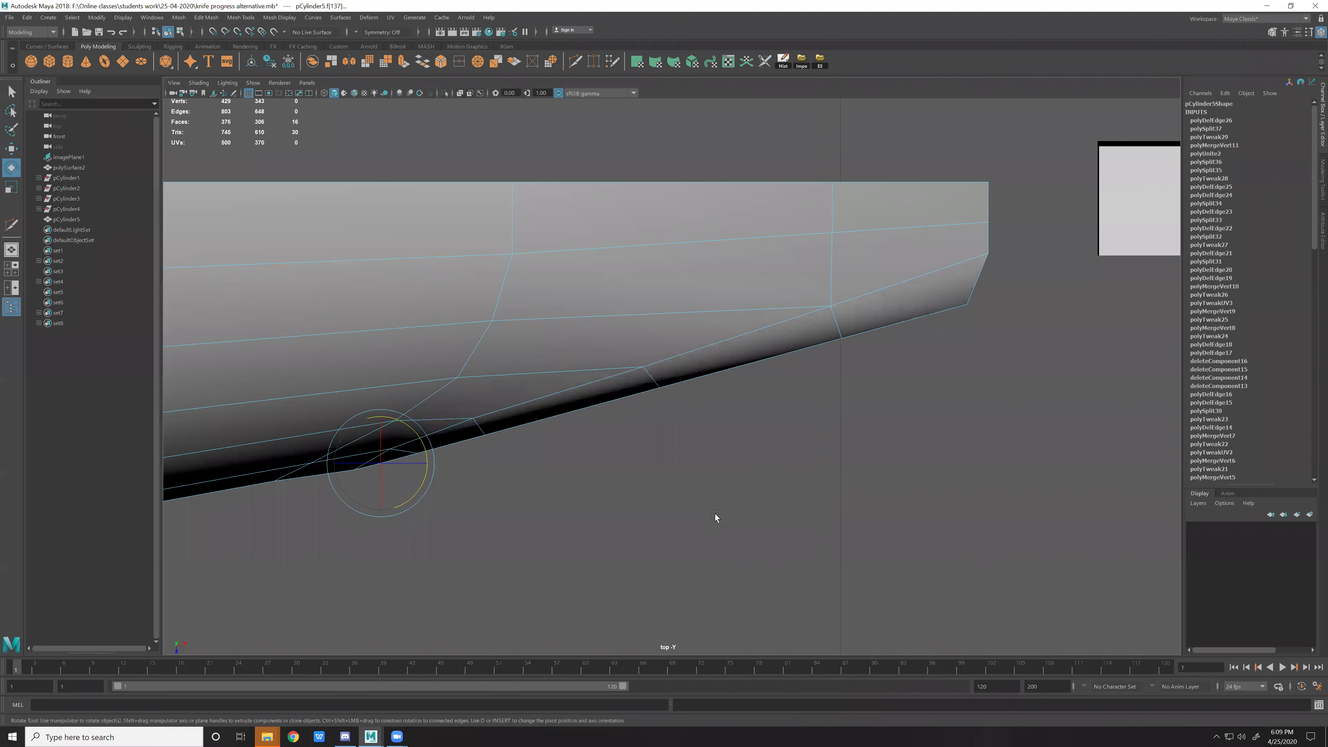
{"action": "key", "text": "1"}
{"action": "key", "text": "3"}
{"action": "key", "text": "1"}
{"action": "key", "text": "3"}
{"action": "key", "text": "2"}
Scale the flare's edge slightly outward along X in top view, then return to perspective.
{"action": "key", "text": "r"}
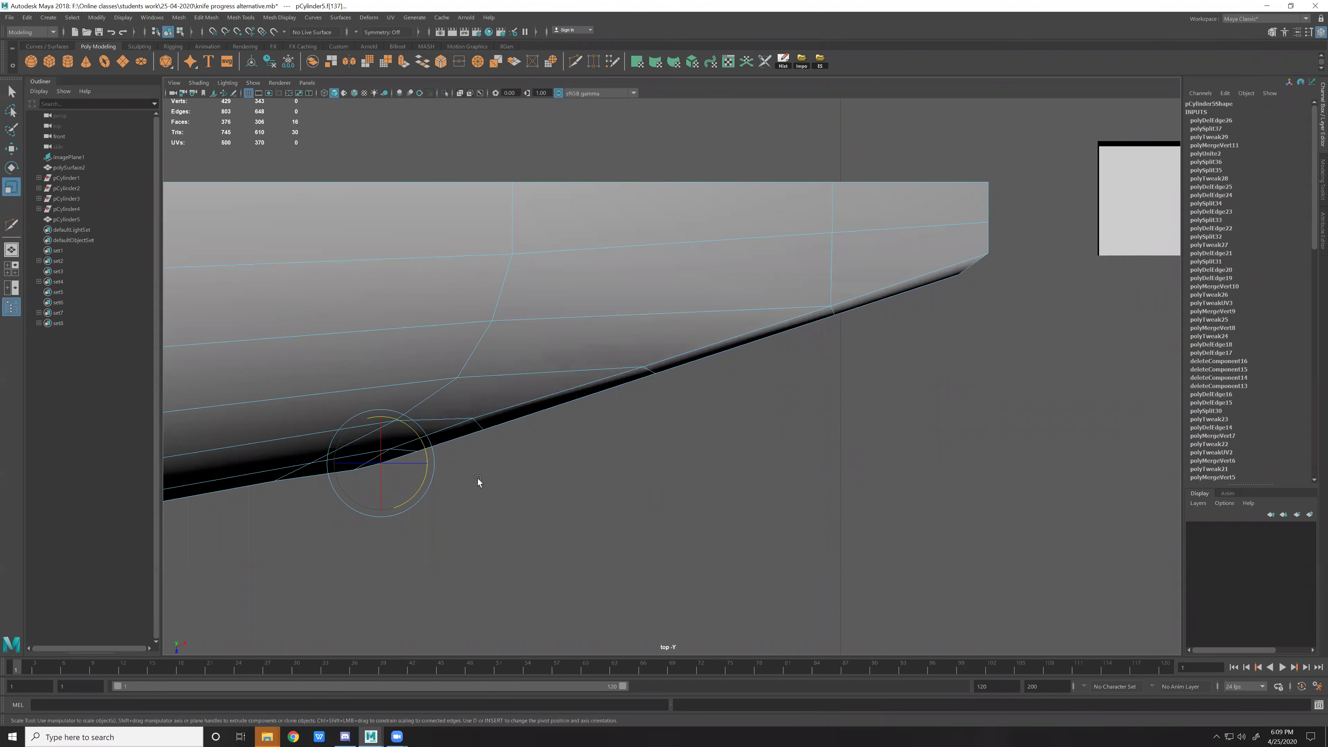
{"action": "left_click_drag", "start_coordinate": [429, 464], "coordinate": [433, 465]}
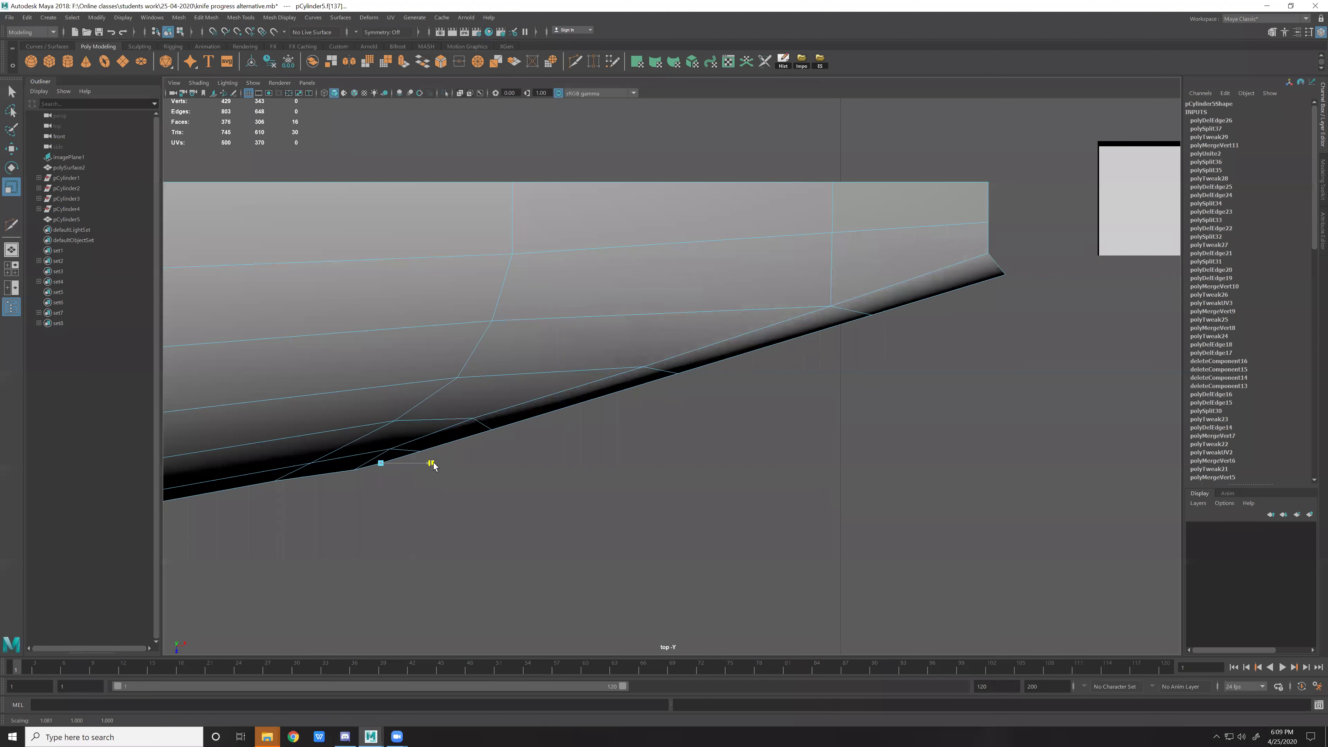
{"action": "left_click_drag", "start_coordinate": [434, 466], "coordinate": [430, 464]}
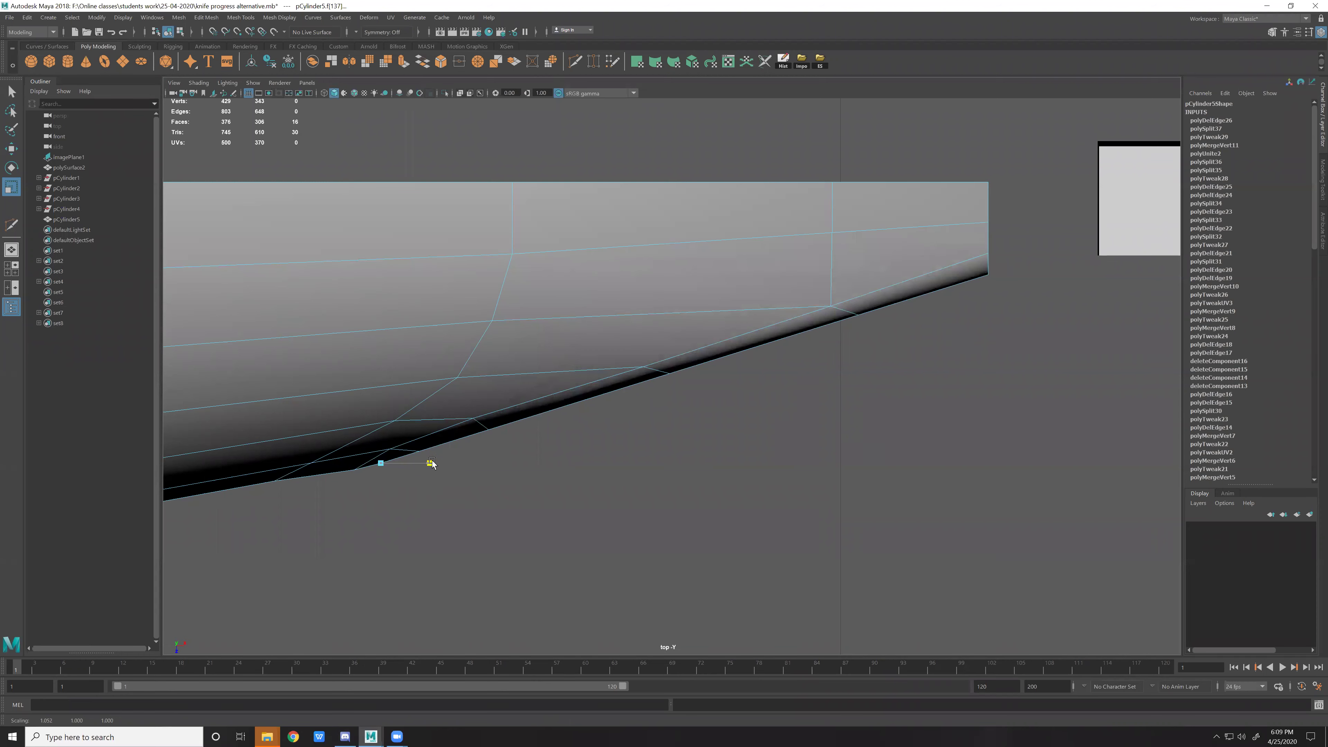
{"action": "key", "text": "space"}
{"action": "key", "text": "space"}
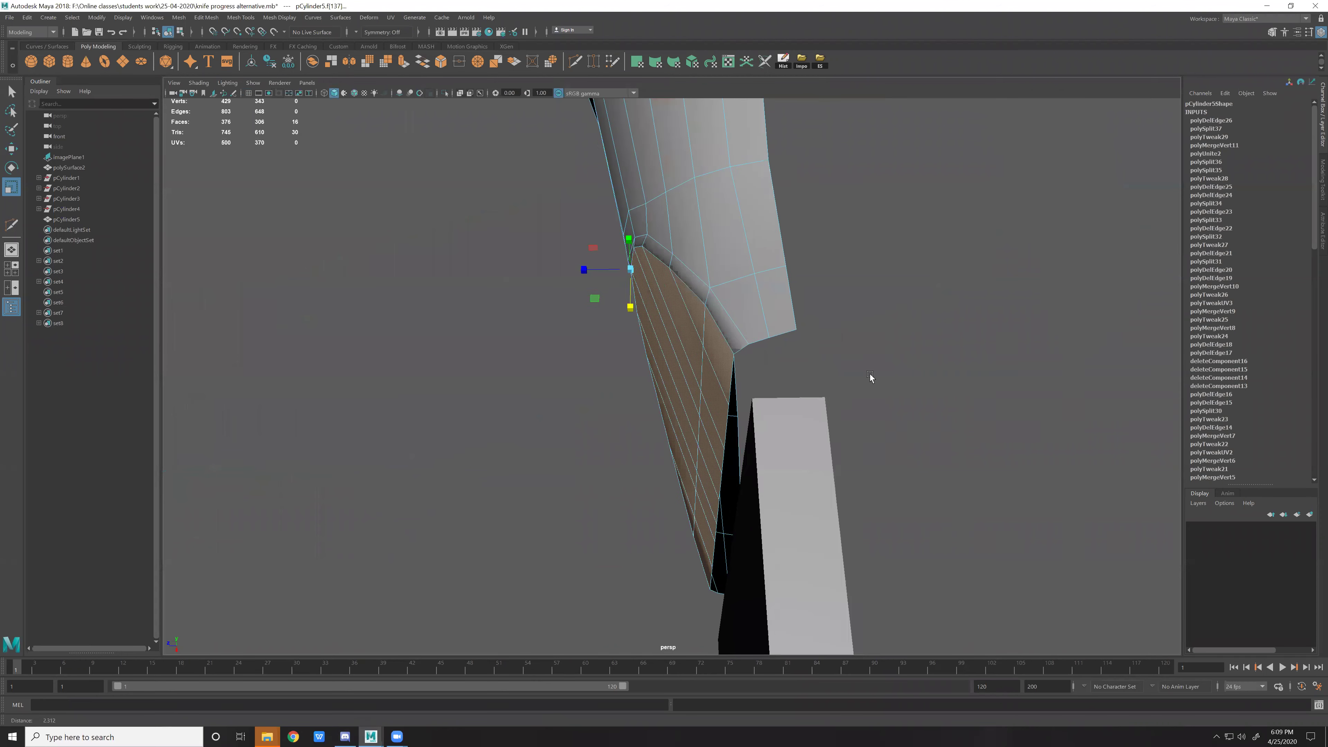
{"action": "left_click_drag", "start_coordinate": [869, 374], "coordinate": [773, 342], "text": "alt"}
{"action": "key", "text": "F8"}
Check the smoothed handle end up close against the blade edge.
{"action": "key", "text": "3"}
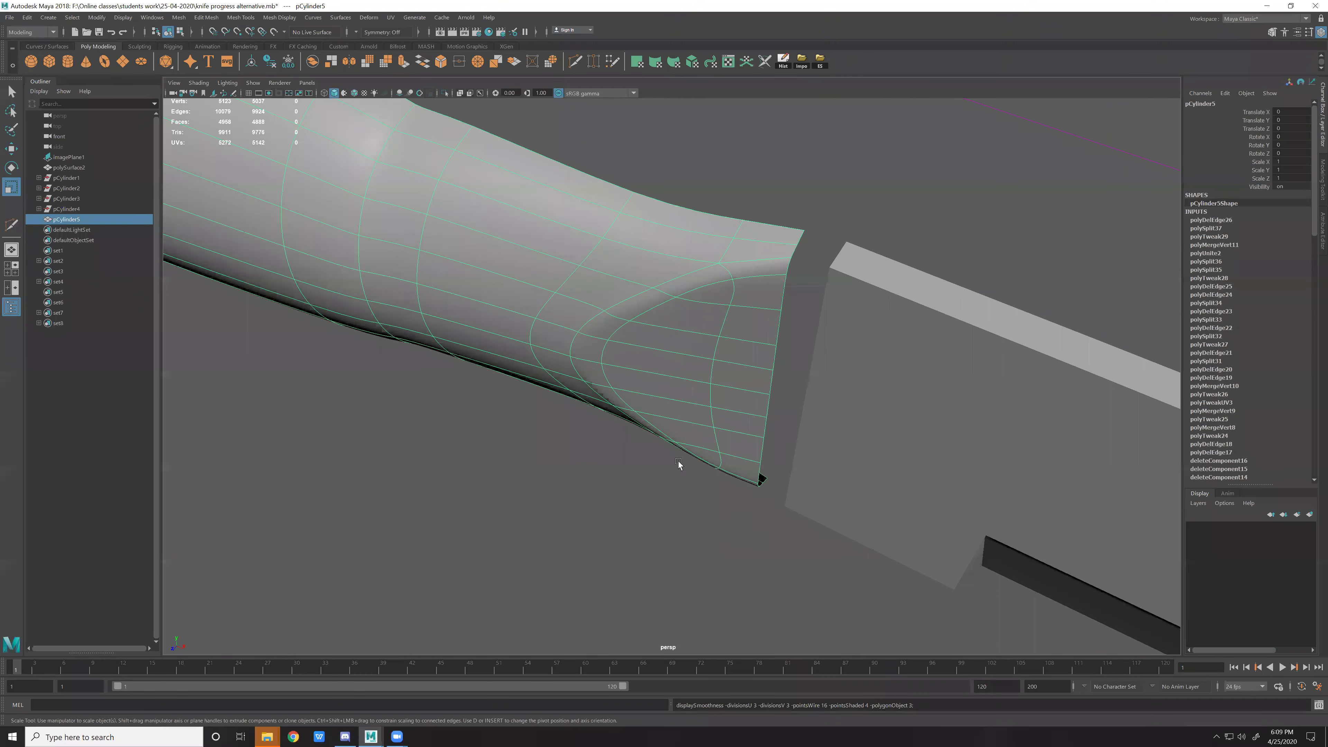
{"action": "left_click", "coordinate": [773, 418]}
{"action": "left_click_drag", "start_coordinate": [773, 417], "coordinate": [724, 288], "text": "alt"}
{"action": "mouse_move", "coordinate": [766, 355]}
{"action": "left_mouse_down", "text": "alt"}
{"action": "mouse_move", "coordinate": [758, 371]}
{"action": "mouse_move", "coordinate": [746, 340]}
{"action": "left_mouse_up", "text": "alt"}
{"action": "left_click", "coordinate": [746, 340]}
{"action": "key", "text": "1"}
{"action": "scroll", "coordinate": [785, 419], "scroll_direction": "down", "scroll_amount": 3}
{"action": "mouse_move", "coordinate": [809, 475]}
{"action": "left_mouse_down", "text": "alt"}
{"action": "mouse_move", "coordinate": [739, 374]}
{"action": "mouse_move", "coordinate": [692, 405]}
{"action": "left_mouse_up", "text": "alt"}
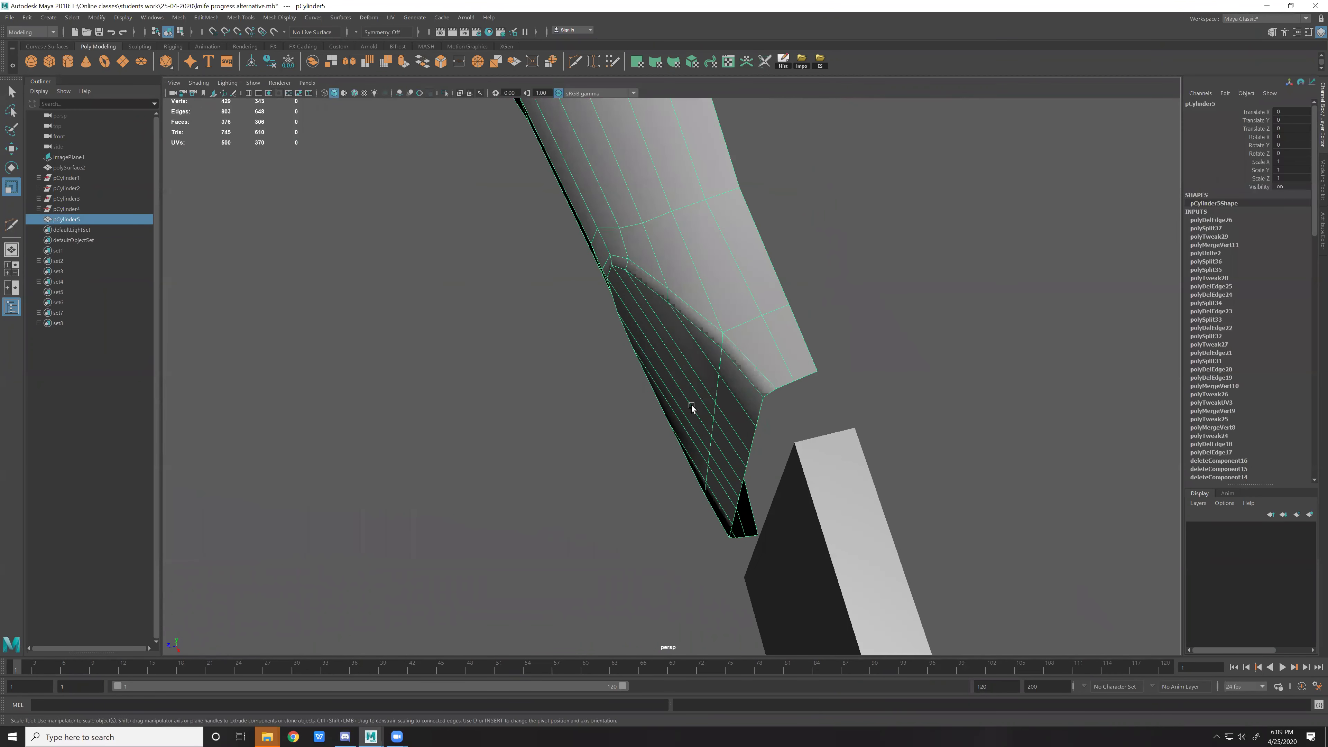
Look along the blade with smoothing on, then select the half handle with smoothing off.
{"action": "left_click", "coordinate": [726, 425]}
{"action": "key", "text": "3"}
{"action": "scroll", "coordinate": [725, 426], "scroll_direction": "up", "scroll_amount": 5}
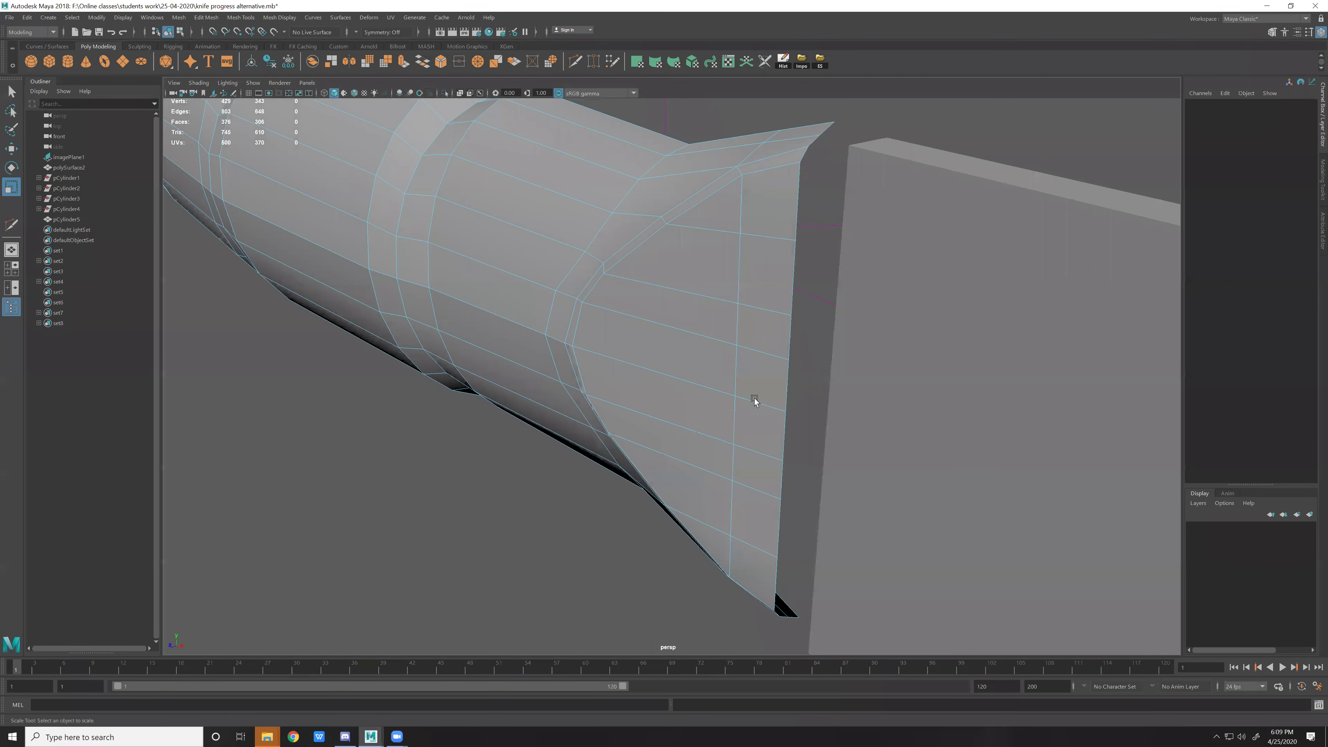
{"action": "left_click", "coordinate": [781, 560]}
{"action": "mouse_move", "coordinate": [782, 560]}
{"action": "left_mouse_down", "text": "alt"}
{"action": "mouse_move", "coordinate": [800, 461]}
{"action": "mouse_move", "coordinate": [826, 424]}
{"action": "mouse_move", "coordinate": [795, 462]}
{"action": "mouse_move", "coordinate": [827, 439]}
{"action": "left_mouse_up", "text": "alt"}
{"action": "scroll", "coordinate": [842, 460], "scroll_direction": "down", "scroll_amount": 3}
{"action": "left_click_drag", "start_coordinate": [862, 486], "coordinate": [640, 377], "text": "alt"}
{"action": "left_click", "coordinate": [640, 377]}
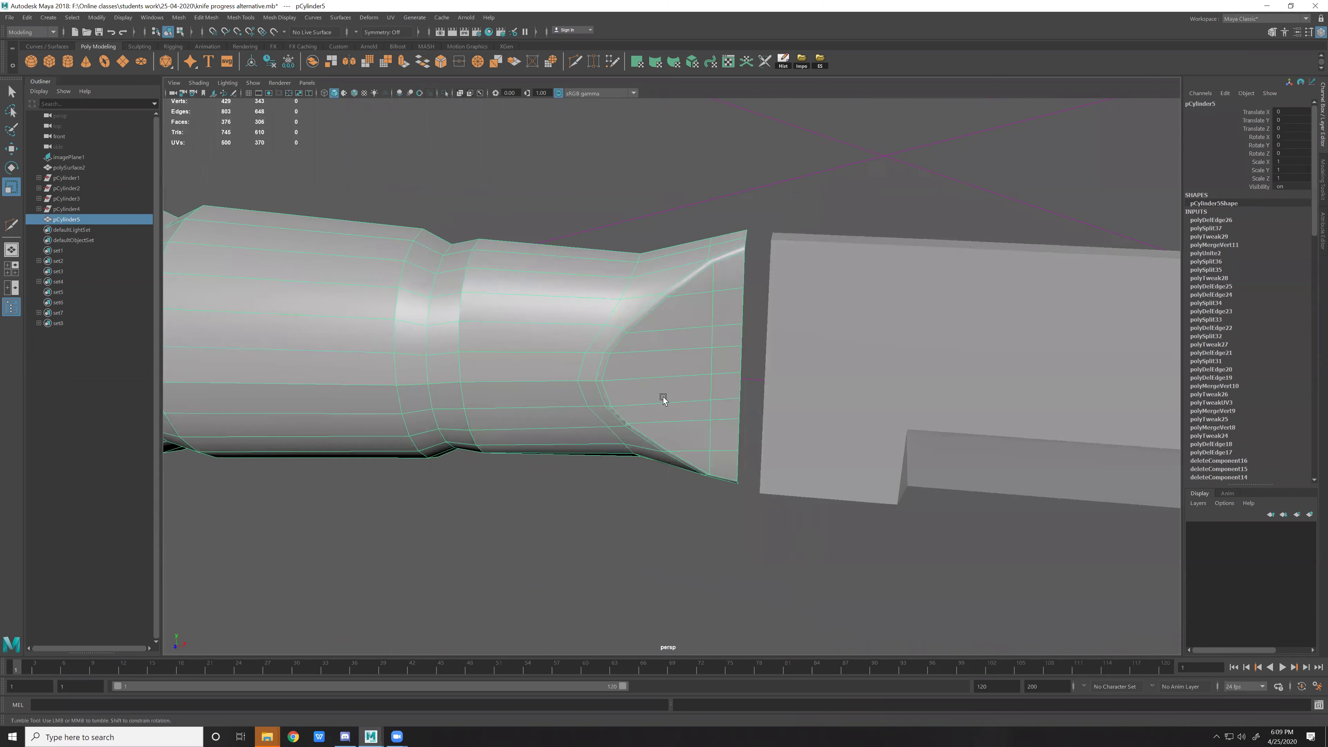
{"action": "key", "text": "1"}
{"action": "scroll", "coordinate": [770, 445], "scroll_direction": "up", "scroll_amount": 2}
{"action": "scroll", "coordinate": [769, 446], "scroll_direction": "up", "scroll_amount": 2}
Duplicate the half handle (pCylinder5) and mirror the copy with a scale of -1.
{"action": "key", "text": "w"}
{"action": "key", "text": "r"}
{"action": "key", "text": "ctrl+d"}
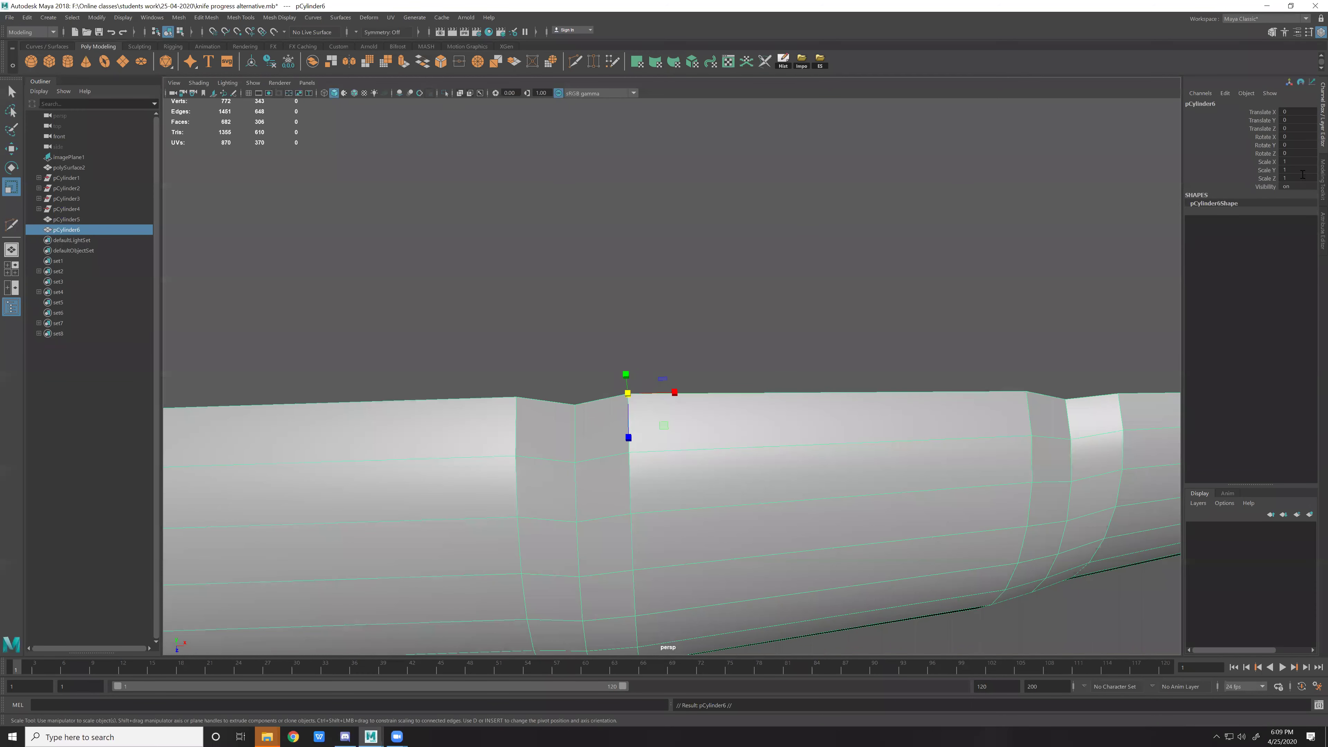
{"action": "type", "text": "1"}
{"action": "key", "text": "Return"}
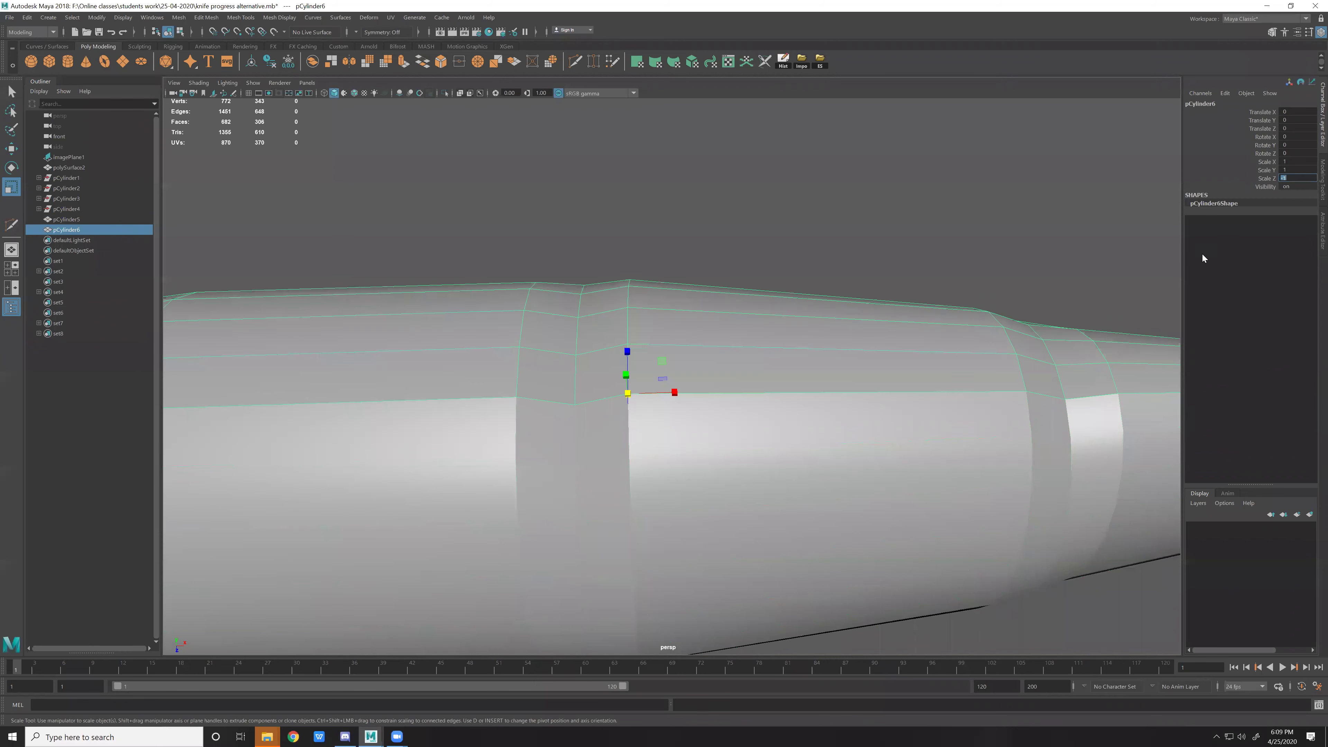
Add the original half to the selection and combine both halves into one mesh.
{"action": "left_click", "coordinate": [749, 472], "text": "shift"}
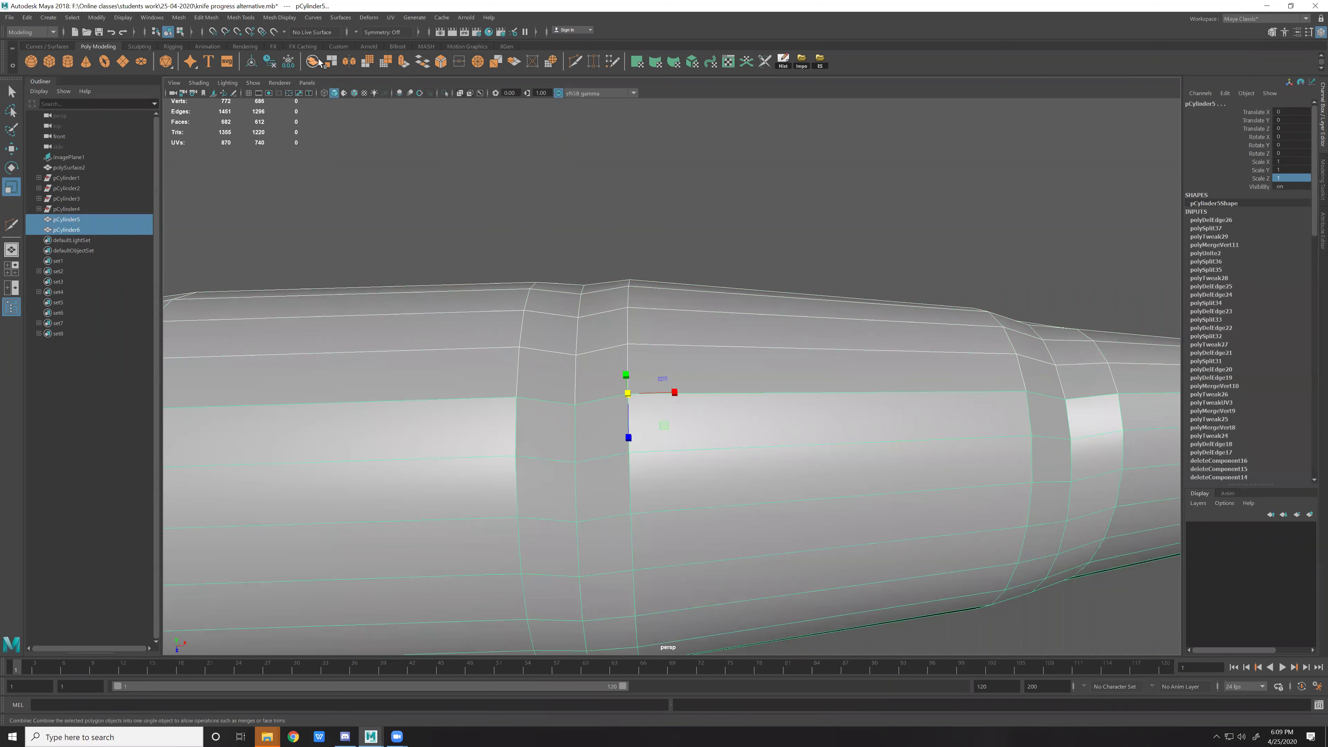
{"action": "key", "text": "f"}
{"action": "left_click", "coordinate": [313, 61]}
{"action": "scroll", "coordinate": [809, 402], "scroll_direction": "down", "scroll_amount": 3}
{"action": "left_click", "coordinate": [958, 541]}
{"action": "key", "text": "ctrl+z"}
{"action": "left_click", "coordinate": [683, 432]}
{"action": "scroll", "coordinate": [683, 432], "scroll_direction": "up", "scroll_amount": 10}
{"action": "scroll", "coordinate": [489, 477], "scroll_direction": "down", "scroll_amount": 2}
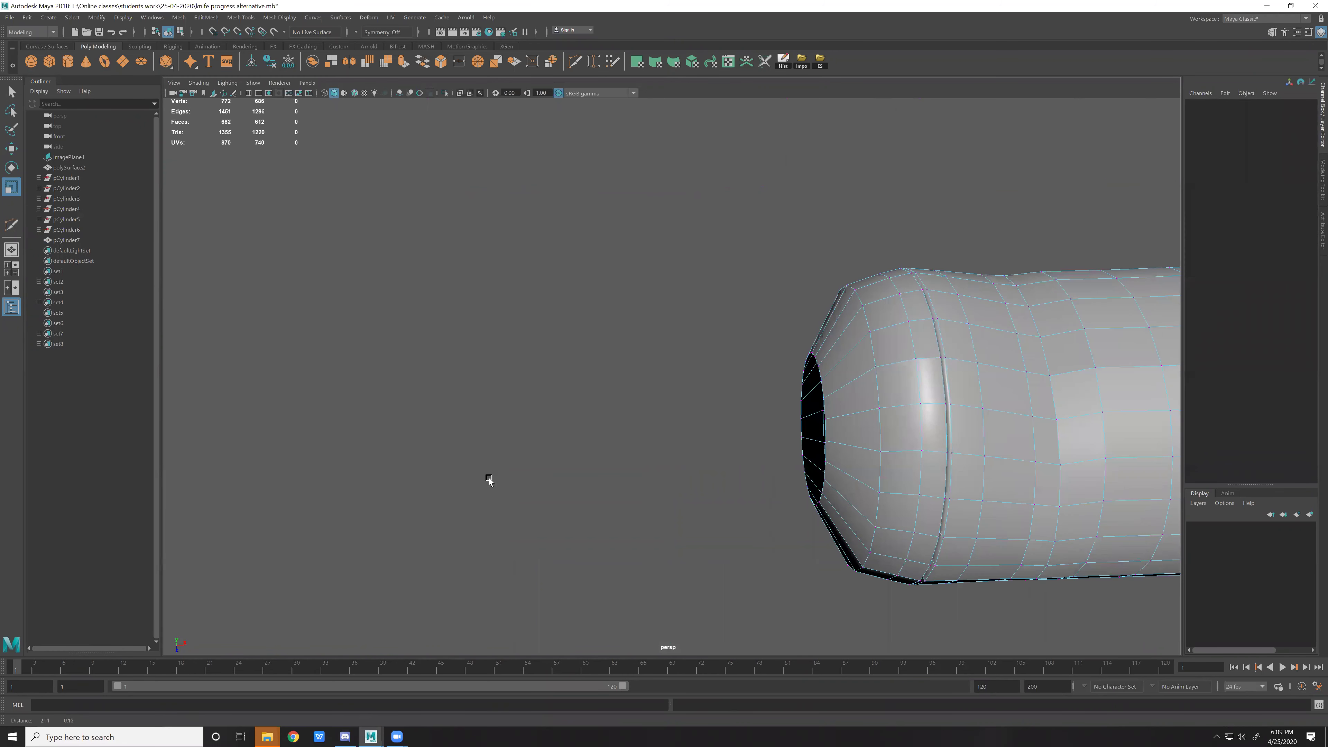
{"action": "scroll", "coordinate": [626, 493], "scroll_direction": "down", "scroll_amount": 2}
{"action": "scroll", "coordinate": [626, 492], "scroll_direction": "down", "scroll_amount": 2}
{"action": "scroll", "coordinate": [619, 362], "scroll_direction": "down", "scroll_amount": 2}
{"action": "scroll", "coordinate": [619, 361], "scroll_direction": "down", "scroll_amount": 2}
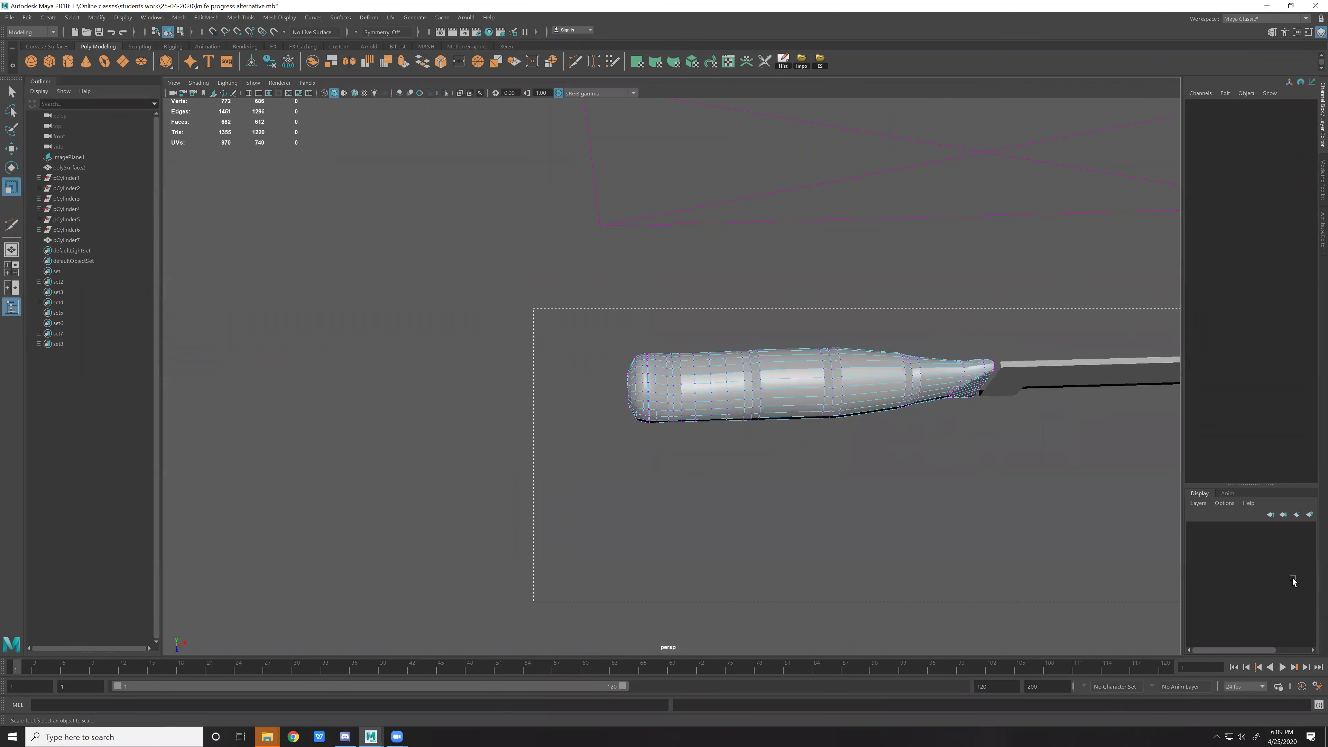
Merge the combined handle's seam vertices and preview it smoothed against the blade.
{"action": "left_click_drag", "start_coordinate": [601, 335], "coordinate": [829, 460]}
{"action": "right_click_drag", "start_coordinate": [1004, 364], "coordinate": [934, 386], "text": "shift"}
{"action": "key", "text": "3"}
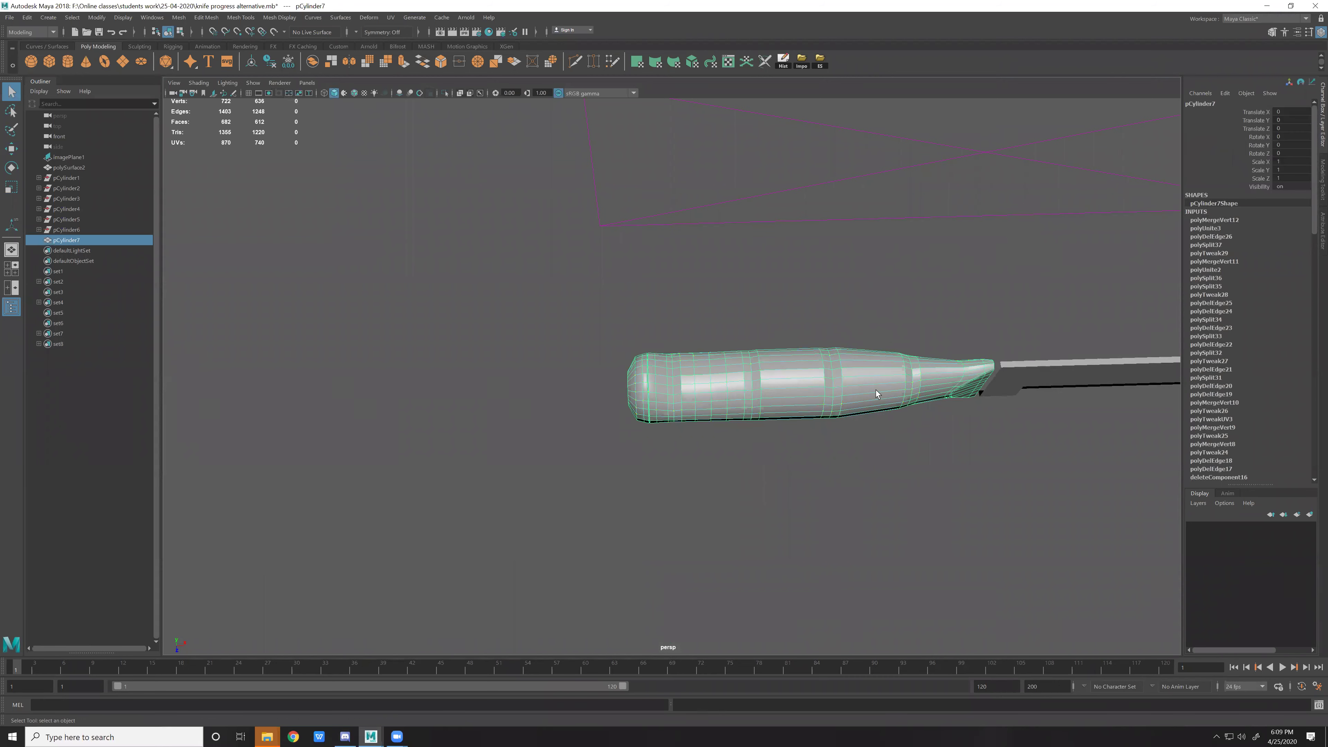
{"action": "left_click", "coordinate": [931, 454]}
{"action": "middle_click_drag", "start_coordinate": [930, 454], "coordinate": [653, 447], "text": "alt"}
{"action": "scroll", "coordinate": [671, 531], "scroll_direction": "up", "scroll_amount": 5}
Select the combined knife handle and frame it side-on in the perspective view.
{"action": "scroll", "coordinate": [670, 531], "scroll_direction": "down", "scroll_amount": 2}
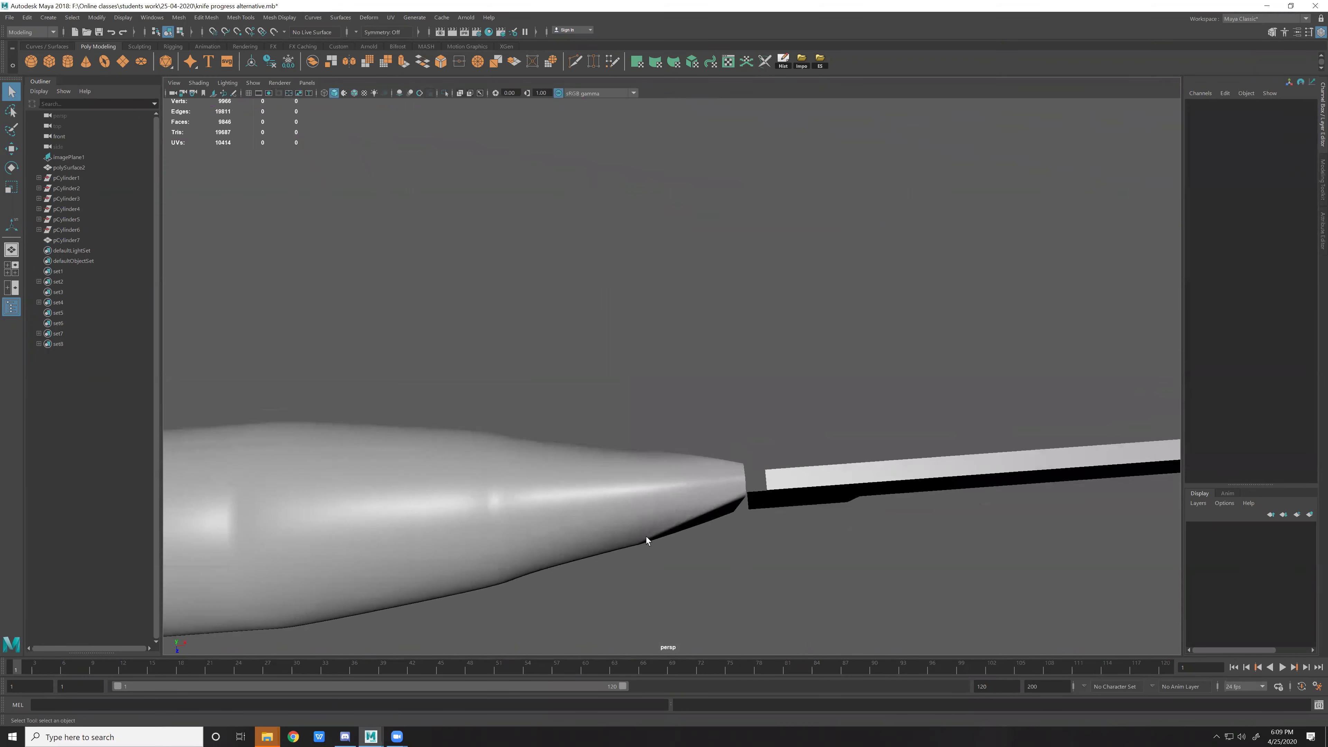
{"action": "left_click", "coordinate": [647, 537]}
{"action": "scroll", "coordinate": [759, 522], "scroll_direction": "down", "scroll_amount": 2}
{"action": "scroll", "coordinate": [759, 522], "scroll_direction": "up", "scroll_amount": 3}
{"action": "mouse_move", "coordinate": [747, 459]}
{"action": "left_mouse_down", "text": "alt"}
{"action": "mouse_move", "coordinate": [691, 459]}
{"action": "mouse_move", "coordinate": [691, 418]}
{"action": "left_mouse_up", "text": "alt"}
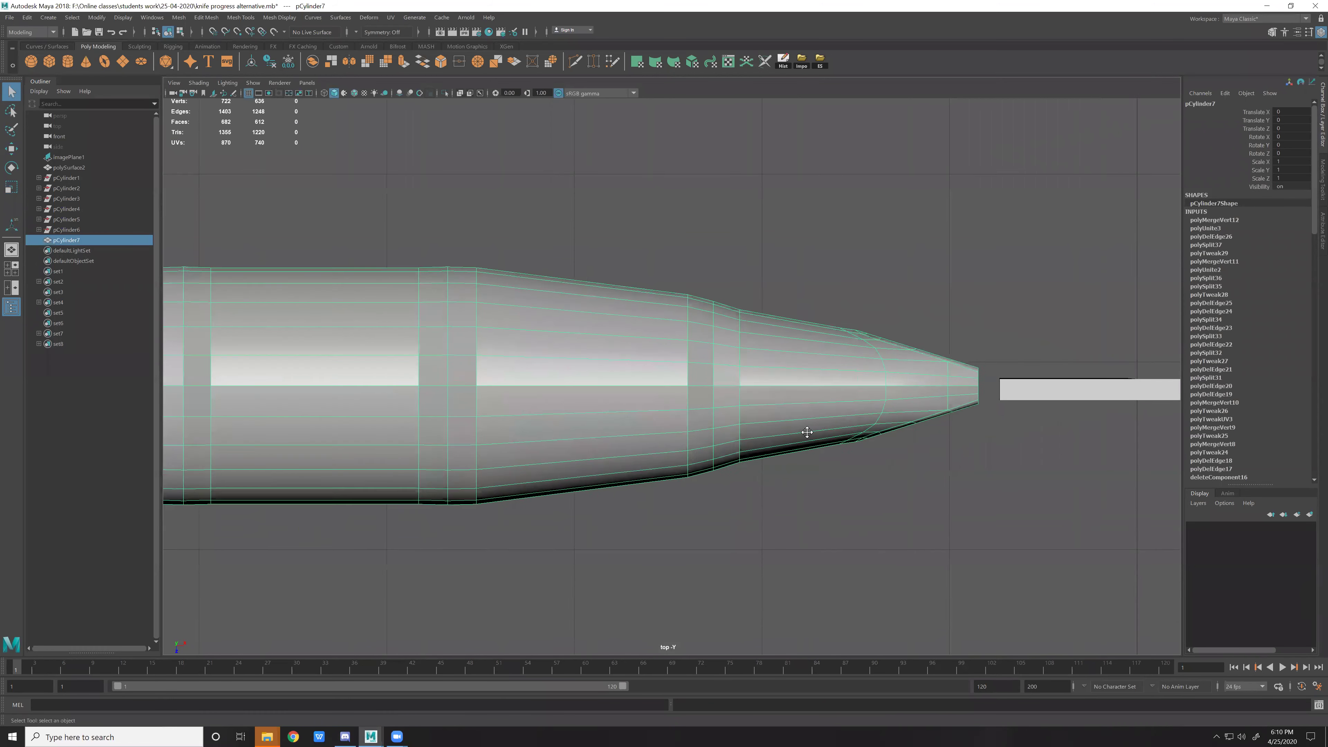
{"action": "scroll", "coordinate": [766, 357], "scroll_direction": "up", "scroll_amount": 2}
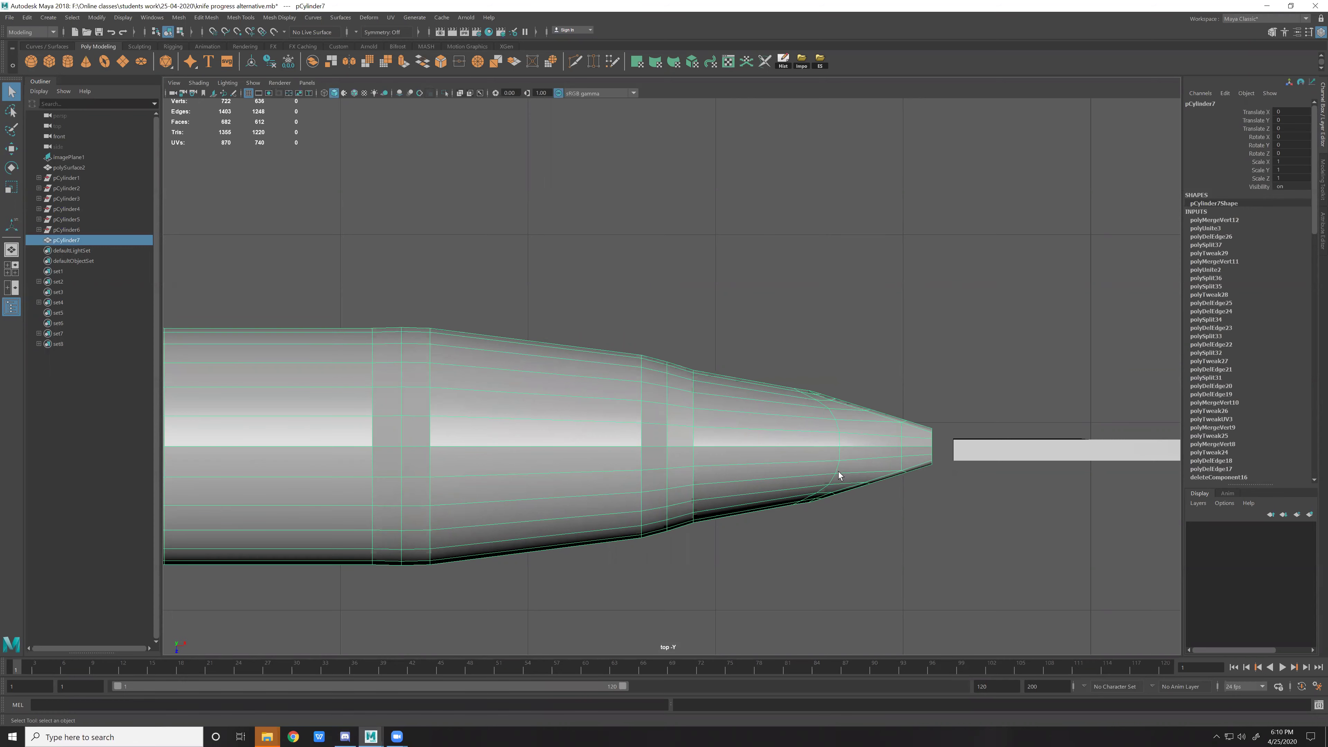
{"action": "mouse_move", "coordinate": [739, 482]}
{"action": "middle_mouse_down", "text": "alt"}
{"action": "mouse_move", "coordinate": [779, 460]}
{"action": "mouse_move", "coordinate": [573, 471]}
{"action": "middle_mouse_up", "text": "alt"}
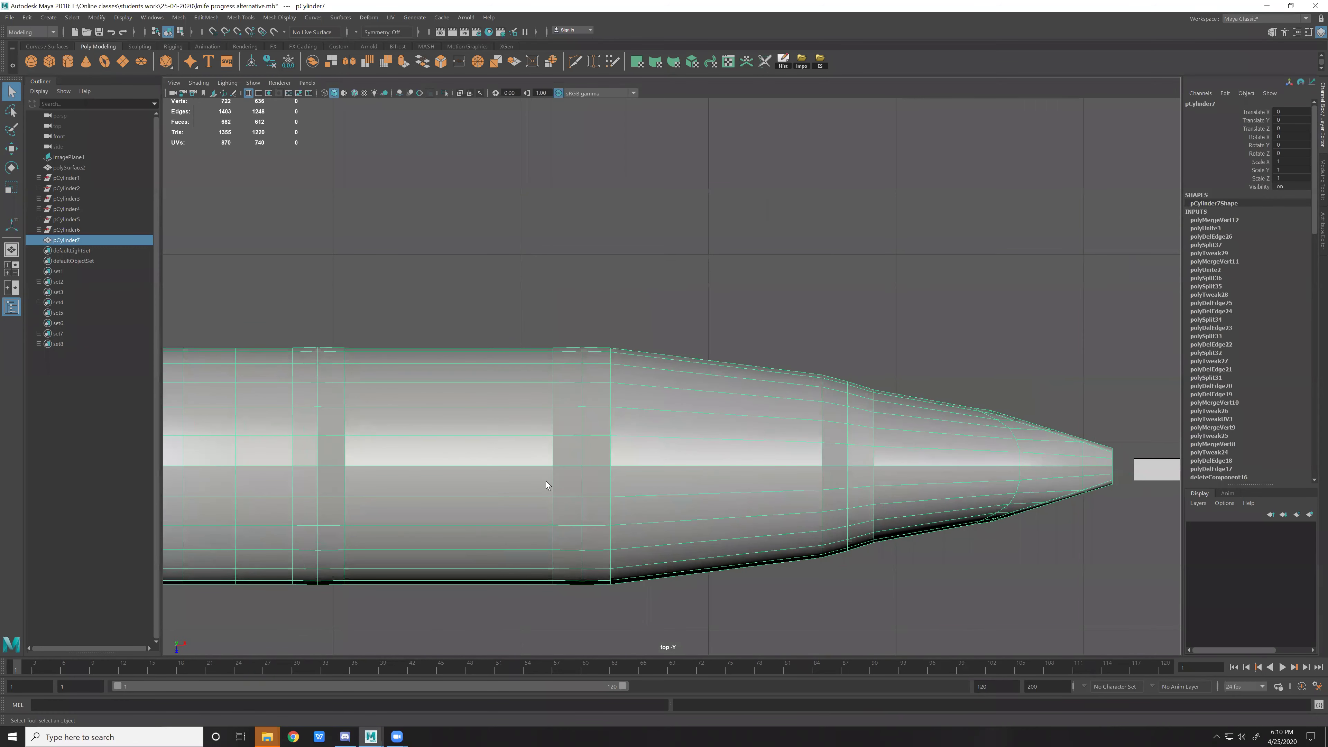
{"action": "key", "text": "f"}
{"action": "key", "text": "space"}
{"action": "key", "text": "space"}
{"action": "mouse_move", "coordinate": [805, 371]}
{"action": "left_mouse_down", "text": "alt"}
{"action": "mouse_move", "coordinate": [839, 355]}
{"action": "mouse_move", "coordinate": [601, 351]}
{"action": "mouse_move", "coordinate": [621, 340]}
{"action": "left_mouse_up", "text": "alt"}
{"action": "right_click_drag", "start_coordinate": [621, 340], "coordinate": [621, 309]}
Split the handle around an edge ring to add a new edge loop.
{"action": "left_click", "coordinate": [837, 318]}
{"action": "right_click", "coordinate": [615, 402], "text": "ctrl"}
{"action": "left_click", "coordinate": [639, 419]}
{"action": "mouse_move", "coordinate": [639, 419]}
{"action": "right_mouse_down", "text": "alt"}
{"action": "mouse_move", "coordinate": [742, 410]}
{"action": "mouse_move", "coordinate": [657, 426]}
{"action": "right_mouse_up", "text": "alt"}
{"action": "key", "text": "r"}
{"action": "mouse_move", "coordinate": [657, 426]}
{"action": "left_mouse_down", "text": "alt"}
{"action": "mouse_move", "coordinate": [639, 429]}
{"action": "mouse_move", "coordinate": [762, 403]}
{"action": "mouse_move", "coordinate": [836, 436]}
{"action": "mouse_move", "coordinate": [584, 395]}
{"action": "left_mouse_up", "text": "alt"}
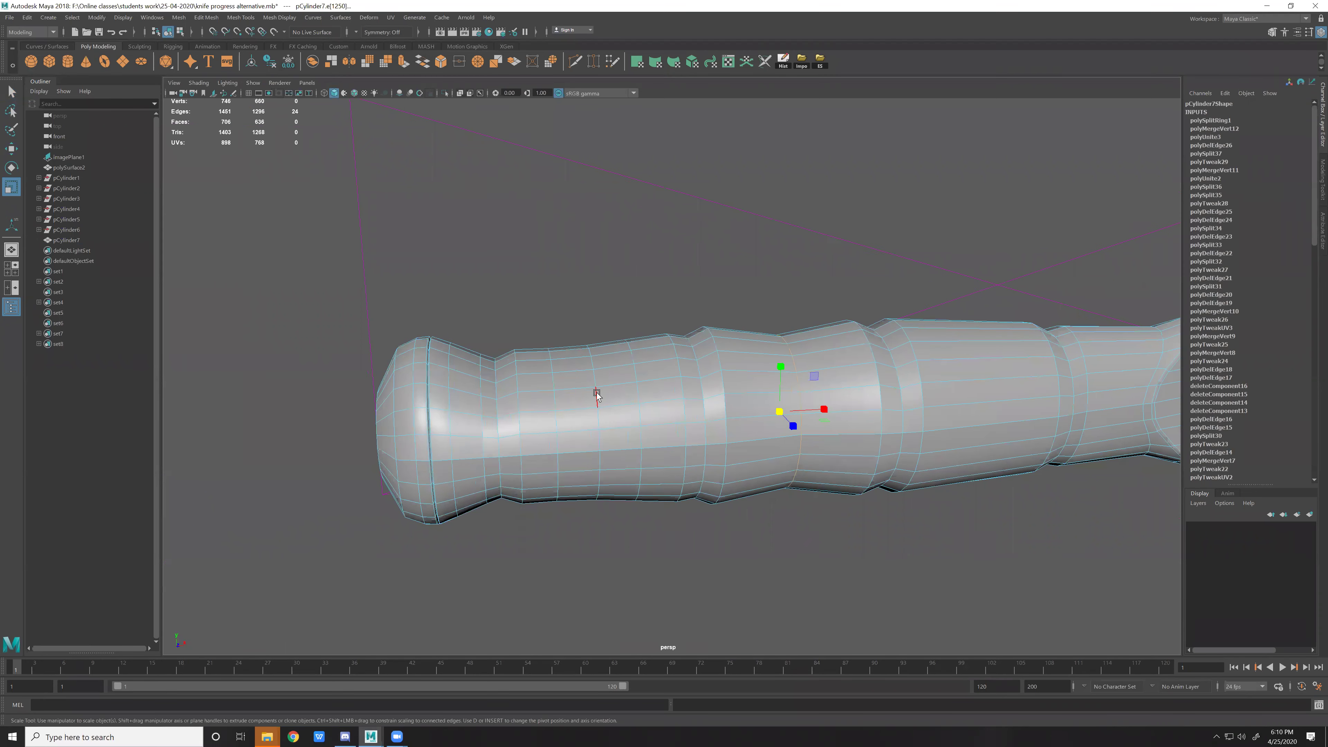
Bevel the edge ring with 2 segments and a 0.59 fraction, then return to object mode.
{"action": "key", "text": "ctrl+b"}
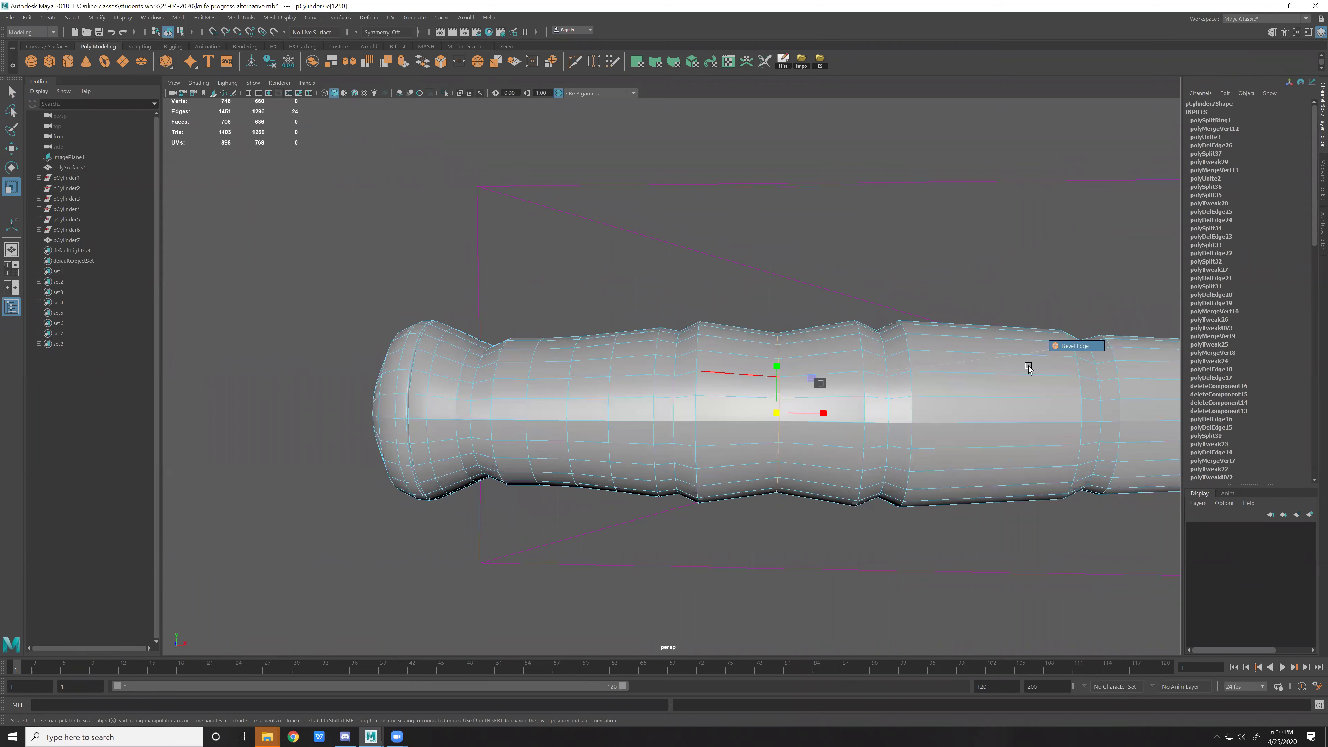
{"action": "left_click_drag", "start_coordinate": [942, 396], "coordinate": [849, 422]}
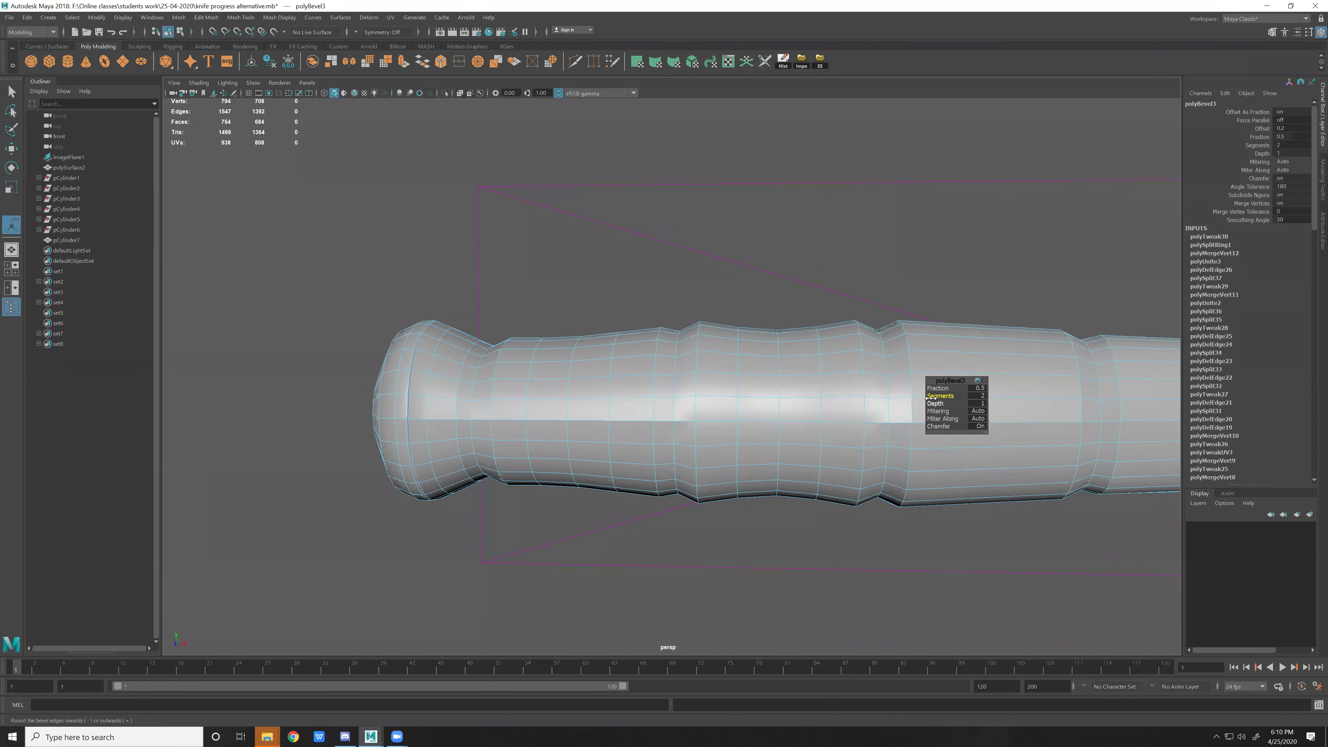
{"action": "left_click_drag", "start_coordinate": [940, 387], "coordinate": [846, 395]}
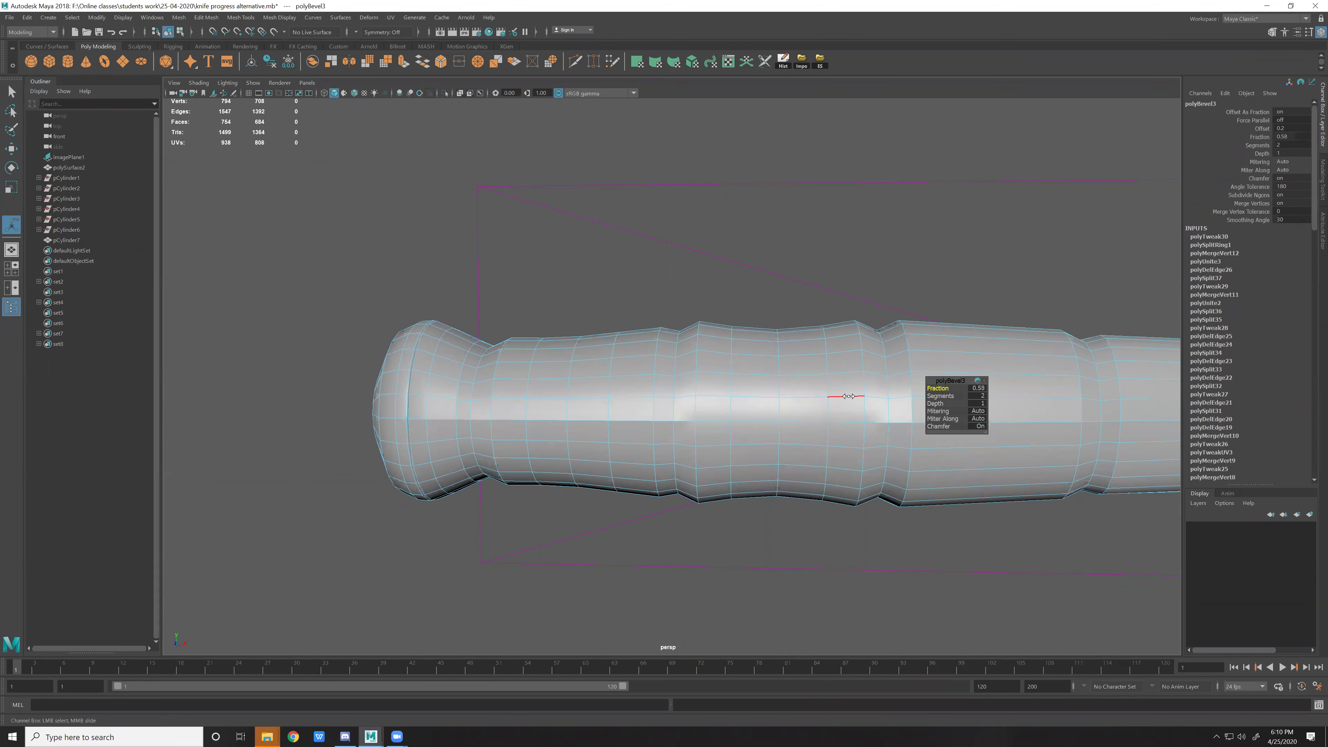
{"action": "key", "text": "F8"}
{"action": "mouse_move", "coordinate": [777, 570]}
{"action": "left_mouse_down", "text": "alt"}
{"action": "mouse_move", "coordinate": [878, 537]}
{"action": "mouse_move", "coordinate": [837, 465]}
{"action": "left_mouse_up", "text": "alt"}
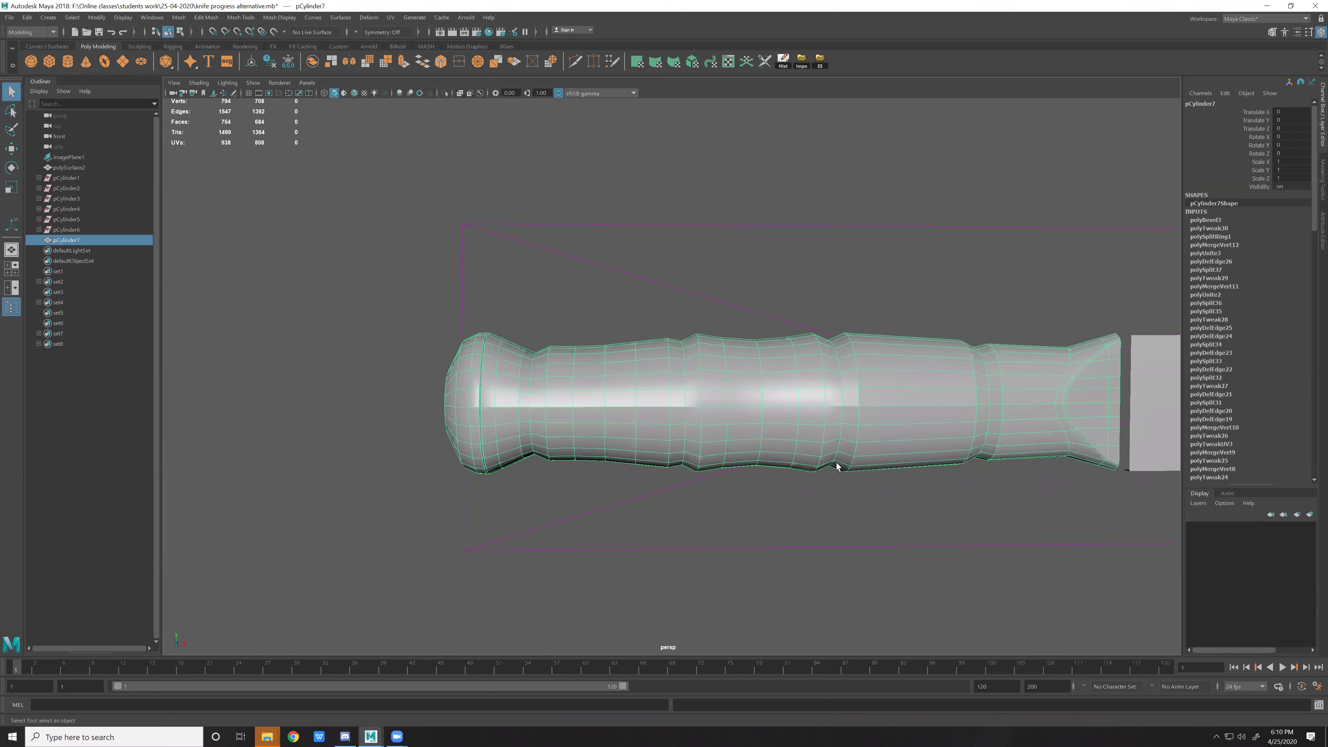
Apply Soften Edge to the handle and to a selected edge loop.
{"action": "right_click_drag", "start_coordinate": [700, 374], "coordinate": [962, 442], "text": "shift"}
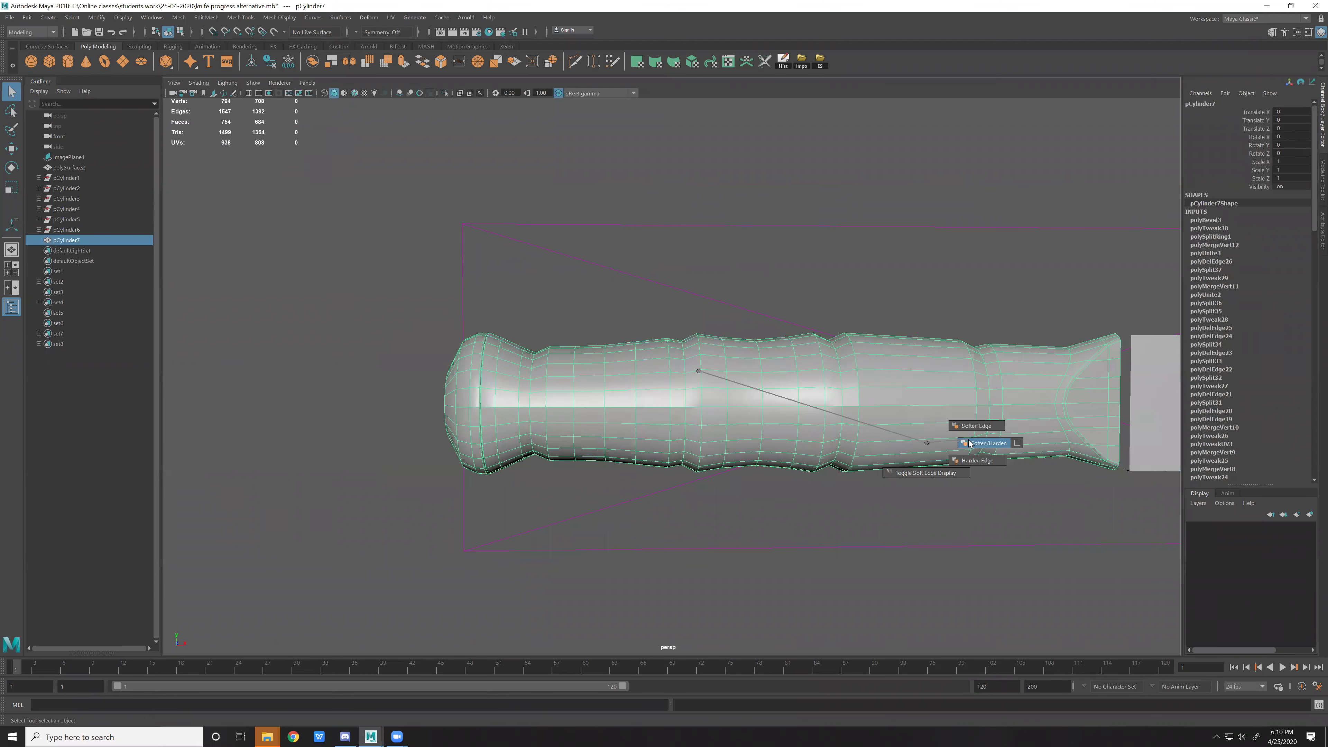
{"action": "left_click", "coordinate": [931, 479]}
{"action": "left_click", "coordinate": [800, 460]}
{"action": "left_click", "coordinate": [732, 503]}
{"action": "double_click", "coordinate": [701, 376]}
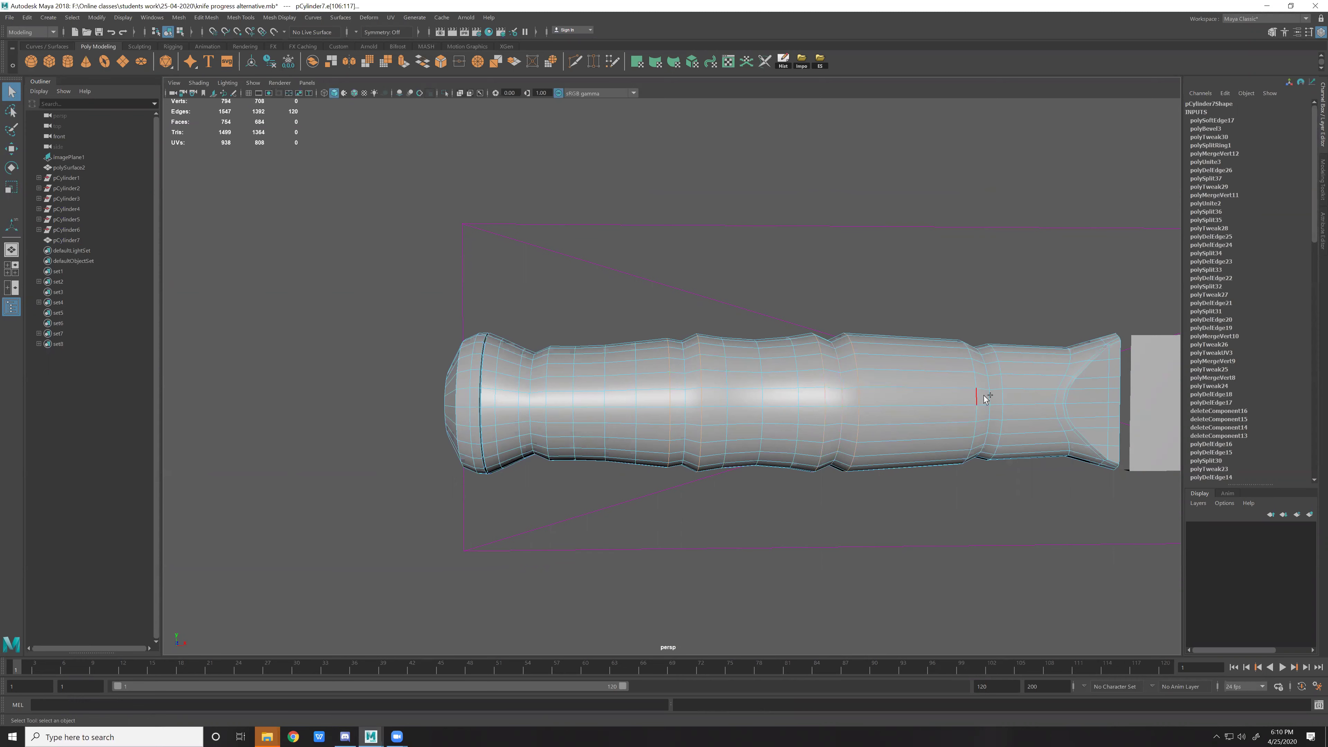
{"action": "right_click_drag", "start_coordinate": [986, 399], "coordinate": [1150, 434], "text": "shift"}
{"action": "scroll", "coordinate": [790, 555], "scroll_direction": "up", "scroll_amount": 2}
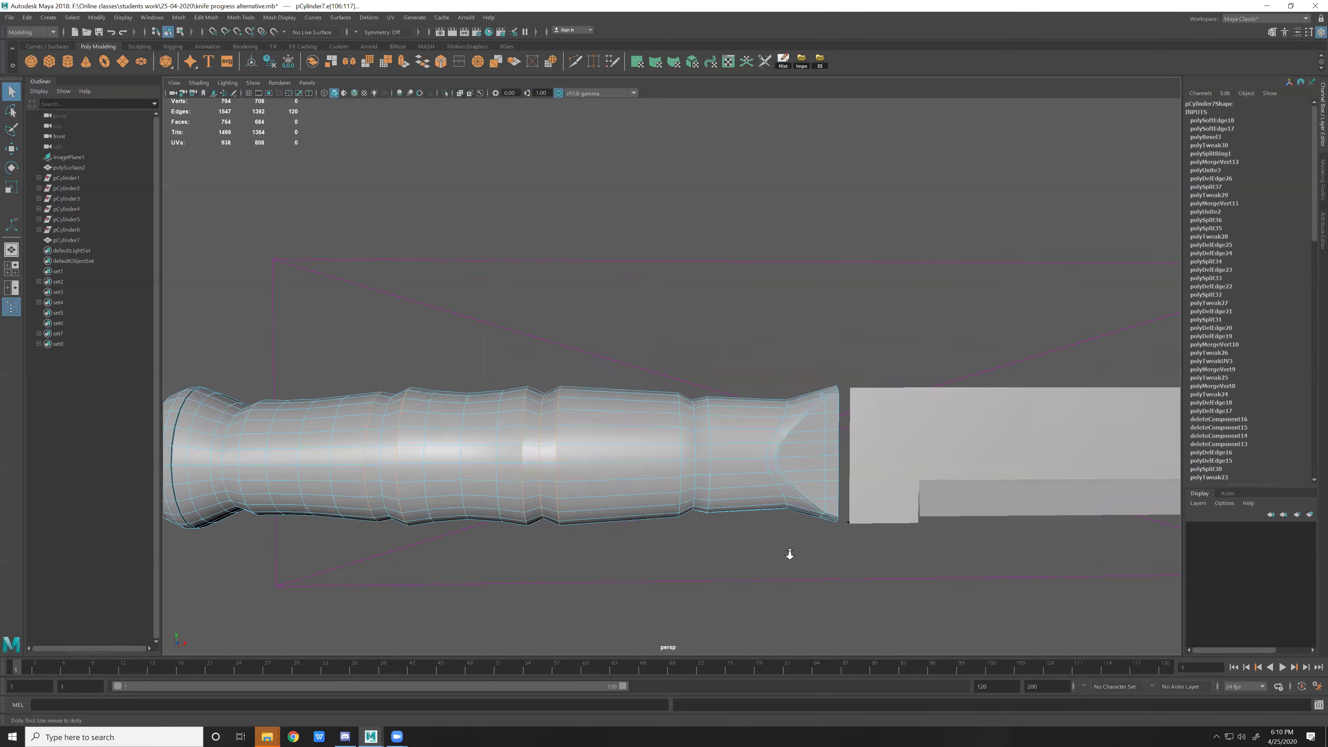
{"action": "scroll", "coordinate": [790, 554], "scroll_direction": "up", "scroll_amount": 3}
Soften two further edge loops on the handle and return to object mode.
{"action": "key", "text": "g"}
{"action": "double_click", "coordinate": [715, 515]}
{"action": "key", "text": "g"}
{"action": "double_click", "coordinate": [680, 566]}
{"action": "key", "text": "g"}
{"action": "key", "text": "F8"}
Reselect the knife handle and toggle its smoothed display preview.
{"action": "scroll", "coordinate": [797, 597], "scroll_direction": "down", "scroll_amount": 3}
{"action": "left_click", "coordinate": [807, 638]}
{"action": "mouse_move", "coordinate": [807, 638]}
{"action": "left_mouse_down", "text": "alt"}
{"action": "mouse_move", "coordinate": [727, 634]}
{"action": "mouse_move", "coordinate": [746, 613]}
{"action": "mouse_move", "coordinate": [730, 641]}
{"action": "mouse_move", "coordinate": [745, 660]}
{"action": "mouse_move", "coordinate": [761, 397]}
{"action": "mouse_move", "coordinate": [392, 228]}
{"action": "left_mouse_up", "text": "alt"}
{"action": "left_click", "coordinate": [755, 391]}
{"action": "left_click", "coordinate": [760, 402]}
{"action": "left_click", "coordinate": [746, 372]}
{"action": "key", "text": "1"}
In top view, Multi-Cut a new edge loop near the handle's tapered end.
{"action": "key", "text": "space"}
{"action": "key", "text": "space"}
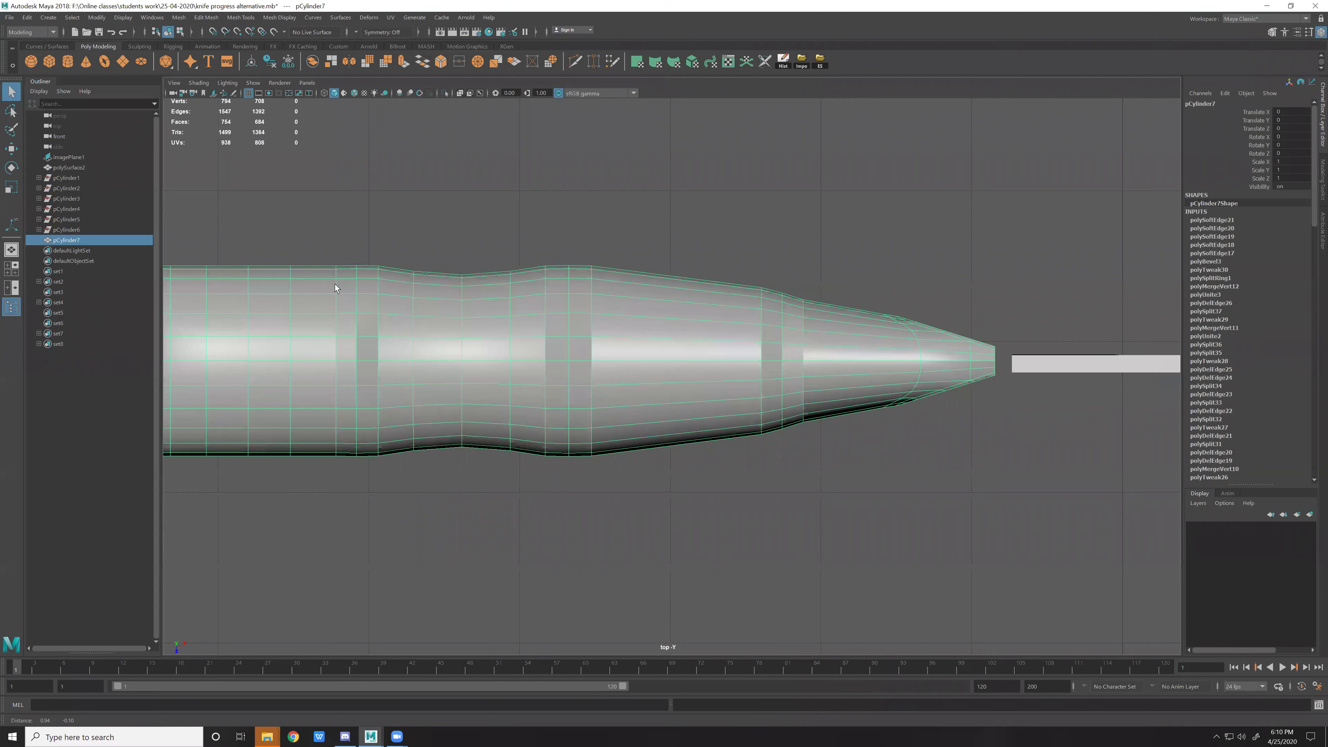
{"action": "middle_click_drag", "start_coordinate": [336, 283], "coordinate": [501, 316], "text": "alt"}
{"action": "key", "text": "ctrl+shift+x"}
{"action": "left_click", "coordinate": [629, 346], "text": "ctrl"}
Slide the new edge loop toward the tip and scale it uniformly.
{"action": "key", "text": "w"}
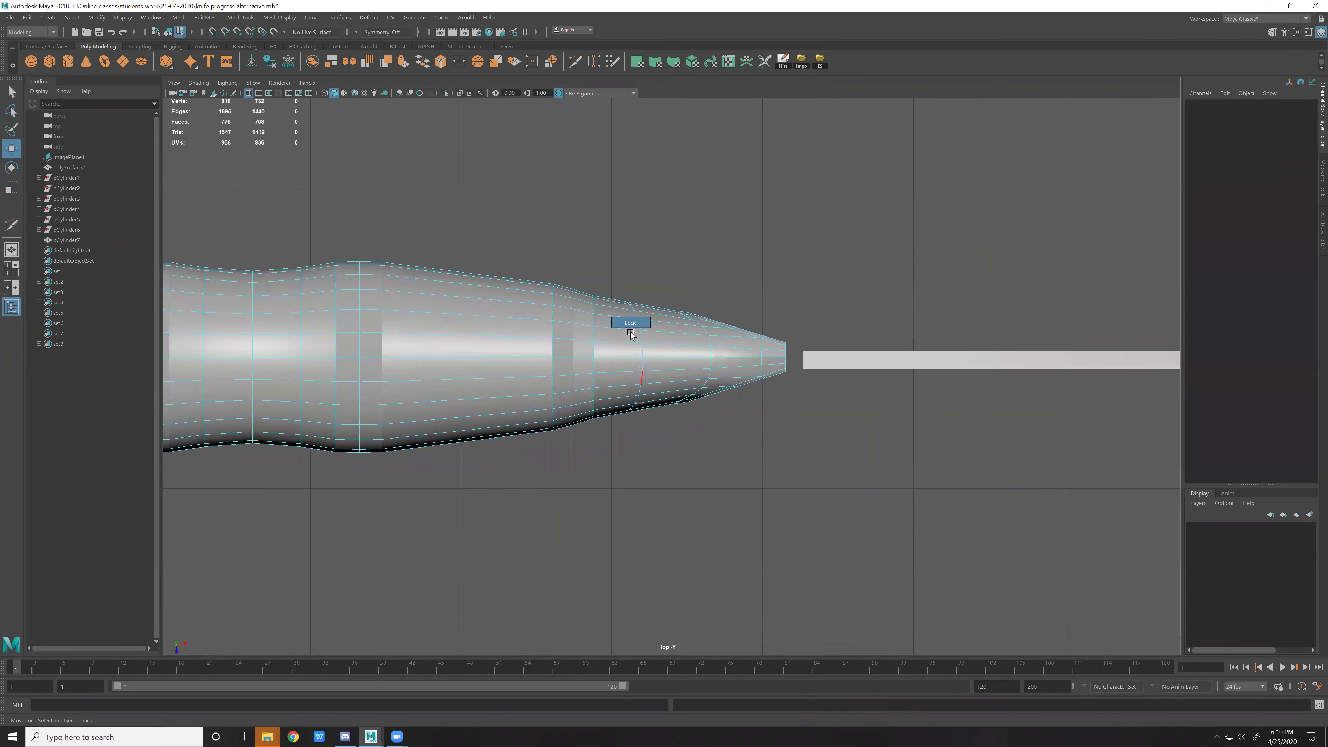
{"action": "double_click", "coordinate": [636, 347]}
{"action": "key", "text": "r"}
{"action": "key", "text": "w"}
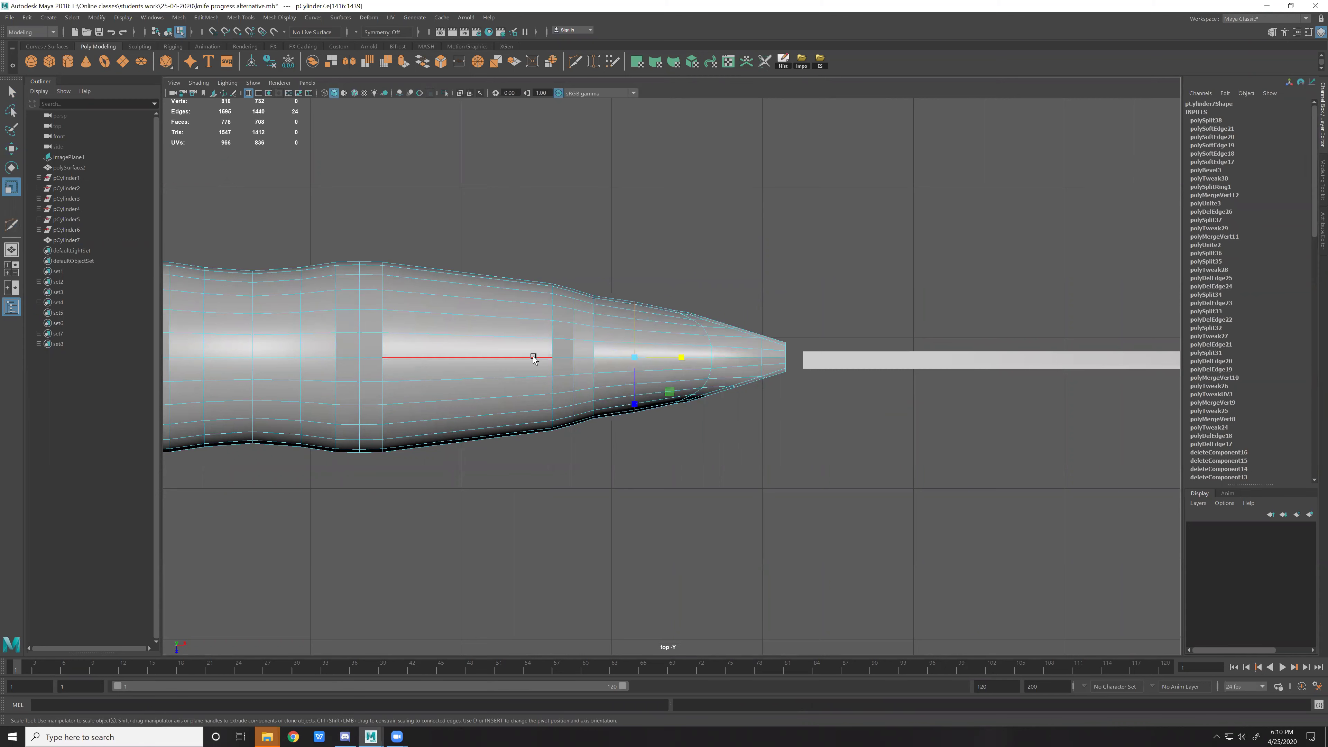
{"action": "left_click_drag", "start_coordinate": [681, 360], "coordinate": [689, 358]}
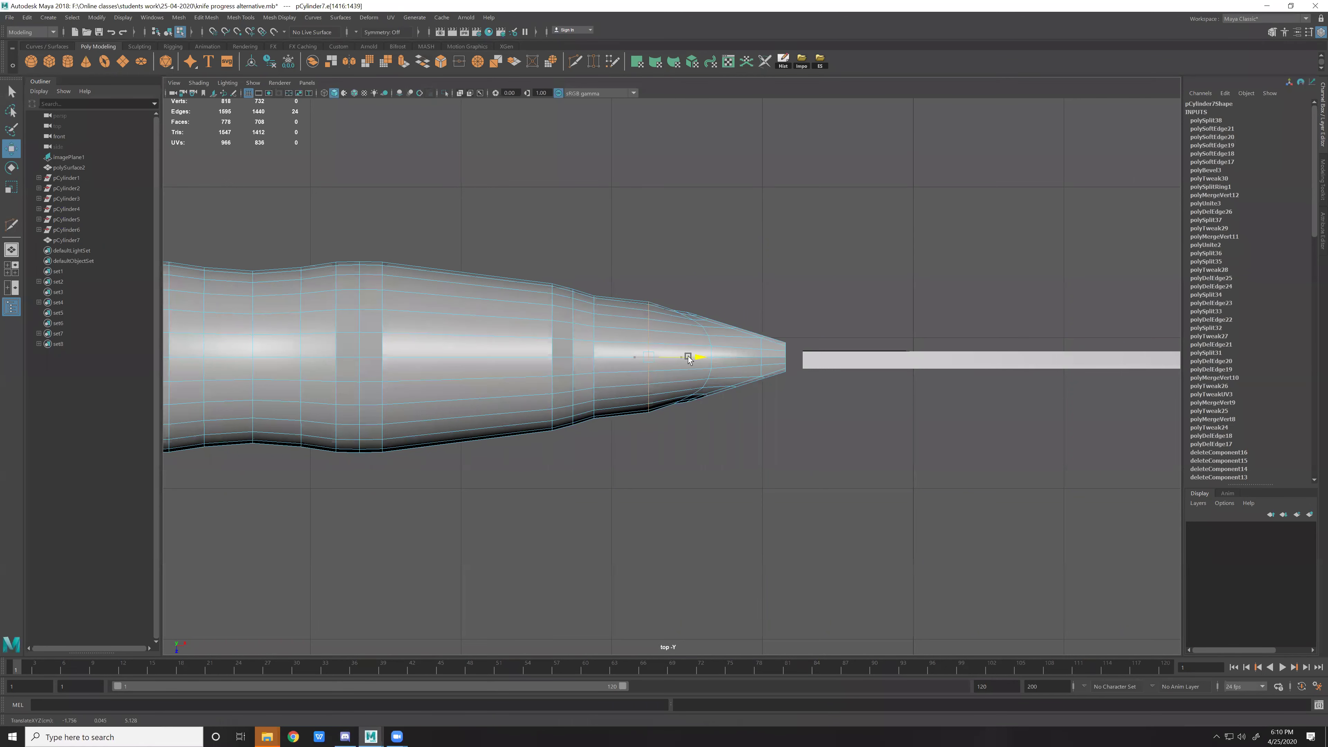
{"action": "mouse_move", "coordinate": [748, 368]}
{"action": "right_mouse_down", "text": "alt"}
{"action": "mouse_move", "coordinate": [720, 454]}
{"action": "mouse_move", "coordinate": [746, 337]}
{"action": "right_mouse_up", "text": "alt"}
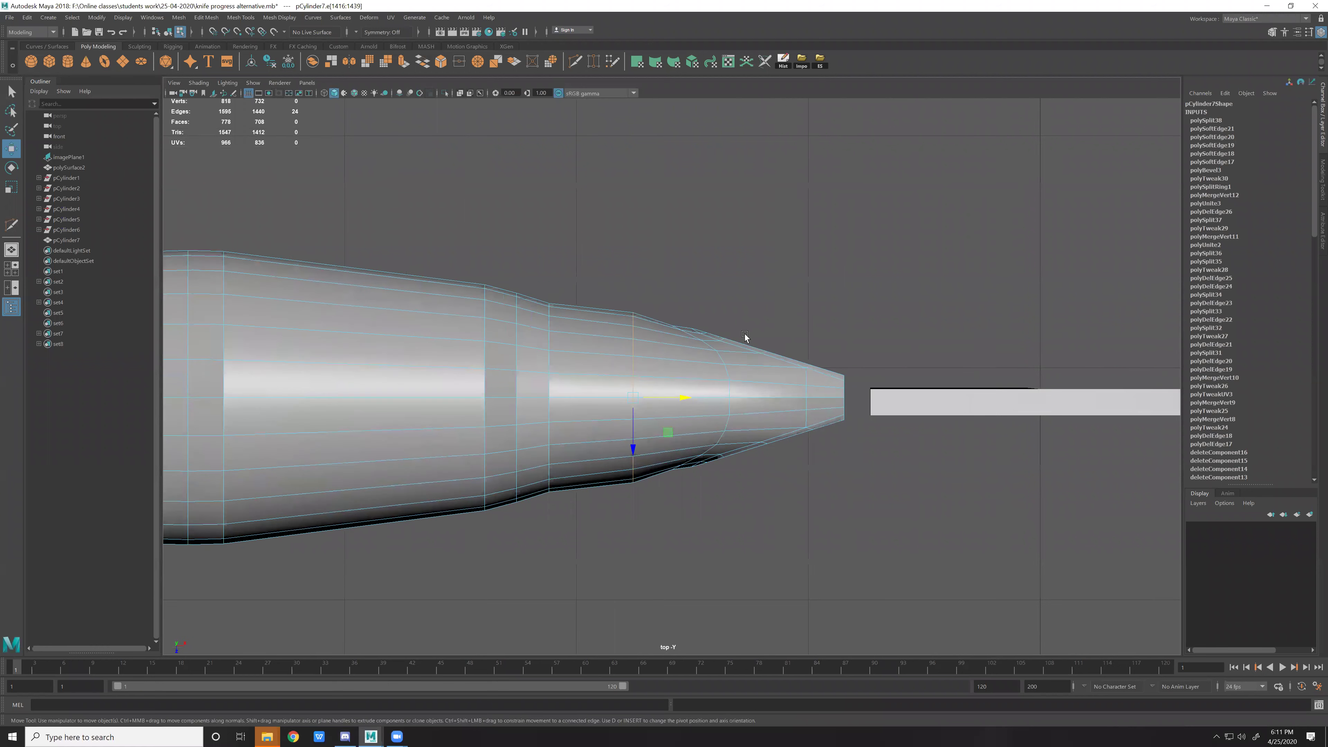
{"action": "key", "text": "r"}
{"action": "left_click_drag", "start_coordinate": [636, 400], "coordinate": [640, 403]}
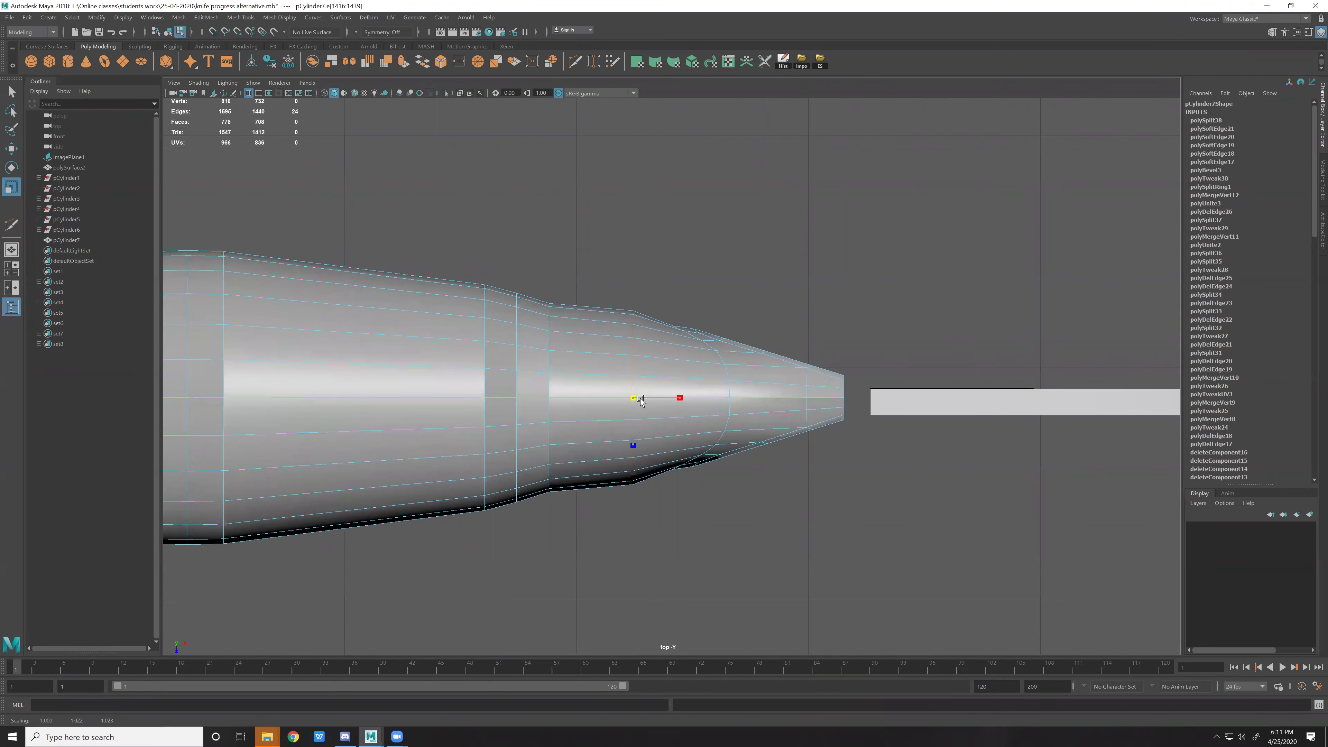
Orbit beneath the handle and select another edge loop on the taper.
{"action": "key", "text": "space"}
{"action": "key", "text": "space"}
{"action": "key", "text": "f"}
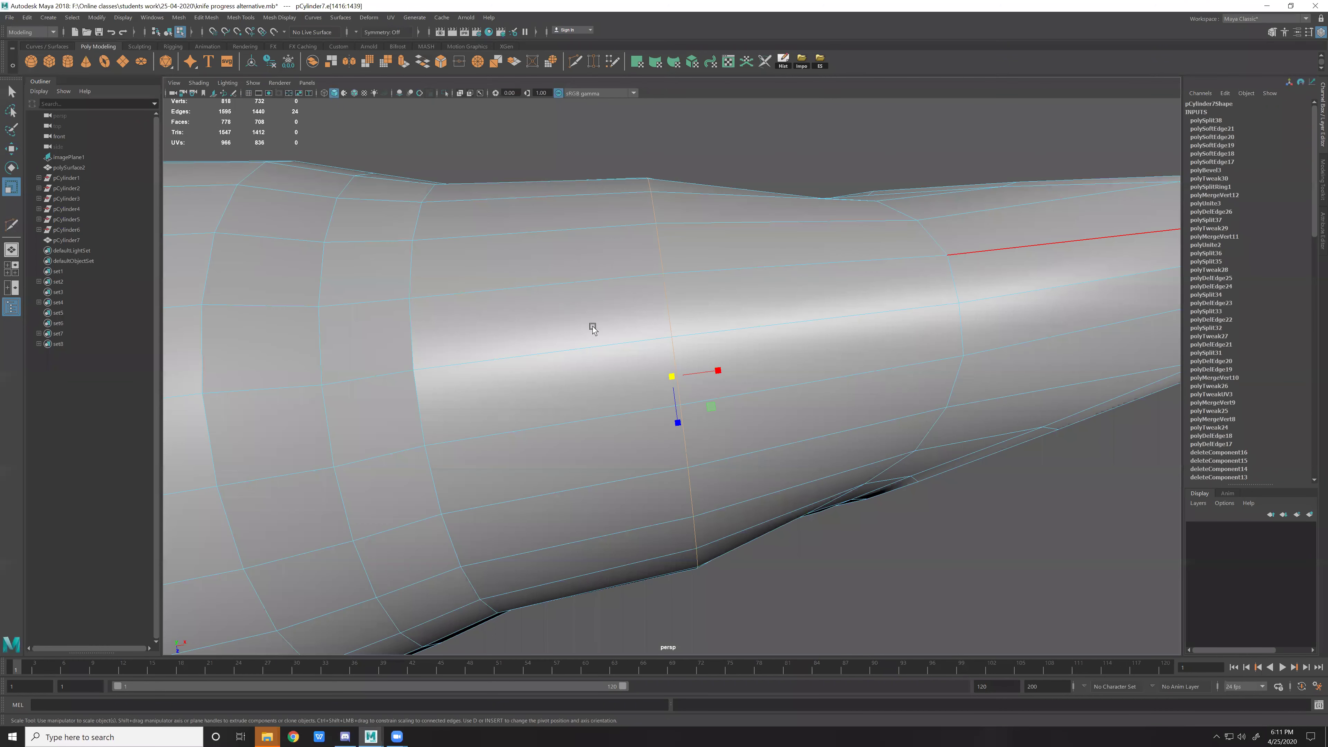
{"action": "left_click_drag", "start_coordinate": [593, 326], "coordinate": [591, 363], "text": "alt"}
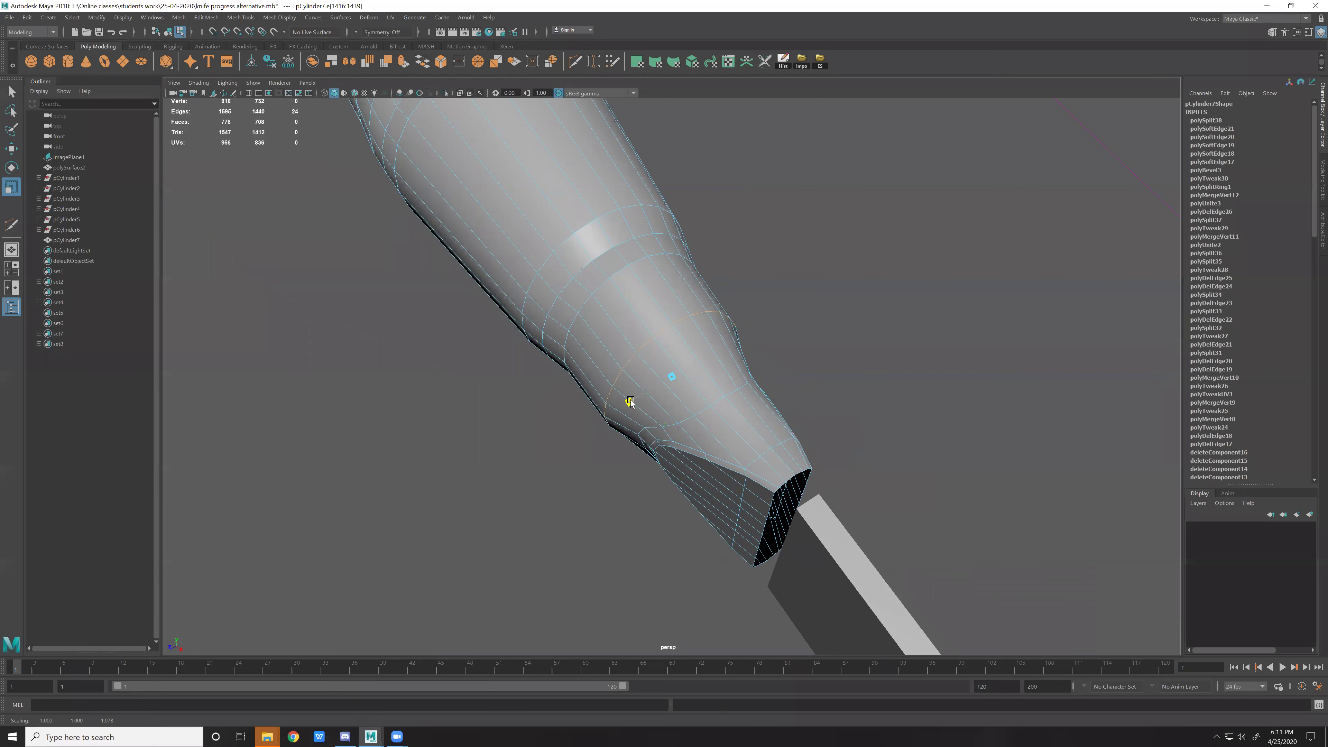
{"action": "mouse_move", "coordinate": [643, 405]}
{"action": "left_mouse_down", "text": "alt"}
{"action": "mouse_move", "coordinate": [723, 361]}
{"action": "mouse_move", "coordinate": [727, 329]}
{"action": "mouse_move", "coordinate": [710, 294]}
{"action": "mouse_move", "coordinate": [613, 381]}
{"action": "mouse_move", "coordinate": [626, 446]}
{"action": "mouse_move", "coordinate": [610, 437]}
{"action": "left_mouse_up", "text": "alt"}
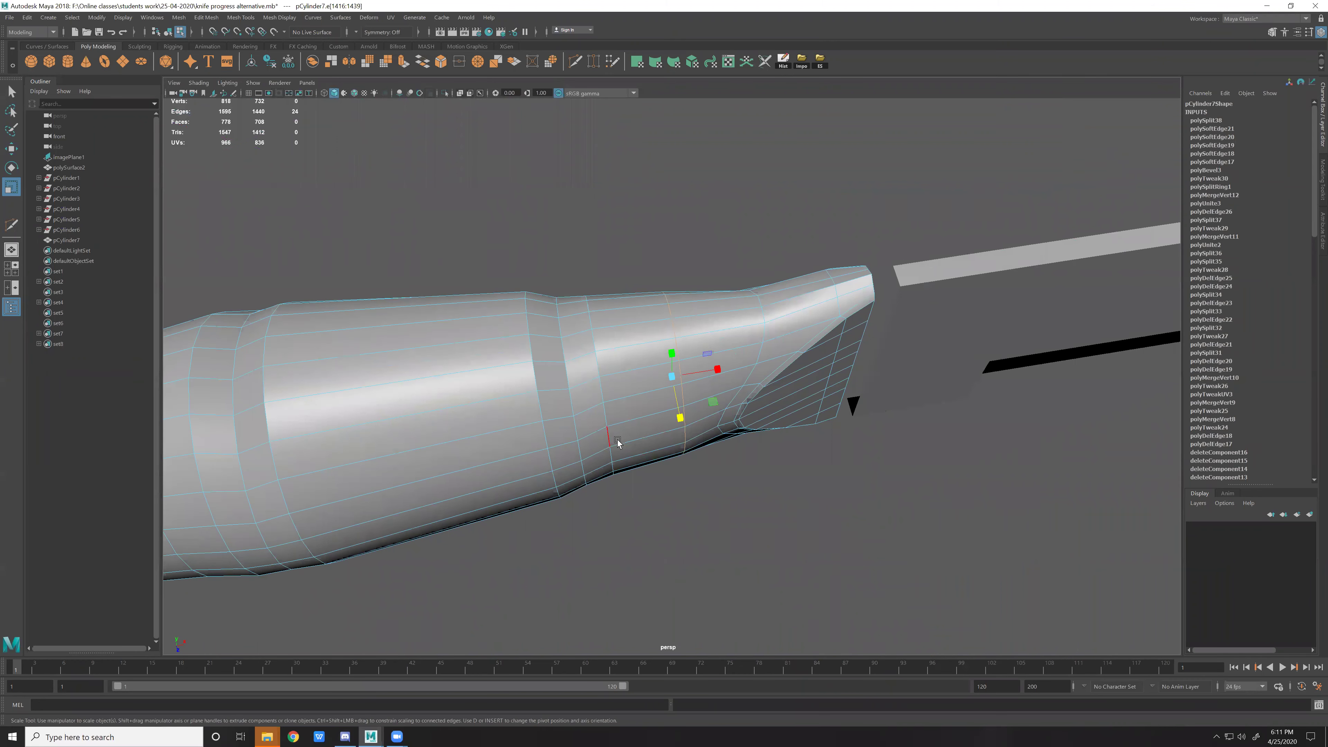
{"action": "left_click", "coordinate": [604, 431]}
Delete two surplus edge loops on the taper in the top view.
{"action": "key", "text": "space"}
{"action": "key", "text": "space"}
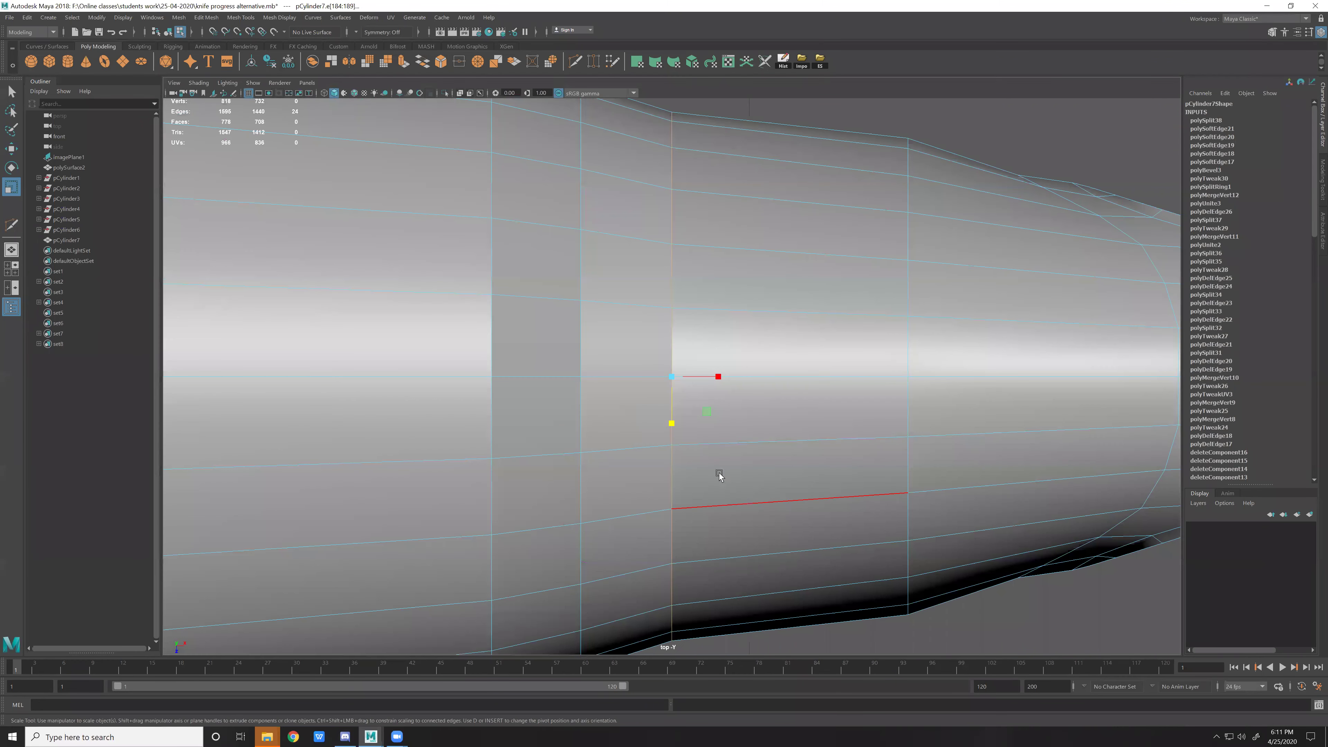
{"action": "scroll", "coordinate": [673, 429], "scroll_direction": "down", "scroll_amount": 1}
{"action": "scroll", "coordinate": [802, 419], "scroll_direction": "down", "scroll_amount": 5}
{"action": "scroll", "coordinate": [859, 500], "scroll_direction": "up", "scroll_amount": 1}
{"action": "scroll", "coordinate": [853, 523], "scroll_direction": "up", "scroll_amount": 3}
{"action": "scroll", "coordinate": [848, 534], "scroll_direction": "up", "scroll_amount": 2}
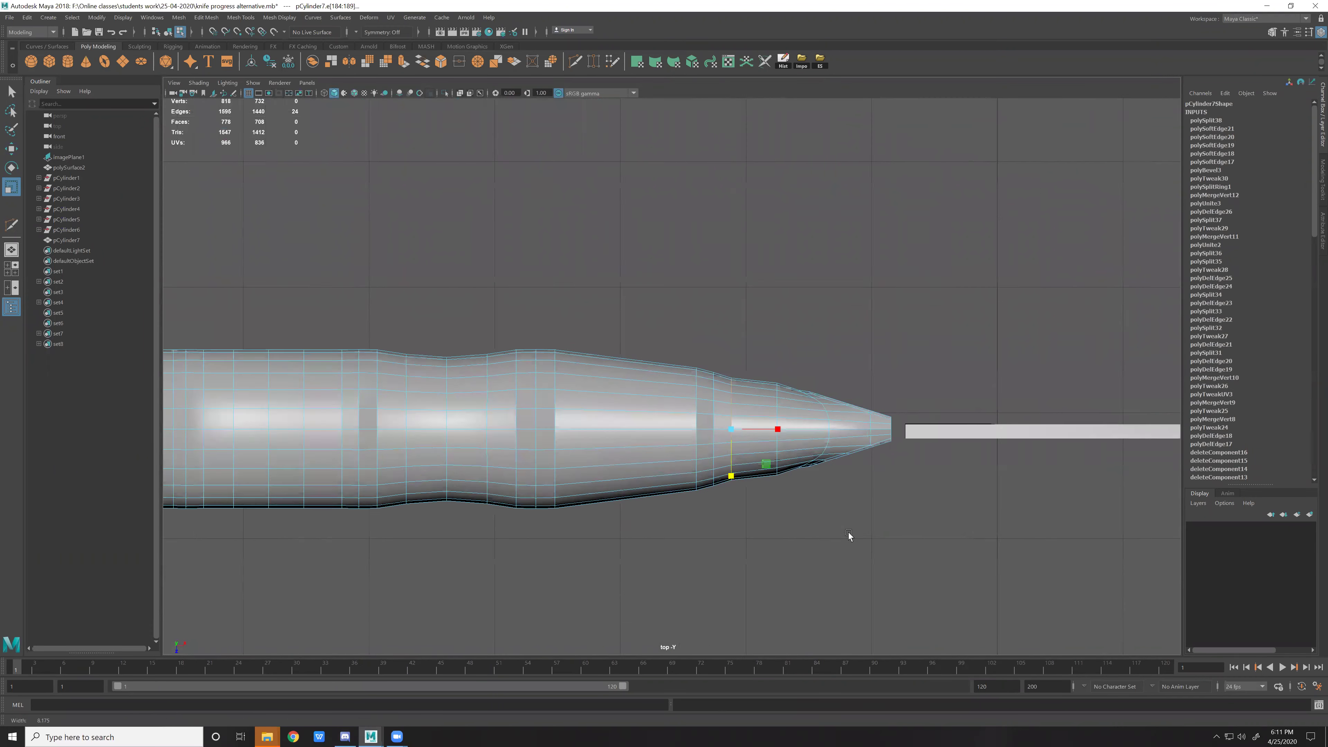
{"action": "scroll", "coordinate": [848, 534], "scroll_direction": "up", "scroll_amount": 1}
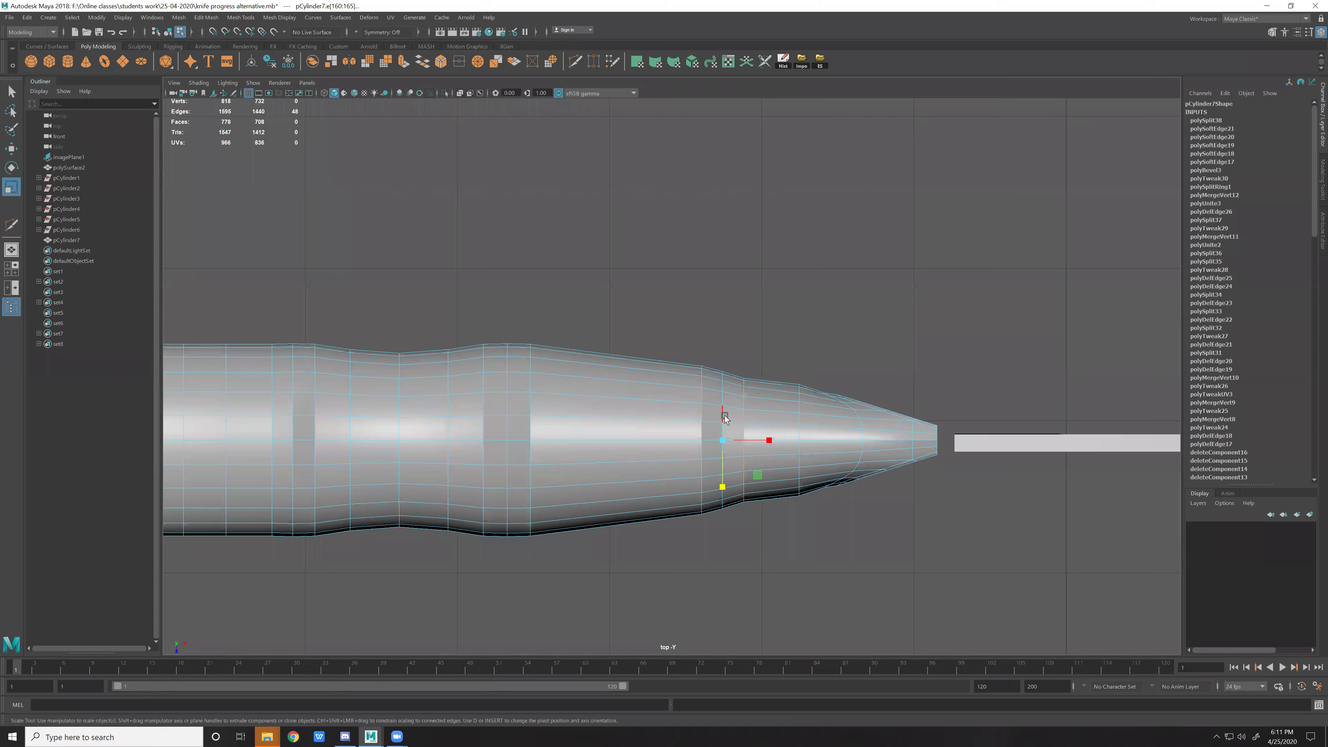
{"action": "key", "text": "Delete"}
{"action": "left_click", "coordinate": [750, 435]}
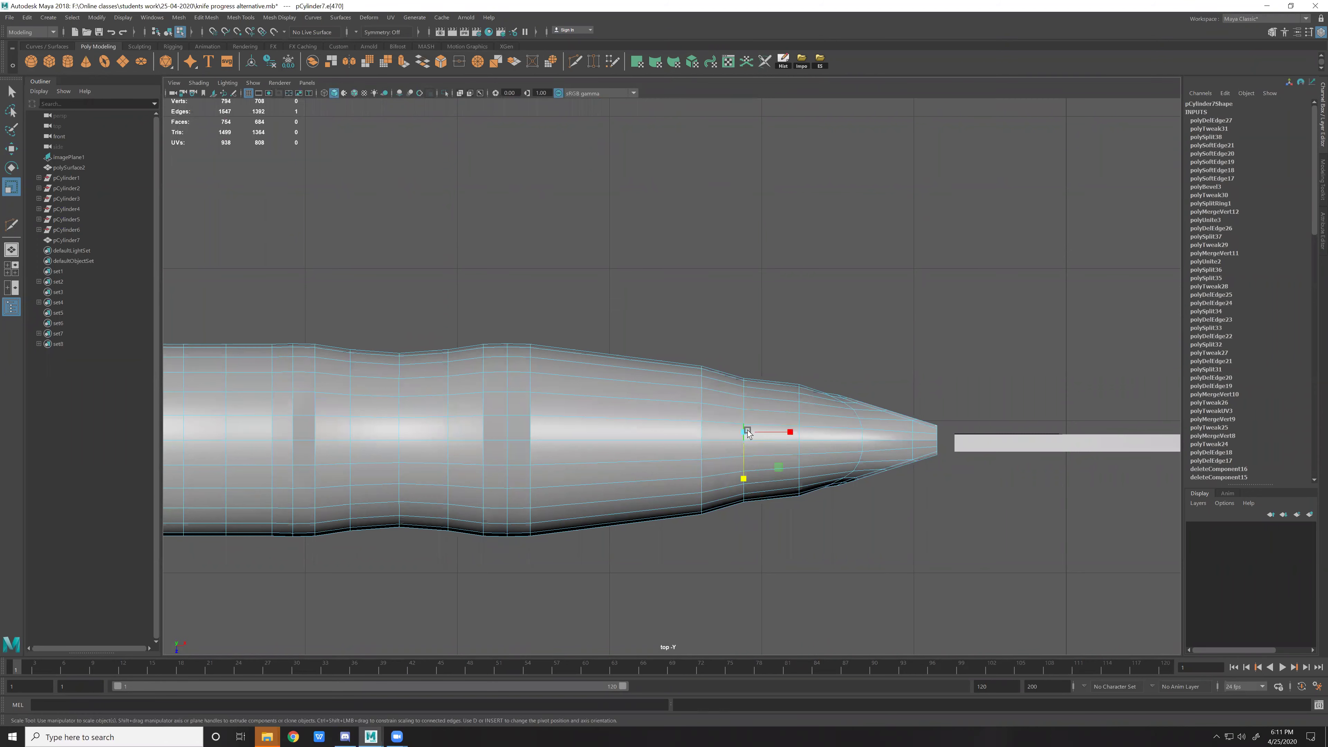
{"action": "key", "text": "Delete"}
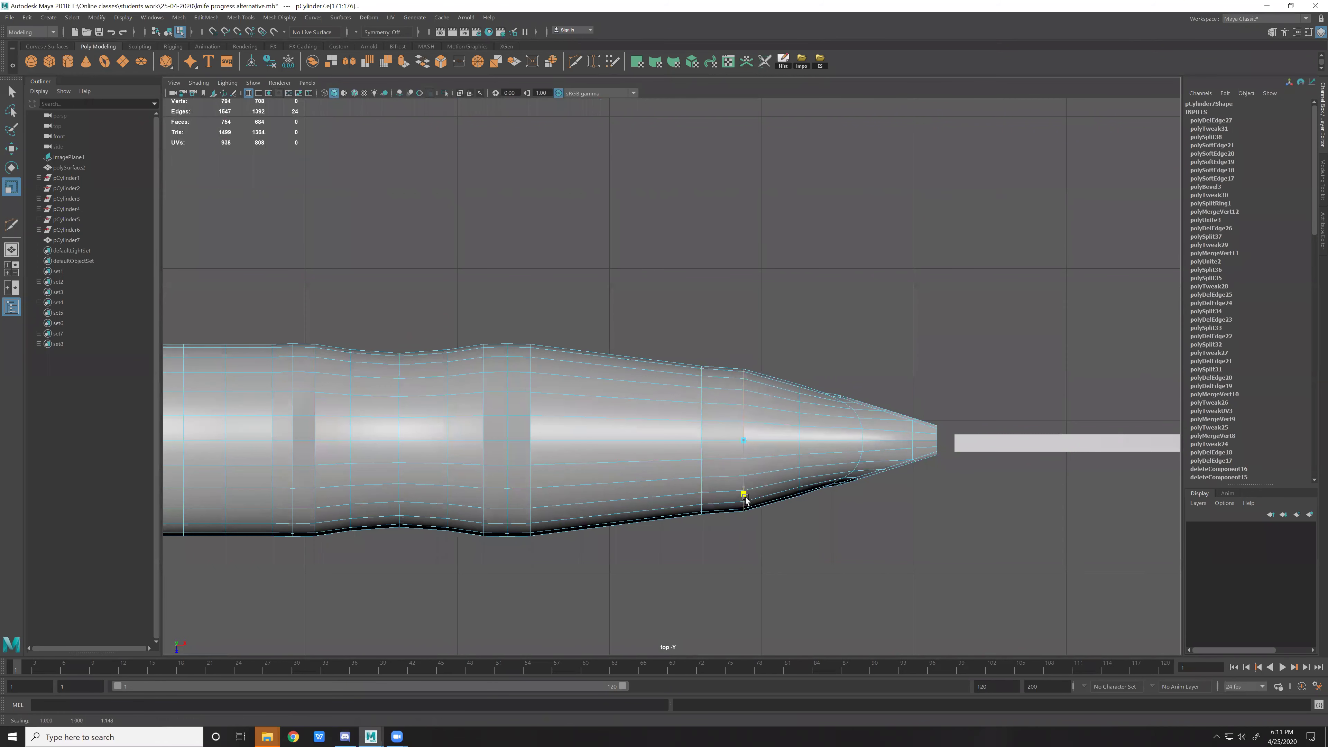
Slide and widen a taper loop, delete it, and insert a new edge loop.
{"action": "double_click", "coordinate": [701, 451]}
{"action": "middle_click_drag", "start_coordinate": [706, 474], "coordinate": [732, 488], "text": "shift"}
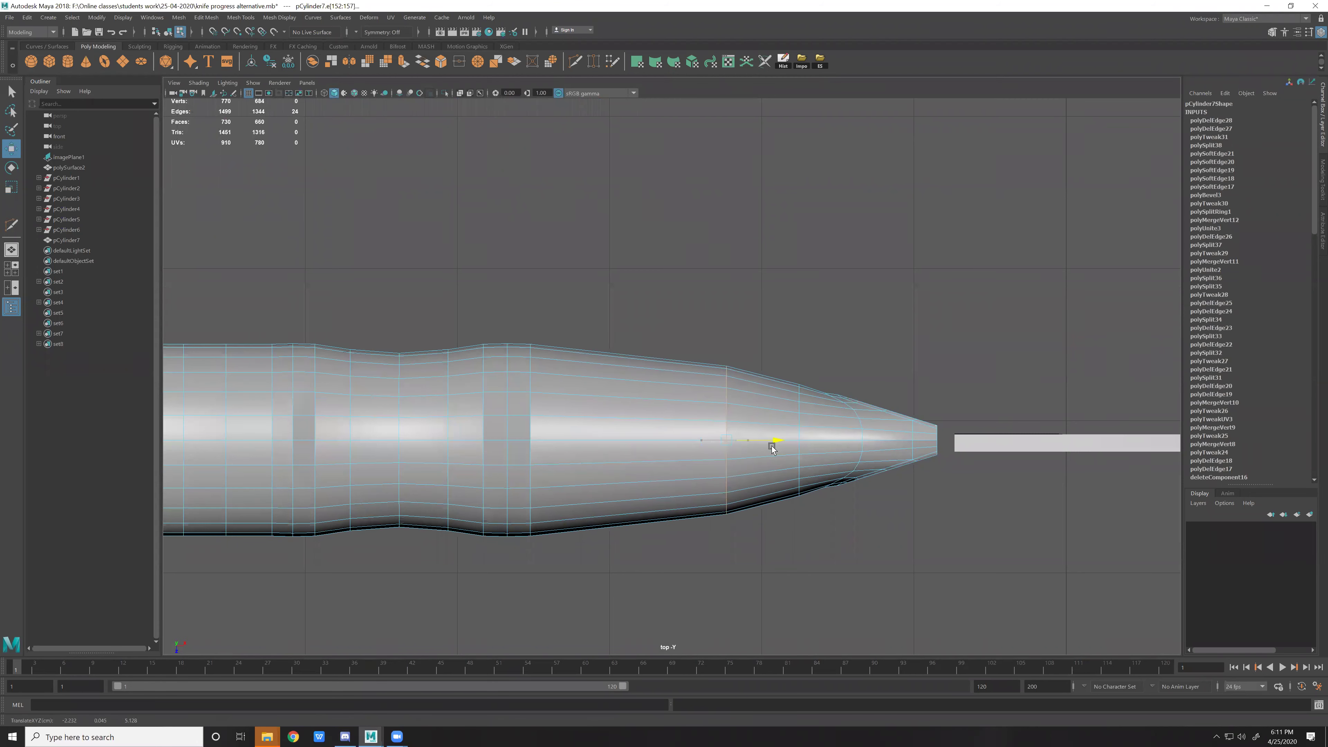
{"action": "left_click_drag", "start_coordinate": [732, 488], "coordinate": [728, 493]}
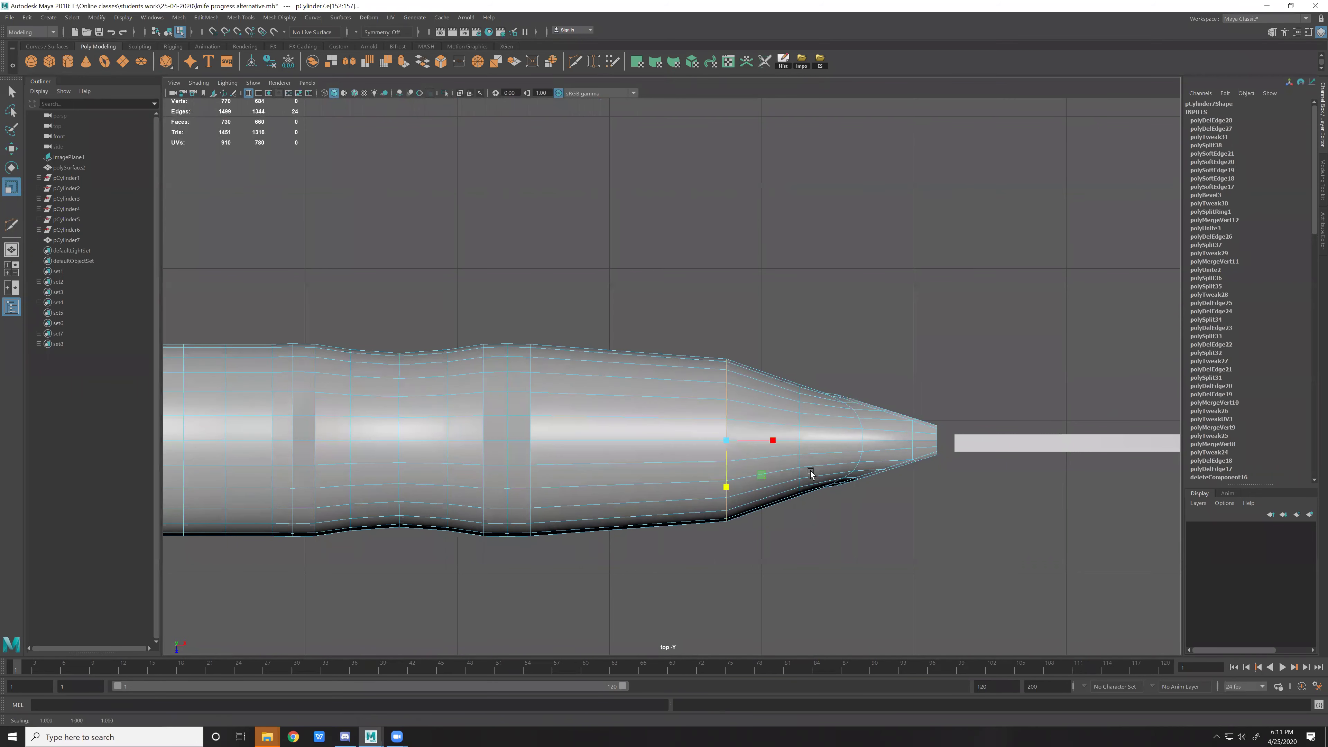
{"action": "key", "text": "Delete"}
{"action": "right_click_drag", "start_coordinate": [799, 464], "coordinate": [799, 487], "text": "shift"}
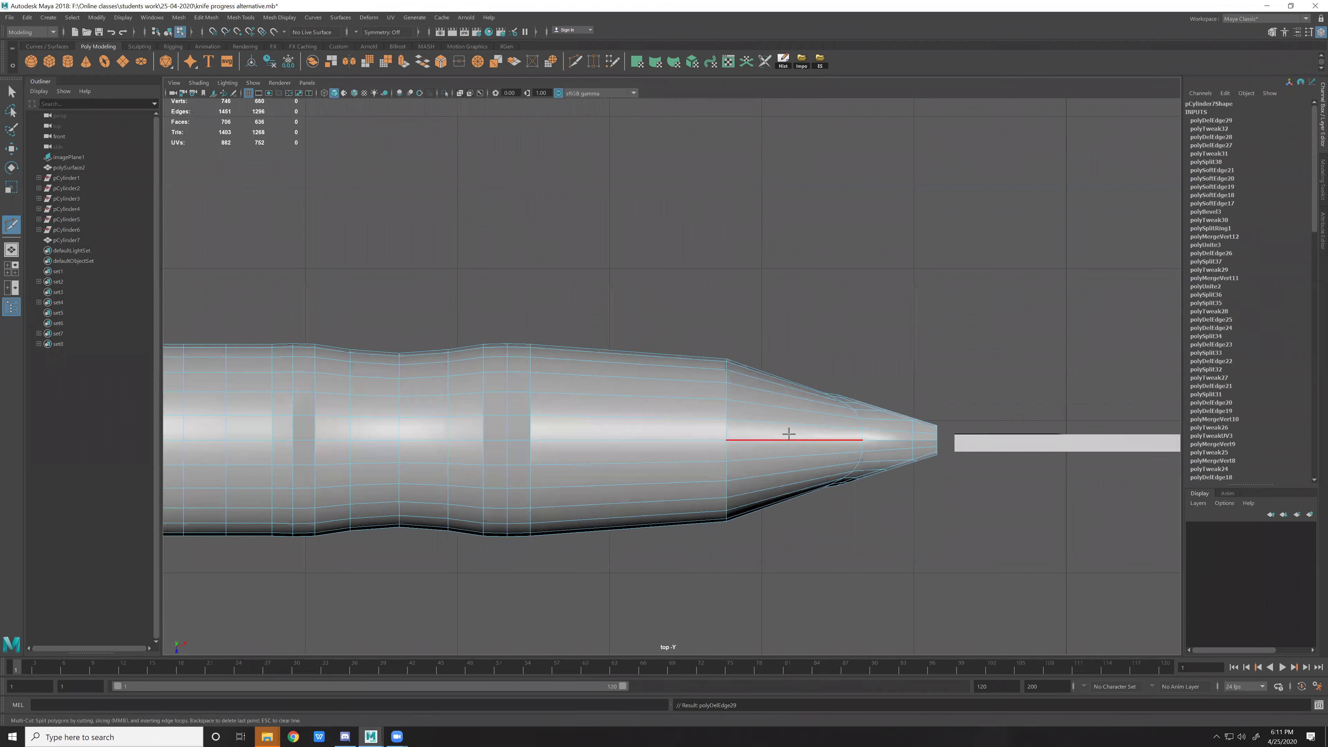
{"action": "left_click", "coordinate": [812, 427], "text": "ctrl"}
Select the edge loop near the blade end in the perspective view.
{"action": "key", "text": "r"}
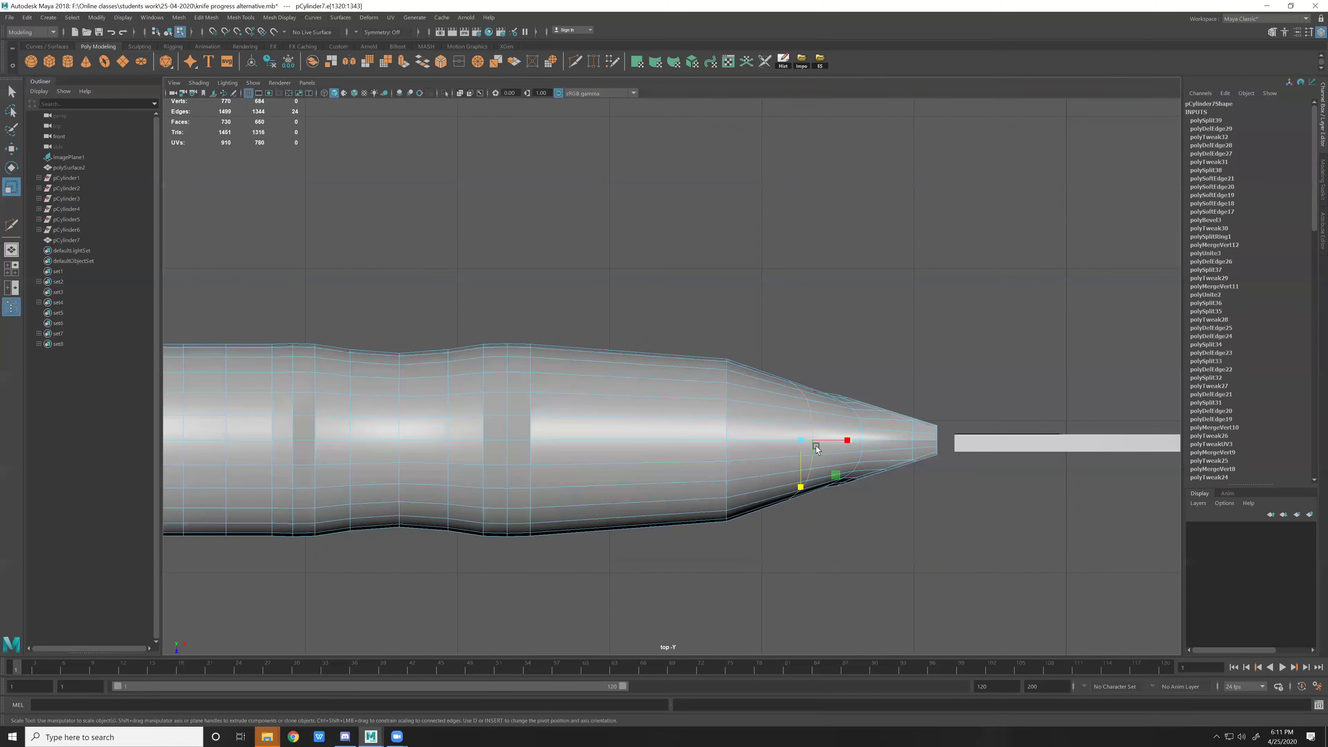
{"action": "key", "text": "w"}
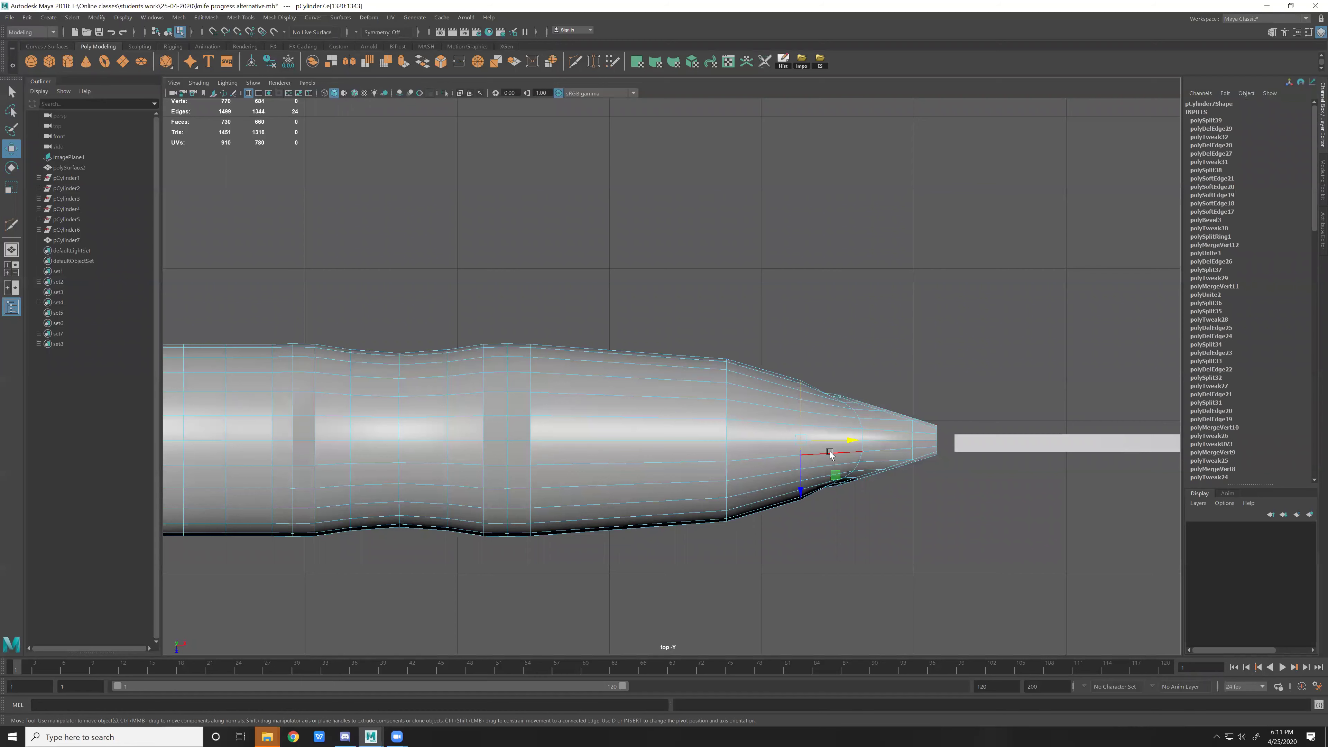
{"action": "key", "text": "space"}
{"action": "key", "text": "space"}
{"action": "mouse_move", "coordinate": [761, 367]}
{"action": "left_mouse_down", "text": "alt"}
{"action": "mouse_move", "coordinate": [606, 380]}
{"action": "mouse_move", "coordinate": [530, 334]}
{"action": "mouse_move", "coordinate": [585, 362]}
{"action": "left_mouse_up", "text": "alt"}
{"action": "double_click", "coordinate": [529, 338]}
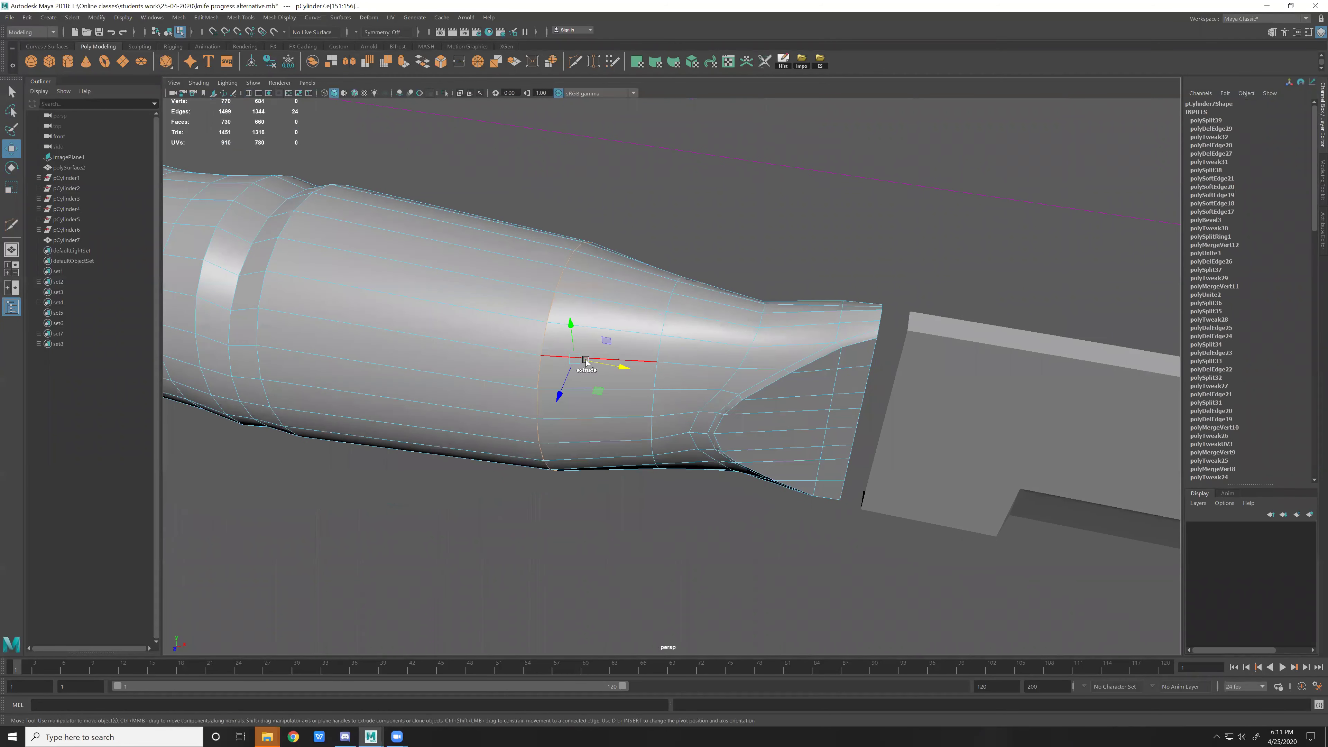
Try a bevel with extra segments and depth -1 on that loop, then undo it.
{"action": "right_click_drag", "start_coordinate": [586, 361], "coordinate": [774, 295], "text": "shift"}
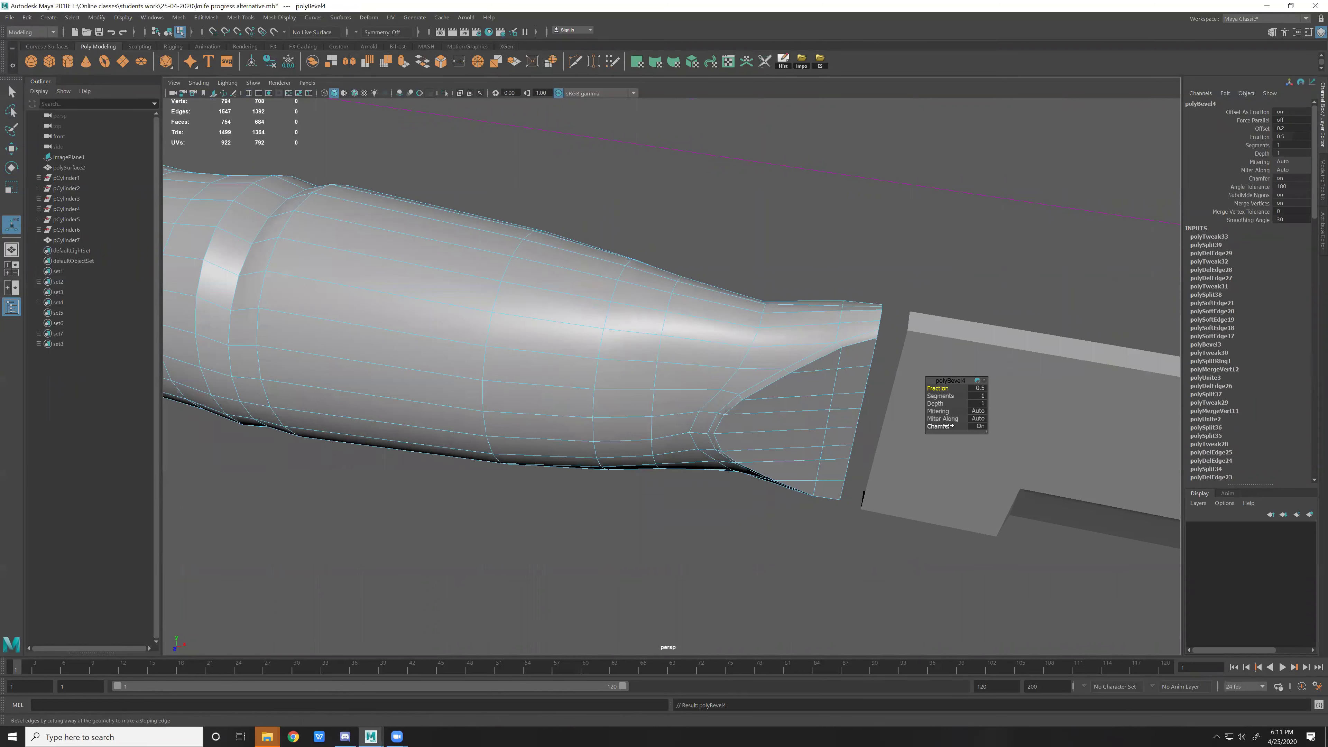
{"action": "middle_click_drag", "start_coordinate": [719, 397], "coordinate": [870, 378]}
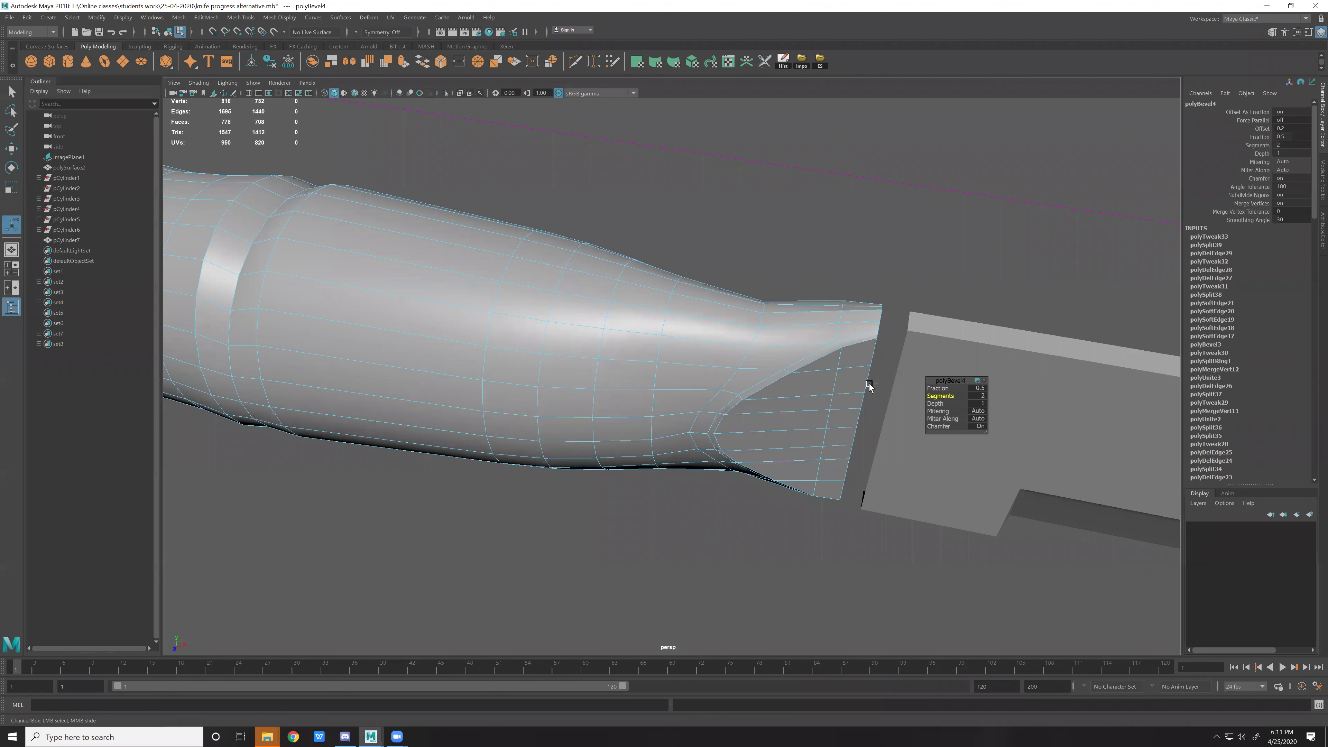
{"action": "left_click", "coordinate": [935, 403]}
{"action": "middle_click_drag", "start_coordinate": [935, 404], "coordinate": [727, 403]}
{"action": "middle_click_drag", "start_coordinate": [817, 394], "coordinate": [596, 403]}
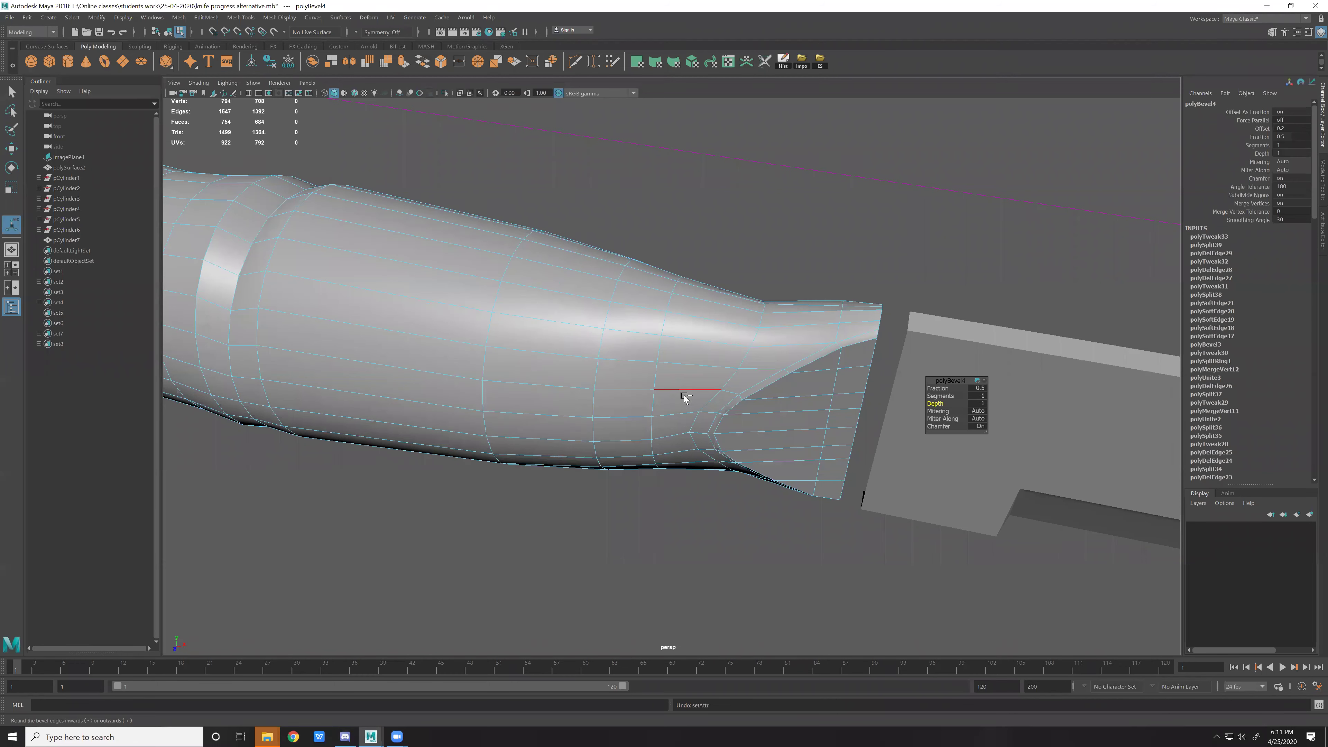
{"action": "key", "text": "ctrl+z"}
{"action": "left_click_drag", "start_coordinate": [548, 341], "coordinate": [578, 332], "text": "alt"}
Insert a new edge loop, scale it inward into a groove, and soften its edges.
{"action": "left_click", "coordinate": [575, 315], "text": "ctrl"}
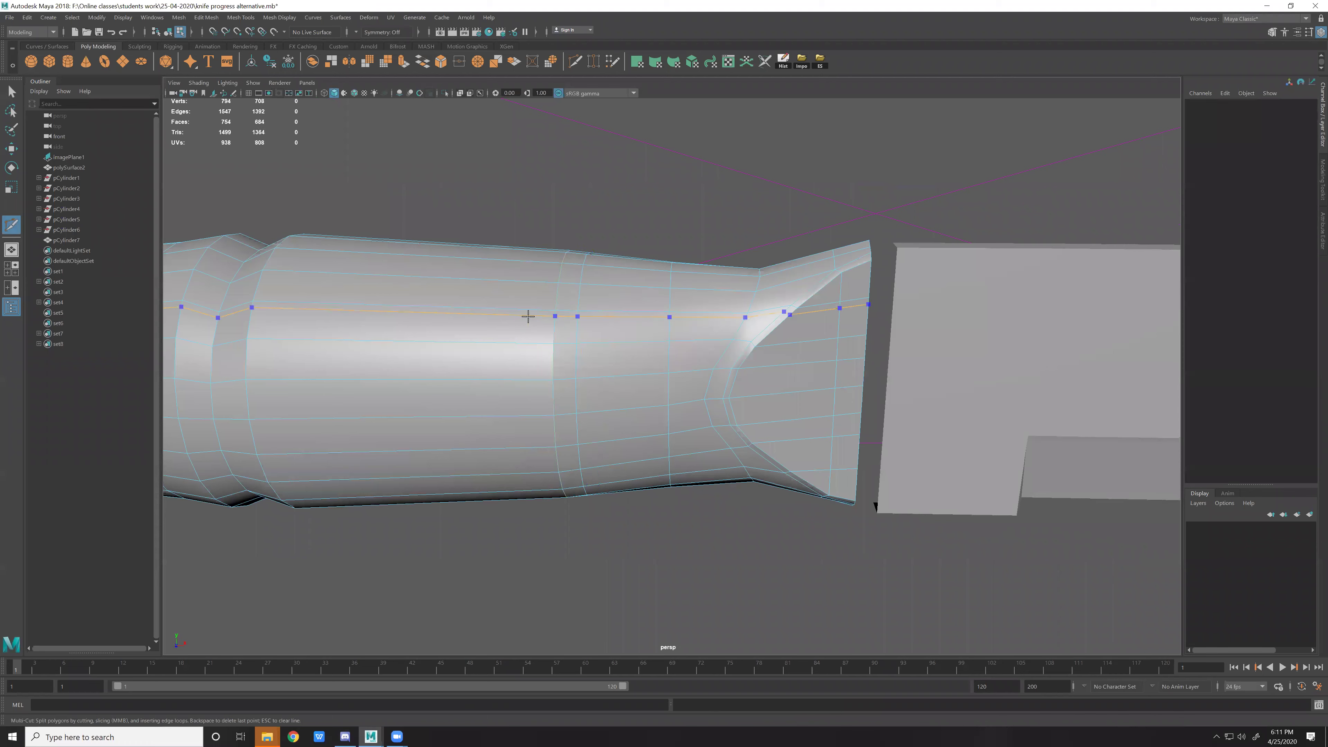
{"action": "key", "text": "w"}
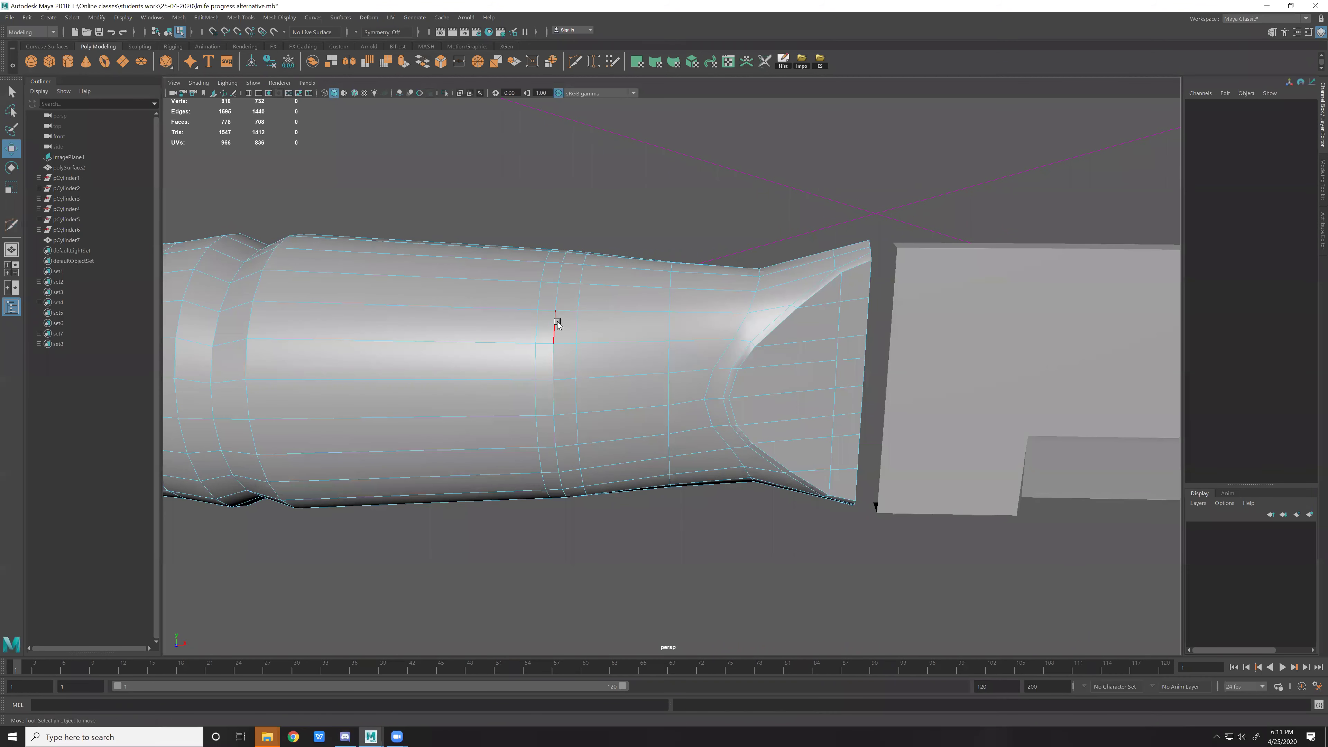
{"action": "key", "text": "r"}
{"action": "left_click_drag", "start_coordinate": [576, 375], "coordinate": [553, 369]}
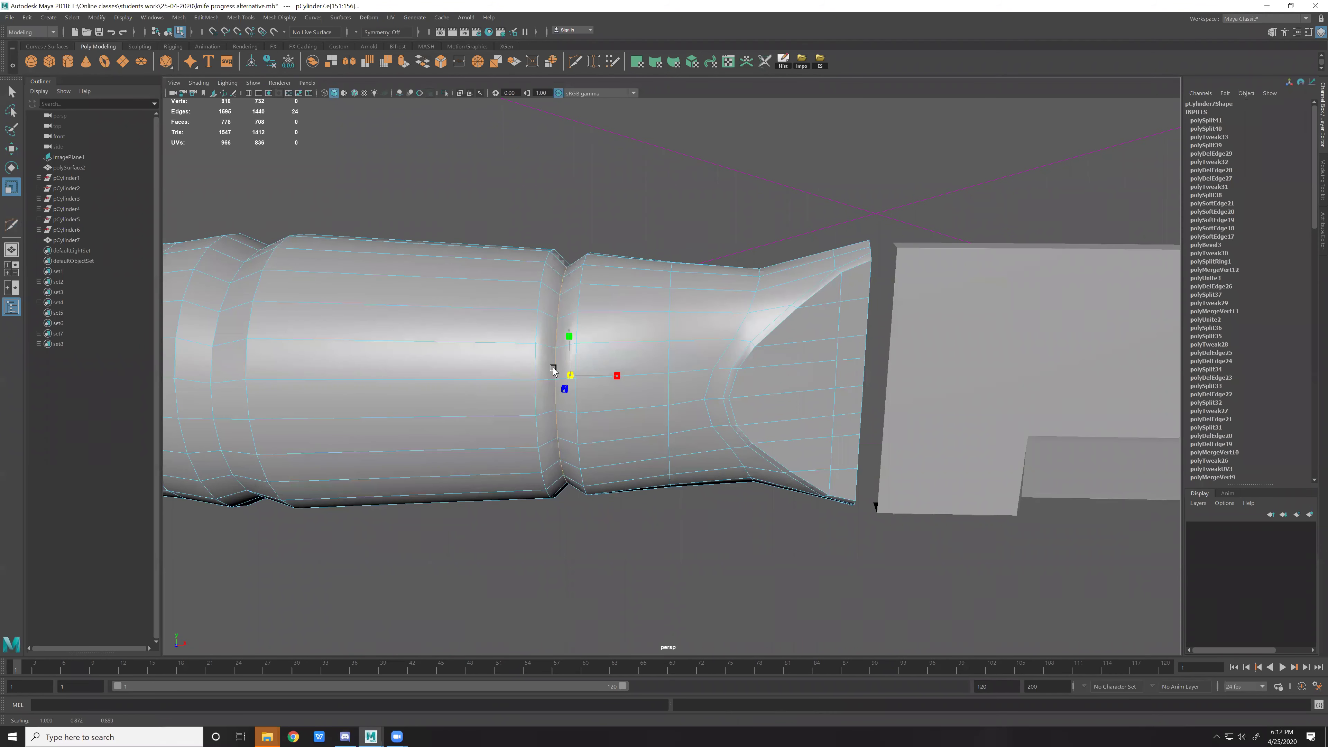
{"action": "right_click_drag", "start_coordinate": [575, 361], "coordinate": [815, 380], "text": "shift"}
Zoom in on the handle tip and delete the first surplus edge loop.
{"action": "double_click", "coordinate": [584, 324]}
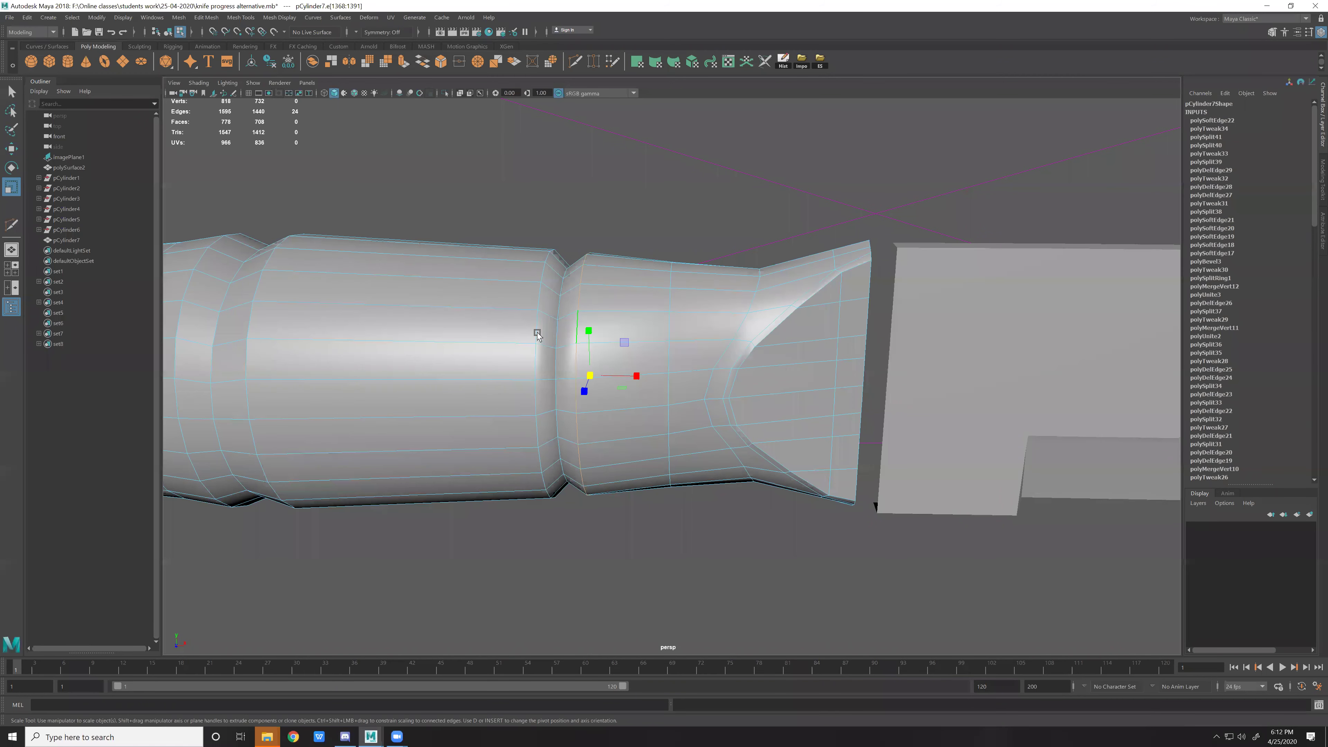
{"action": "mouse_move", "coordinate": [736, 314]}
{"action": "left_mouse_down", "text": "alt"}
{"action": "mouse_move", "coordinate": [652, 493]}
{"action": "mouse_move", "coordinate": [713, 508]}
{"action": "mouse_move", "coordinate": [716, 543]}
{"action": "mouse_move", "coordinate": [664, 498]}
{"action": "mouse_move", "coordinate": [717, 495]}
{"action": "mouse_move", "coordinate": [701, 408]}
{"action": "left_mouse_up", "text": "alt"}
{"action": "left_click", "coordinate": [701, 409]}
{"action": "mouse_move", "coordinate": [780, 454]}
{"action": "left_mouse_down", "text": "alt"}
{"action": "mouse_move", "coordinate": [728, 371]}
{"action": "mouse_move", "coordinate": [723, 513]}
{"action": "left_mouse_up", "text": "alt"}
{"action": "scroll", "coordinate": [583, 394], "scroll_direction": "up", "scroll_amount": 3}
{"action": "double_click", "coordinate": [580, 403]}
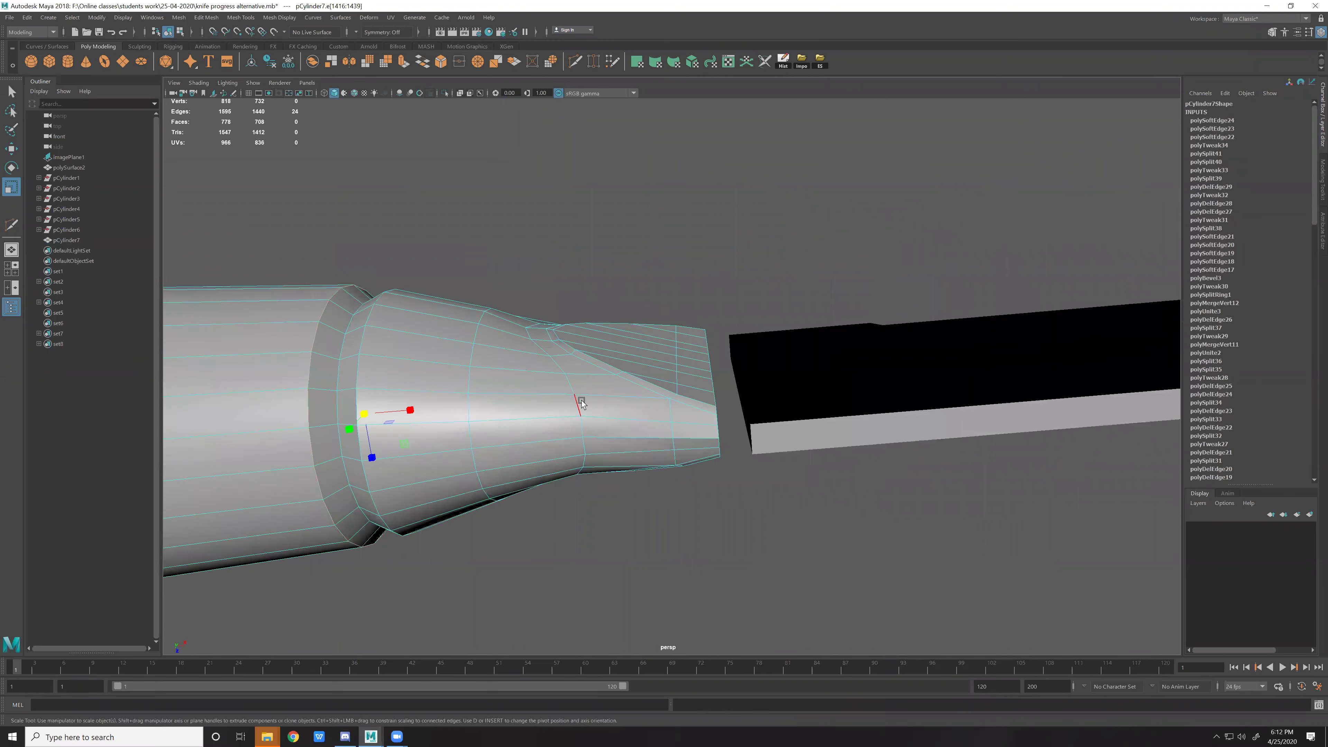
{"action": "key", "text": "ctrl+Delete"}
Delete two more surplus edge loops at the tapered tip.
{"action": "left_click", "coordinate": [625, 424]}
{"action": "mouse_move", "coordinate": [625, 425]}
{"action": "left_mouse_down", "text": "alt"}
{"action": "mouse_move", "coordinate": [644, 443]}
{"action": "mouse_move", "coordinate": [636, 406]}
{"action": "left_mouse_up", "text": "alt"}
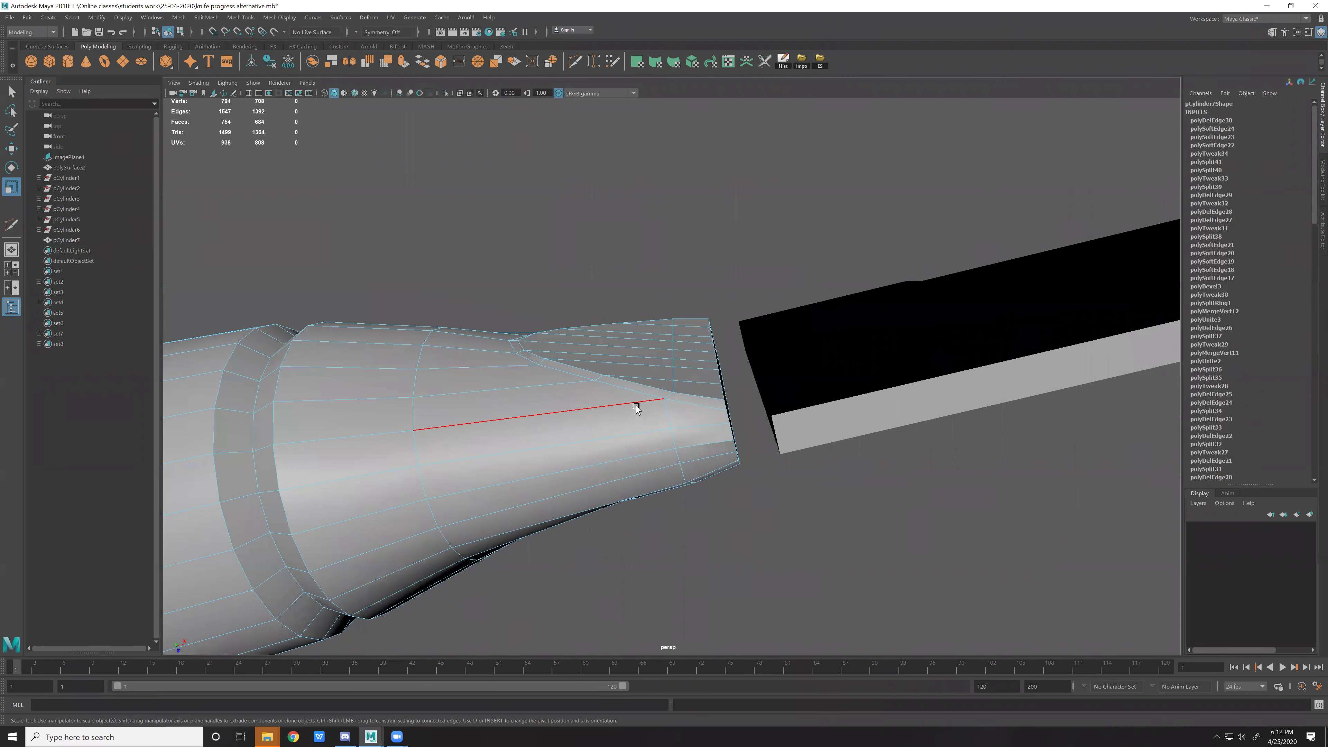
{"action": "double_click", "coordinate": [639, 393]}
{"action": "key", "text": "ctrl+Delete"}
{"action": "left_click_drag", "start_coordinate": [643, 522], "coordinate": [595, 375], "text": "alt"}
{"action": "left_click", "coordinate": [596, 374]}
{"action": "double_click", "coordinate": [595, 375]}
{"action": "key", "text": "ctrl+Delete"}
{"action": "mouse_move", "coordinate": [646, 528]}
{"action": "left_mouse_down", "text": "alt"}
{"action": "mouse_move", "coordinate": [525, 462]}
{"action": "mouse_move", "coordinate": [622, 445]}
{"action": "mouse_move", "coordinate": [606, 425]}
{"action": "mouse_move", "coordinate": [600, 445]}
{"action": "mouse_move", "coordinate": [631, 417]}
{"action": "left_mouse_up", "text": "alt"}
{"action": "mouse_move", "coordinate": [613, 420]}
{"action": "left_mouse_down", "text": "alt"}
{"action": "mouse_move", "coordinate": [608, 439]}
{"action": "mouse_move", "coordinate": [634, 431]}
{"action": "mouse_move", "coordinate": [616, 427]}
{"action": "mouse_move", "coordinate": [601, 365]}
{"action": "mouse_move", "coordinate": [360, 257]}
{"action": "left_mouse_up", "text": "alt"}
Box-select the faces at the handle's tapered end in the top view.
{"action": "key", "text": "space"}
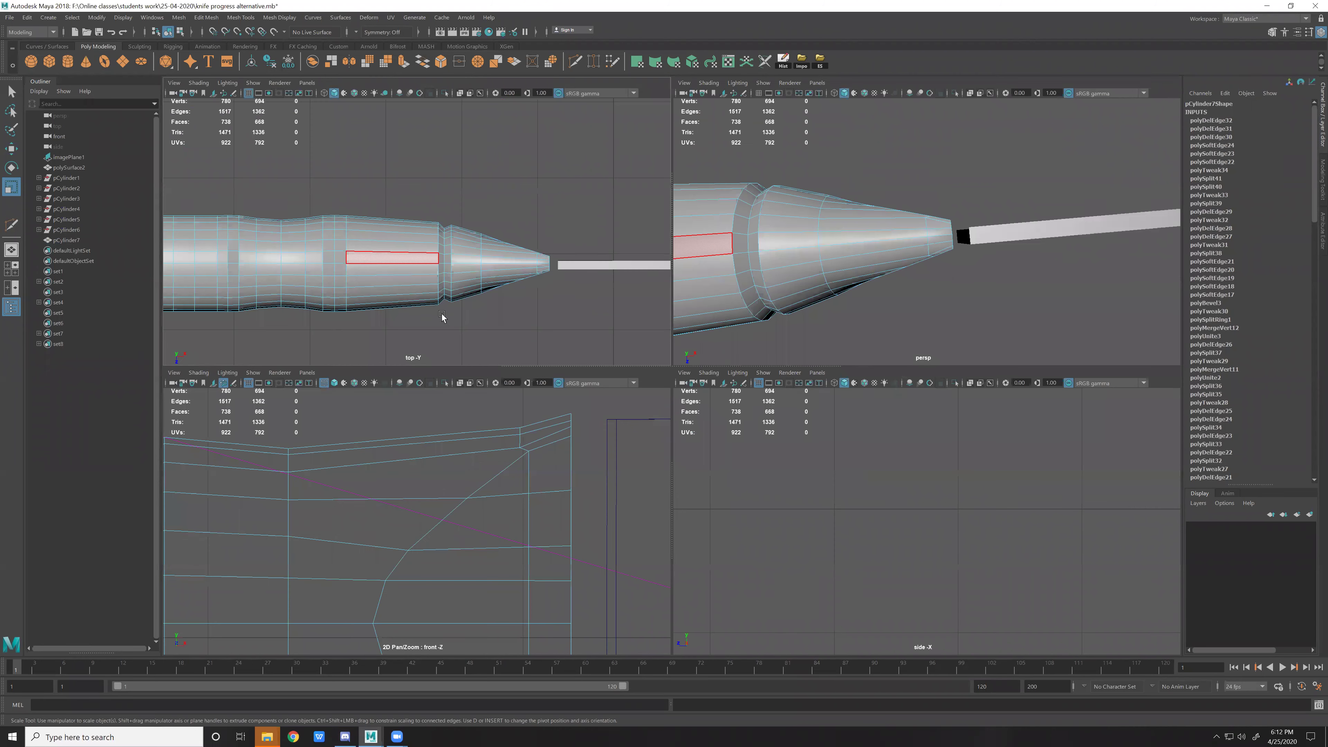
{"action": "key", "text": "space"}
{"action": "left_click_drag", "start_coordinate": [635, 257], "coordinate": [908, 550]}
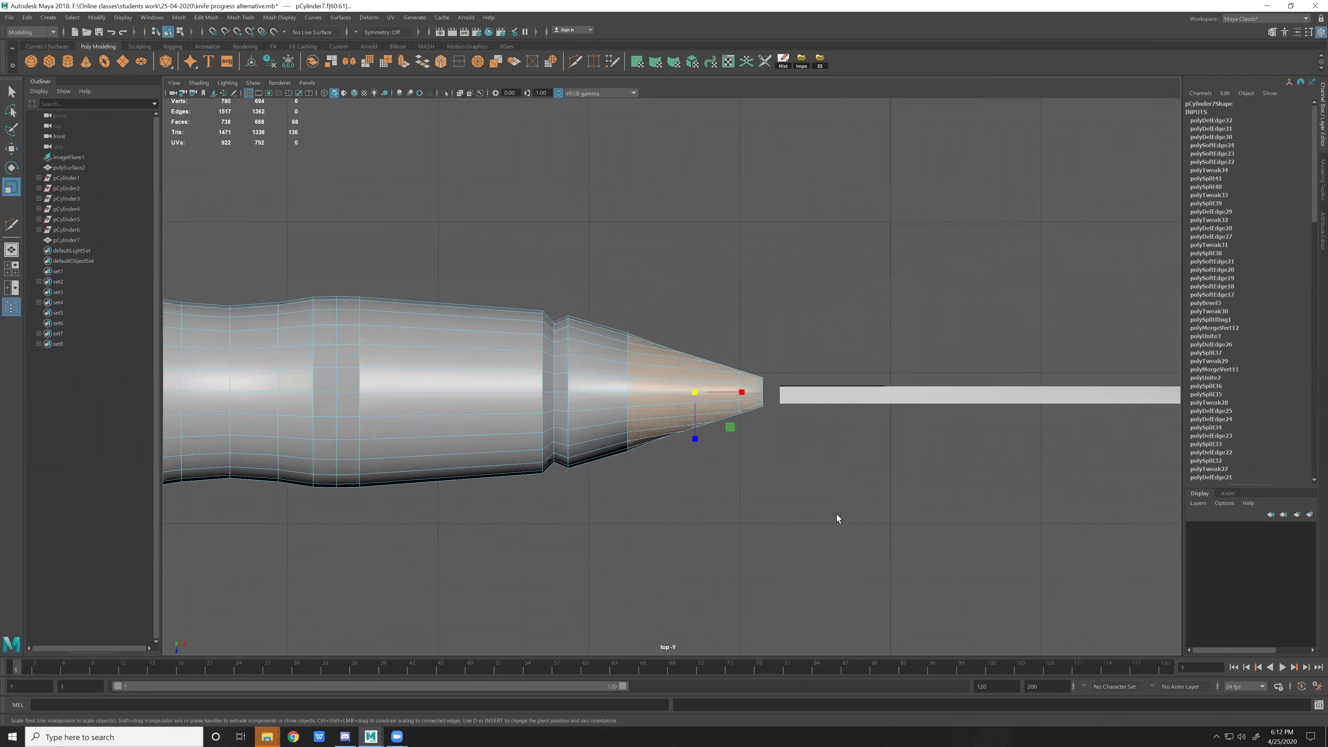
{"action": "scroll", "coordinate": [632, 371], "scroll_direction": "up", "scroll_amount": 2}
{"action": "scroll", "coordinate": [713, 435], "scroll_direction": "up", "scroll_amount": 2}
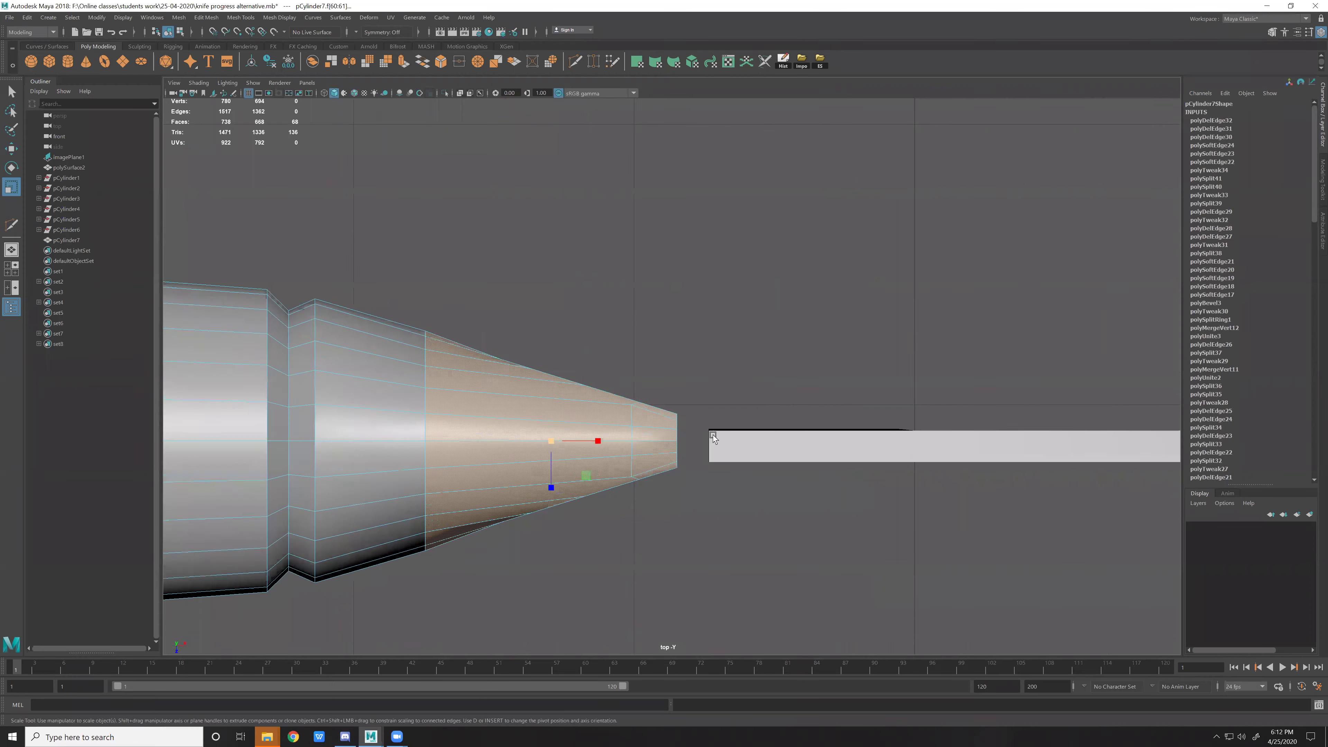
{"action": "key", "text": "space"}
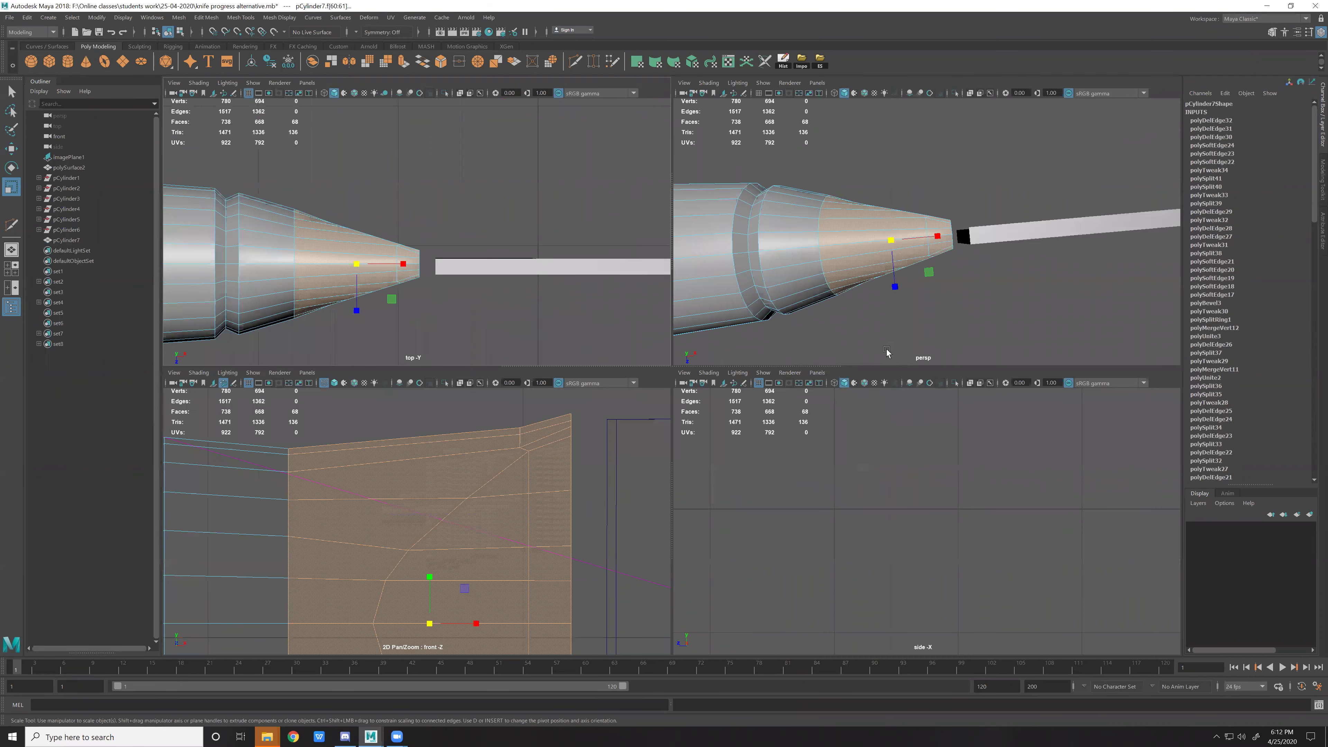
{"action": "key", "text": "space"}
{"action": "left_click_drag", "start_coordinate": [887, 351], "coordinate": [893, 414], "text": "alt"}
{"action": "left_click_drag", "start_coordinate": [802, 415], "coordinate": [799, 513], "text": "alt"}
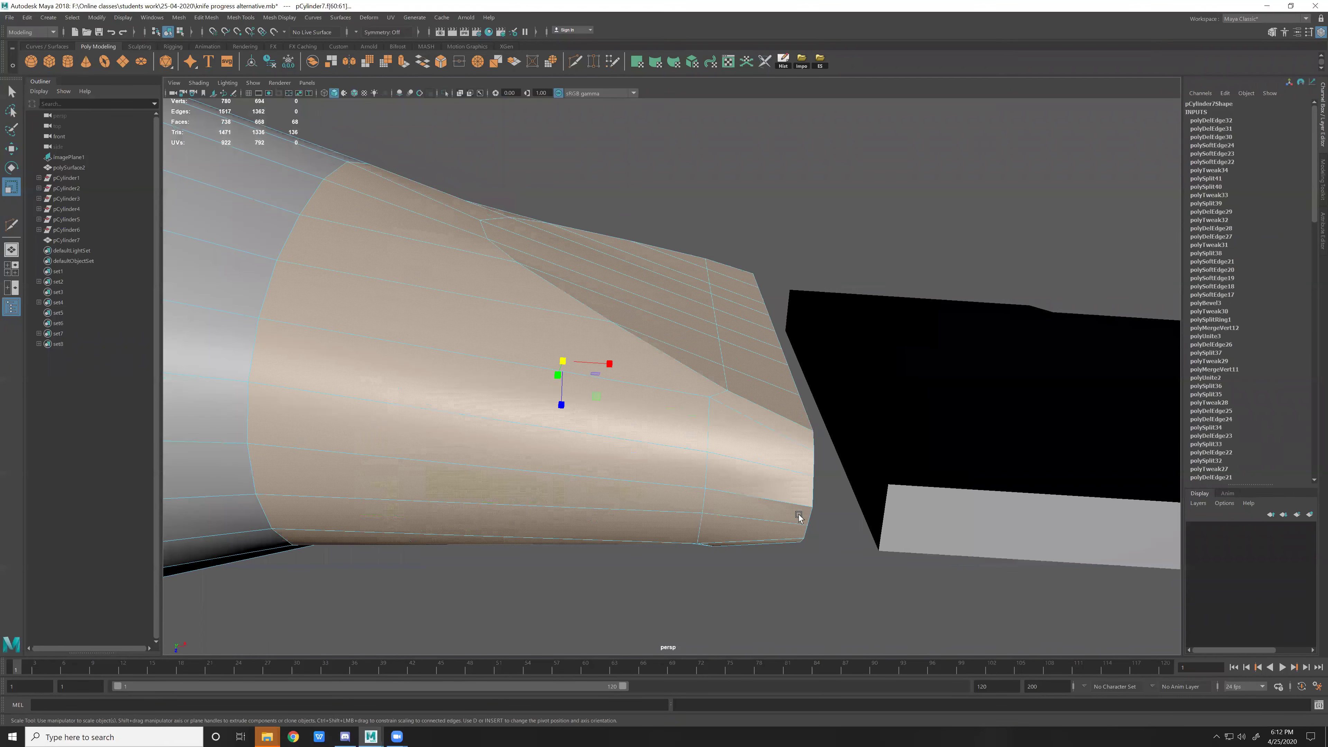
Undo the stray cylinder, select the handle, and place the first Multi-Cut point on its upper edge.
{"action": "key", "text": "g"}
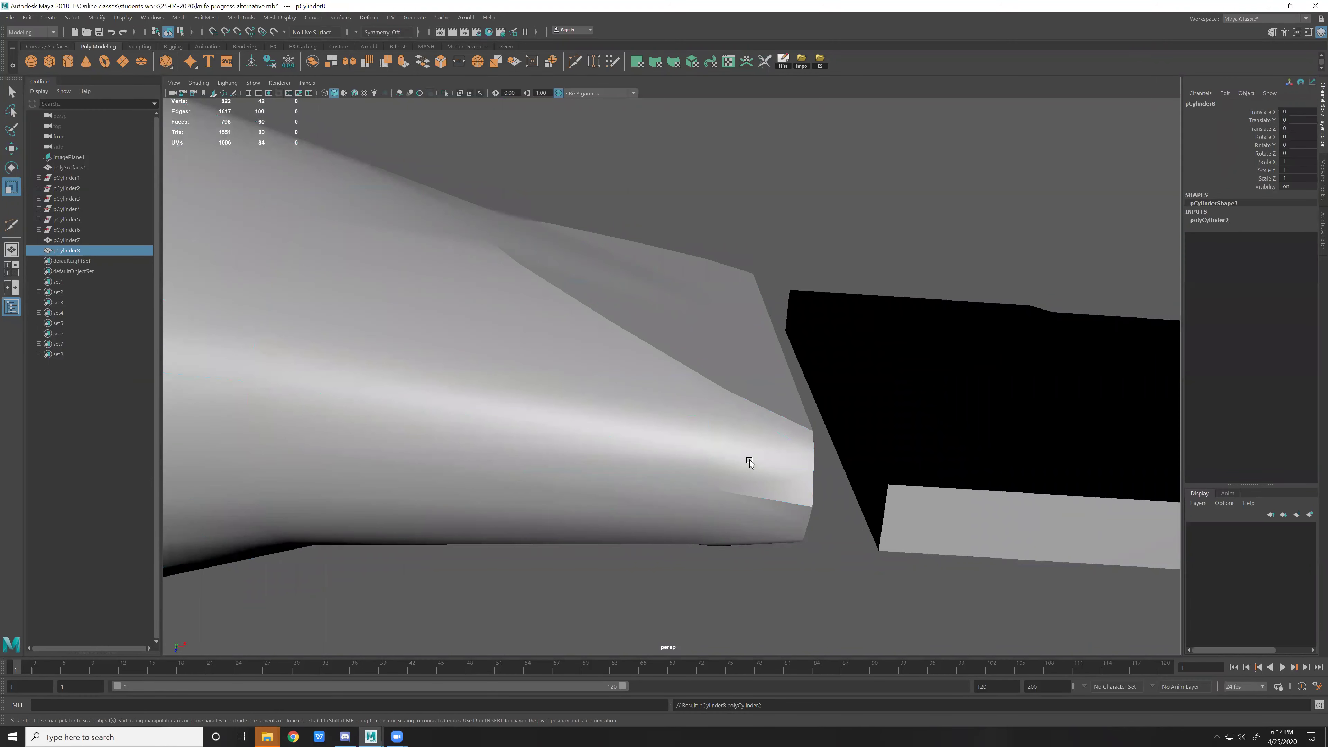
{"action": "key", "text": "ctrl+z"}
{"action": "right_click_drag", "start_coordinate": [658, 417], "coordinate": [727, 417], "text": "shift"}
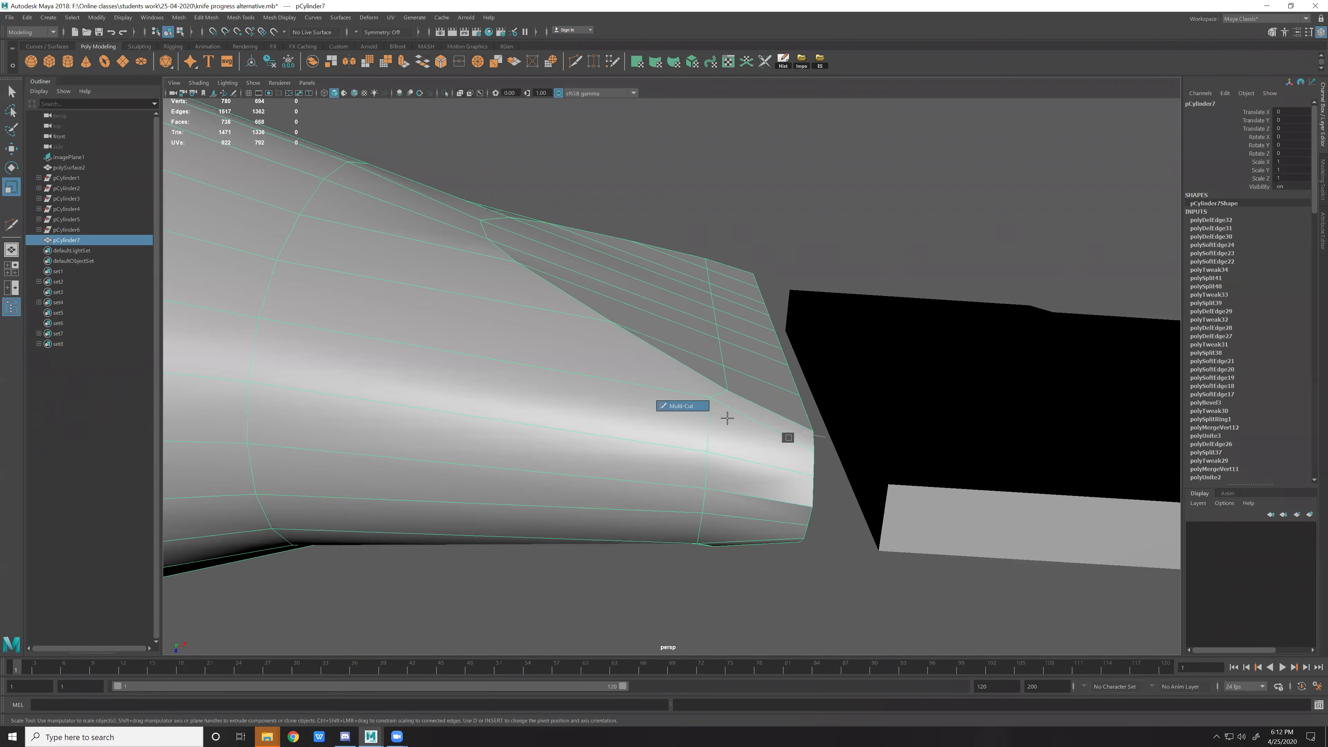
{"action": "left_click", "coordinate": [762, 408]}
Cut and commit a new vertical edge across the taper in the top view.
{"action": "left_click_drag", "start_coordinate": [764, 471], "coordinate": [790, 484], "text": "alt"}
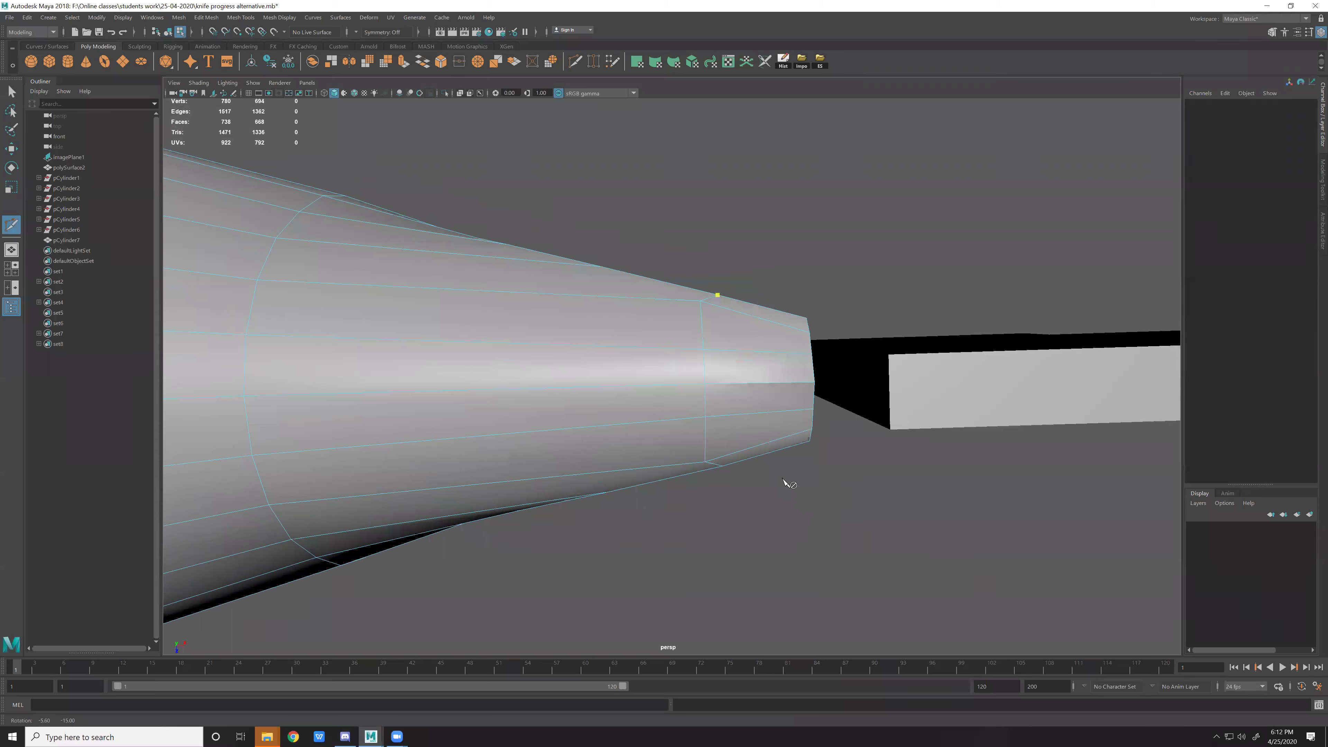
{"action": "key", "text": "space"}
{"action": "key", "text": "space"}
{"action": "right_click_drag", "start_coordinate": [608, 422], "coordinate": [691, 567], "text": "alt"}
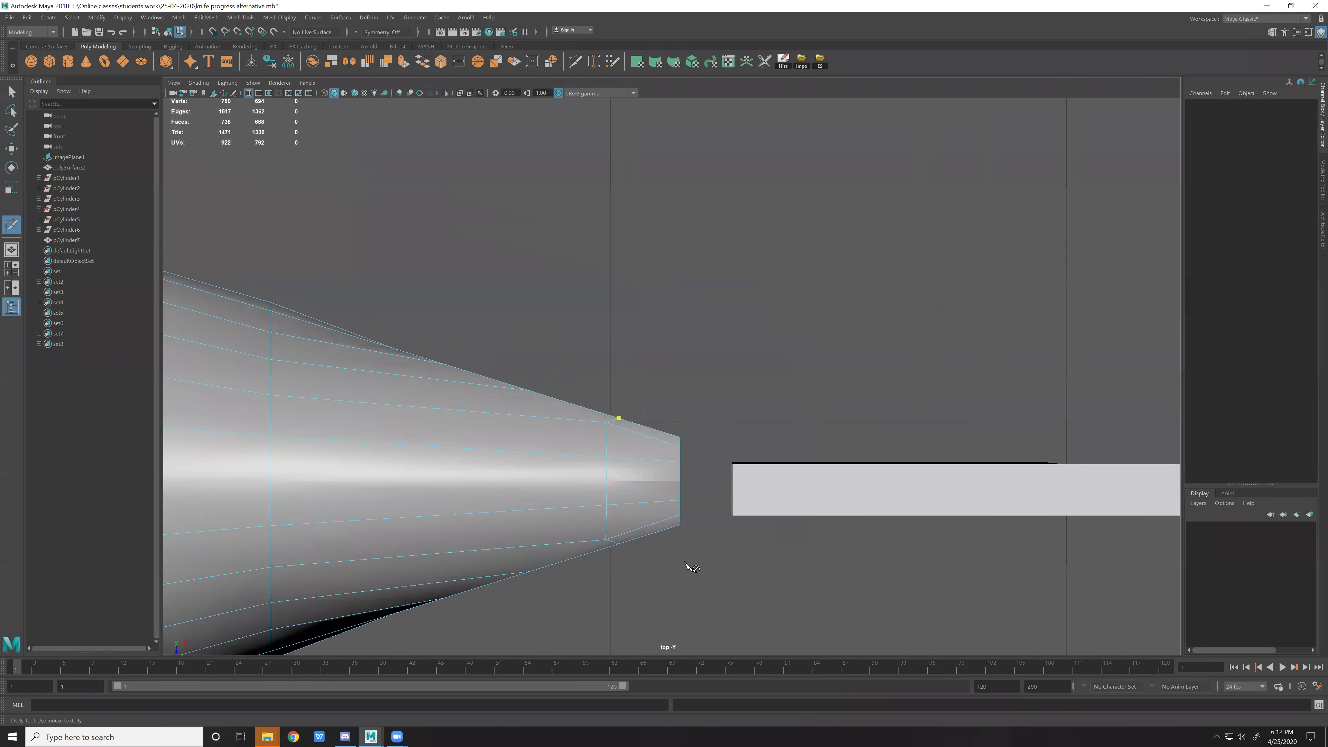
{"action": "left_click", "coordinate": [654, 533]}
{"action": "key", "text": "ctrl+z"}
{"action": "left_click", "coordinate": [620, 539]}
{"action": "key", "text": "Return"}
{"action": "key", "text": "w"}
Lay out a second straight vertical cut from the taper's top edge to its bottom edge.
{"action": "key", "text": "ctrl+shift+x"}
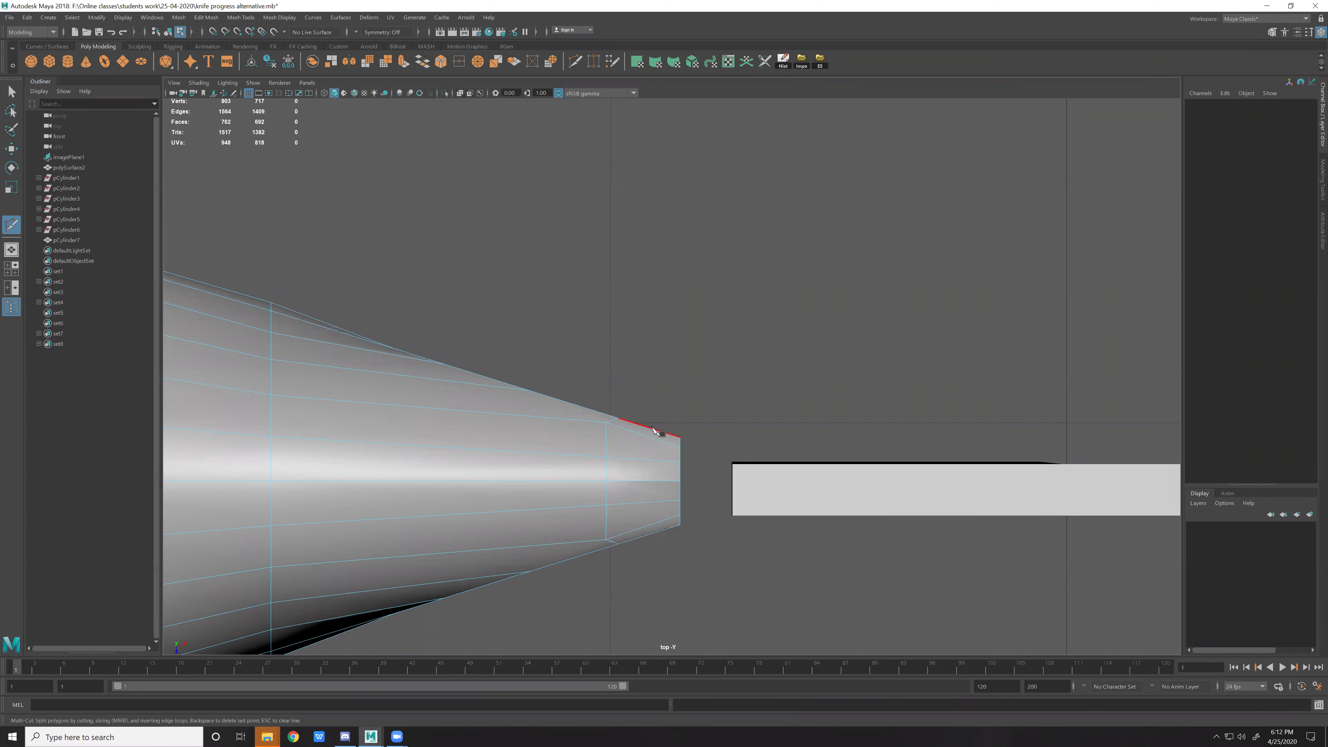
{"action": "left_click", "coordinate": [619, 418]}
{"action": "left_click", "coordinate": [635, 539]}
{"action": "key", "text": "BackSpace"}
{"action": "left_click", "coordinate": [623, 543]}
{"action": "key", "text": "ctrl+z"}
{"action": "left_click_drag", "start_coordinate": [631, 539], "coordinate": [610, 544]}
Exit the Autodesk background app from the system tray.
{"action": "left_click", "coordinate": [1217, 733]}
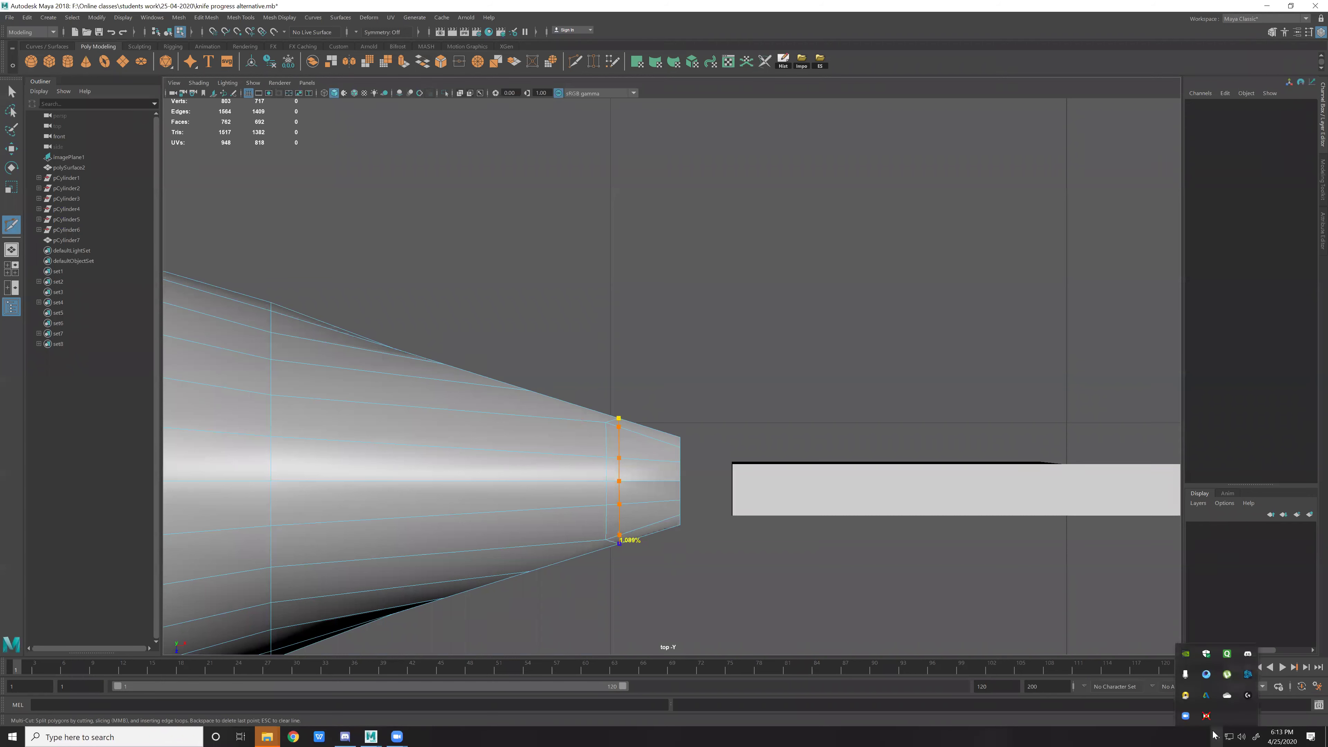
{"action": "right_click", "coordinate": [1207, 695]}
{"action": "left_click", "coordinate": [1224, 686]}
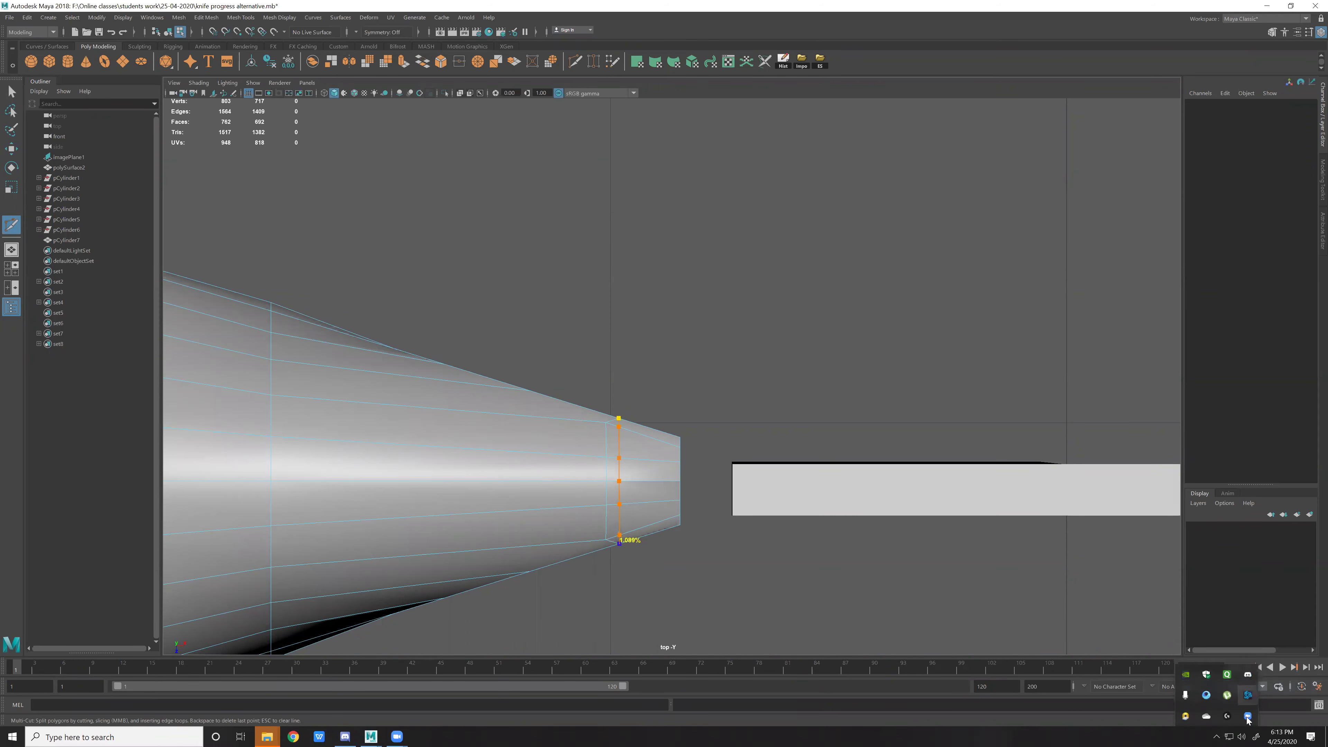
Open the Battle.net launcher from its tray menu, then close it.
{"action": "right_click", "coordinate": [1248, 695]}
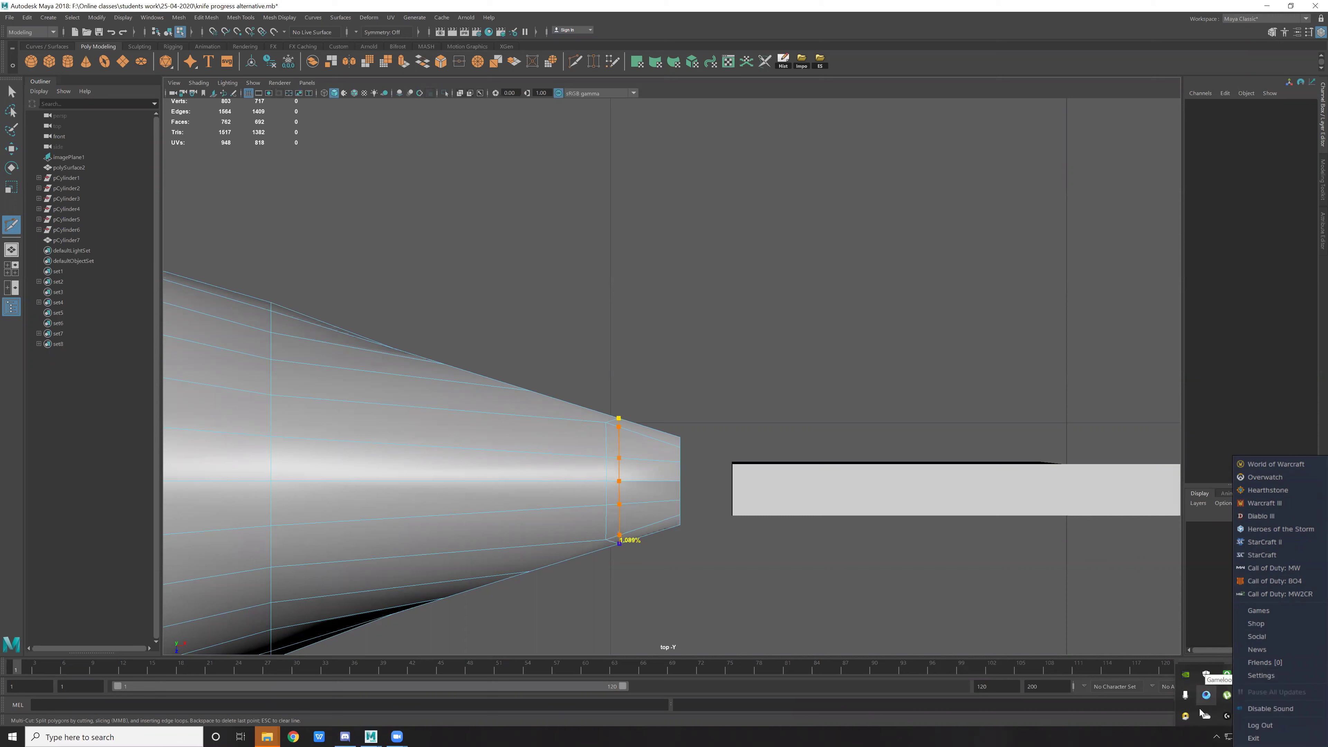
{"action": "left_click", "coordinate": [1204, 695]}
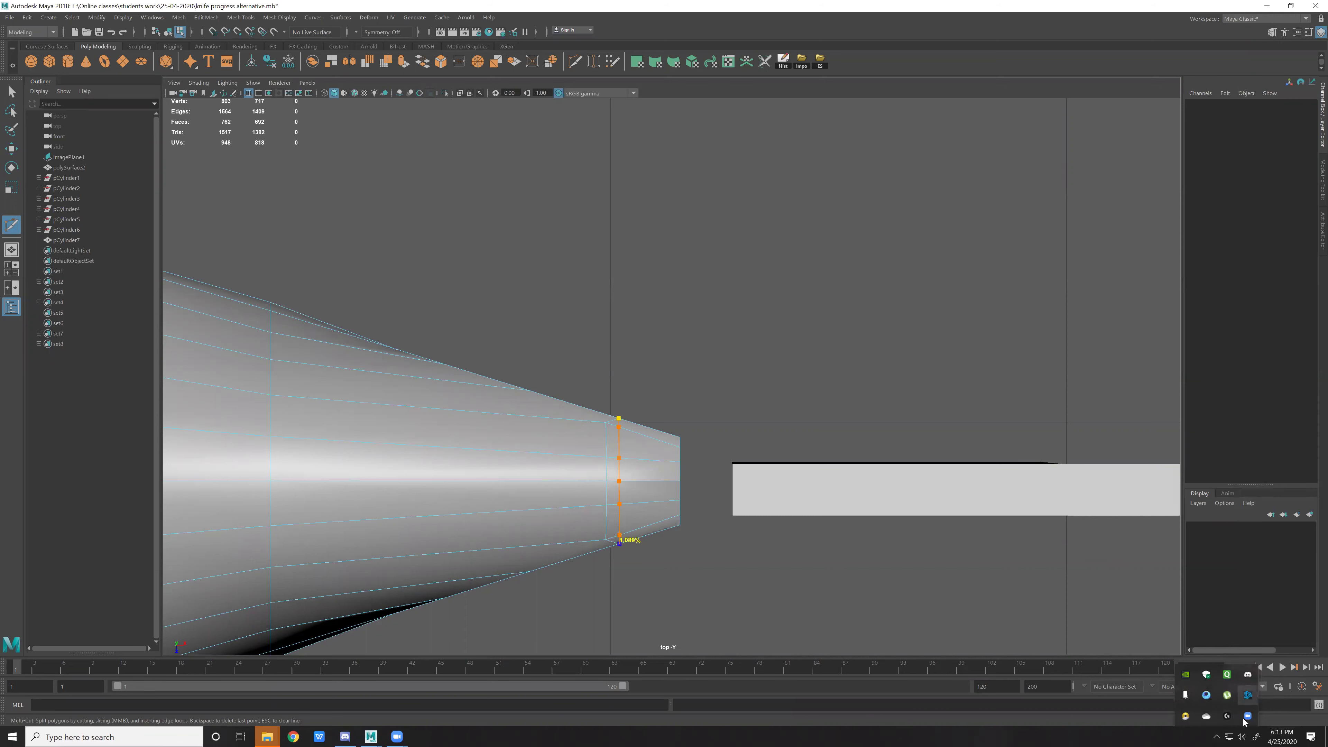
{"action": "right_click", "coordinate": [1230, 696]}
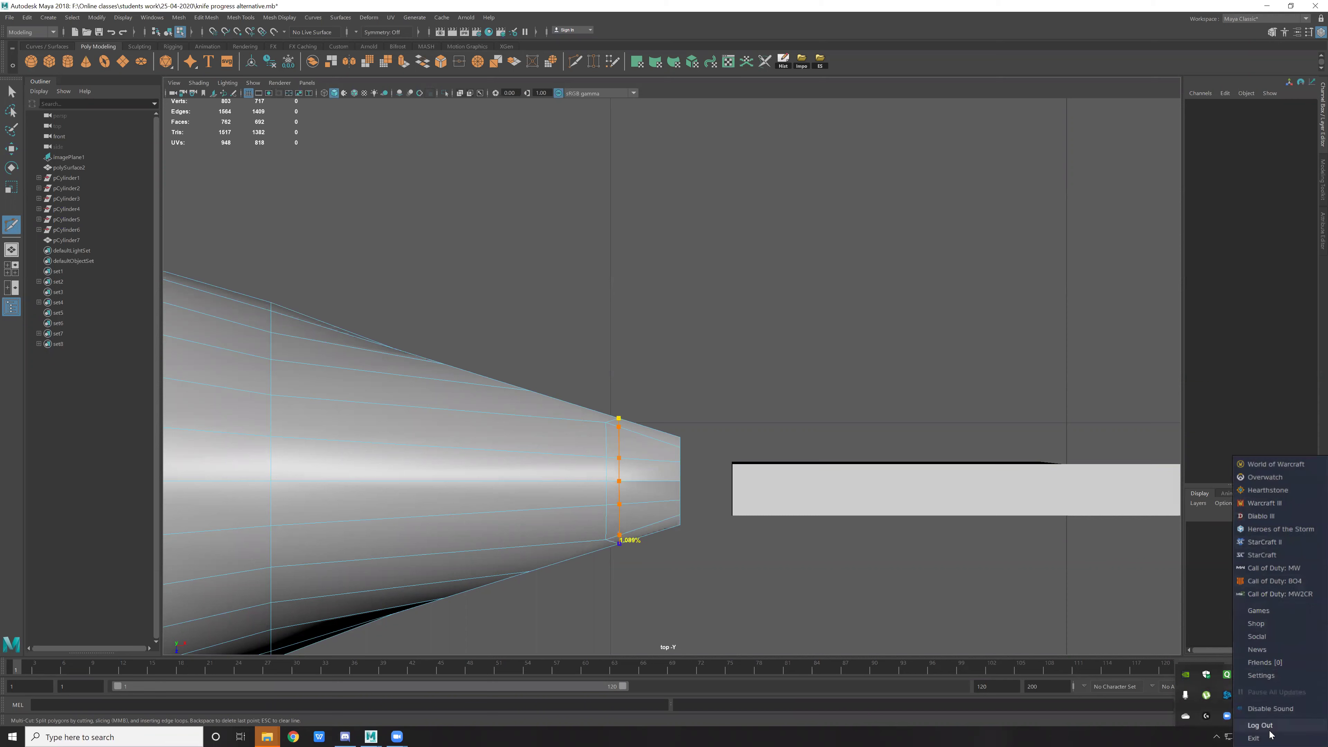
{"action": "left_click", "coordinate": [1226, 696]}
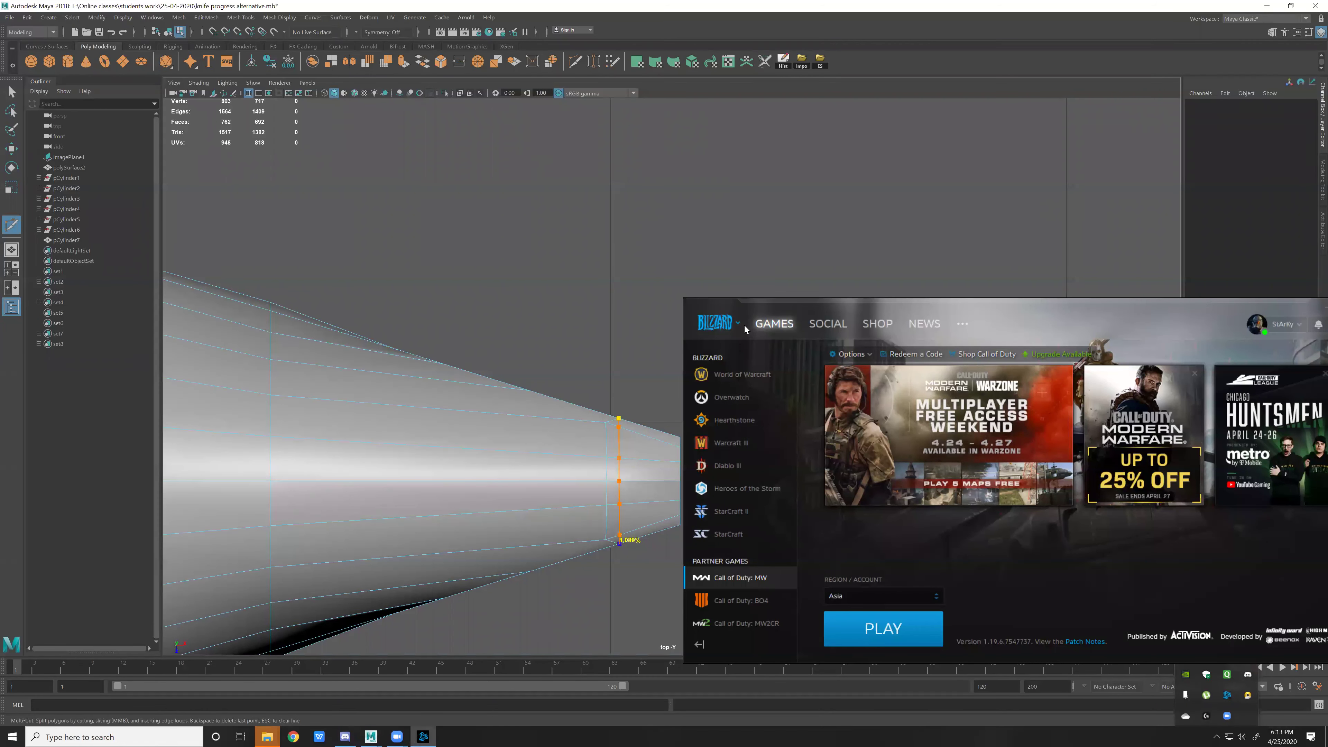
{"action": "left_click", "coordinate": [743, 326]}
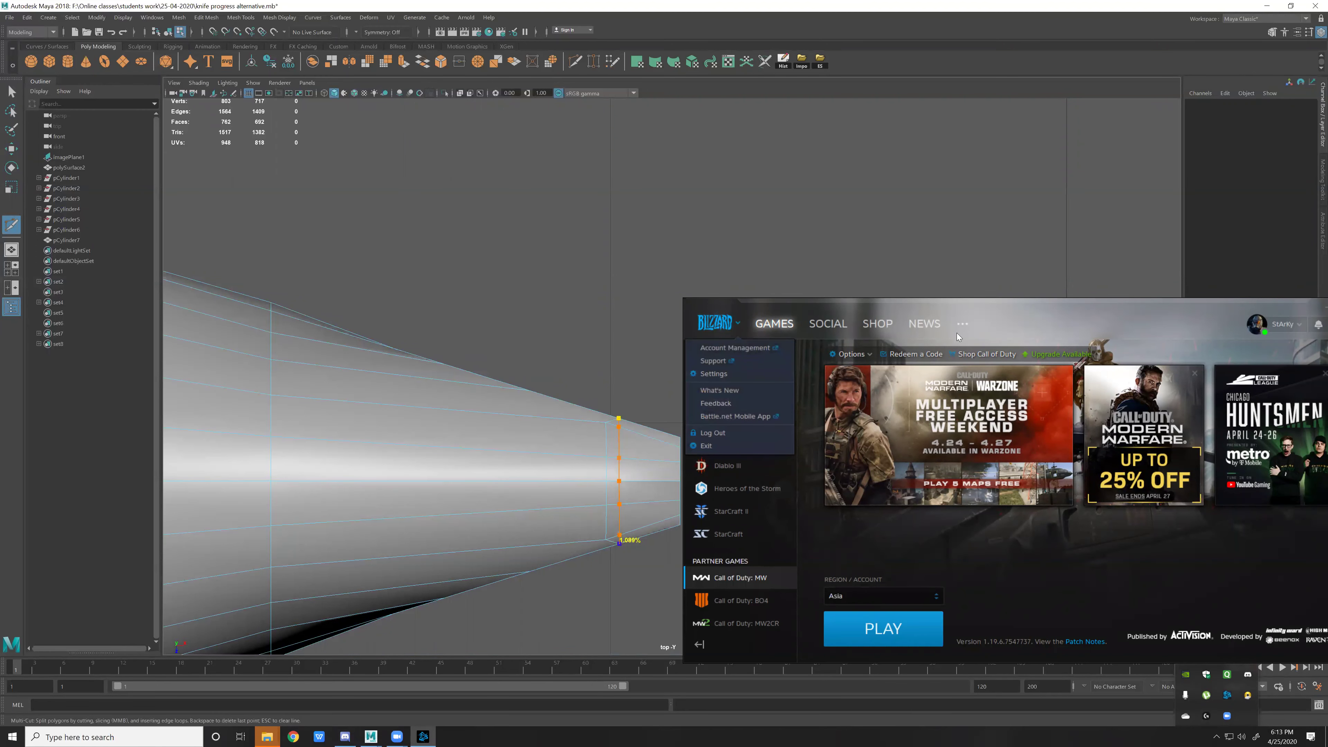
{"action": "left_click", "coordinate": [967, 321]}
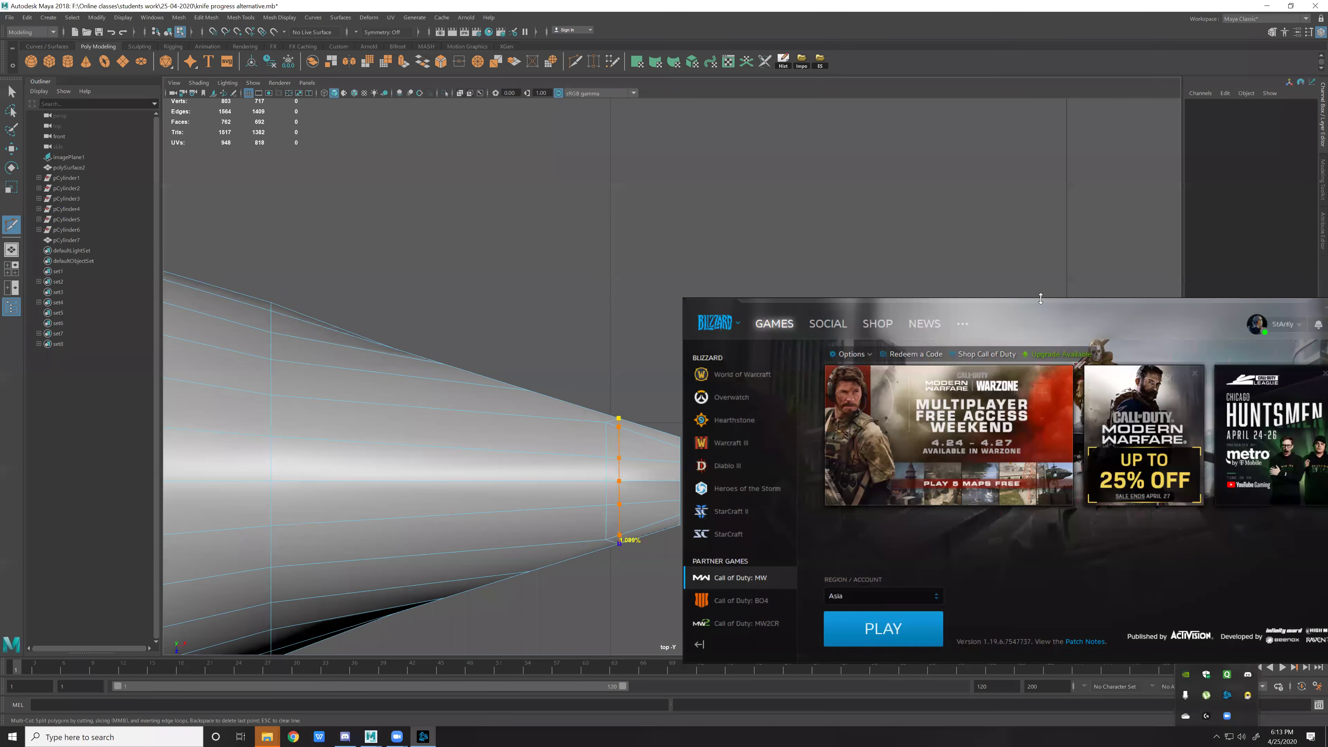
{"action": "left_click_drag", "start_coordinate": [1041, 298], "coordinate": [1069, 352]}
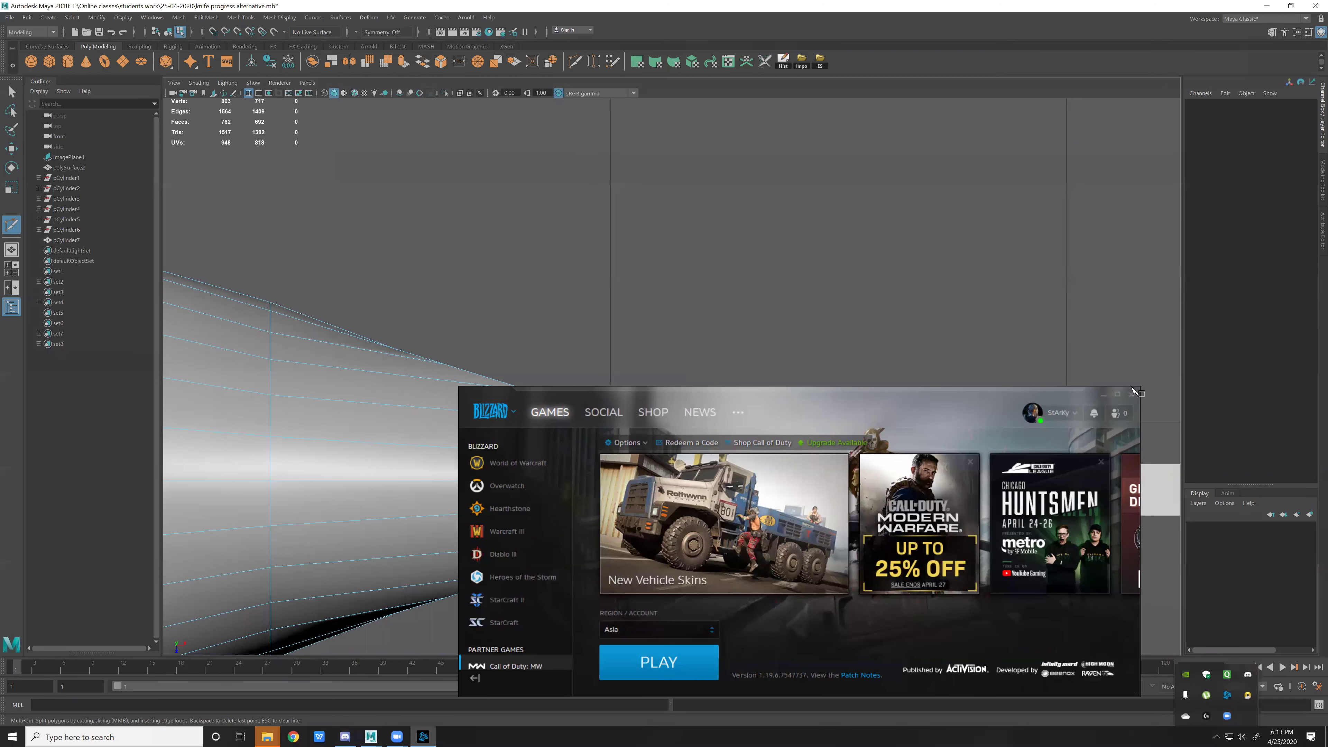
{"action": "left_click", "coordinate": [1133, 392]}
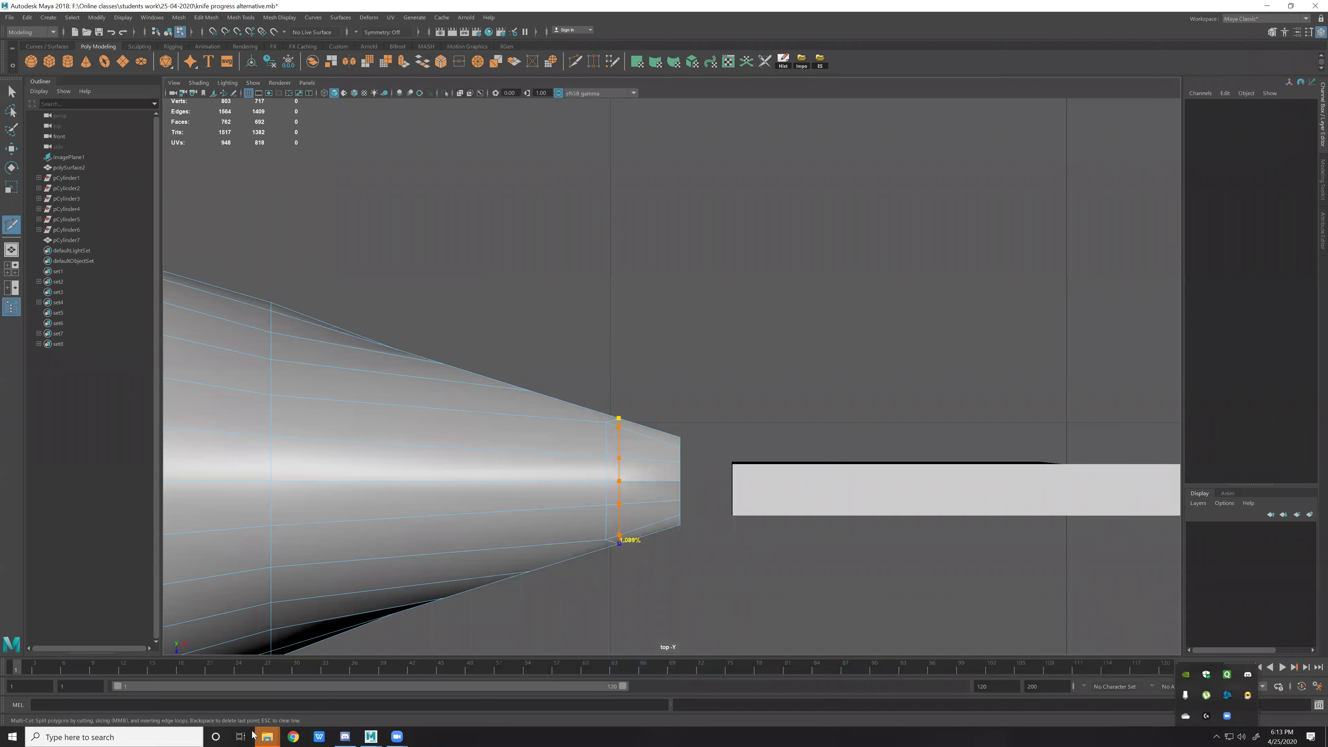
{"action": "mouse_move", "coordinate": [267, 737]}
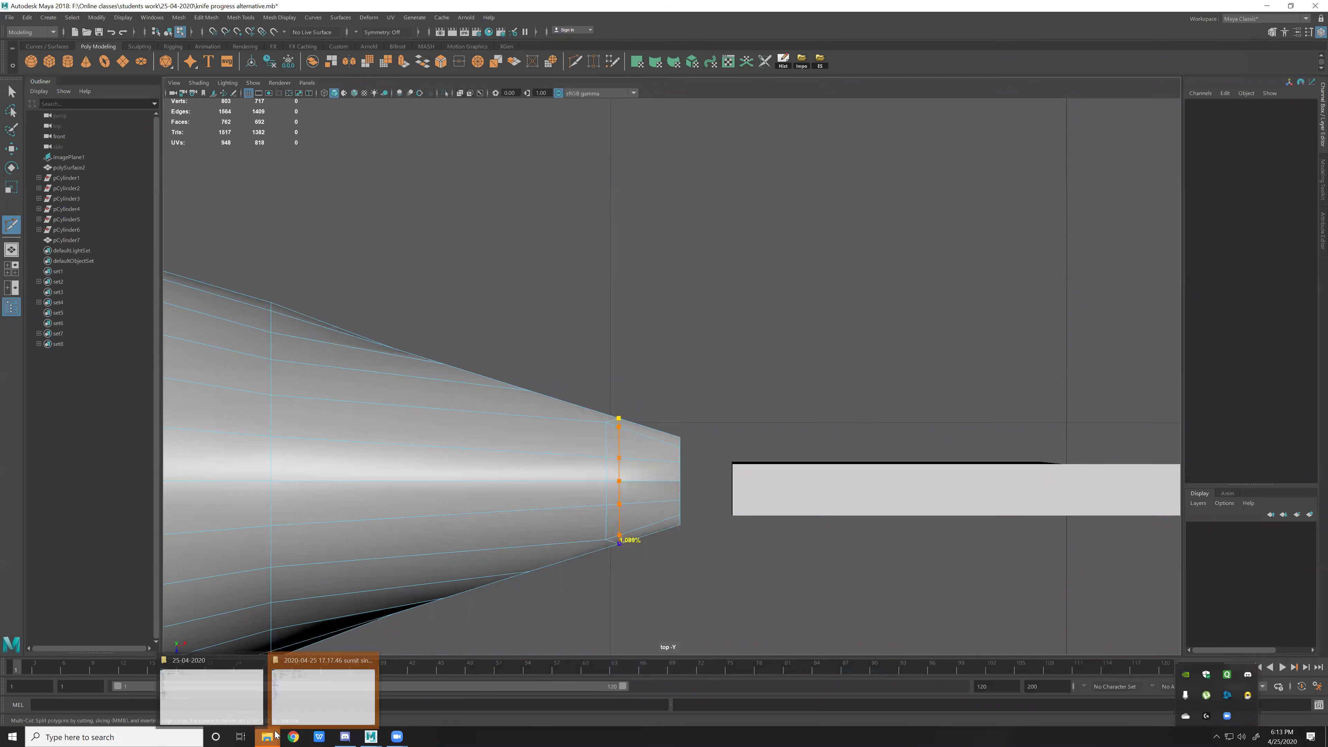
Close the spare Explorer window and clear all Action Center notifications.
{"action": "left_click", "coordinate": [370, 660]}
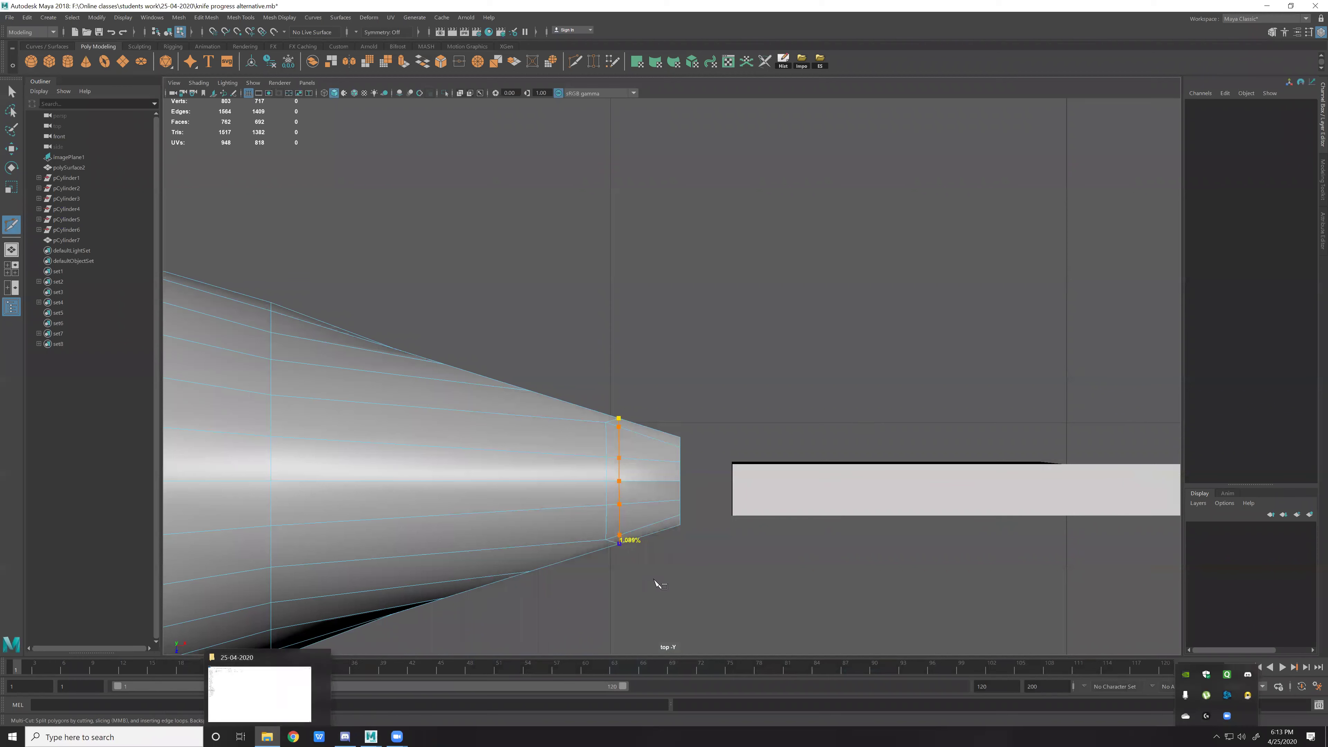
{"action": "key", "text": "super"}
{"action": "key", "text": "super"}
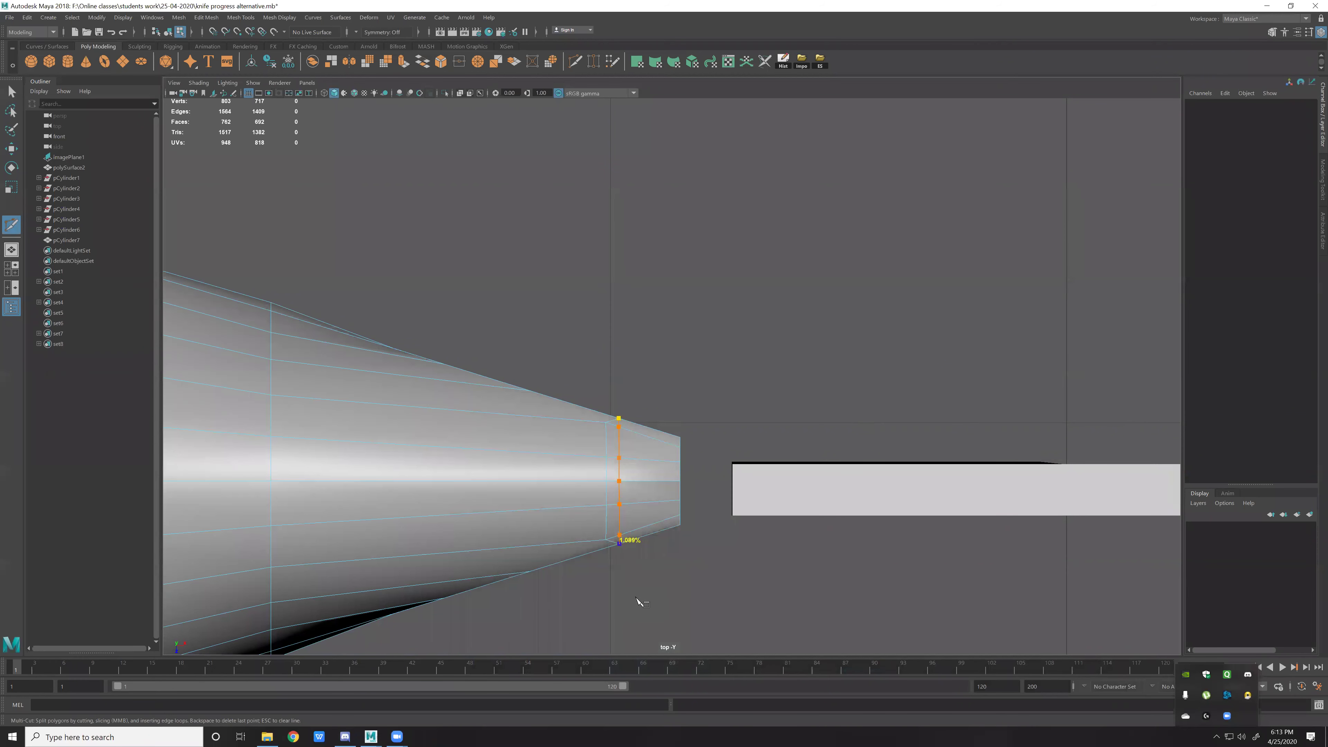
{"action": "left_click", "coordinate": [1216, 737]}
{"action": "left_click", "coordinate": [1310, 737]}
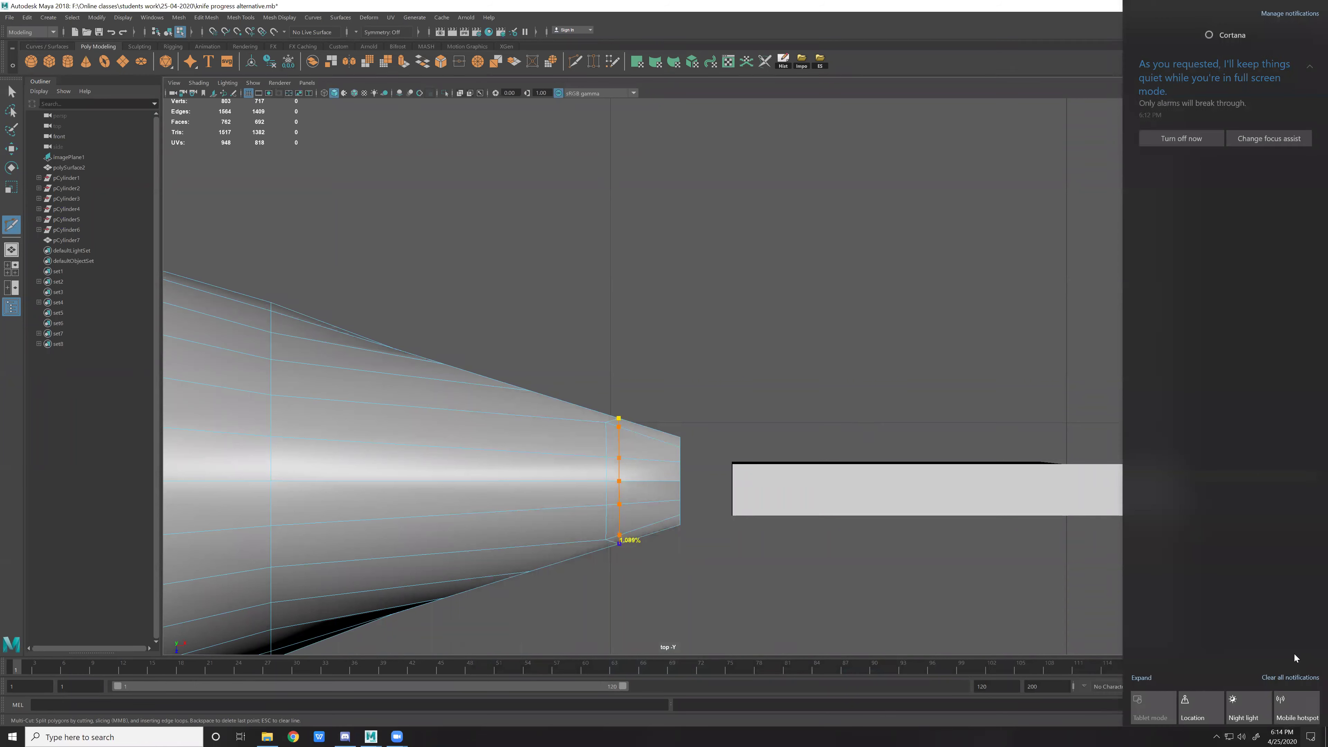
{"action": "left_click", "coordinate": [1293, 679]}
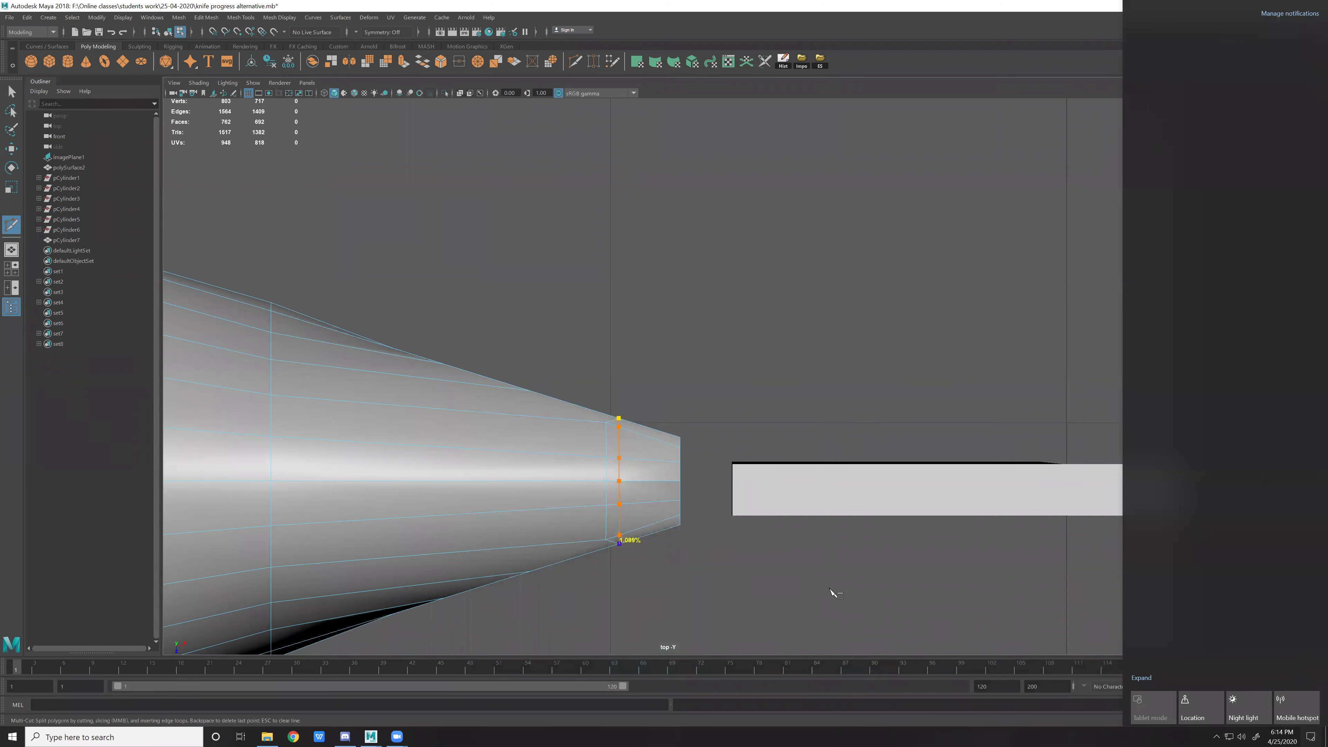
{"action": "left_click", "coordinate": [1311, 737]}
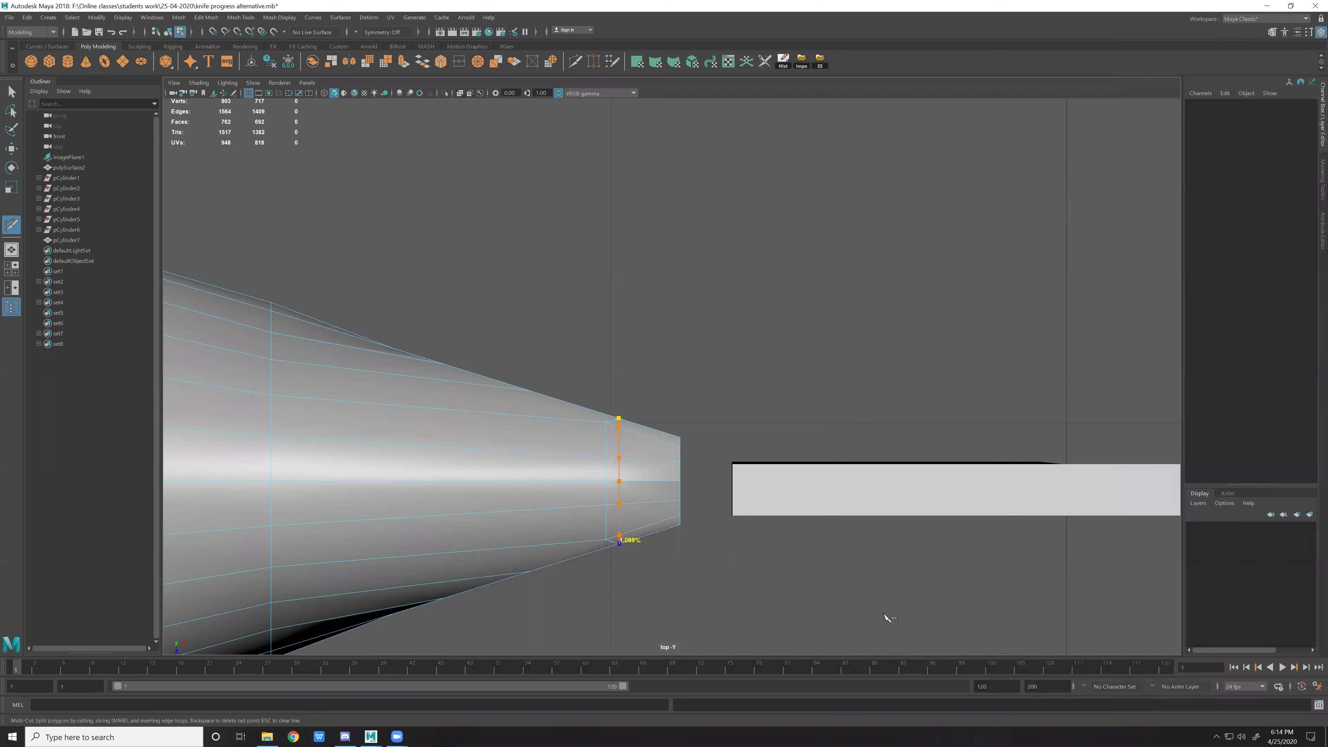
End the µTorrent process in Task Manager.
{"action": "key", "text": "ctrl+shift+Escape"}
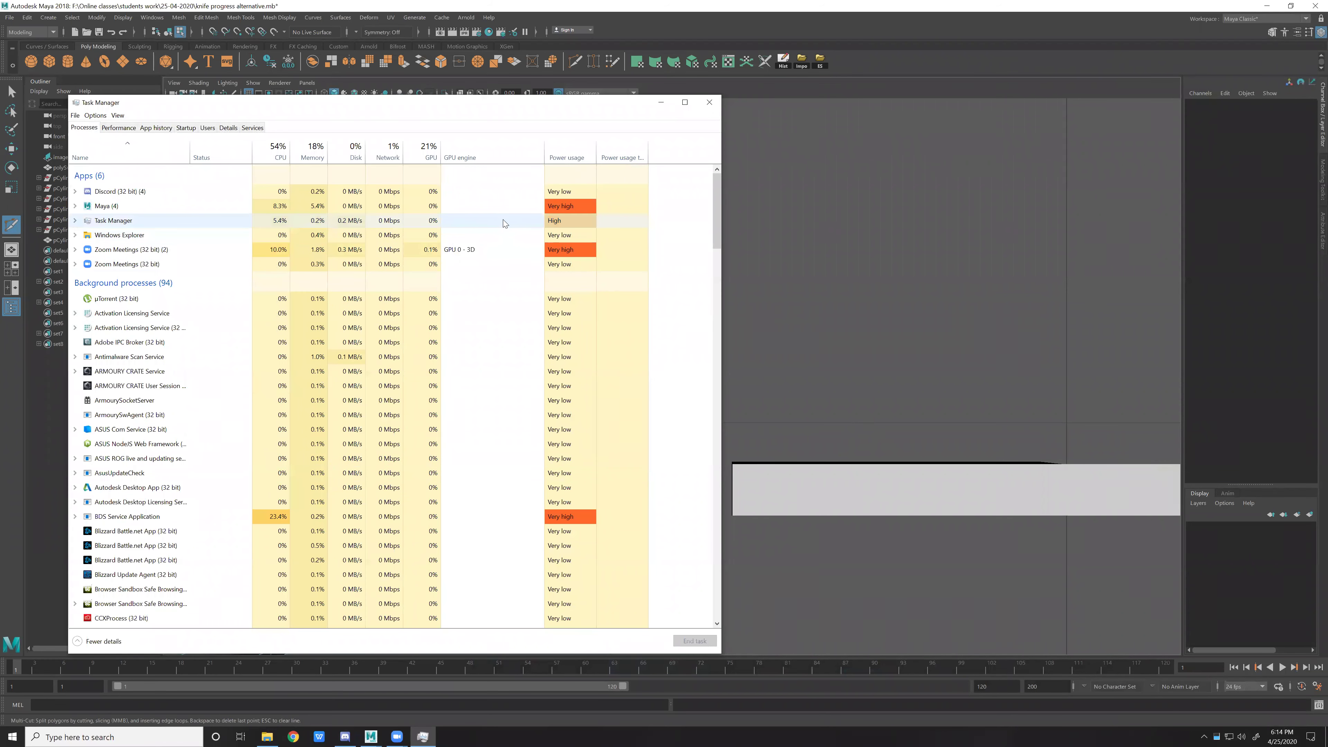
{"action": "left_click", "coordinate": [514, 207]}
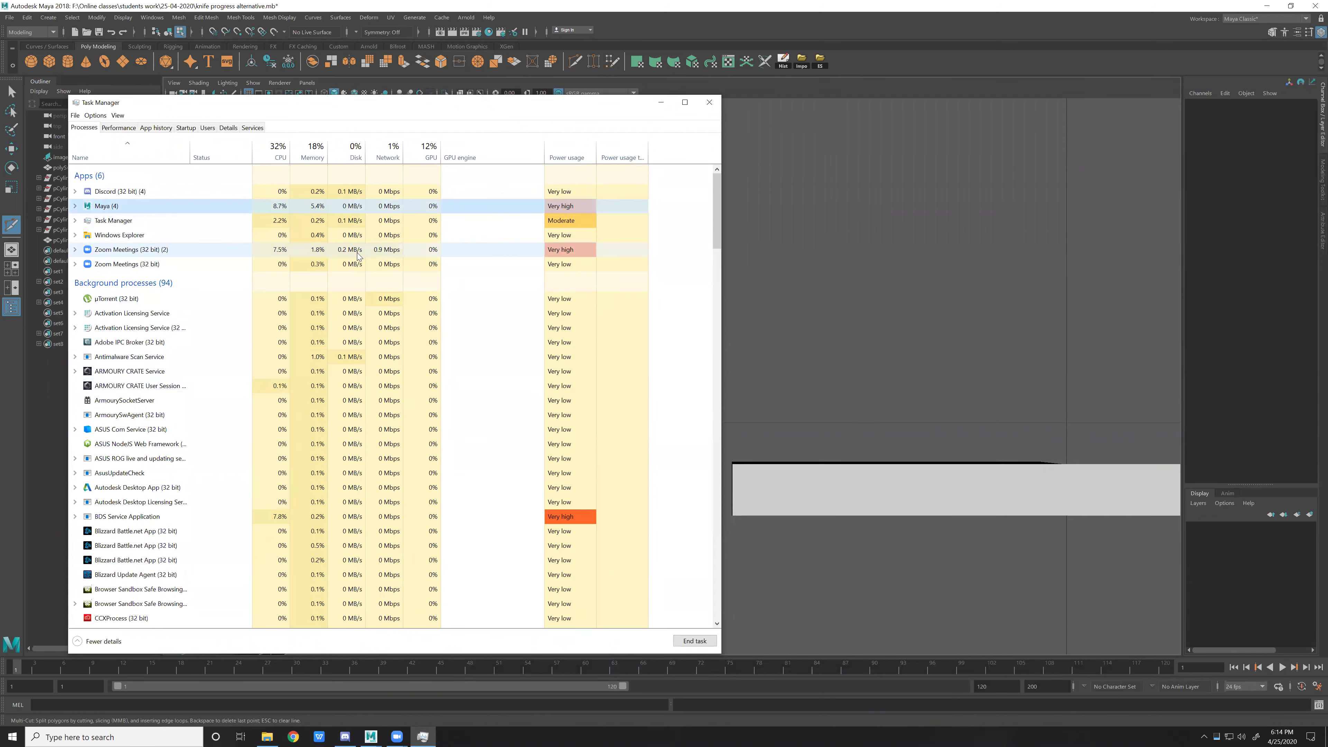
{"action": "left_click", "coordinate": [569, 250]}
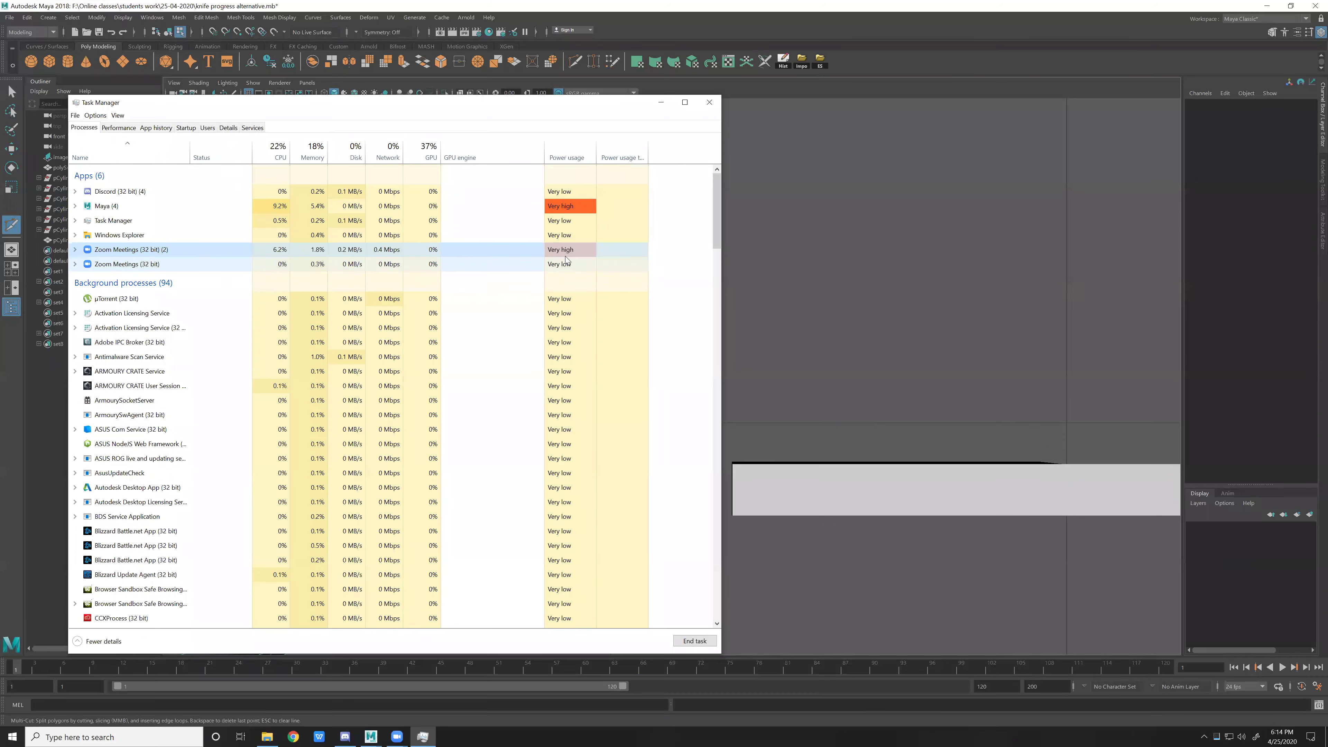
{"action": "left_click", "coordinate": [211, 263]}
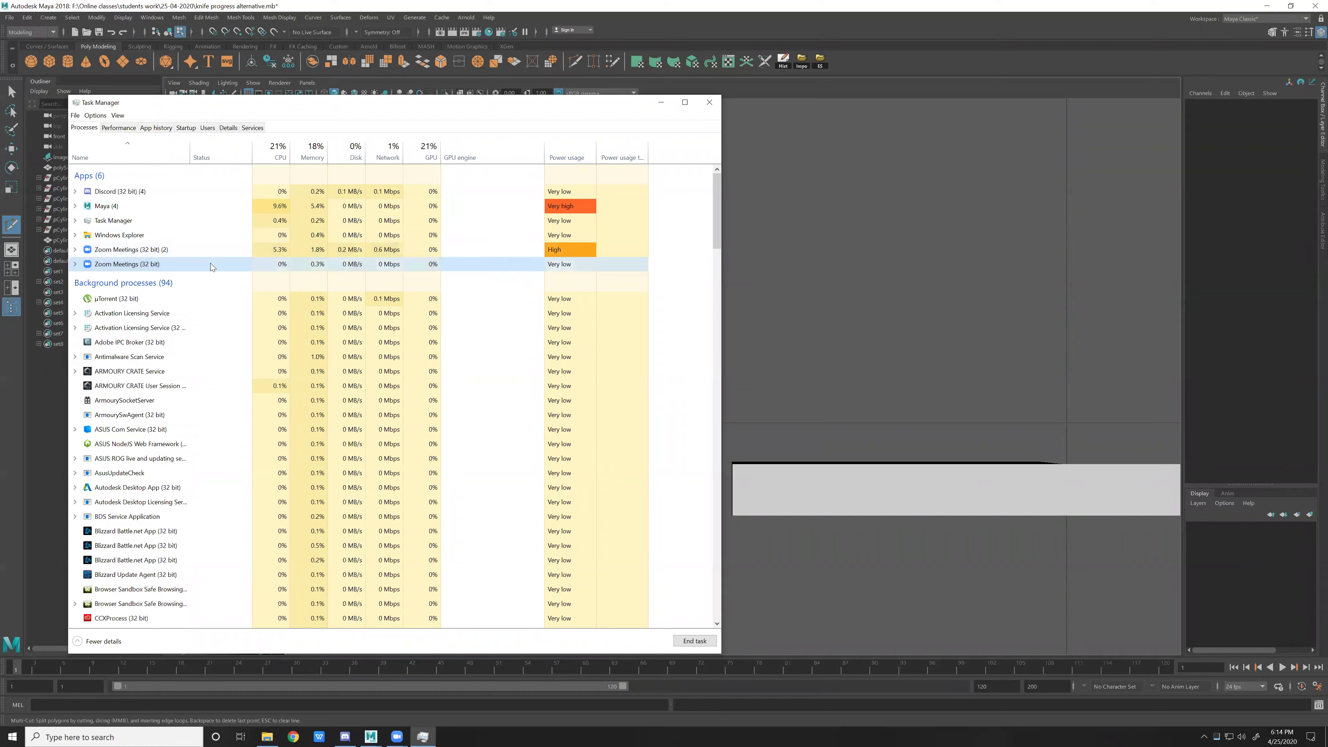
{"action": "right_click", "coordinate": [574, 303]}
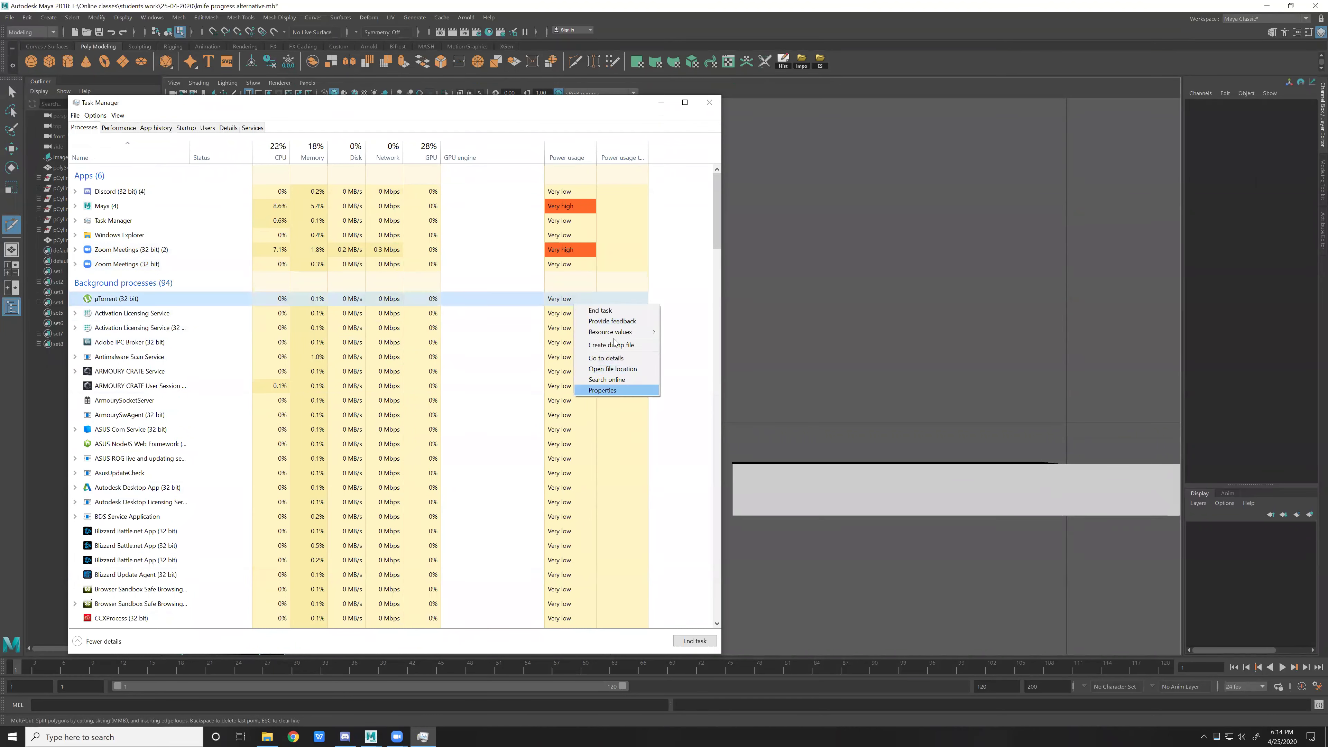
{"action": "left_click", "coordinate": [600, 310]}
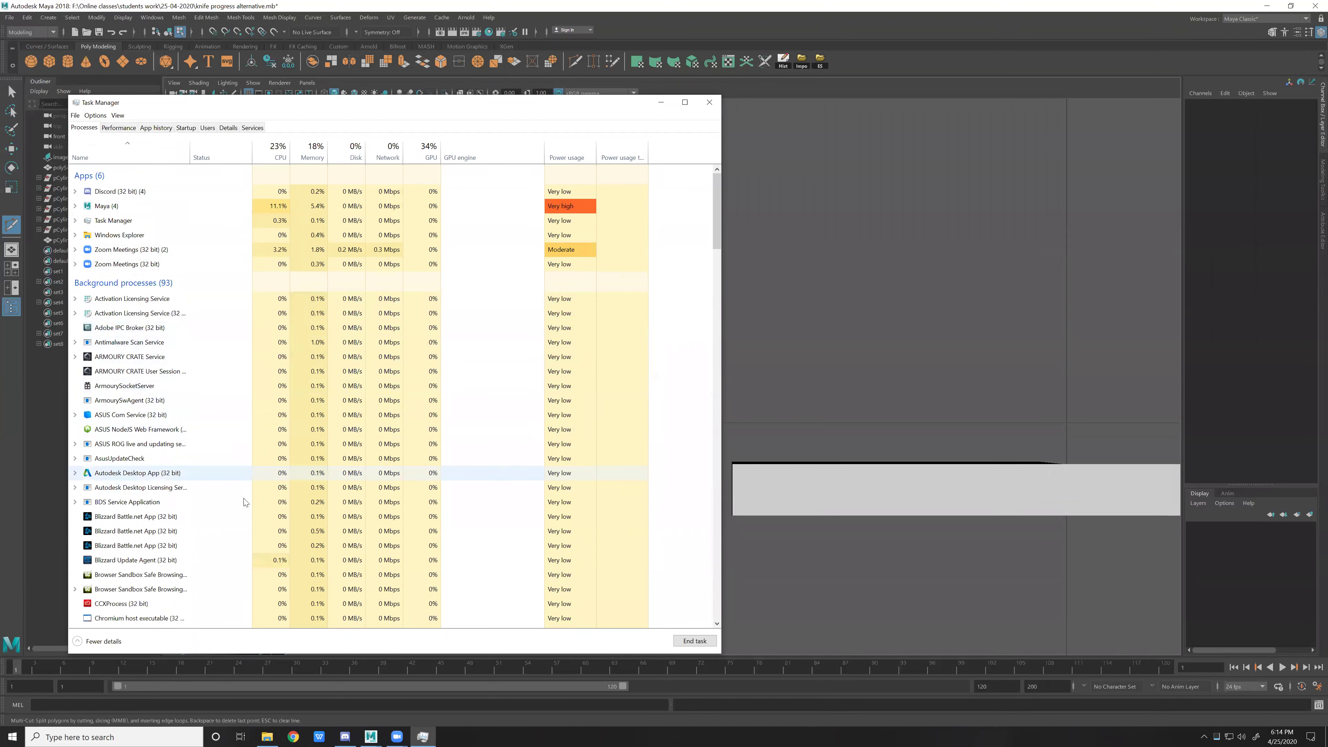
End the ARMOURY CRATE User Session, Blizzard Battle.net and Blizzard Update Agent processes.
{"action": "scroll", "coordinate": [244, 502], "scroll_direction": "down", "scroll_amount": 2}
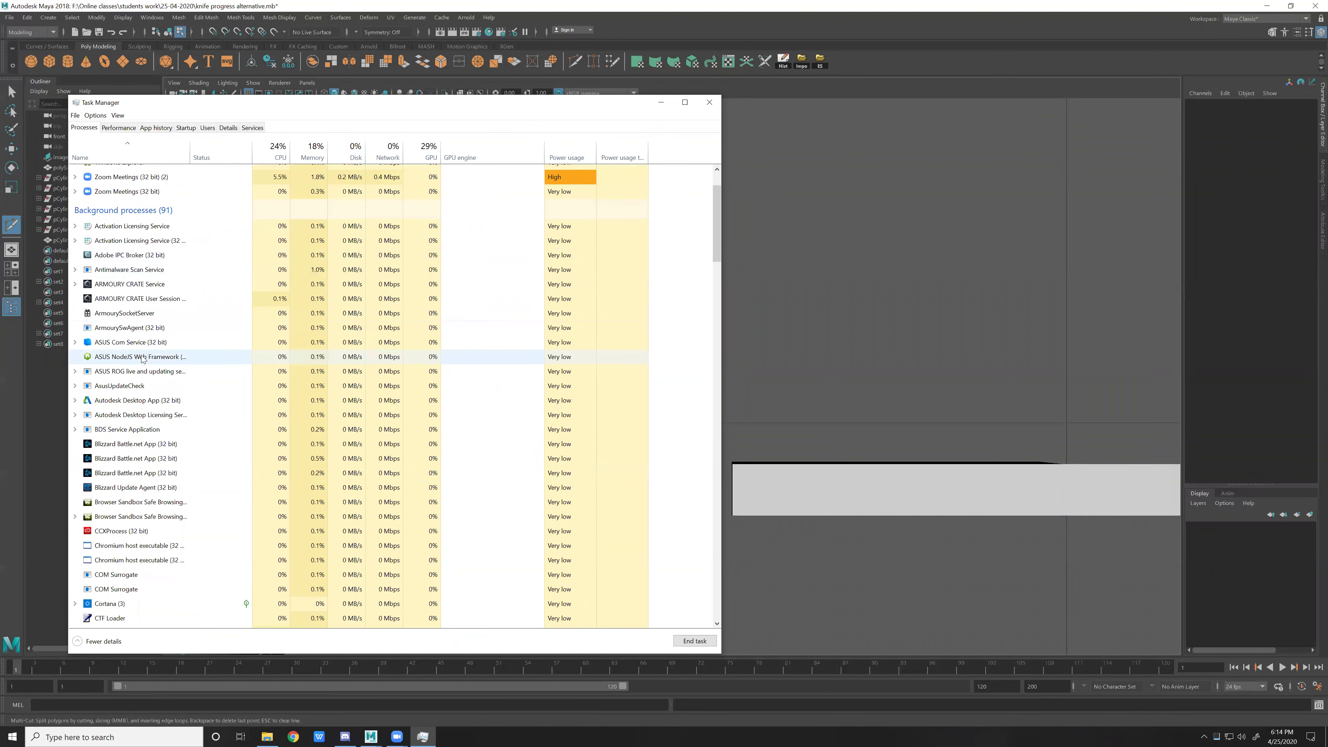
{"action": "scroll", "coordinate": [142, 359], "scroll_direction": "down", "scroll_amount": 1}
{"action": "right_click", "coordinate": [177, 256]}
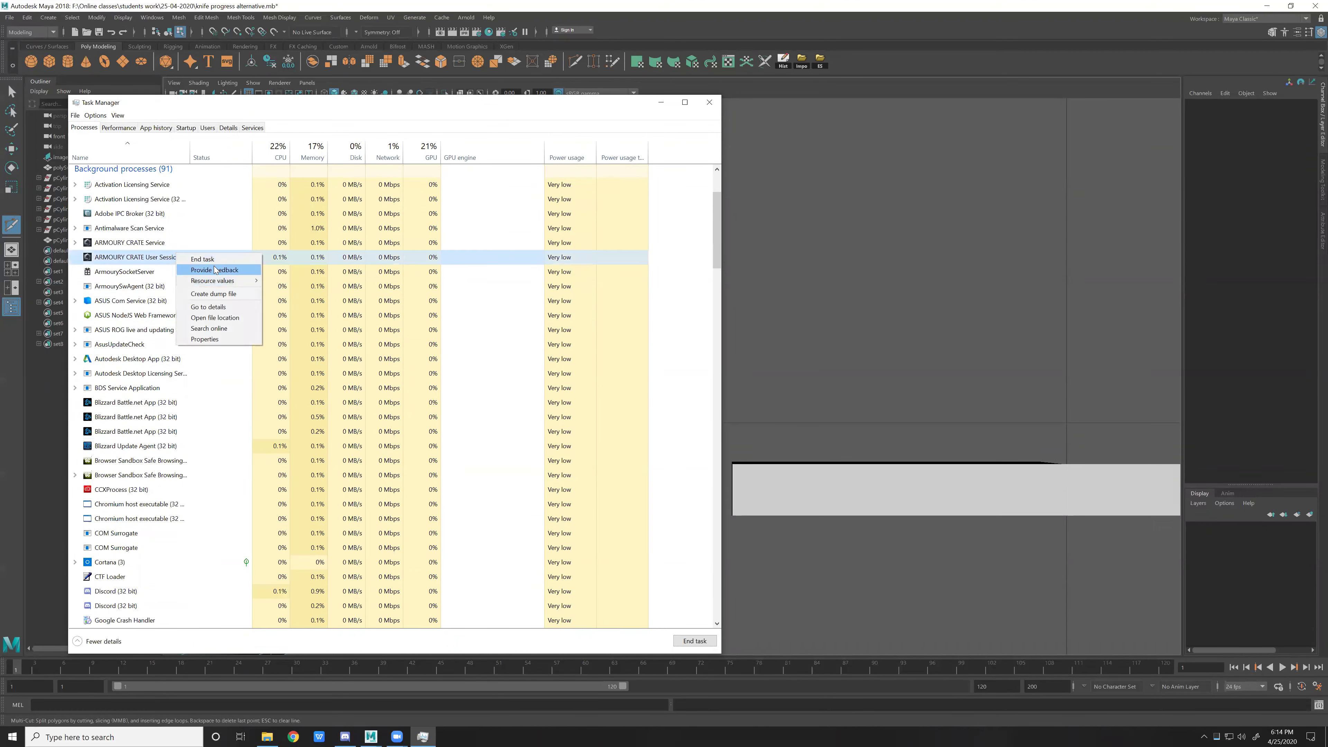
{"action": "left_click", "coordinate": [202, 259]}
{"action": "scroll", "coordinate": [215, 361], "scroll_direction": "down", "scroll_amount": 1}
{"action": "right_click", "coordinate": [215, 364]}
{"action": "left_click", "coordinate": [254, 371]}
{"action": "right_click", "coordinate": [181, 362]}
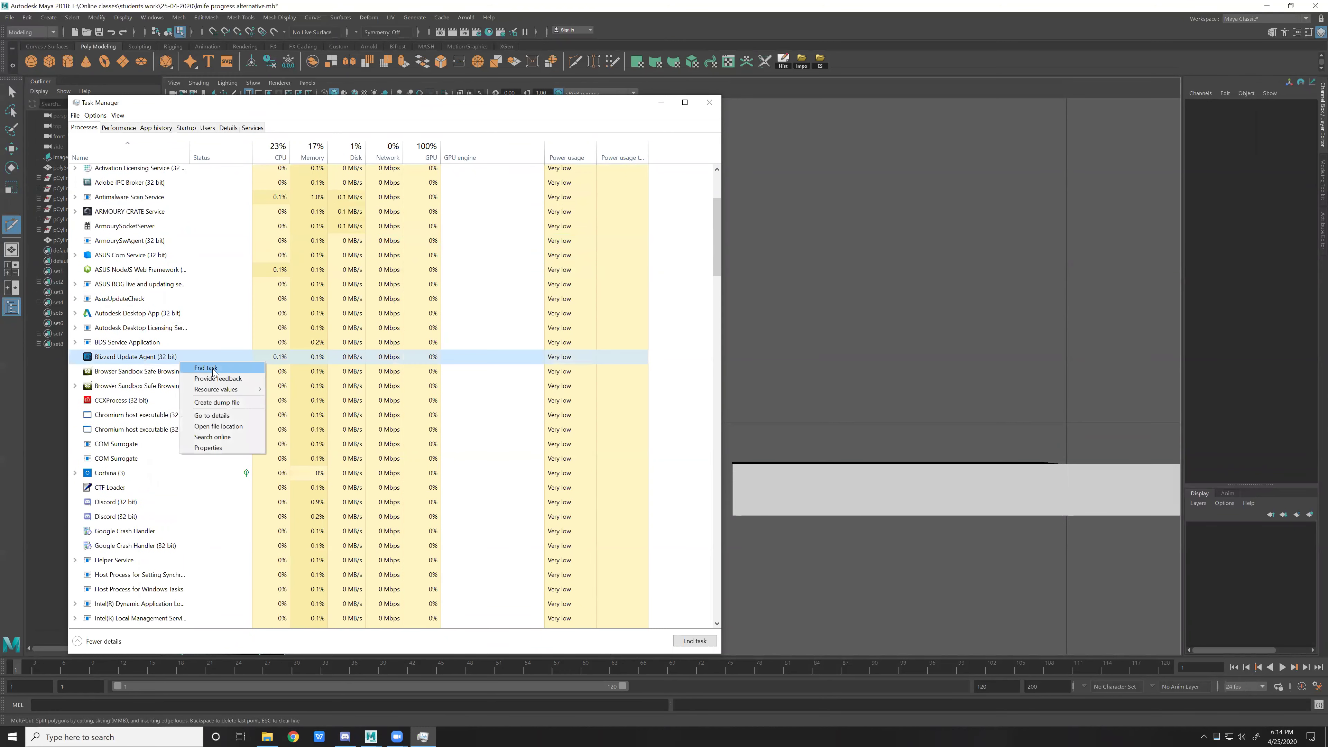
{"action": "left_click", "coordinate": [213, 369]}
Expand the Maya entry, view its main process details, and close Task Manager.
{"action": "scroll", "coordinate": [361, 564], "scroll_direction": "down", "scroll_amount": 1}
{"action": "scroll", "coordinate": [360, 560], "scroll_direction": "up", "scroll_amount": 1}
{"action": "scroll", "coordinate": [353, 544], "scroll_direction": "up", "scroll_amount": 2}
{"action": "scroll", "coordinate": [345, 528], "scroll_direction": "up", "scroll_amount": 1}
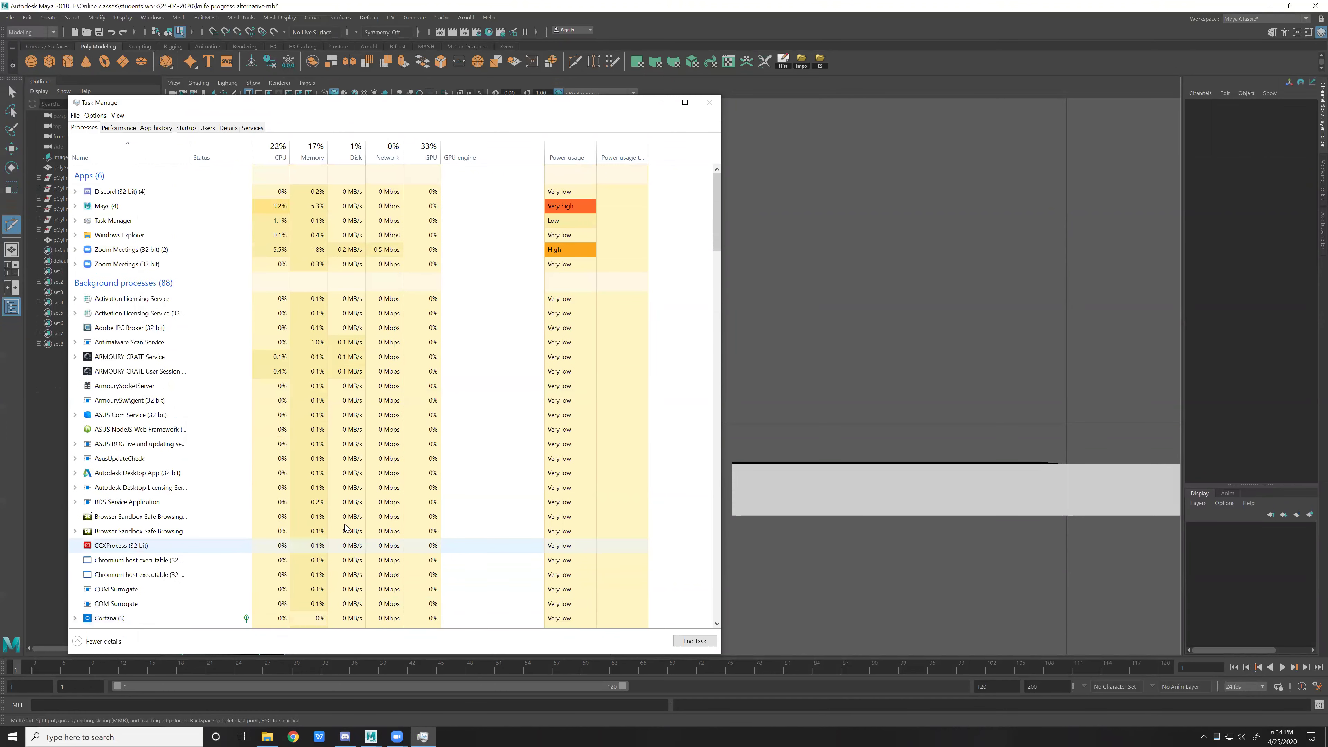
{"action": "right_click", "coordinate": [574, 205]}
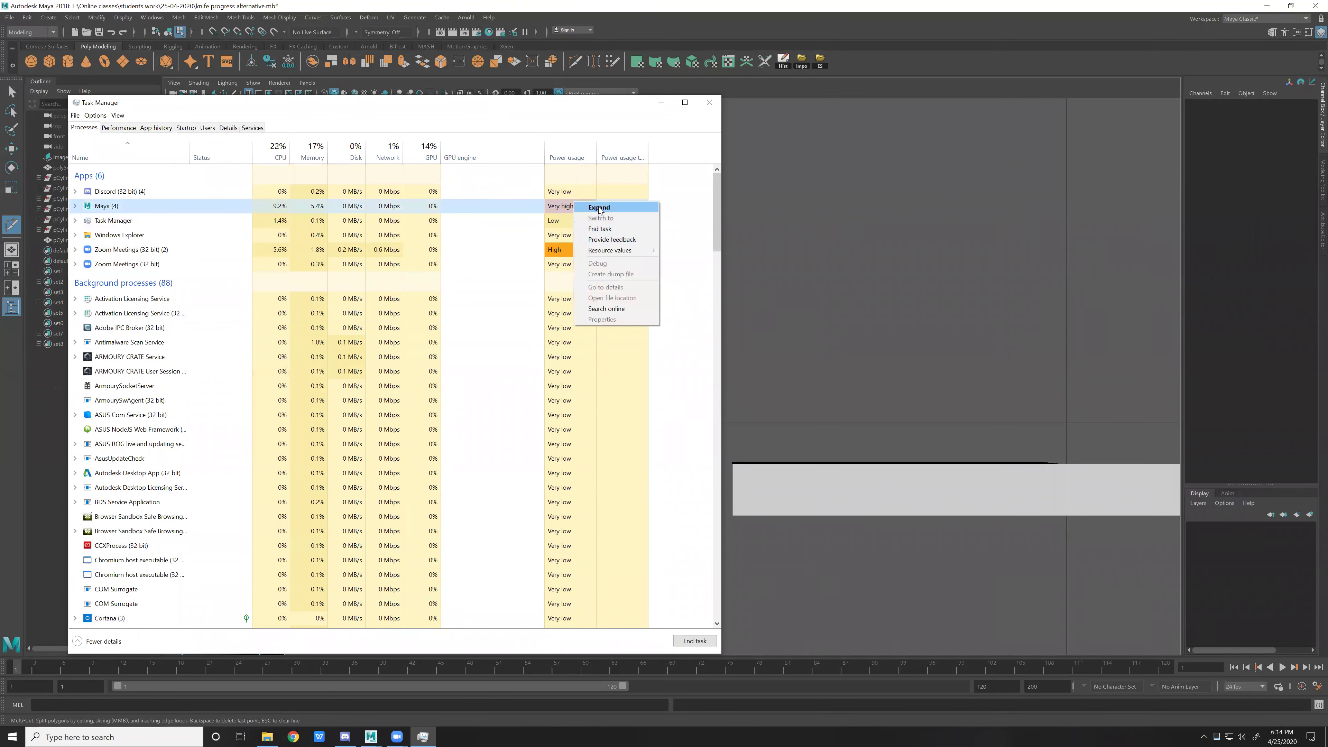
{"action": "left_click", "coordinate": [599, 208]}
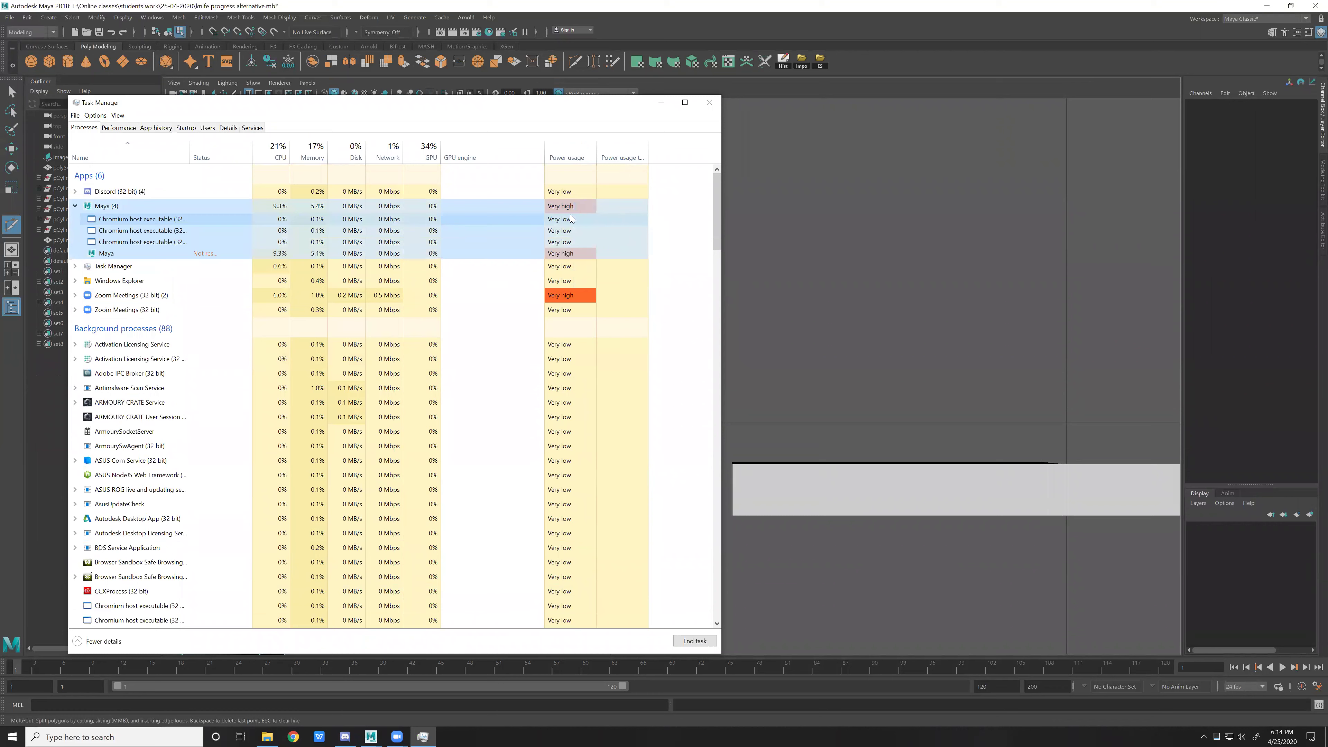
{"action": "right_click", "coordinate": [563, 254]}
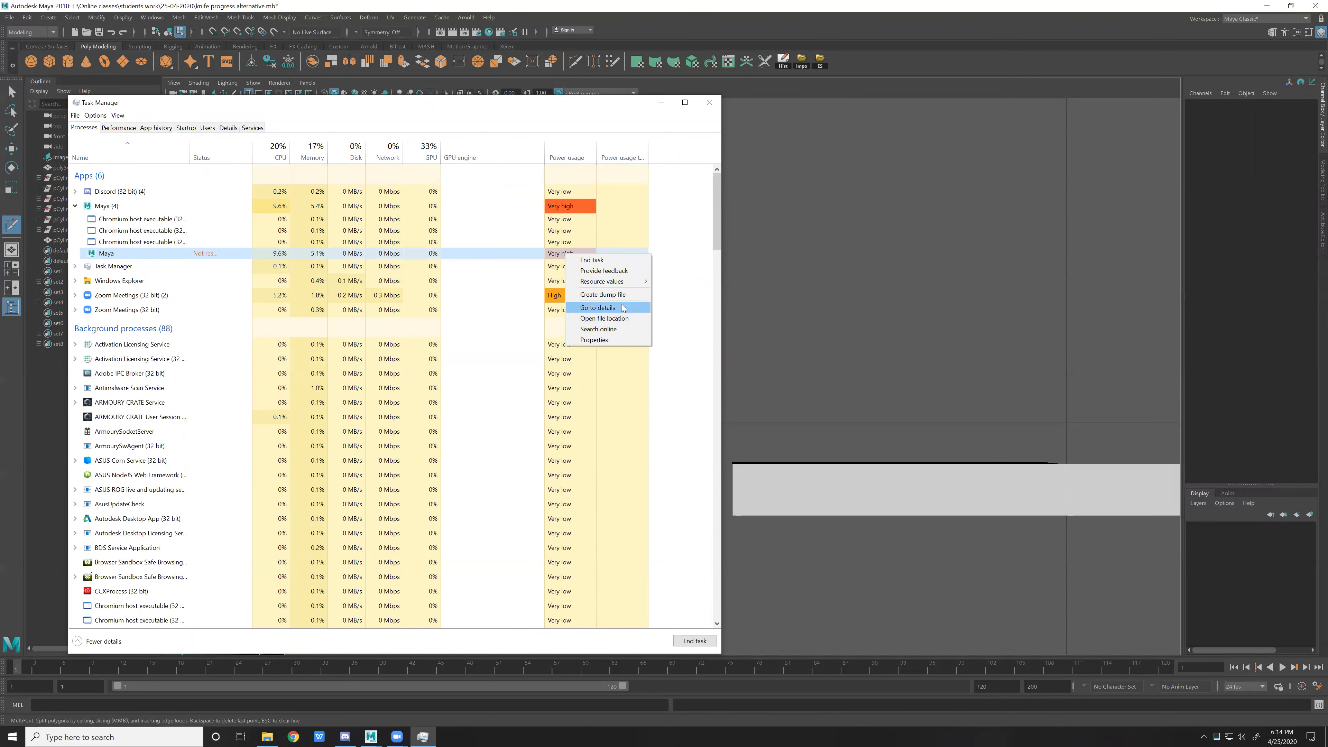
{"action": "left_click", "coordinate": [601, 260]}
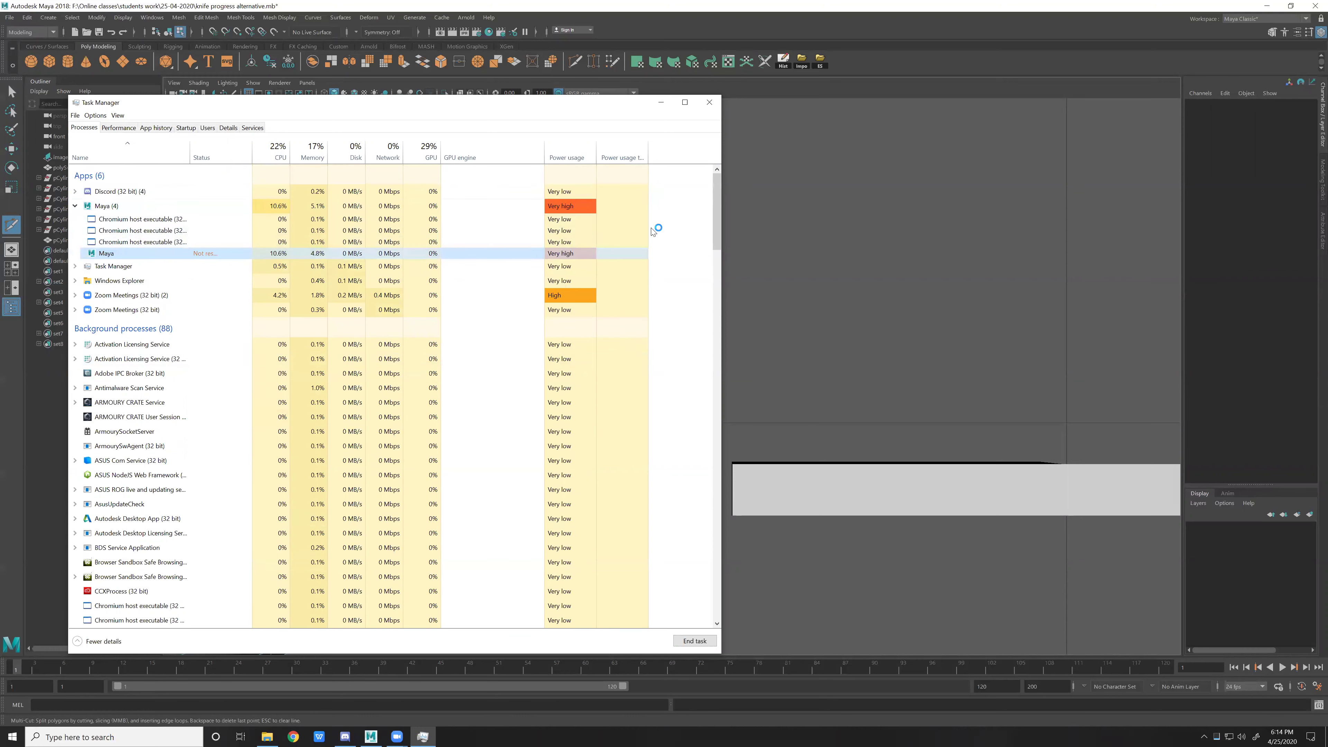
{"action": "left_click", "coordinate": [709, 102]}
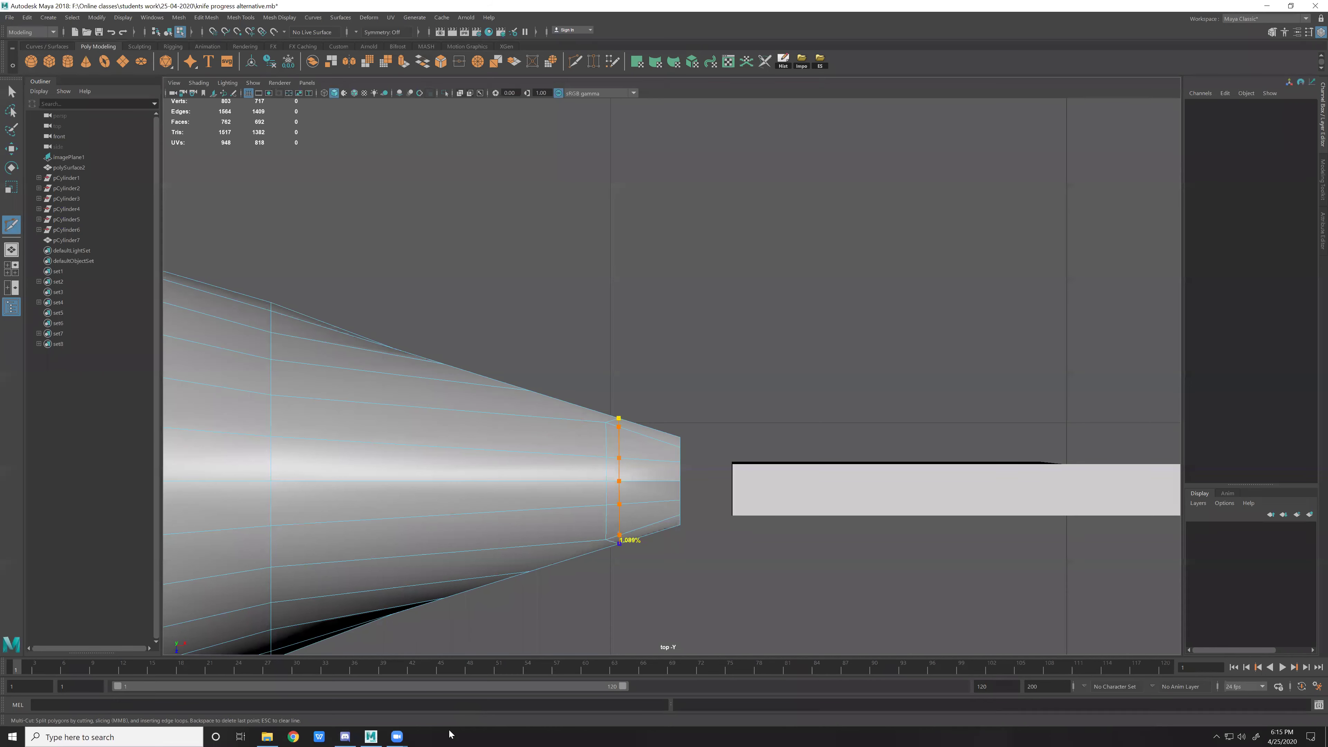
{"action": "mouse_move", "coordinate": [397, 737]}
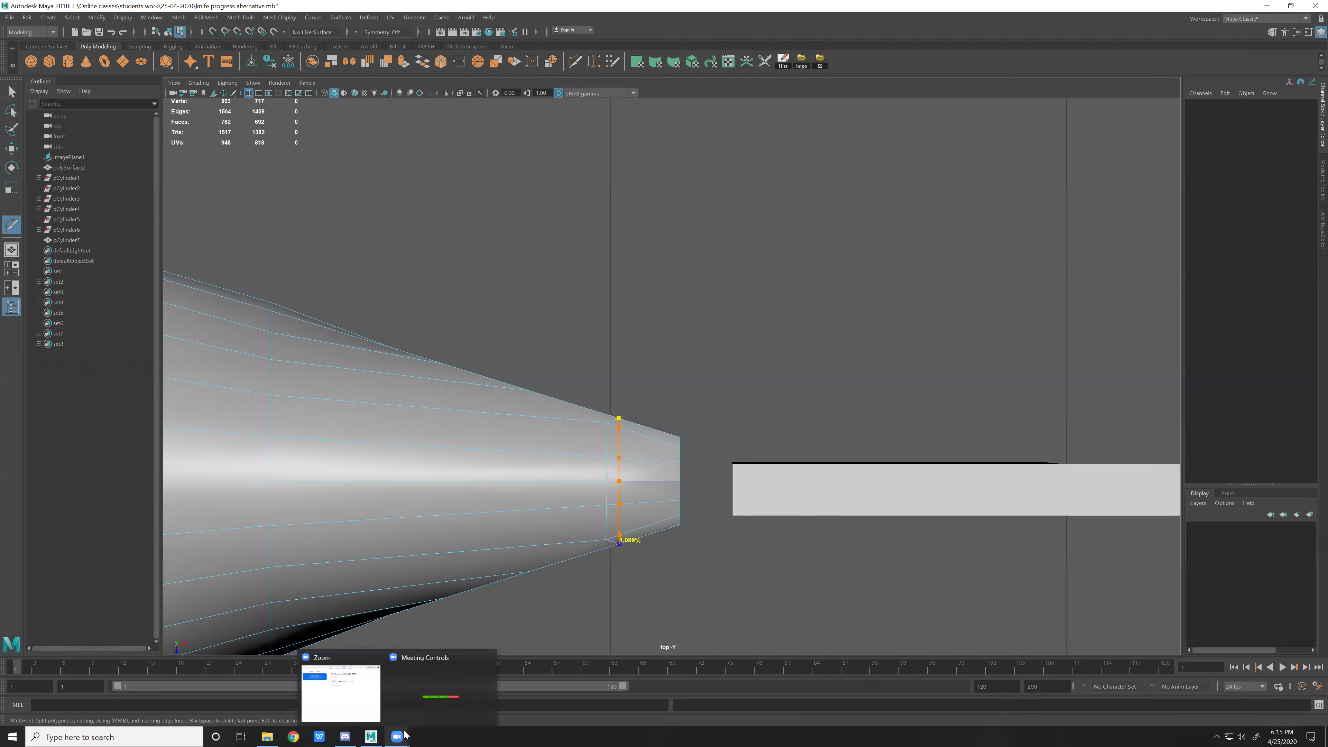
End the unresponsive Maya app in Task Manager and close it.
{"action": "key", "text": "ctrl+shift+Escape"}
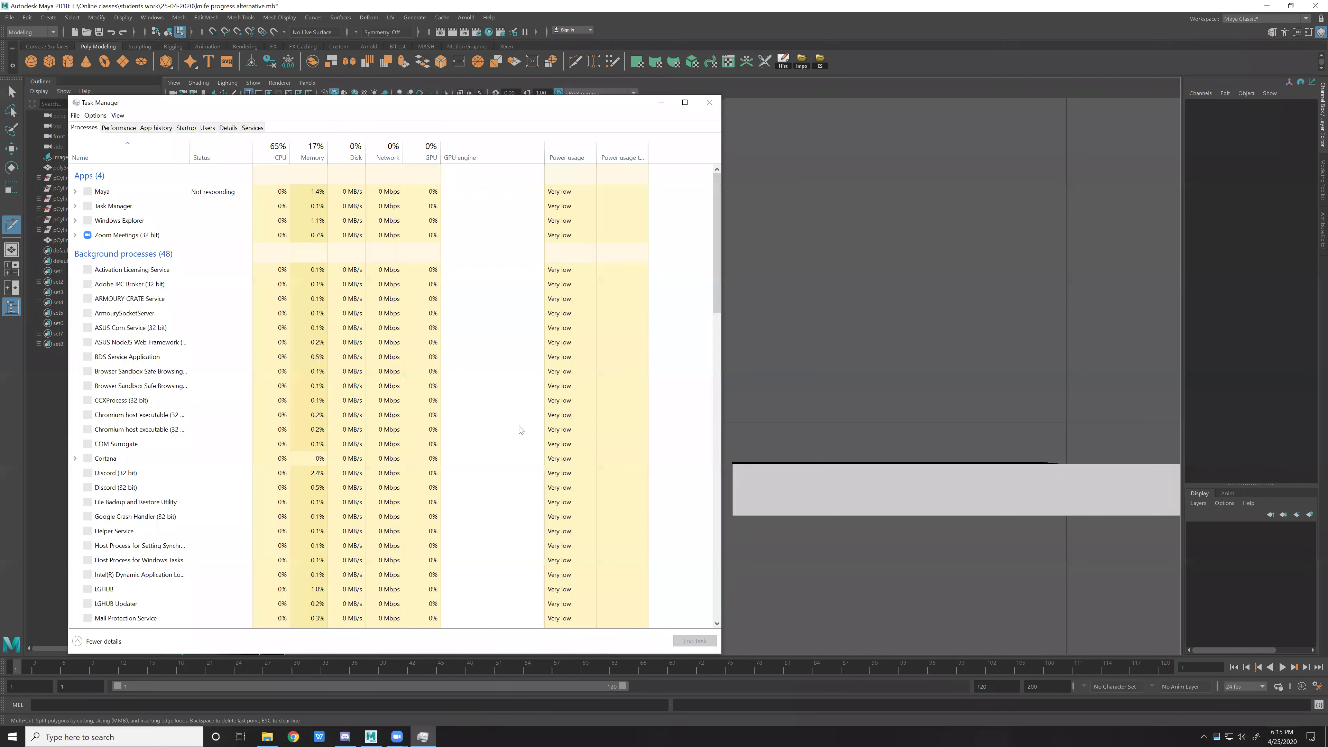
{"action": "left_click", "coordinate": [185, 207]}
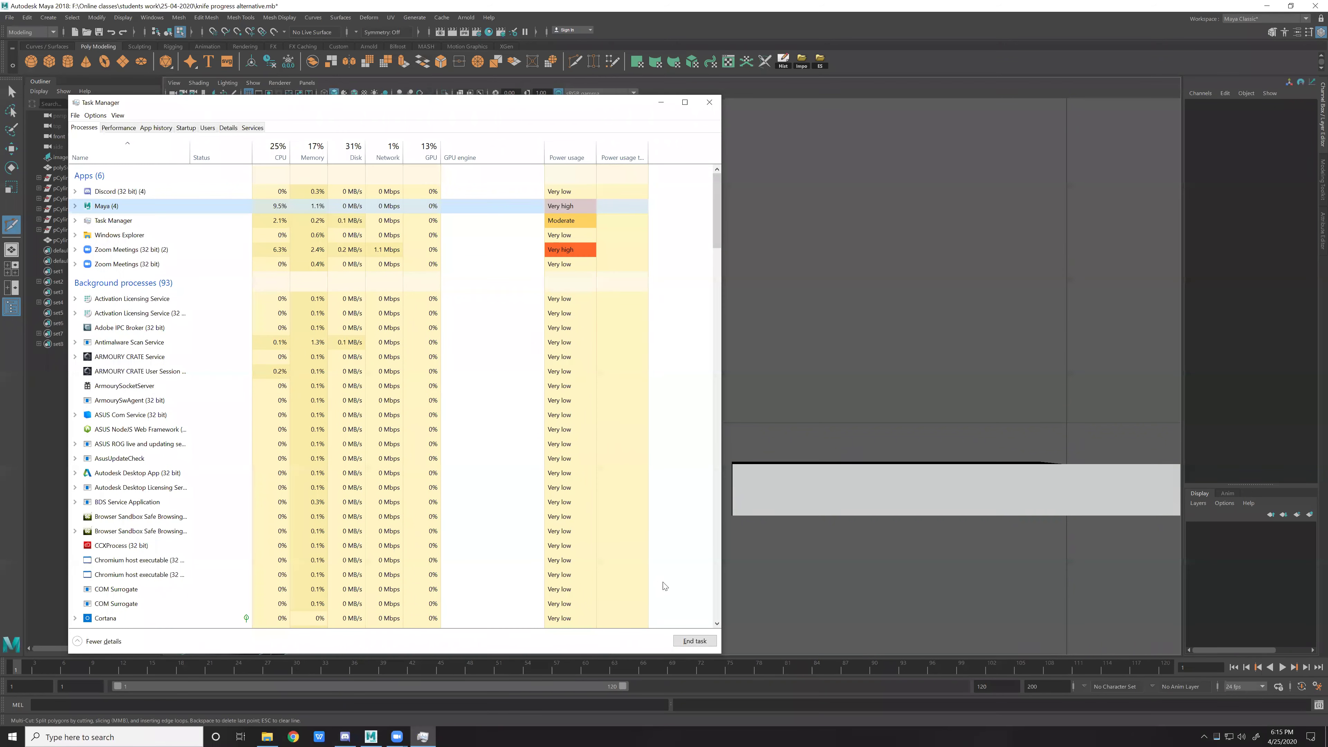
{"action": "left_click", "coordinate": [695, 641]}
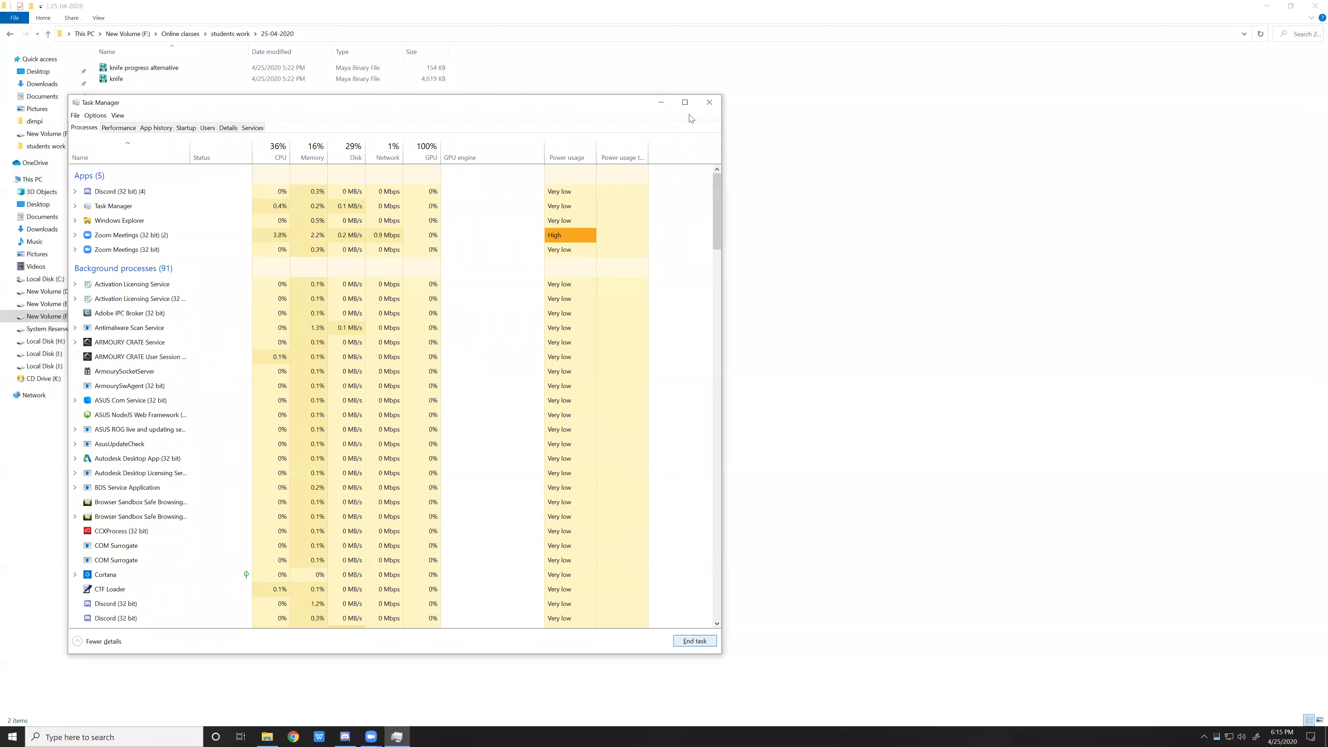
{"action": "left_click", "coordinate": [710, 102]}
{"action": "right_click", "coordinate": [678, 360]}
Launch Autodesk Maya 2018 by searching Windows for 'may'.
{"action": "left_click_drag", "start_coordinate": [874, 455], "coordinate": [1109, 555]}
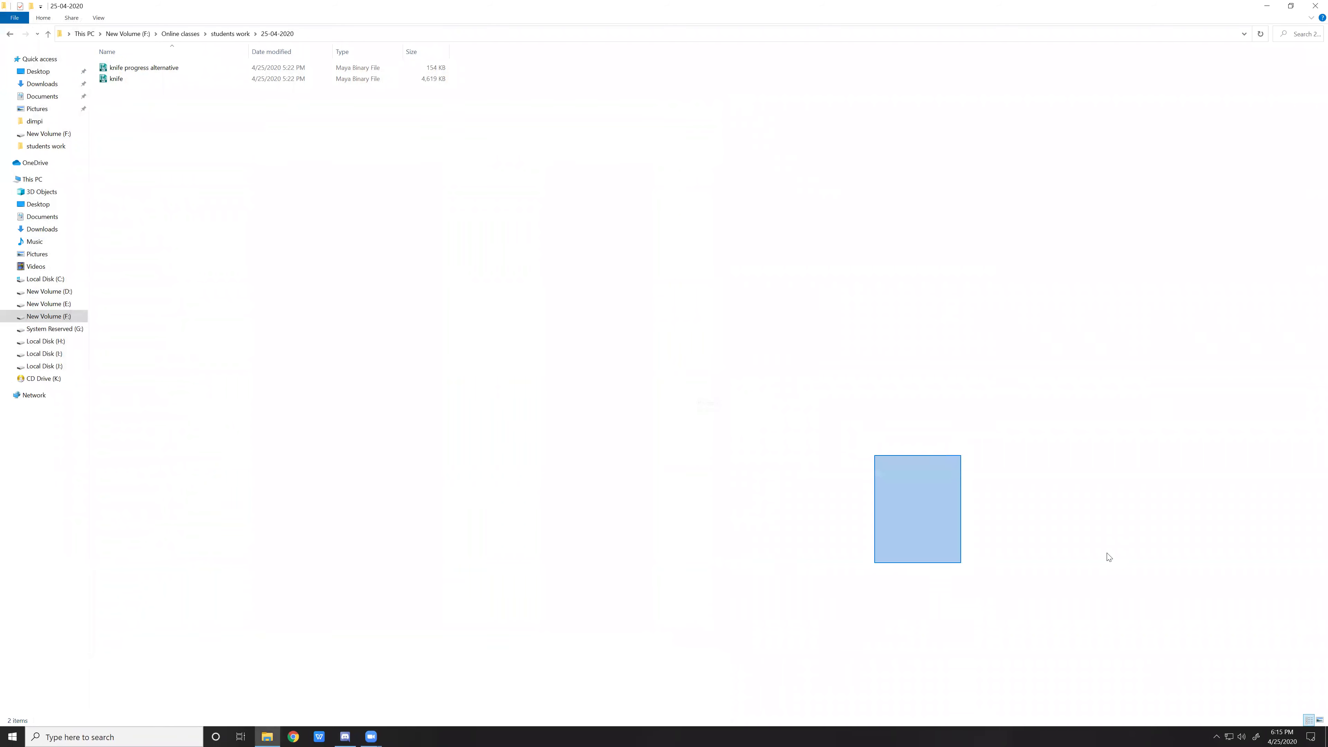
{"action": "left_click_drag", "start_coordinate": [615, 520], "coordinate": [507, 572]}
{"action": "key", "text": "super"}
{"action": "type", "text": "may"}
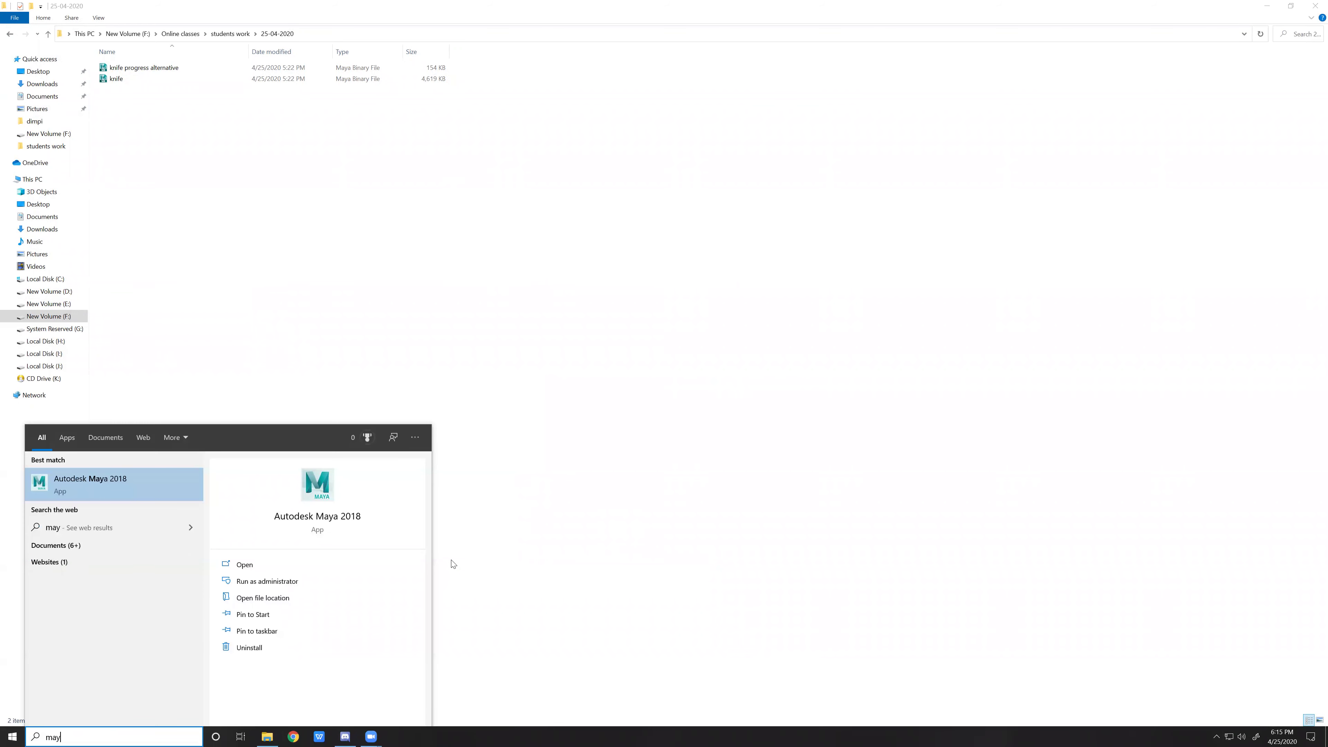
{"action": "key", "text": "Return"}
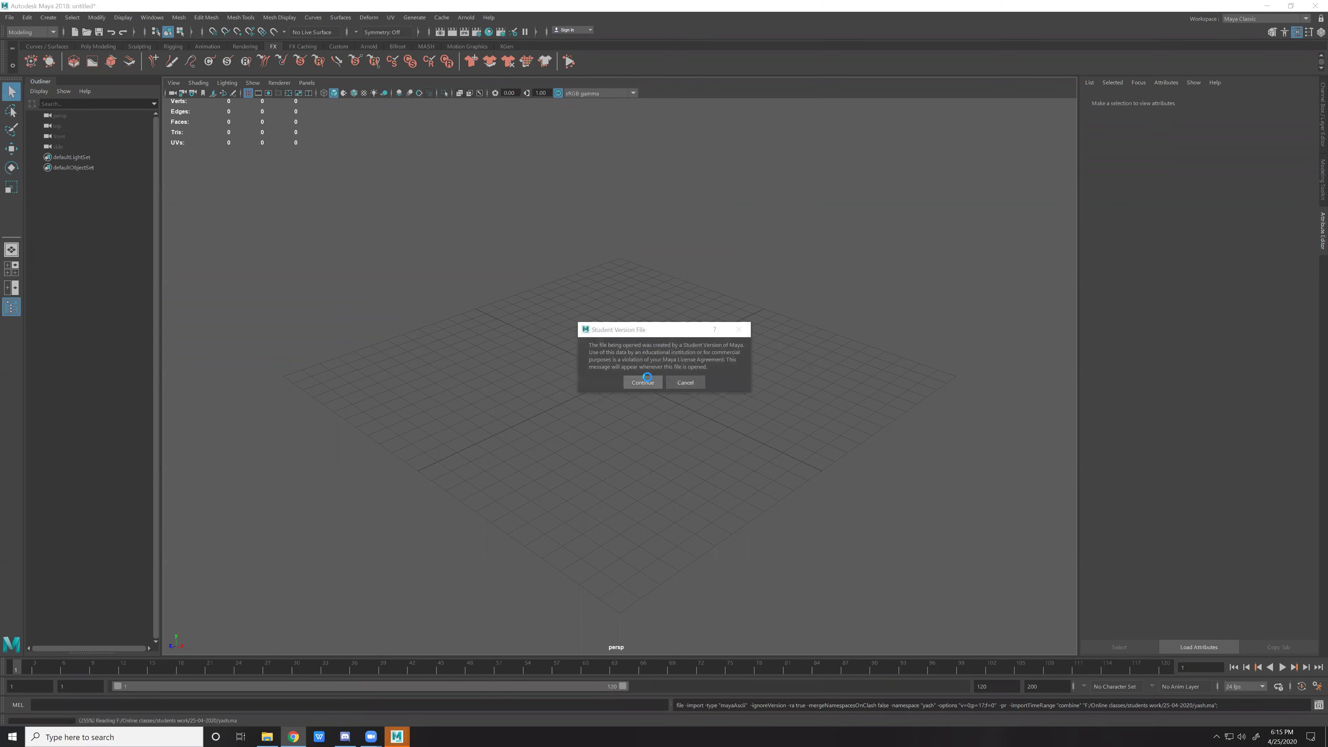
Continue past the student-version notice and select the tilted cloth plane.
{"action": "left_click", "coordinate": [649, 378]}
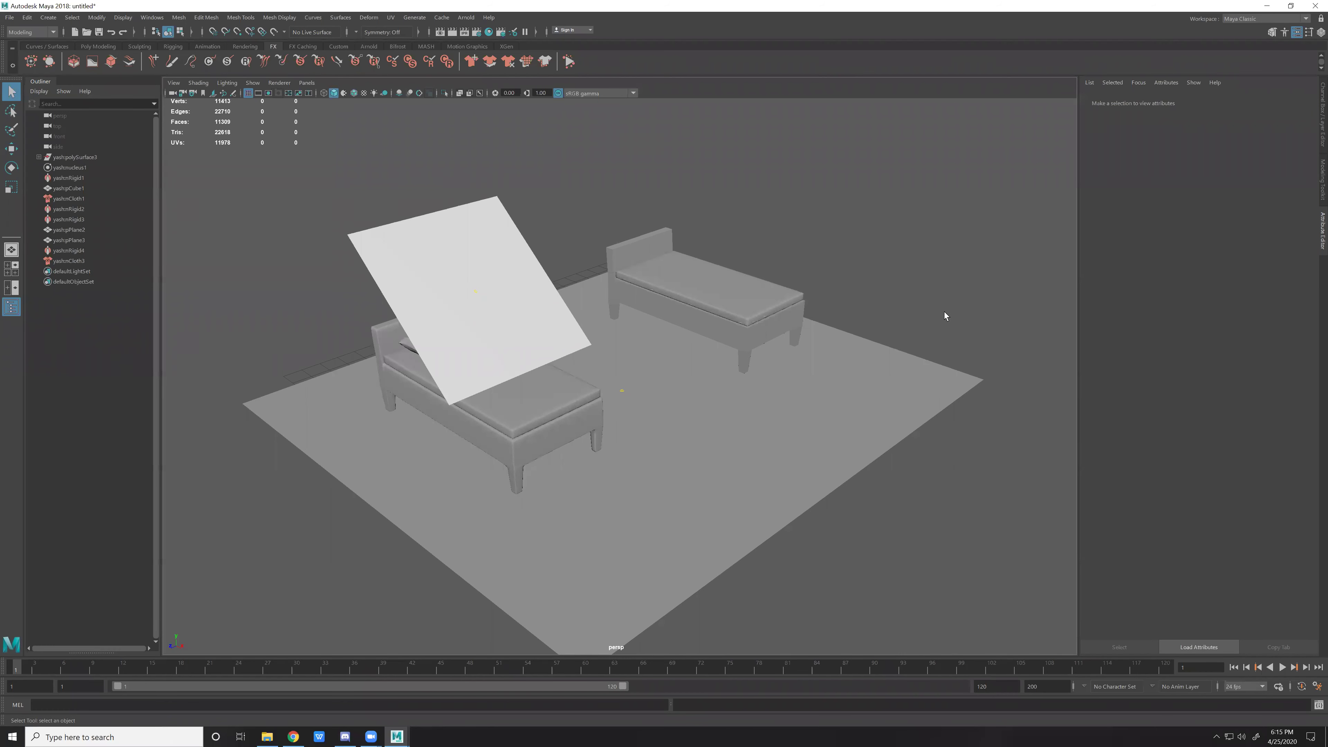
{"action": "left_click", "coordinate": [493, 349]}
{"action": "left_click", "coordinate": [924, 336]}
{"action": "left_click_drag", "start_coordinate": [510, 336], "coordinate": [580, 170], "text": "alt"}
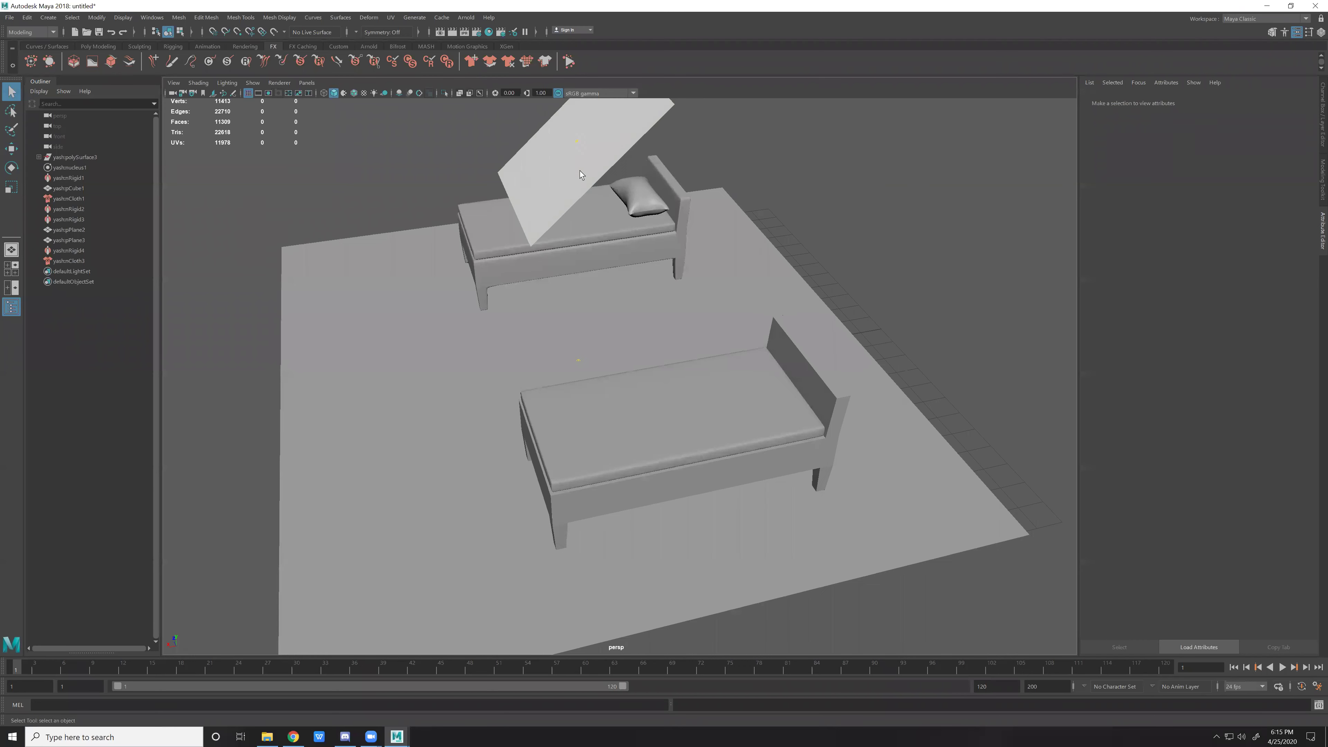
{"action": "left_click", "coordinate": [580, 171]}
{"action": "right_click_drag", "start_coordinate": [605, 277], "coordinate": [698, 340], "text": "alt"}
Check the pillow's collision settings, then select the cloth plane and start the simulation.
{"action": "left_click", "coordinate": [694, 286]}
{"action": "mouse_move", "coordinate": [698, 289]}
{"action": "right_mouse_down", "text": "alt"}
{"action": "mouse_move", "coordinate": [664, 232]}
{"action": "mouse_move", "coordinate": [697, 288]}
{"action": "mouse_move", "coordinate": [697, 267]}
{"action": "right_mouse_up", "text": "alt"}
{"action": "right_click_drag", "start_coordinate": [789, 321], "coordinate": [699, 282], "text": "alt"}
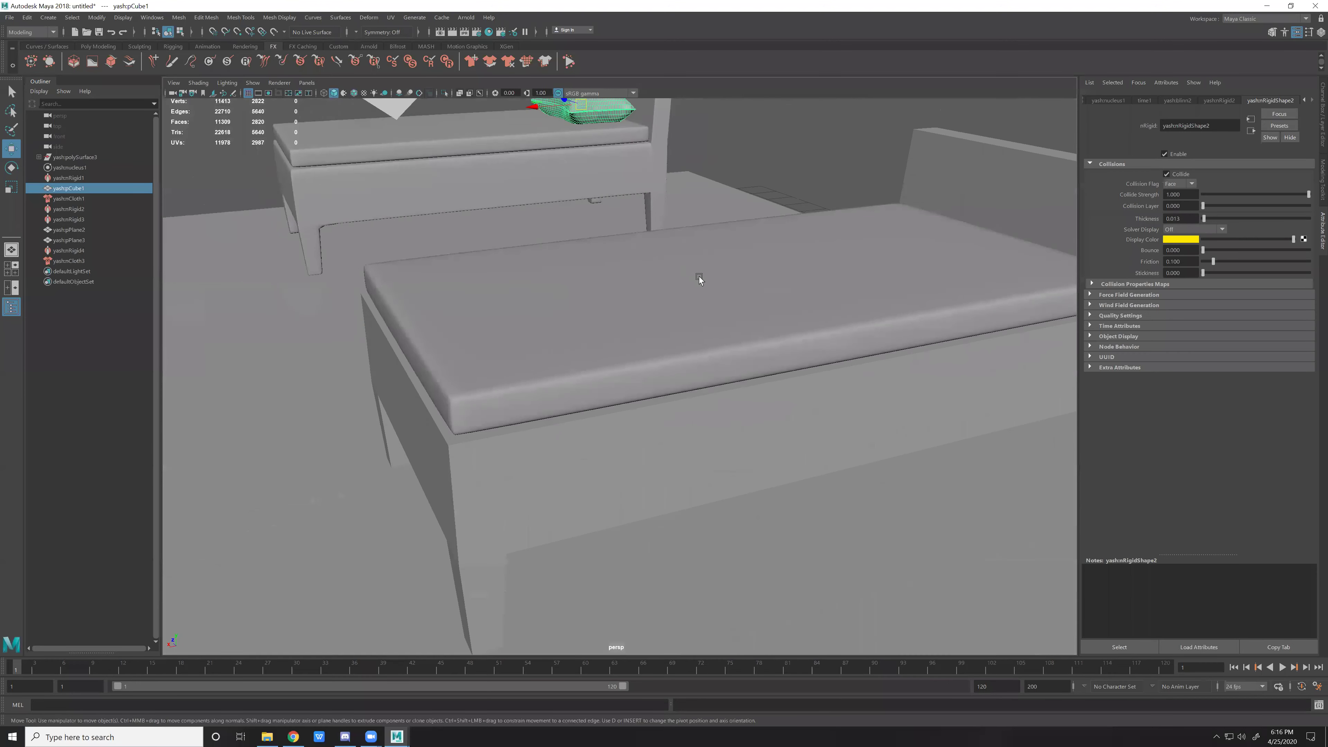
{"action": "mouse_move", "coordinate": [700, 282]}
{"action": "left_mouse_down", "text": "alt"}
{"action": "mouse_move", "coordinate": [859, 350]}
{"action": "mouse_move", "coordinate": [890, 327]}
{"action": "left_mouse_up", "text": "alt"}
{"action": "right_click_drag", "start_coordinate": [890, 327], "coordinate": [884, 356], "text": "alt"}
{"action": "left_click_drag", "start_coordinate": [884, 356], "coordinate": [563, 247], "text": "alt"}
{"action": "left_click", "coordinate": [700, 291]}
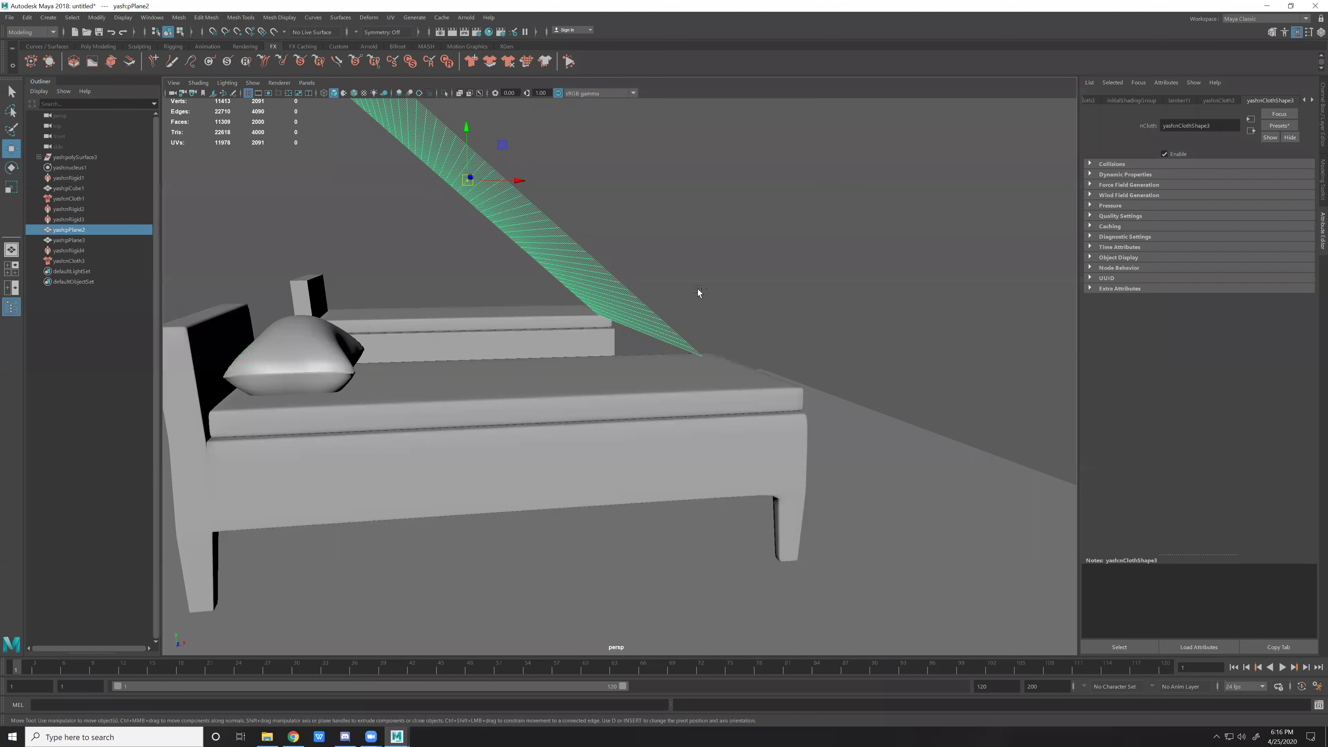
{"action": "key", "text": "ctrl+a"}
{"action": "key", "text": "alt+v"}
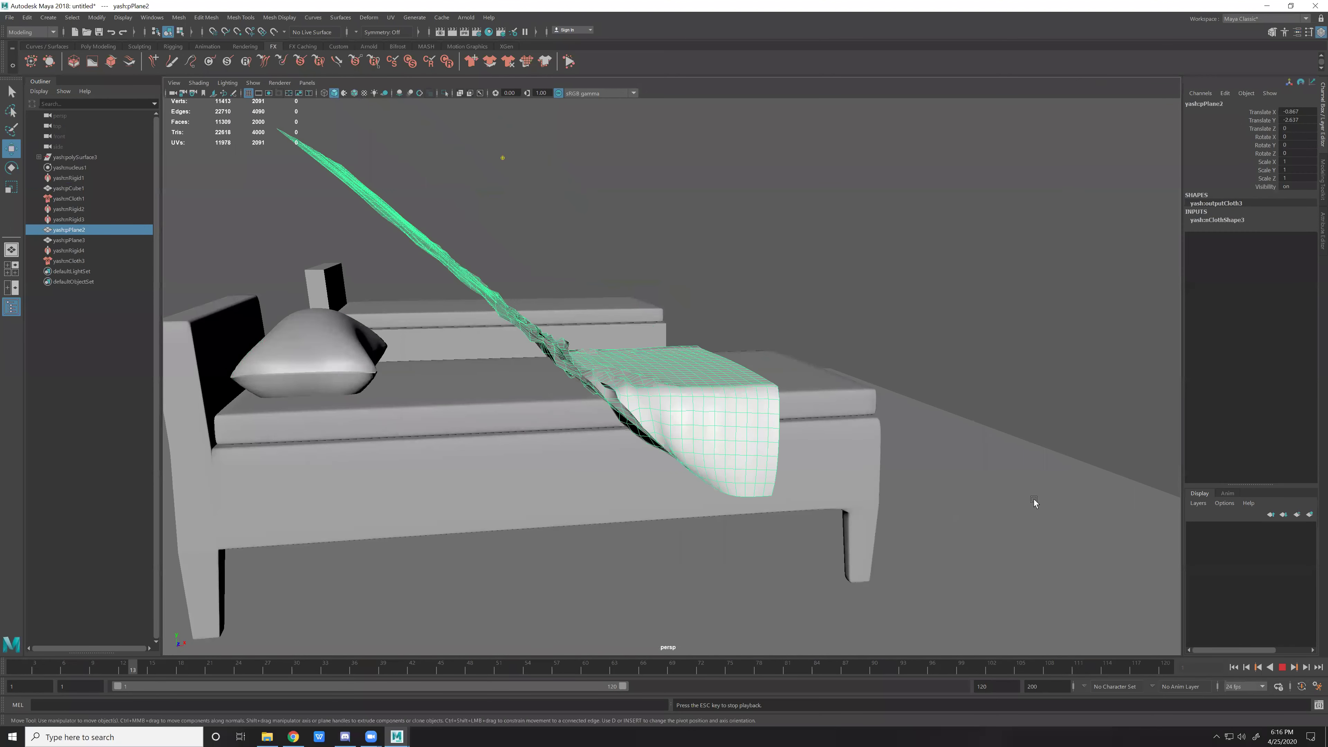
Stop playback and extend the animation range to 2000 frames.
{"action": "left_click", "coordinate": [1283, 668]}
{"action": "mouse_move", "coordinate": [1140, 602]}
{"action": "left_mouse_down", "text": "alt"}
{"action": "mouse_move", "coordinate": [859, 484]}
{"action": "mouse_move", "coordinate": [1167, 621]}
{"action": "left_mouse_up", "text": "alt"}
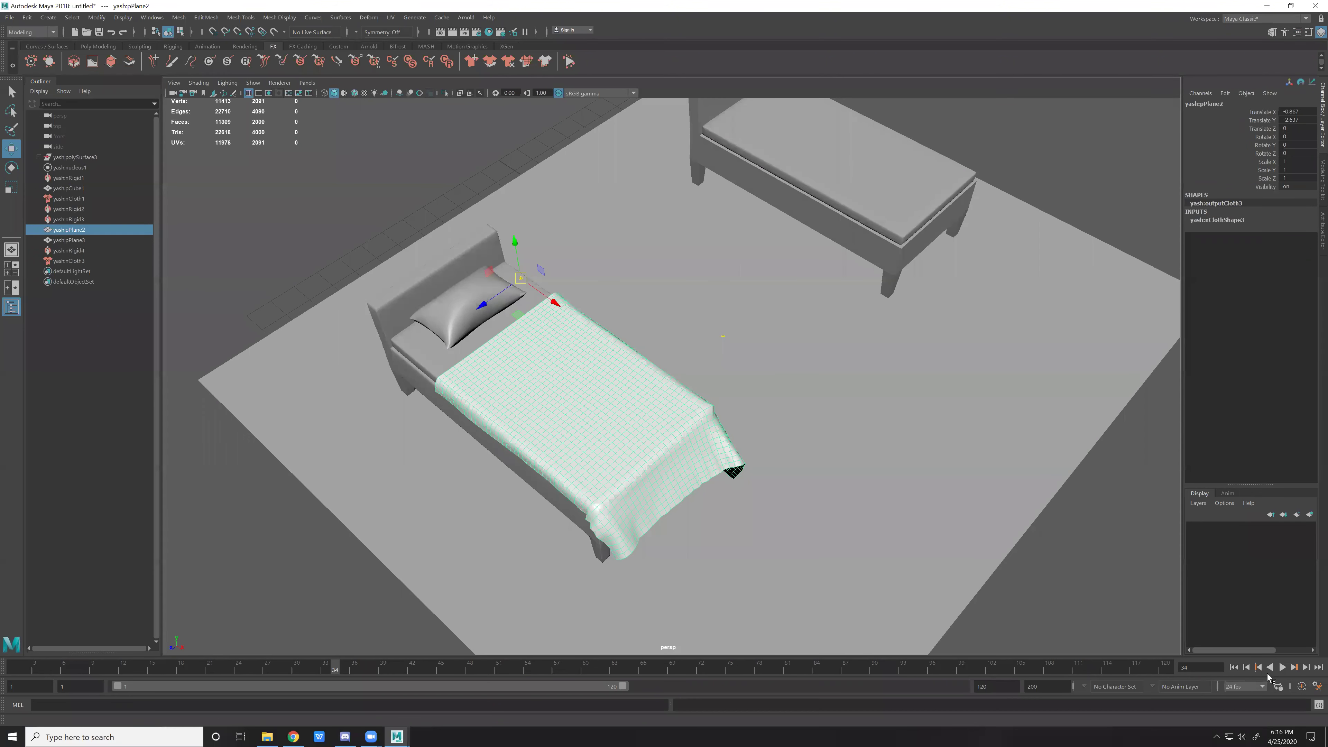
{"action": "double_click", "coordinate": [983, 686]}
{"action": "type", "text": "2"}
{"action": "key", "text": "Return"}
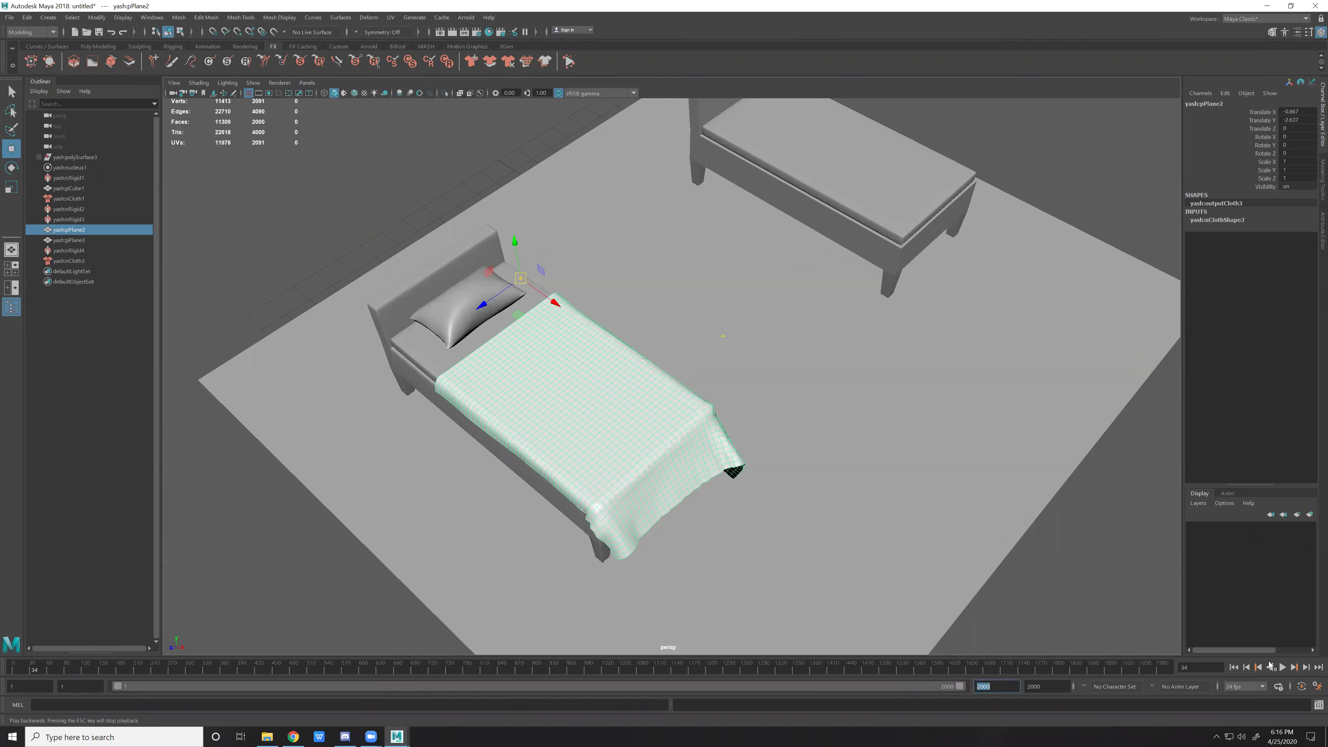
Replay the cloth simulation from frame 1, then rewind it to the start.
{"action": "left_click", "coordinate": [1234, 669]}
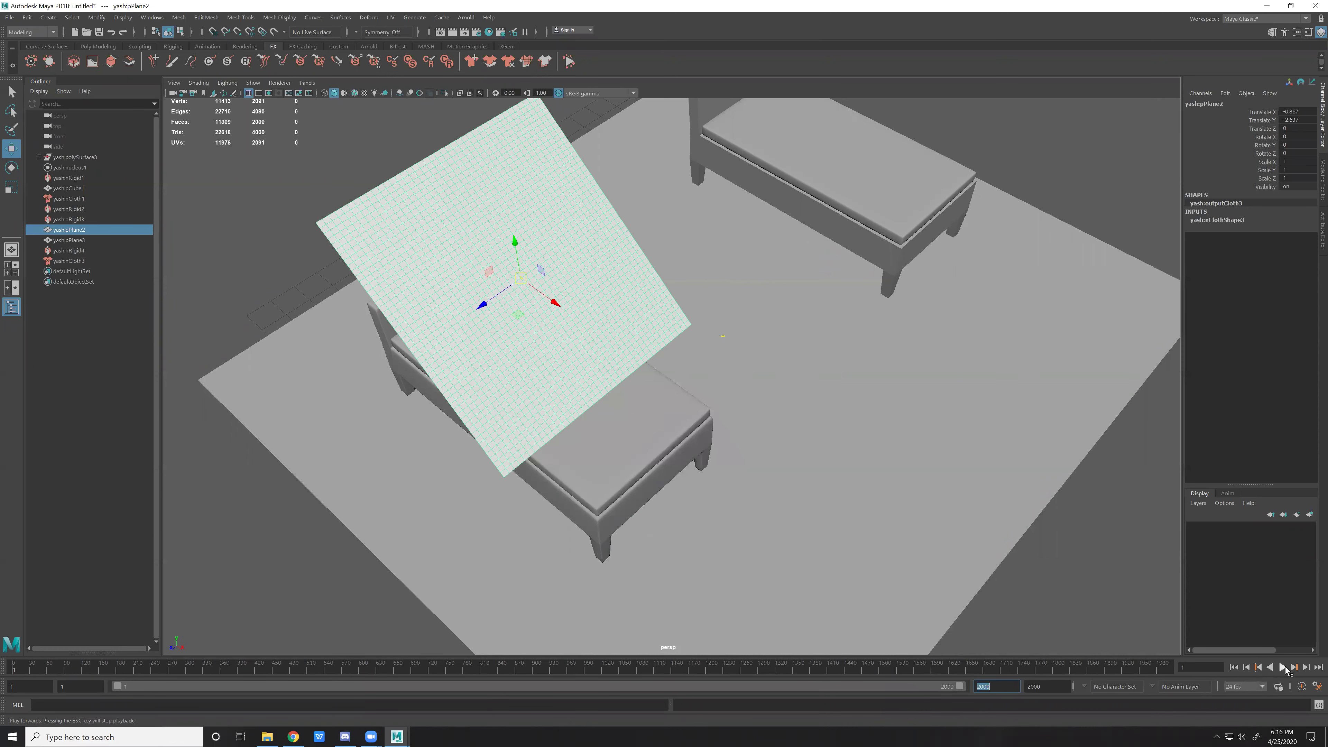
{"action": "left_click", "coordinate": [1284, 669]}
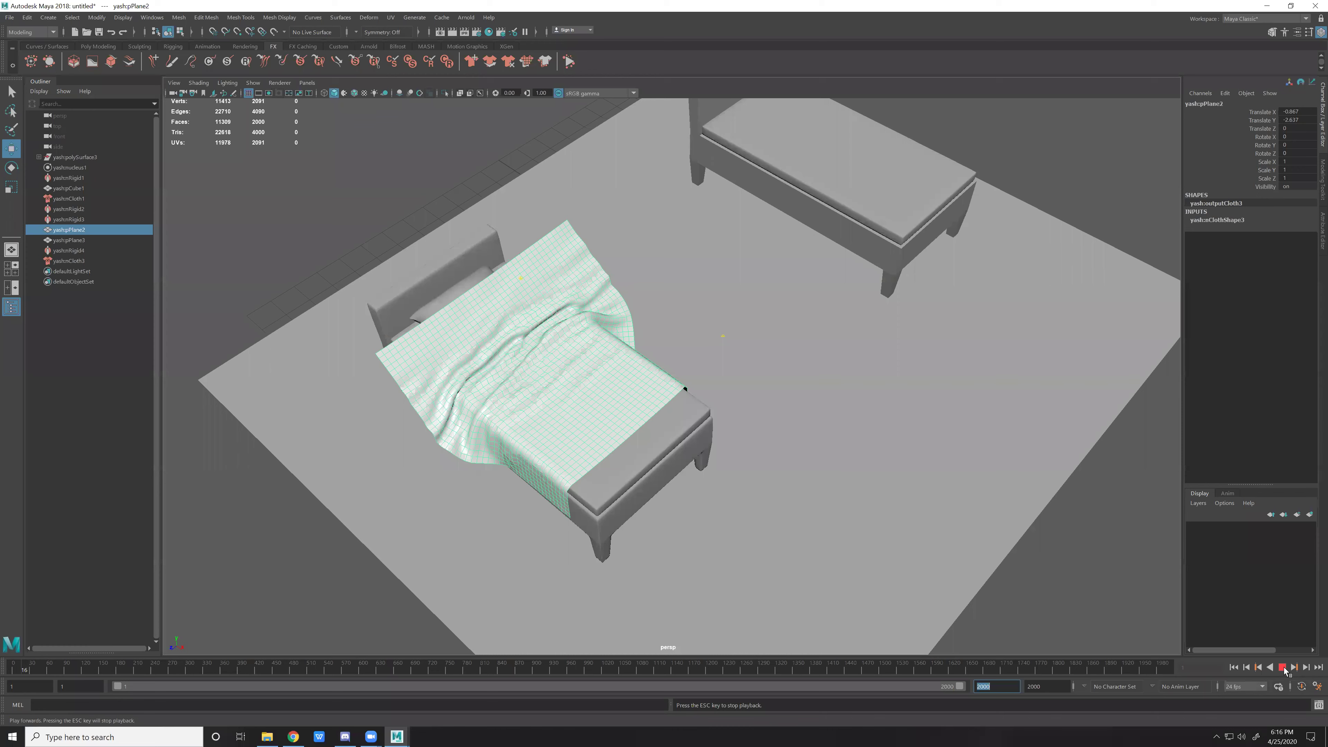
{"action": "left_click", "coordinate": [1283, 669]}
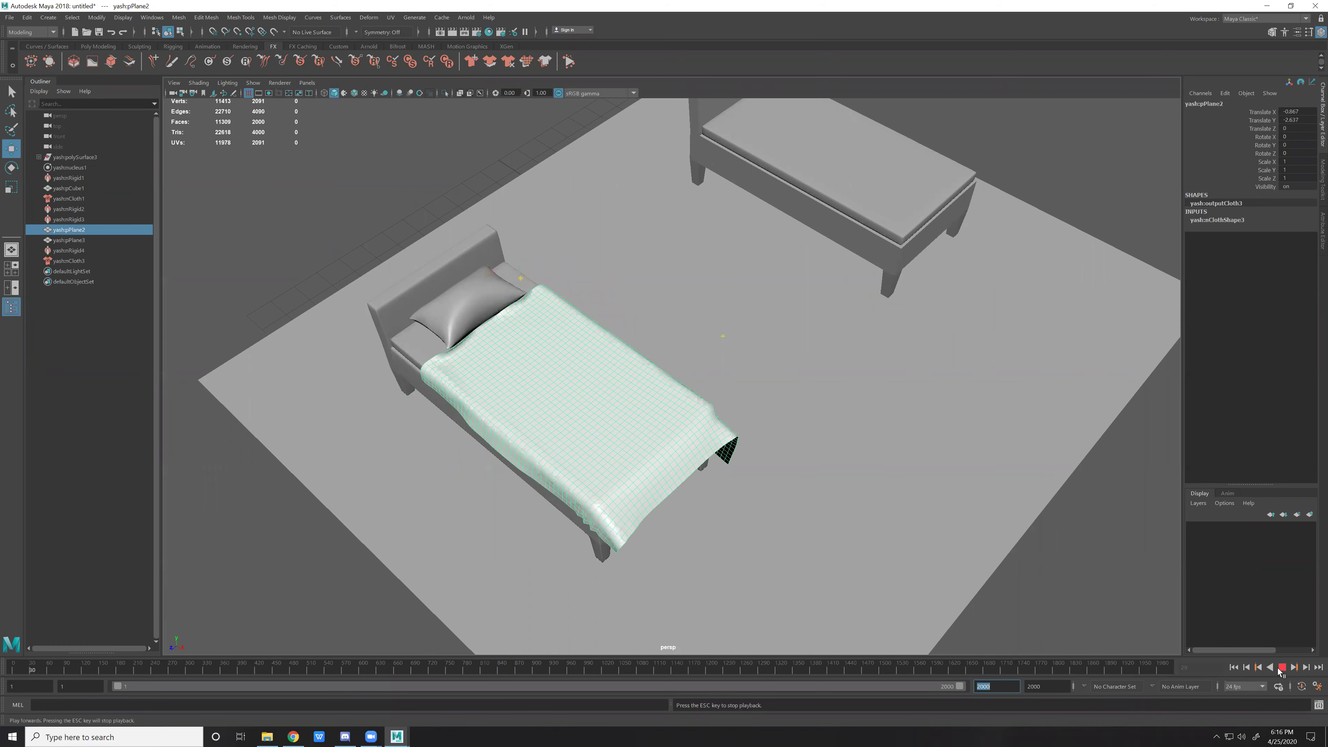
{"action": "left_click", "coordinate": [1281, 668]}
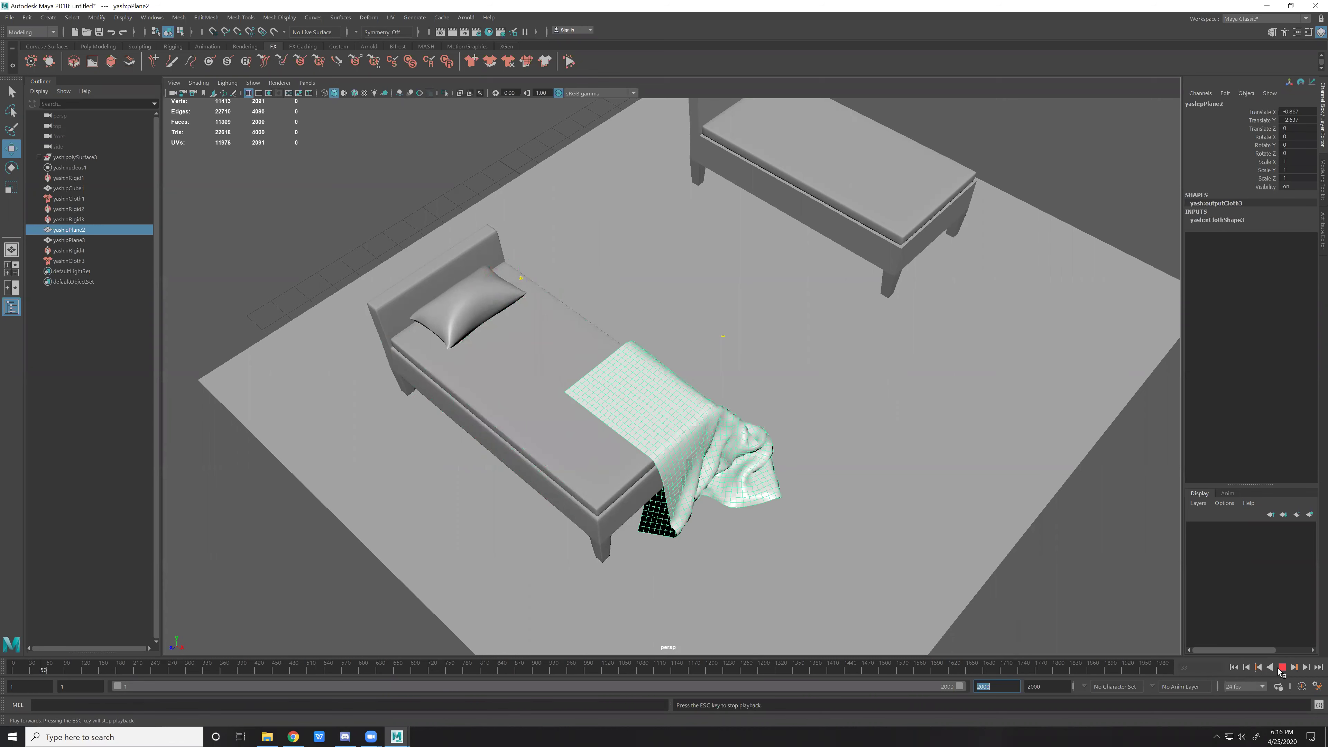
{"action": "left_click", "coordinate": [1234, 669]}
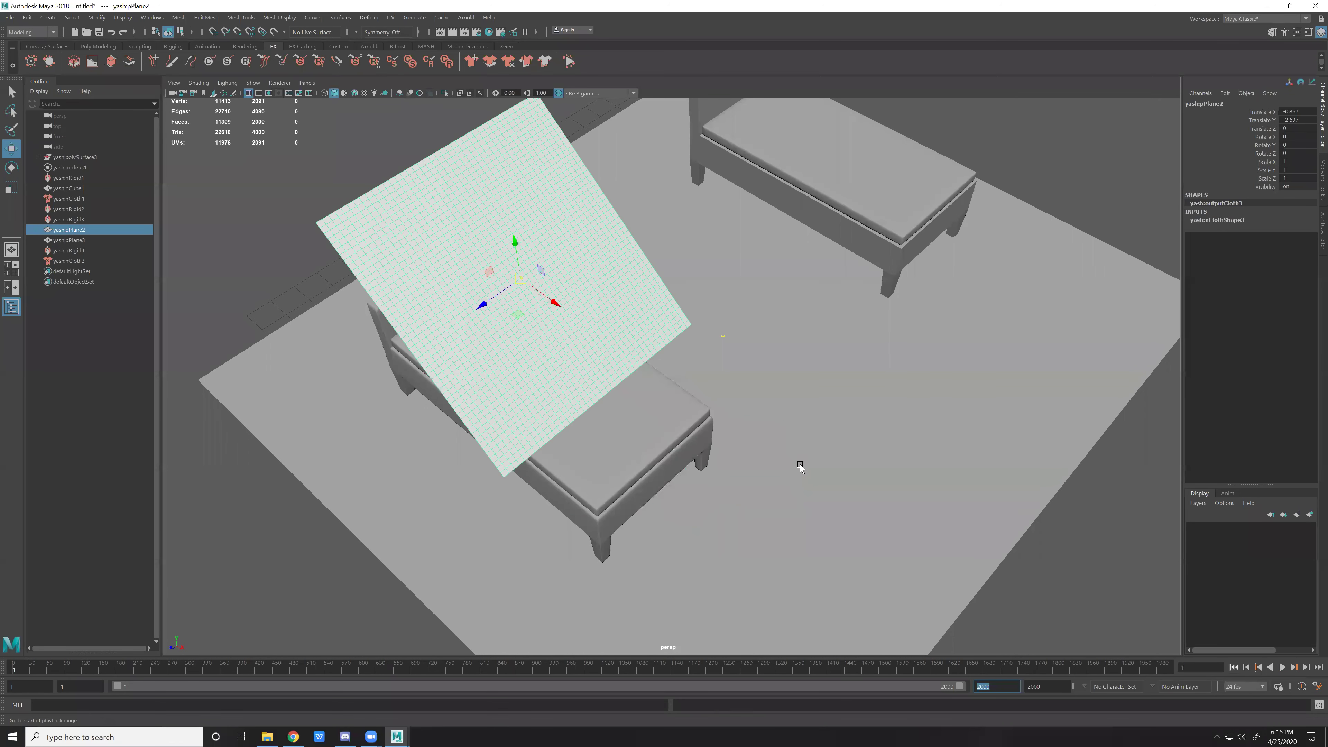
{"action": "left_click", "coordinate": [674, 441]}
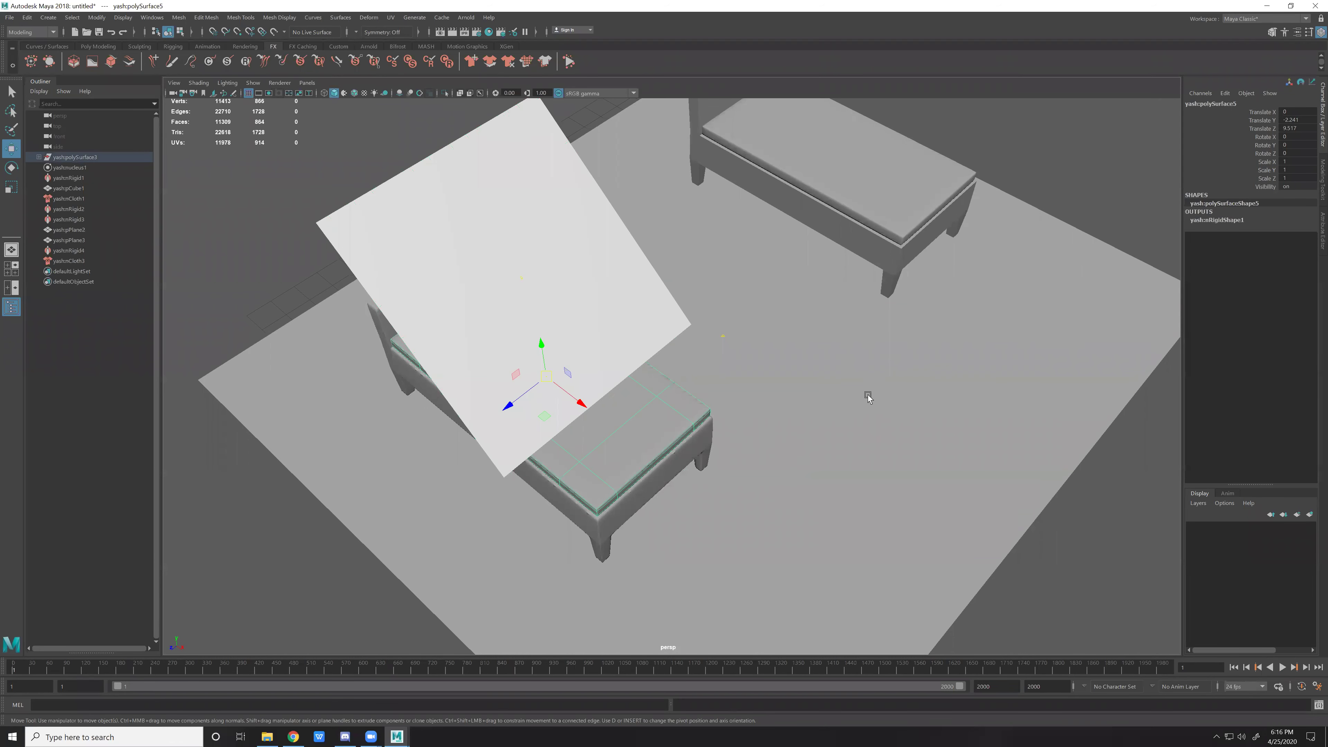
Open the bed's nRigid collision attributes and play the cloth simulation against it.
{"action": "left_click_drag", "start_coordinate": [868, 391], "coordinate": [730, 406], "text": "alt"}
{"action": "key", "text": "ctrl+a"}
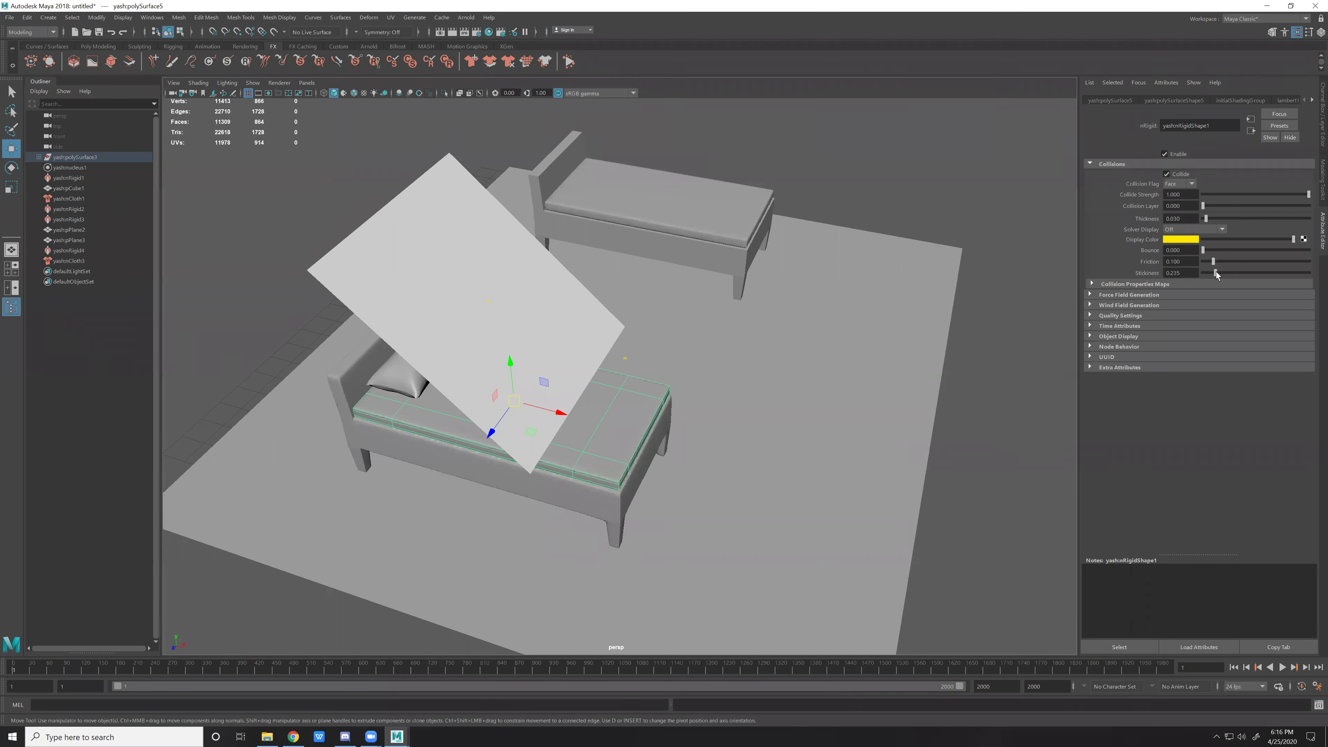
{"action": "left_click", "coordinate": [1282, 669]}
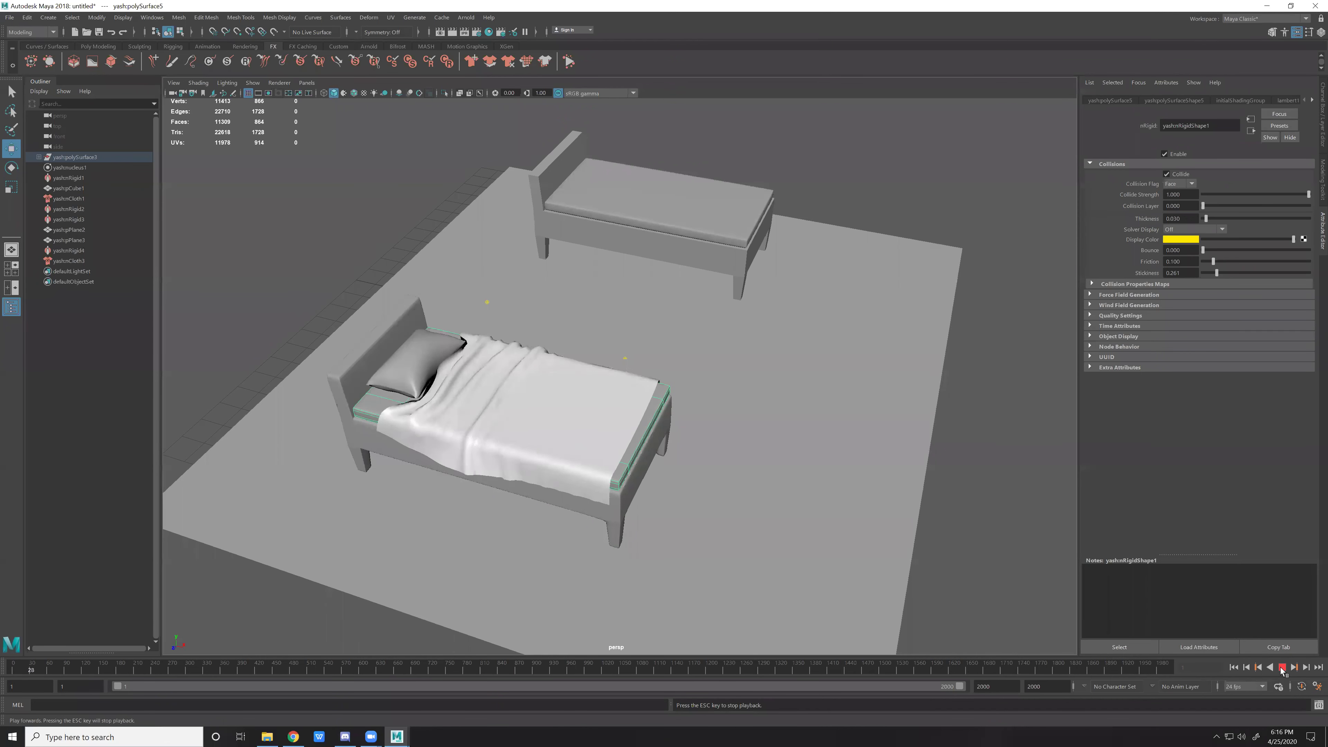
{"action": "left_click", "coordinate": [1282, 669]}
{"action": "left_click", "coordinate": [1282, 669]}
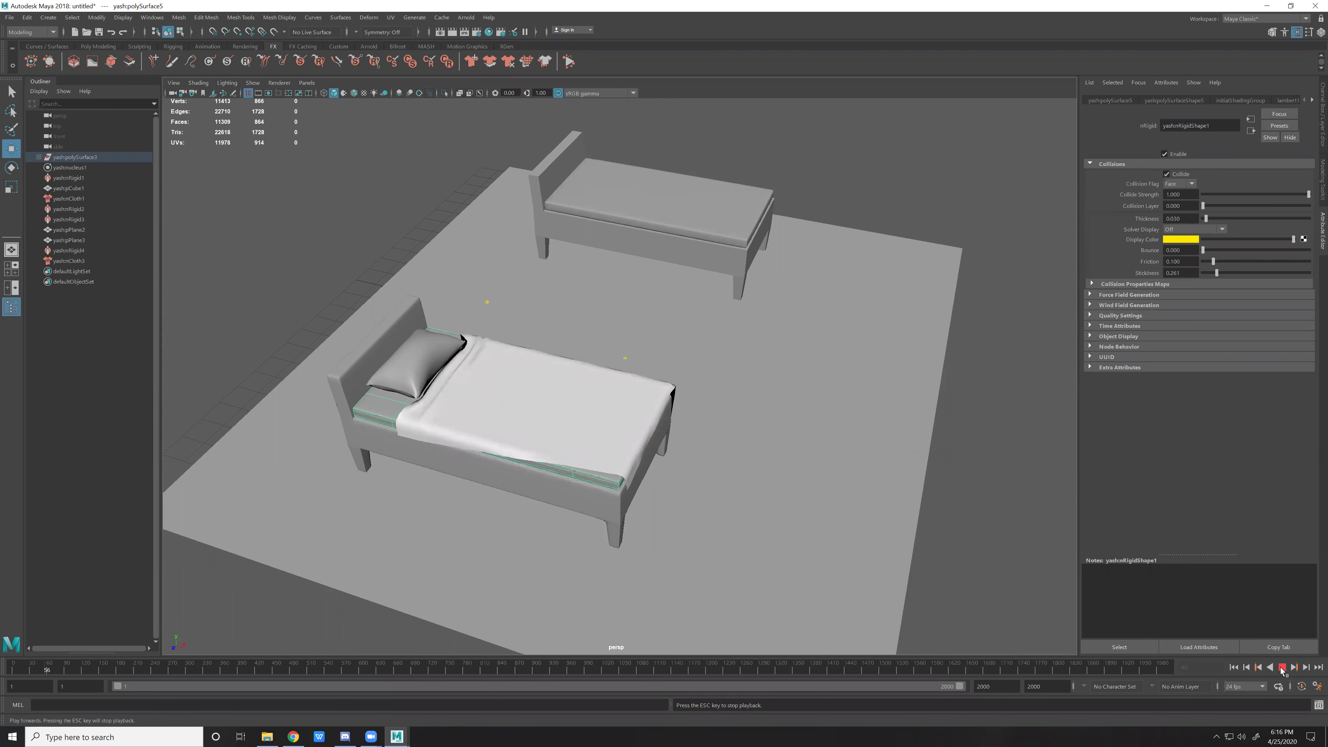
{"action": "left_click", "coordinate": [1283, 668]}
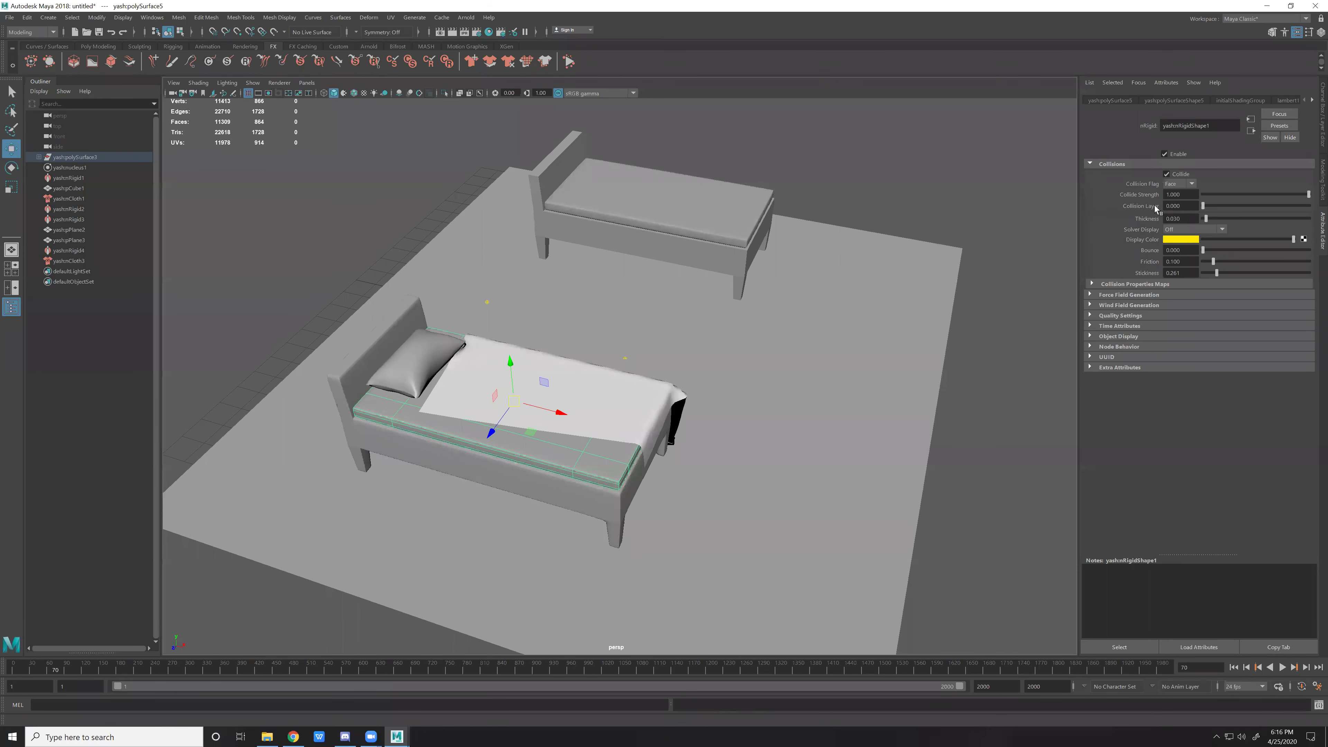
Raise bed stickiness to 1.359 and replay, then lower it to 0.967 and replay.
{"action": "left_click_drag", "start_coordinate": [1245, 280], "coordinate": [1277, 278]}
{"action": "left_click", "coordinate": [1234, 669]}
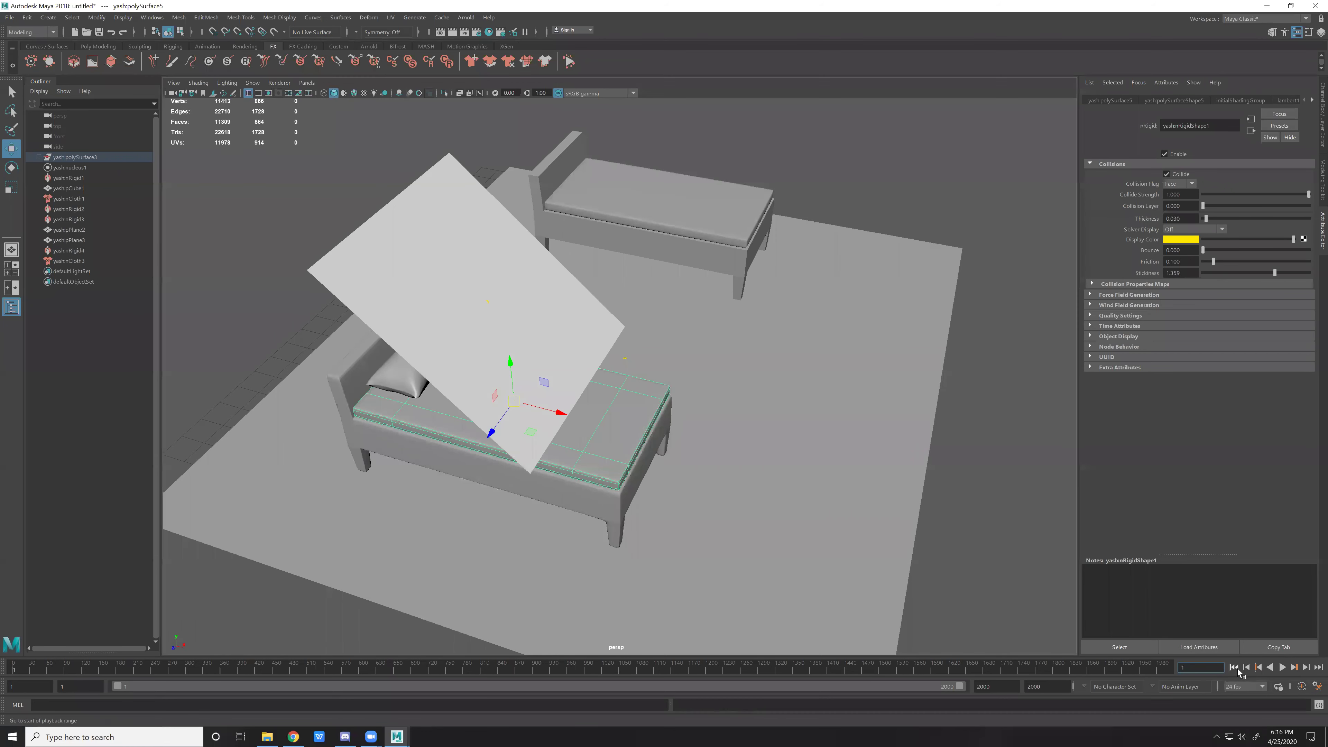
{"action": "left_click", "coordinate": [1282, 668]}
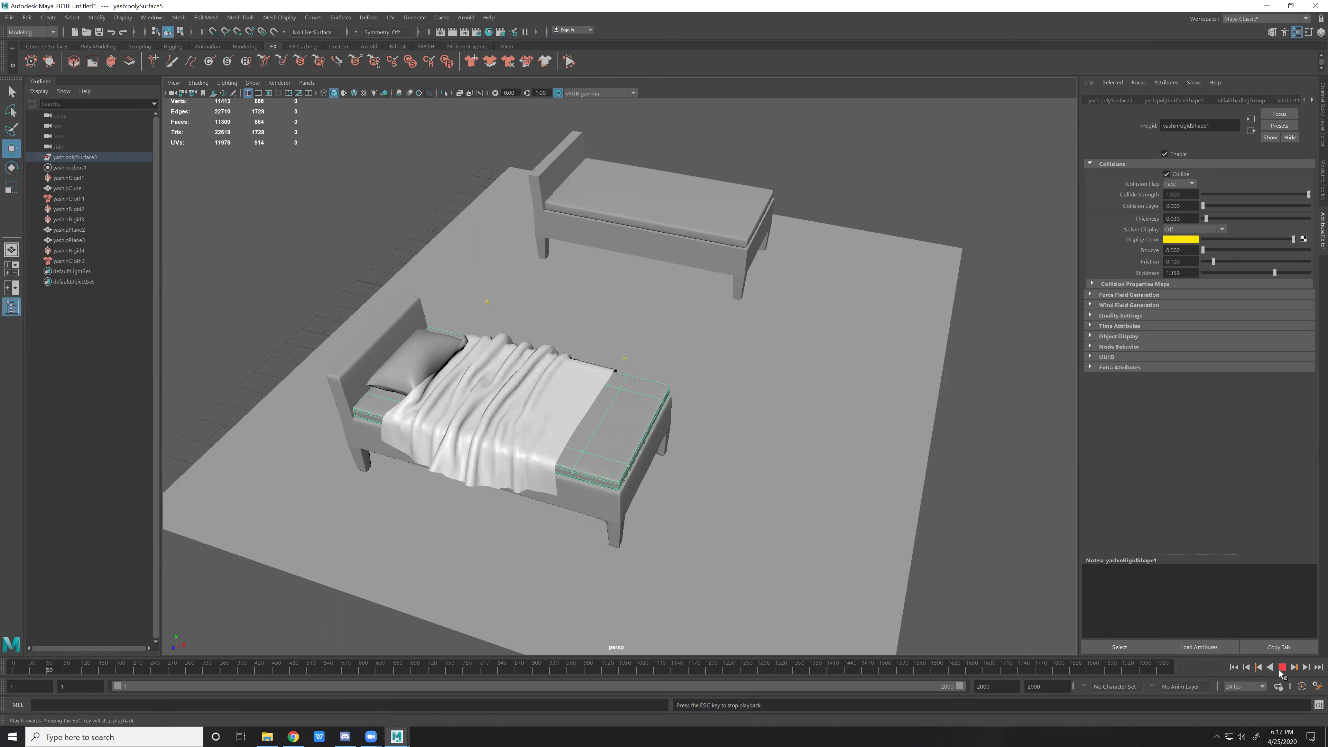
{"action": "left_click", "coordinate": [1282, 668]}
{"action": "left_click_drag", "start_coordinate": [1274, 275], "coordinate": [1253, 276]}
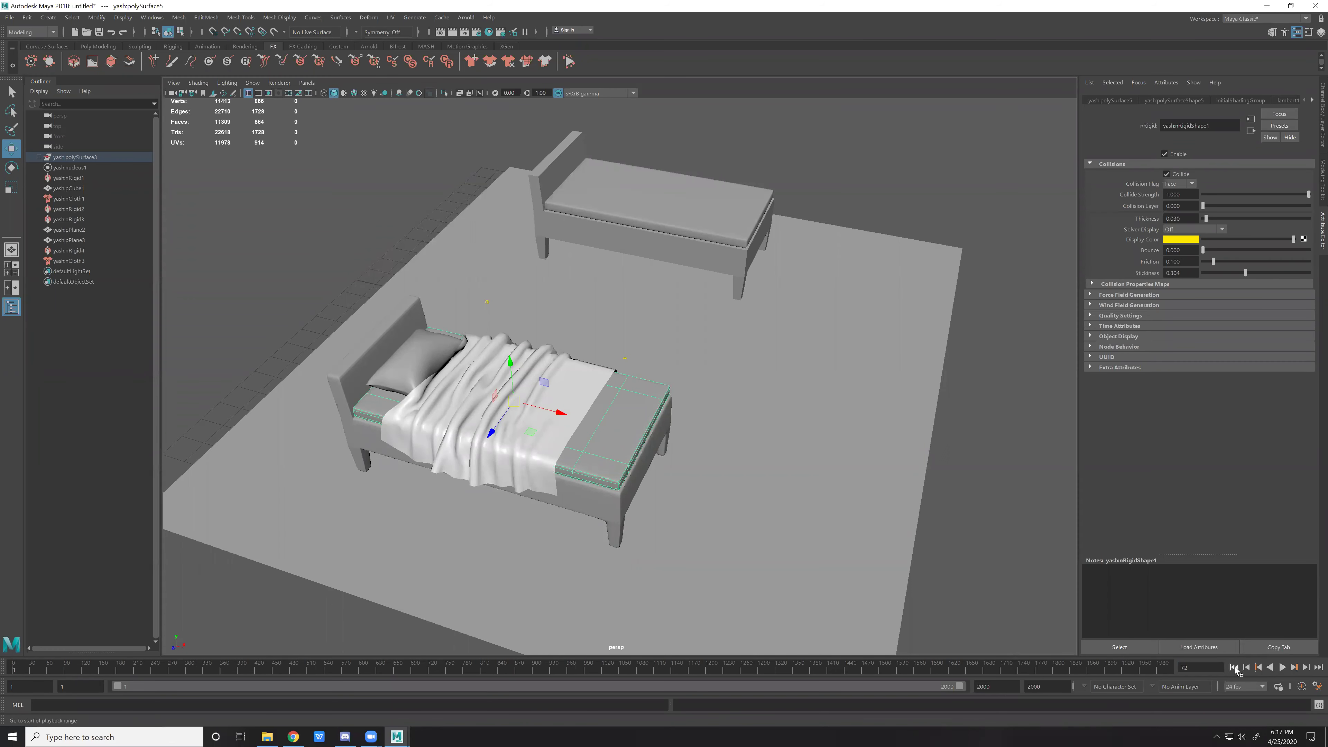
{"action": "left_click", "coordinate": [1234, 668]}
{"action": "left_click", "coordinate": [1283, 668]}
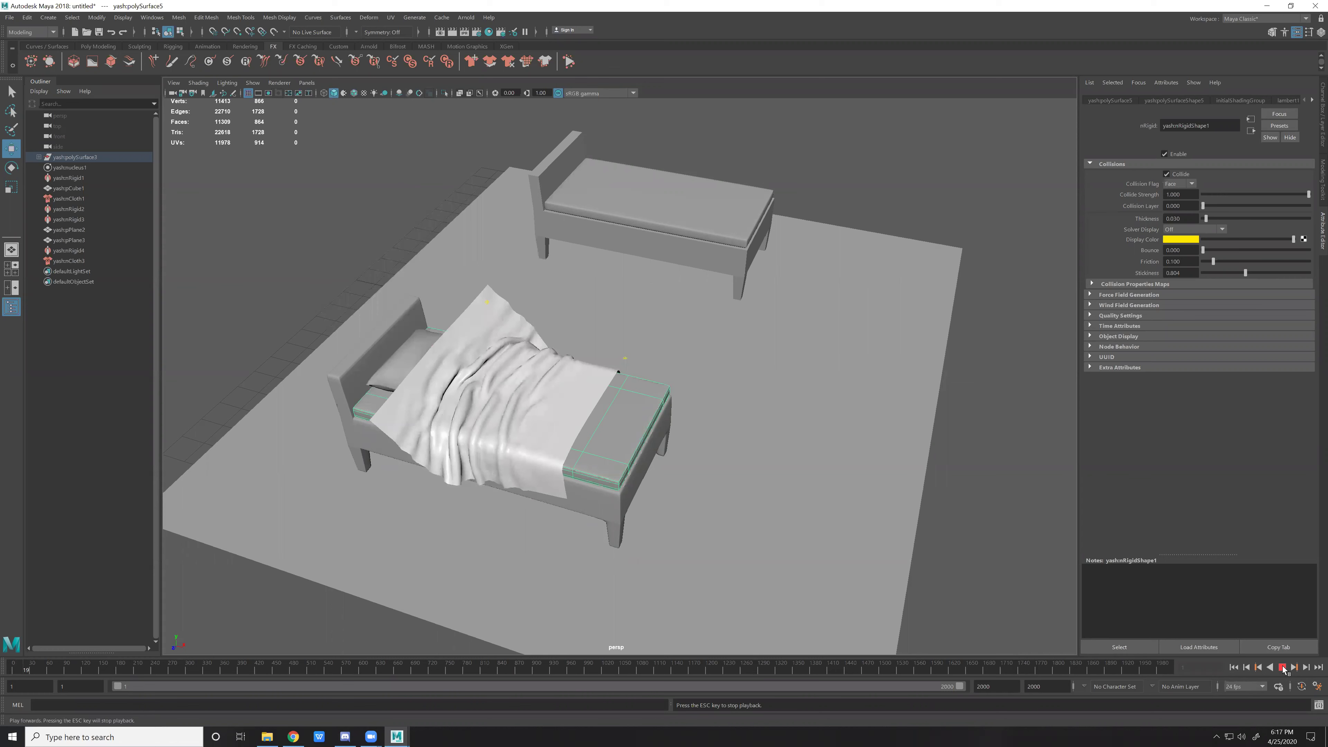
{"action": "left_click", "coordinate": [1282, 668]}
Rewind the cloth sheet flat, shift it along X, and tilt it to a new angle.
{"action": "left_click_drag", "start_coordinate": [680, 418], "coordinate": [832, 450], "text": "alt"}
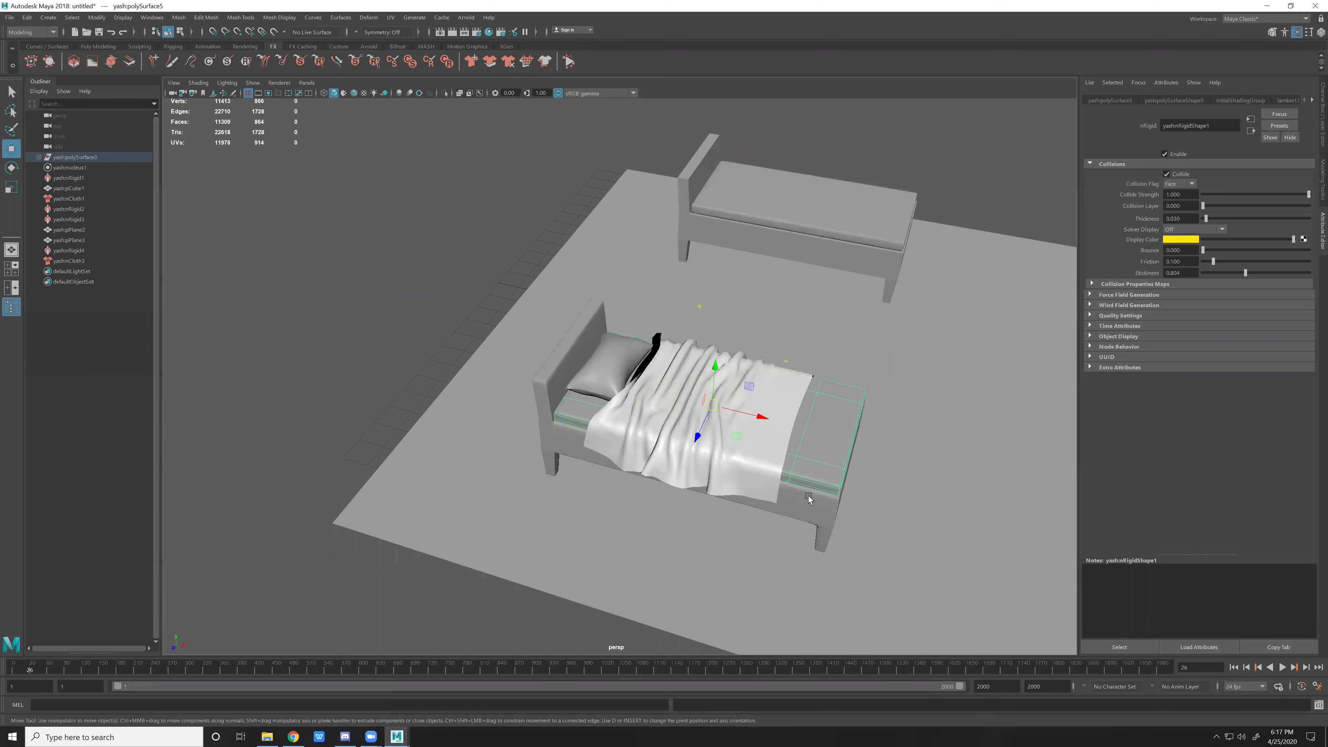
{"action": "scroll", "coordinate": [832, 450], "scroll_direction": "up", "scroll_amount": 3}
{"action": "left_click", "coordinate": [779, 494]}
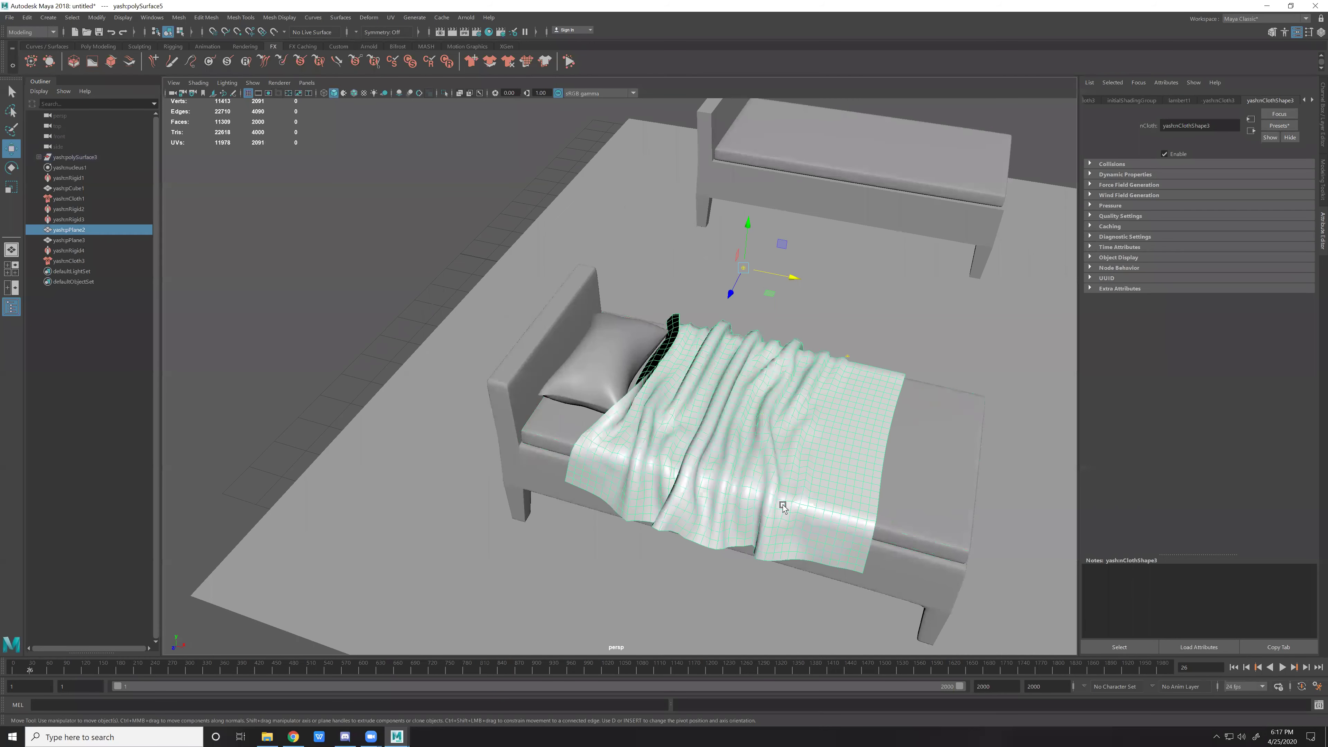
{"action": "left_click", "coordinate": [1235, 668]}
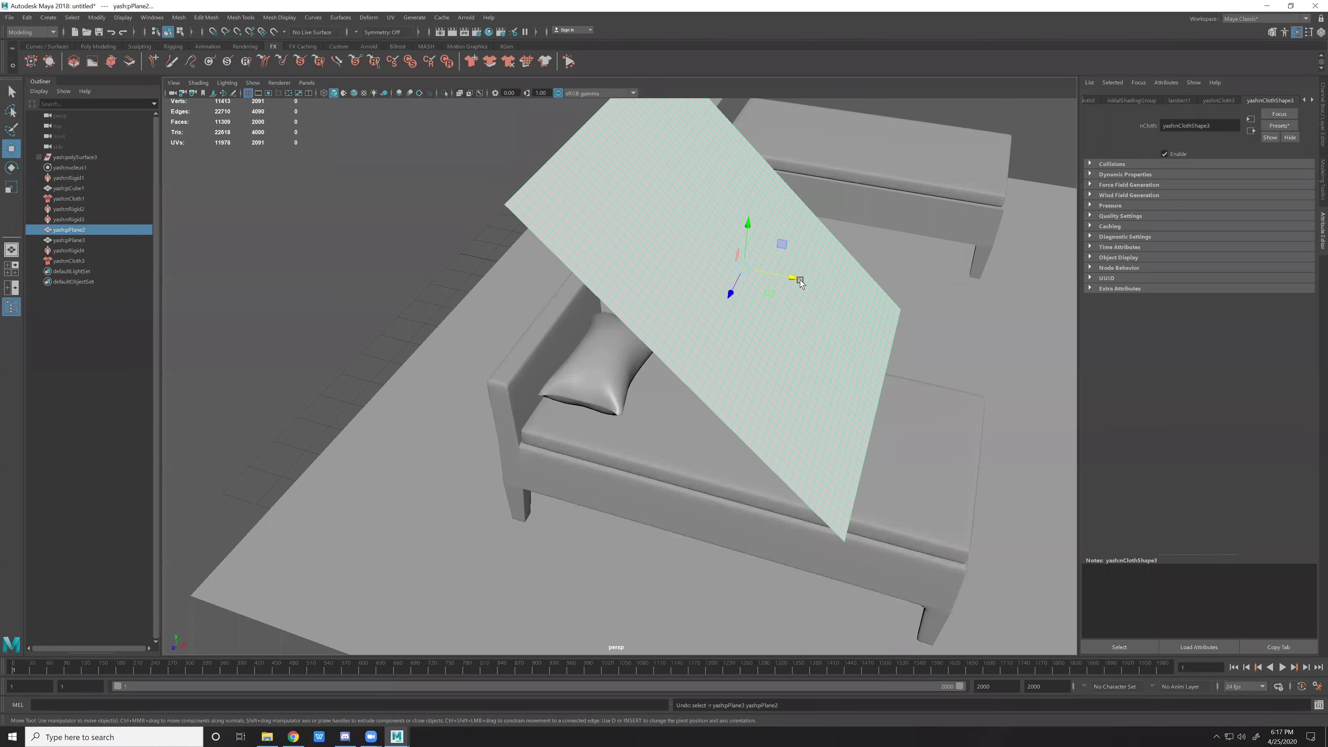
{"action": "left_click_drag", "start_coordinate": [798, 280], "coordinate": [863, 297]}
{"action": "key", "text": "e"}
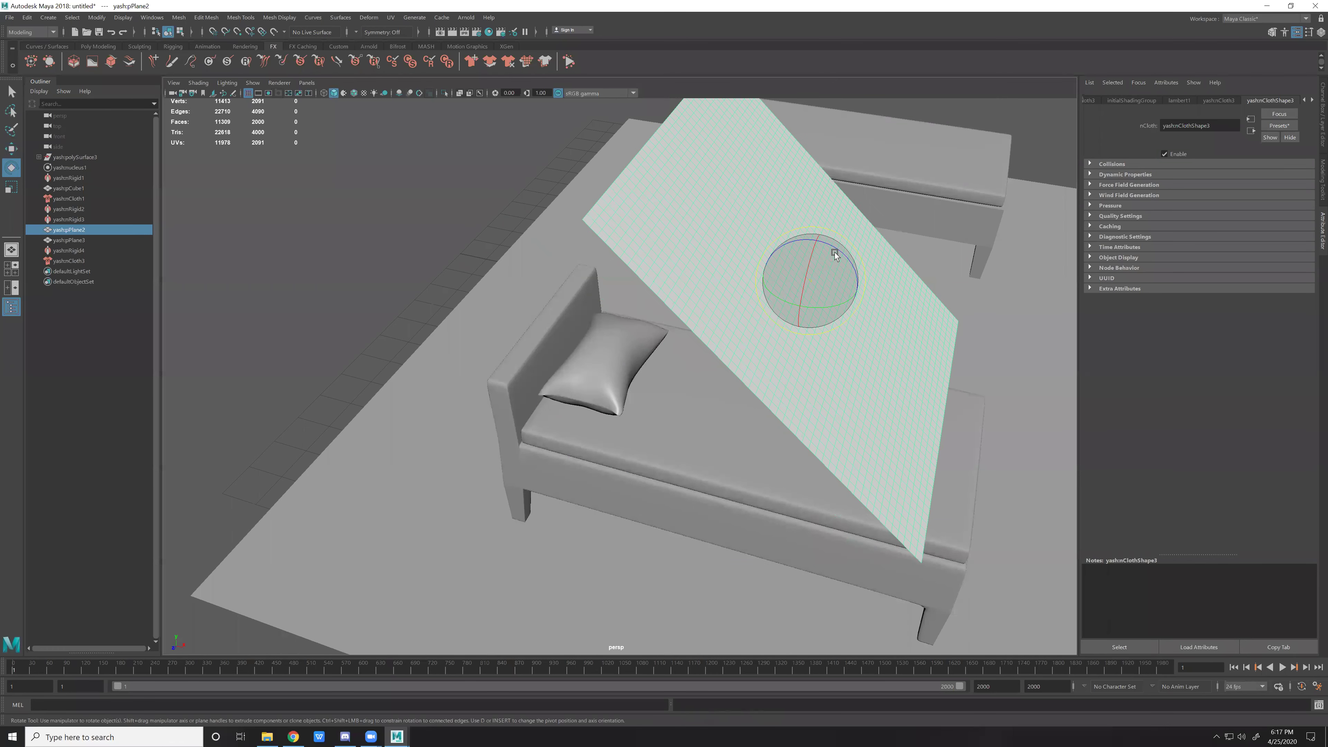
{"action": "left_click_drag", "start_coordinate": [842, 250], "coordinate": [857, 277]}
{"action": "key", "text": "w"}
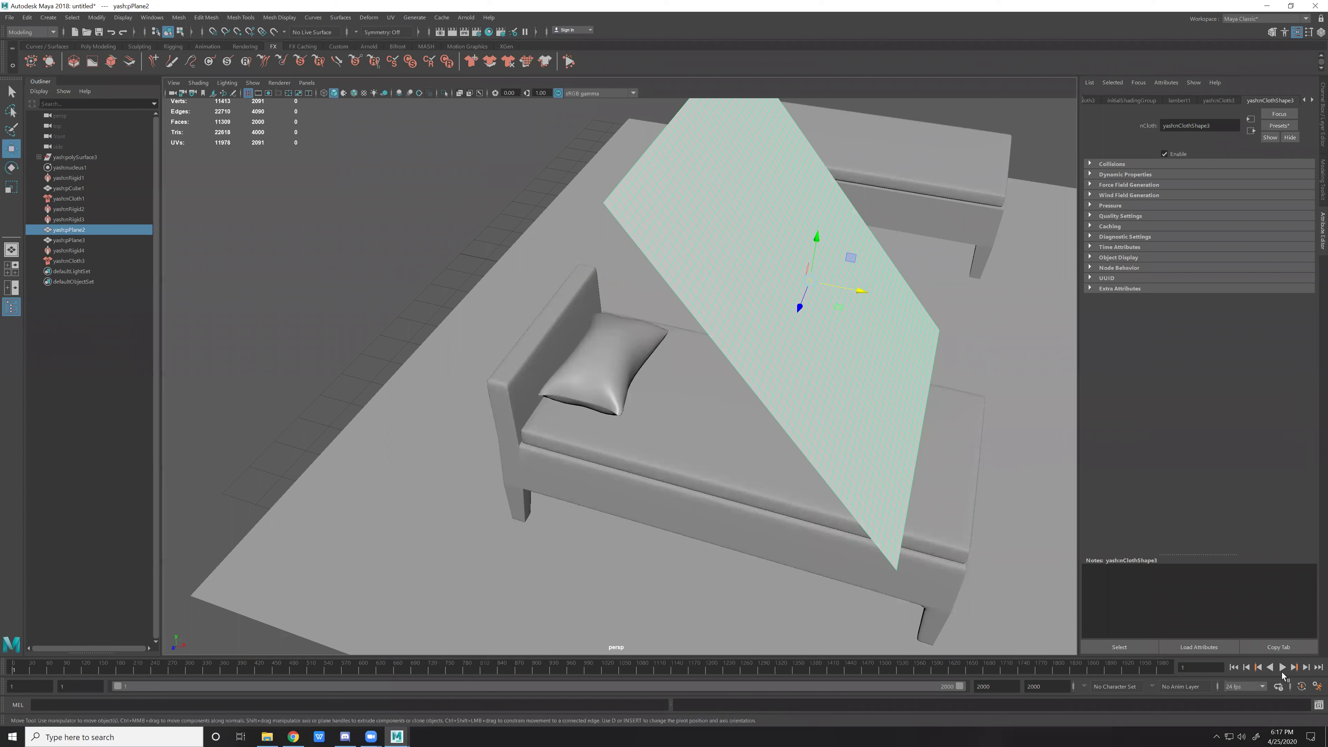
Re-run the simulation to frame 46 and view the draped sheet from overhead.
{"action": "left_click", "coordinate": [1283, 671]}
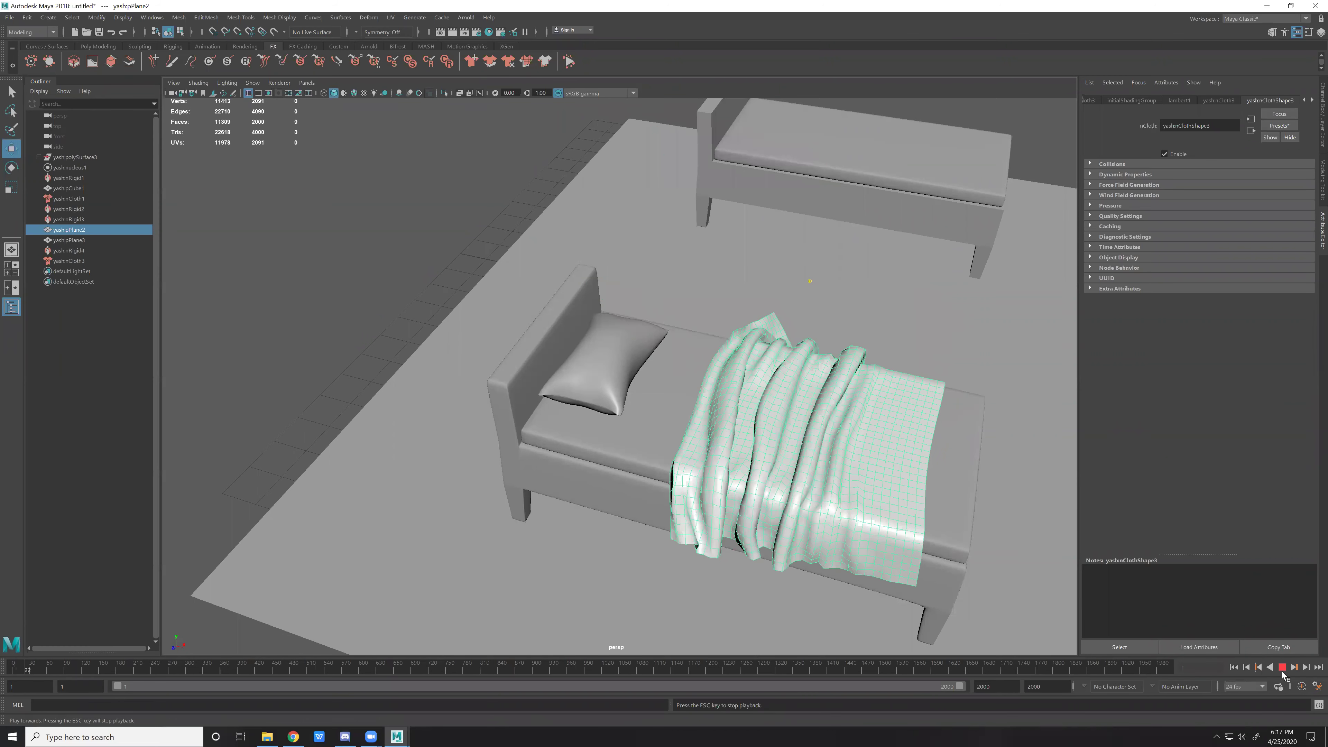
{"action": "left_click", "coordinate": [1282, 667]}
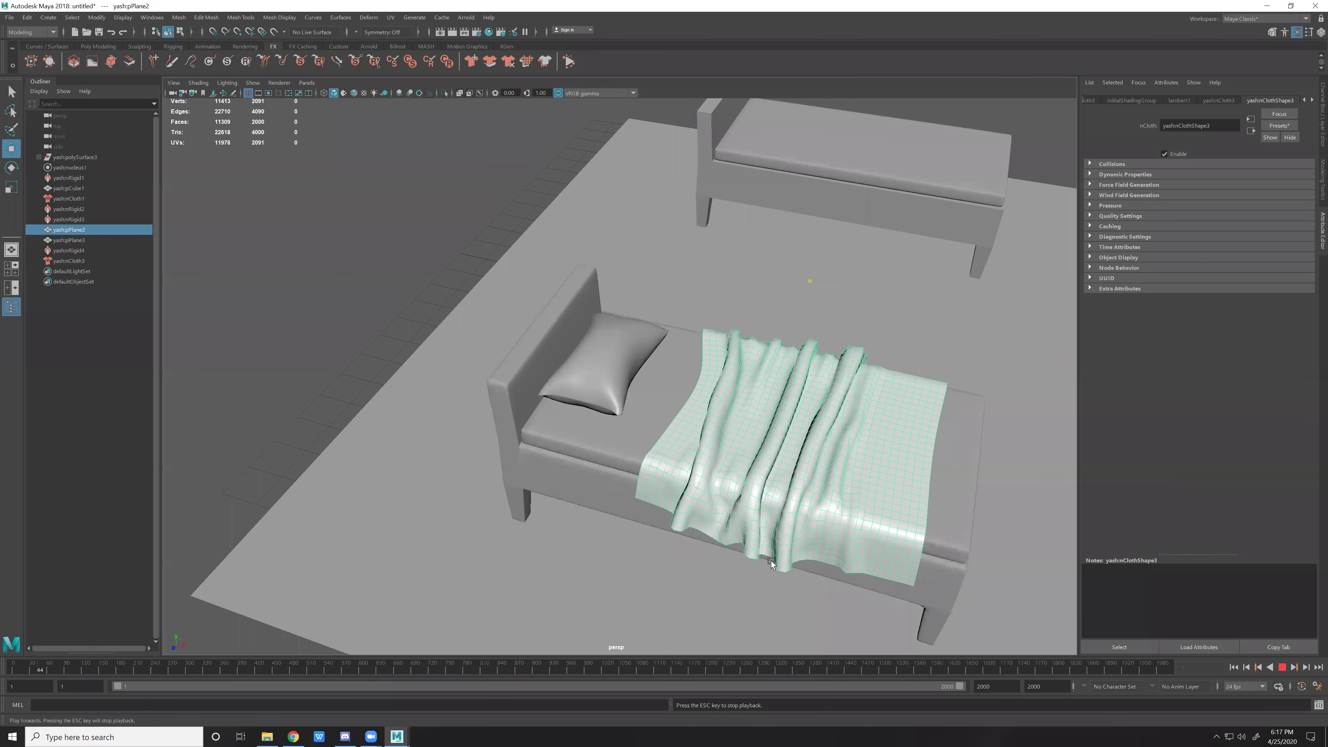
{"action": "left_click_drag", "start_coordinate": [770, 561], "coordinate": [711, 445], "text": "alt"}
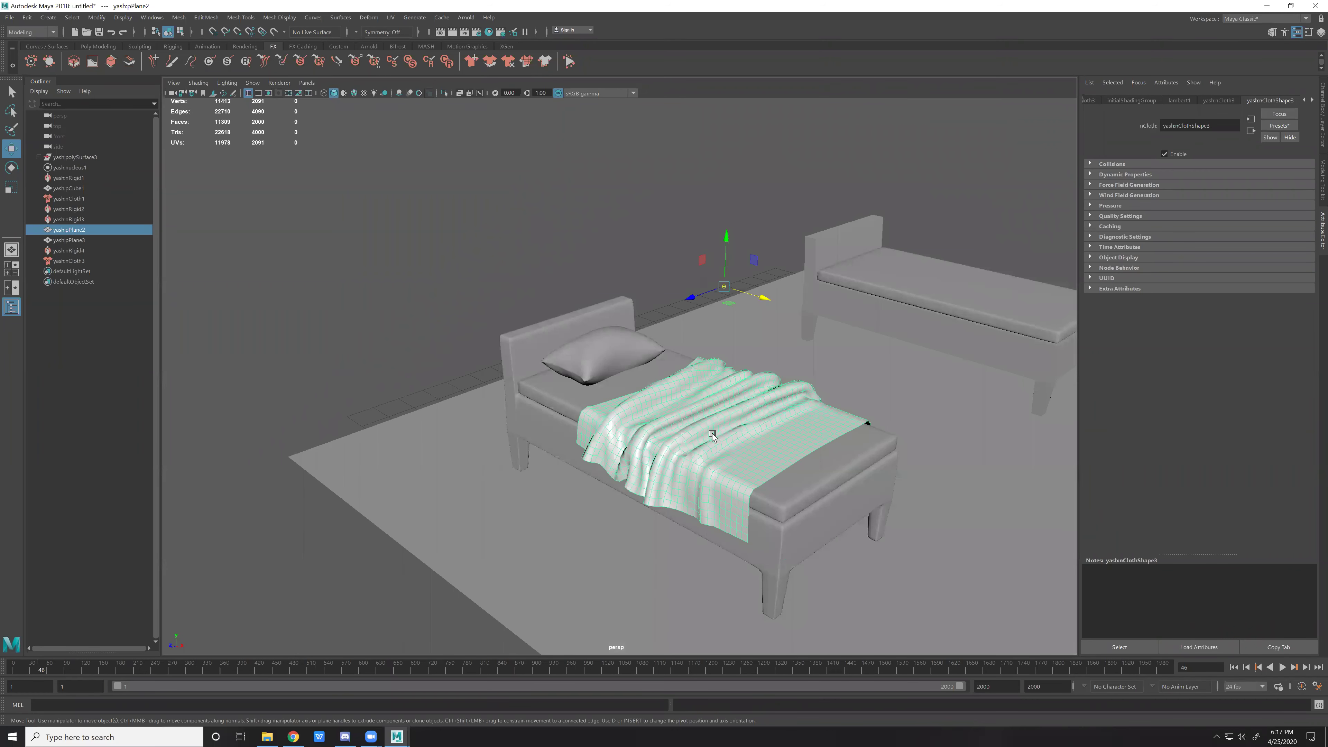
{"action": "left_click", "coordinate": [318, 365]}
{"action": "mouse_move", "coordinate": [317, 364]}
{"action": "left_mouse_down", "text": "alt"}
{"action": "mouse_move", "coordinate": [672, 387]}
{"action": "mouse_move", "coordinate": [768, 415]}
{"action": "left_mouse_up", "text": "alt"}
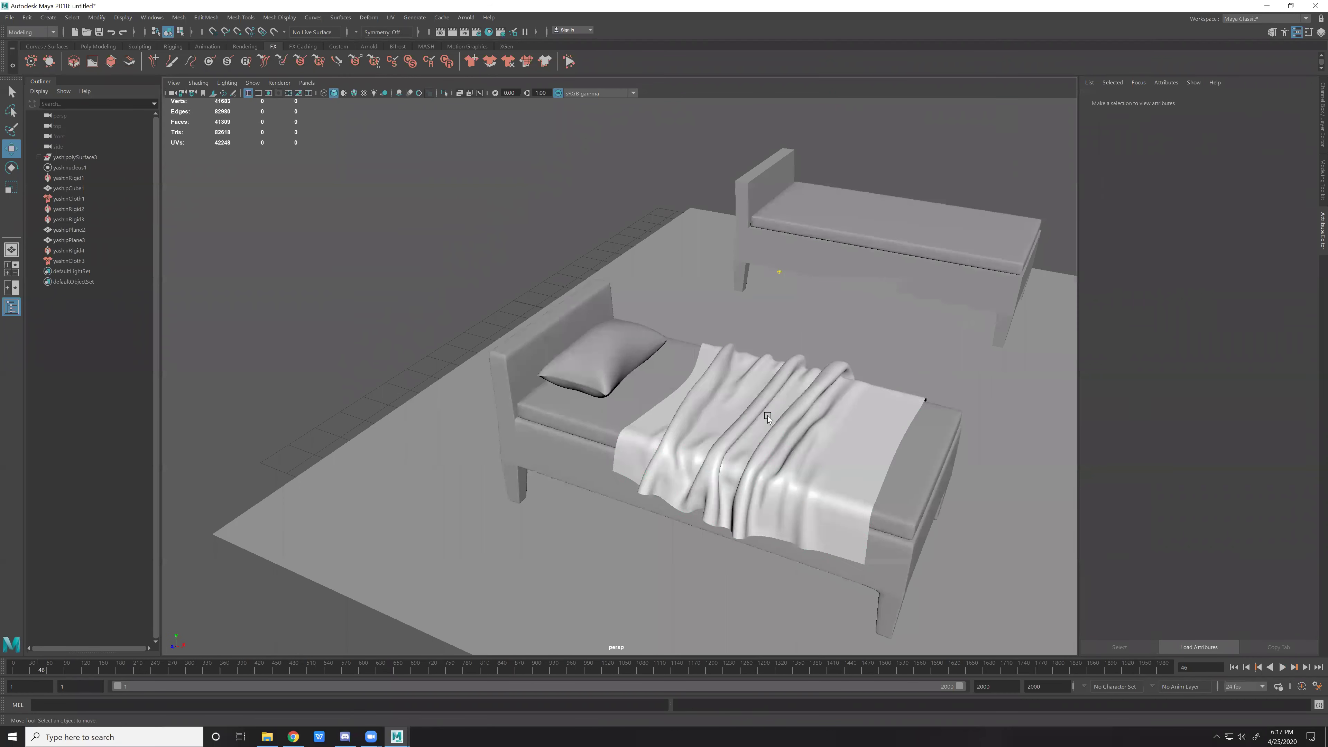
Duplicate the draped cloth sheet as a static mesh.
{"action": "left_click", "coordinate": [767, 418]}
{"action": "key", "text": "ctrl+d"}
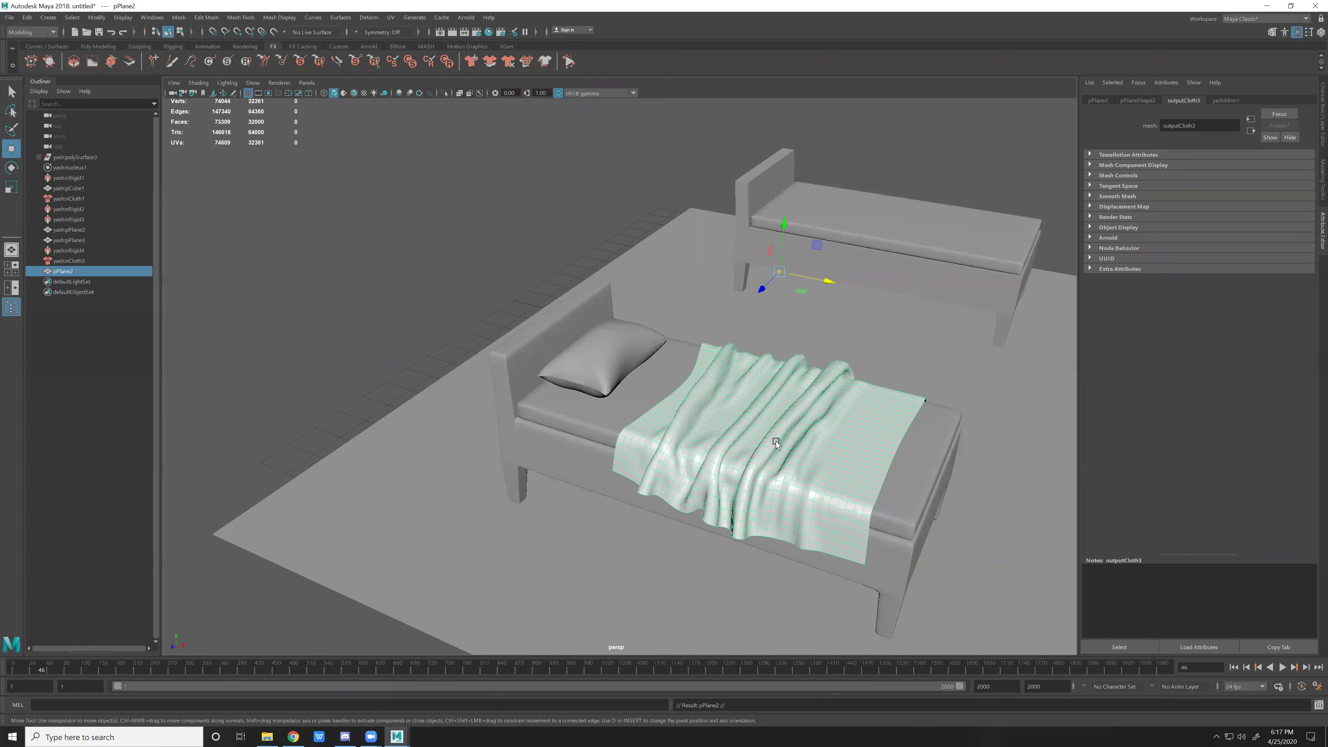
{"action": "scroll", "coordinate": [776, 441], "scroll_direction": "down", "scroll_amount": 5}
{"action": "left_click_drag", "start_coordinate": [770, 425], "coordinate": [719, 453], "text": "alt"}
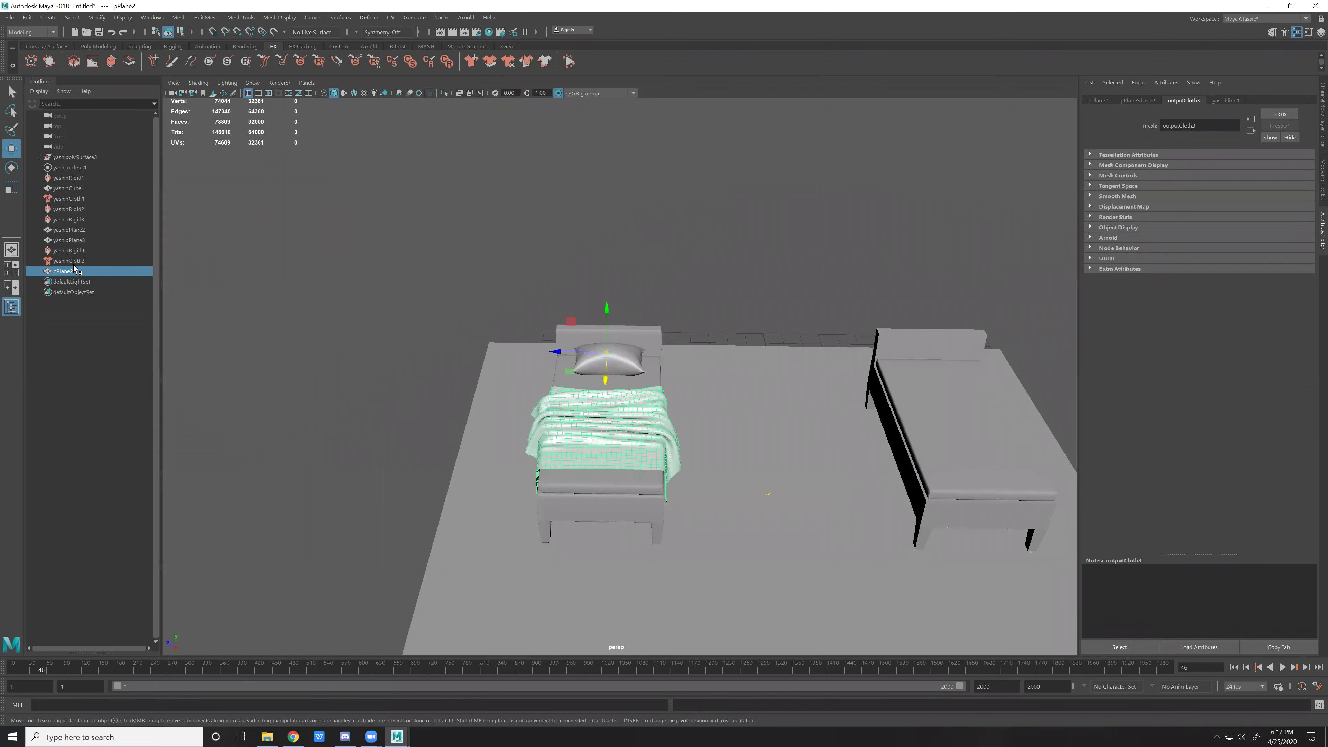
{"action": "left_click_drag", "start_coordinate": [562, 424], "coordinate": [637, 422], "text": "alt"}
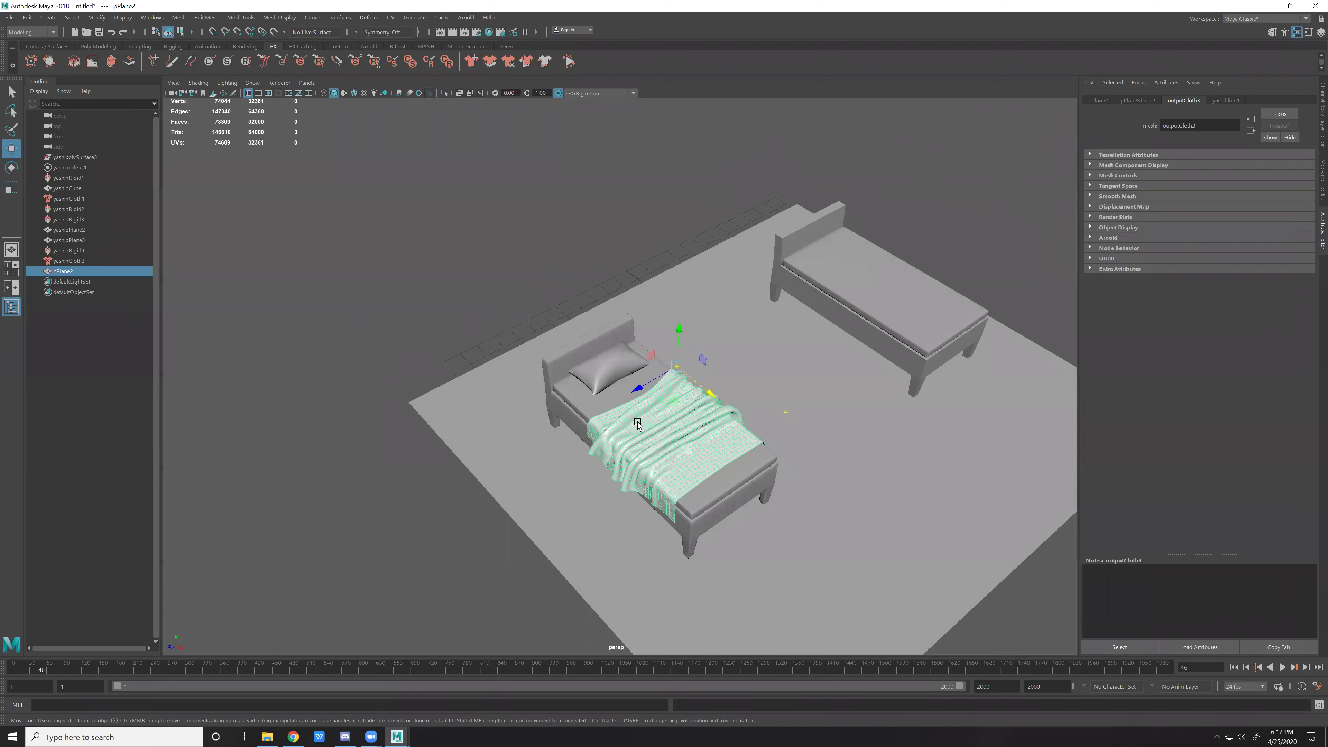
Delete the nCloth3 node and the flat original plane, leaving draped pPlane2 selected.
{"action": "left_click", "coordinate": [104, 261]}
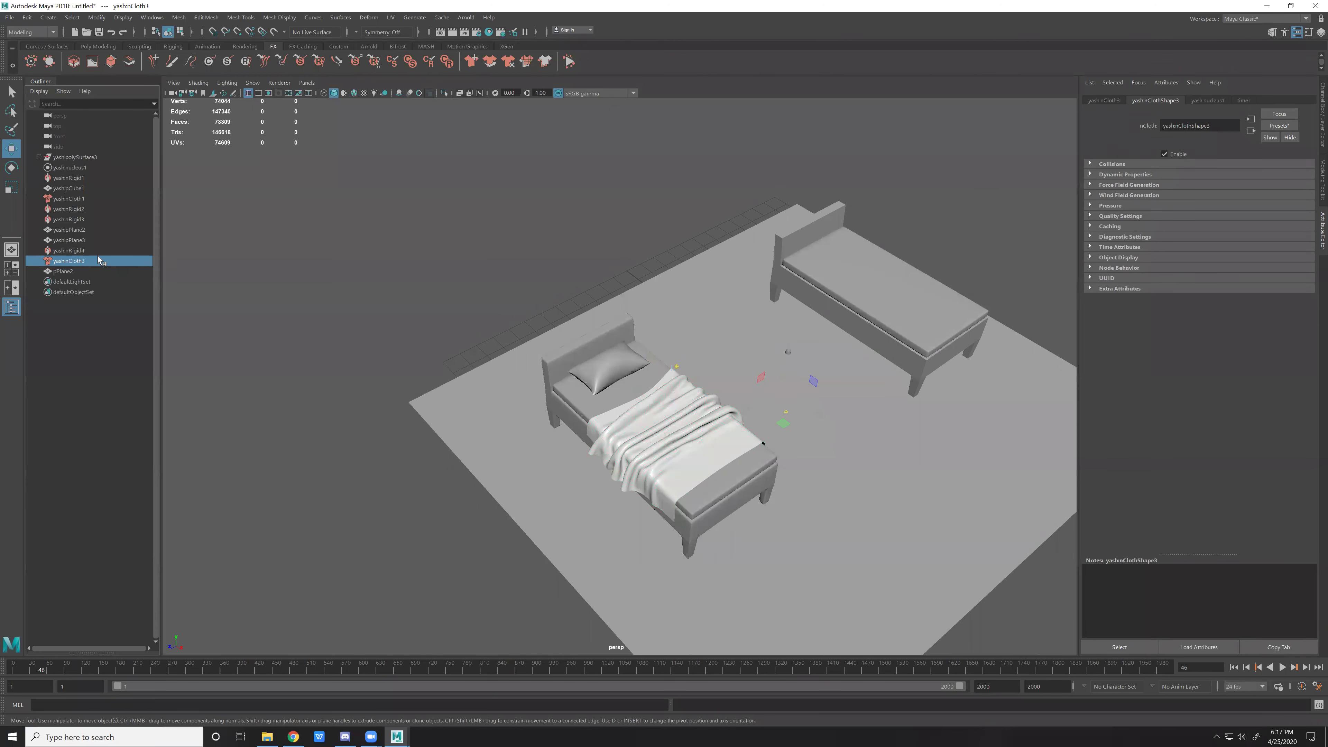
{"action": "left_click", "coordinate": [680, 364]}
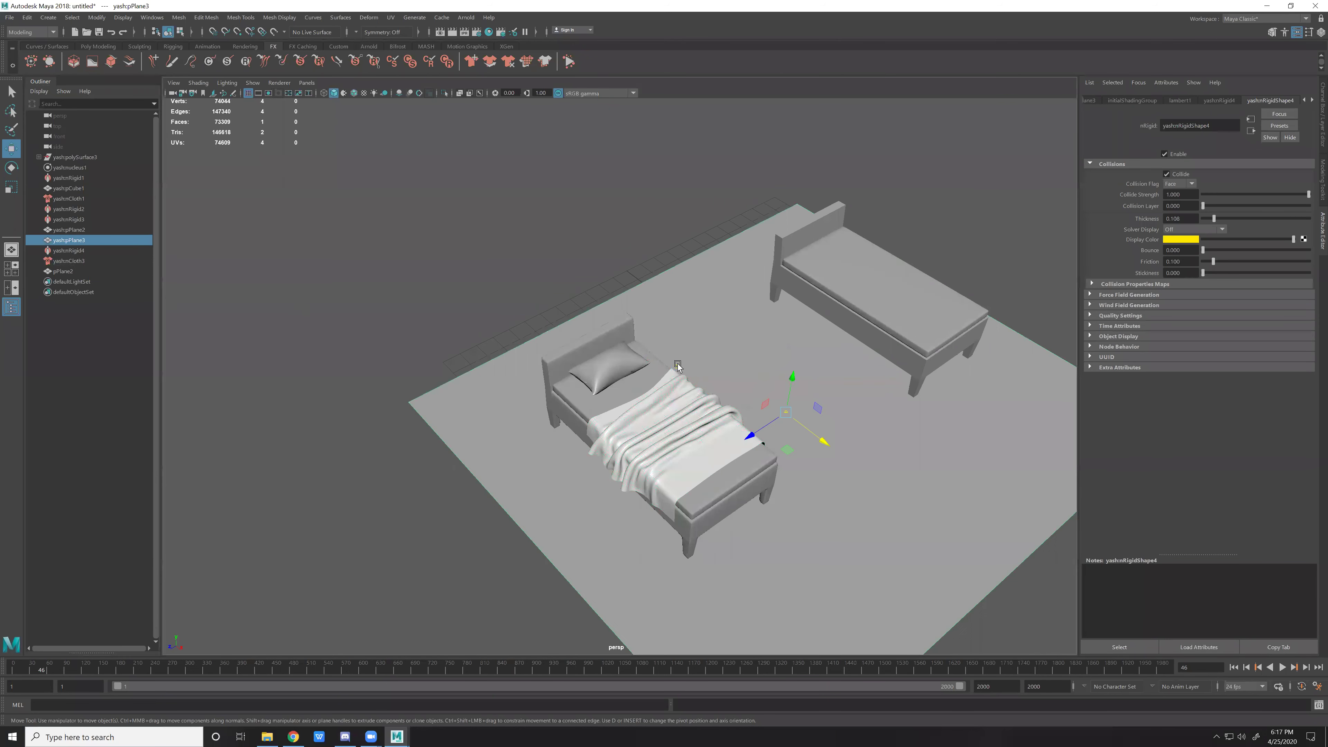
{"action": "left_click", "coordinate": [677, 367]}
{"action": "left_click_drag", "start_coordinate": [677, 367], "coordinate": [674, 348], "text": "alt"}
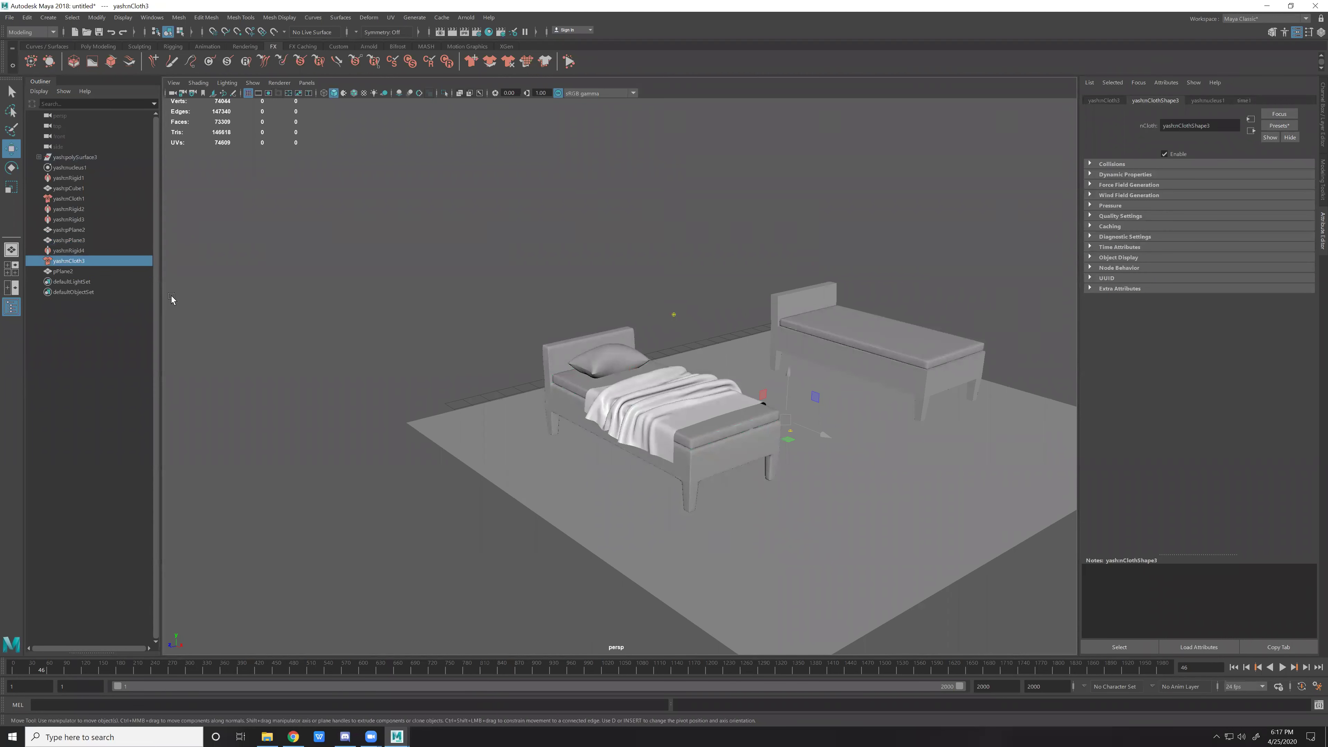
{"action": "key", "text": "Delete"}
{"action": "left_click", "coordinate": [654, 325]}
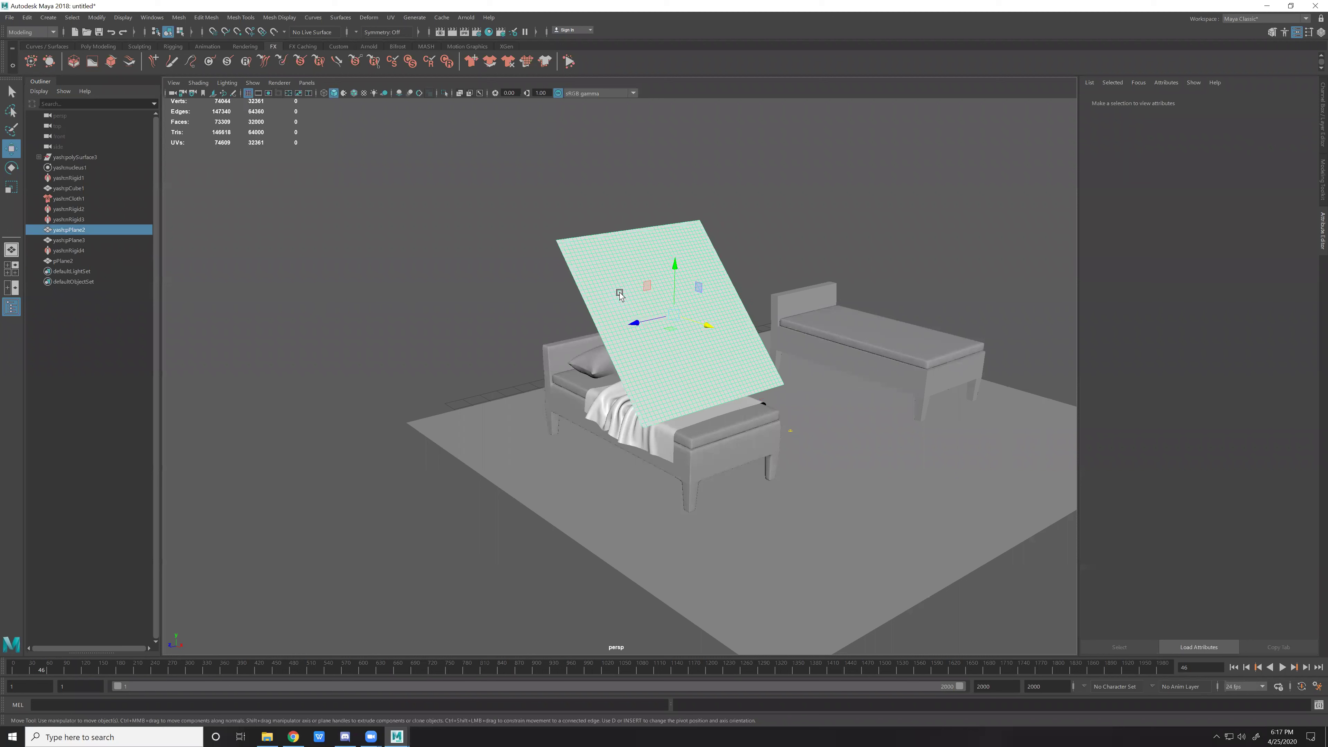
{"action": "key", "text": "Delete"}
{"action": "left_click", "coordinate": [677, 389]}
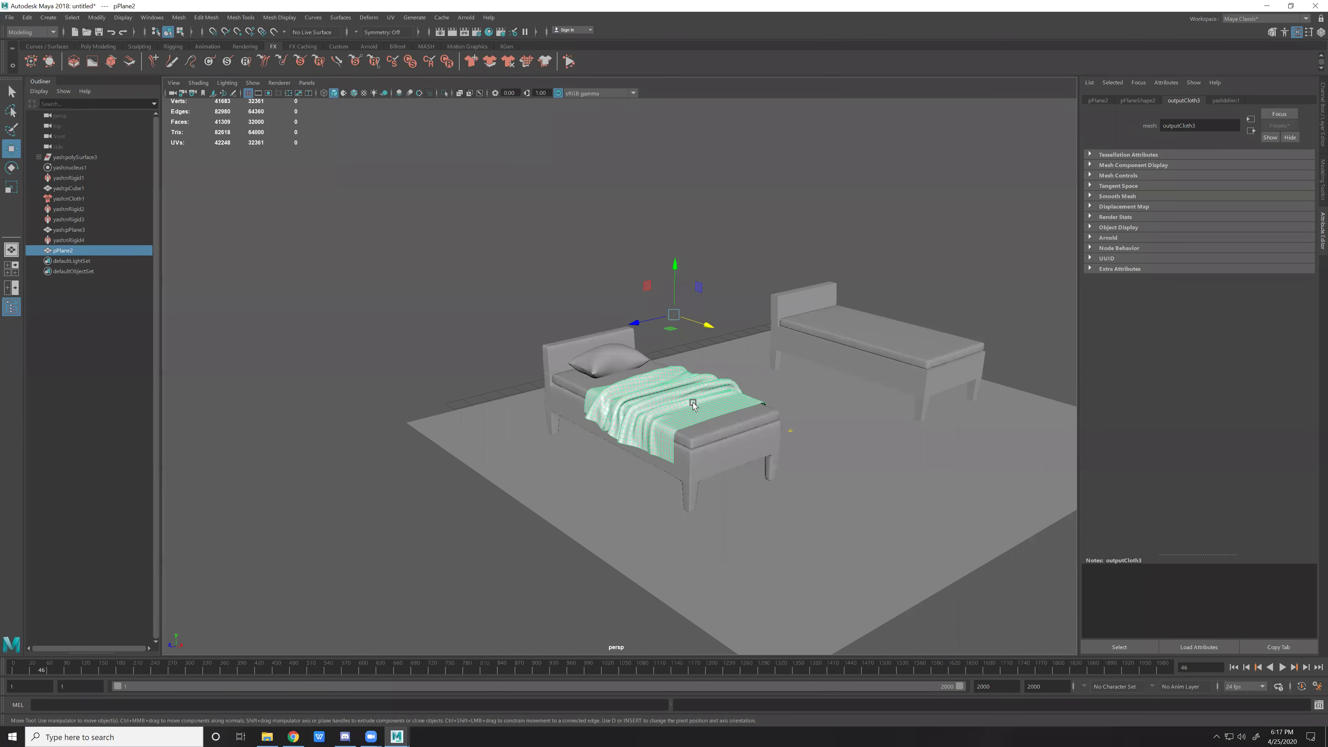
Delete nCloth1, nRigid2, nRigid3 and nRigid4 from the Outliner, leaving nRigid1 selected.
{"action": "mouse_move", "coordinate": [698, 415]}
{"action": "left_mouse_down", "text": "alt"}
{"action": "mouse_move", "coordinate": [766, 461]}
{"action": "mouse_move", "coordinate": [186, 249]}
{"action": "left_mouse_up", "text": "alt"}
{"action": "left_click", "coordinate": [770, 461]}
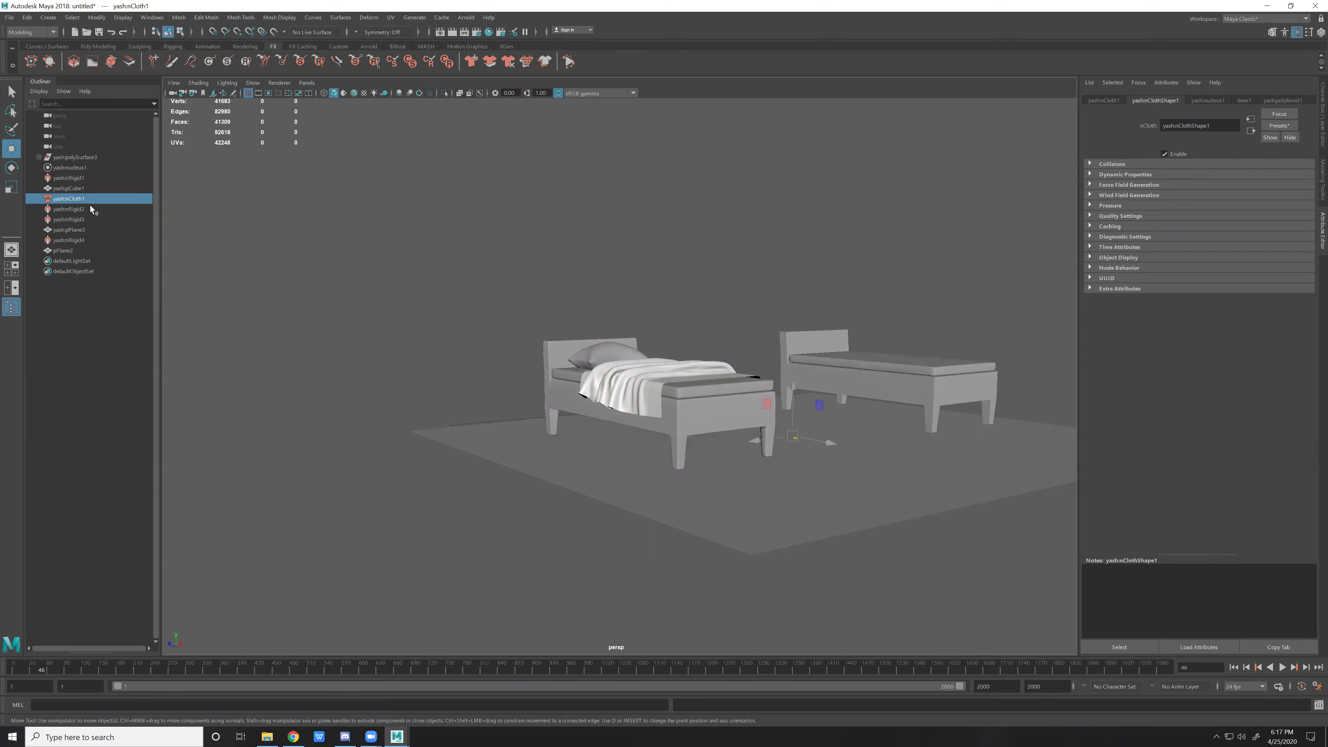
{"action": "left_click", "coordinate": [81, 242]}
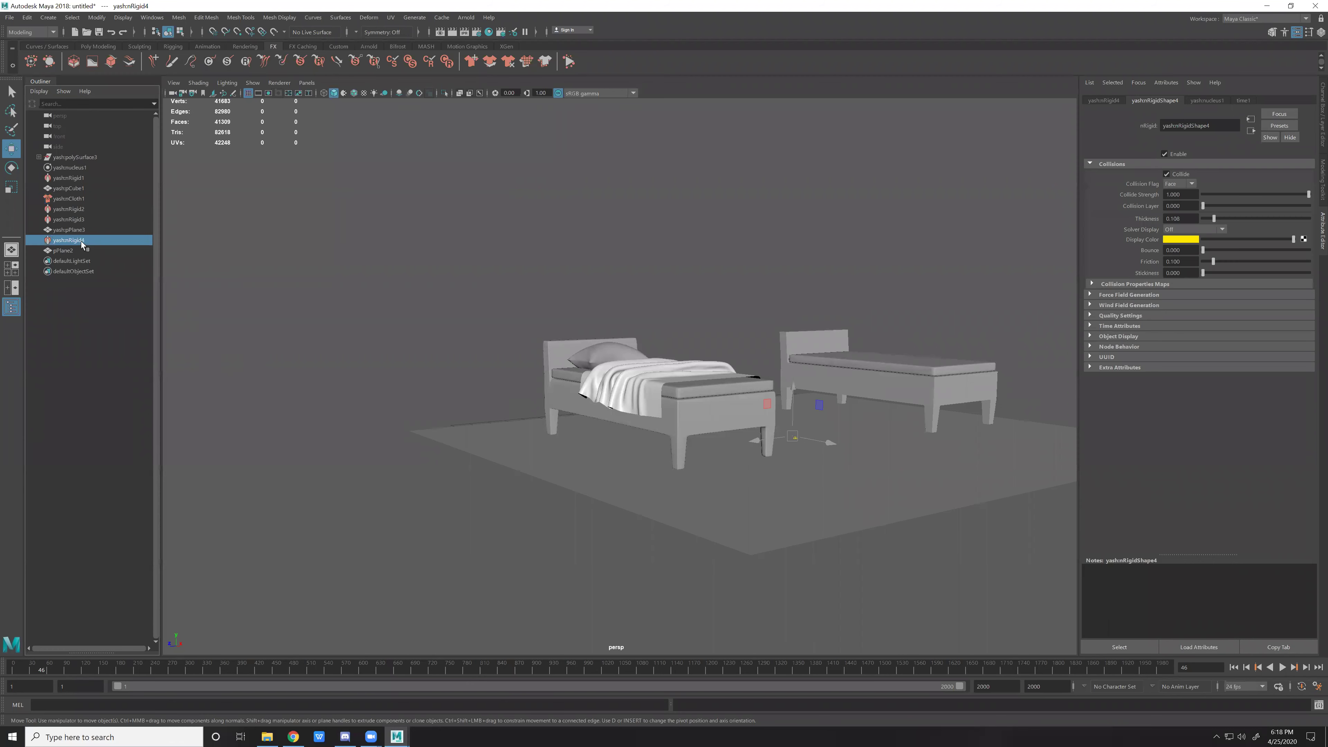
{"action": "left_click_drag", "start_coordinate": [85, 219], "coordinate": [82, 197]}
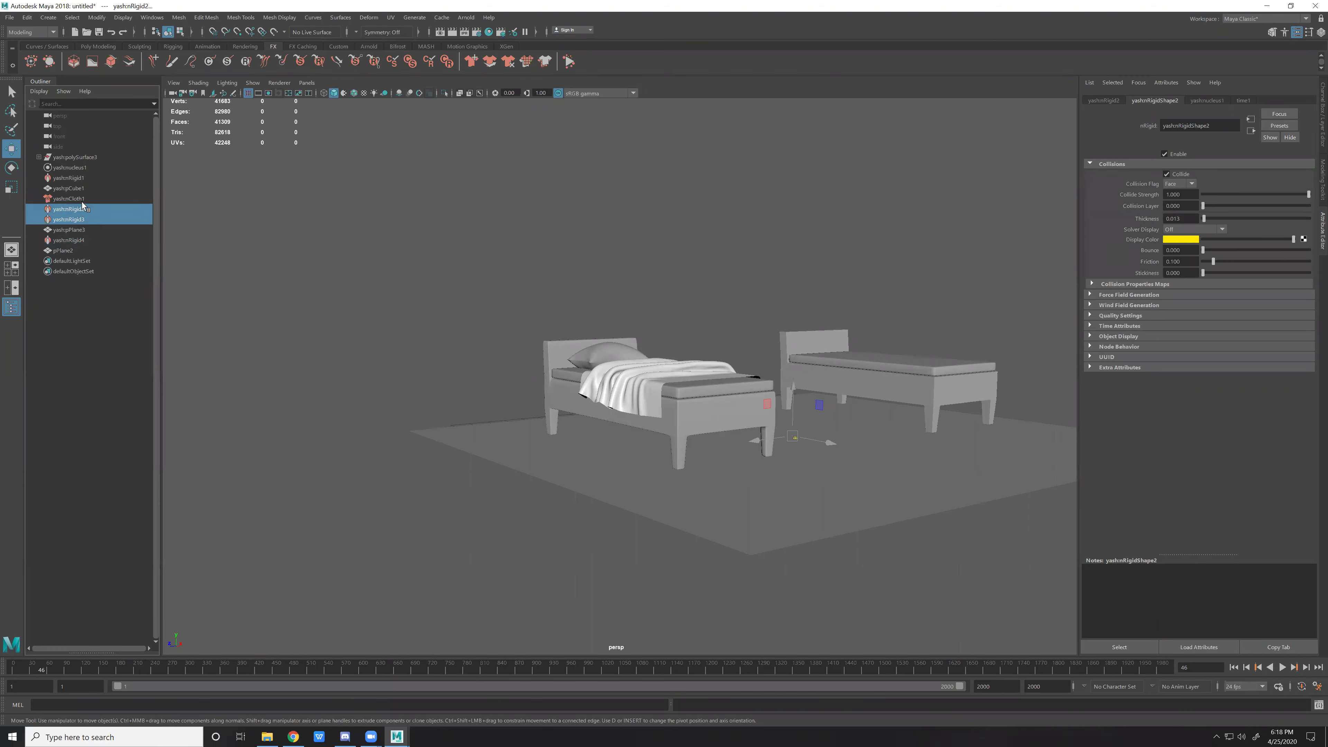
{"action": "left_click", "coordinate": [46, 192]}
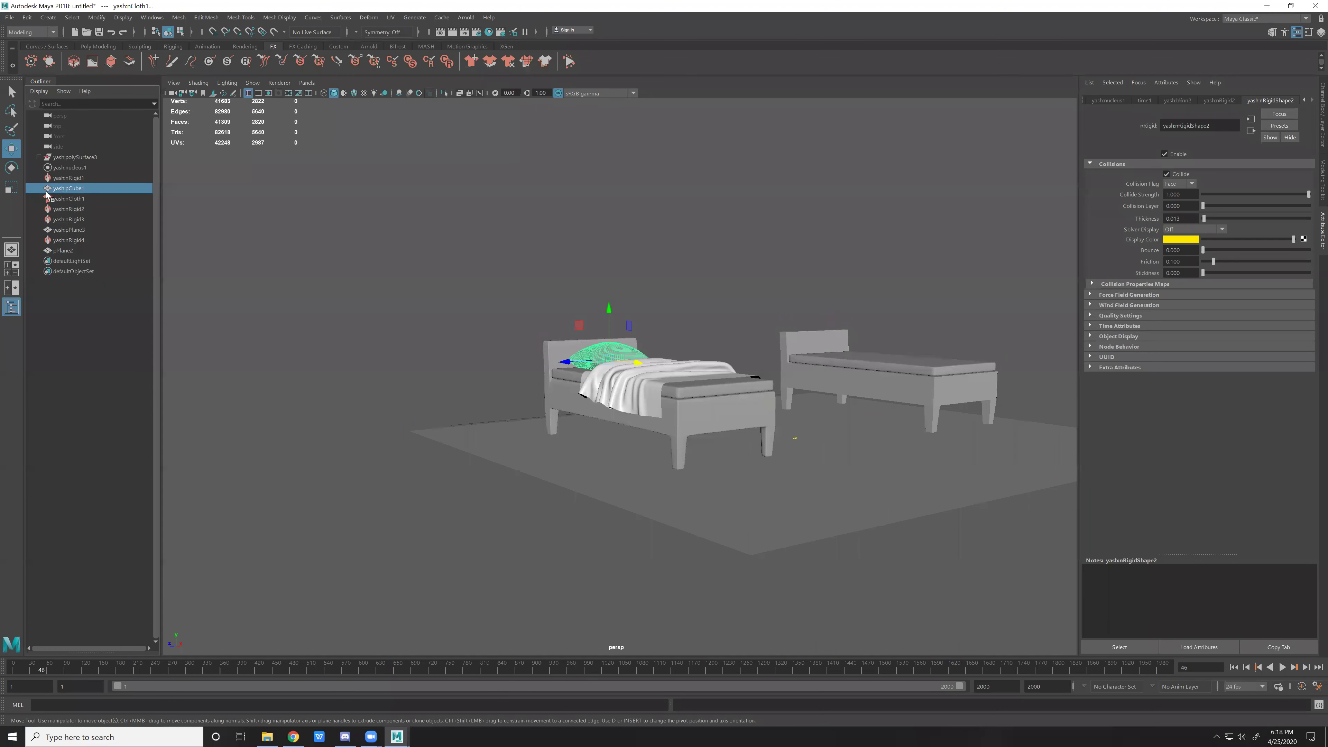
{"action": "left_click_drag", "start_coordinate": [64, 197], "coordinate": [82, 223]}
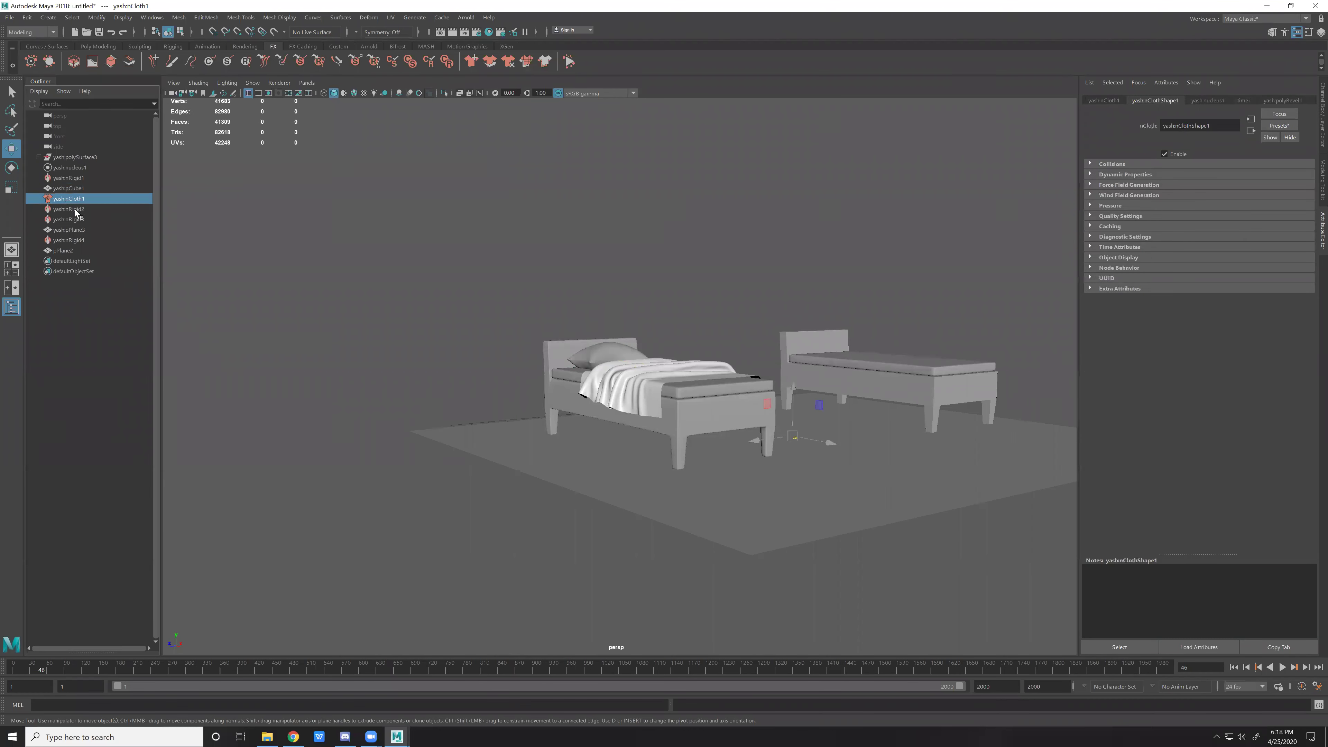
{"action": "key", "text": "Delete"}
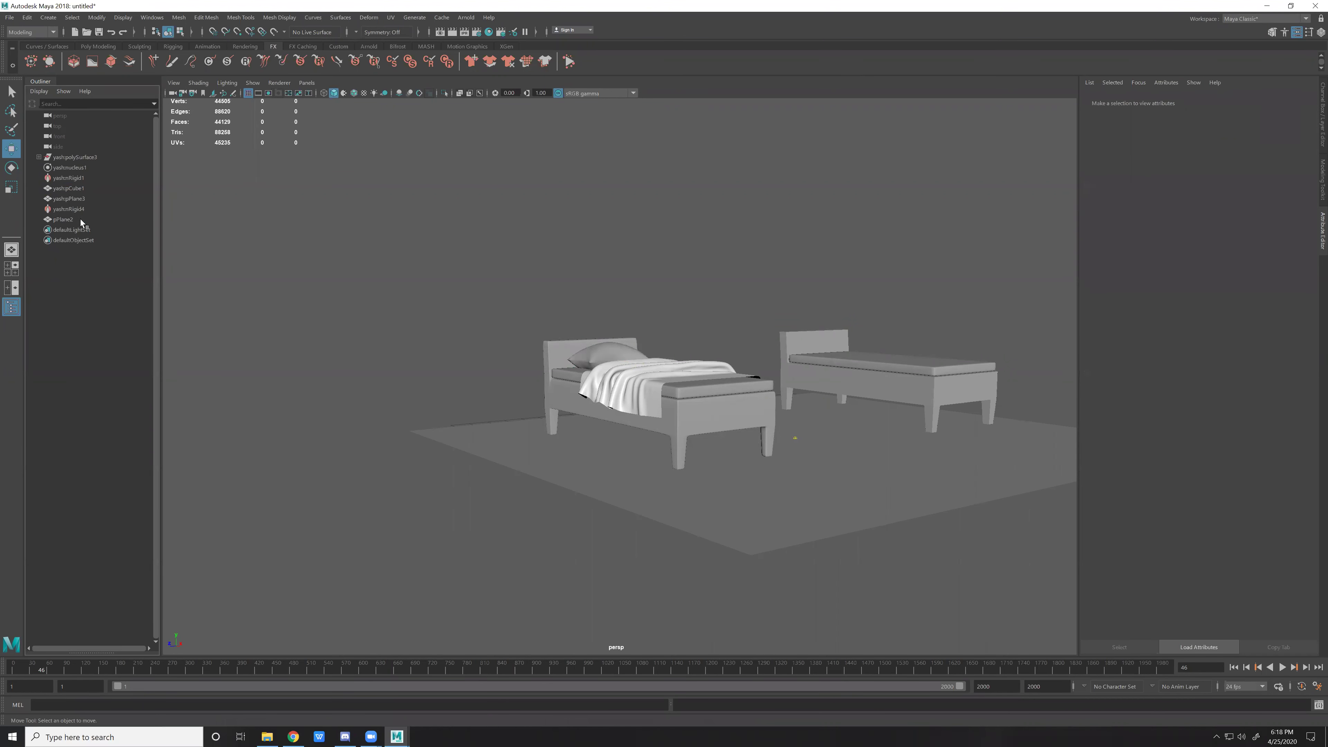
{"action": "left_click", "coordinate": [69, 179]}
Delete the nRigid1 node and the nucleus1 solver.
{"action": "key", "text": "Delete"}
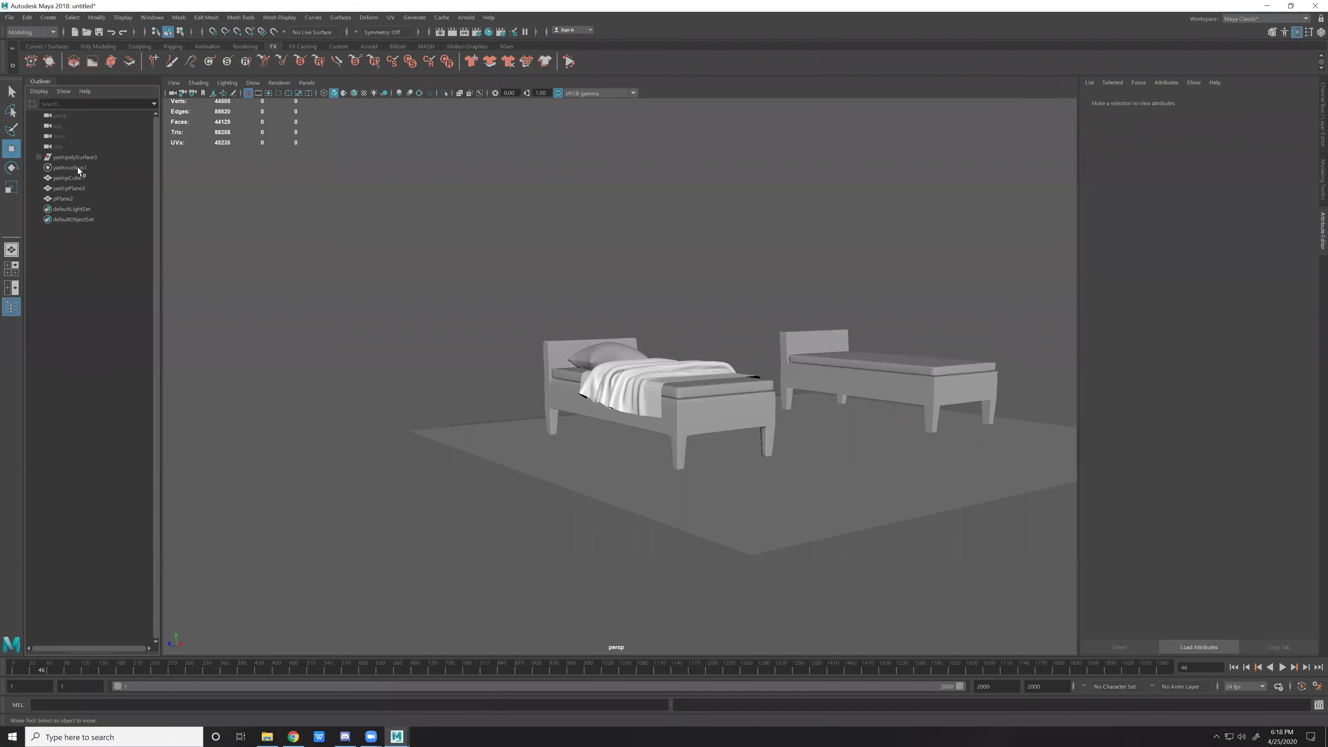
{"action": "left_click", "coordinate": [79, 169]}
{"action": "key", "text": "Delete"}
{"action": "right_click_drag", "start_coordinate": [716, 410], "coordinate": [700, 403], "text": "alt"}
{"action": "left_click_drag", "start_coordinate": [700, 403], "coordinate": [686, 406], "text": "alt"}
Check the blanket and bed frame, then select and frame pCube1.
{"action": "left_click", "coordinate": [686, 406]}
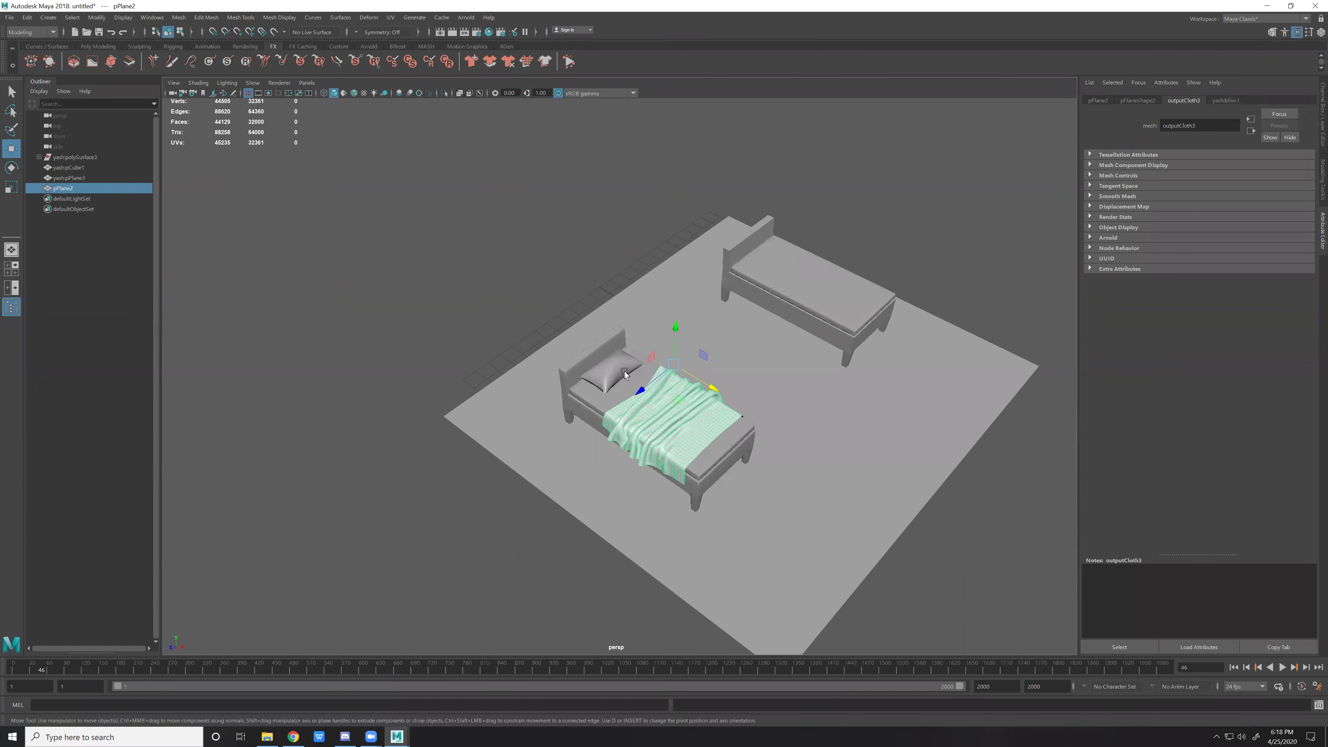
{"action": "key", "text": "f"}
{"action": "right_click_drag", "start_coordinate": [772, 472], "coordinate": [730, 437], "text": "alt"}
{"action": "mouse_move", "coordinate": [731, 437]}
{"action": "left_mouse_down", "text": "alt"}
{"action": "mouse_move", "coordinate": [639, 399]}
{"action": "mouse_move", "coordinate": [808, 500]}
{"action": "left_mouse_up", "text": "alt"}
{"action": "left_click", "coordinate": [884, 520]}
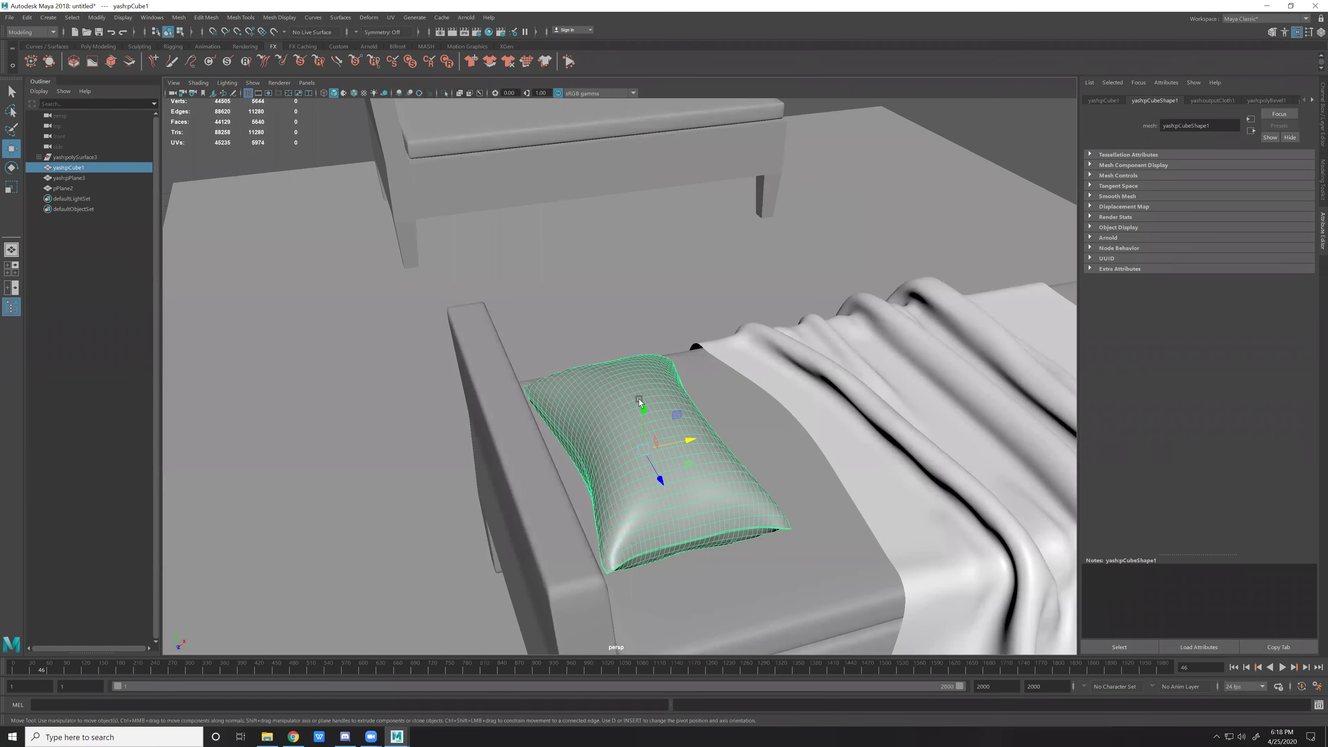
{"action": "left_click_drag", "start_coordinate": [884, 521], "coordinate": [556, 338], "text": "alt"}
{"action": "left_click", "coordinate": [557, 338]}
{"action": "key", "text": "f"}
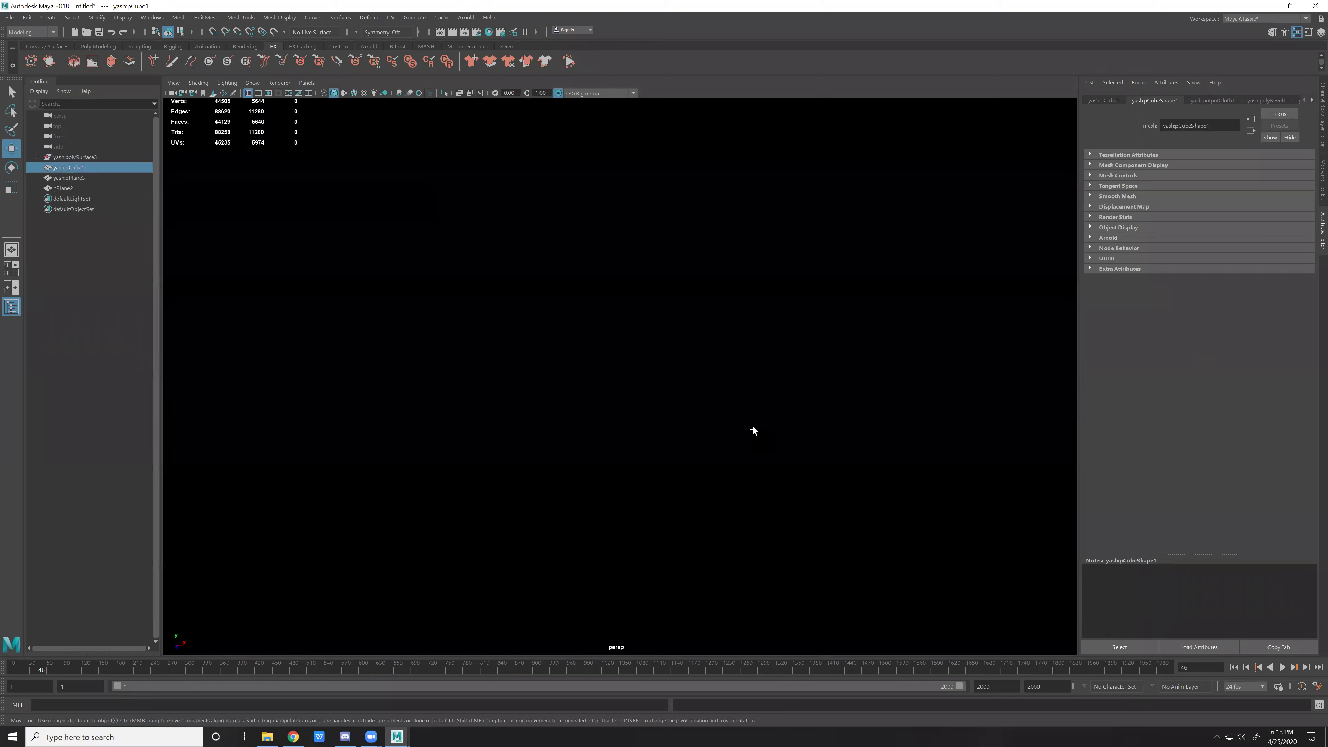
Orbit down near the floor to find pCube1's green slab below it.
{"action": "left_click_drag", "start_coordinate": [699, 414], "coordinate": [684, 422], "text": "alt"}
{"action": "right_click_drag", "start_coordinate": [684, 422], "coordinate": [613, 423], "text": "alt"}
{"action": "mouse_move", "coordinate": [613, 423]}
{"action": "left_mouse_down", "text": "alt"}
{"action": "mouse_move", "coordinate": [760, 433]}
{"action": "mouse_move", "coordinate": [695, 412]}
{"action": "left_mouse_up", "text": "alt"}
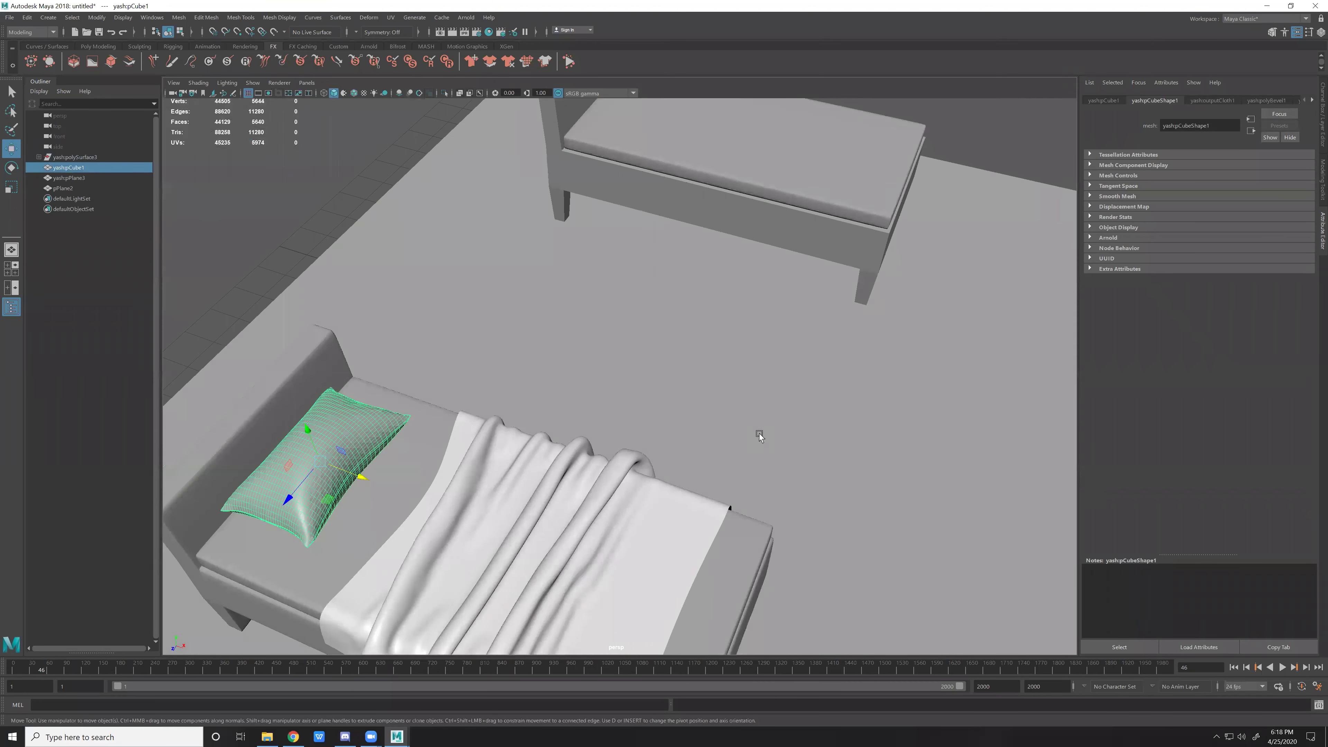
{"action": "mouse_move", "coordinate": [696, 412]}
{"action": "right_mouse_down", "text": "alt"}
{"action": "mouse_move", "coordinate": [795, 487]}
{"action": "mouse_move", "coordinate": [663, 418]}
{"action": "mouse_move", "coordinate": [768, 487]}
{"action": "mouse_move", "coordinate": [385, 261]}
{"action": "mouse_move", "coordinate": [570, 404]}
{"action": "right_mouse_up", "text": "alt"}
{"action": "left_click_drag", "start_coordinate": [571, 404], "coordinate": [668, 464], "text": "alt"}
{"action": "key", "text": "f"}
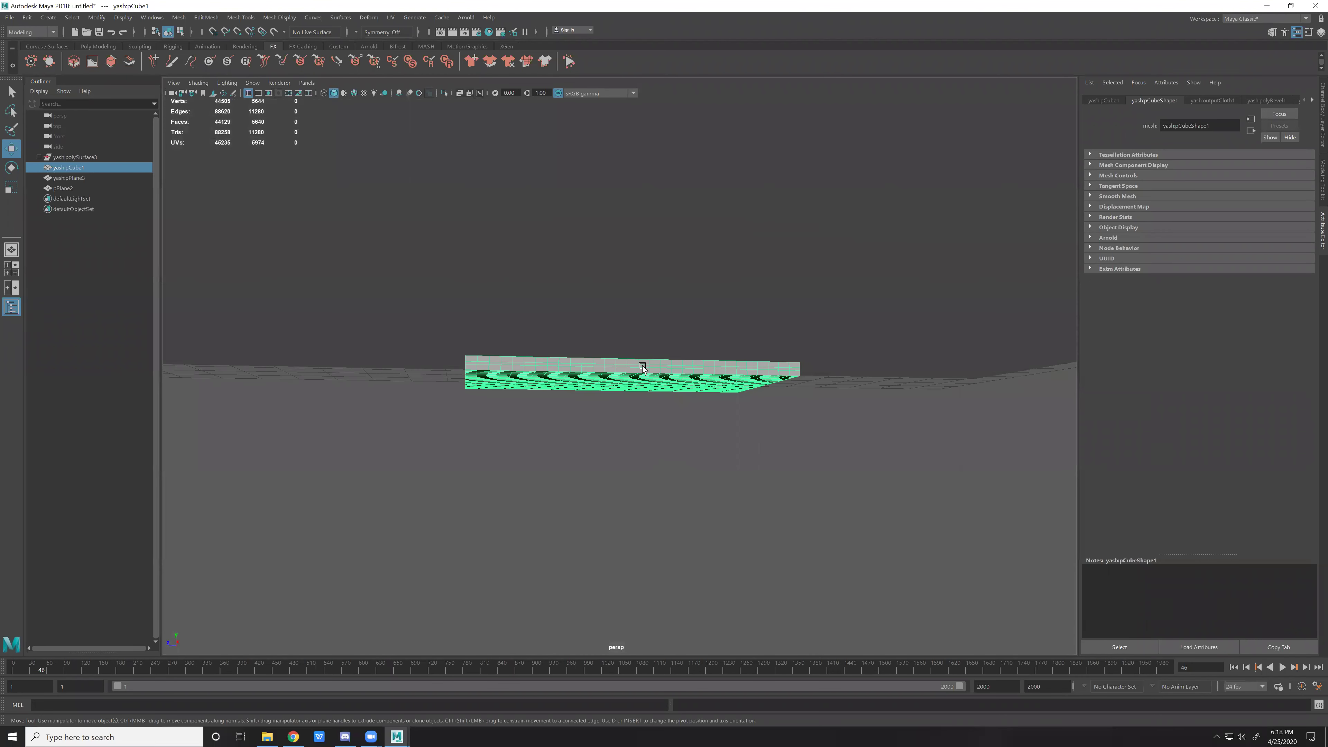
{"action": "left_click_drag", "start_coordinate": [640, 368], "coordinate": [537, 372], "text": "alt"}
{"action": "scroll", "coordinate": [538, 374], "scroll_direction": "down", "scroll_amount": 5}
{"action": "scroll", "coordinate": [538, 374], "scroll_direction": "up", "scroll_amount": 6}
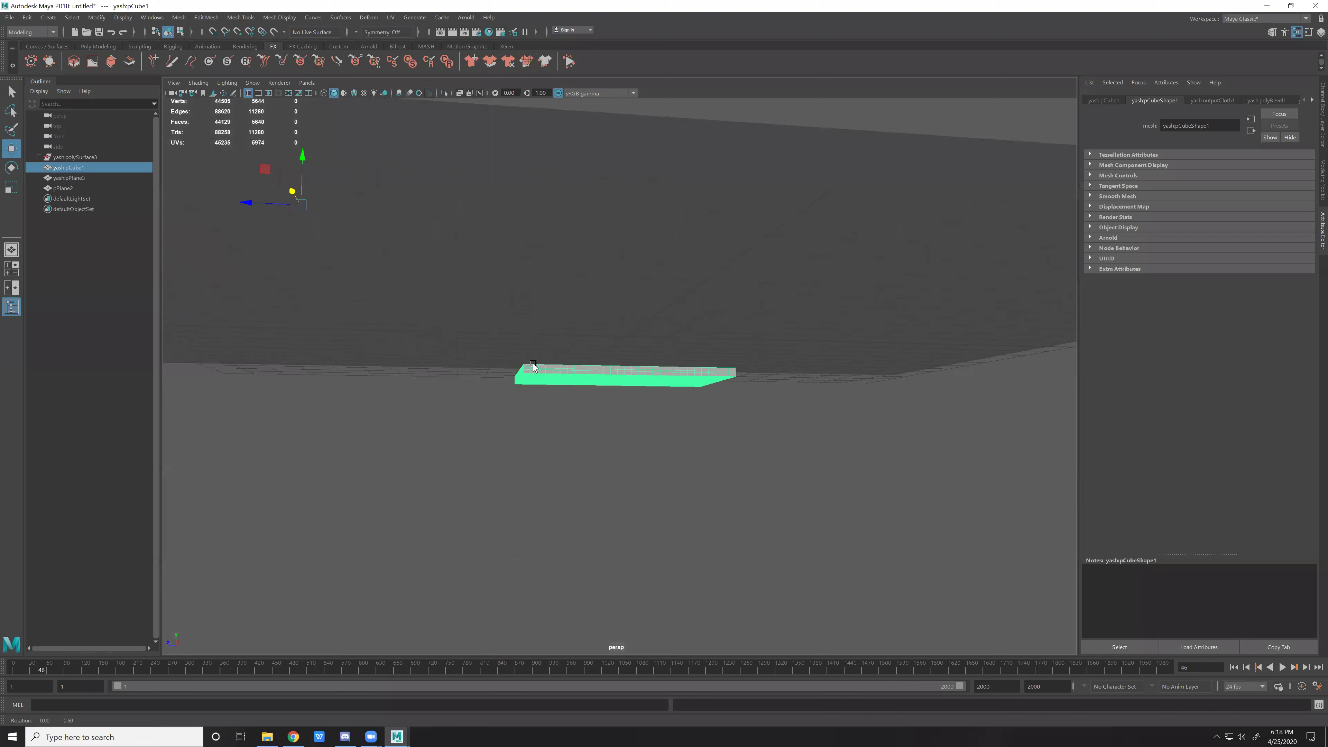
Delete pCube1's slab faces lying below the floor in Face mode.
{"action": "right_click_drag", "start_coordinate": [609, 374], "coordinate": [615, 378]}
{"action": "scroll", "coordinate": [634, 398], "scroll_direction": "down", "scroll_amount": 5}
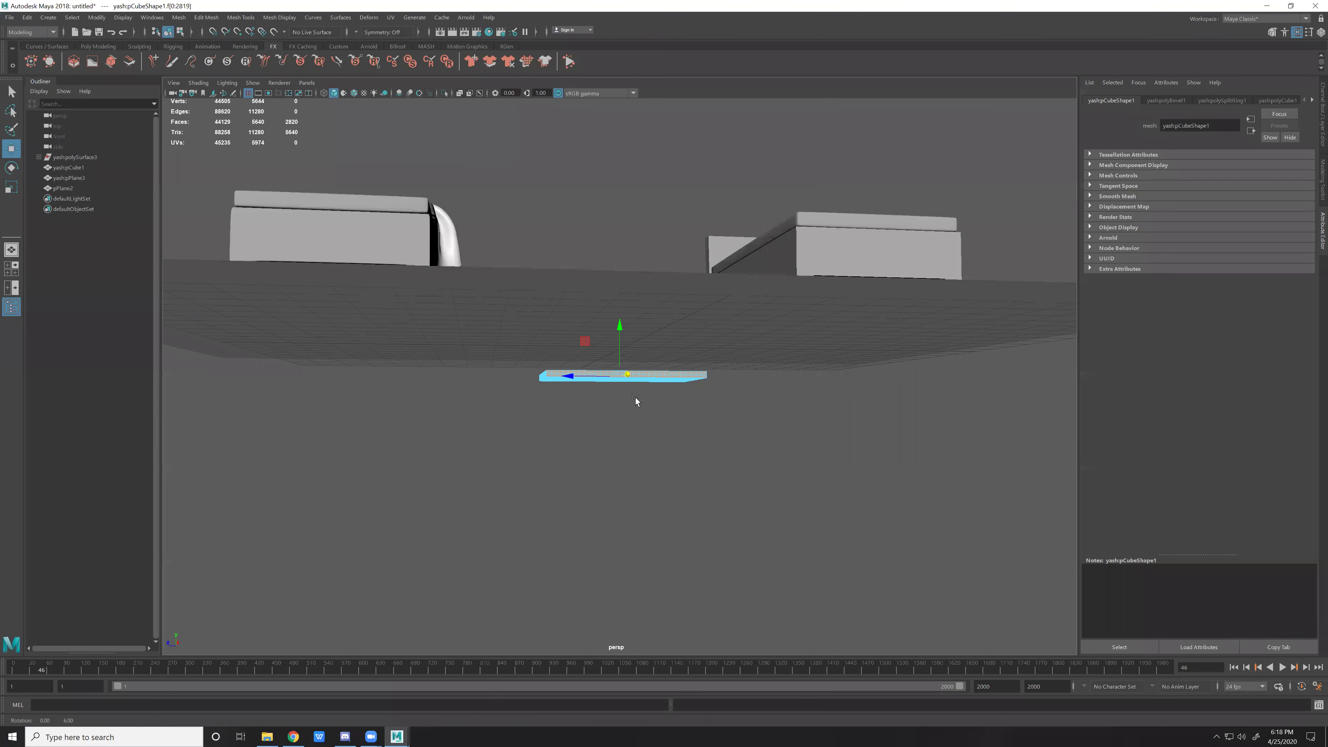
{"action": "scroll", "coordinate": [637, 404], "scroll_direction": "up", "scroll_amount": 3}
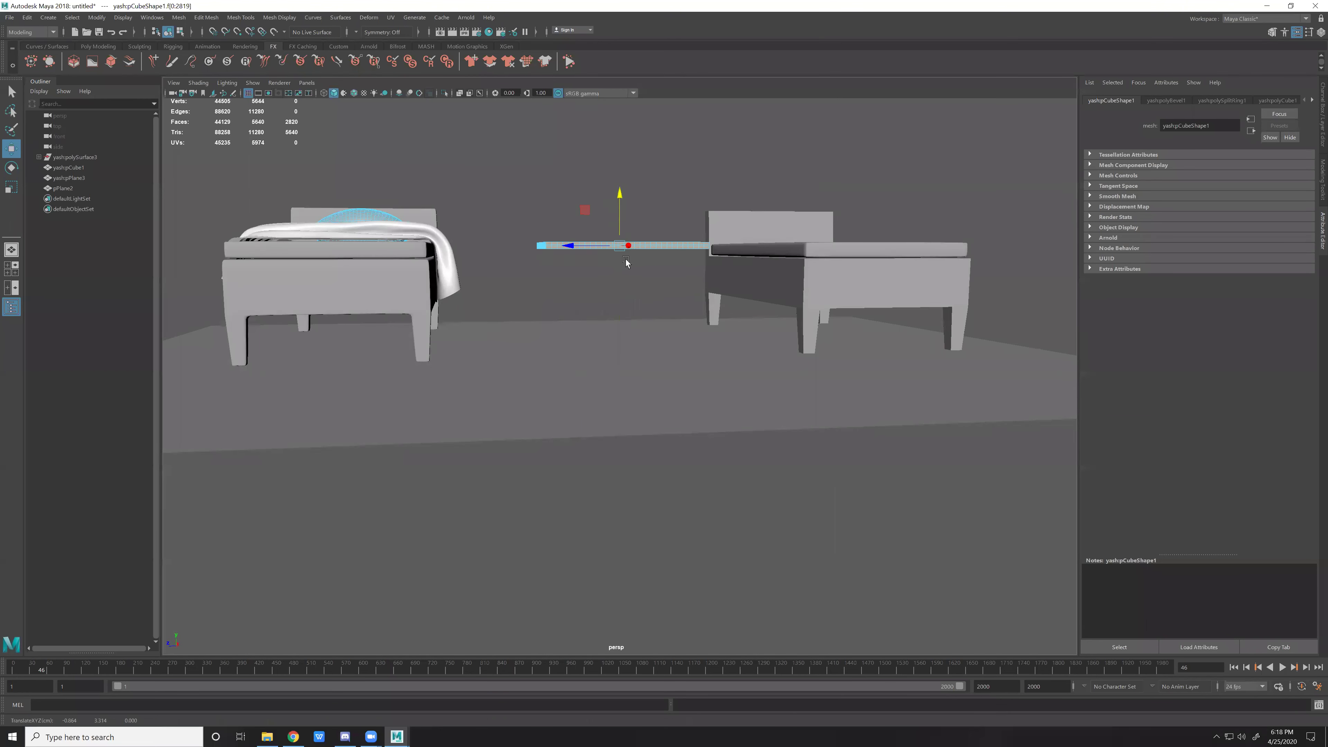
{"action": "key", "text": "f"}
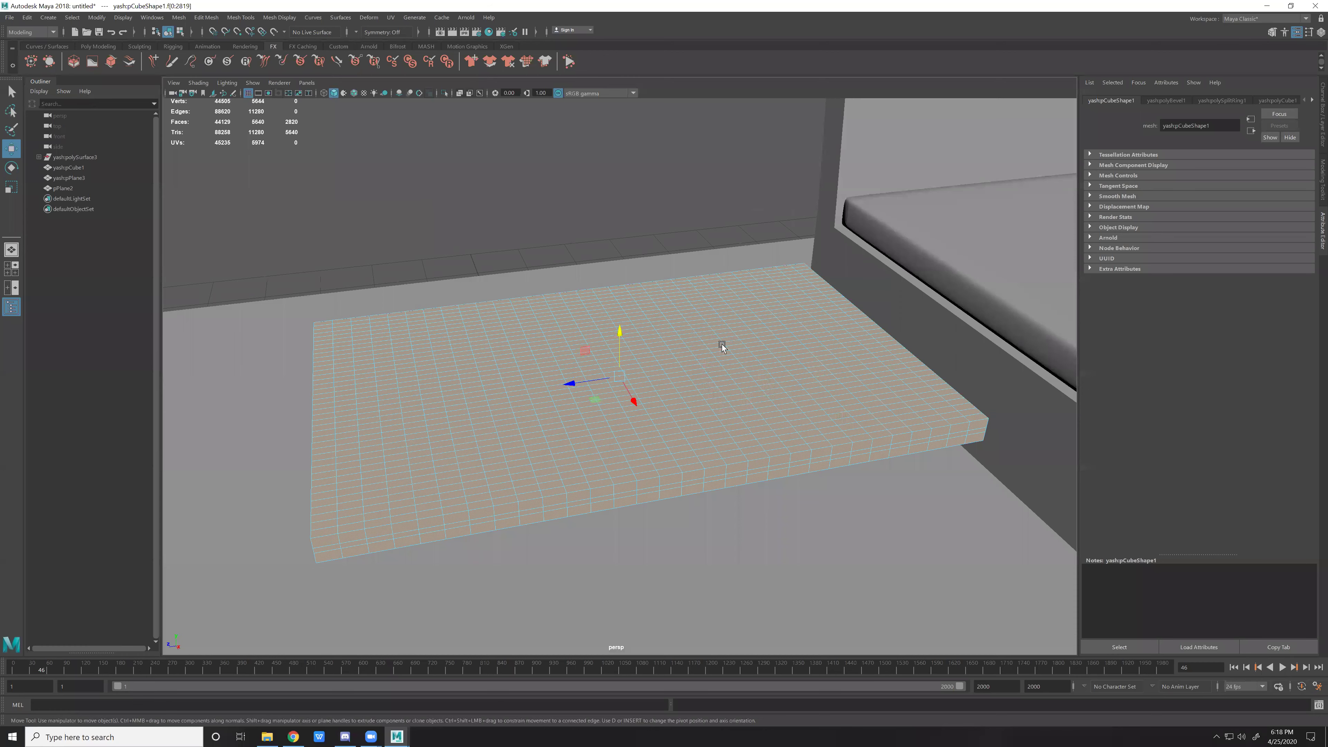
{"action": "key", "text": "Delete"}
Check a leftover slab face, then centre the left bed and frame the pillow.
{"action": "left_click", "coordinate": [530, 503]}
{"action": "key", "text": "f"}
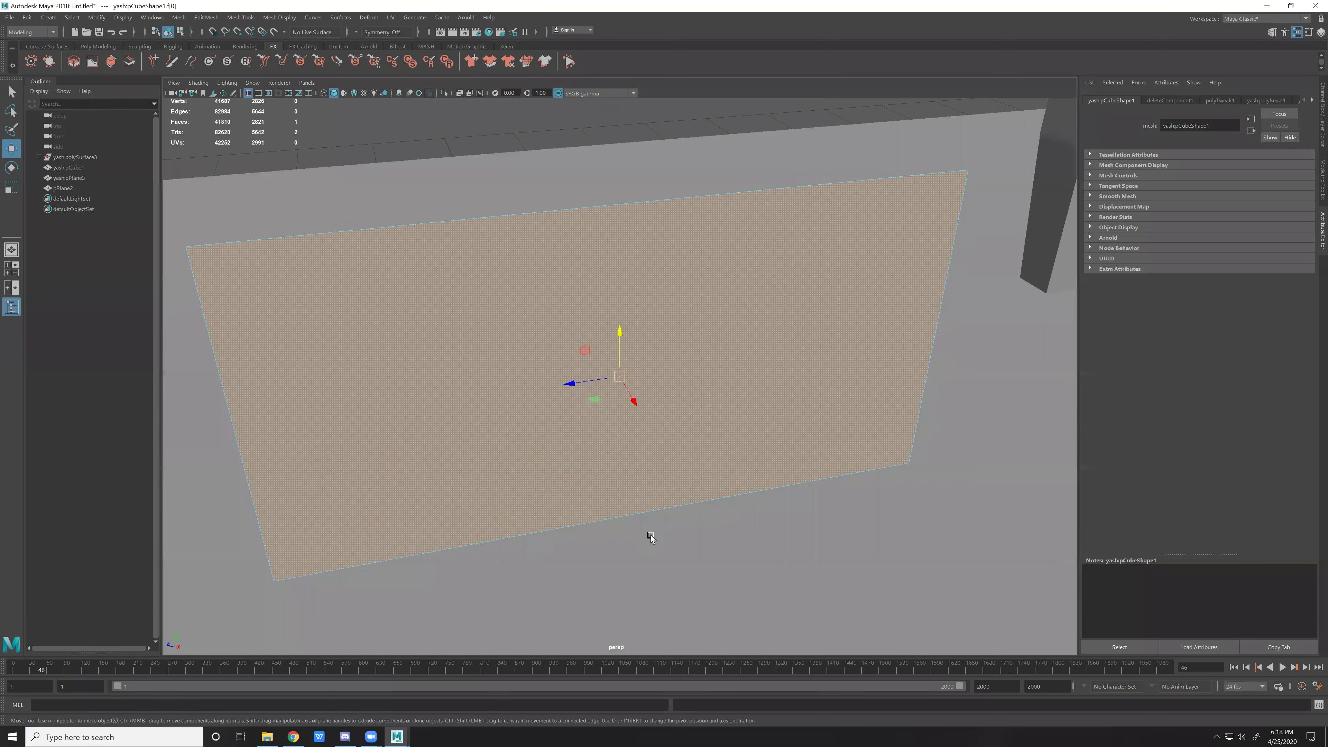
{"action": "scroll", "coordinate": [611, 413], "scroll_direction": "down", "scroll_amount": 3}
{"action": "scroll", "coordinate": [463, 358], "scroll_direction": "down", "scroll_amount": 3}
{"action": "left_click_drag", "start_coordinate": [463, 358], "coordinate": [490, 347], "text": "alt"}
{"action": "left_click", "coordinate": [489, 347]}
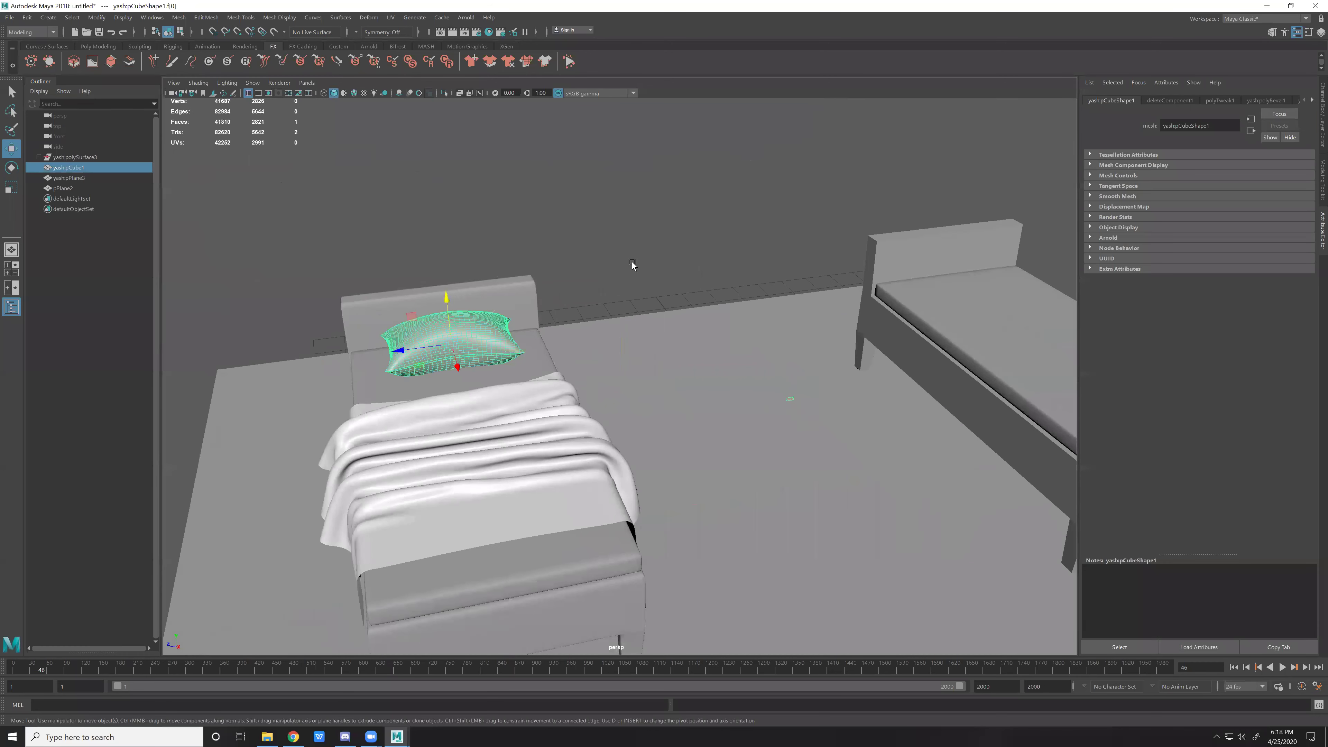
{"action": "key", "text": "f"}
{"action": "scroll", "coordinate": [537, 381], "scroll_direction": "down", "scroll_amount": 5}
Inspect the small leftover face, then select and frame the pillow.
{"action": "left_click", "coordinate": [642, 407]}
{"action": "left_click", "coordinate": [615, 373]}
{"action": "key", "text": "f"}
{"action": "scroll", "coordinate": [741, 430], "scroll_direction": "down", "scroll_amount": 5}
{"action": "scroll", "coordinate": [371, 321], "scroll_direction": "down", "scroll_amount": 3}
{"action": "scroll", "coordinate": [371, 320], "scroll_direction": "down", "scroll_amount": 3}
{"action": "left_click", "coordinate": [293, 214]}
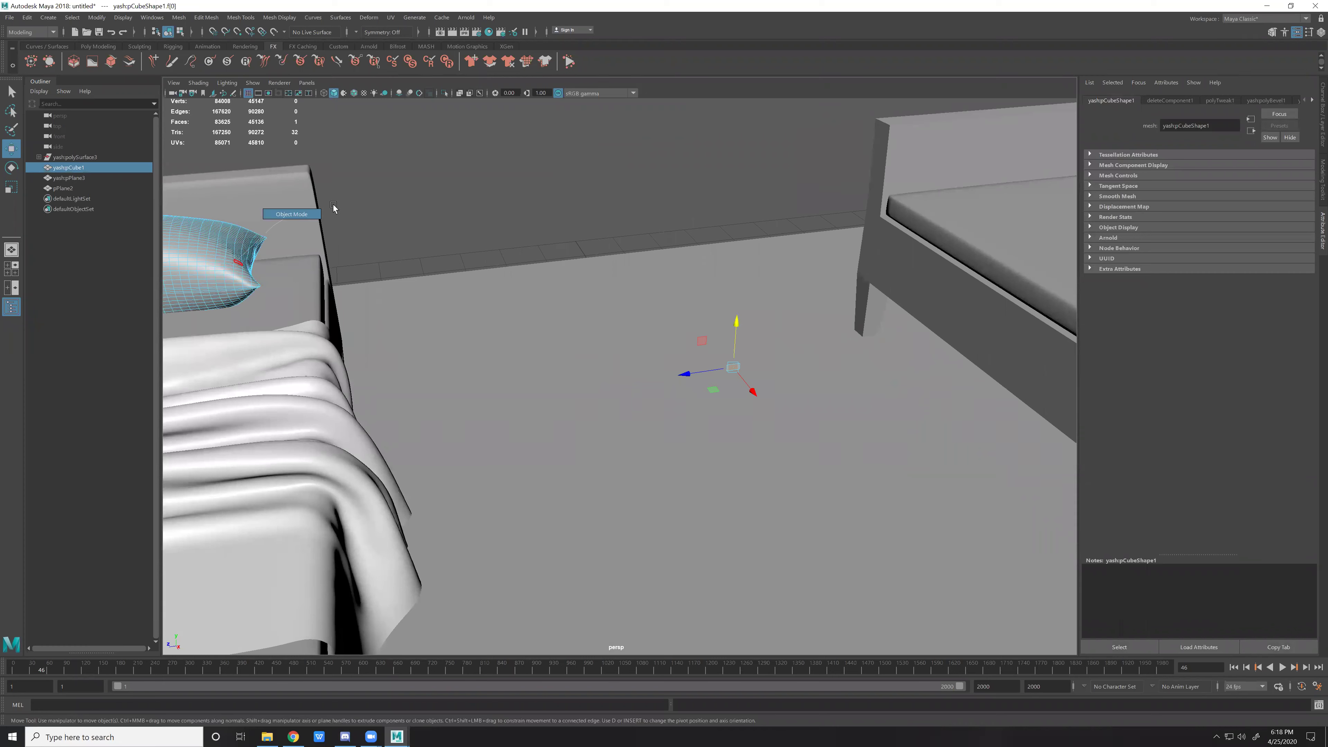
{"action": "key", "text": "f"}
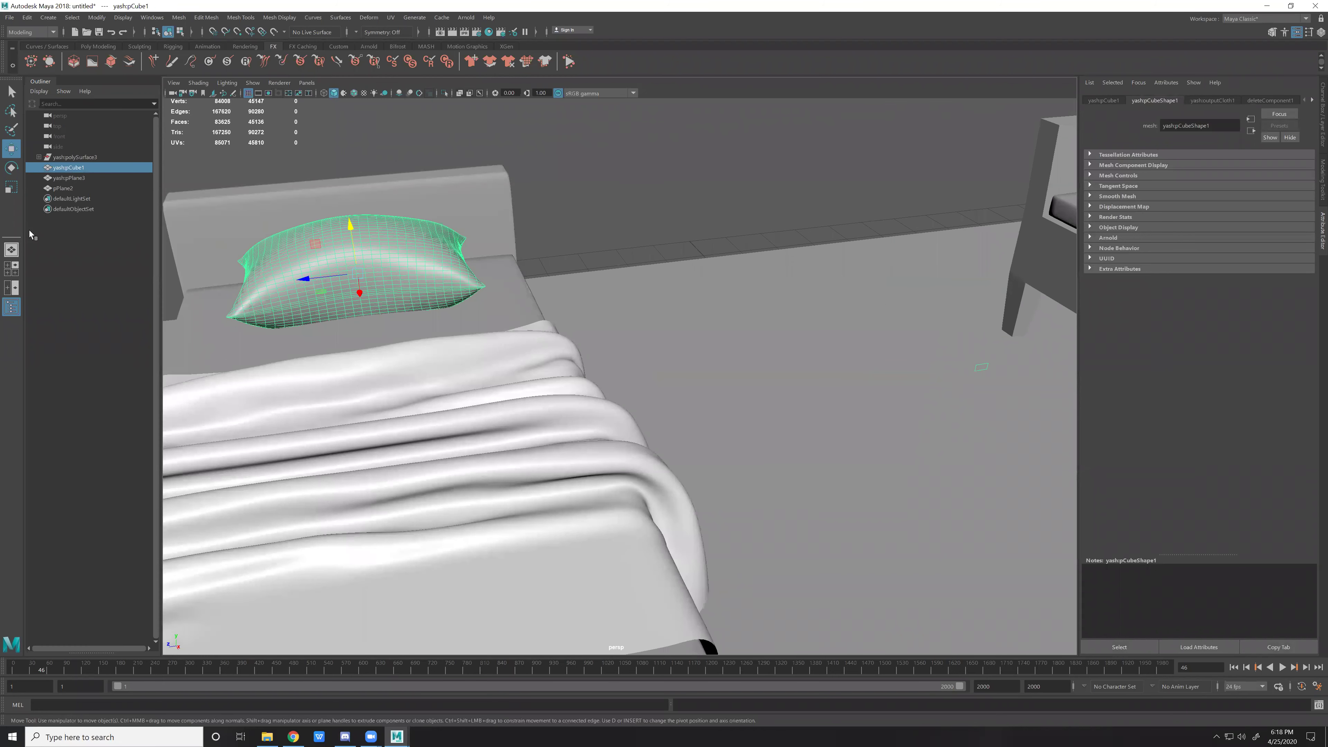
Show shape nodes in the Outliner and delete pCube1's pCubeShape1, keeping outputCloth1.
{"action": "left_click", "coordinate": [39, 91]}
{"action": "left_click", "coordinate": [62, 124]}
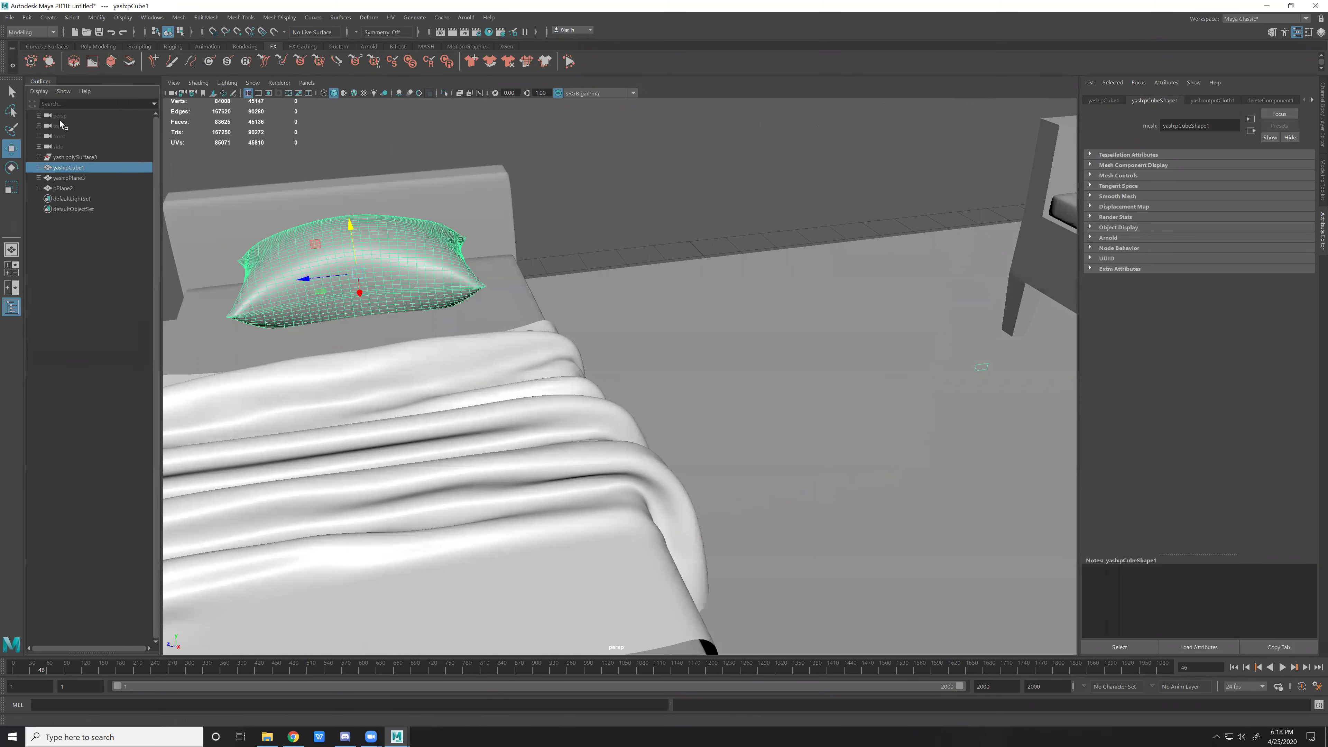
{"action": "left_click", "coordinate": [39, 168]}
{"action": "left_click", "coordinate": [81, 178]}
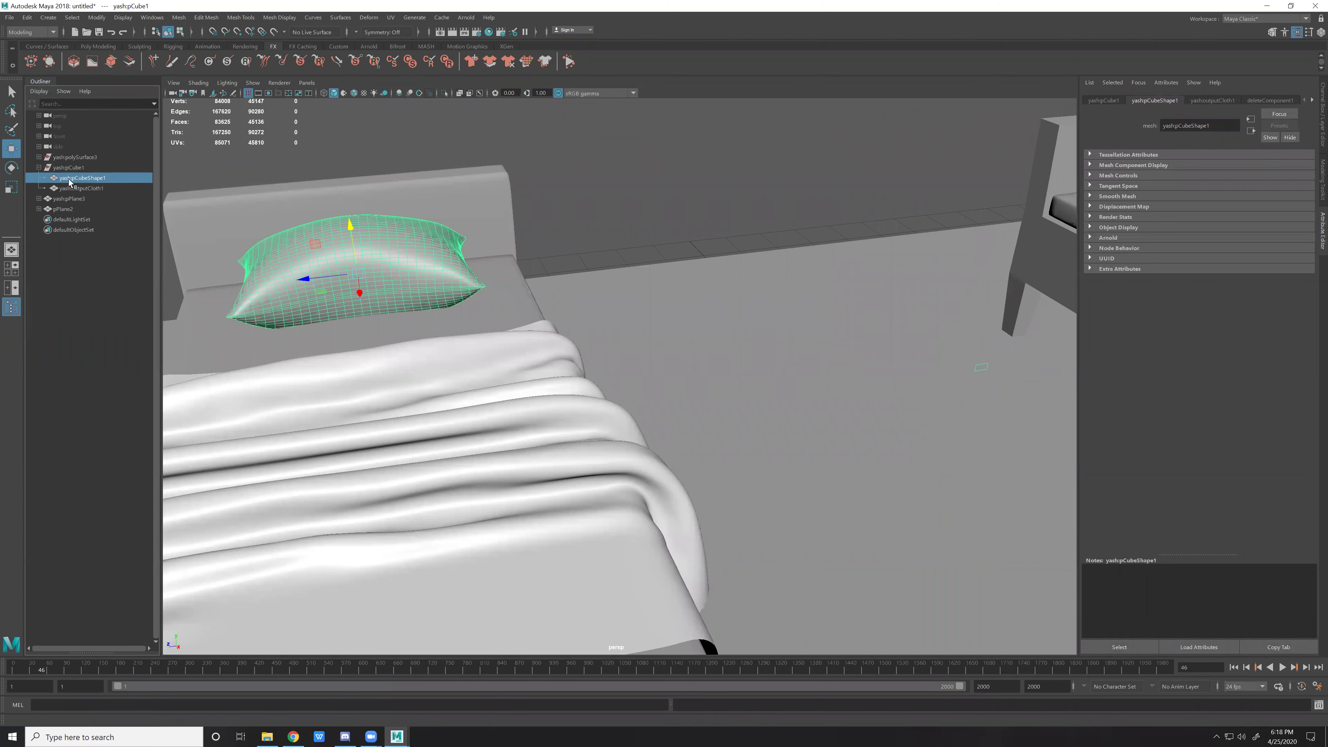
{"action": "left_click", "coordinate": [84, 189]}
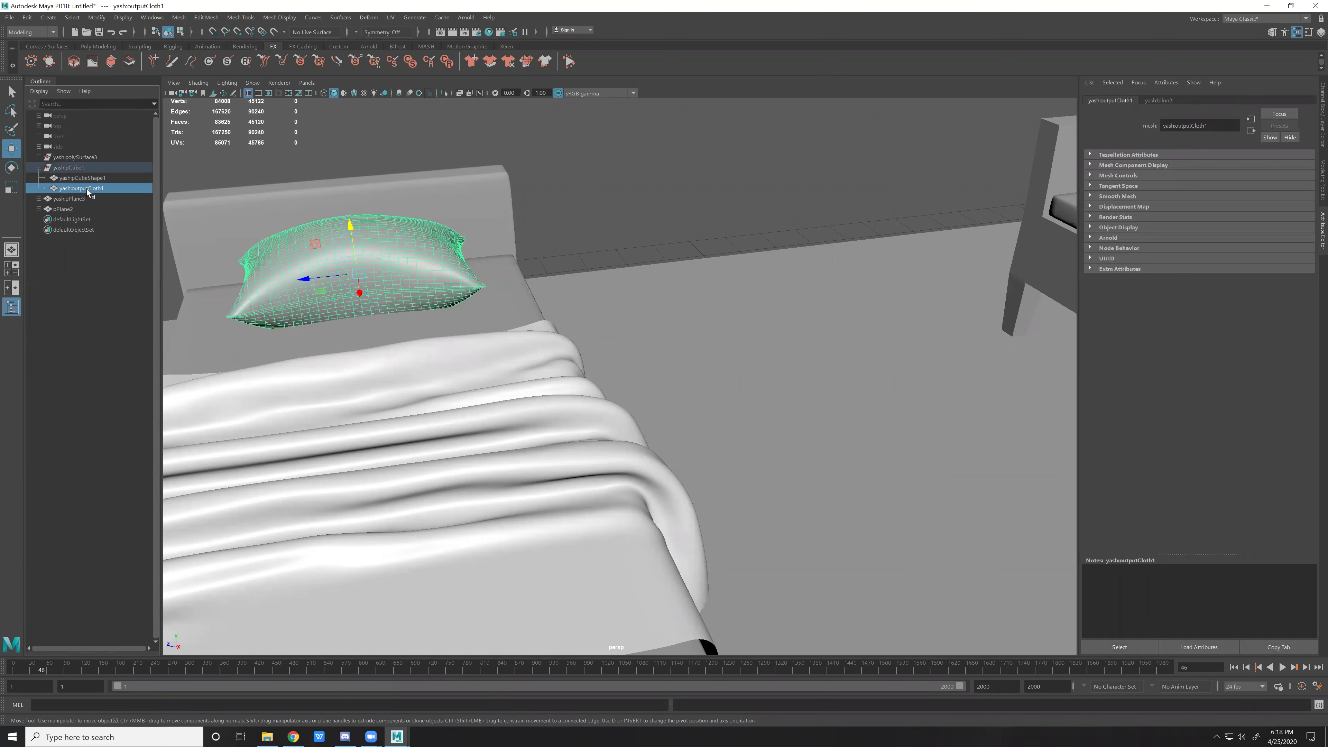
{"action": "left_click", "coordinate": [84, 178]}
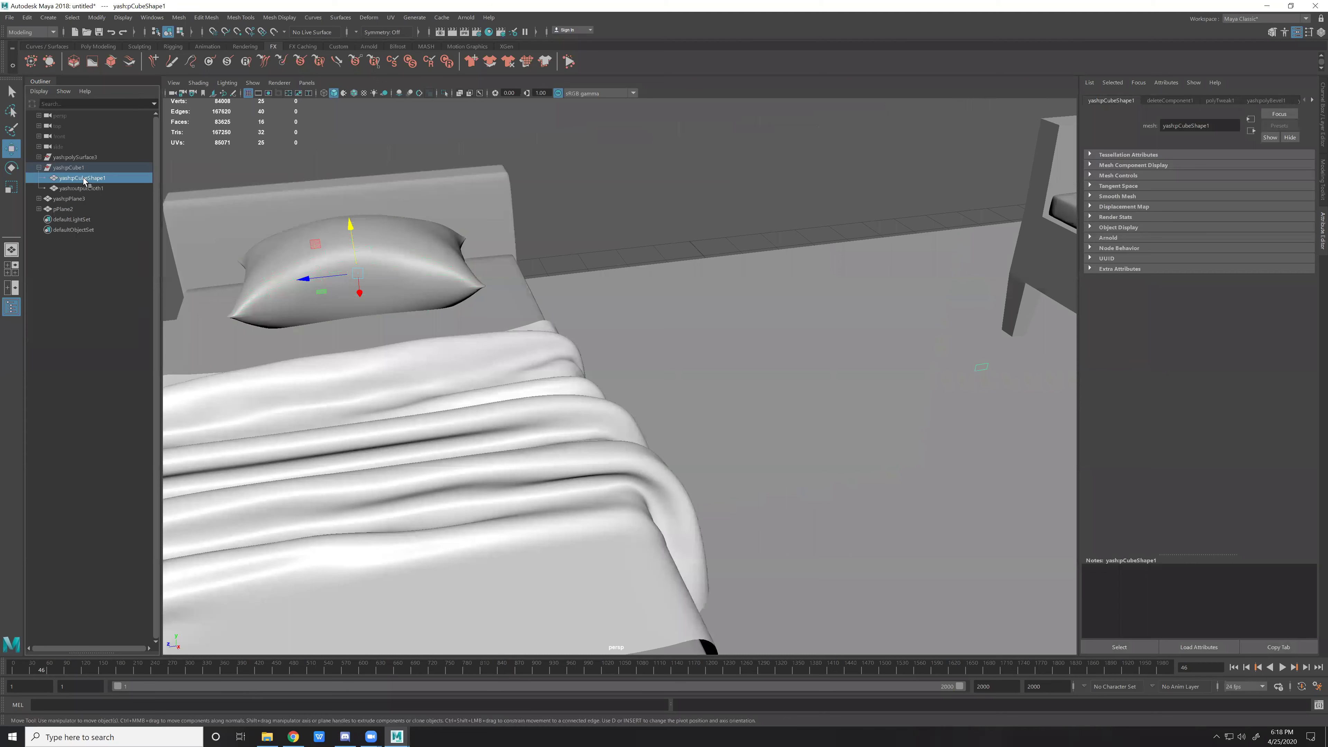
{"action": "key", "text": "Delete"}
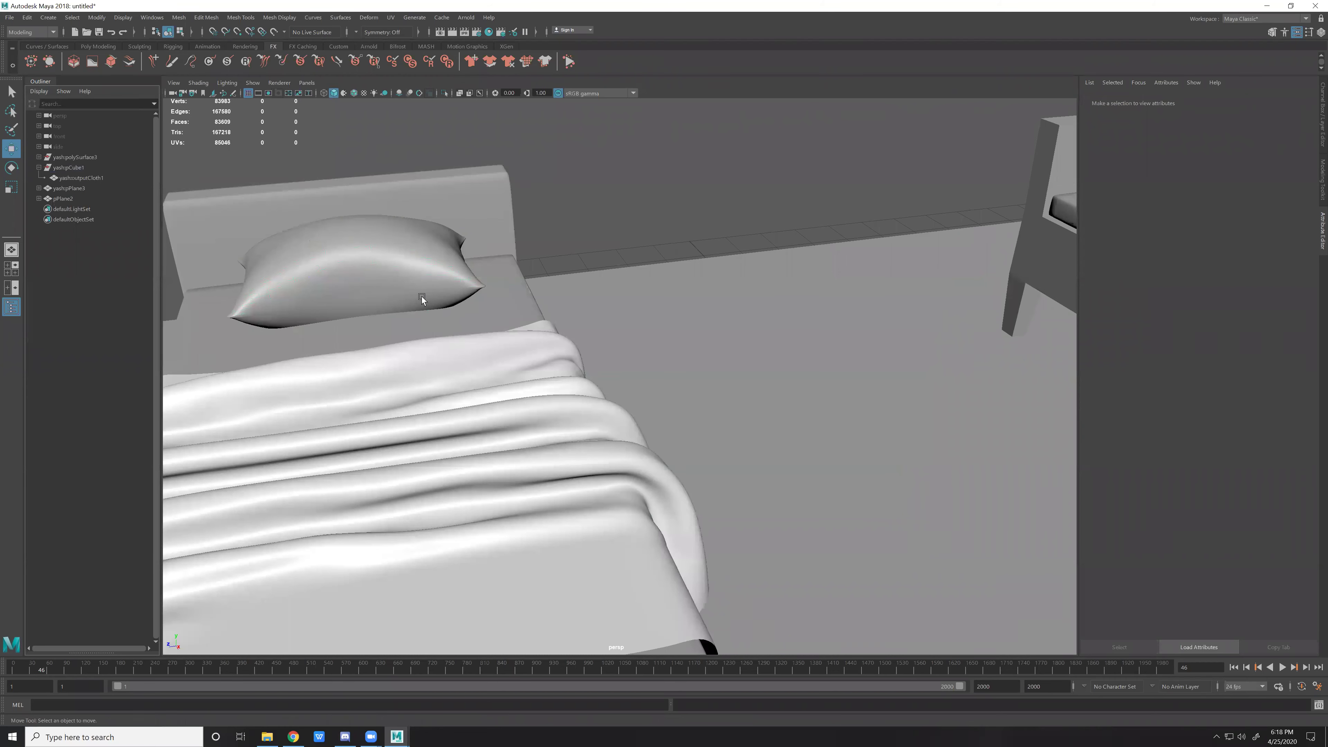
Frame the pillow and orbit around the bed to check the result.
{"action": "left_click", "coordinate": [421, 296]}
{"action": "key", "text": "f"}
{"action": "mouse_move", "coordinate": [748, 434]}
{"action": "left_mouse_down", "text": "alt"}
{"action": "mouse_move", "coordinate": [729, 406]}
{"action": "mouse_move", "coordinate": [465, 349]}
{"action": "left_mouse_up", "text": "alt"}
{"action": "scroll", "coordinate": [688, 377], "scroll_direction": "down", "scroll_amount": 5}
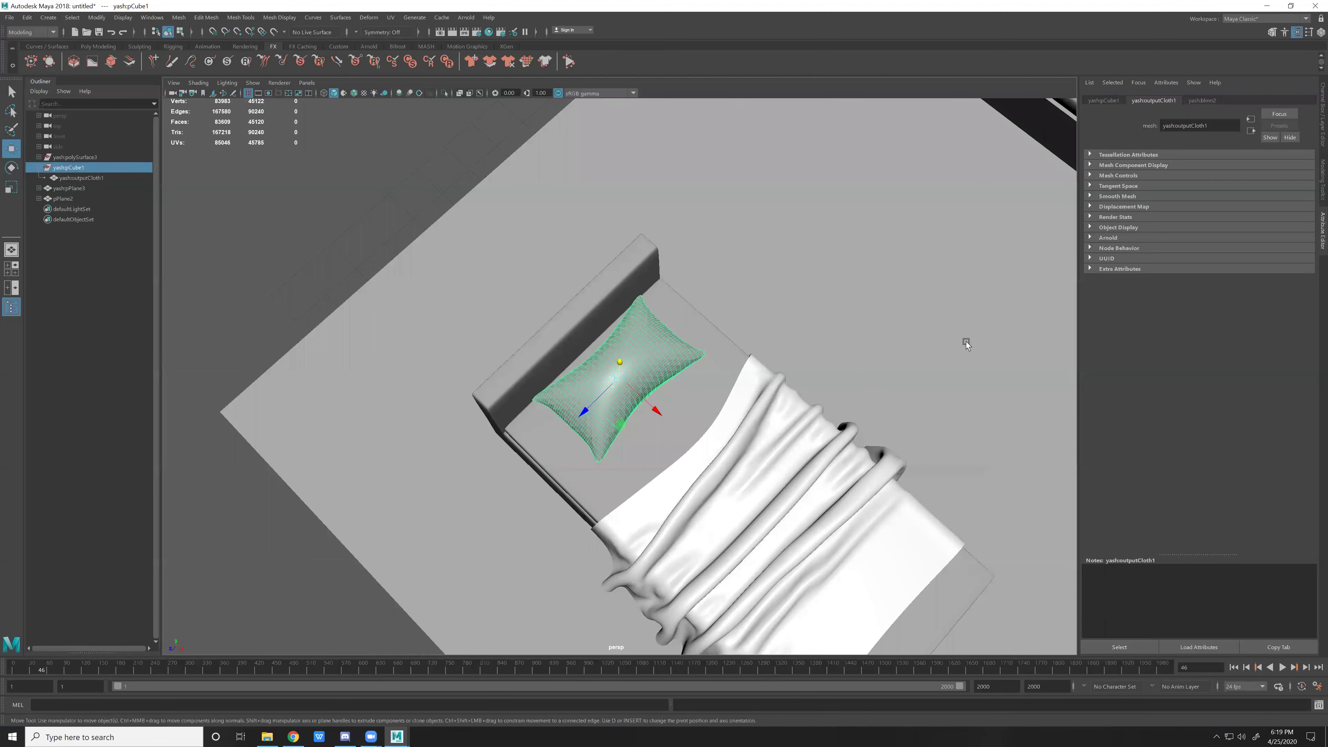
{"action": "scroll", "coordinate": [820, 403], "scroll_direction": "down", "scroll_amount": 3}
{"action": "left_click", "coordinate": [787, 396]}
{"action": "mouse_move", "coordinate": [787, 395]}
{"action": "left_mouse_down", "text": "alt"}
{"action": "mouse_move", "coordinate": [865, 381]}
{"action": "mouse_move", "coordinate": [802, 385]}
{"action": "mouse_move", "coordinate": [757, 338]}
{"action": "mouse_move", "coordinate": [786, 350]}
{"action": "mouse_move", "coordinate": [779, 342]}
{"action": "mouse_move", "coordinate": [823, 416]}
{"action": "mouse_move", "coordinate": [782, 439]}
{"action": "mouse_move", "coordinate": [748, 433]}
{"action": "left_mouse_up", "text": "alt"}
Inspect the draped blanket with the 3 display smoothing key, then select the bed frame.
{"action": "scroll", "coordinate": [747, 433], "scroll_direction": "up", "scroll_amount": 5}
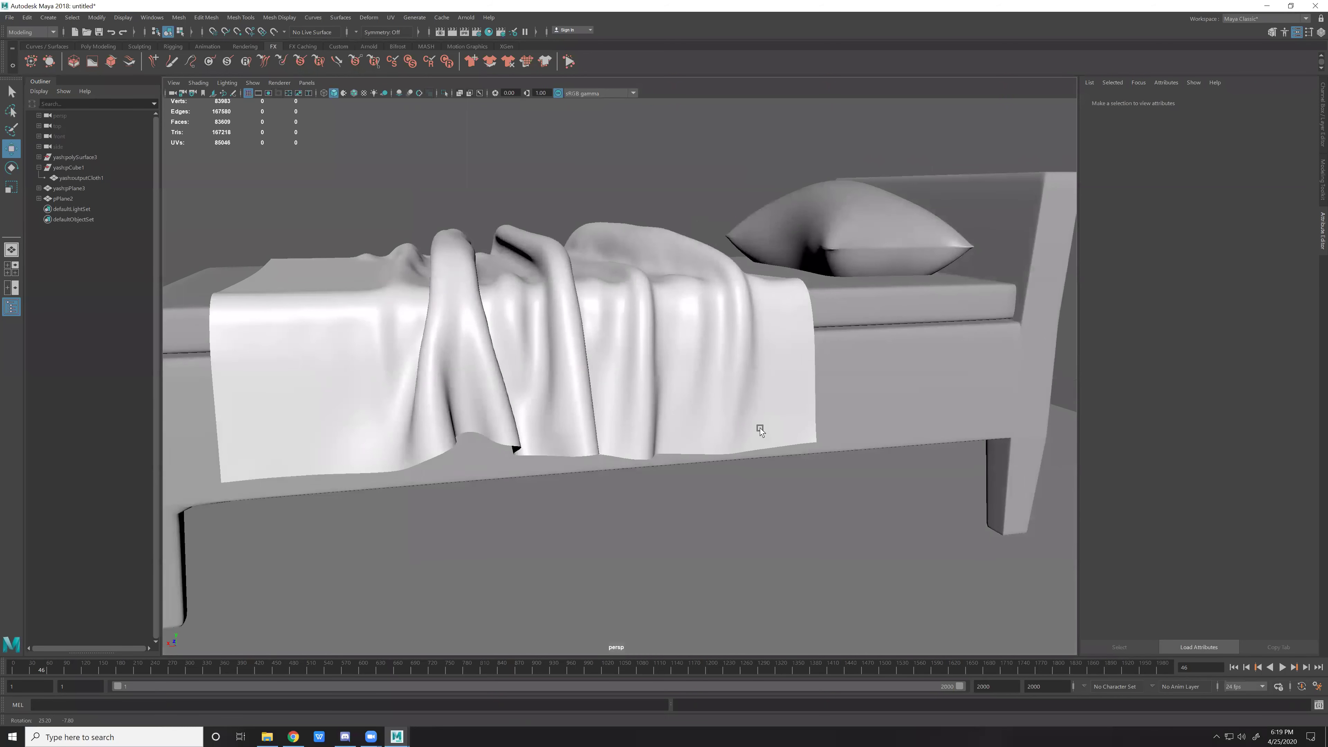
{"action": "left_click", "coordinate": [585, 385]}
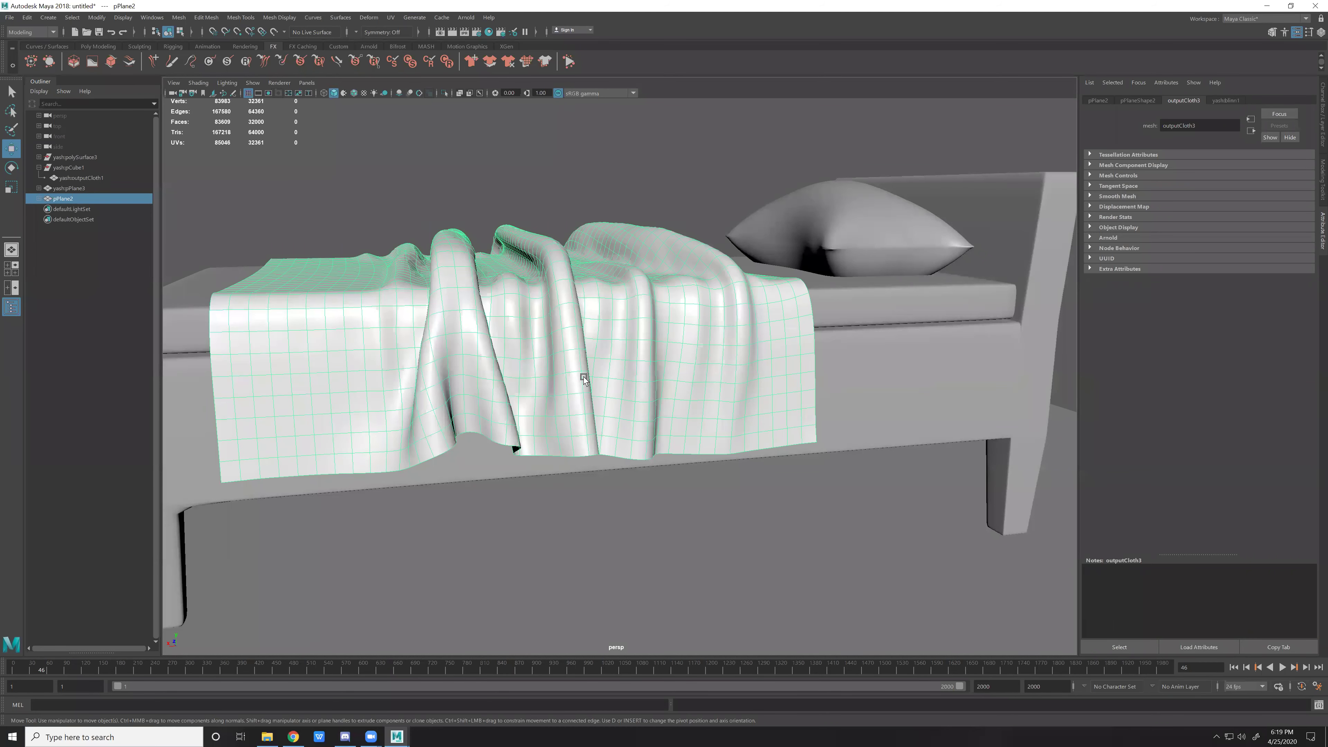
{"action": "key", "text": "3"}
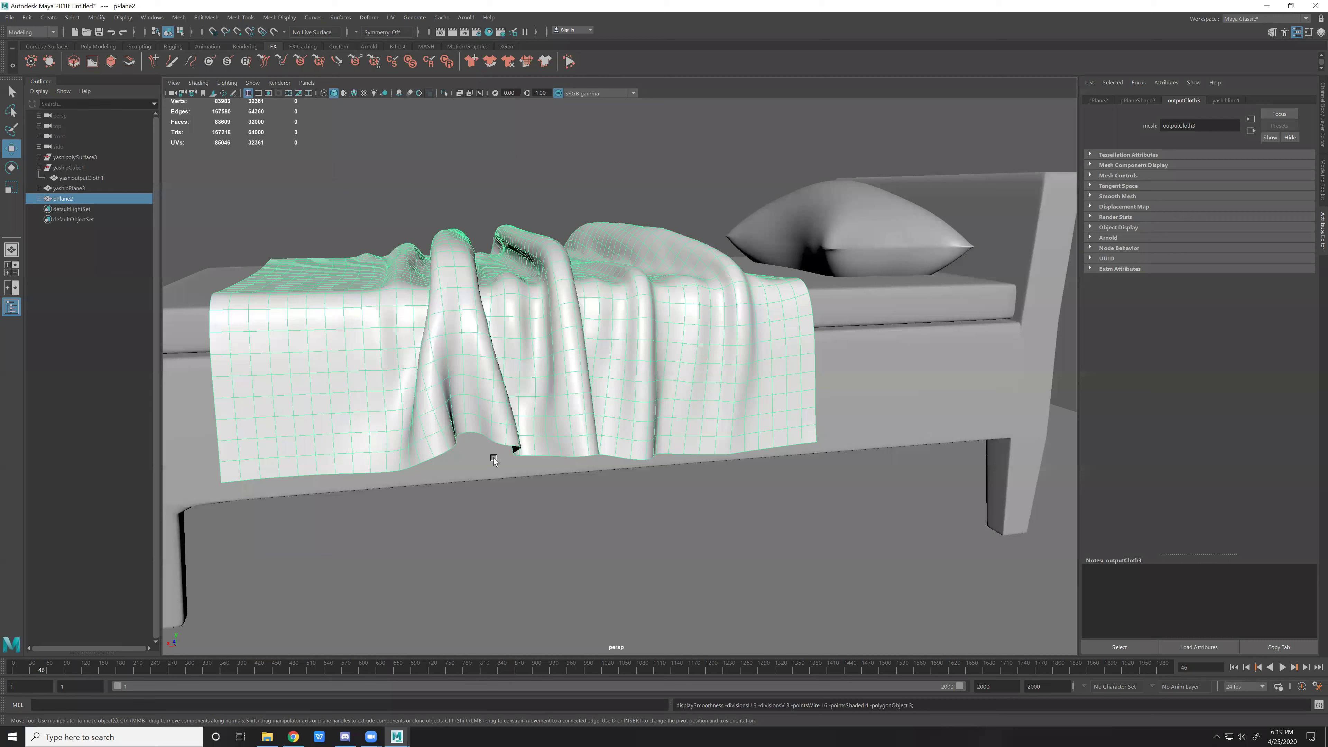
{"action": "left_click_drag", "start_coordinate": [639, 400], "coordinate": [574, 432], "text": "alt"}
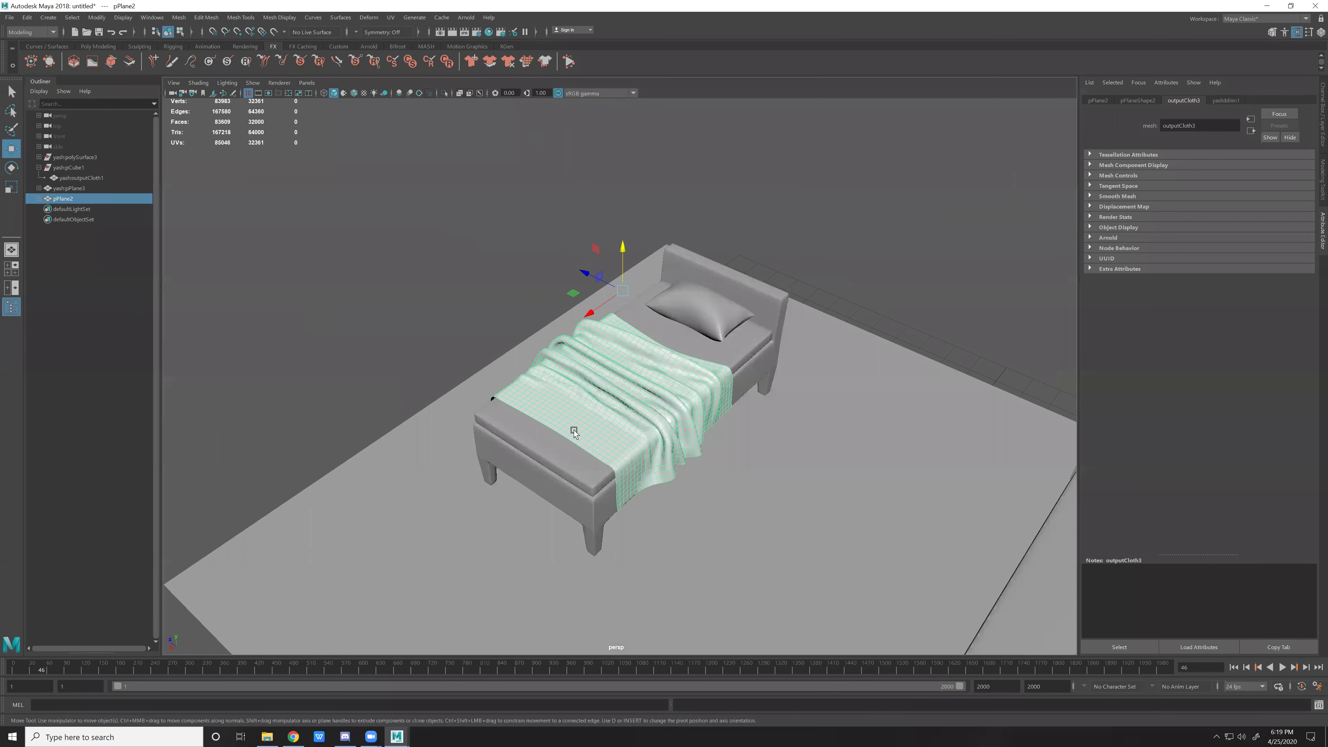
{"action": "left_click", "coordinate": [556, 460]}
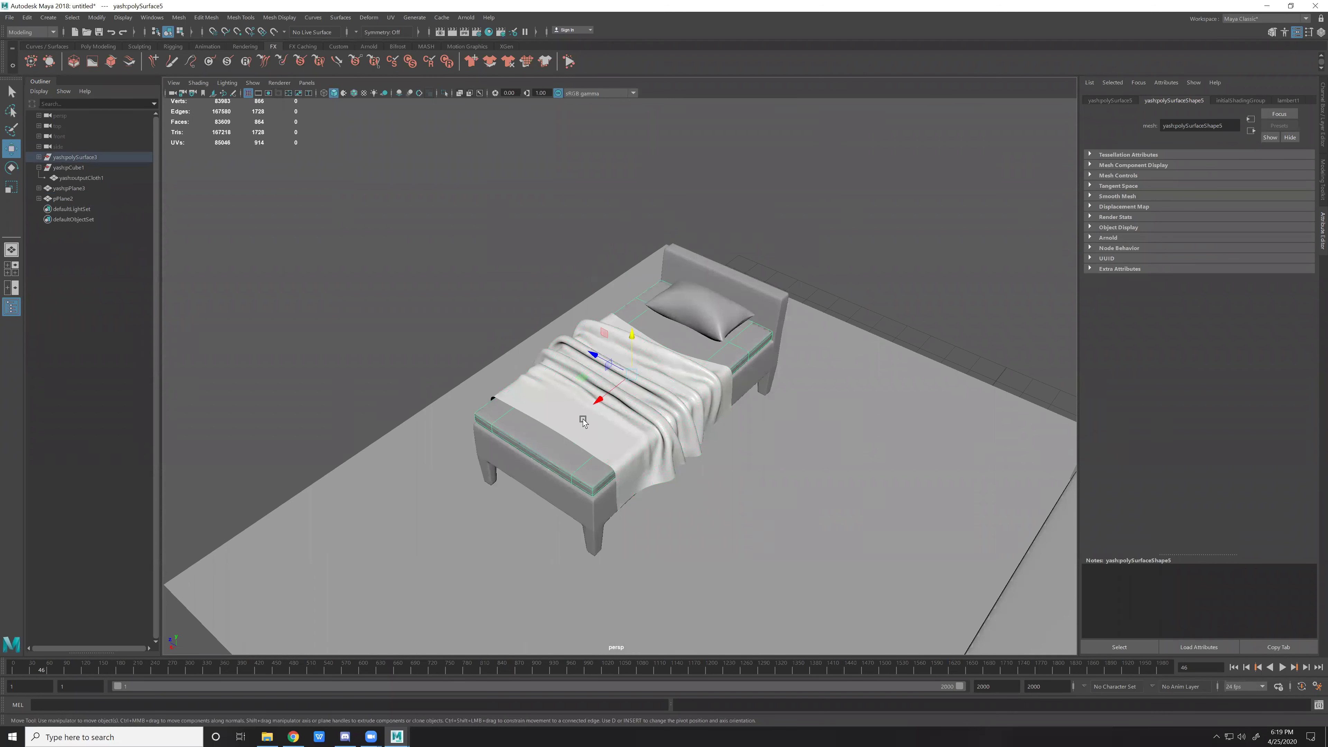
{"action": "left_click", "coordinate": [32, 32]}
{"action": "left_click", "coordinate": [27, 73]}
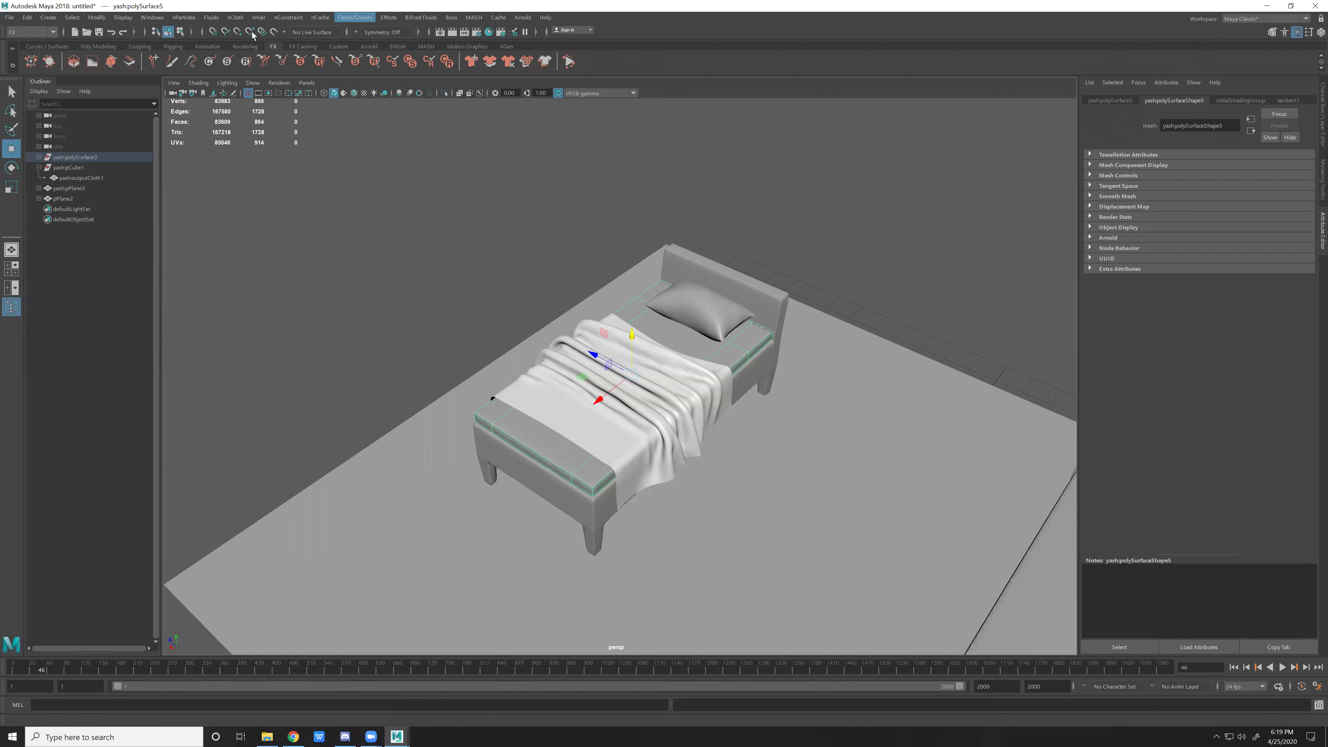
{"action": "left_click", "coordinate": [234, 18]}
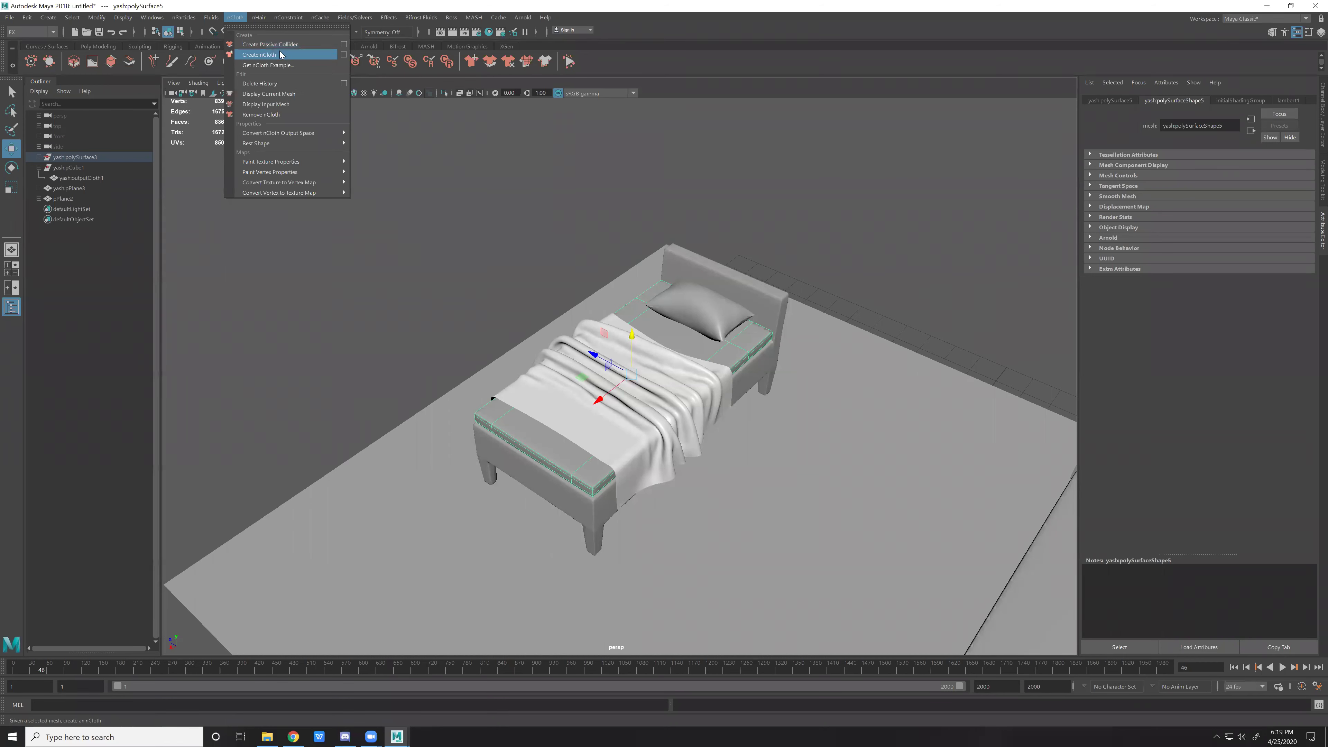
{"action": "left_click", "coordinate": [509, 413]}
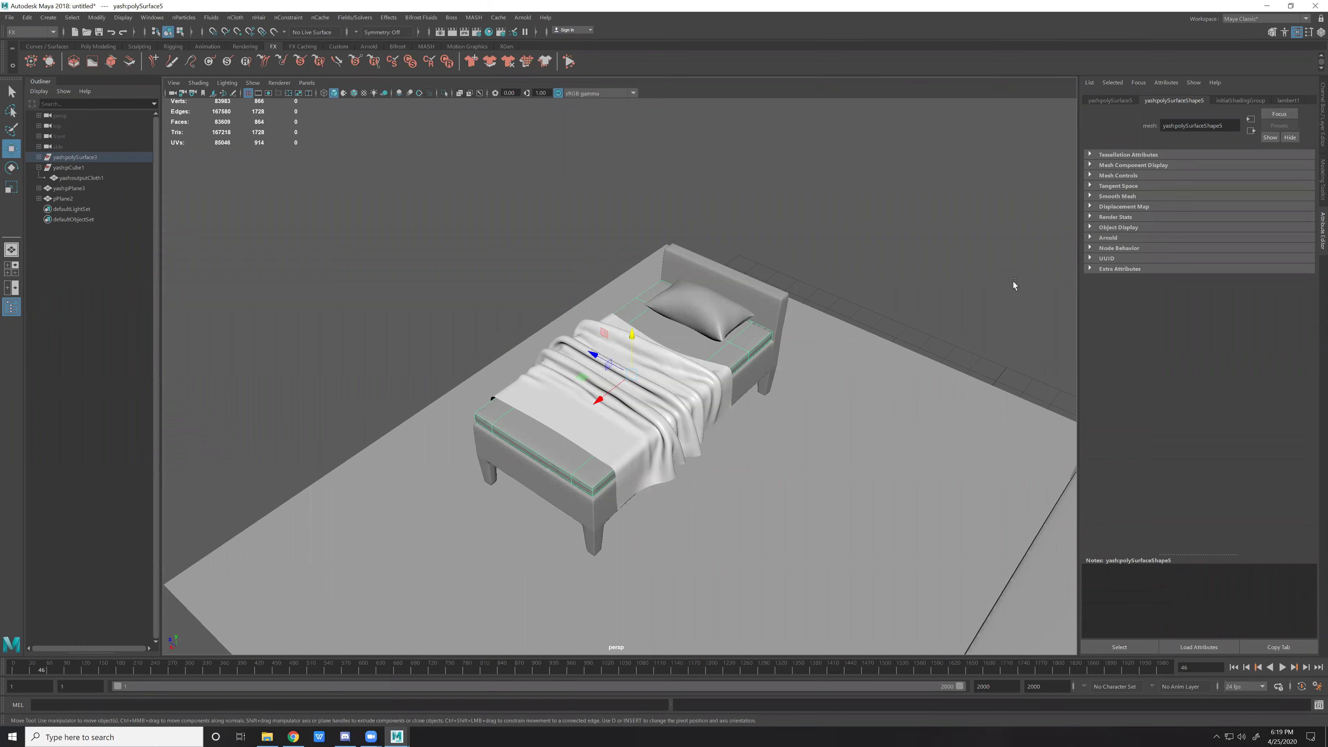
Select the mattress piece under the pillow on the first bed.
{"action": "left_click", "coordinate": [870, 365]}
{"action": "mouse_move", "coordinate": [785, 346]}
{"action": "left_mouse_down", "text": "alt"}
{"action": "mouse_move", "coordinate": [664, 346]}
{"action": "mouse_move", "coordinate": [785, 400]}
{"action": "mouse_move", "coordinate": [675, 376]}
{"action": "left_mouse_up", "text": "alt"}
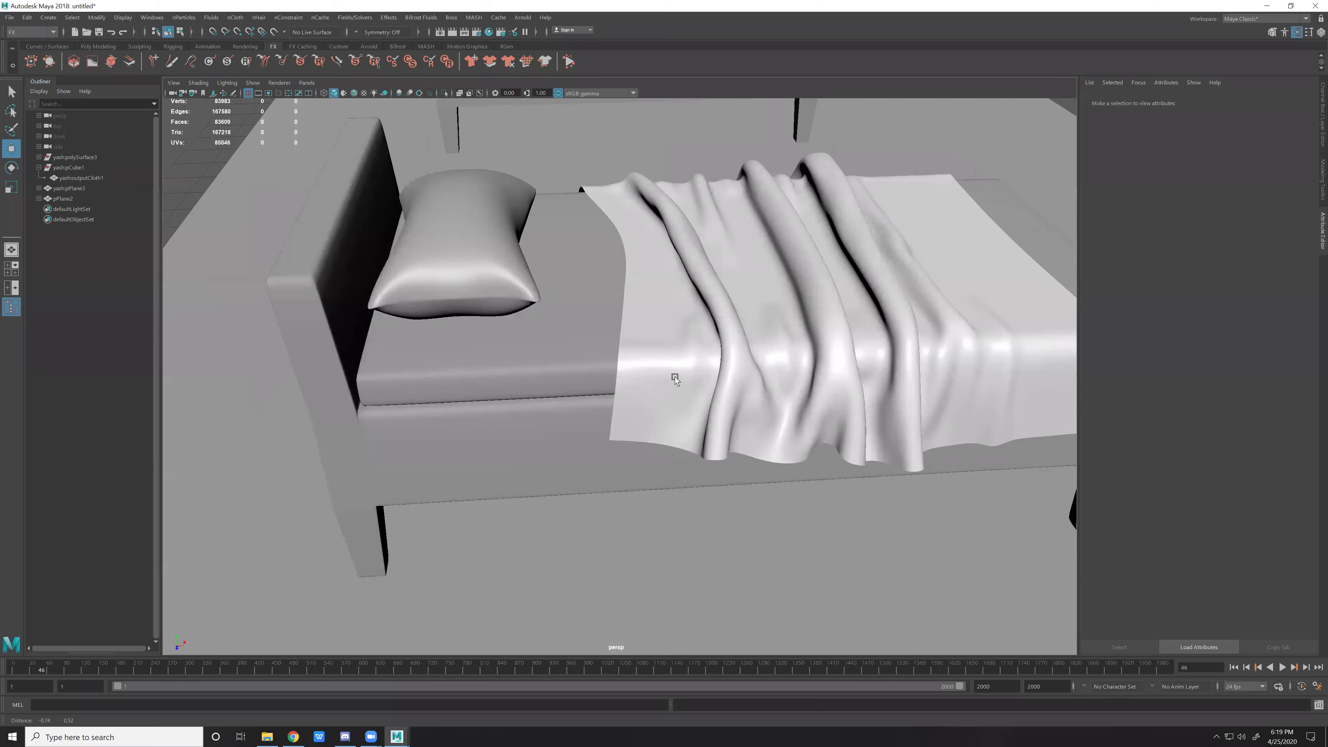
{"action": "scroll", "coordinate": [709, 409], "scroll_direction": "up", "scroll_amount": 3}
{"action": "left_click", "coordinate": [684, 411]}
{"action": "left_click", "coordinate": [562, 375]}
{"action": "mouse_move", "coordinate": [563, 404]}
{"action": "right_mouse_down", "text": "alt"}
{"action": "mouse_move", "coordinate": [718, 429]}
{"action": "mouse_move", "coordinate": [625, 413]}
{"action": "right_mouse_up", "text": "alt"}
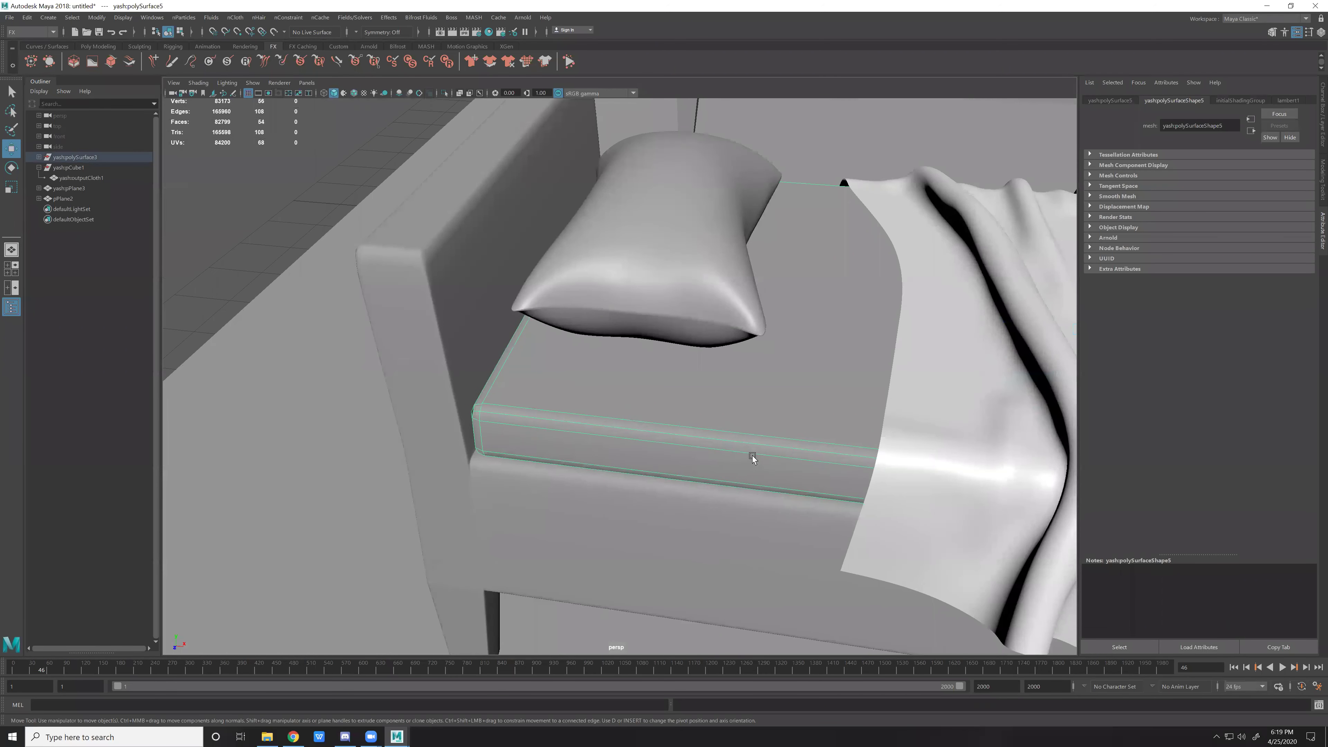
{"action": "left_click_drag", "start_coordinate": [803, 421], "coordinate": [700, 410], "text": "alt"}
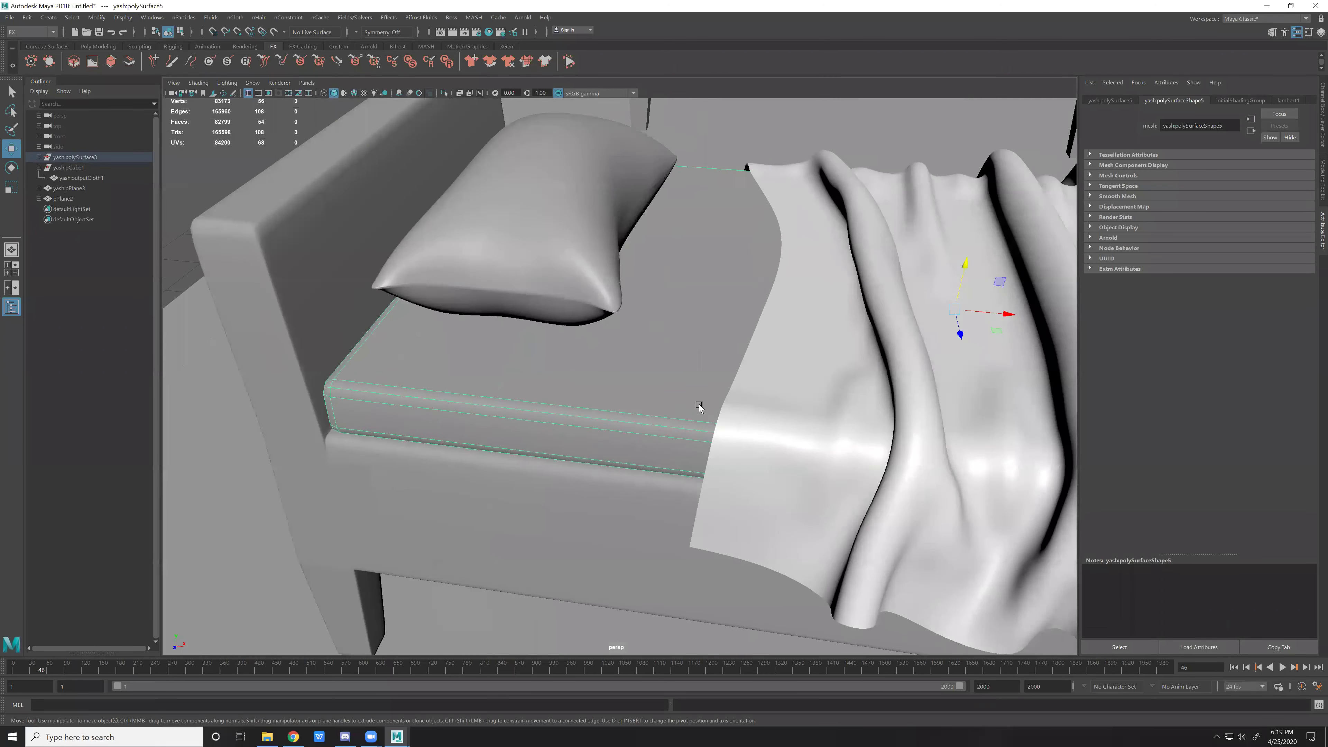
Isolate the mattress, insert an edge loop across it, then restore the full scene.
{"action": "left_click", "coordinate": [445, 93]}
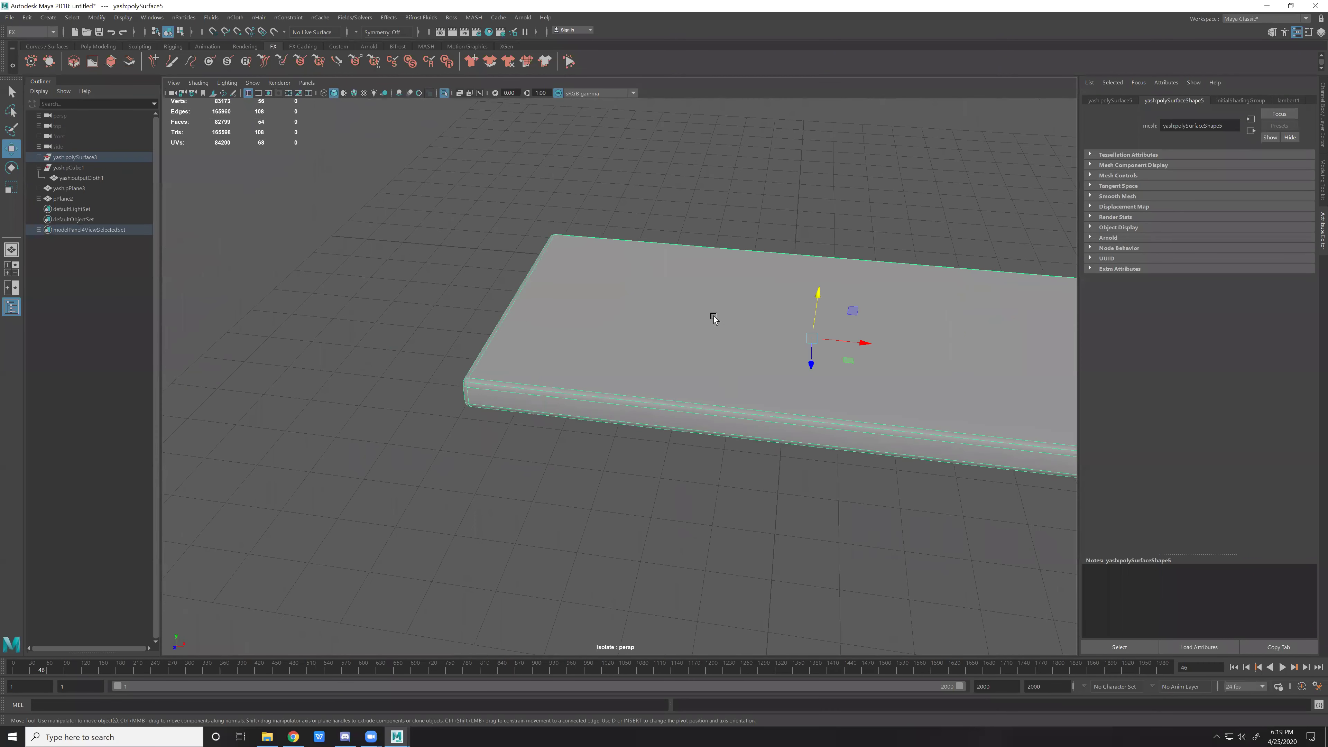
{"action": "left_click", "coordinate": [810, 420]}
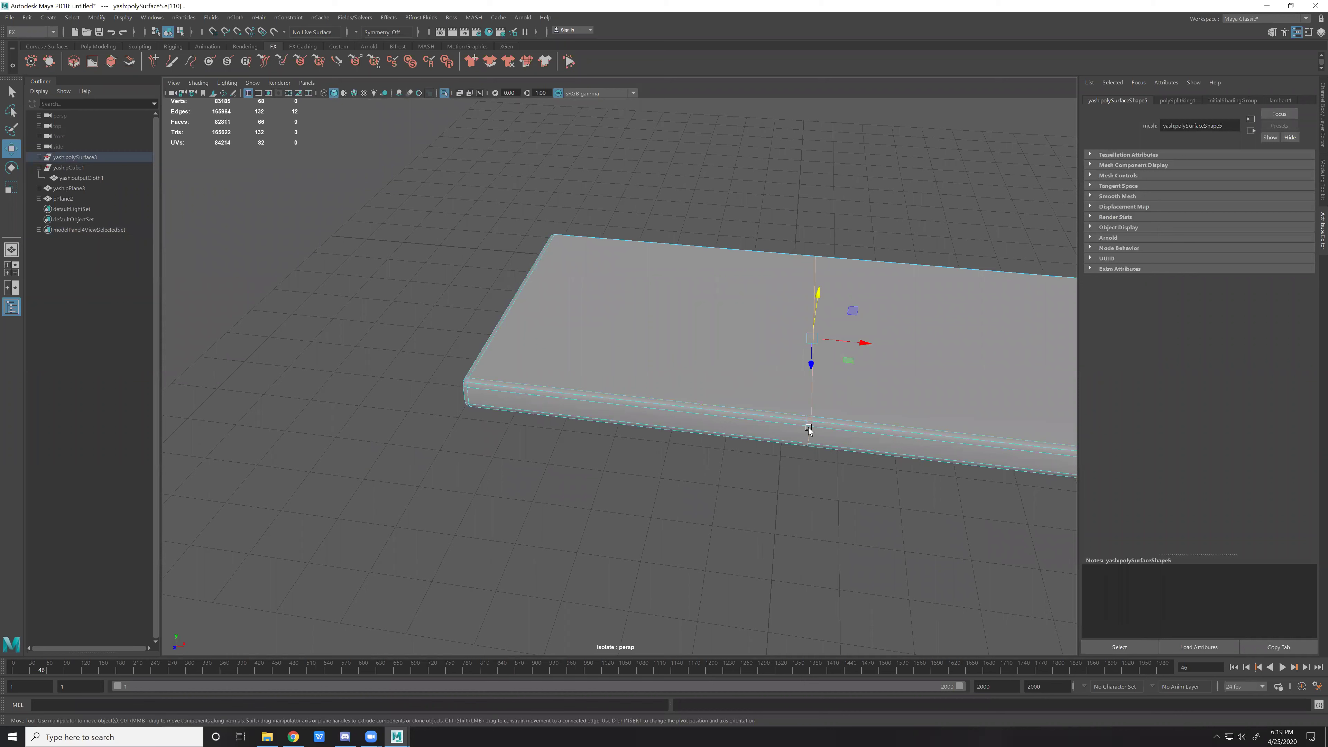
{"action": "right_click_drag", "start_coordinate": [801, 420], "coordinate": [992, 309]}
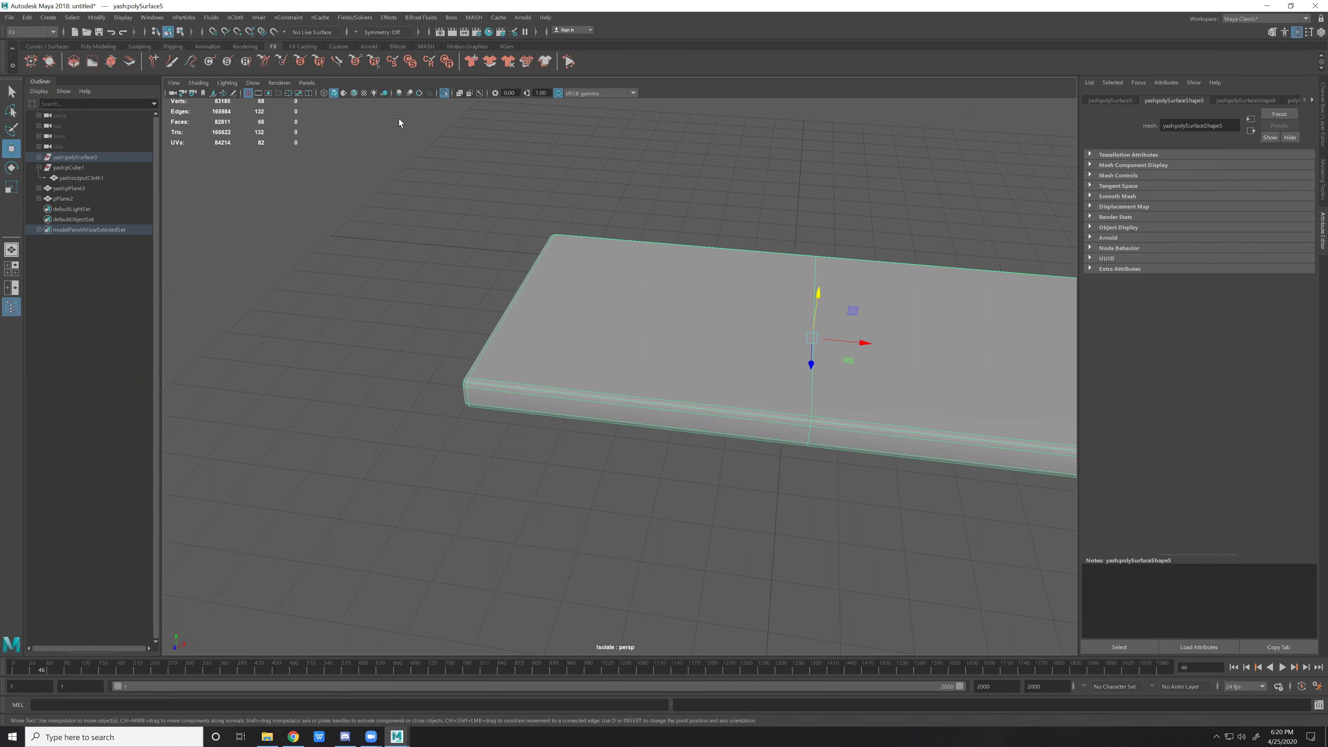
{"action": "left_click", "coordinate": [445, 93]}
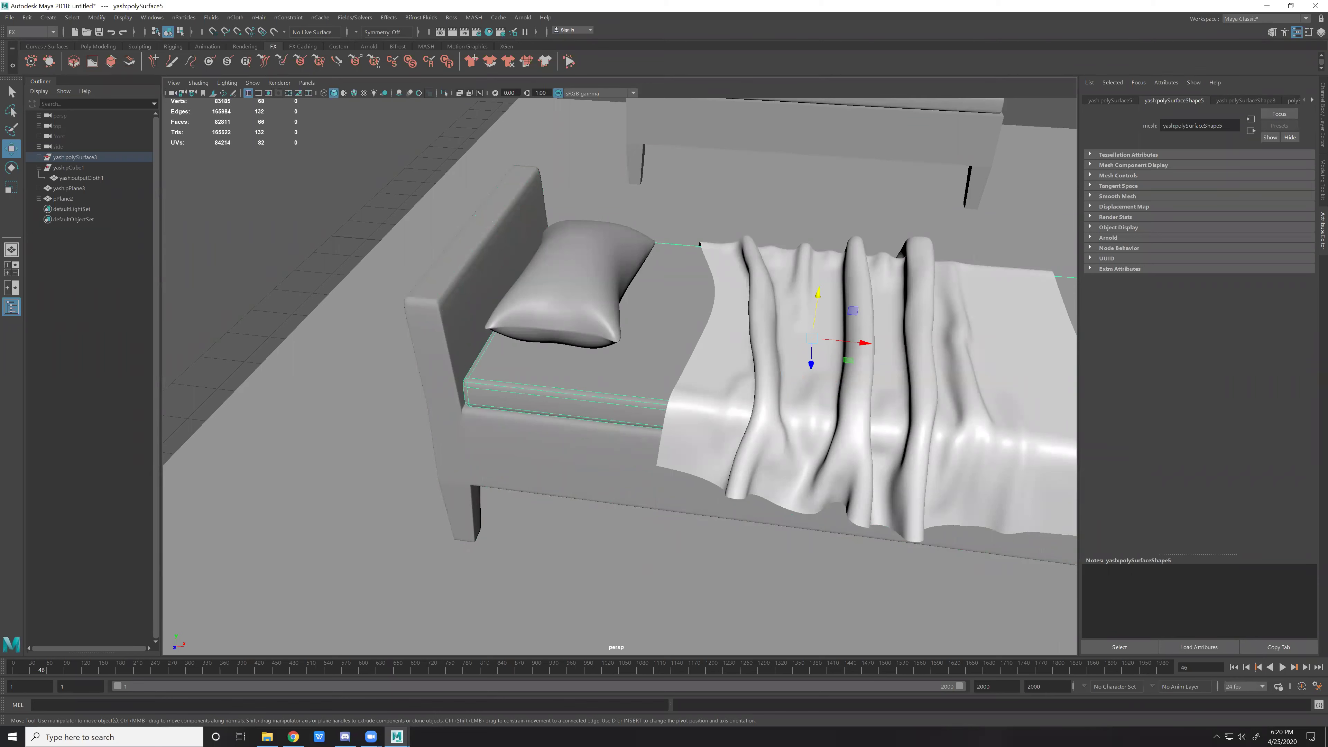
Extrude all the draped cloth's faces with Local Translate Z 0.0315 and Thickness 0.
{"action": "left_click", "coordinate": [782, 433]}
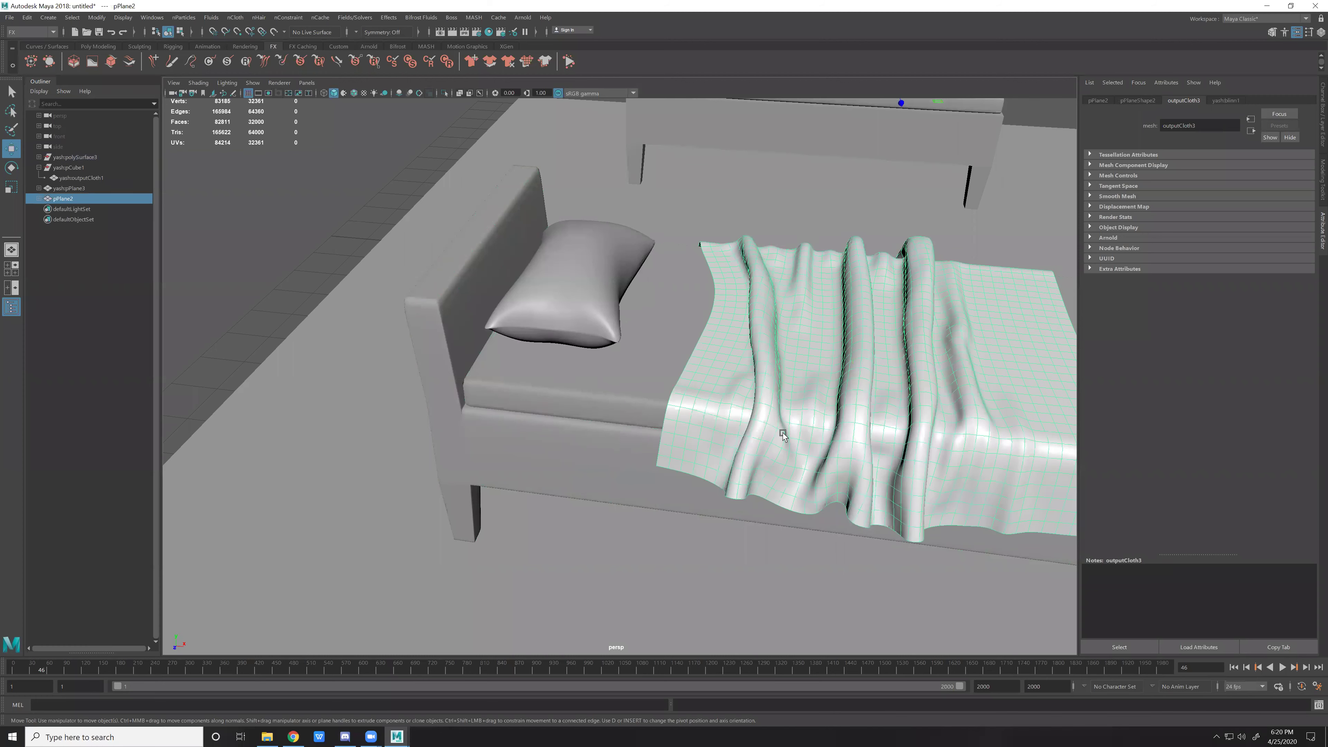
{"action": "key", "text": "f"}
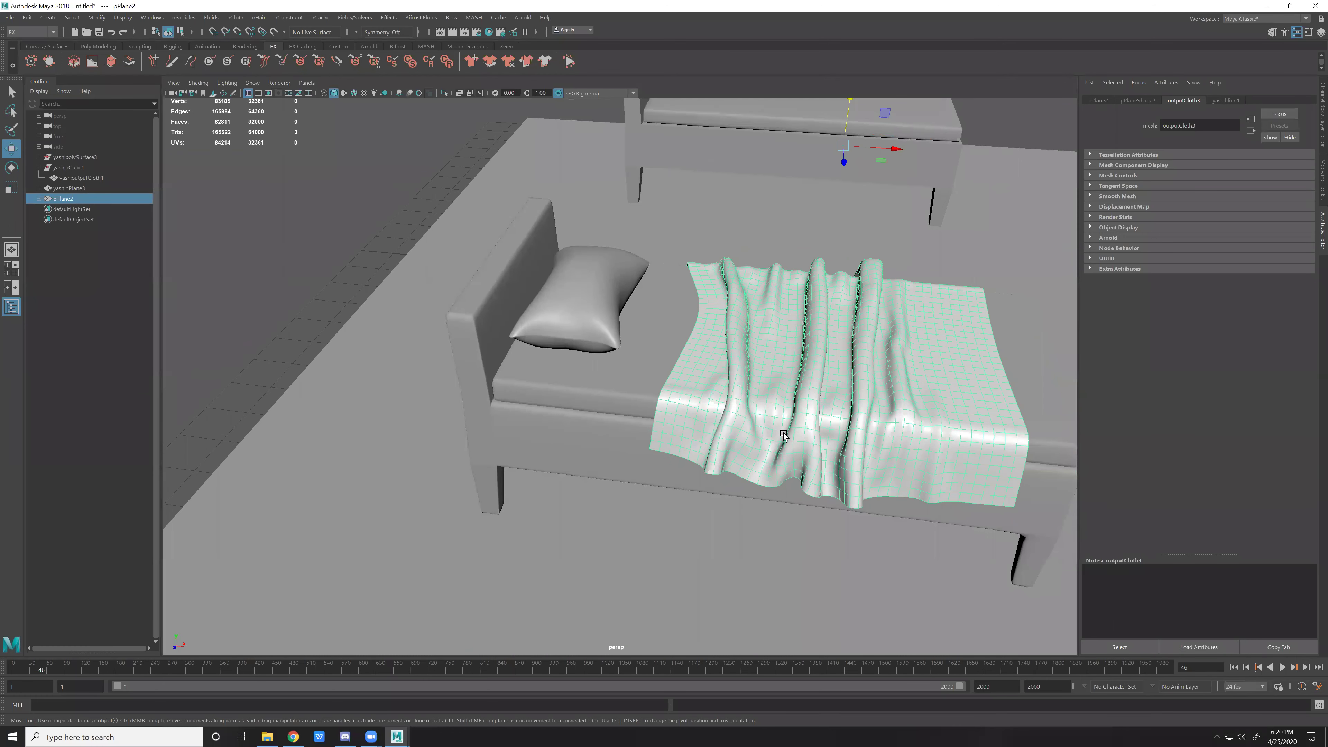
{"action": "left_click_drag", "start_coordinate": [821, 424], "coordinate": [881, 439], "text": "alt"}
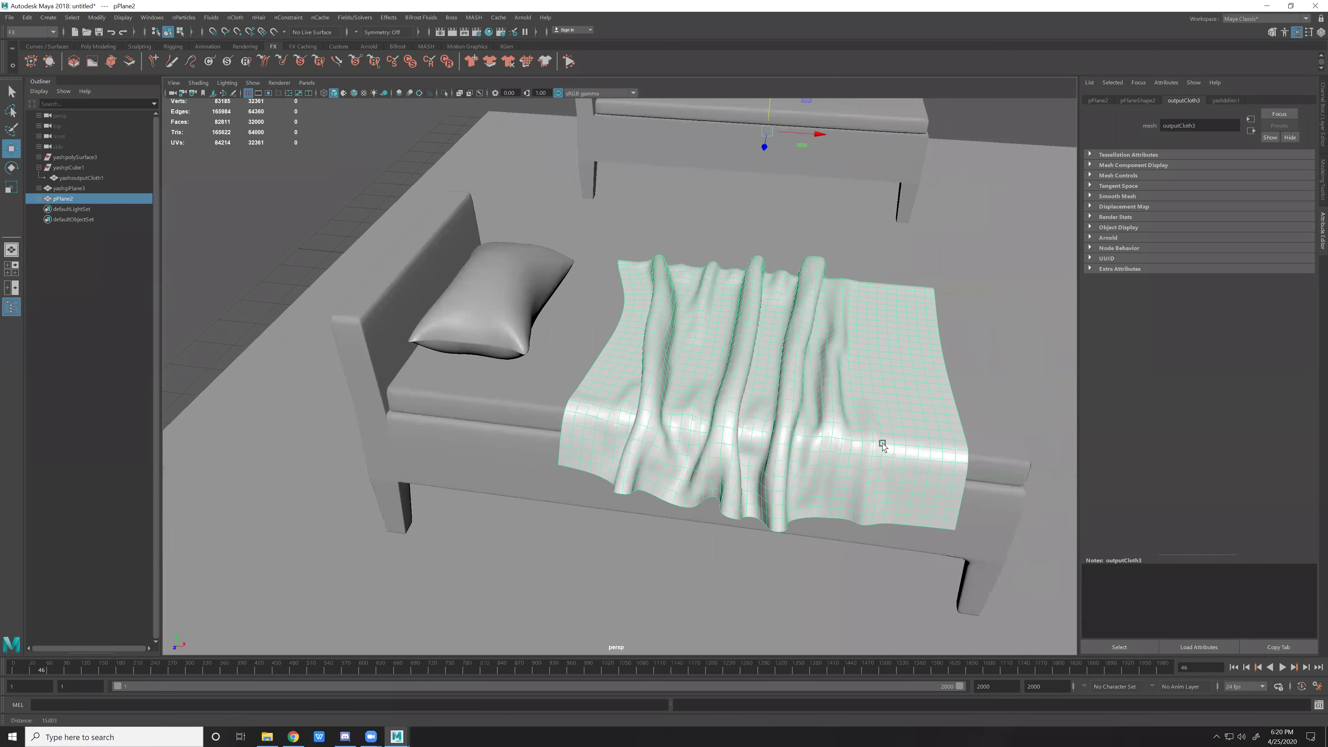
{"action": "scroll", "coordinate": [883, 443], "scroll_direction": "up", "scroll_amount": 5}
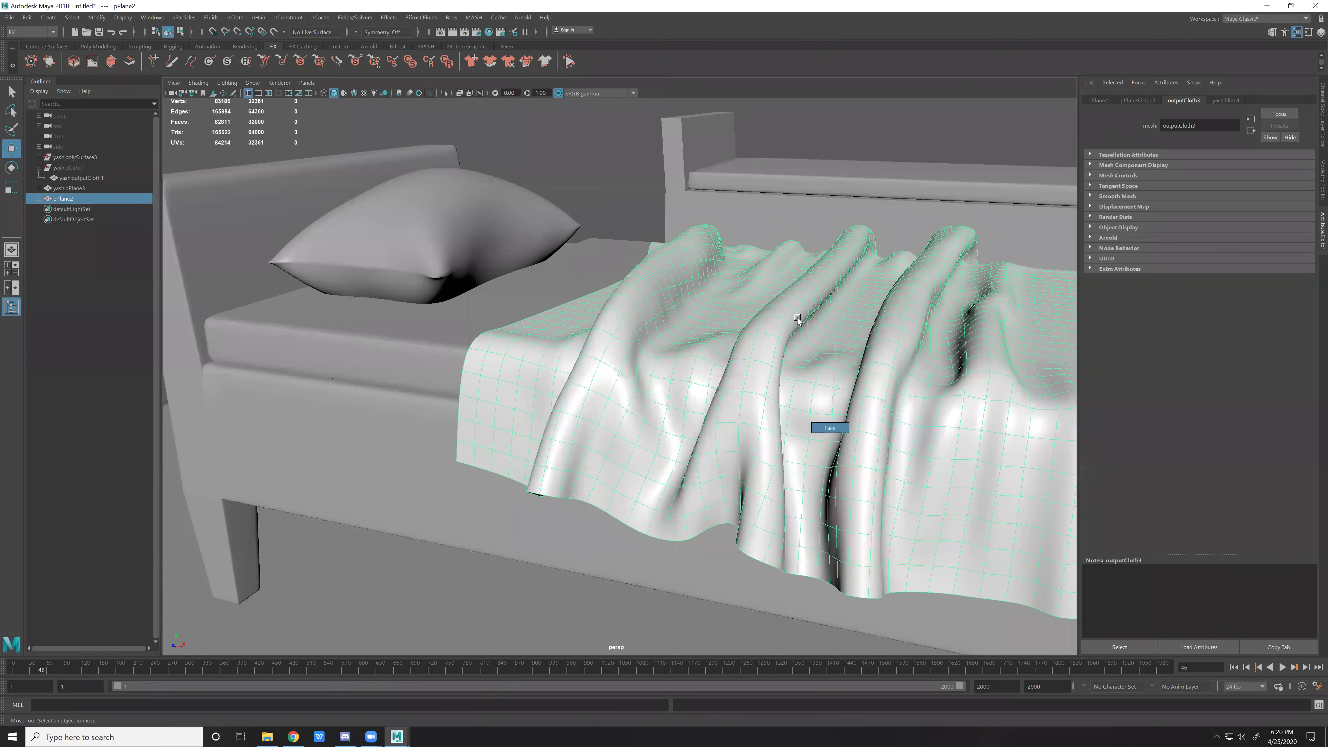
{"action": "key", "text": "ctrl+F11"}
{"action": "key", "text": "ctrl+e"}
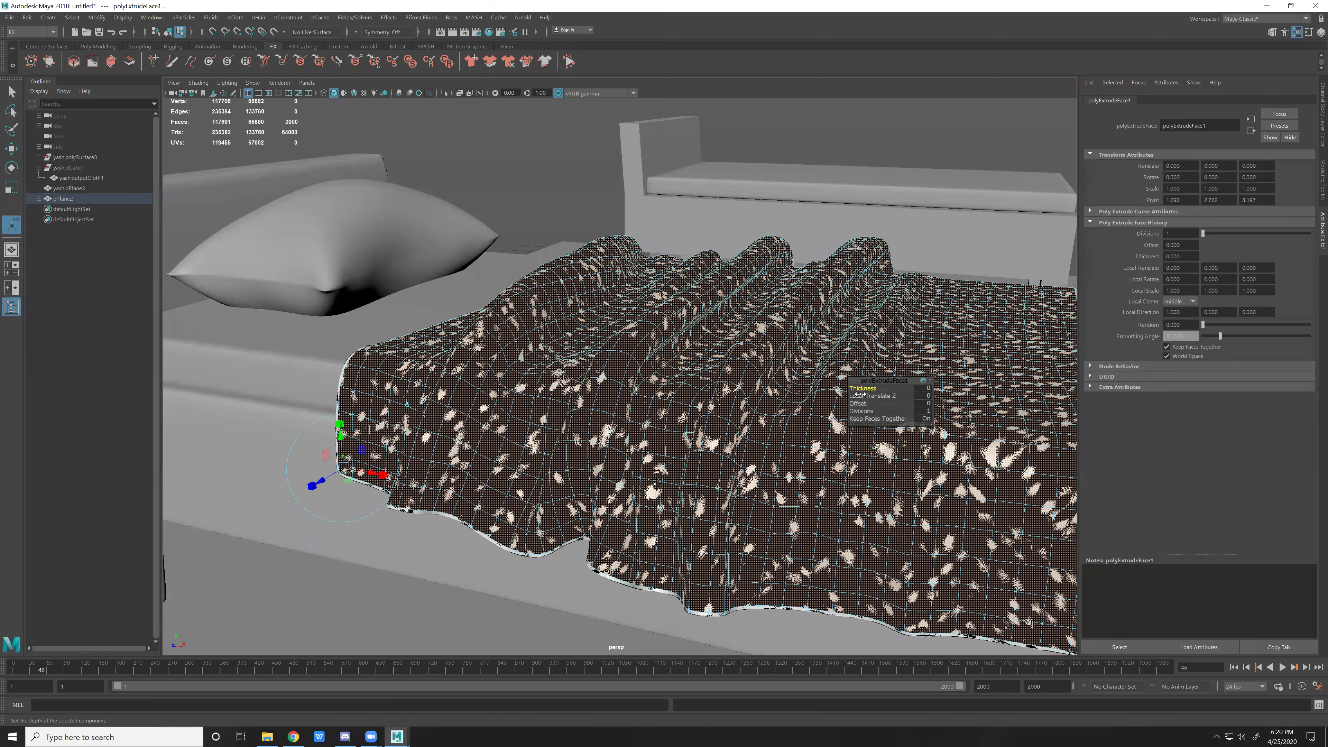
{"action": "left_click_drag", "start_coordinate": [805, 388], "coordinate": [804, 387]}
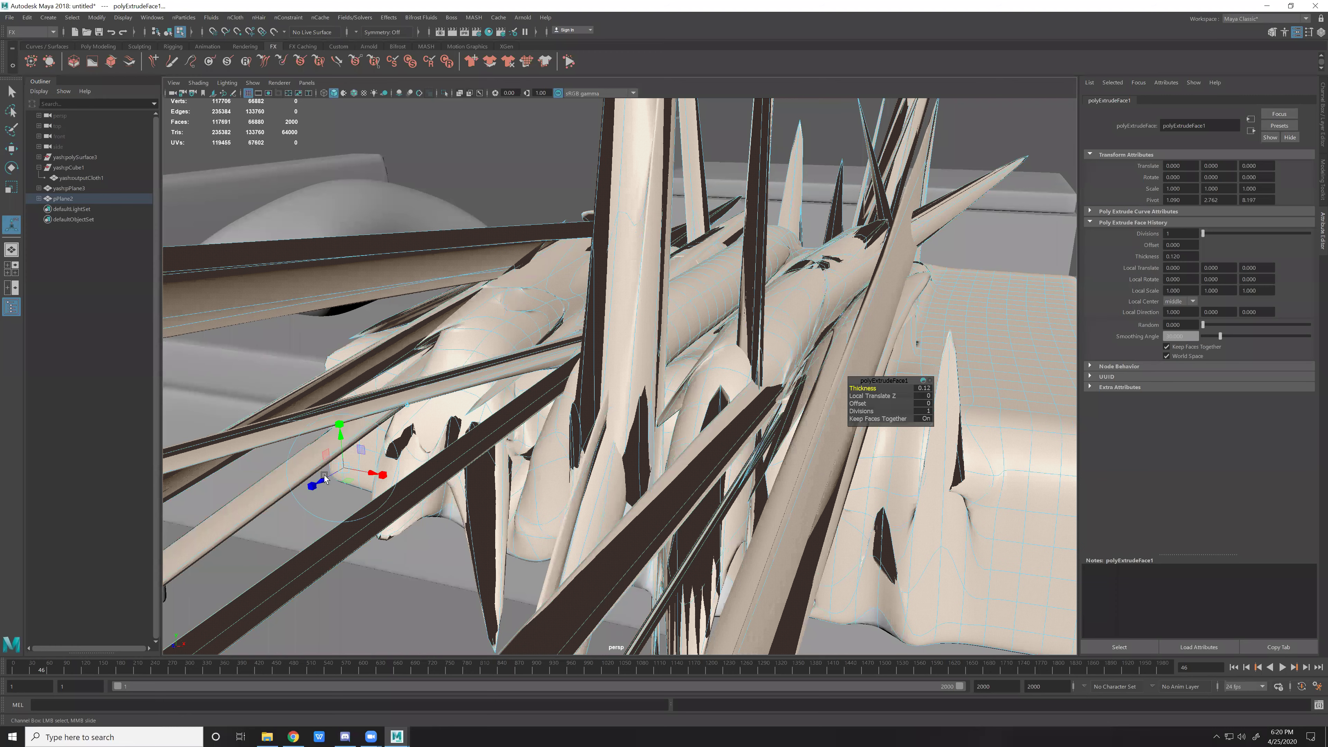
{"action": "key", "text": "ctrl+z"}
{"action": "left_click_drag", "start_coordinate": [621, 473], "coordinate": [634, 461]}
Deselect the cloth and orbit to inspect the thickened drape from the side.
{"action": "scroll", "coordinate": [788, 532], "scroll_direction": "up", "scroll_amount": 5}
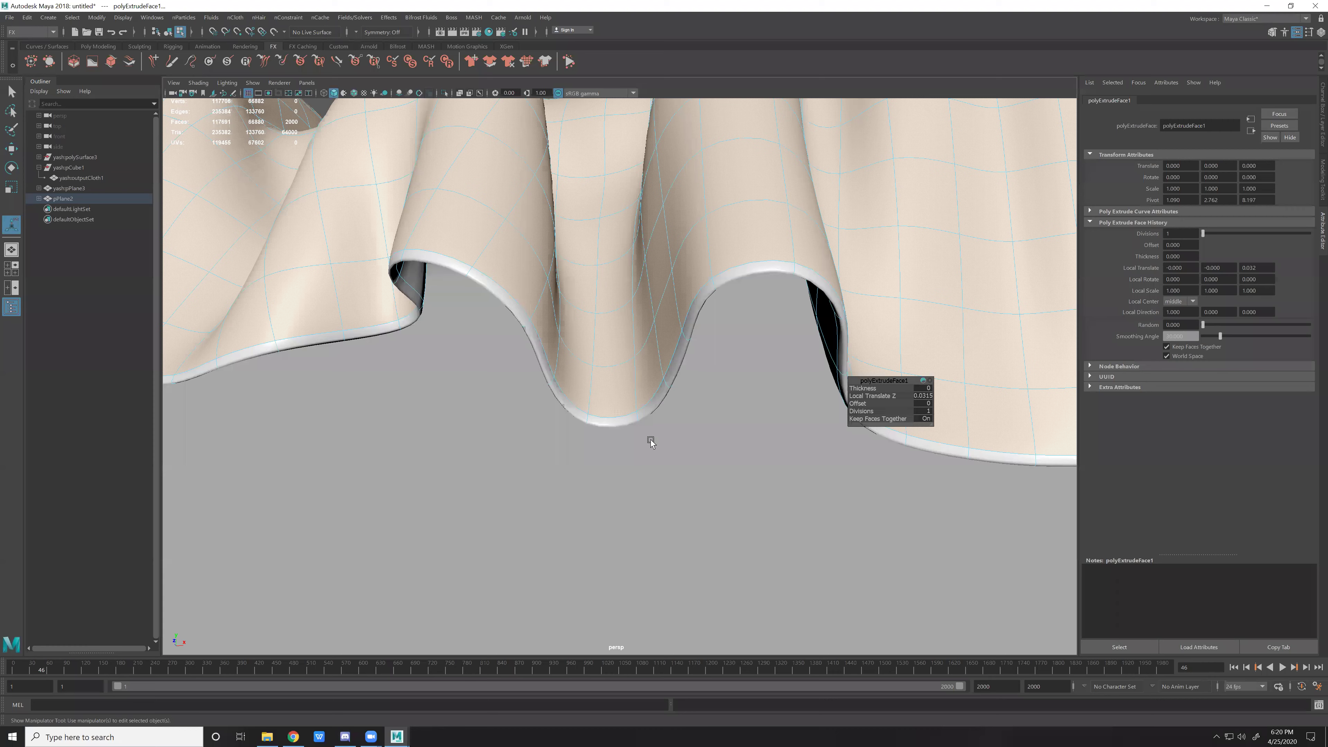
{"action": "scroll", "coordinate": [674, 485], "scroll_direction": "down", "scroll_amount": 3}
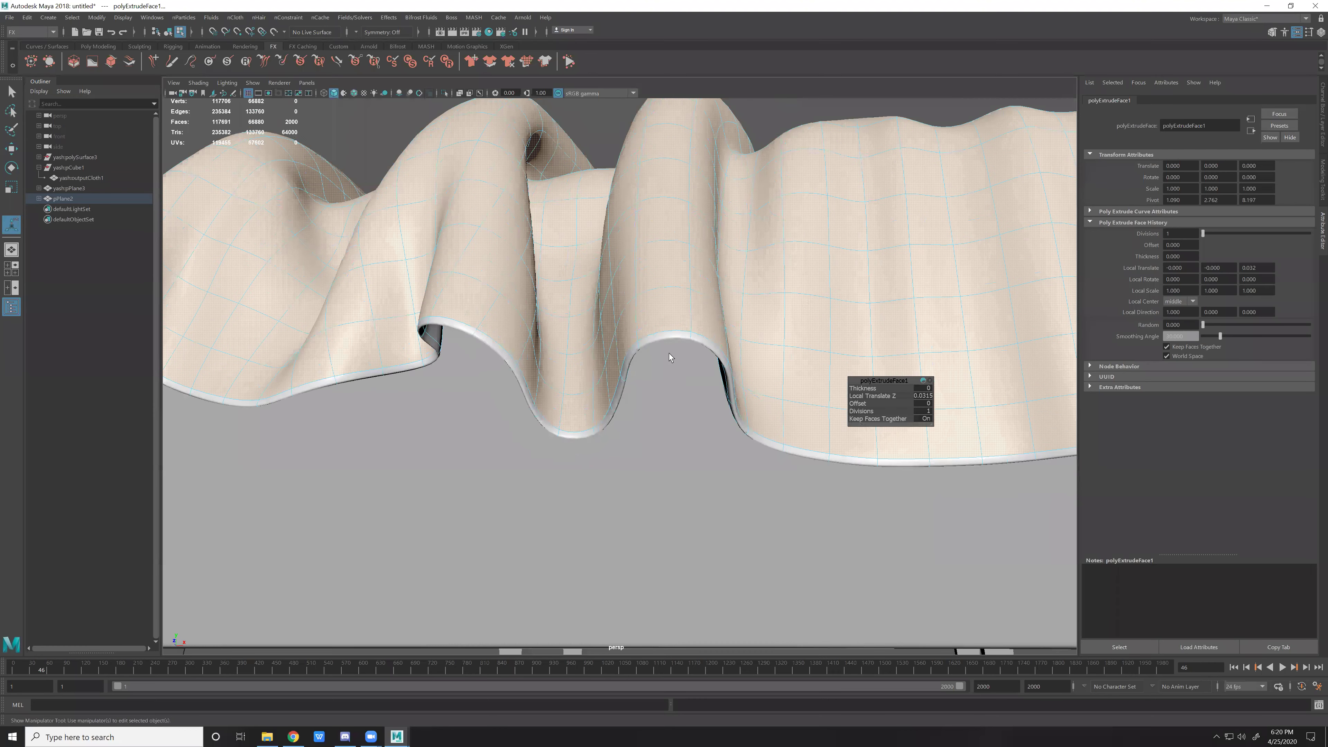
{"action": "key", "text": "q"}
{"action": "left_click", "coordinate": [655, 588]}
{"action": "scroll", "coordinate": [663, 625], "scroll_direction": "down", "scroll_amount": 5}
{"action": "mouse_move", "coordinate": [664, 625]}
{"action": "left_mouse_down", "text": "alt"}
{"action": "mouse_move", "coordinate": [927, 508]}
{"action": "mouse_move", "coordinate": [831, 261]}
{"action": "left_mouse_up", "text": "alt"}
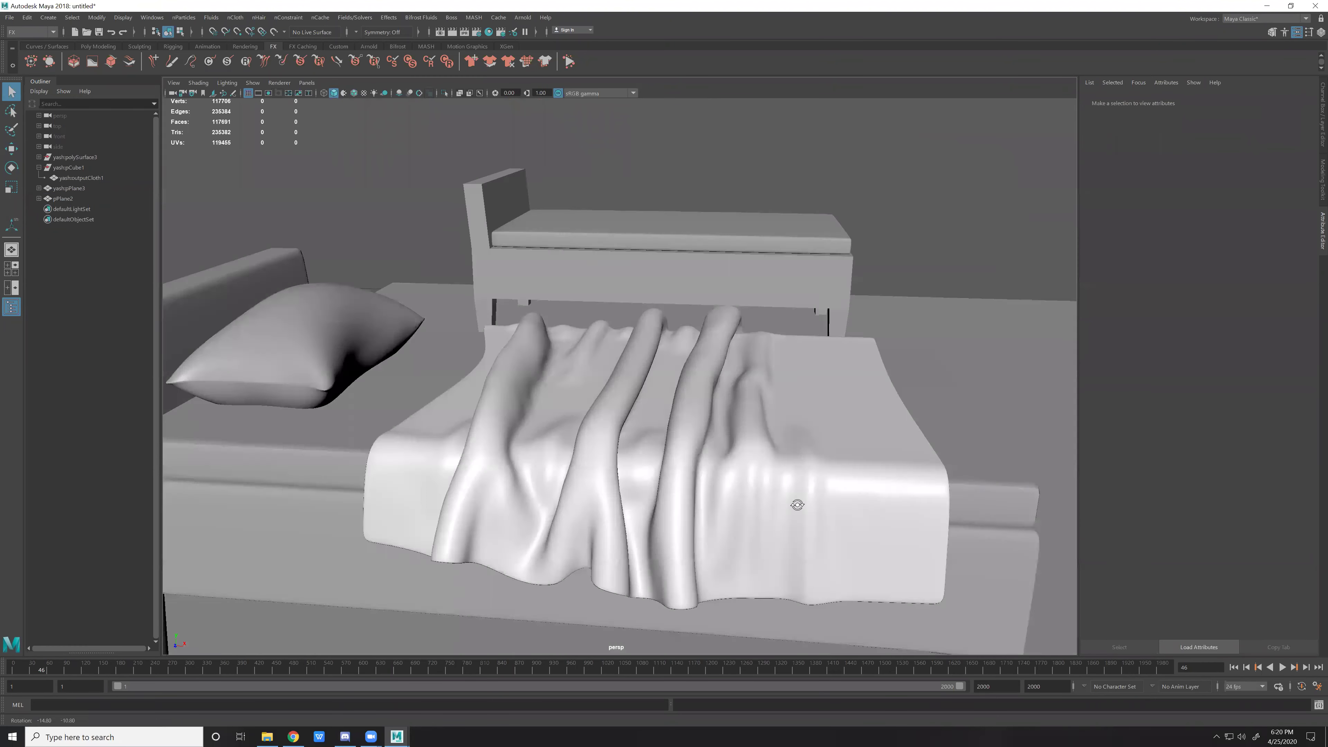
{"action": "scroll", "coordinate": [927, 507], "scroll_direction": "down", "scroll_amount": 5}
{"action": "scroll", "coordinate": [830, 262], "scroll_direction": "down", "scroll_amount": 5}
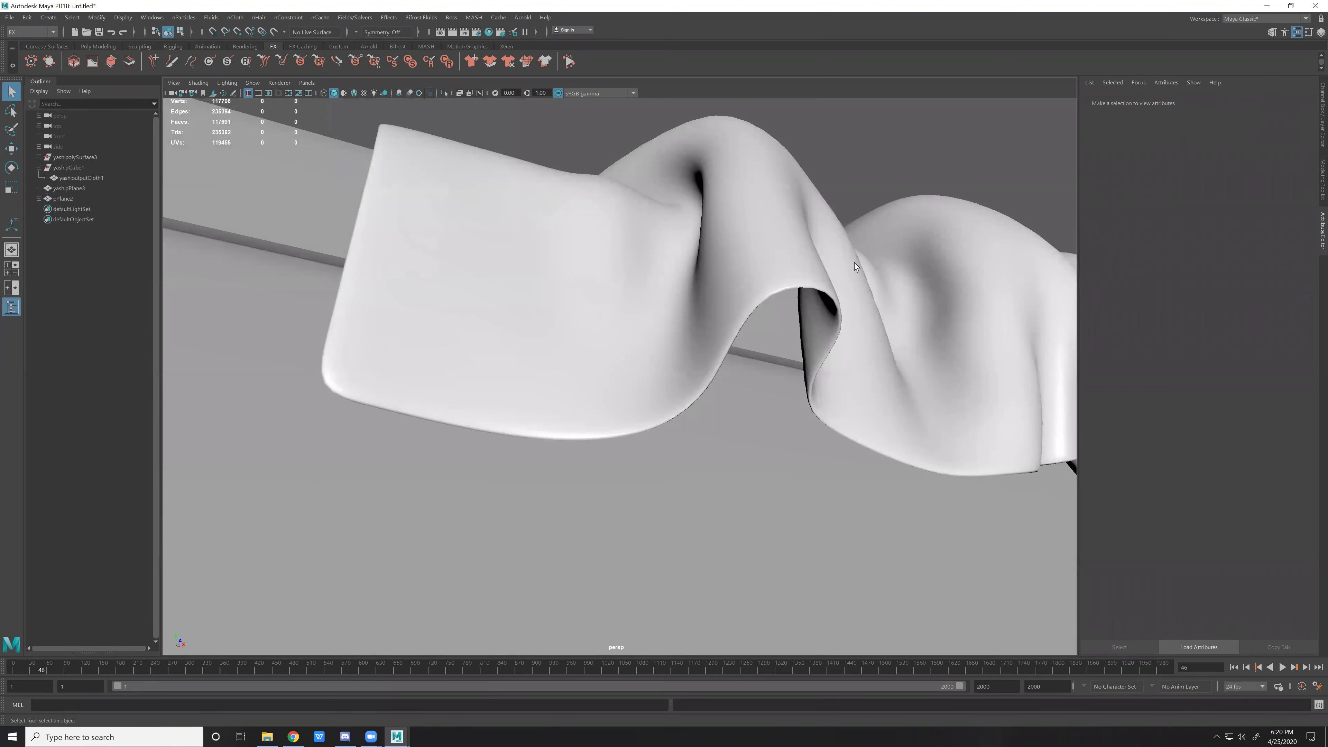
{"action": "left_click", "coordinate": [852, 261]}
{"action": "scroll", "coordinate": [808, 309], "scroll_direction": "up", "scroll_amount": 3}
{"action": "left_click_drag", "start_coordinate": [808, 310], "coordinate": [743, 356], "text": "alt"}
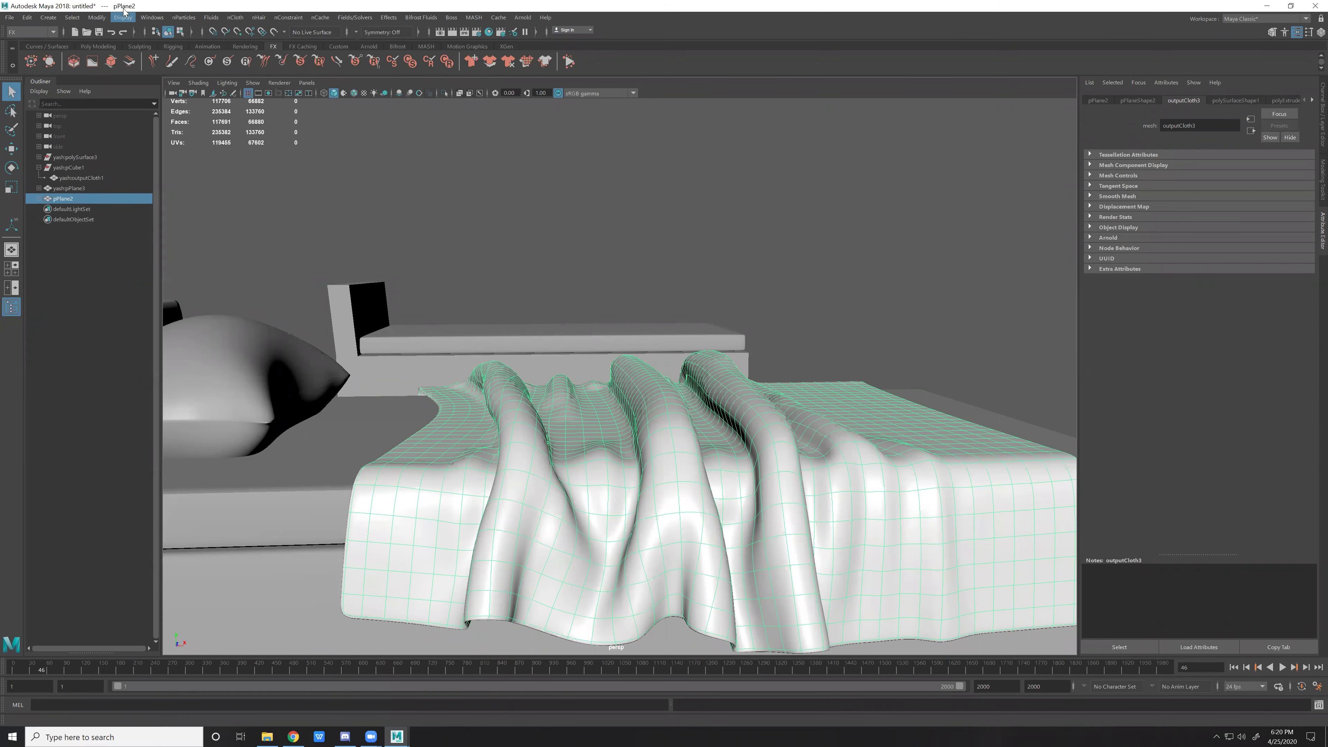
Create an nCloth from the thickened cloth and browse the extrusion's presets.
{"action": "left_click", "coordinate": [243, 19]}
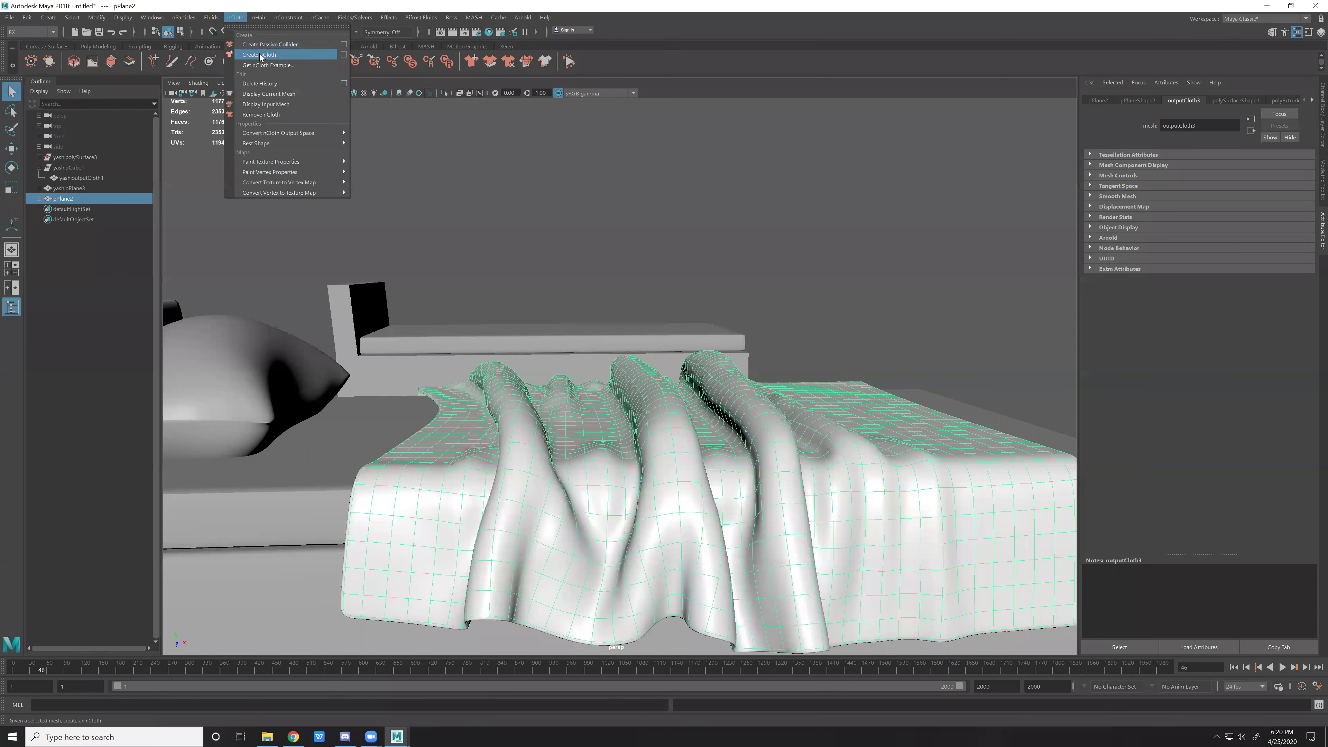
{"action": "left_click", "coordinate": [261, 56]}
{"action": "left_click", "coordinate": [1213, 102]}
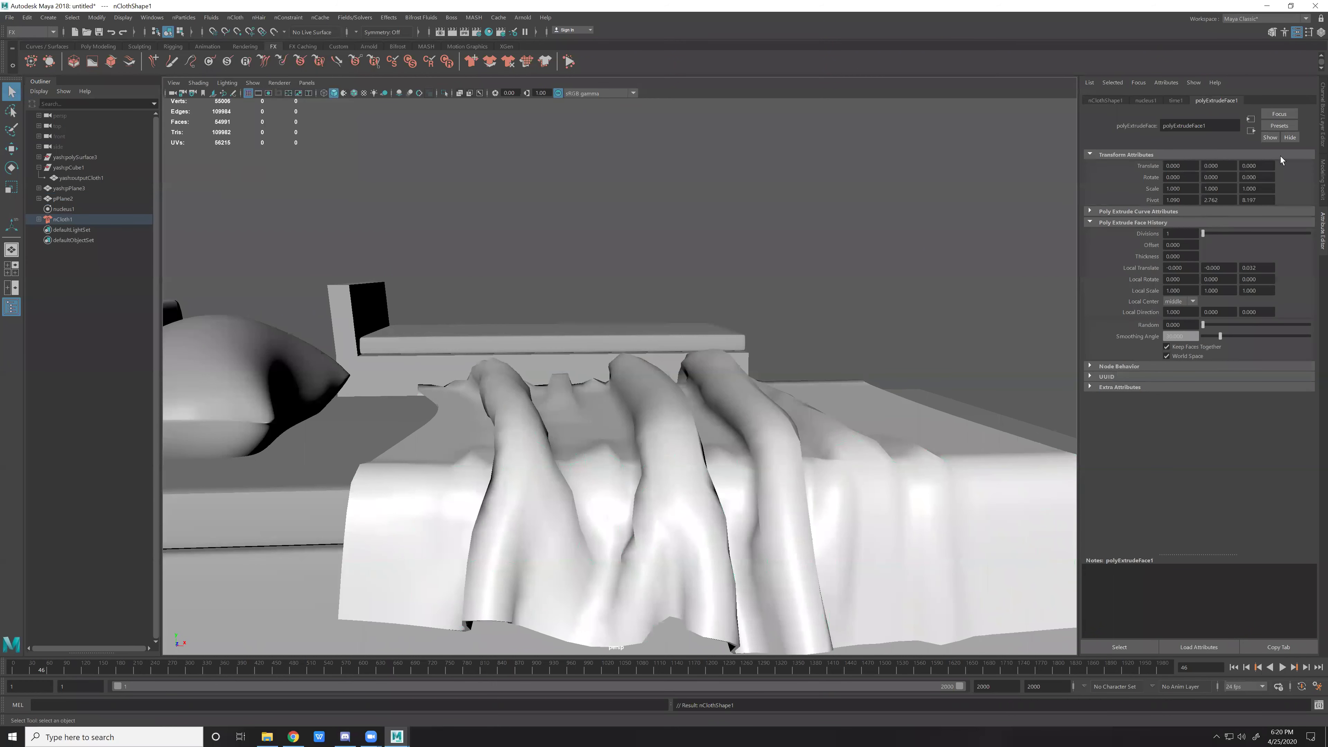
{"action": "left_click", "coordinate": [1287, 125]}
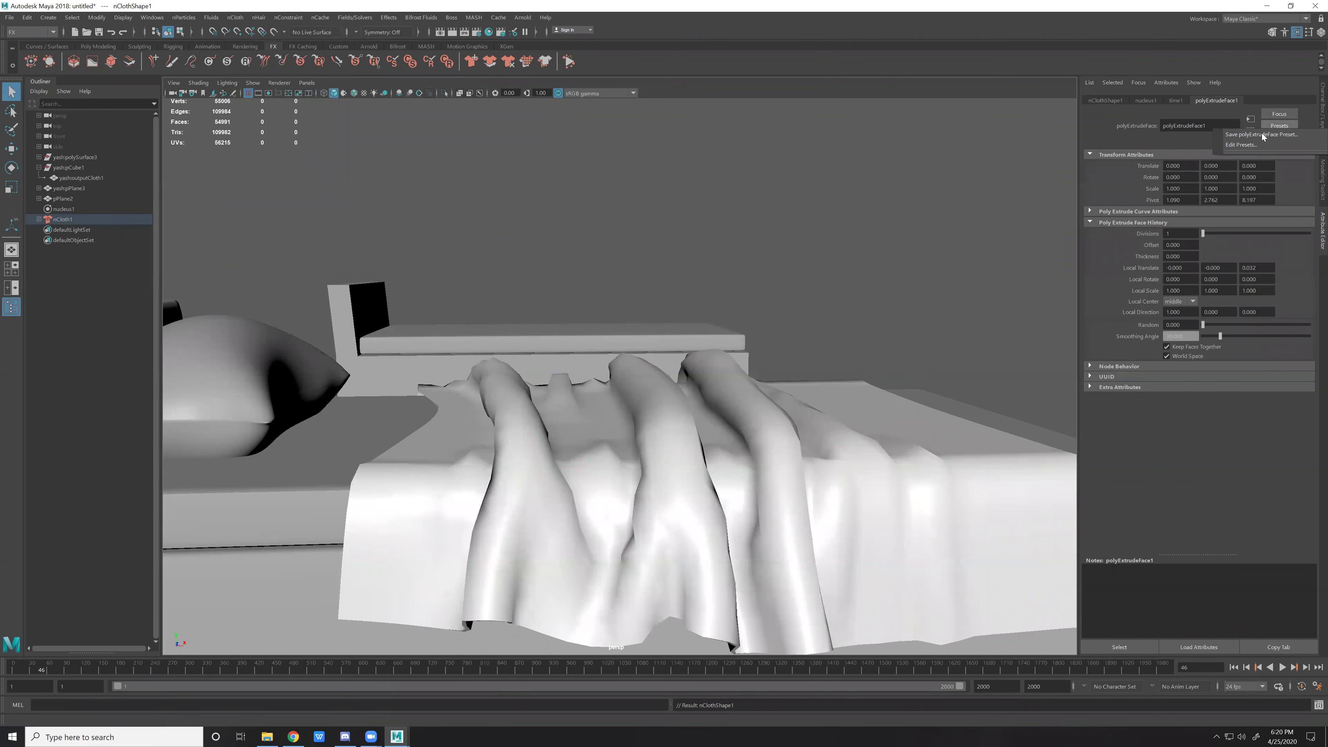
{"action": "left_click", "coordinate": [1287, 124]}
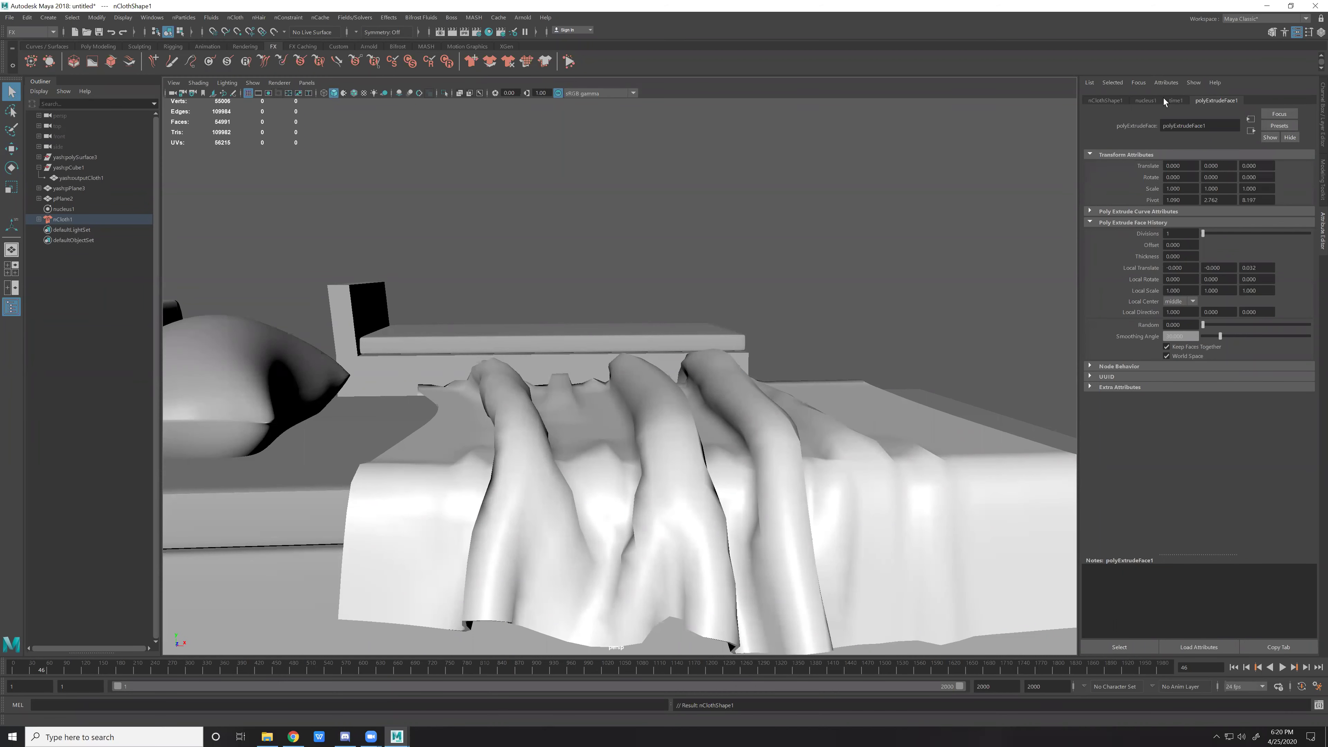
Review the time node's presets, then select nCloth1 and the cloth object.
{"action": "left_click", "coordinate": [1171, 101]}
{"action": "left_click", "coordinate": [1281, 126]}
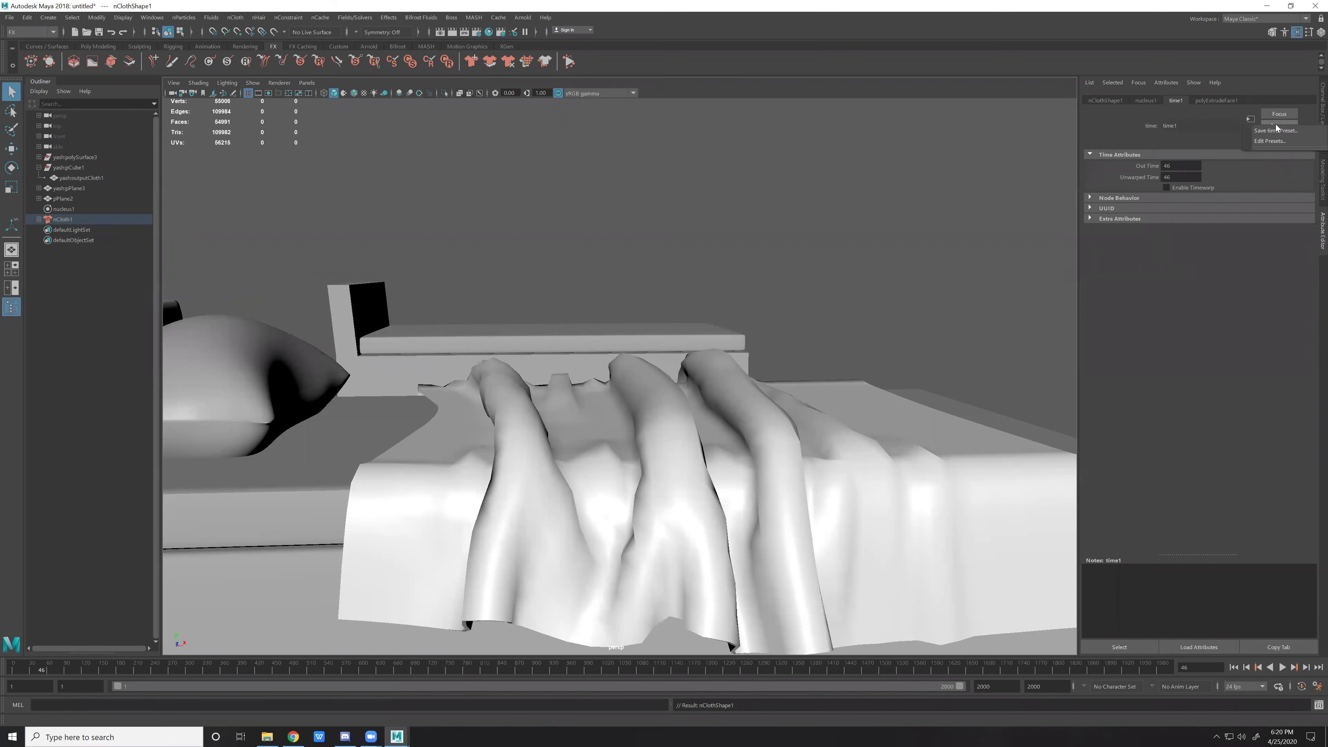
{"action": "left_click", "coordinate": [746, 428]}
{"action": "left_click", "coordinate": [75, 220]}
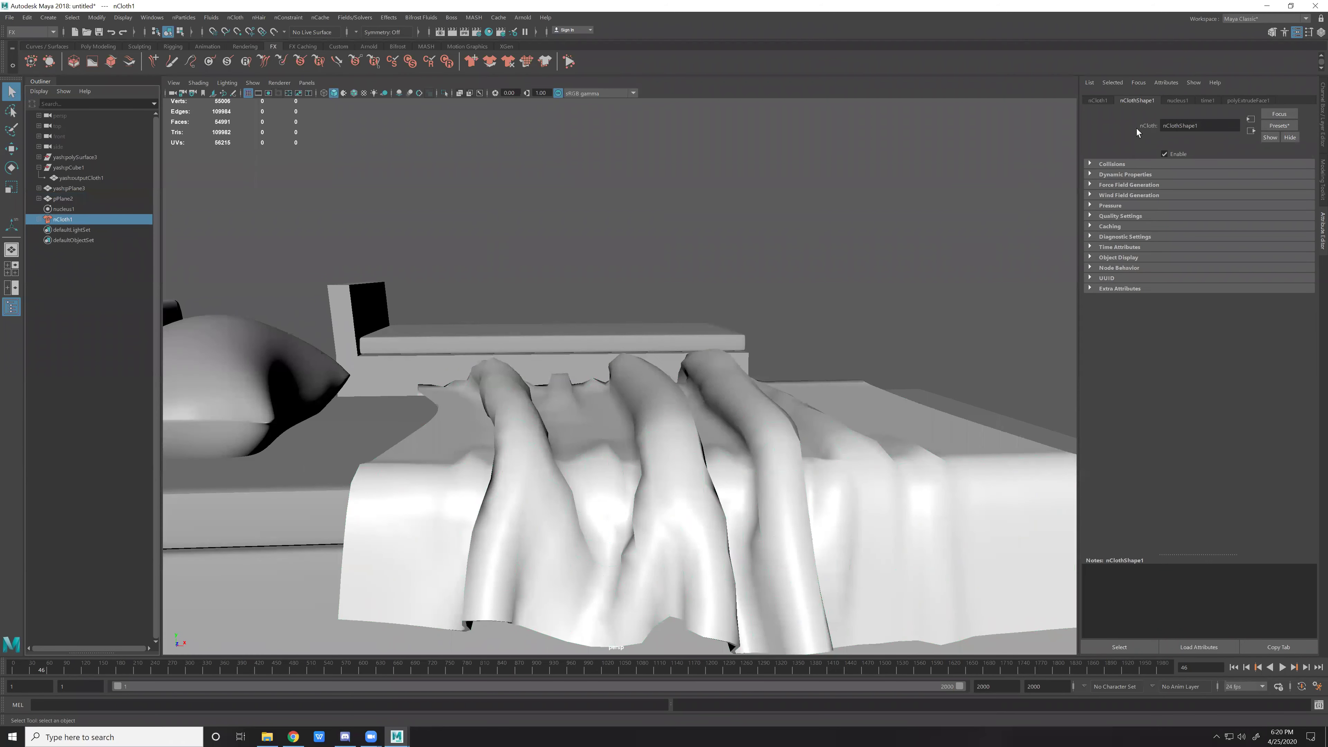
{"action": "left_click", "coordinate": [736, 417]}
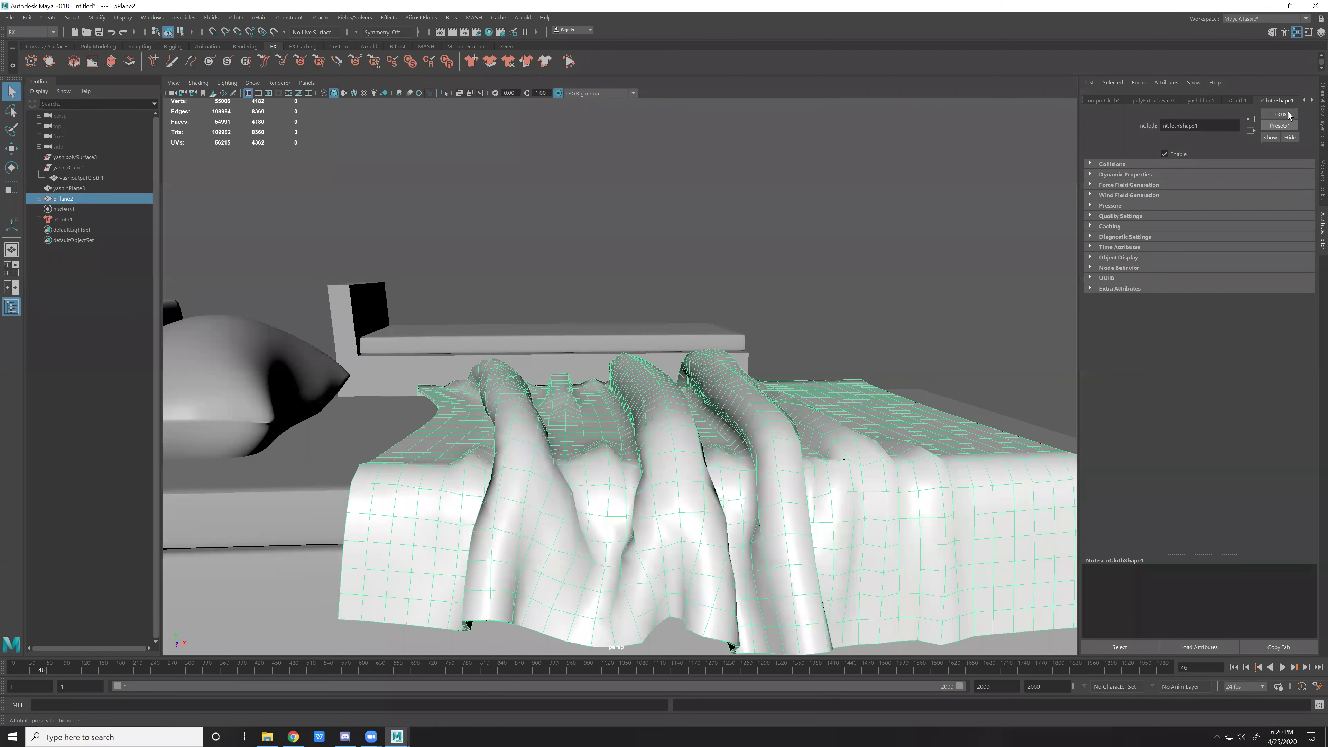
Expand nClothShape1's Collisions and Dynamic Properties sections, browsing Presets without applying one.
{"action": "left_click", "coordinate": [1112, 164]}
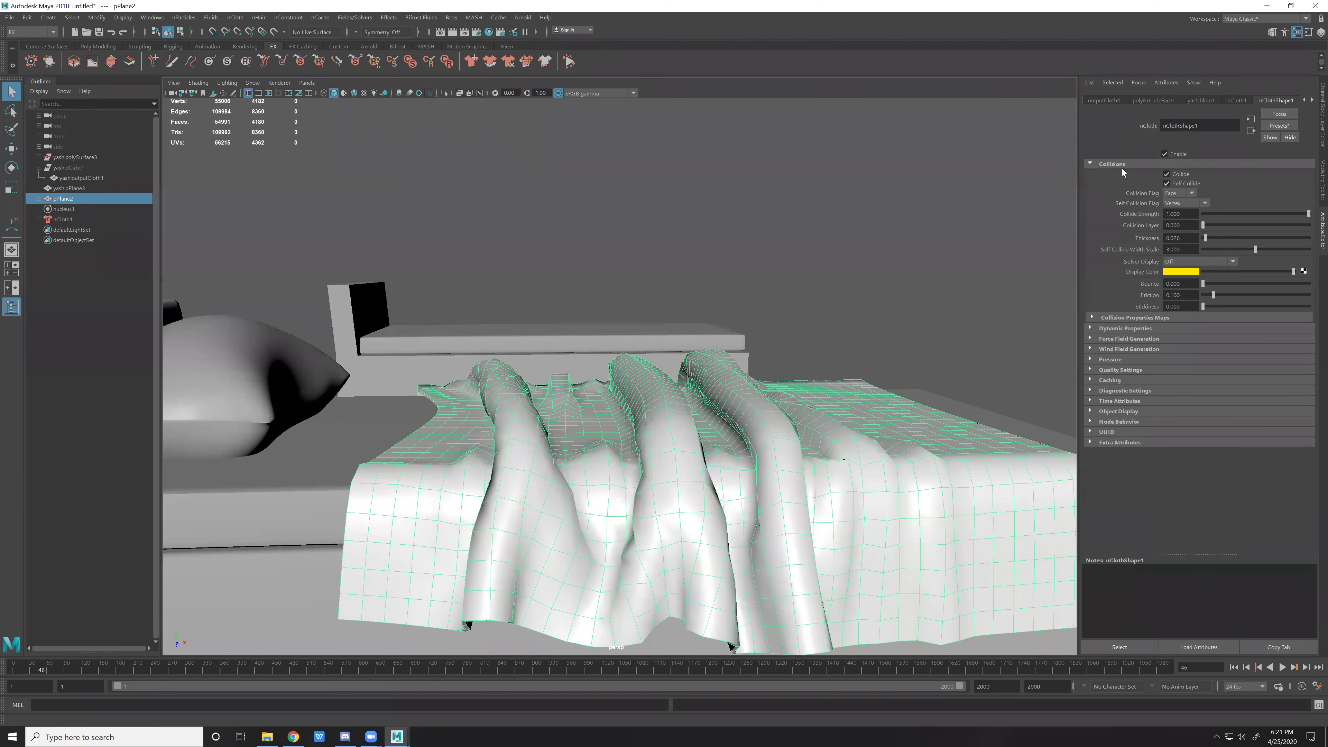
{"action": "left_click", "coordinate": [1280, 125]}
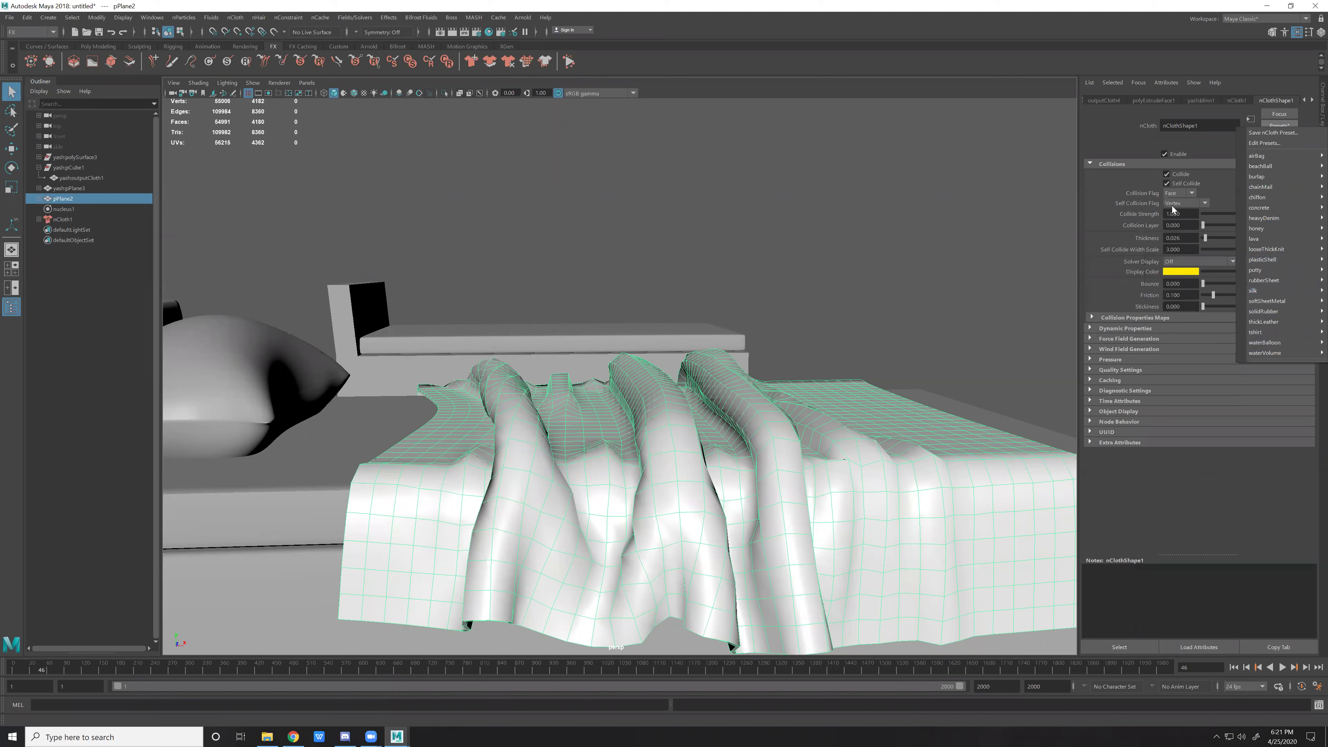
{"action": "left_click", "coordinate": [1105, 341]}
{"action": "left_click", "coordinate": [1105, 329]}
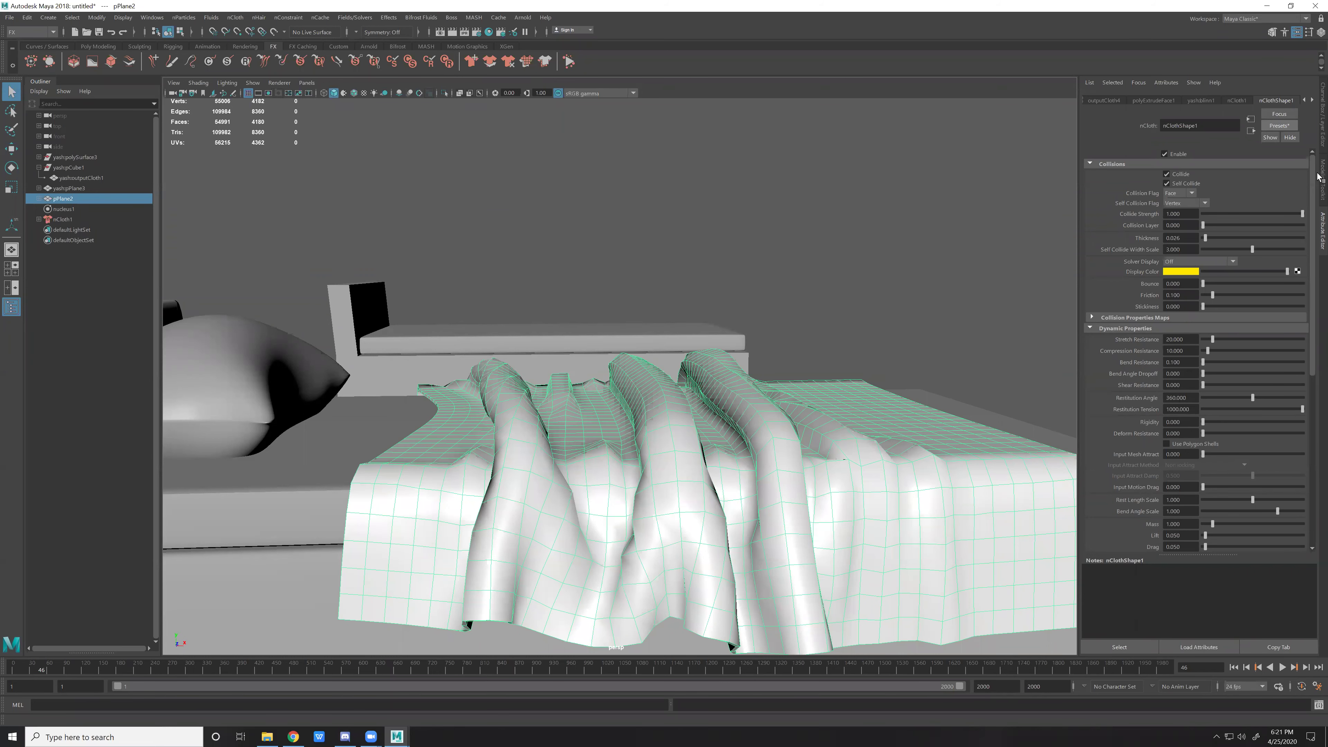
{"action": "left_click", "coordinate": [1279, 126]}
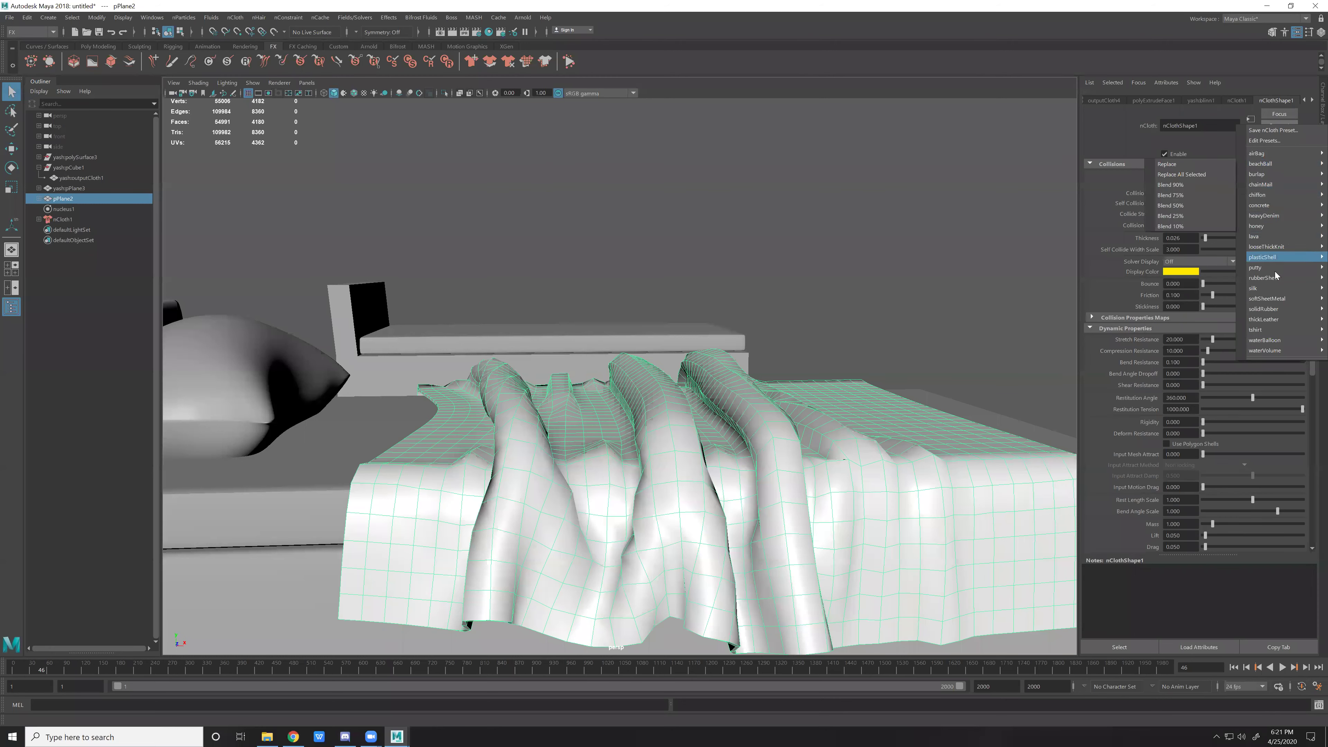
{"action": "left_click", "coordinate": [872, 510]}
Select the draped cloth and move in for a low close view of it.
{"action": "right_click_drag", "start_coordinate": [872, 510], "coordinate": [732, 384], "text": "alt"}
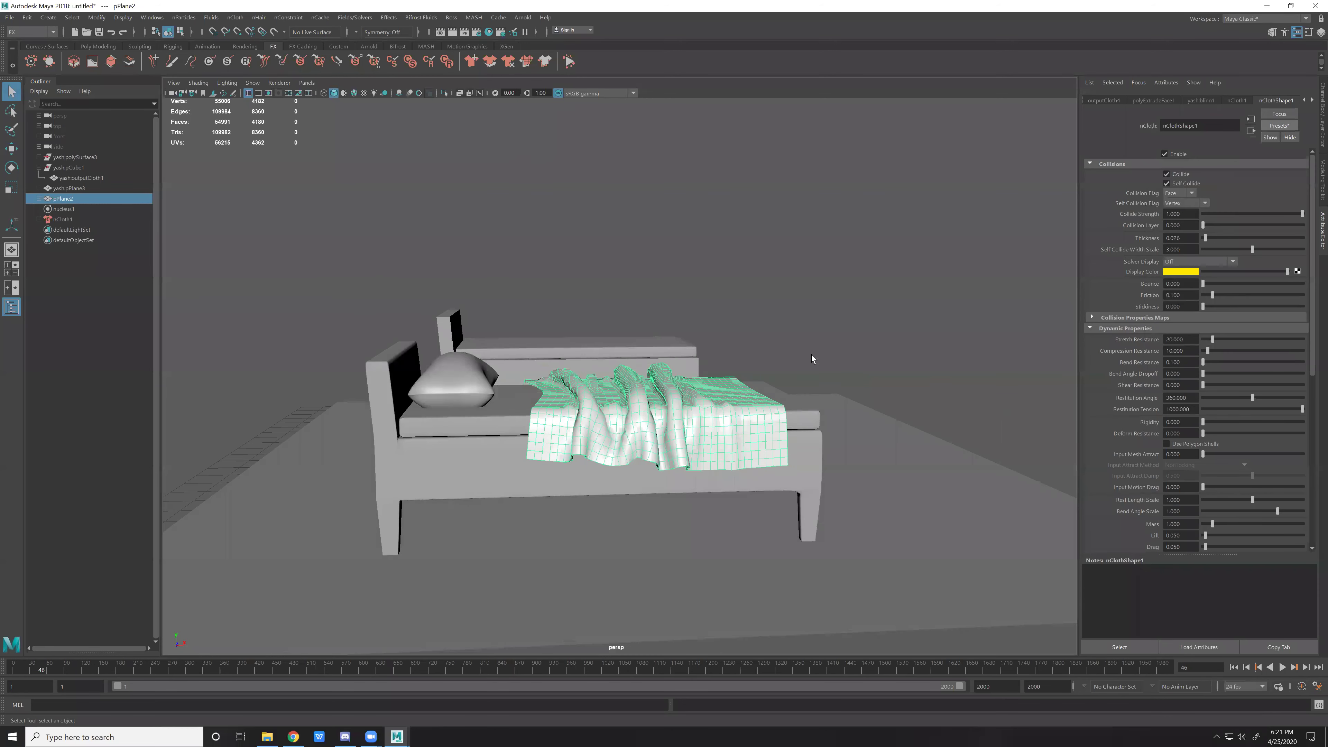
{"action": "left_click", "coordinate": [758, 251]}
{"action": "mouse_move", "coordinate": [759, 251]}
{"action": "right_mouse_down", "text": "alt"}
{"action": "mouse_move", "coordinate": [839, 407]}
{"action": "mouse_move", "coordinate": [666, 423]}
{"action": "mouse_move", "coordinate": [889, 469]}
{"action": "right_mouse_up", "text": "alt"}
{"action": "left_click_drag", "start_coordinate": [890, 468], "coordinate": [680, 428], "text": "alt"}
{"action": "left_click", "coordinate": [680, 428]}
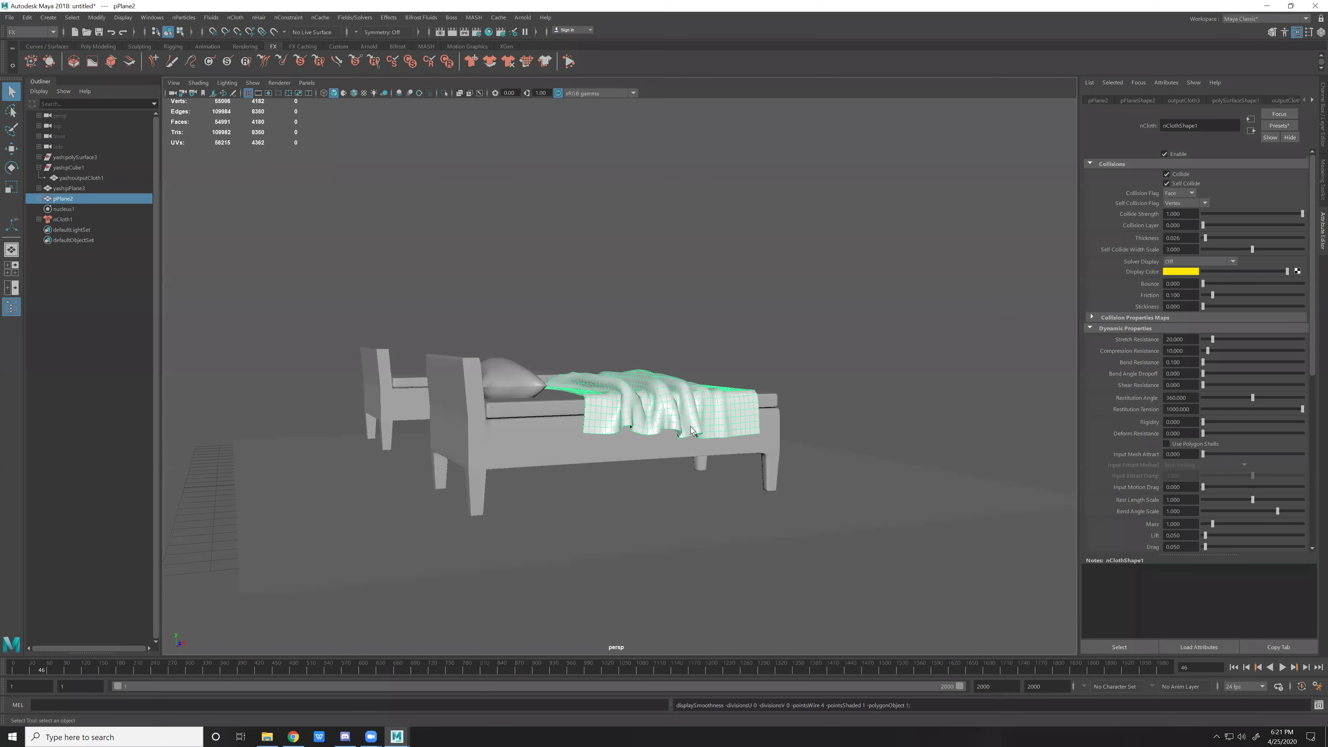
{"action": "right_click_drag", "start_coordinate": [680, 428], "coordinate": [654, 388], "text": "alt"}
{"action": "left_click_drag", "start_coordinate": [654, 387], "coordinate": [635, 349], "text": "alt"}
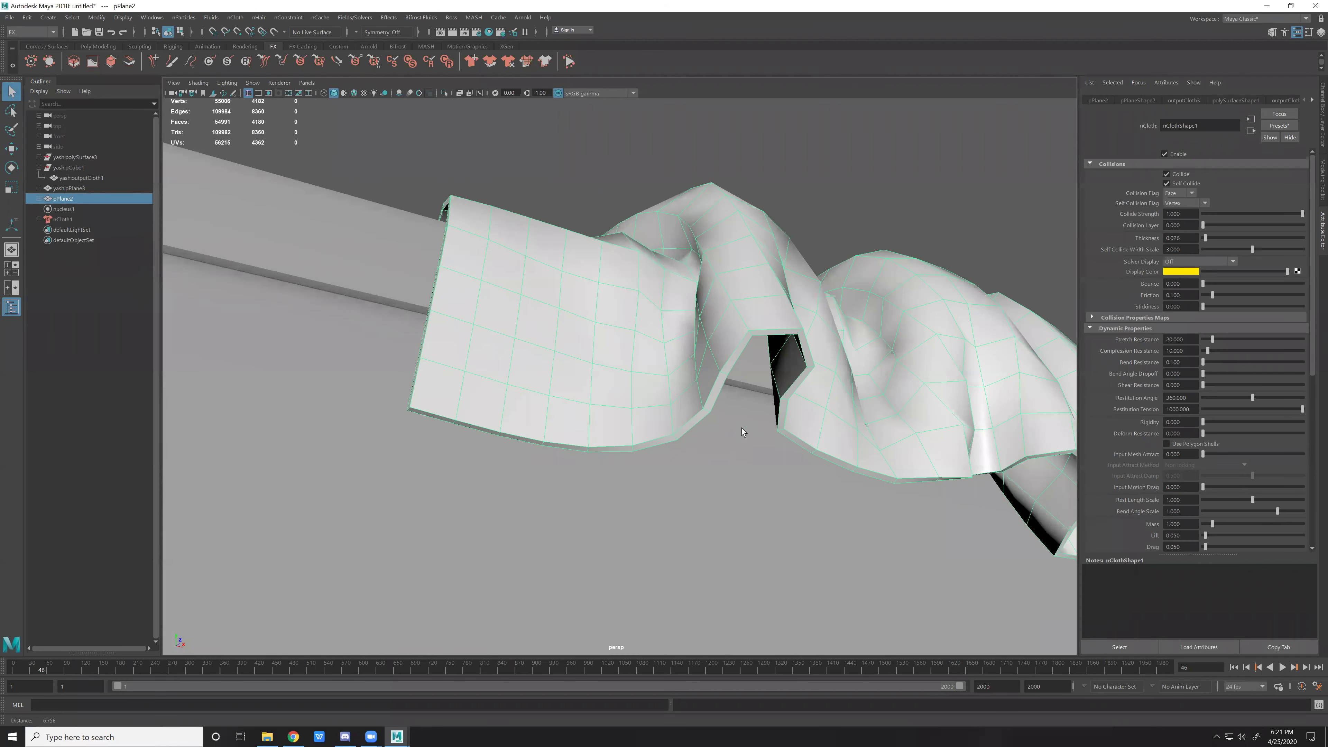
{"action": "right_click_drag", "start_coordinate": [636, 348], "coordinate": [851, 309], "text": "alt"}
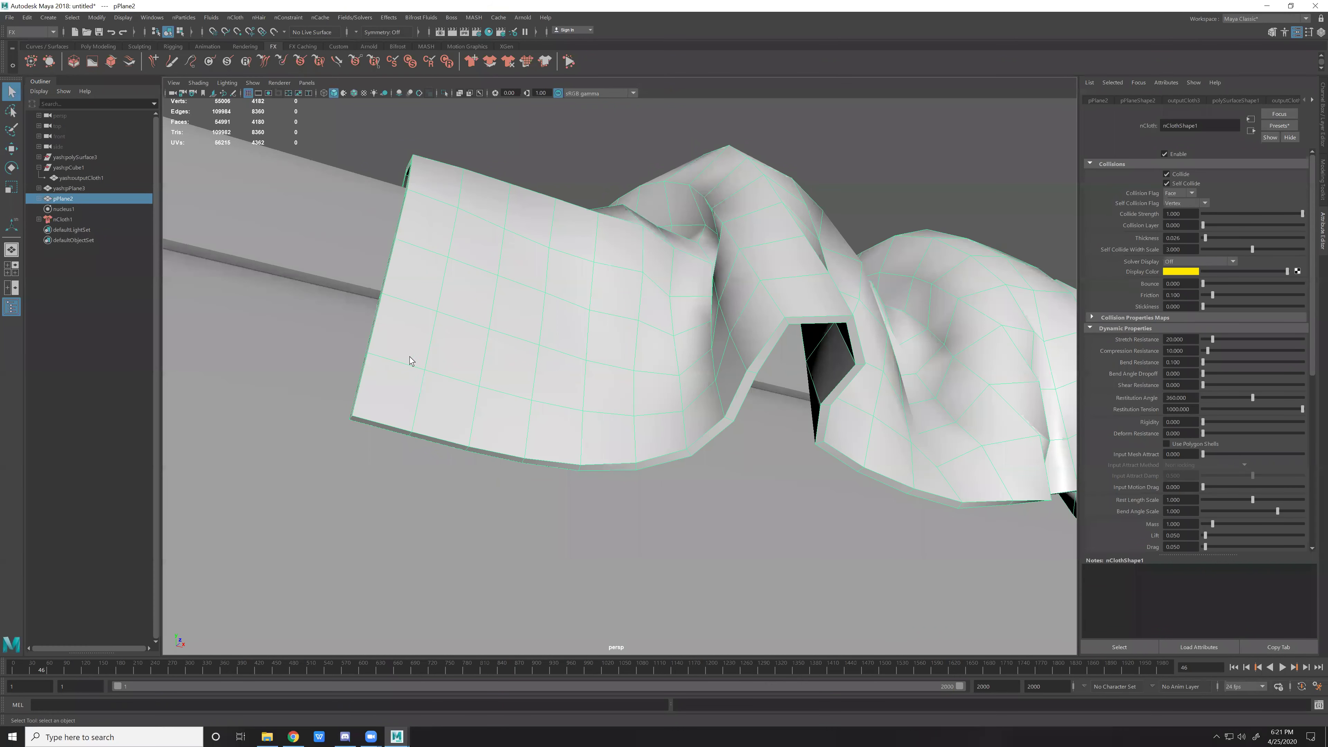
In Face mode, double-click to add the cloth's border face loops to the selection.
{"action": "right_click_drag", "start_coordinate": [410, 356], "coordinate": [435, 405]}
{"action": "double_click", "coordinate": [436, 404]}
{"action": "double_click", "coordinate": [414, 300], "text": "shift"}
{"action": "mouse_move", "coordinate": [412, 306]}
{"action": "left_mouse_down", "text": "alt"}
{"action": "mouse_move", "coordinate": [643, 411]}
{"action": "mouse_move", "coordinate": [662, 551]}
{"action": "left_mouse_up", "text": "alt"}
{"action": "double_click", "coordinate": [667, 532], "text": "shift"}
{"action": "left_click_drag", "start_coordinate": [730, 477], "coordinate": [697, 376], "text": "alt"}
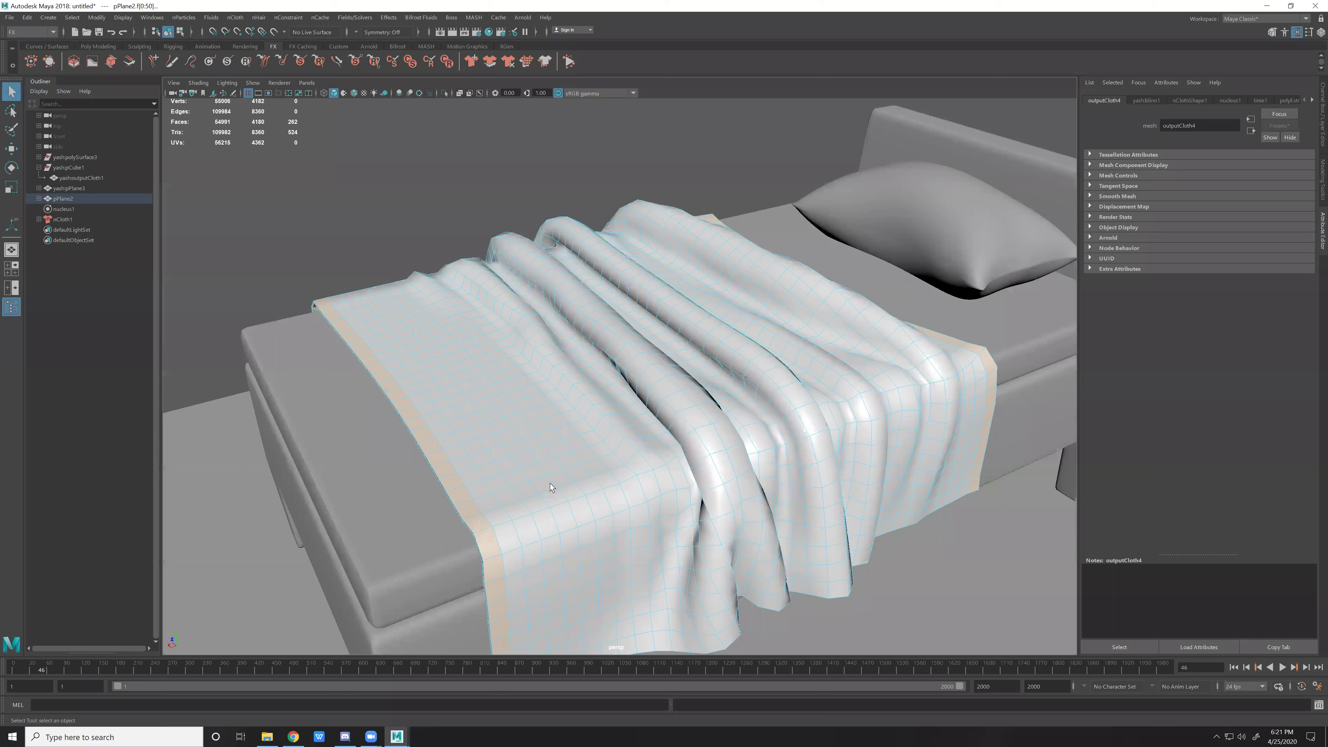
Add a corner border face loop, then extrude the border faces slightly outward into a hem.
{"action": "scroll", "coordinate": [550, 487], "scroll_direction": "up", "scroll_amount": 5}
{"action": "double_click", "coordinate": [491, 486], "text": "shift"}
{"action": "scroll", "coordinate": [494, 487], "scroll_direction": "down", "scroll_amount": 5}
{"action": "mouse_move", "coordinate": [494, 487]}
{"action": "left_mouse_down", "text": "alt"}
{"action": "mouse_move", "coordinate": [630, 477]}
{"action": "mouse_move", "coordinate": [730, 504]}
{"action": "left_mouse_up", "text": "alt"}
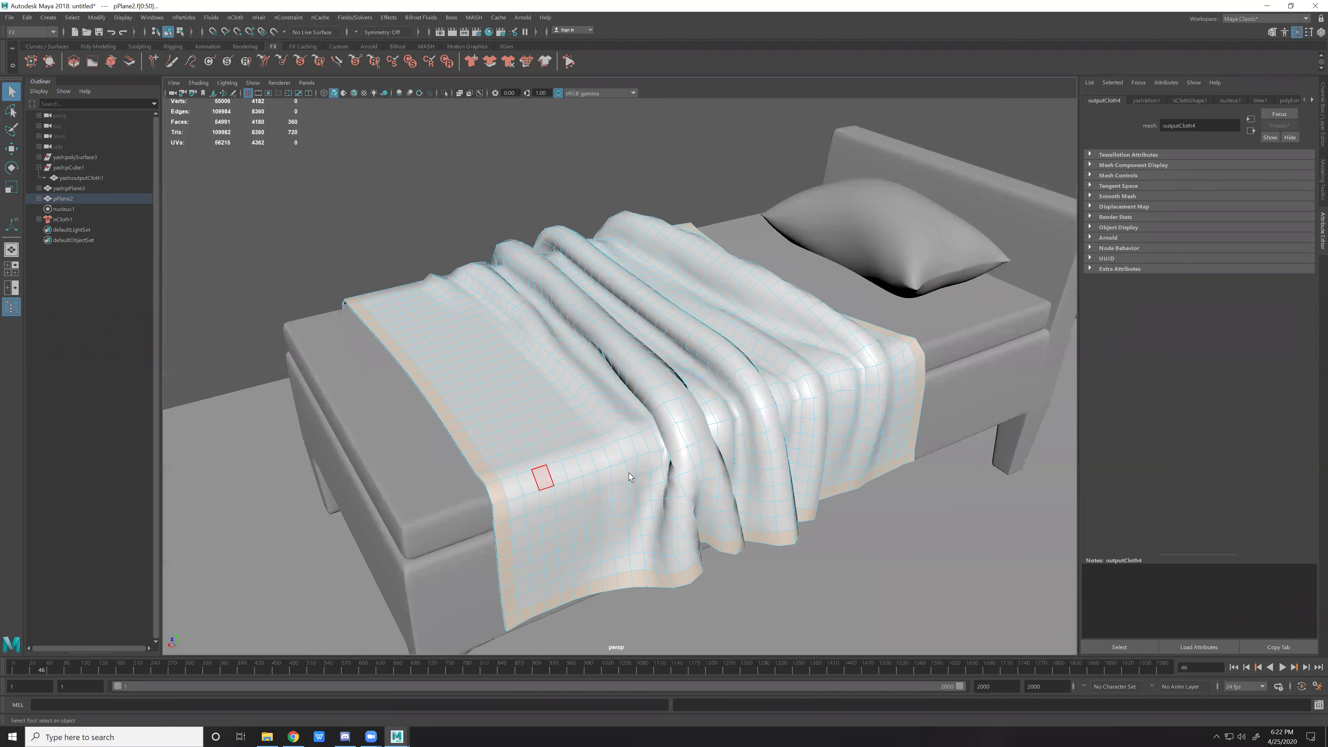
{"action": "scroll", "coordinate": [730, 490], "scroll_direction": "up", "scroll_amount": 5}
{"action": "middle_click_drag", "start_coordinate": [741, 475], "coordinate": [861, 492], "text": "alt"}
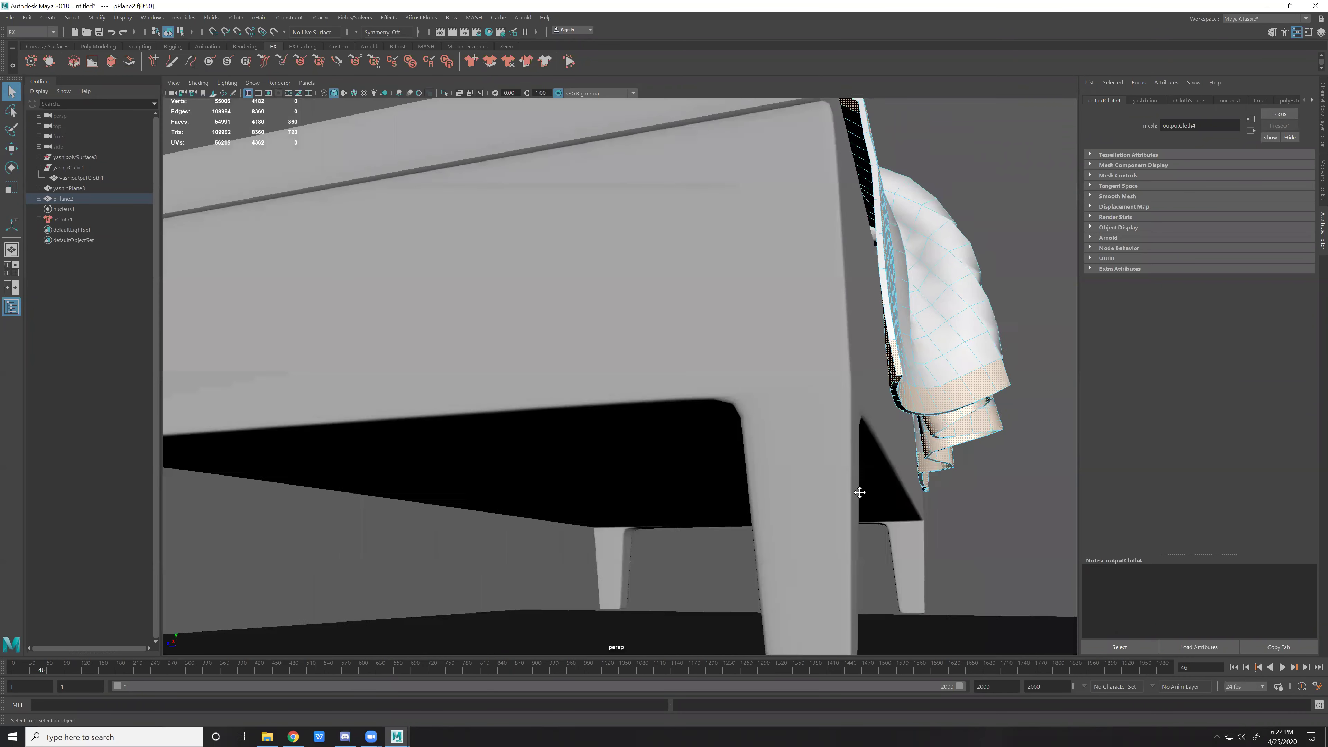
{"action": "scroll", "coordinate": [861, 492], "scroll_direction": "down", "scroll_amount": 3}
{"action": "scroll", "coordinate": [724, 511], "scroll_direction": "up", "scroll_amount": 5}
{"action": "key", "text": "ctrl+e"}
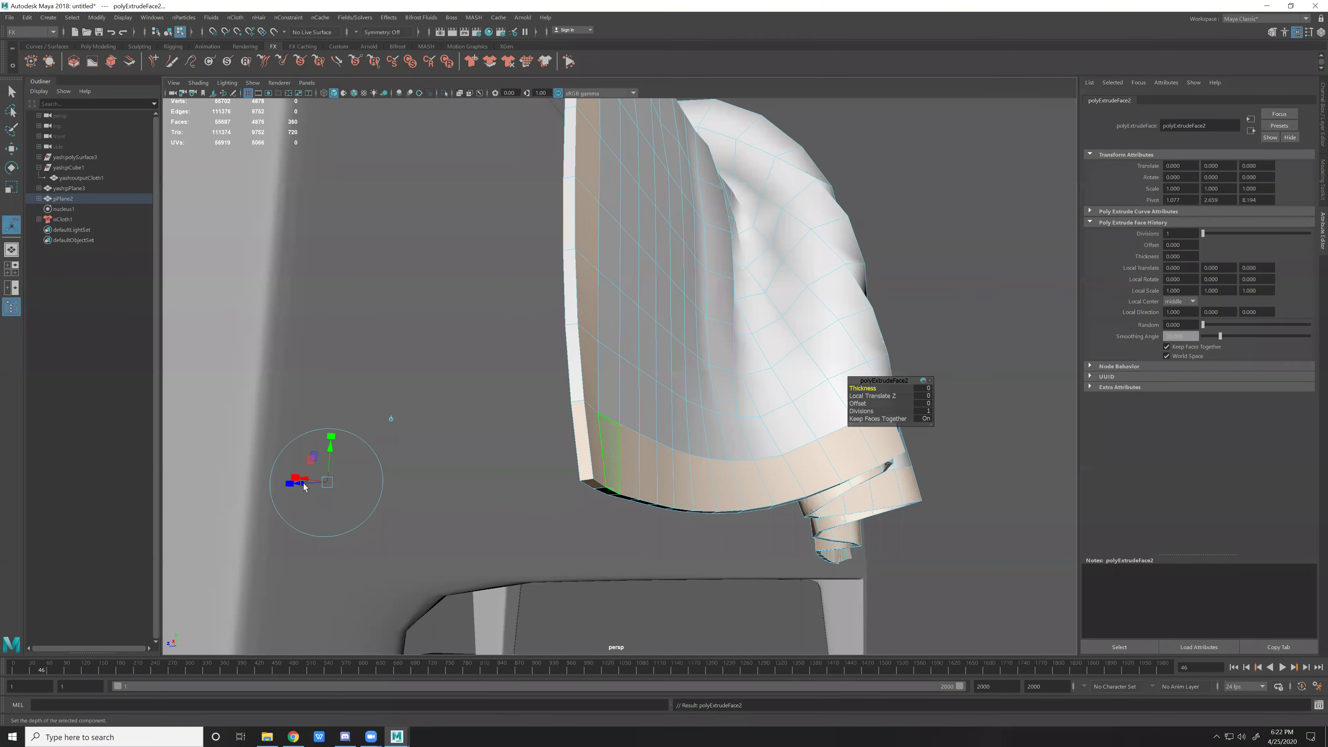
{"action": "mouse_move", "coordinate": [304, 487]}
{"action": "left_mouse_down"}
{"action": "mouse_move", "coordinate": [547, 406]}
{"action": "mouse_move", "coordinate": [521, 451]}
{"action": "left_mouse_up"}
Smooth-preview the whole cloth and orbit around its folds to inspect the hem.
{"action": "key", "text": "F8"}
{"action": "key", "text": "3"}
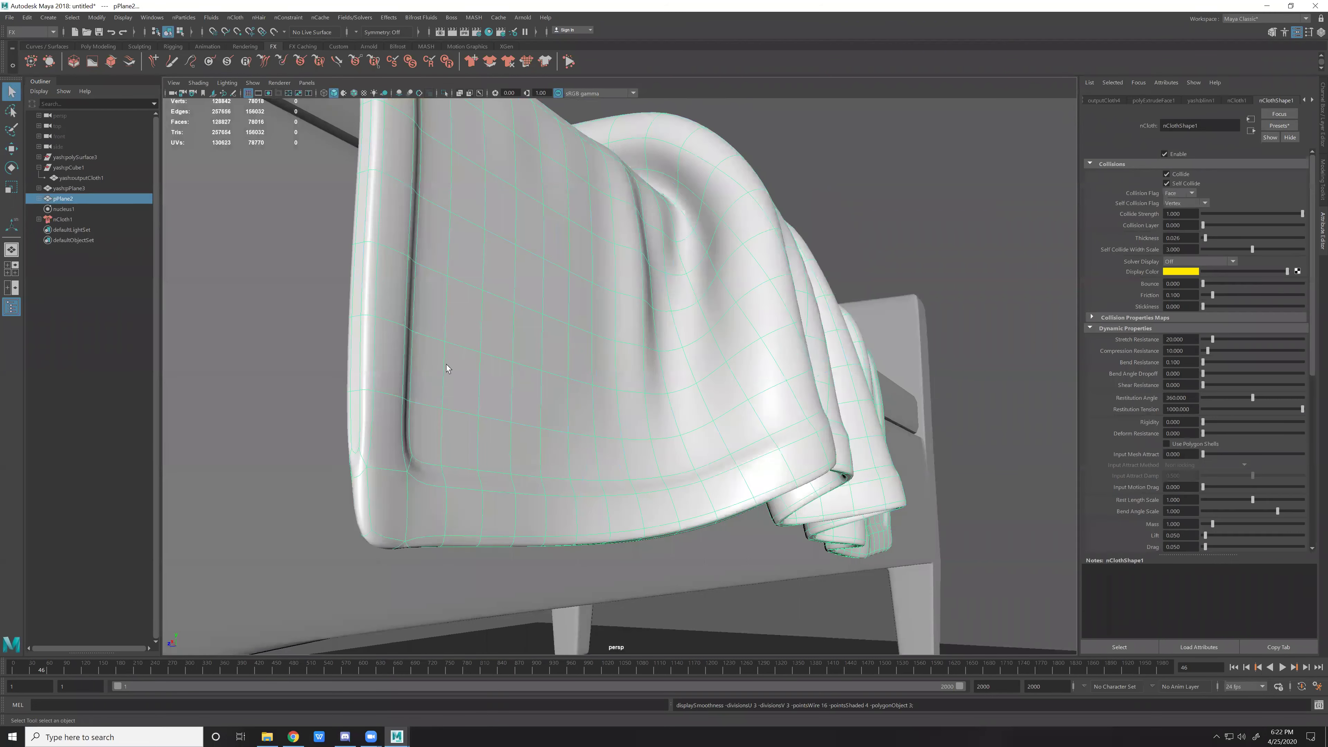
{"action": "scroll", "coordinate": [613, 387], "scroll_direction": "down", "scroll_amount": 5}
{"action": "left_click", "coordinate": [791, 227]}
{"action": "mouse_move", "coordinate": [790, 228]}
{"action": "left_mouse_down", "text": "alt"}
{"action": "mouse_move", "coordinate": [549, 415]}
{"action": "mouse_move", "coordinate": [630, 458]}
{"action": "left_mouse_up", "text": "alt"}
{"action": "mouse_move", "coordinate": [631, 458]}
{"action": "right_mouse_down", "text": "alt"}
{"action": "mouse_move", "coordinate": [755, 481]}
{"action": "mouse_move", "coordinate": [857, 415]}
{"action": "right_mouse_up", "text": "alt"}
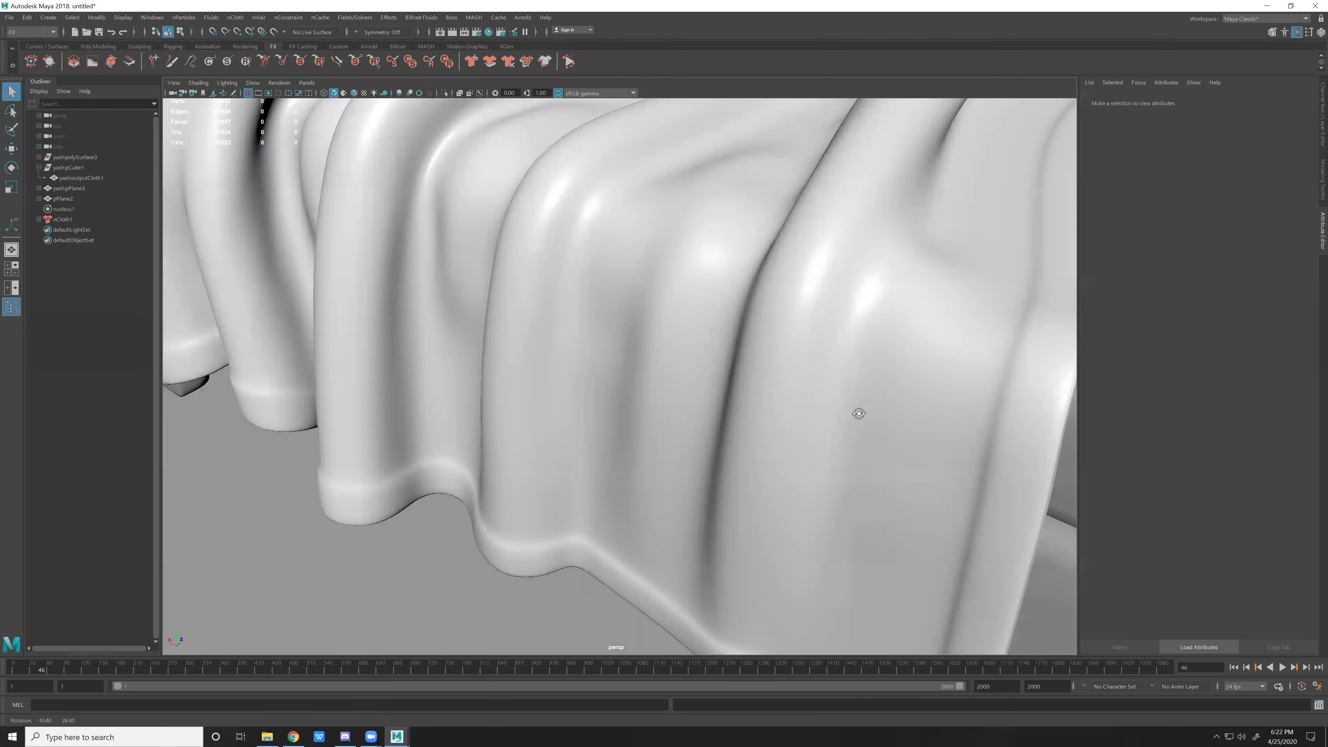
{"action": "mouse_move", "coordinate": [857, 415]}
{"action": "left_mouse_down", "text": "alt"}
{"action": "mouse_move", "coordinate": [720, 412]}
{"action": "mouse_move", "coordinate": [652, 430]}
{"action": "mouse_move", "coordinate": [794, 498]}
{"action": "left_mouse_up", "text": "alt"}
{"action": "mouse_move", "coordinate": [794, 498]}
{"action": "right_mouse_down", "text": "alt"}
{"action": "mouse_move", "coordinate": [654, 497]}
{"action": "mouse_move", "coordinate": [757, 453]}
{"action": "right_mouse_up", "text": "alt"}
{"action": "mouse_move", "coordinate": [757, 452]}
{"action": "left_mouse_down", "text": "alt"}
{"action": "mouse_move", "coordinate": [800, 393]}
{"action": "mouse_move", "coordinate": [550, 453]}
{"action": "mouse_move", "coordinate": [862, 426]}
{"action": "left_mouse_up", "text": "alt"}
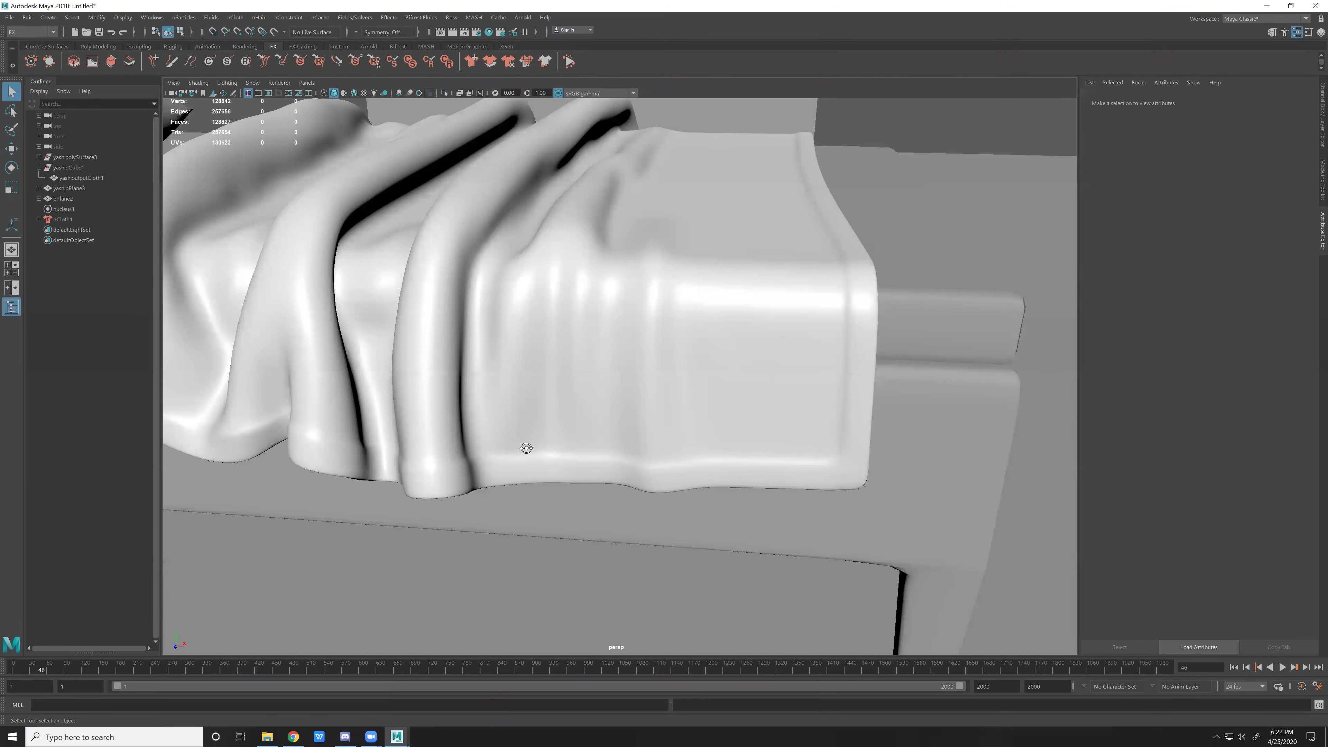
{"action": "right_click_drag", "start_coordinate": [527, 448], "coordinate": [513, 444], "text": "alt"}
{"action": "left_click_drag", "start_coordinate": [512, 445], "coordinate": [518, 444], "text": "alt"}
Compare the unsmoothed base mesh with the smooth preview, then request a new scene with Ctrl+N.
{"action": "left_click", "coordinate": [518, 443]}
{"action": "key", "text": "1"}
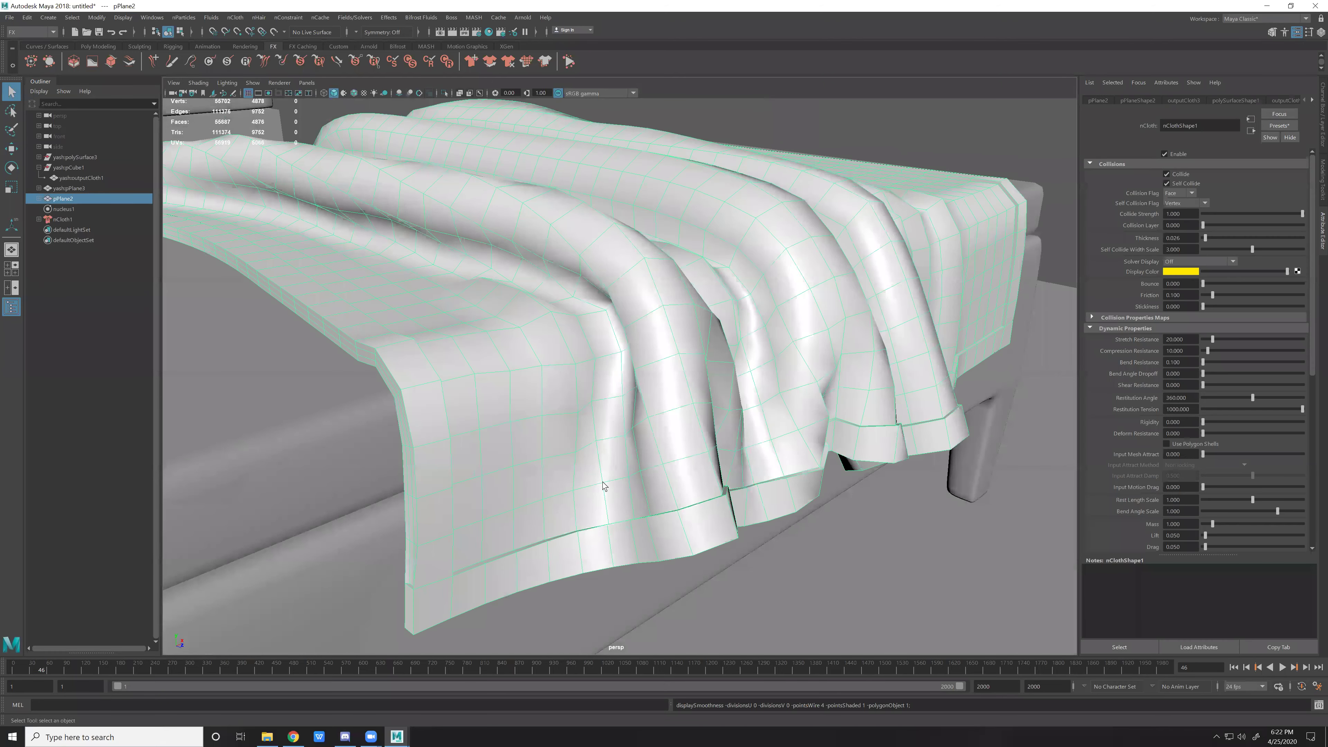
{"action": "scroll", "coordinate": [613, 467], "scroll_direction": "up", "scroll_amount": 1}
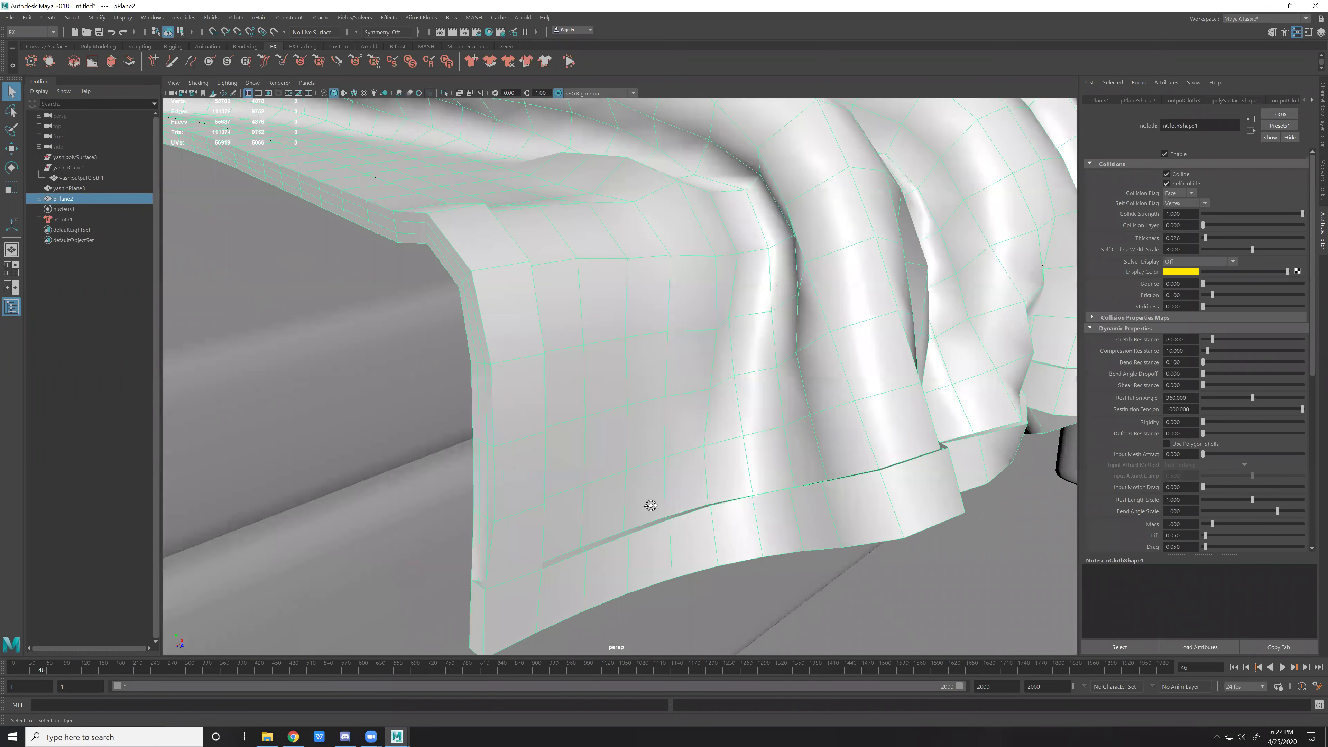
{"action": "scroll", "coordinate": [578, 510], "scroll_direction": "up", "scroll_amount": 1}
{"action": "scroll", "coordinate": [669, 471], "scroll_direction": "up", "scroll_amount": 1}
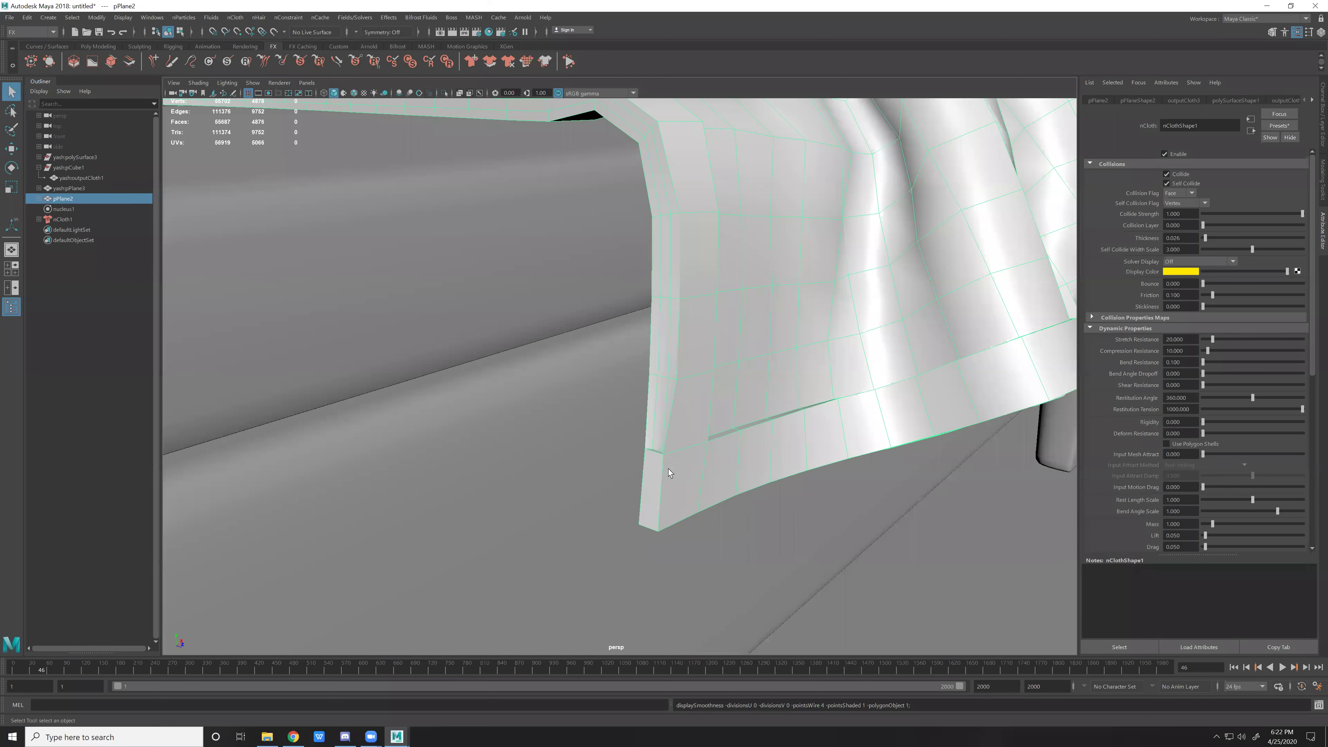
{"action": "key", "text": "1"}
{"action": "scroll", "coordinate": [648, 427], "scroll_direction": "up", "scroll_amount": 1}
{"action": "scroll", "coordinate": [662, 484], "scroll_direction": "down", "scroll_amount": 1}
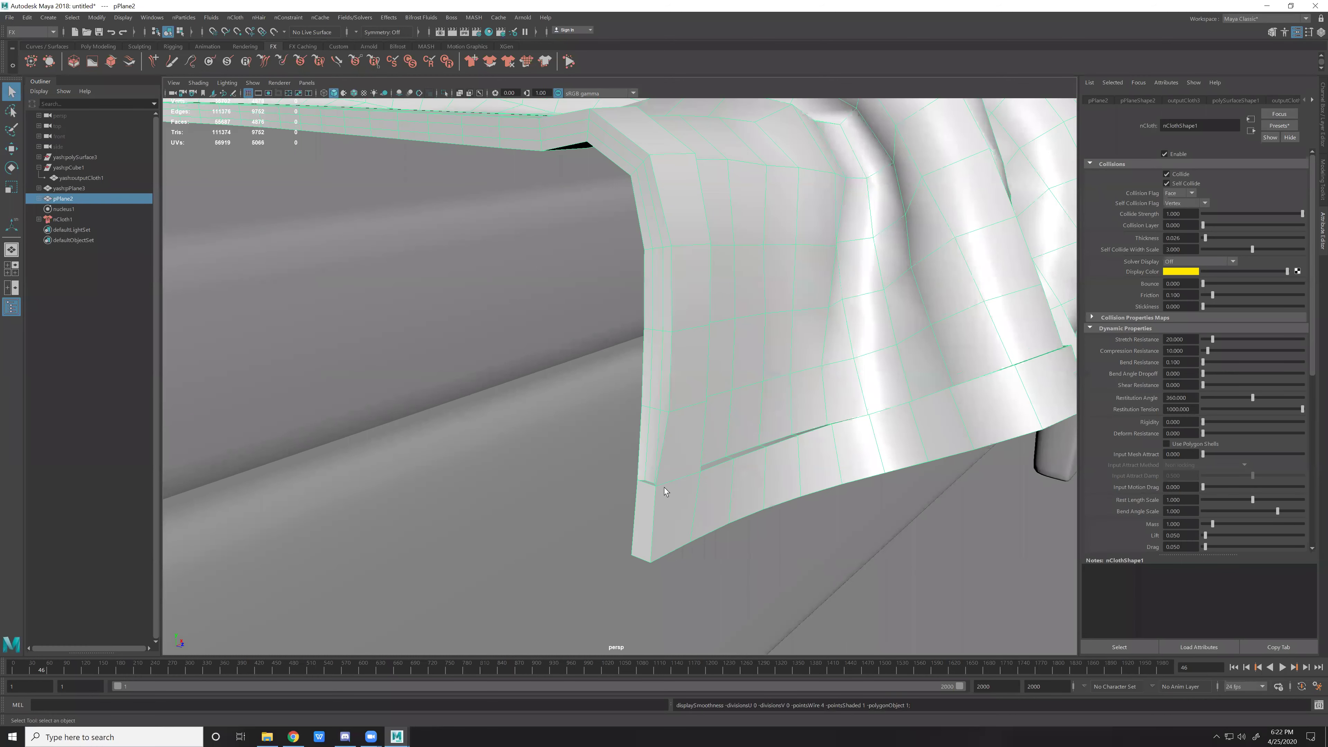
{"action": "scroll", "coordinate": [649, 461], "scroll_direction": "down", "scroll_amount": 3}
{"action": "scroll", "coordinate": [650, 453], "scroll_direction": "down", "scroll_amount": 1}
{"action": "key", "text": "3"}
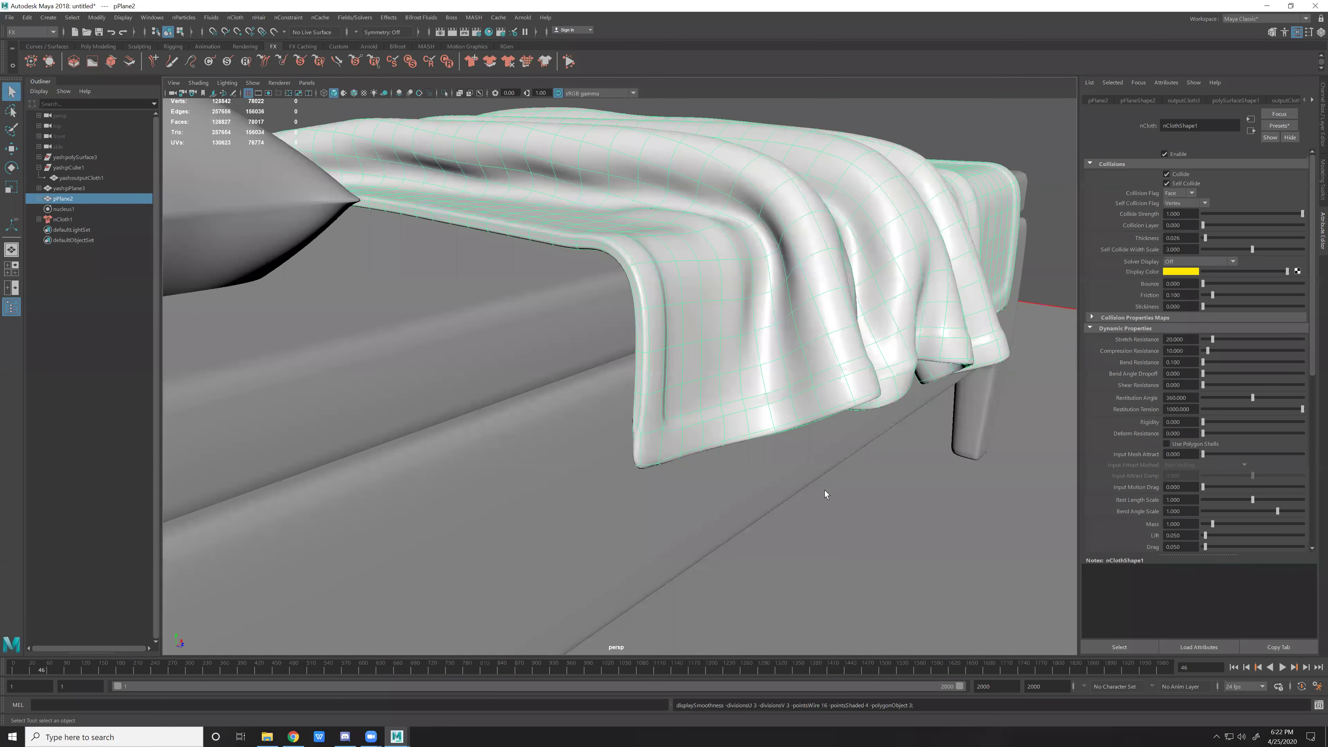
{"action": "left_click", "coordinate": [963, 465]}
{"action": "scroll", "coordinate": [964, 261], "scroll_direction": "down", "scroll_amount": 5}
{"action": "scroll", "coordinate": [799, 368], "scroll_direction": "down", "scroll_amount": 1}
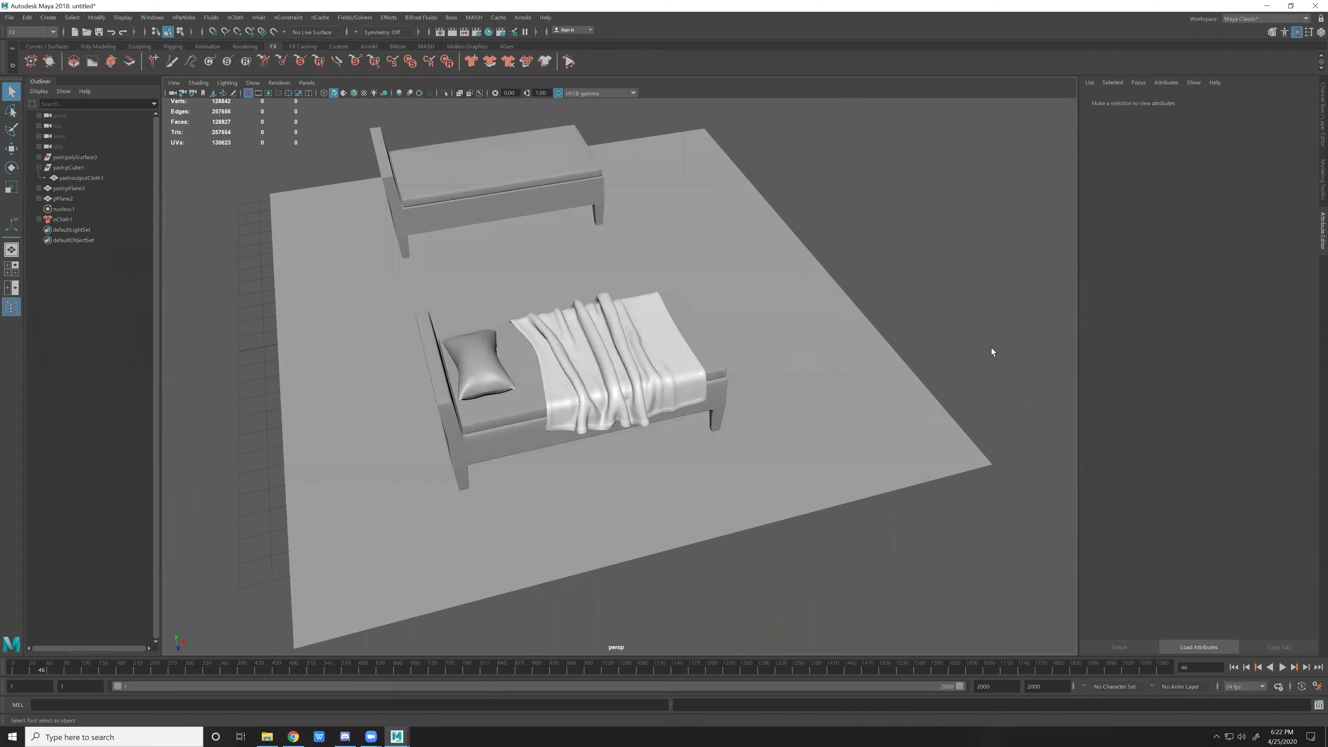
{"action": "left_click_drag", "start_coordinate": [755, 418], "coordinate": [837, 486], "text": "alt"}
{"action": "scroll", "coordinate": [912, 552], "scroll_direction": "up", "scroll_amount": 5}
{"action": "key", "text": "ctrl+n"}
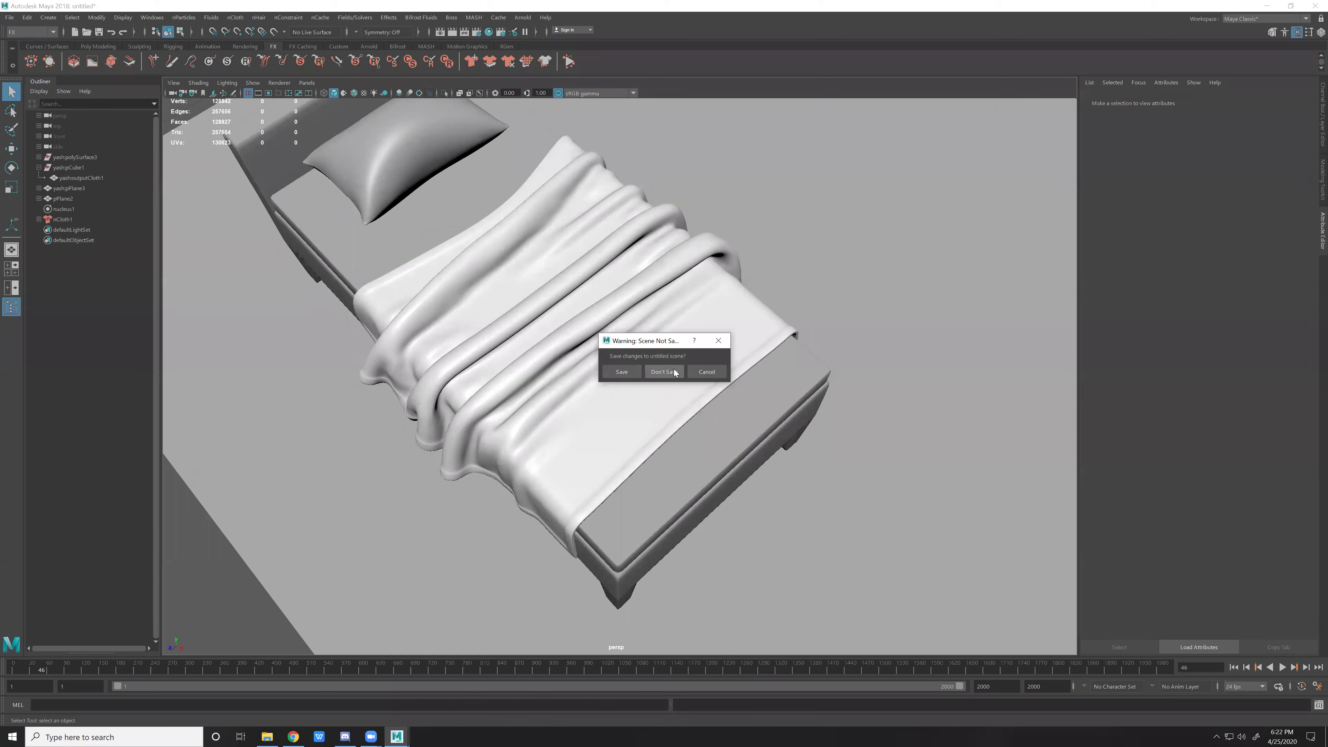
Choose Don't Save to discard the bed scene changes.
{"action": "left_click", "coordinate": [674, 370]}
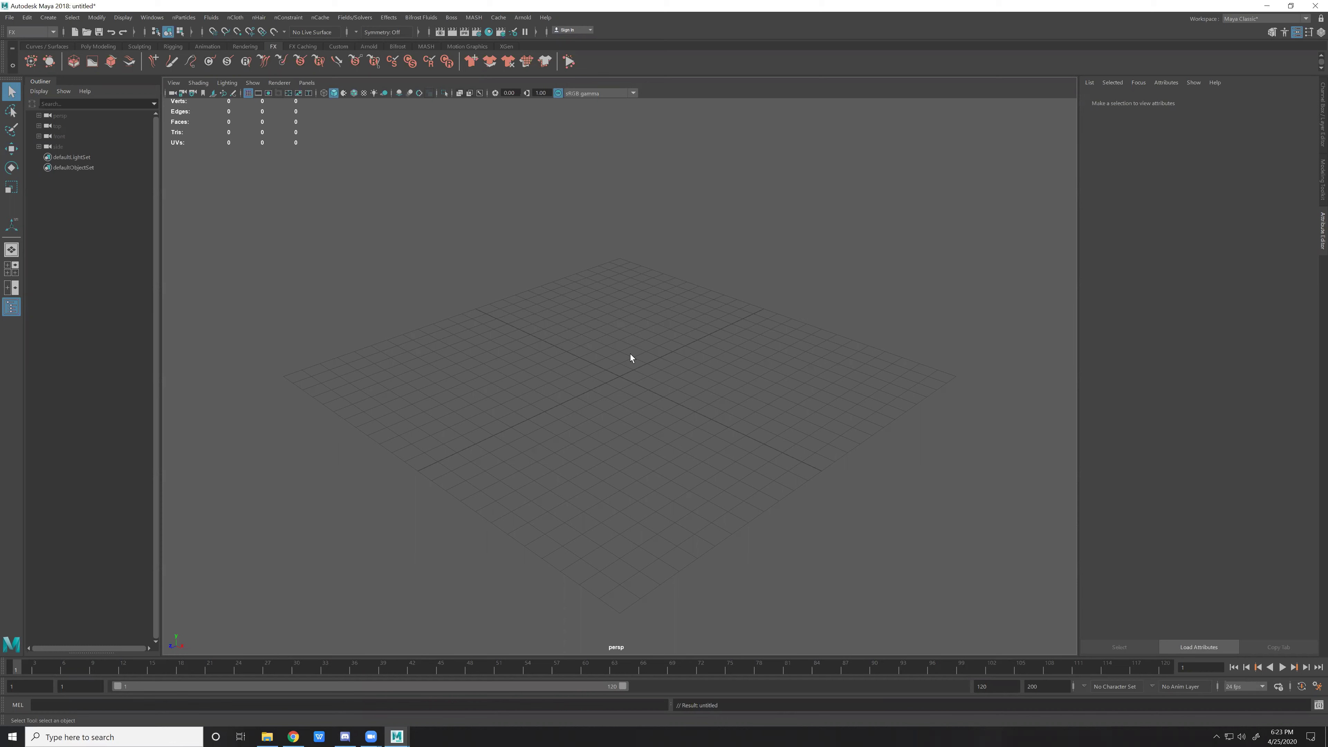
Create a polygon plane and set its Rotate X to 90 so it stands upright.
{"action": "left_click_drag", "start_coordinate": [627, 400], "coordinate": [667, 421], "text": "alt"}
{"action": "left_click", "coordinate": [98, 46]}
{"action": "left_click", "coordinate": [123, 62]}
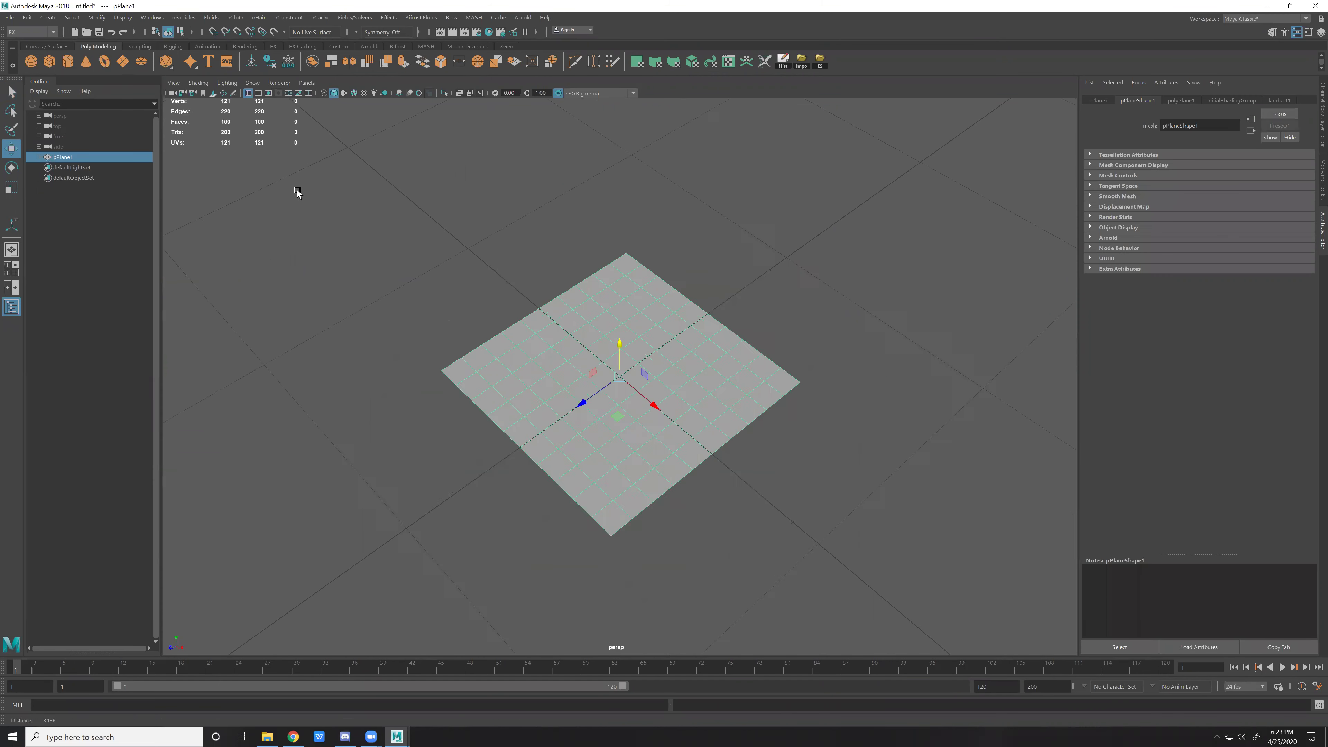
{"action": "key", "text": "e"}
{"action": "left_click_drag", "start_coordinate": [600, 353], "coordinate": [603, 423]}
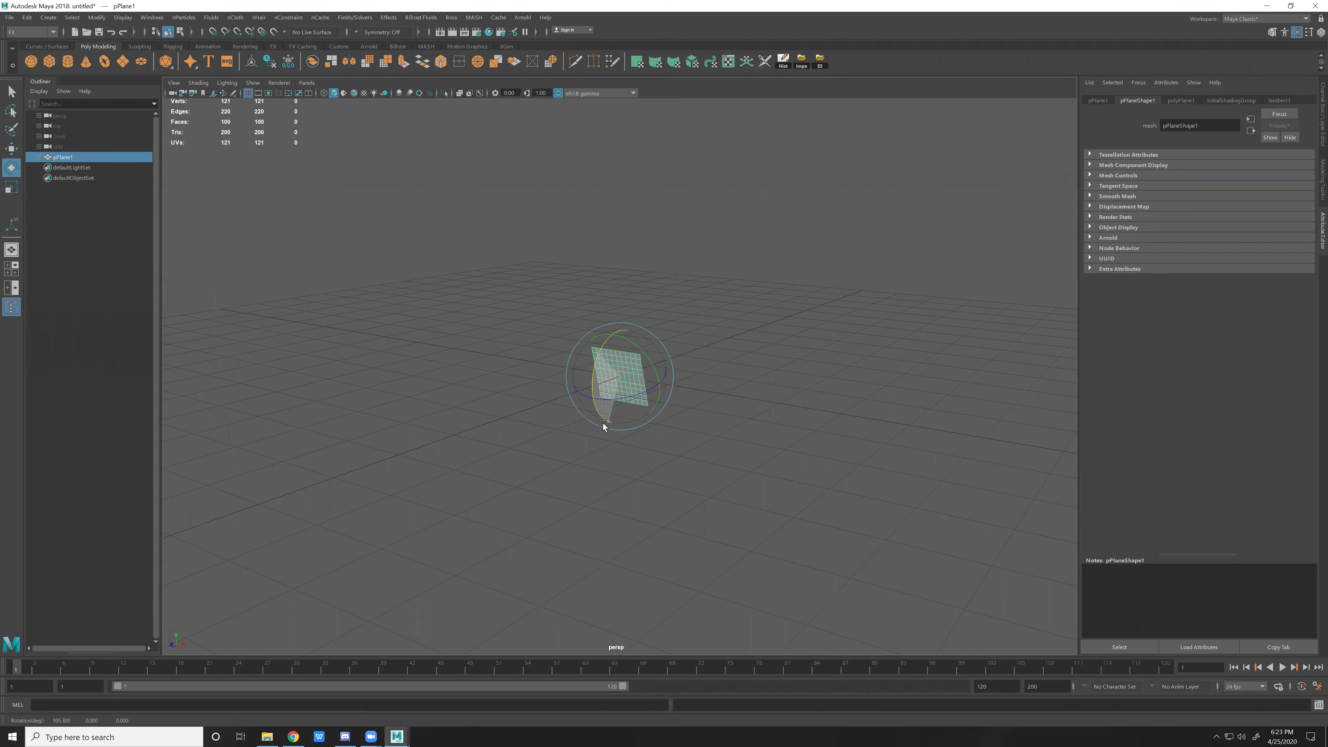
{"action": "key", "text": "ctrl+a"}
{"action": "left_click", "coordinate": [1302, 136]}
{"action": "type", "text": "90"}
{"action": "key", "text": "Return"}
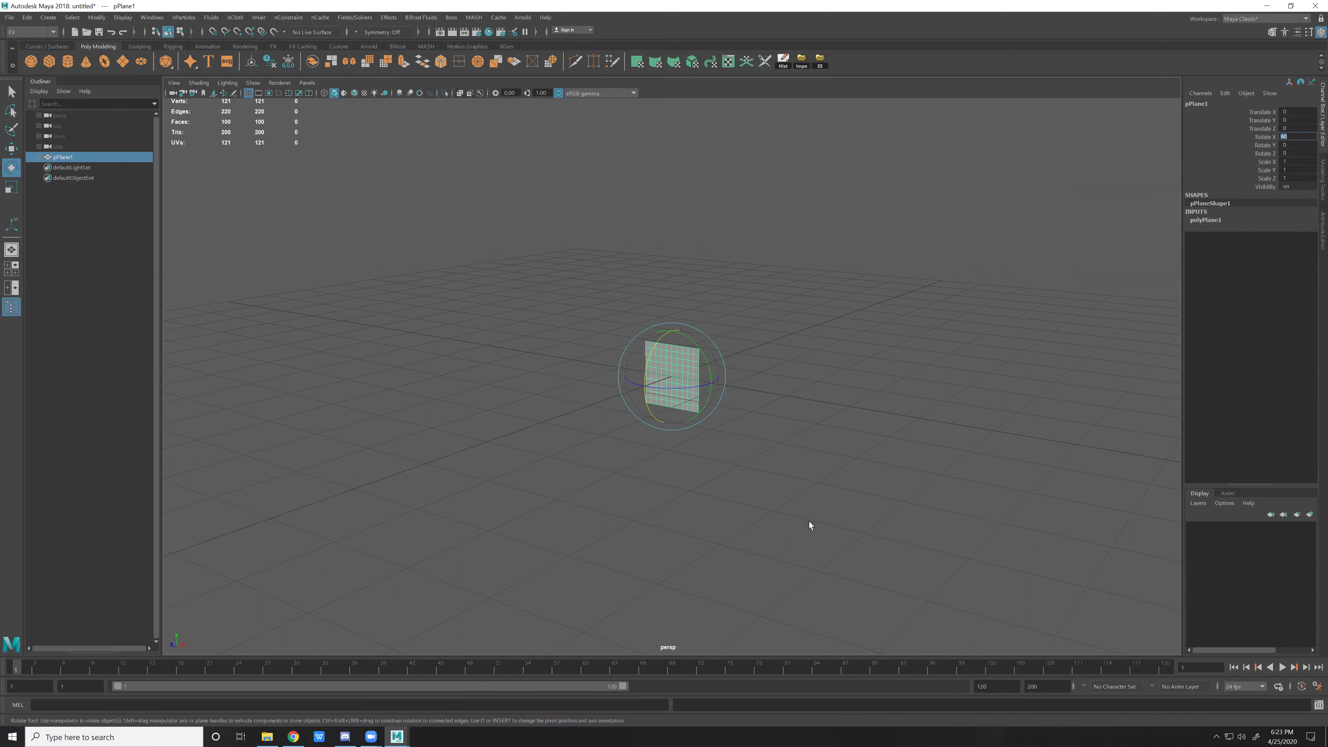
Raise the plane along Y and scale it up into a taller panel.
{"action": "key", "text": "w"}
{"action": "left_click", "coordinate": [697, 356]}
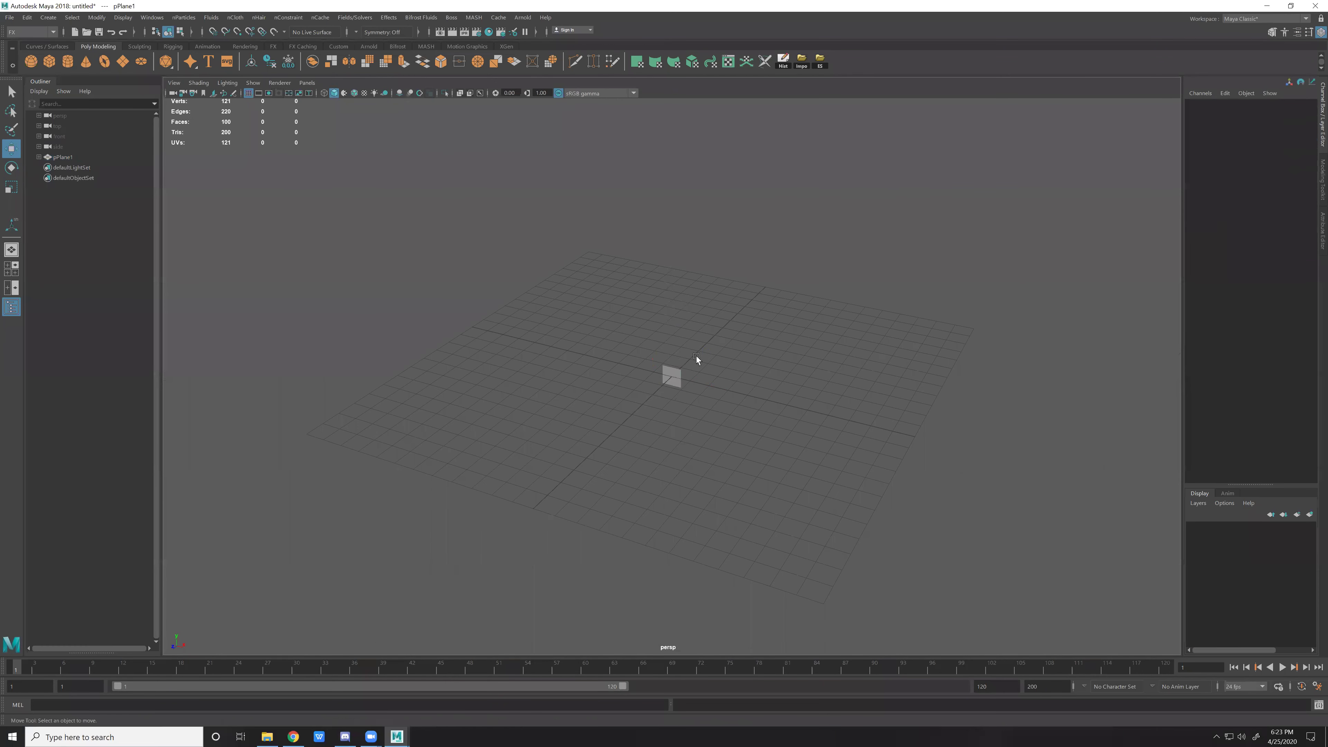
{"action": "left_click_drag", "start_coordinate": [672, 338], "coordinate": [649, 199]}
{"action": "key", "text": "r"}
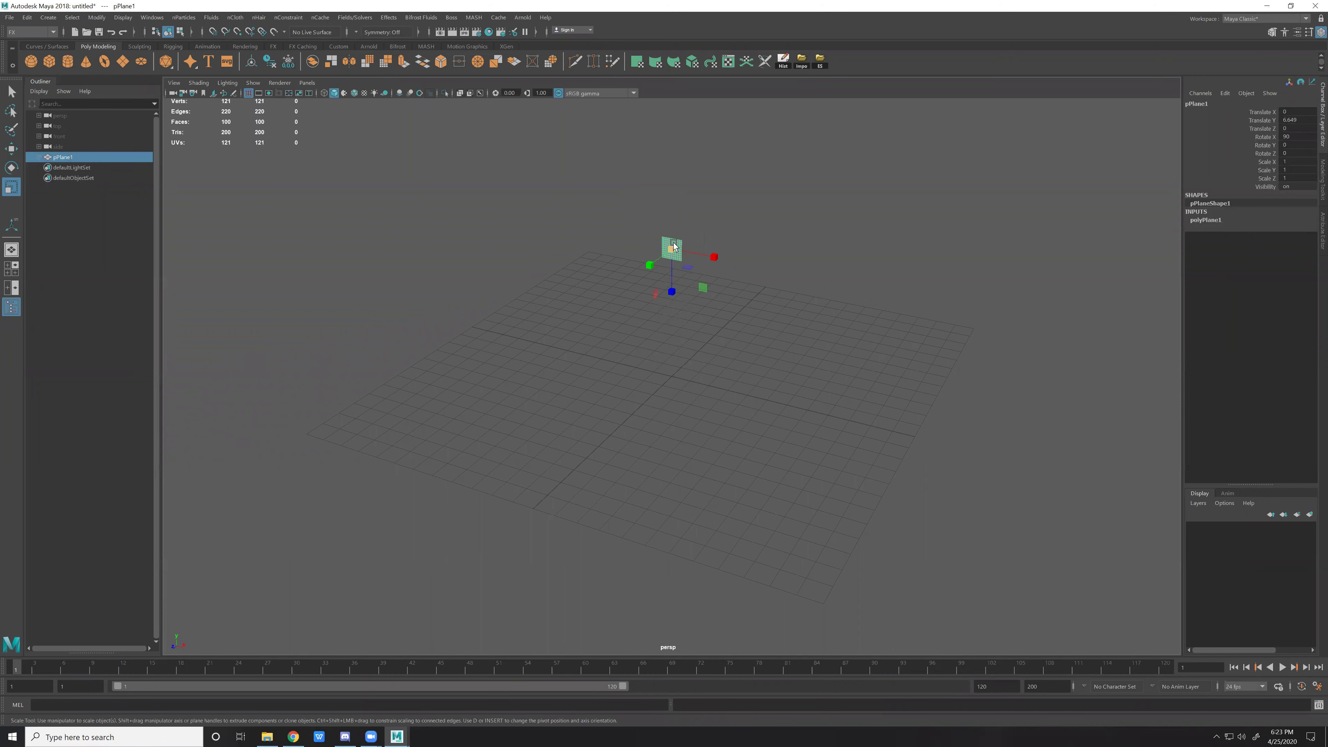
{"action": "key", "text": "w"}
{"action": "left_click", "coordinate": [680, 249]}
{"action": "key", "text": "r"}
{"action": "mouse_move", "coordinate": [673, 249]}
{"action": "left_mouse_down"}
{"action": "mouse_move", "coordinate": [774, 176]}
{"action": "mouse_move", "coordinate": [747, 198]}
{"action": "left_mouse_up"}
{"action": "middle_click_drag", "start_coordinate": [834, 282], "coordinate": [809, 284]}
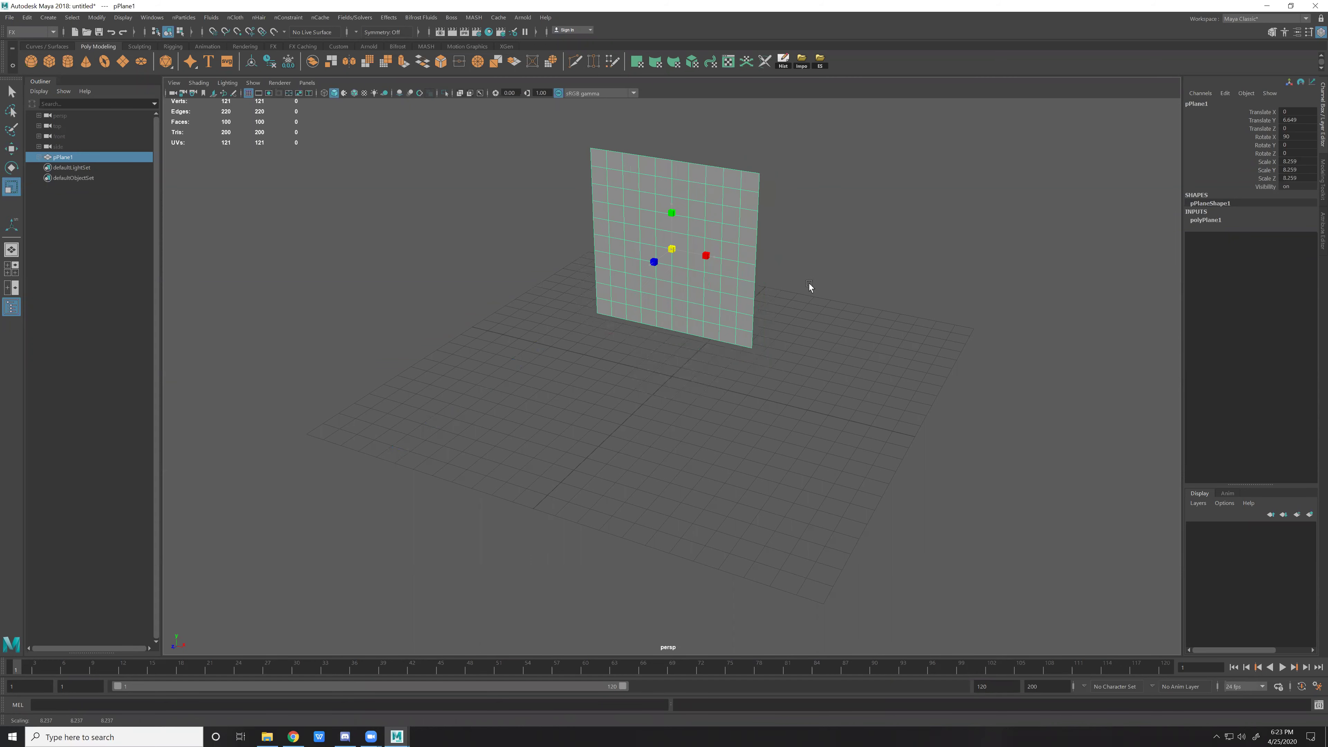
{"action": "left_click_drag", "start_coordinate": [672, 205], "coordinate": [675, 172]}
{"action": "key", "text": "w"}
{"action": "middle_click_drag", "start_coordinate": [750, 220], "coordinate": [780, 309], "text": "alt"}
{"action": "mouse_move", "coordinate": [772, 273]}
{"action": "left_mouse_down", "text": "alt"}
{"action": "mouse_move", "coordinate": [947, 450]}
{"action": "mouse_move", "coordinate": [826, 376]}
{"action": "left_mouse_up", "text": "alt"}
{"action": "left_click", "coordinate": [825, 376]}
{"action": "left_click", "coordinate": [732, 332]}
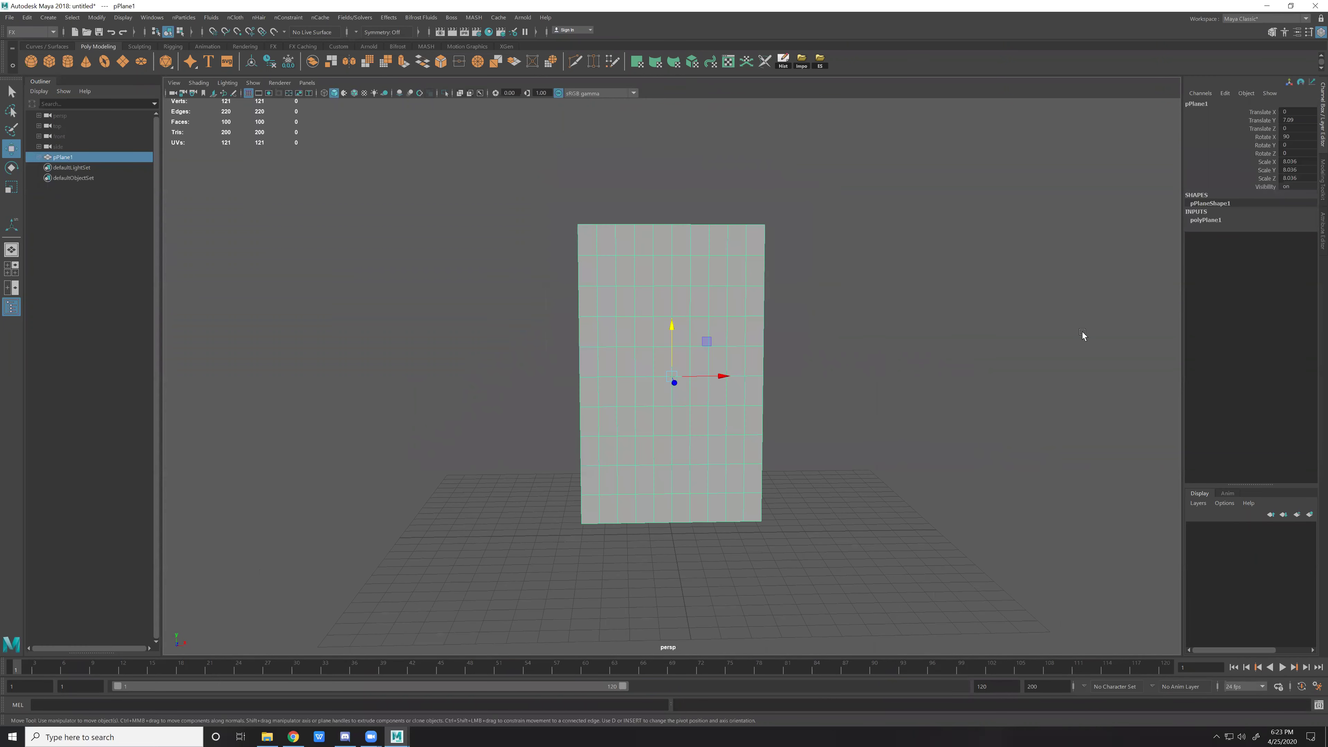
Try setting both subdivisions to 80, then undo back to the simple plane.
{"action": "left_click", "coordinate": [1208, 219]}
{"action": "left_click_drag", "start_coordinate": [1287, 241], "coordinate": [1296, 252]}
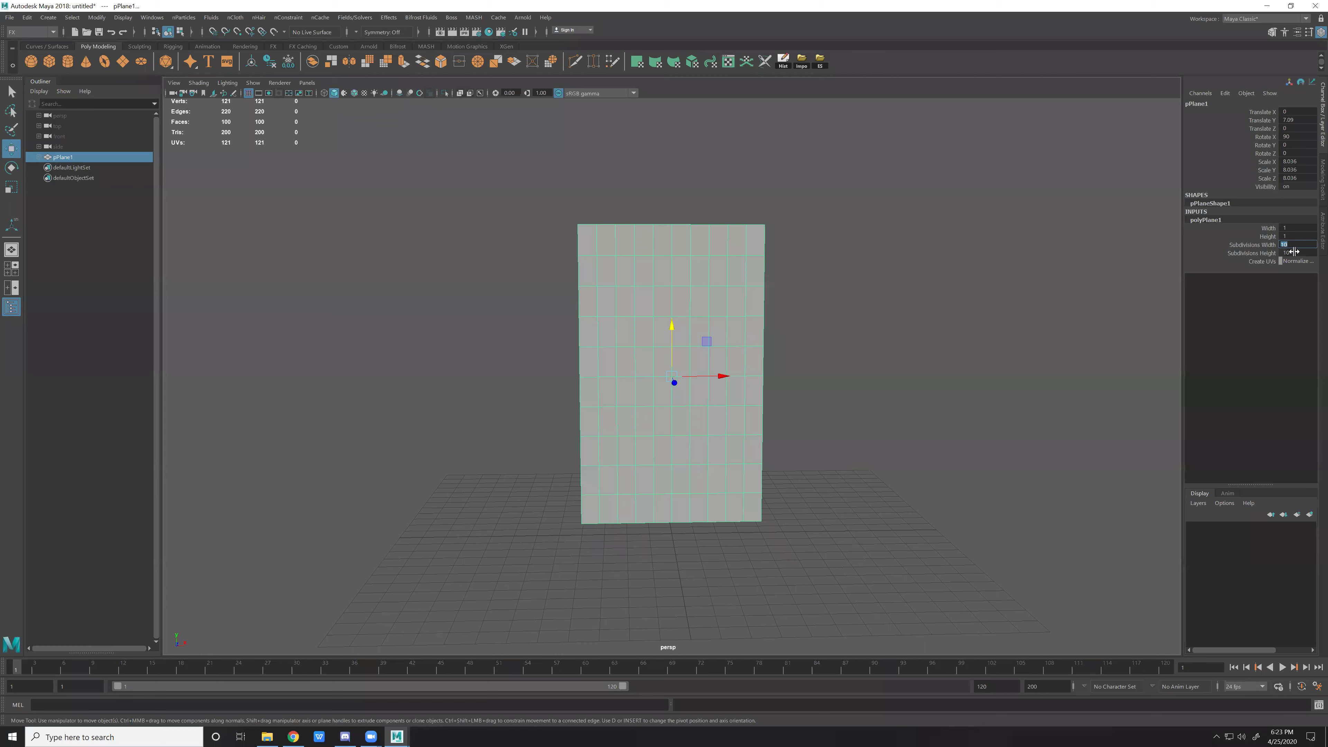
{"action": "type", "text": "0"}
{"action": "key", "text": "Return"}
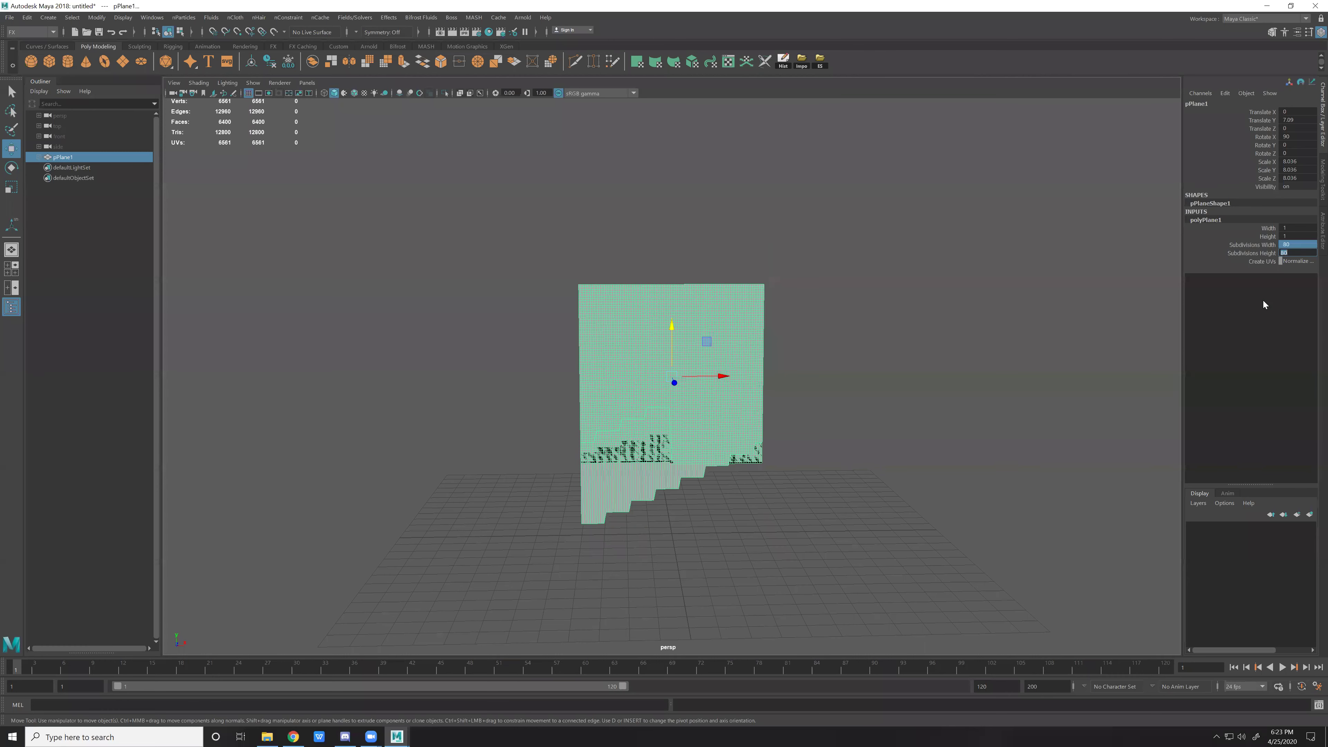
{"action": "left_click_drag", "start_coordinate": [859, 510], "coordinate": [830, 510], "text": "alt"}
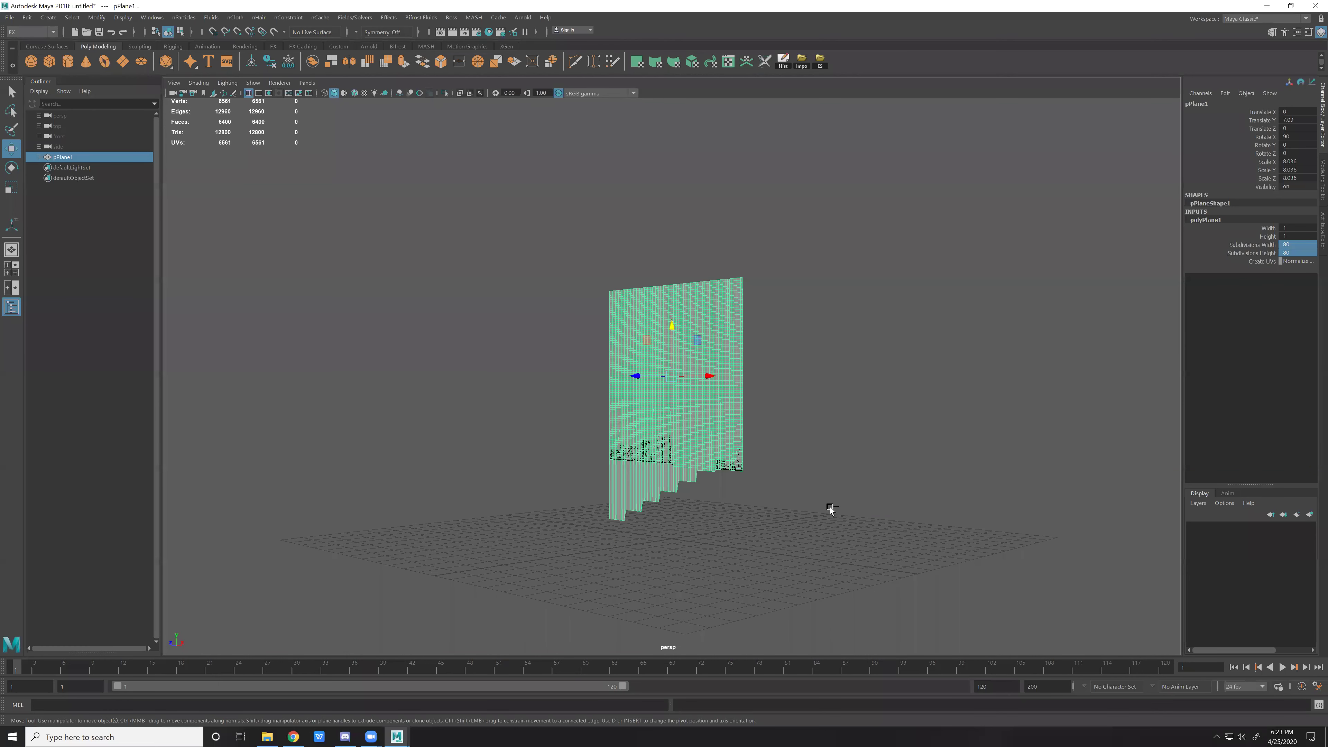
{"action": "key", "text": "ctrl+z"}
{"action": "key", "text": "ctrl+z"}
{"action": "key", "text": "ctrl+z"}
{"action": "key", "text": "ctrl+z"}
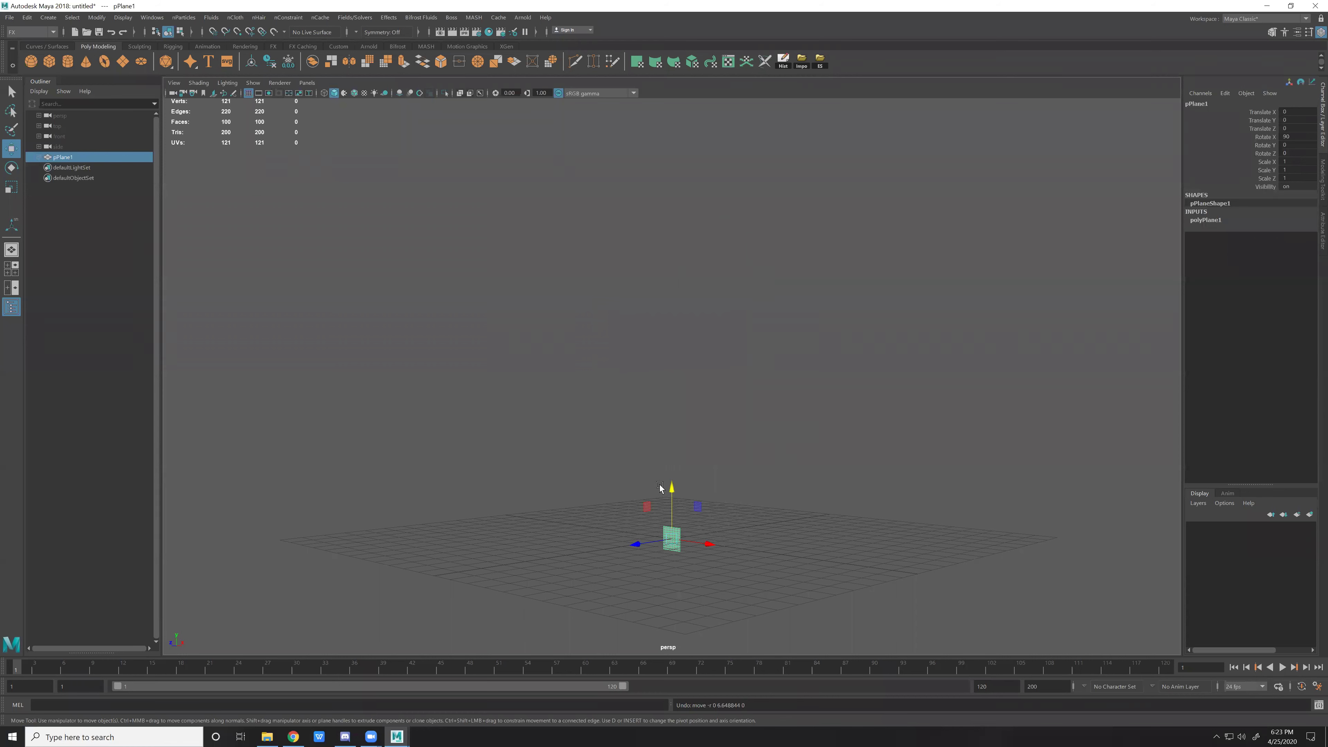
Raise the plane, widen it to 6.39 and stretch its height into a tall wall.
{"action": "left_click_drag", "start_coordinate": [670, 487], "coordinate": [734, 303]}
{"action": "left_click", "coordinate": [1219, 222]}
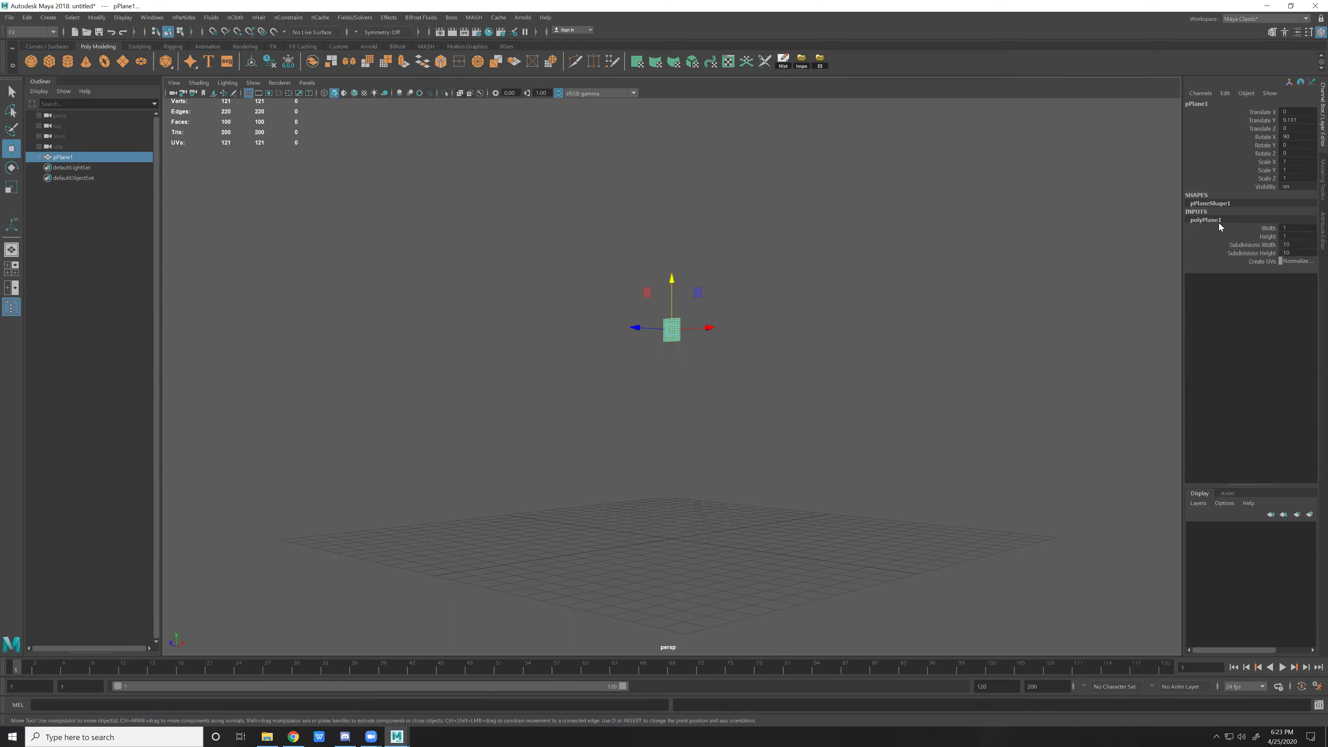
{"action": "left_click", "coordinate": [1266, 228]}
{"action": "mouse_move", "coordinate": [846, 353]}
{"action": "middle_mouse_down"}
{"action": "mouse_move", "coordinate": [1084, 337]}
{"action": "mouse_move", "coordinate": [1068, 373]}
{"action": "middle_mouse_up"}
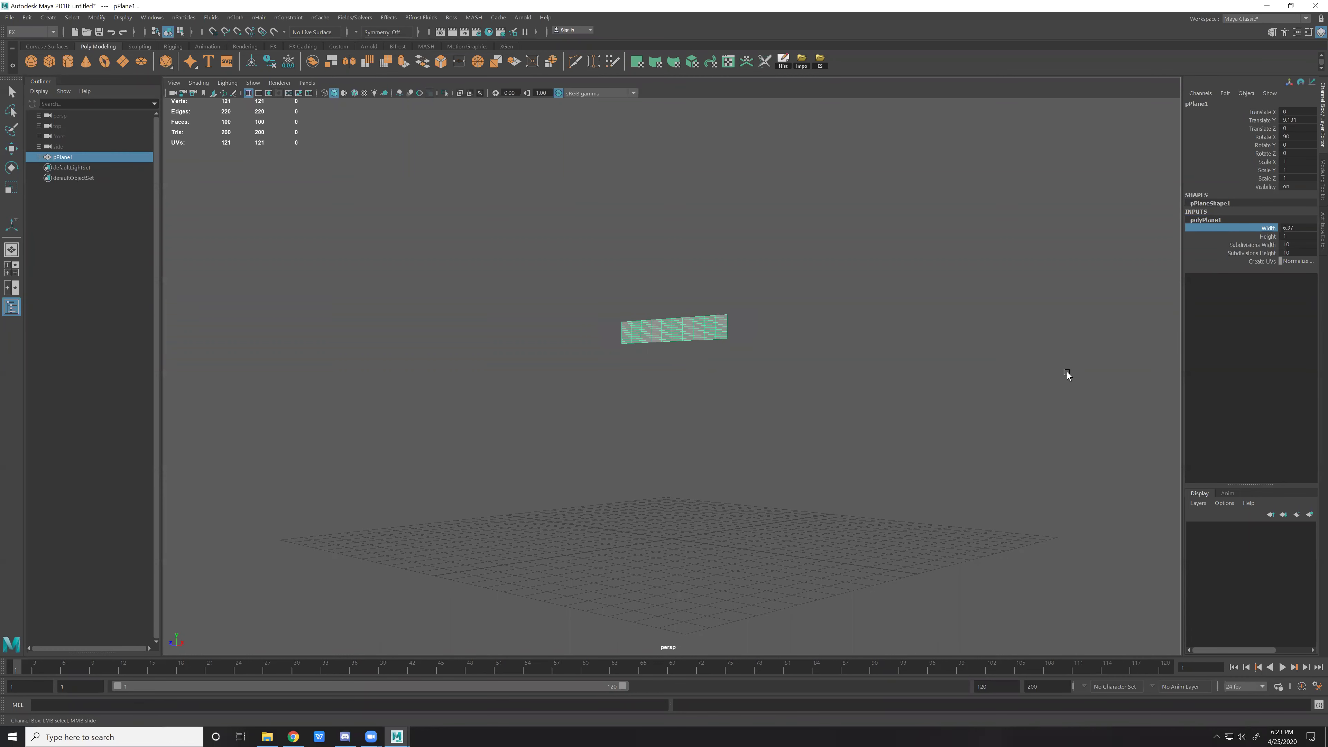
{"action": "left_click_drag", "start_coordinate": [1068, 374], "coordinate": [919, 446], "text": "alt"}
{"action": "left_click", "coordinate": [1266, 236]}
{"action": "mouse_move", "coordinate": [839, 378]}
{"action": "middle_mouse_down"}
{"action": "mouse_move", "coordinate": [875, 391]}
{"action": "mouse_move", "coordinate": [1174, 247]}
{"action": "mouse_move", "coordinate": [1307, 243]}
{"action": "middle_mouse_up"}
{"action": "key", "text": "w"}
{"action": "middle_click_drag", "start_coordinate": [1108, 300], "coordinate": [1083, 300]}
{"action": "key", "text": "ctrl+z"}
{"action": "key", "text": "ctrl+z"}
Set height to 15.4, lower the plane, widen it to about 7.27, and set 80 by 80 subdivisions.
{"action": "left_click", "coordinate": [1265, 240]}
{"action": "middle_click_drag", "start_coordinate": [994, 321], "coordinate": [941, 325]}
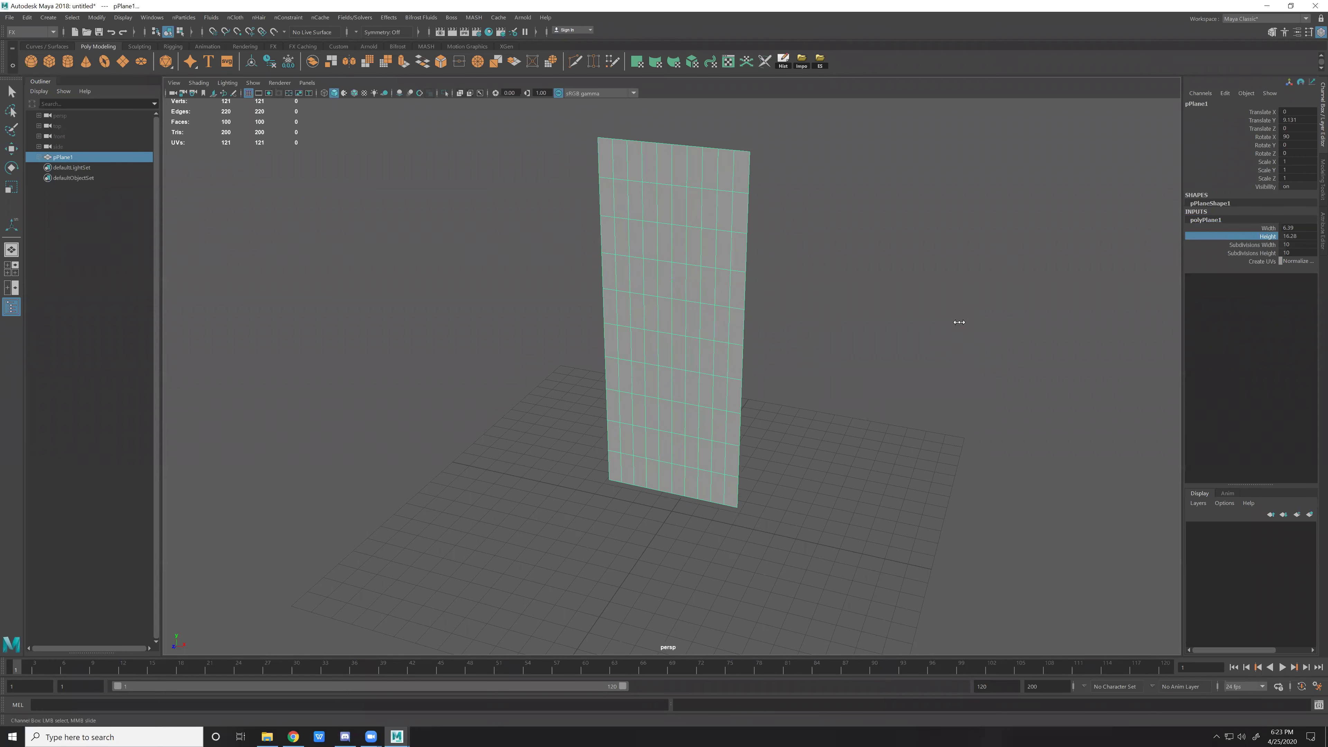
{"action": "key", "text": "w"}
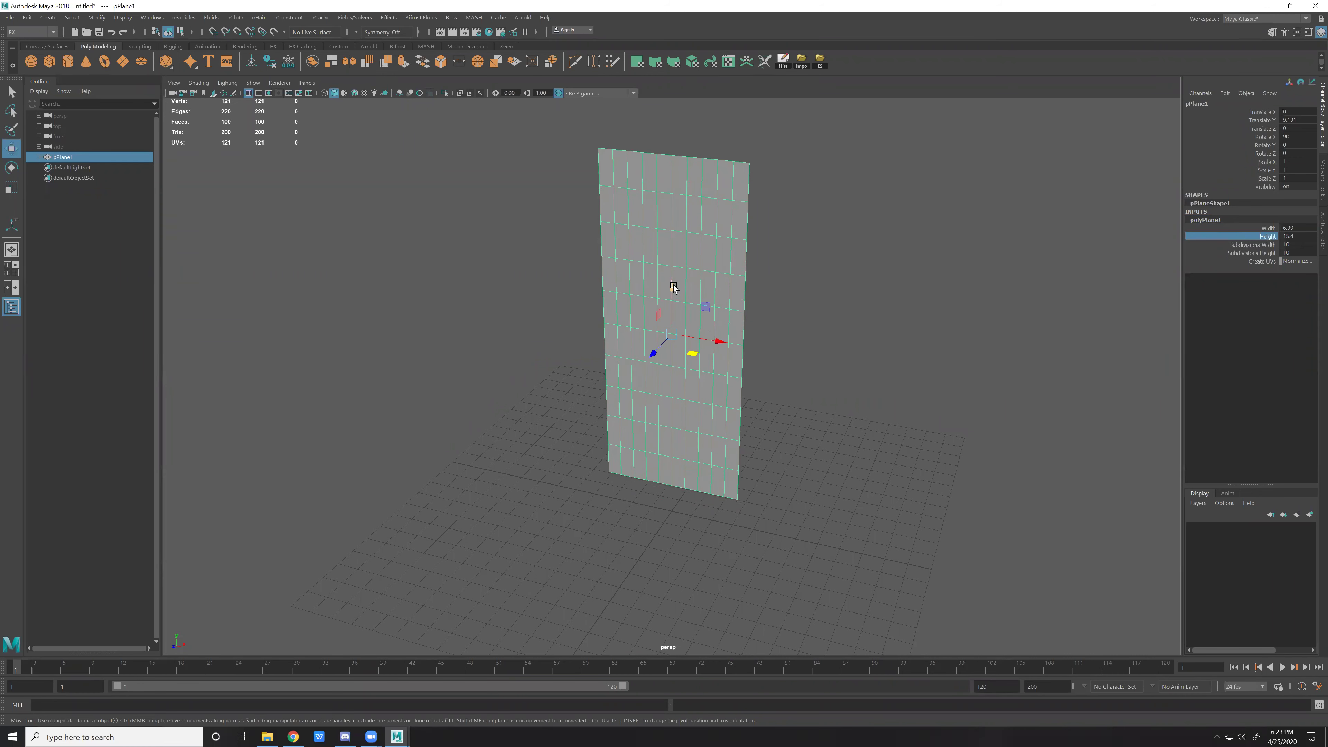
{"action": "left_click_drag", "start_coordinate": [673, 285], "coordinate": [677, 316]}
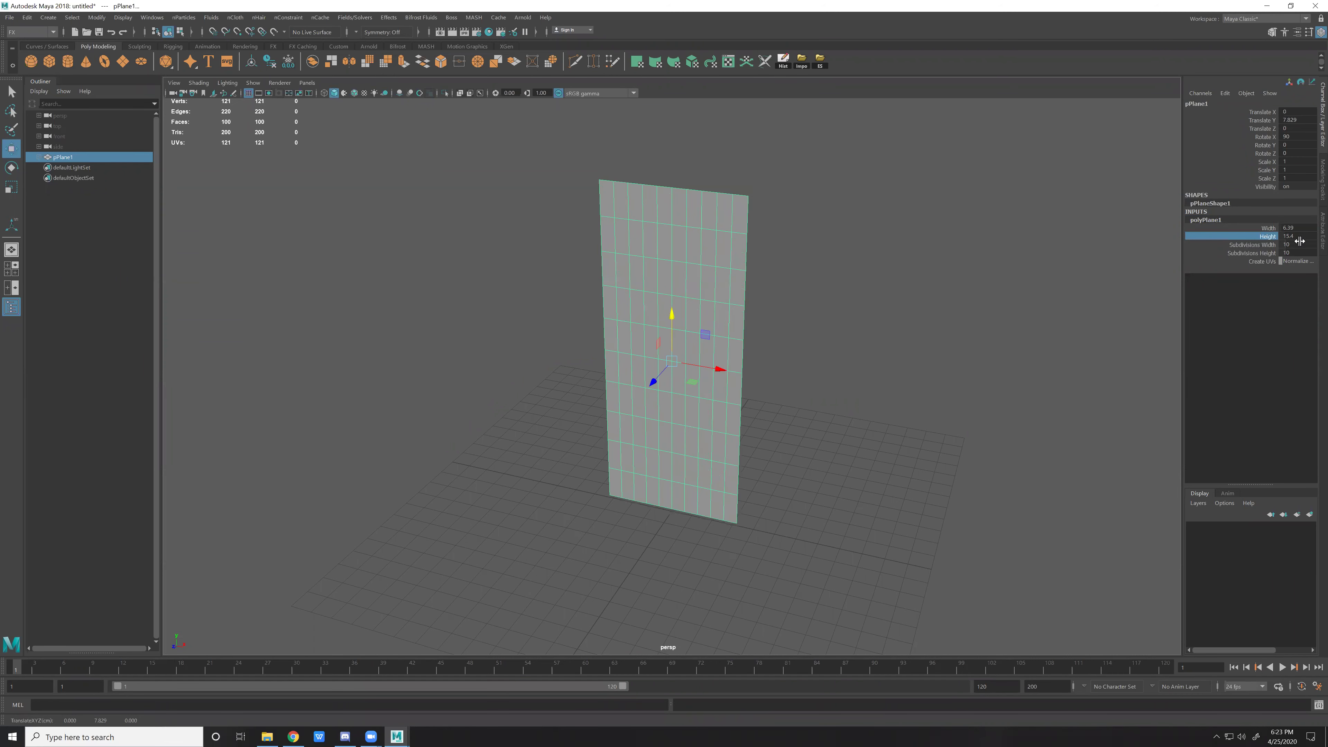
{"action": "left_click", "coordinate": [1265, 228]}
{"action": "middle_click_drag", "start_coordinate": [936, 312], "coordinate": [967, 308]}
{"action": "left_click_drag", "start_coordinate": [1296, 245], "coordinate": [1307, 253]}
{"action": "type", "text": "0"}
{"action": "key", "text": "Return"}
{"action": "left_click", "coordinate": [892, 423]}
Select the plane and box-select the vertices at its top-left corner, framing them.
{"action": "scroll", "coordinate": [692, 284], "scroll_direction": "up", "scroll_amount": 2}
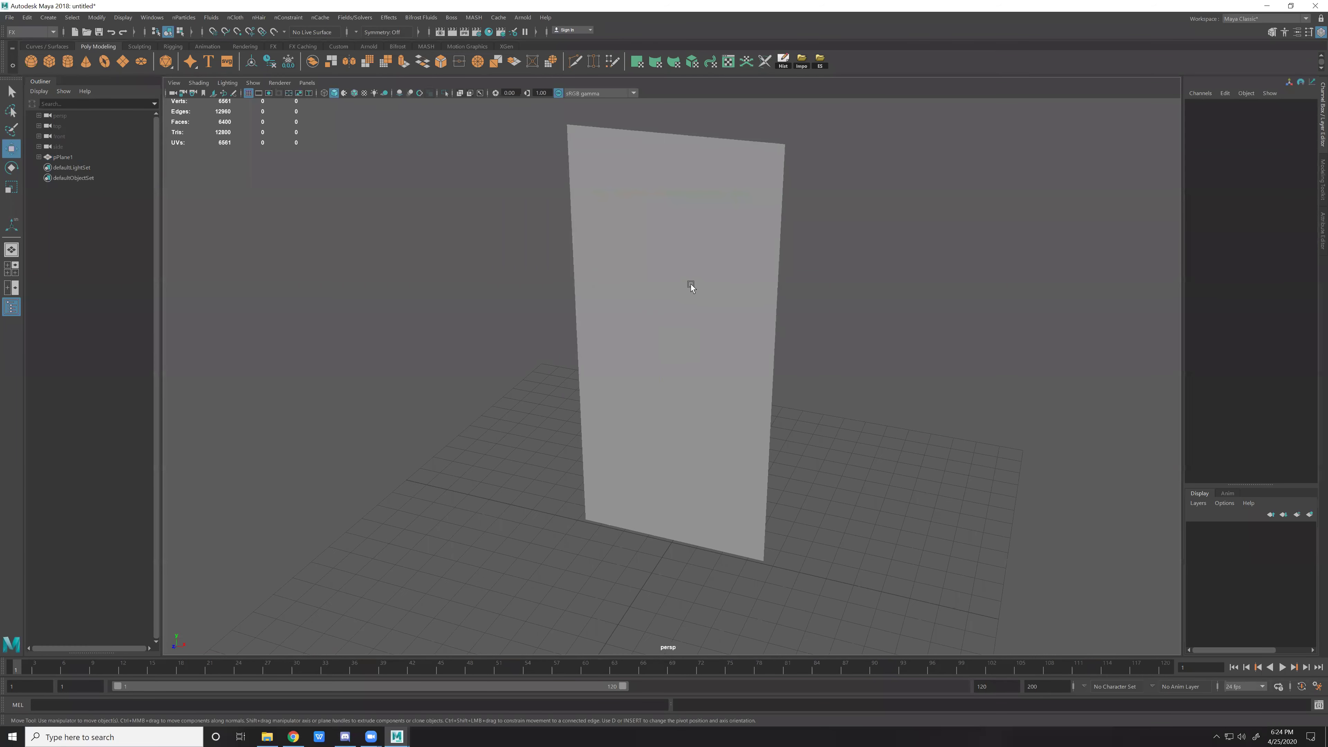
{"action": "left_click", "coordinate": [691, 284]}
{"action": "mouse_move", "coordinate": [785, 287]}
{"action": "left_mouse_down", "text": "alt"}
{"action": "mouse_move", "coordinate": [724, 241]}
{"action": "mouse_move", "coordinate": [687, 289]}
{"action": "left_mouse_up", "text": "alt"}
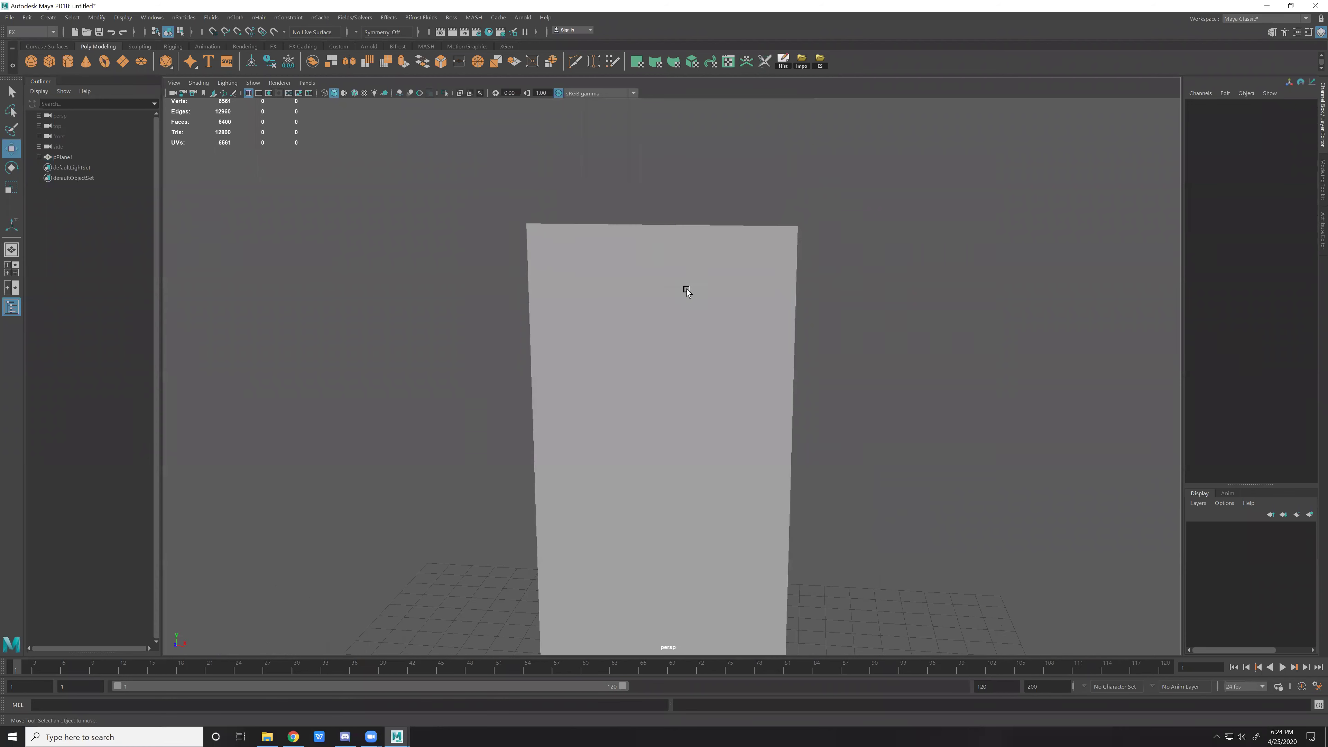
{"action": "scroll", "coordinate": [687, 289], "scroll_direction": "up", "scroll_amount": 2}
{"action": "left_click", "coordinate": [841, 255]}
{"action": "middle_click_drag", "start_coordinate": [842, 254], "coordinate": [836, 398], "text": "alt"}
{"action": "scroll", "coordinate": [598, 305], "scroll_direction": "up", "scroll_amount": 2}
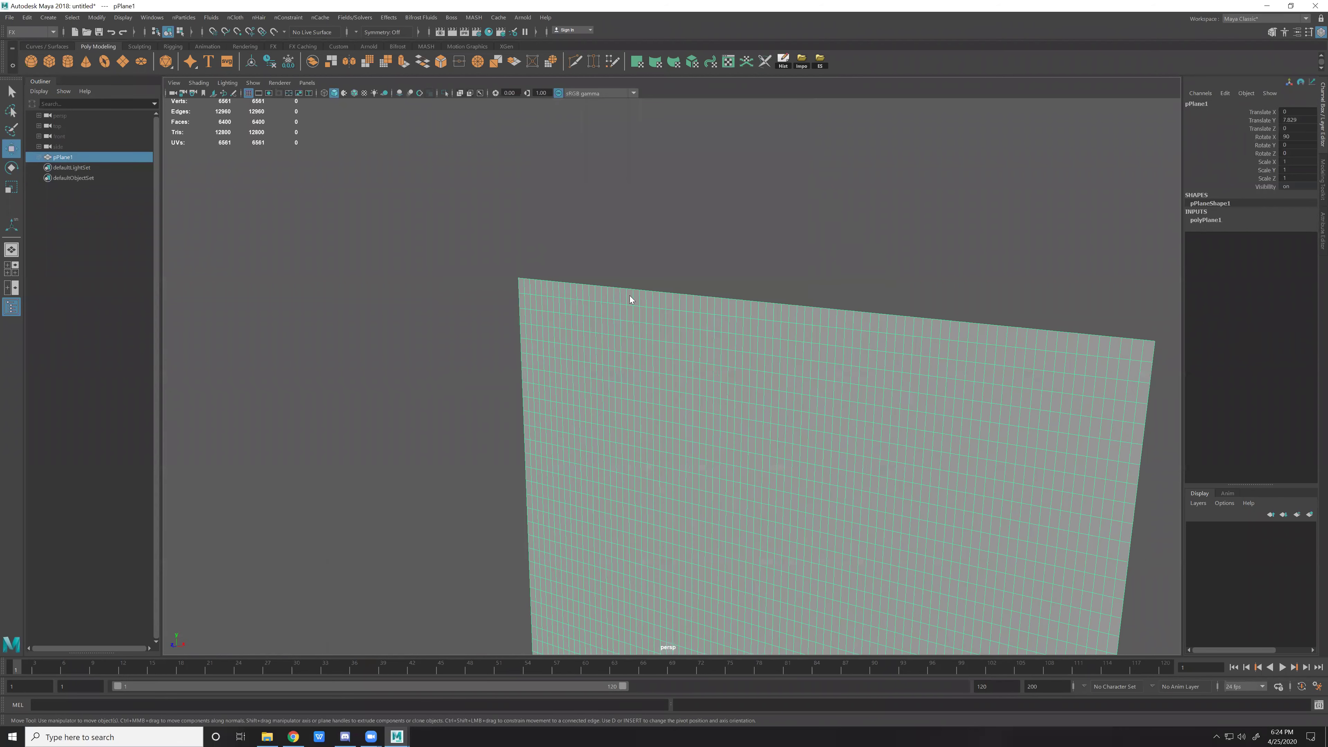
{"action": "scroll", "coordinate": [630, 296], "scroll_direction": "up", "scroll_amount": 2}
{"action": "key", "text": "F9"}
{"action": "left_click_drag", "start_coordinate": [426, 241], "coordinate": [500, 302]}
{"action": "key", "text": "f"}
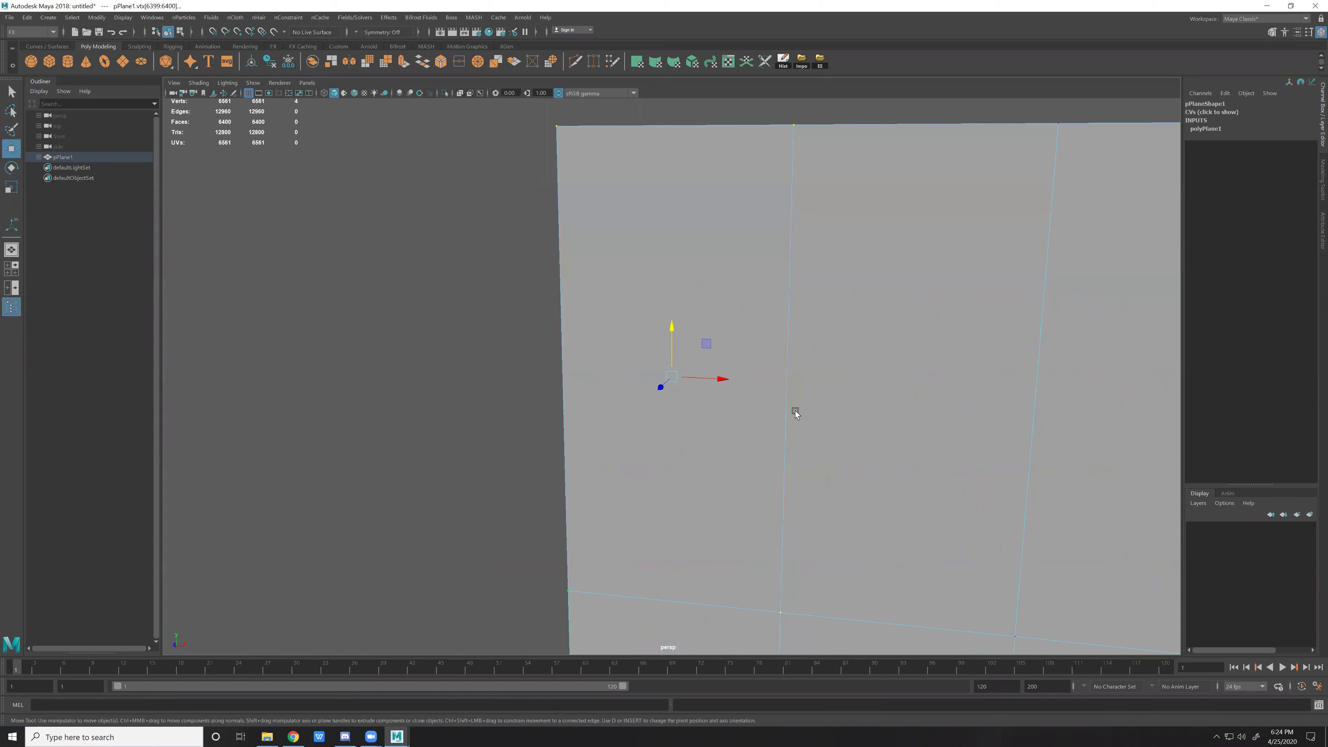
{"action": "scroll", "coordinate": [791, 409], "scroll_direction": "down", "scroll_amount": 4}
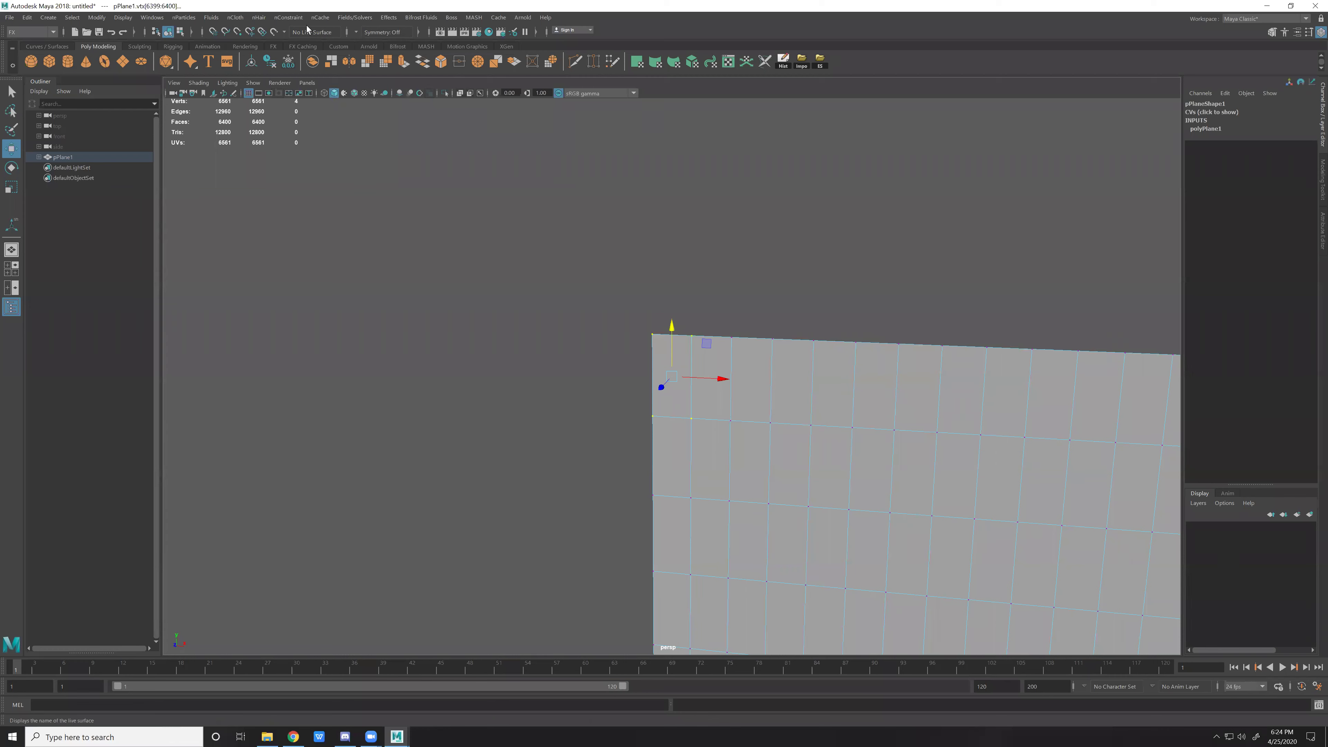
Try pinning the corner vertices, then apply Create nCloth to the whole plane.
{"action": "left_click", "coordinate": [291, 22]}
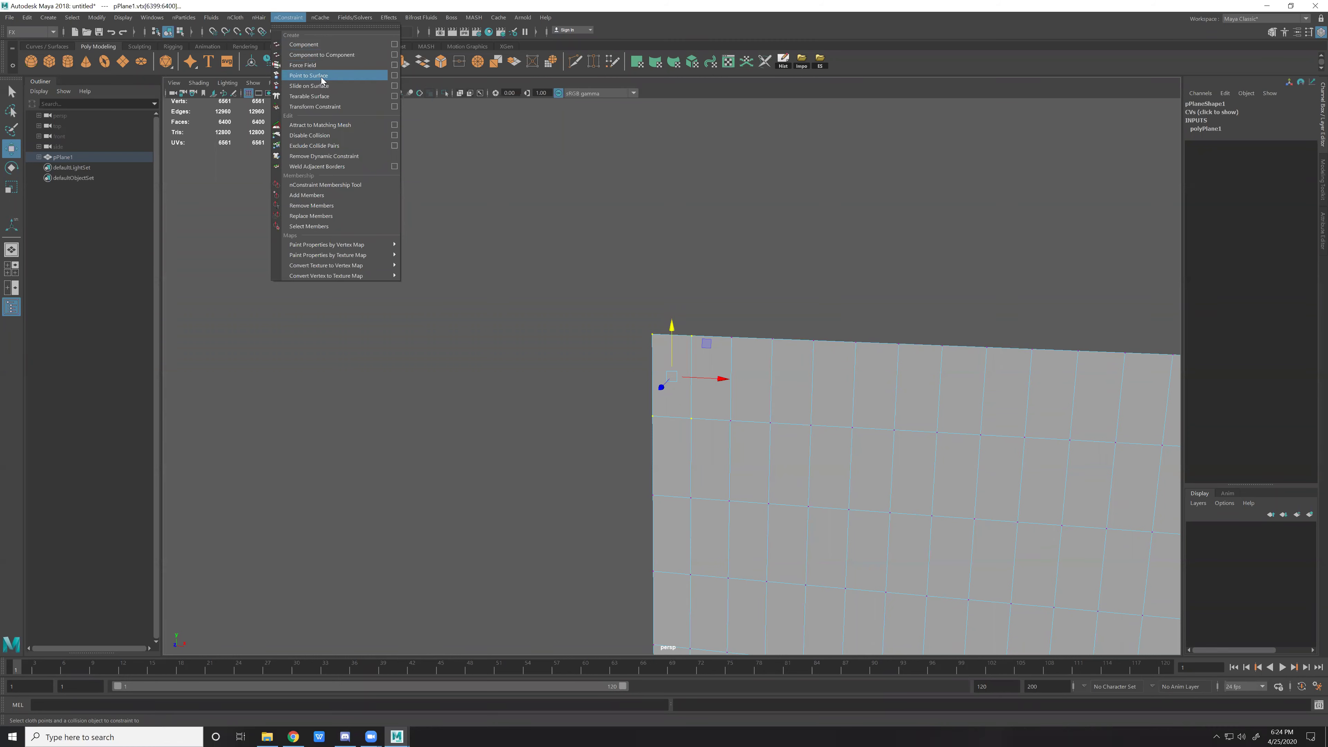
{"action": "left_click", "coordinate": [329, 107]}
{"action": "key", "text": "F8"}
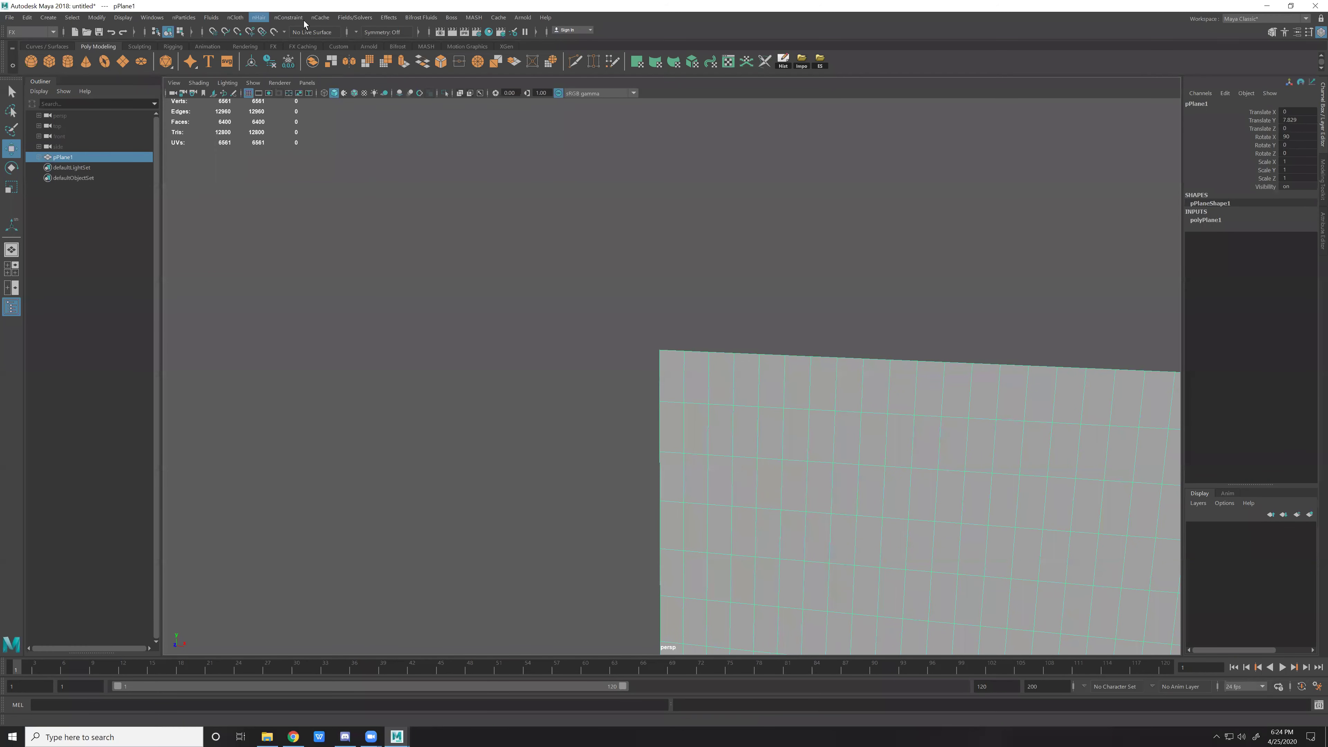
{"action": "left_click", "coordinate": [235, 17]}
{"action": "left_click", "coordinate": [259, 54]}
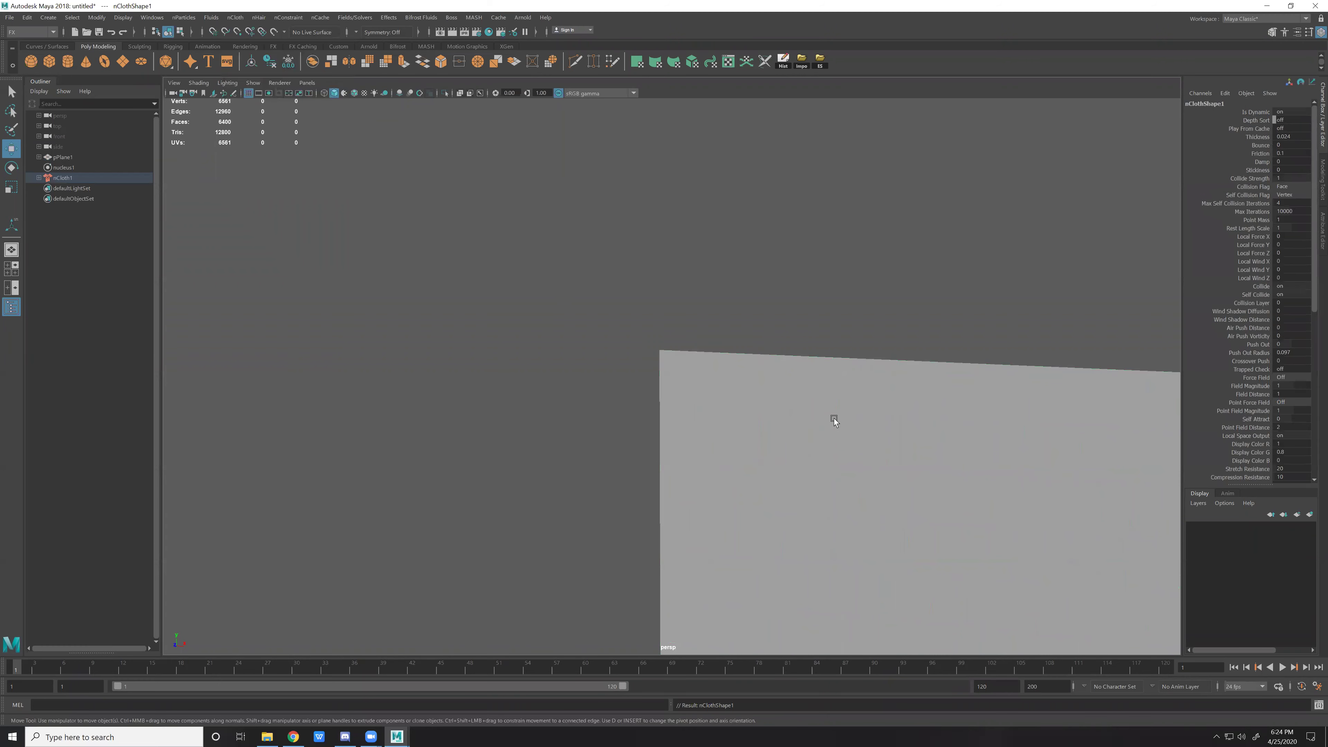
Pin the top-left corner vertices with a transform constraint (dynamicConstraint1).
{"action": "left_click", "coordinate": [770, 421]}
{"action": "right_click_drag", "start_coordinate": [782, 416], "coordinate": [678, 386]}
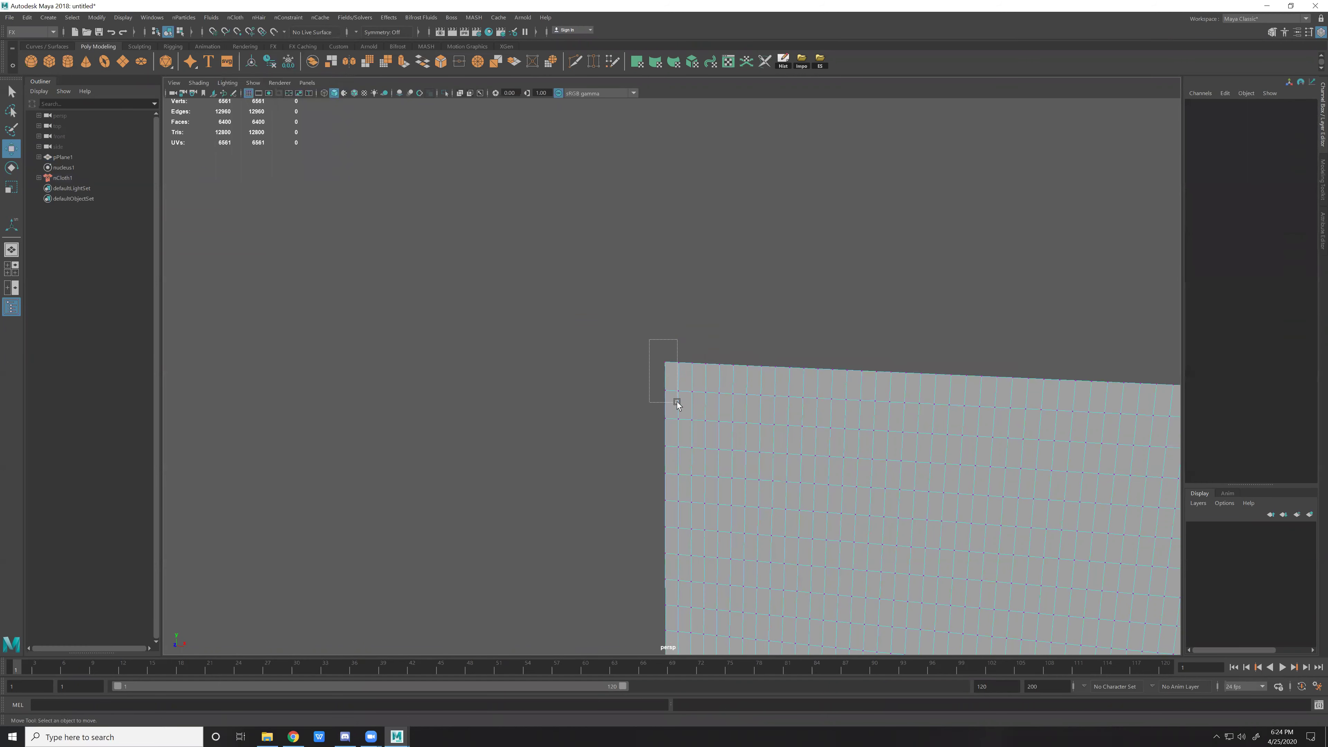
{"action": "left_click_drag", "start_coordinate": [640, 346], "coordinate": [685, 396]}
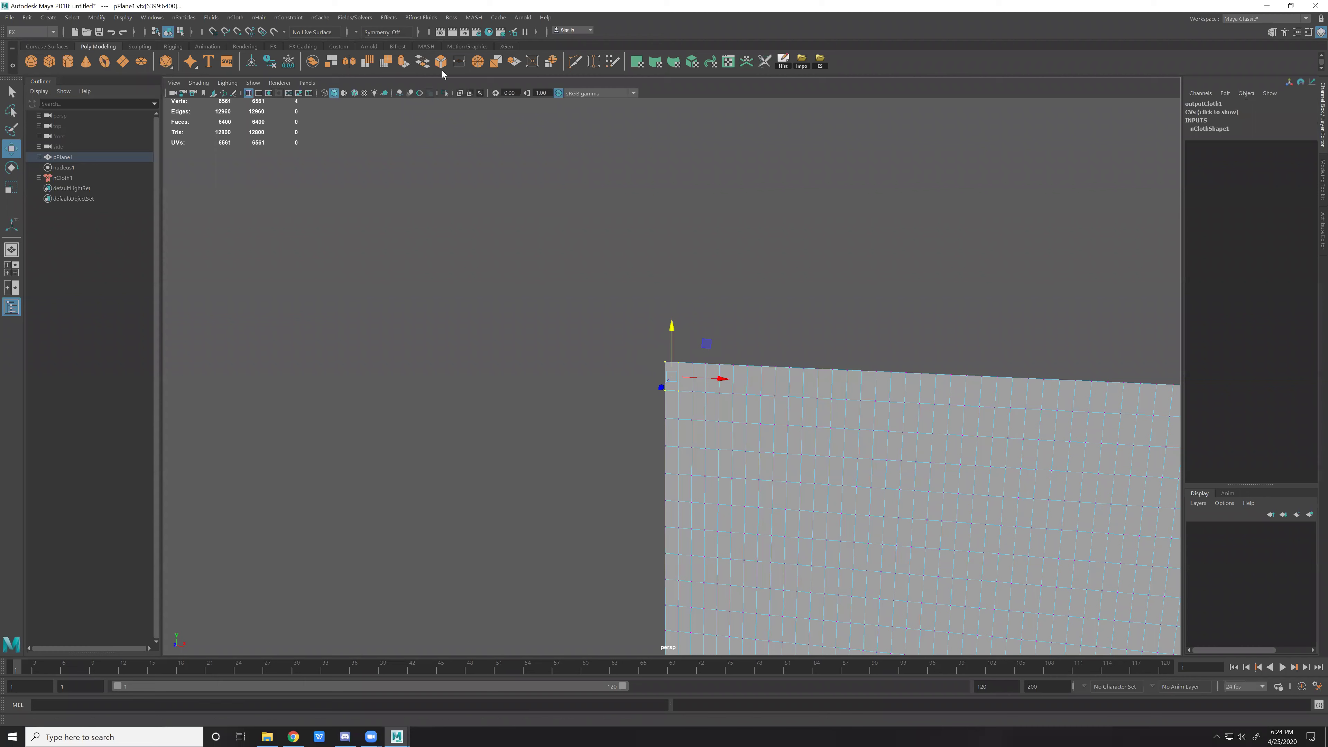
{"action": "left_click", "coordinate": [288, 17]}
{"action": "left_click", "coordinate": [325, 107]}
Pin the next two groups of top-edge vertices with transform constraints 2 and 3.
{"action": "mouse_move", "coordinate": [704, 400]}
{"action": "left_mouse_down", "text": "alt"}
{"action": "mouse_move", "coordinate": [641, 375]}
{"action": "mouse_move", "coordinate": [679, 373]}
{"action": "mouse_move", "coordinate": [666, 367]}
{"action": "mouse_move", "coordinate": [475, 304]}
{"action": "left_mouse_up", "text": "alt"}
{"action": "left_click", "coordinate": [646, 370]}
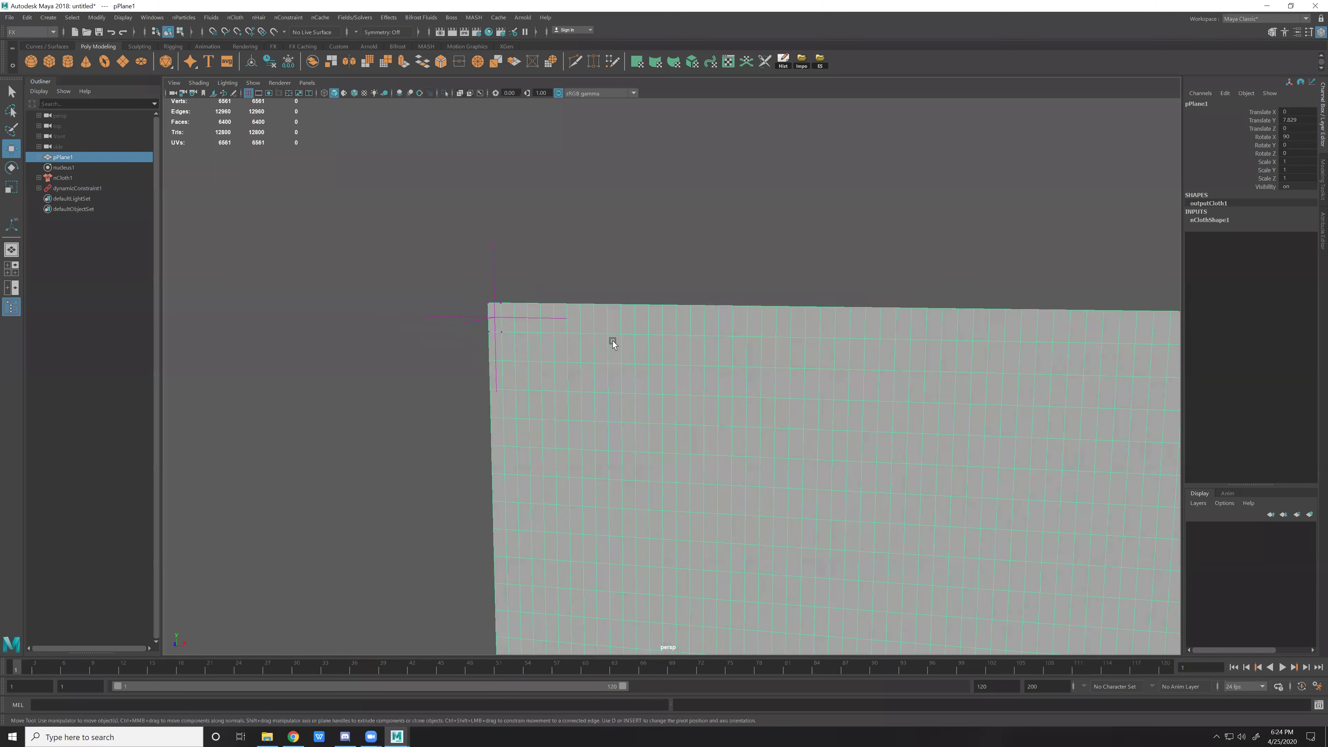
{"action": "left_click_drag", "start_coordinate": [612, 340], "coordinate": [607, 336], "text": "alt"}
{"action": "right_click_drag", "start_coordinate": [625, 320], "coordinate": [535, 277]}
{"action": "left_click_drag", "start_coordinate": [543, 269], "coordinate": [568, 331]}
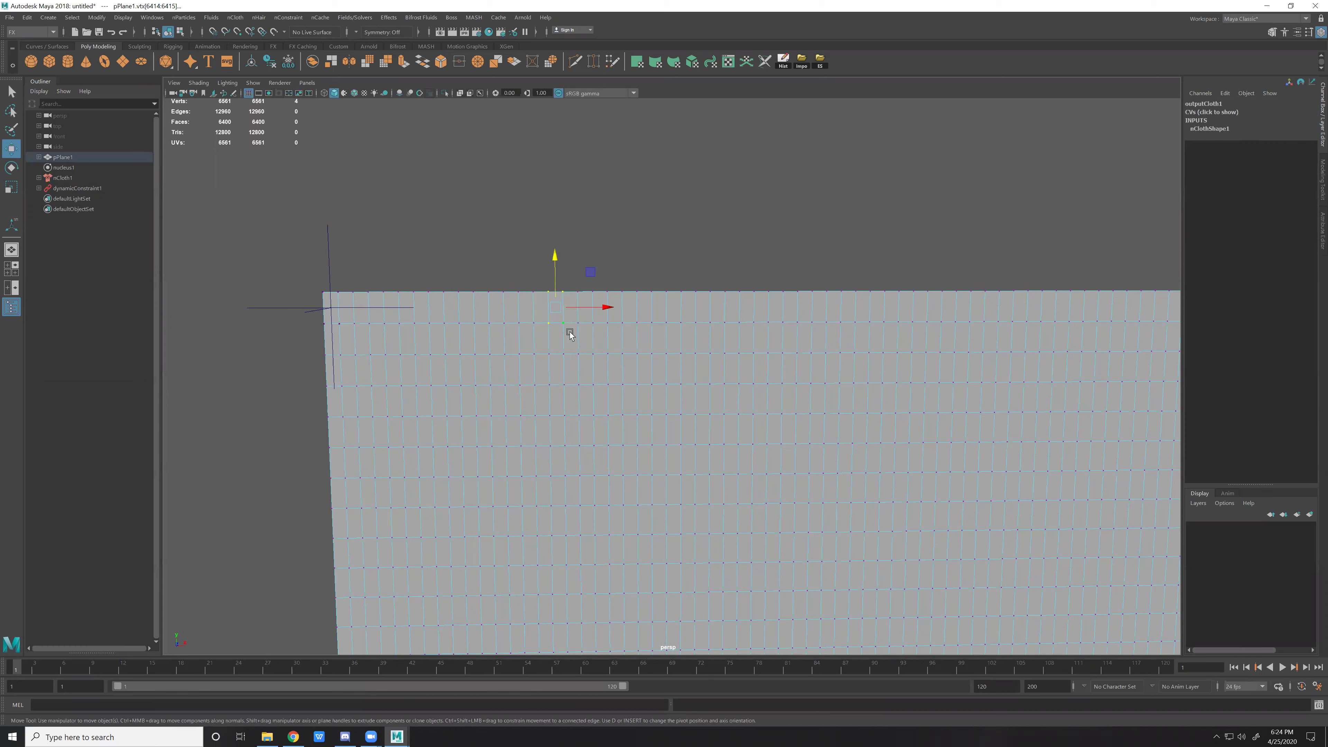
{"action": "left_click", "coordinate": [301, 19]}
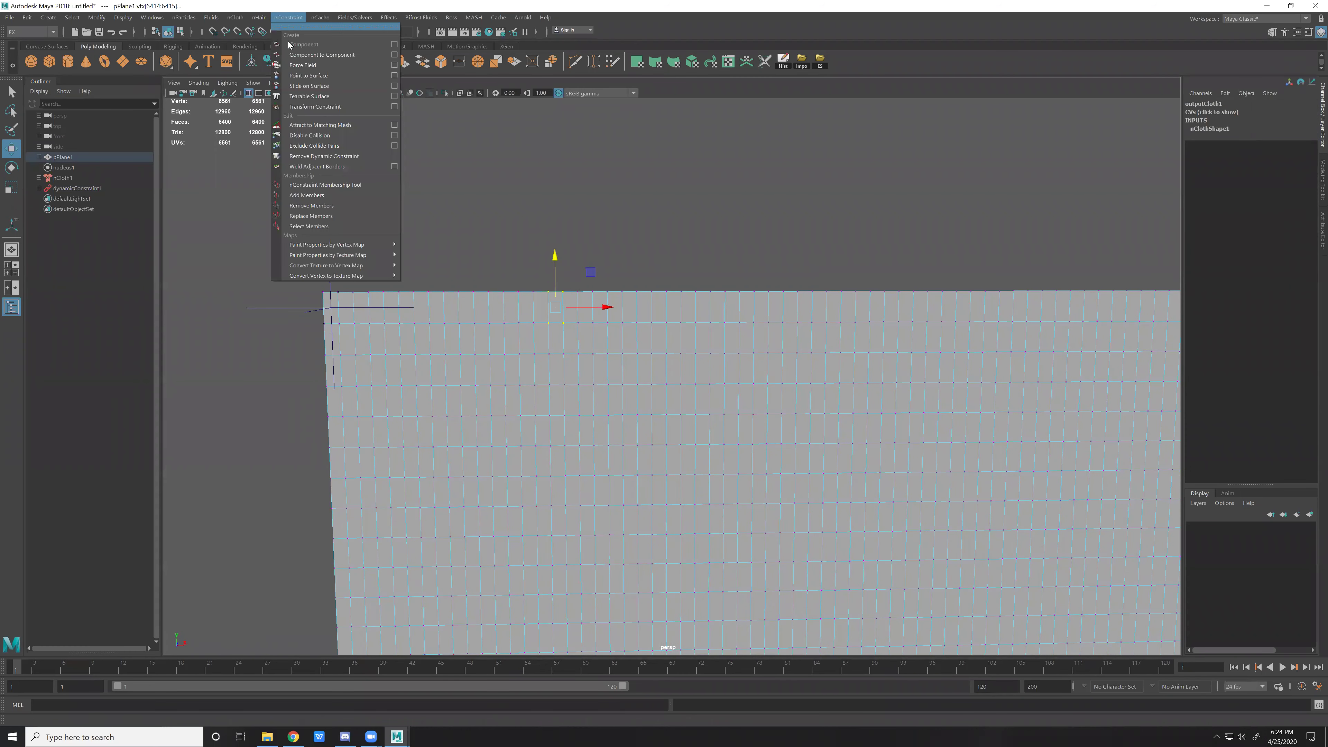
{"action": "left_click", "coordinate": [319, 110]}
{"action": "left_click", "coordinate": [651, 334]}
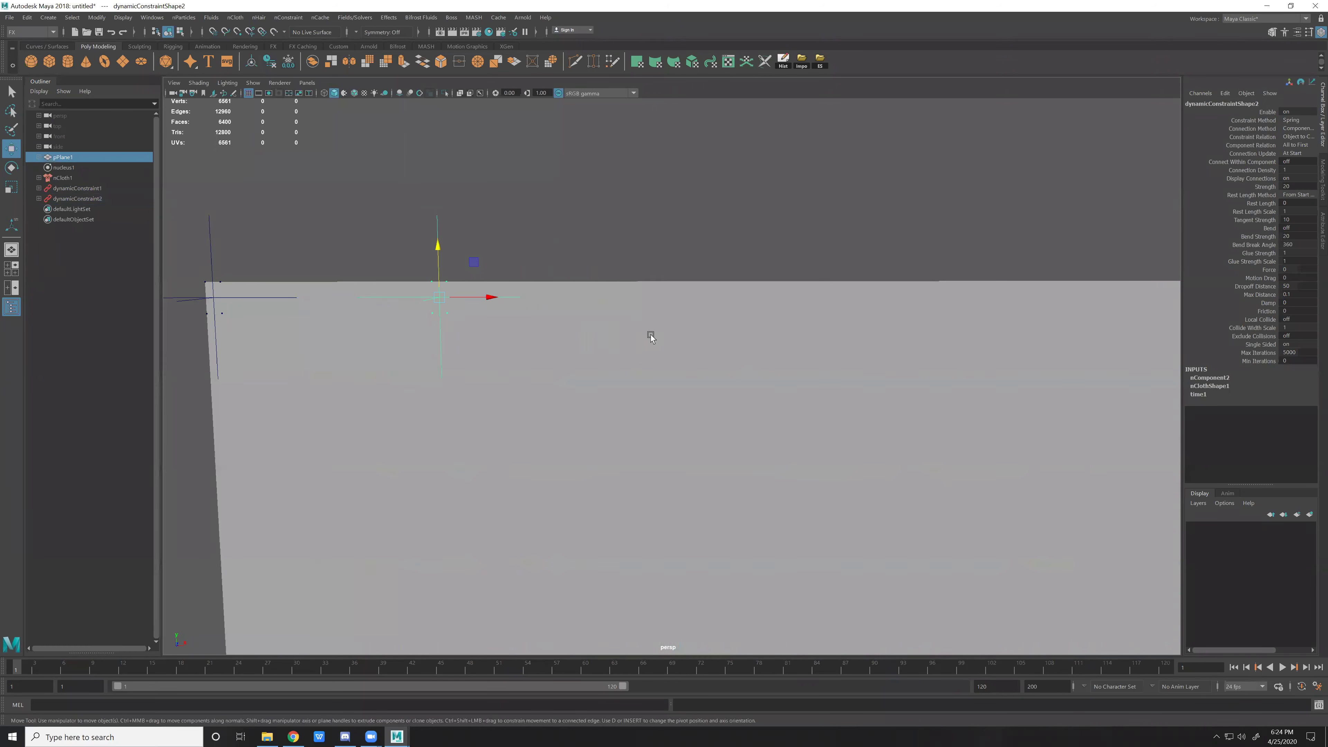
{"action": "left_click", "coordinate": [623, 267]}
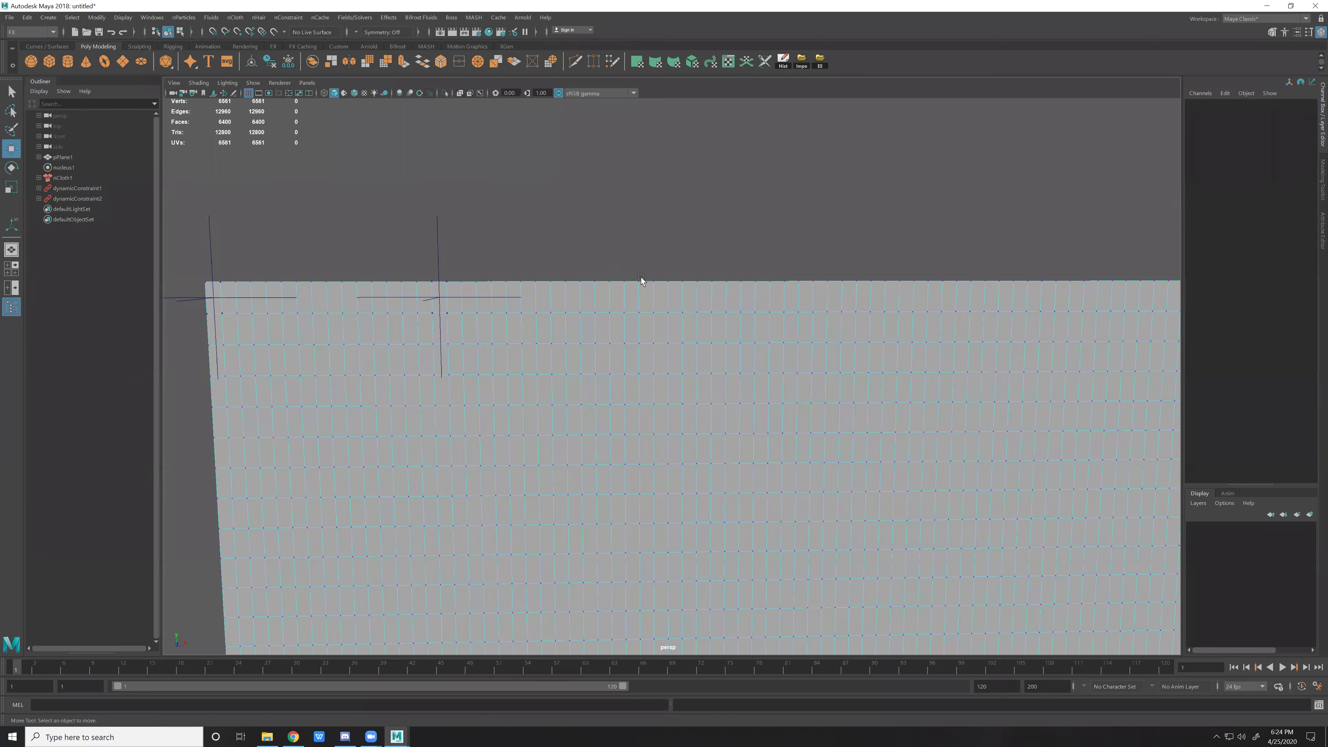
{"action": "left_click_drag", "start_coordinate": [662, 315], "coordinate": [662, 315]}
{"action": "left_click", "coordinate": [289, 17]}
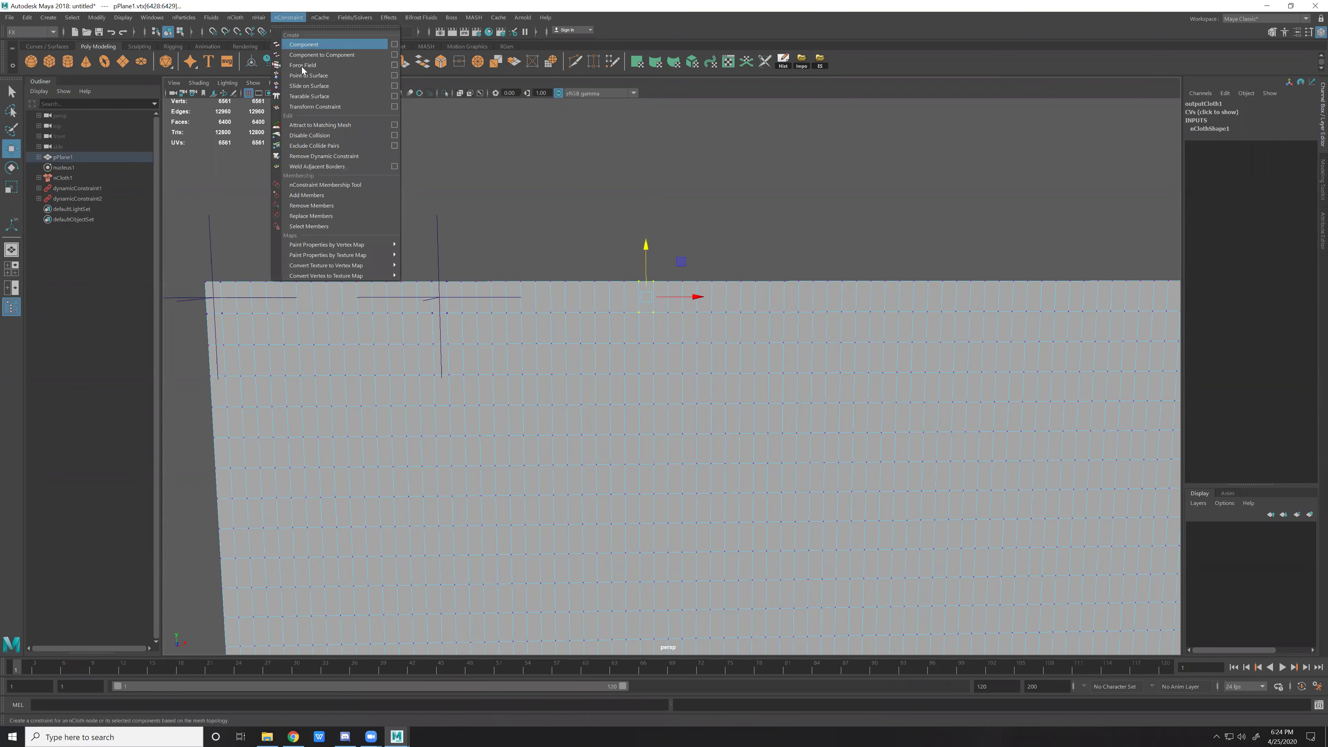
{"action": "left_click", "coordinate": [314, 105]}
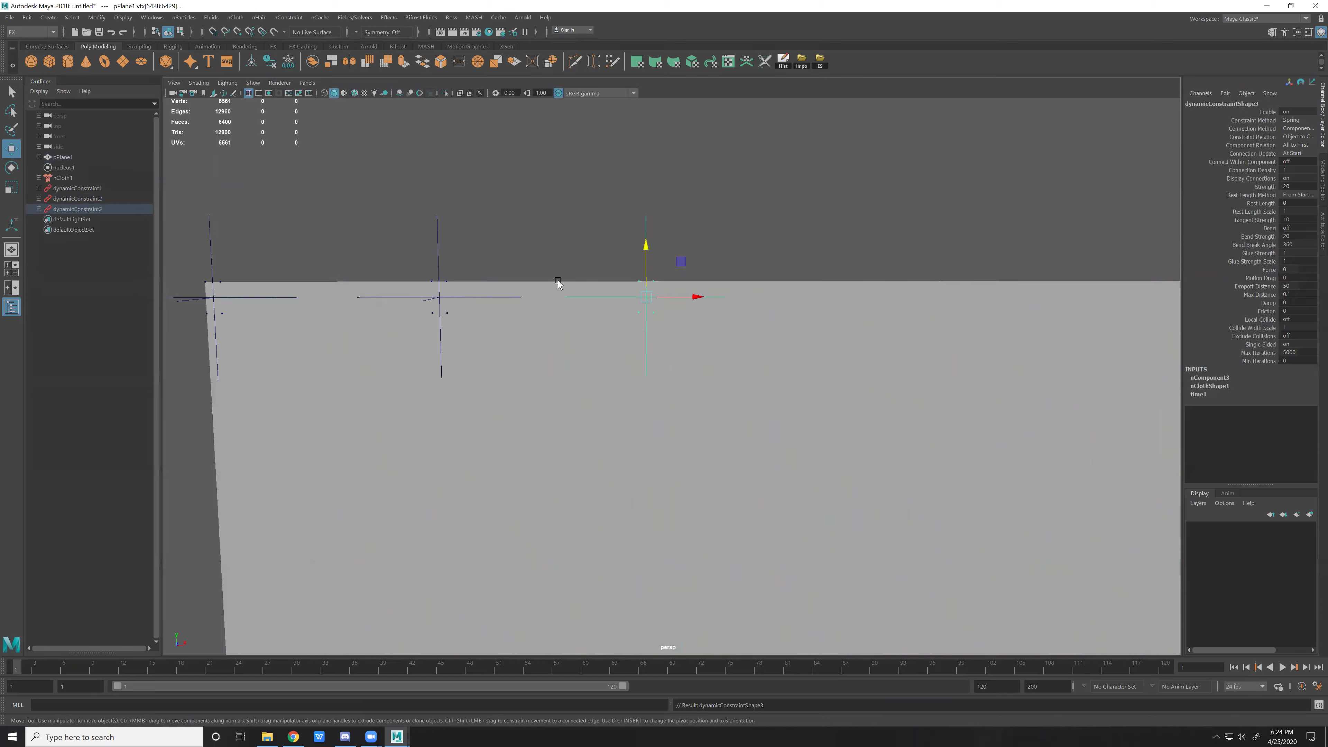
Add transform constraints 4 and 5 on vertex pairs farther right along the top edge.
{"action": "left_click", "coordinate": [628, 326]}
{"action": "key", "text": "F8"}
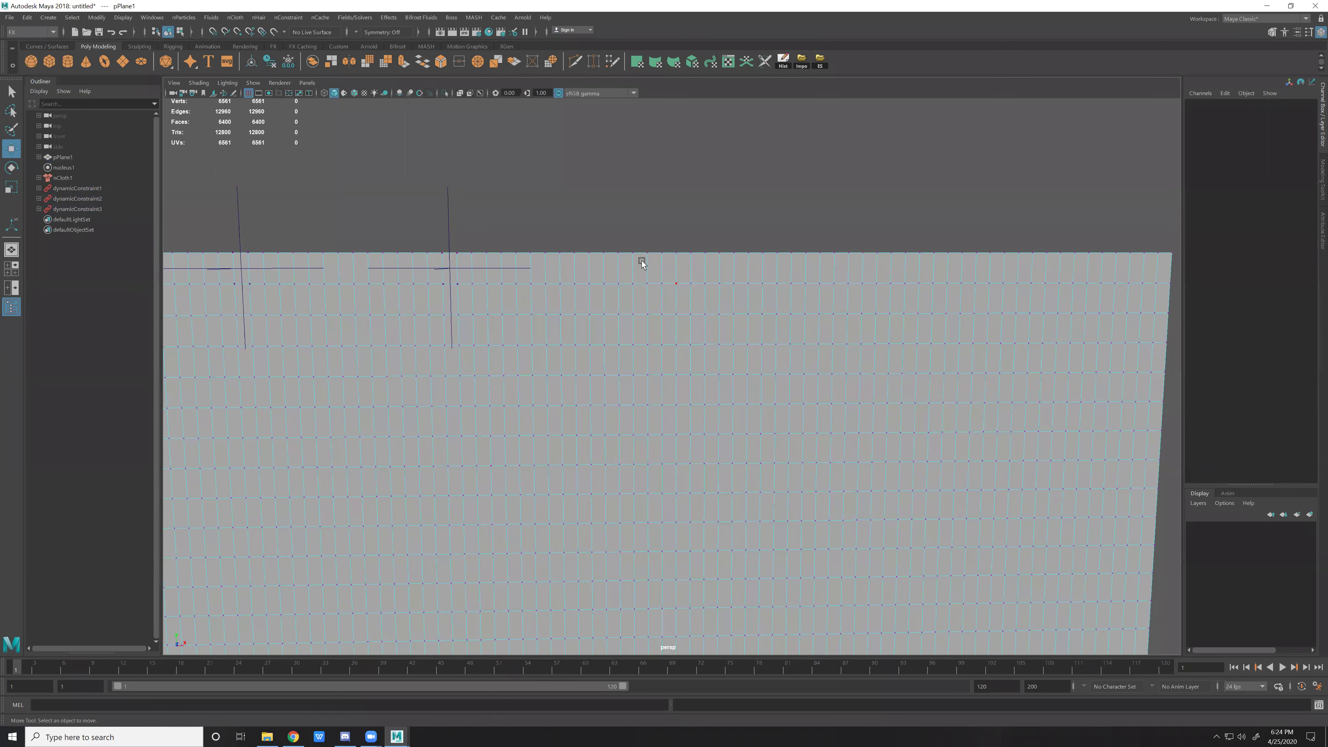
{"action": "left_click_drag", "start_coordinate": [659, 298], "coordinate": [652, 296]}
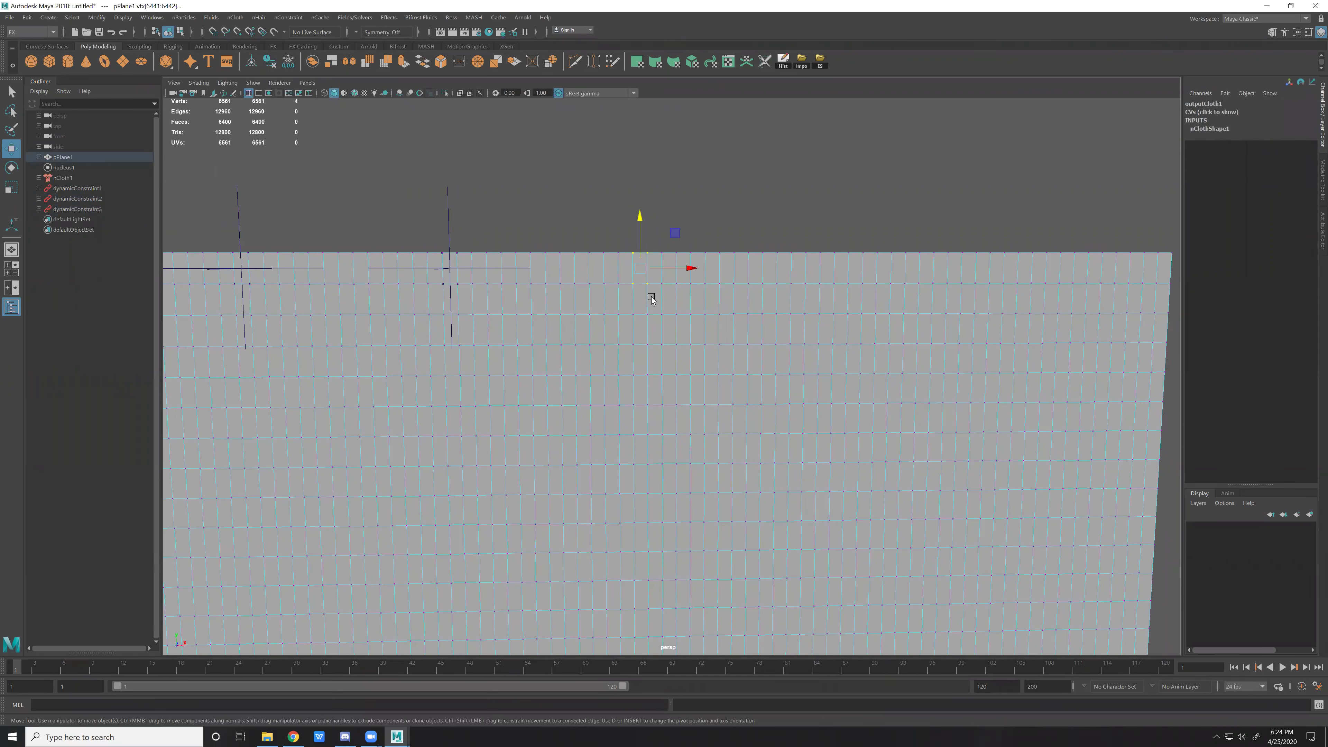
{"action": "left_click_drag", "start_coordinate": [642, 233], "coordinate": [665, 291]}
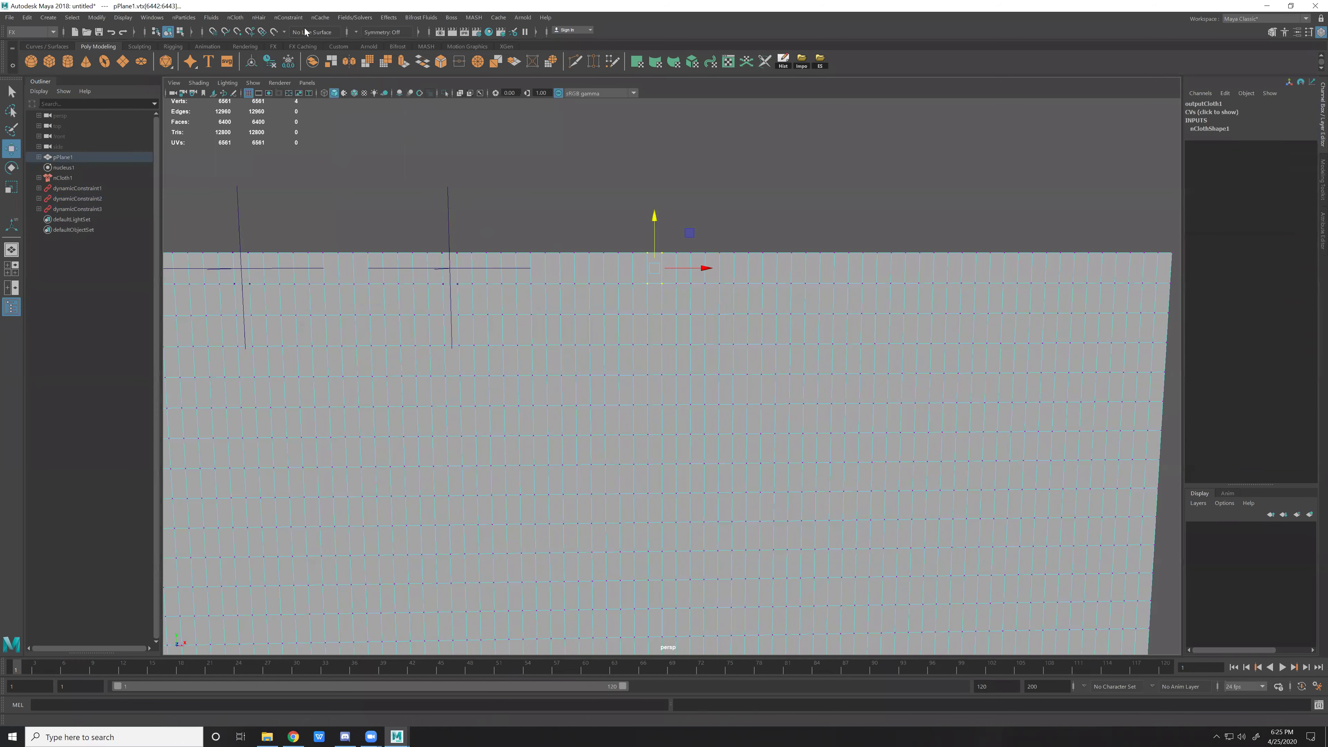
{"action": "left_click", "coordinate": [288, 17]}
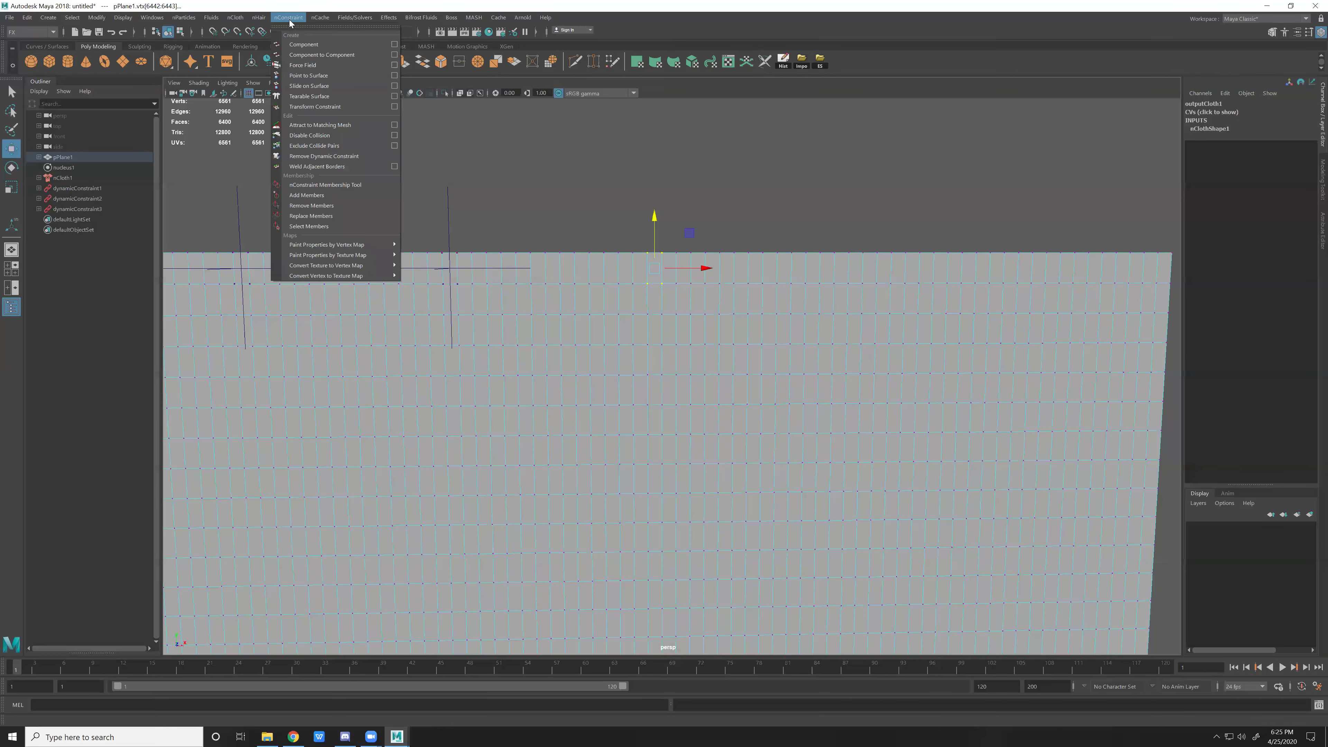
{"action": "left_click", "coordinate": [305, 107]}
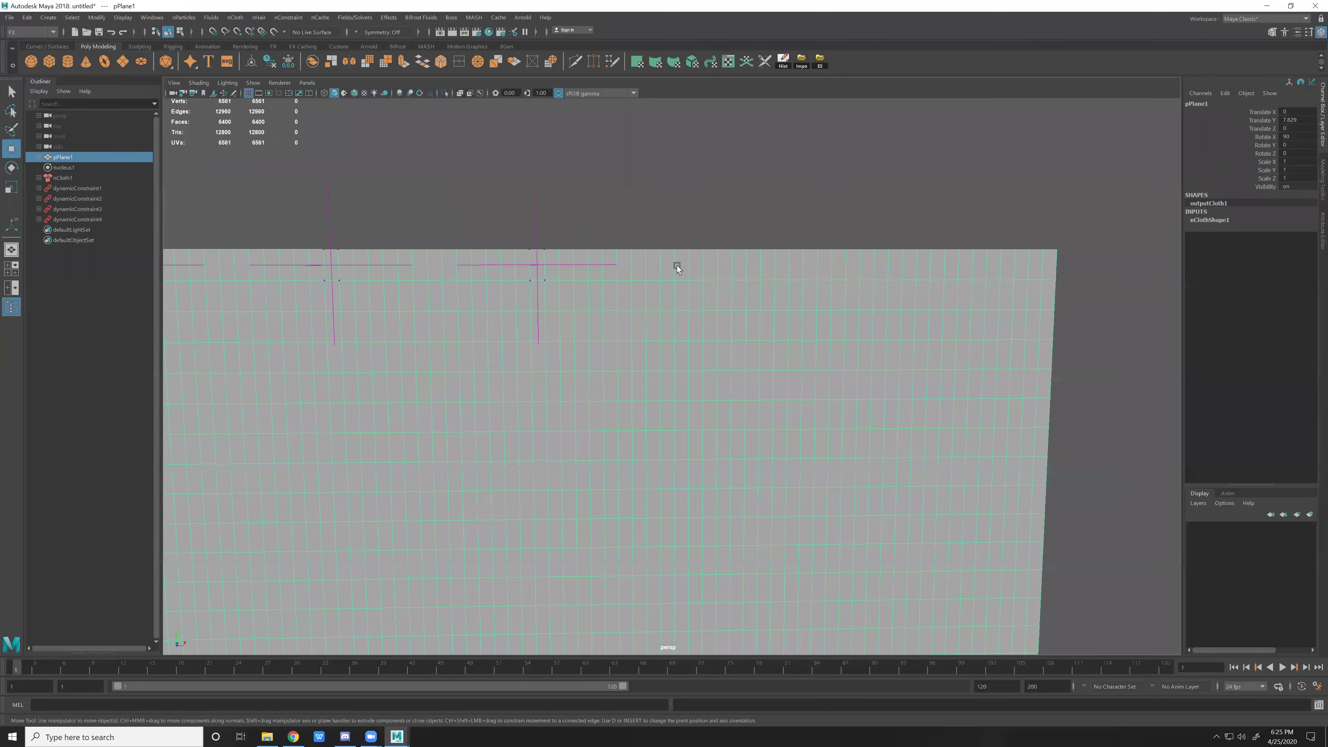
{"action": "left_click", "coordinate": [690, 242]}
{"action": "mouse_move", "coordinate": [712, 239]}
{"action": "left_mouse_down"}
{"action": "mouse_move", "coordinate": [735, 289]}
{"action": "mouse_move", "coordinate": [751, 287]}
{"action": "left_mouse_up"}
{"action": "left_click", "coordinate": [315, 19]}
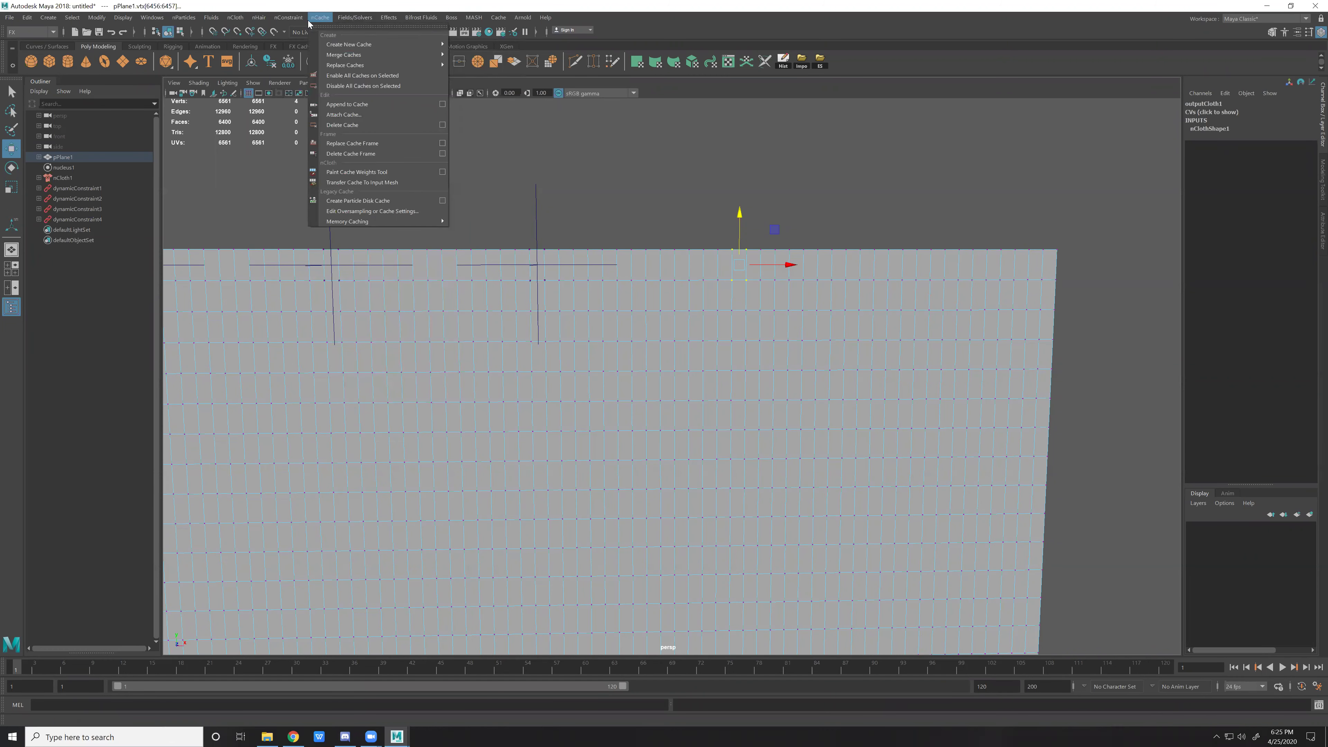
{"action": "left_click", "coordinate": [328, 107]}
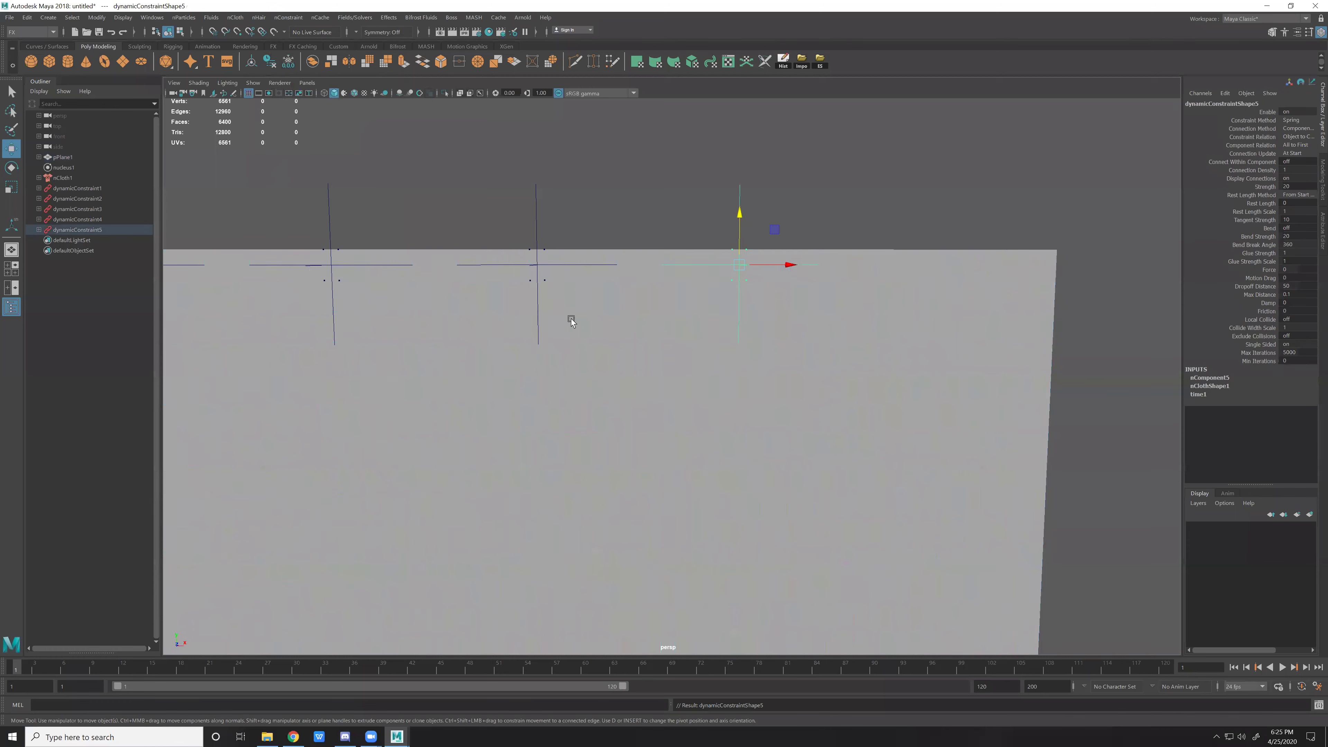
Pin the vertices near the right end and the top-right corner (dynamicConstraint6 and 7).
{"action": "left_click", "coordinate": [899, 320]}
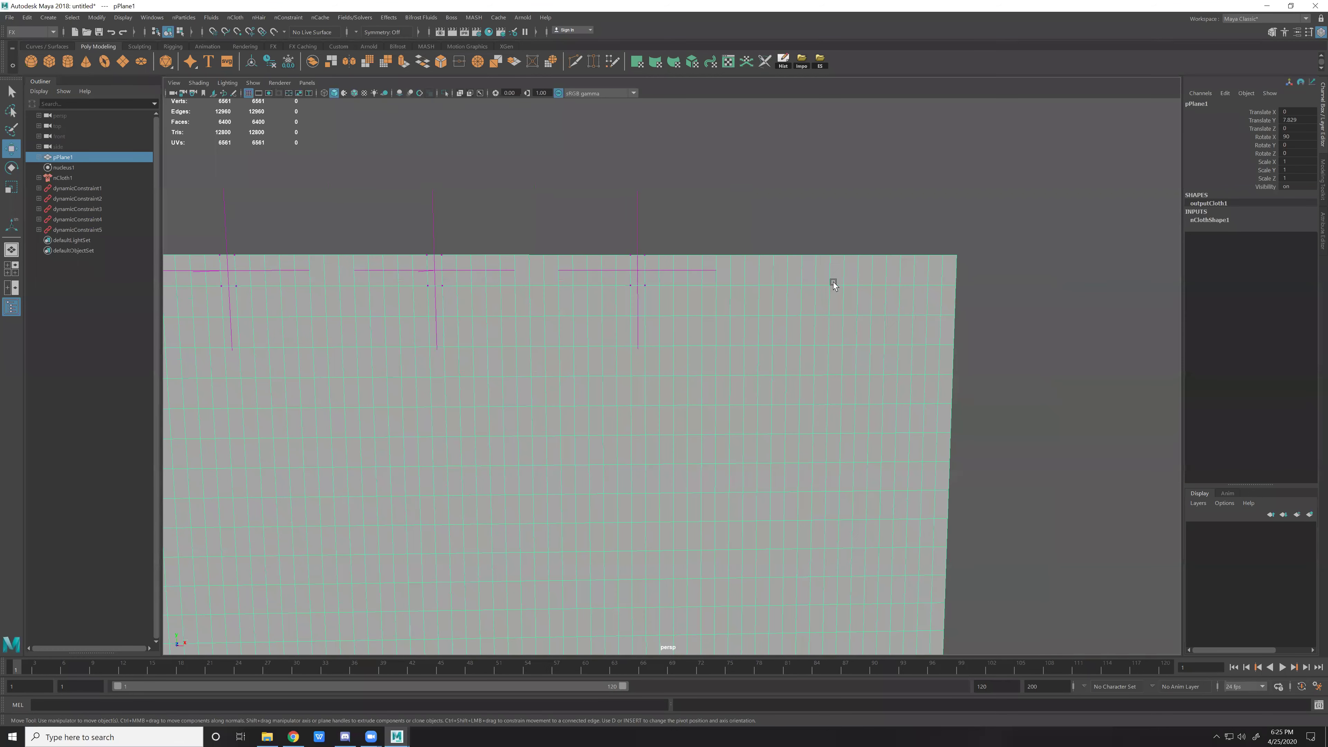
{"action": "left_click", "coordinate": [813, 247]}
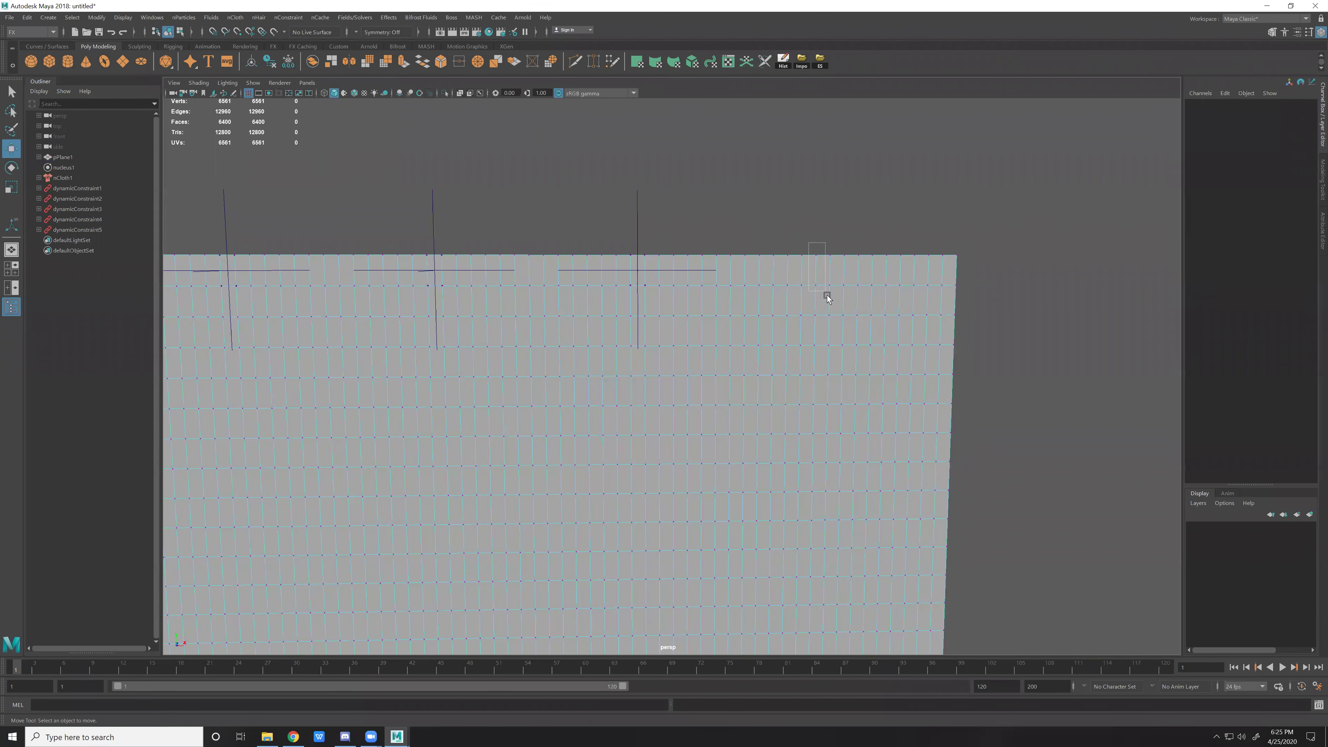
{"action": "left_click_drag", "start_coordinate": [811, 244], "coordinate": [835, 303]}
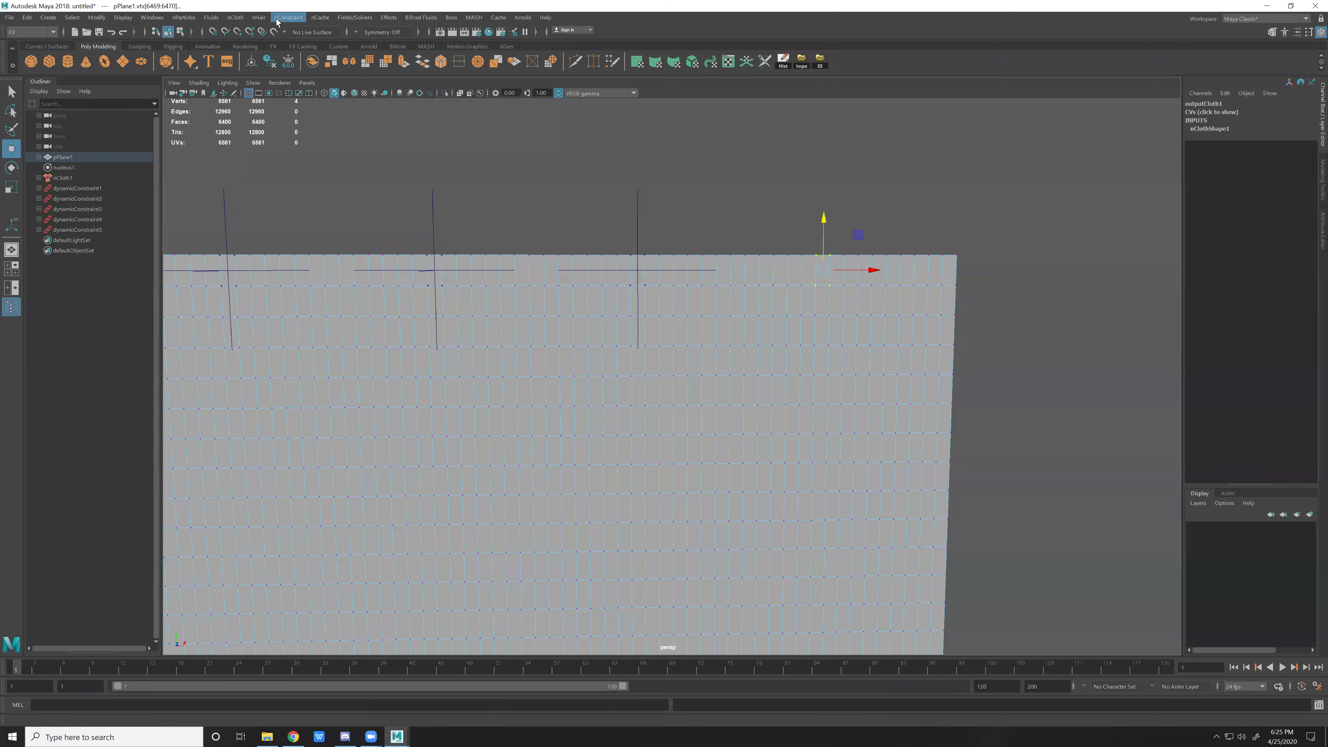
{"action": "left_click", "coordinate": [289, 18]}
{"action": "left_click", "coordinate": [328, 107]}
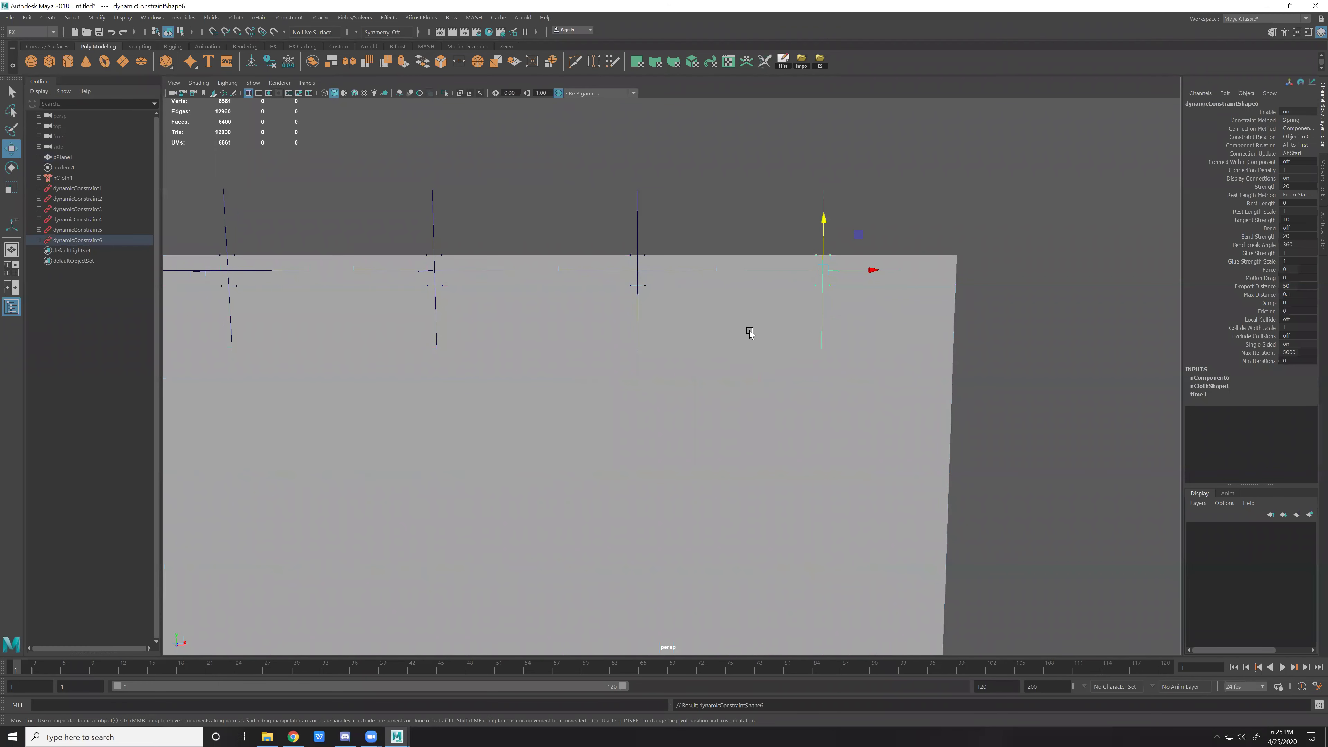
{"action": "right_click_drag", "start_coordinate": [892, 304], "coordinate": [860, 304]}
{"action": "mouse_move", "coordinate": [950, 230]}
{"action": "left_mouse_down"}
{"action": "mouse_move", "coordinate": [986, 310]}
{"action": "mouse_move", "coordinate": [979, 298]}
{"action": "left_mouse_up"}
{"action": "left_click", "coordinate": [295, 18]}
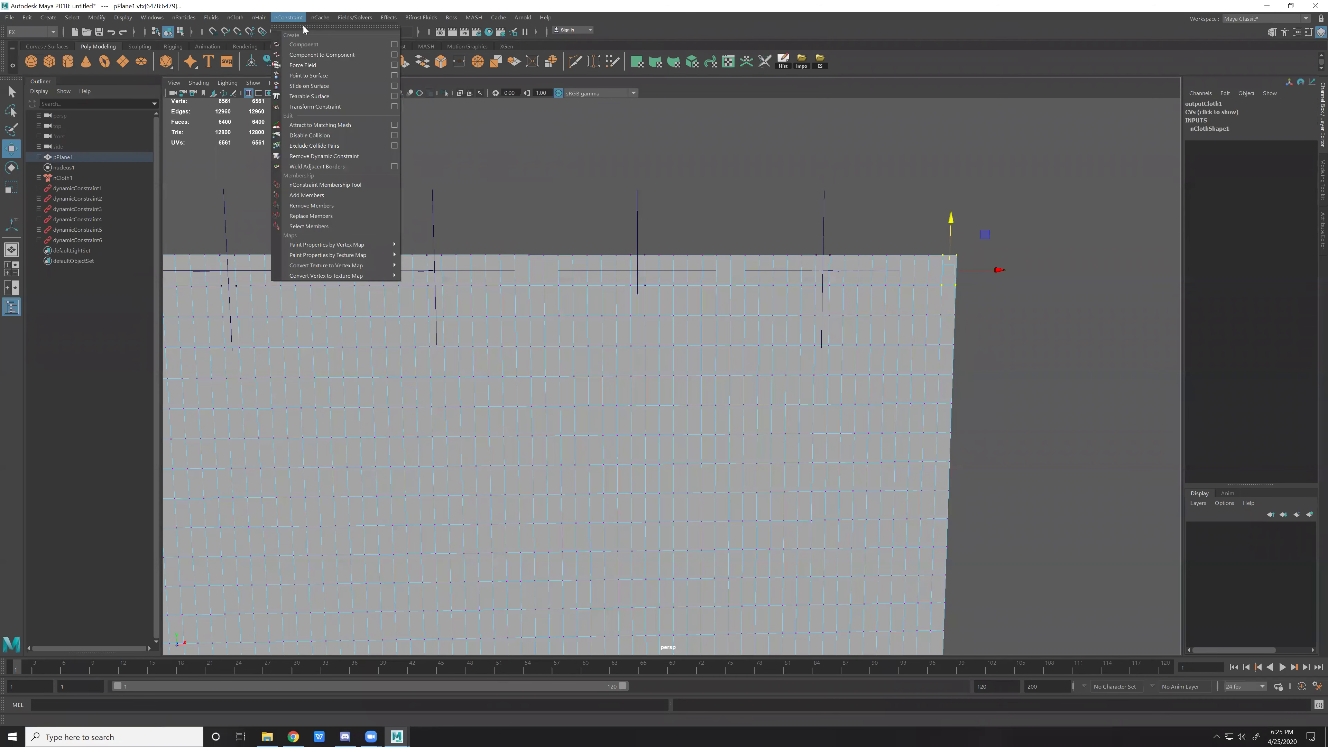
{"action": "left_click", "coordinate": [319, 107]}
{"action": "scroll", "coordinate": [819, 375], "scroll_direction": "down", "scroll_amount": 3}
Frame the cloth plane and set the playback end time to 2000.
{"action": "left_click", "coordinate": [667, 387]}
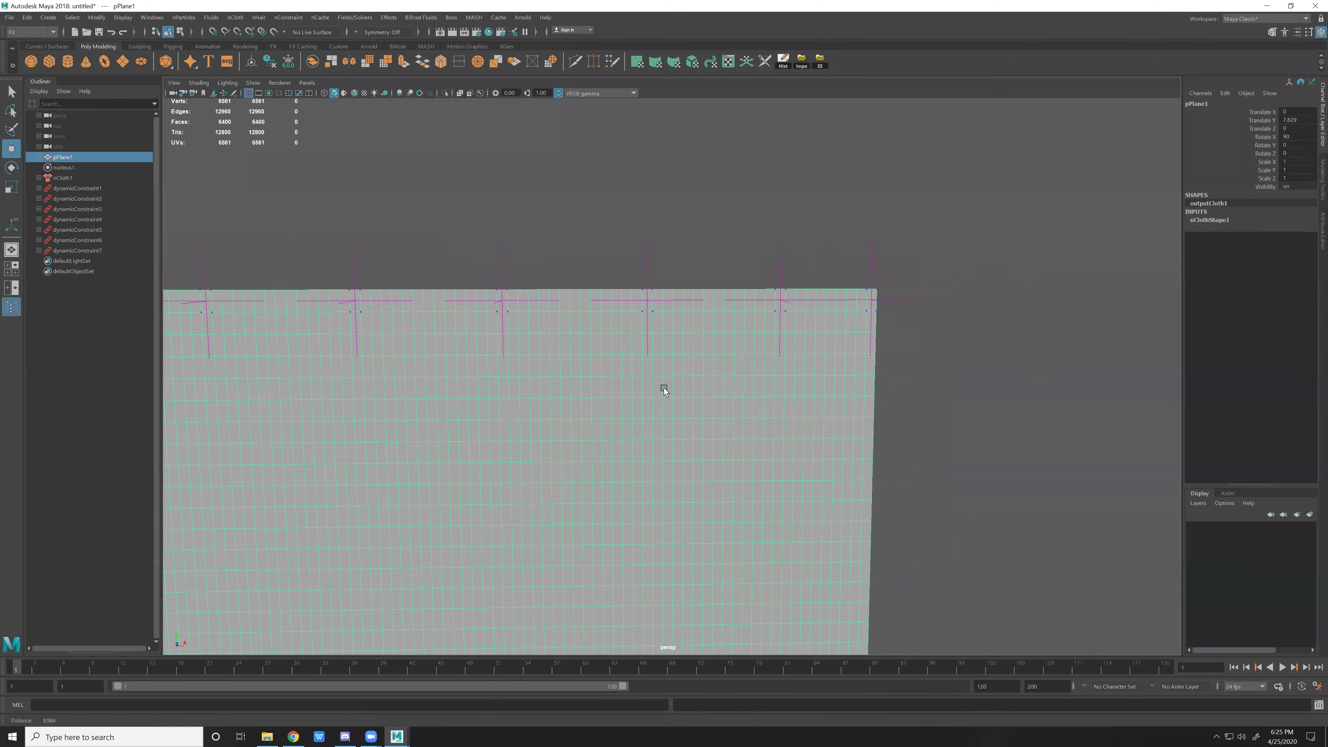
{"action": "key", "text": "f"}
{"action": "scroll", "coordinate": [800, 422], "scroll_direction": "down", "scroll_amount": 3}
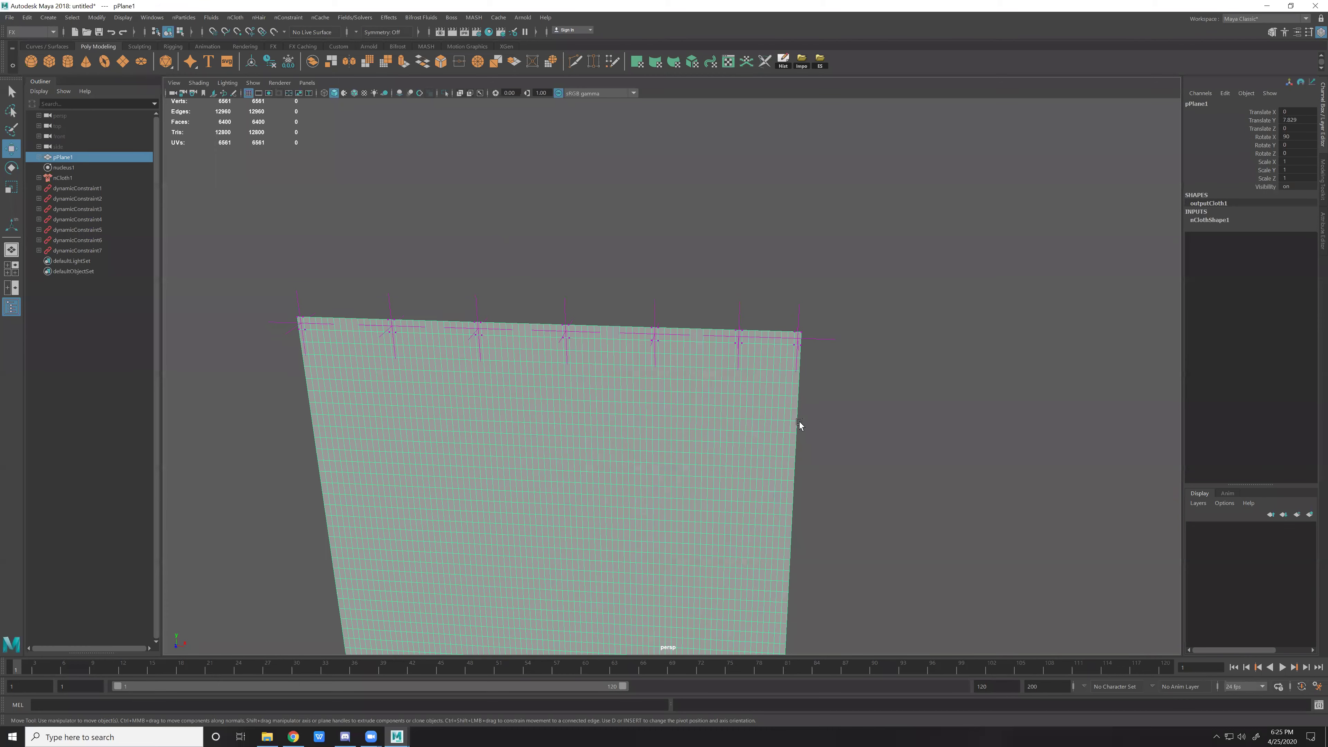
{"action": "left_click_drag", "start_coordinate": [800, 422], "coordinate": [954, 439], "text": "alt"}
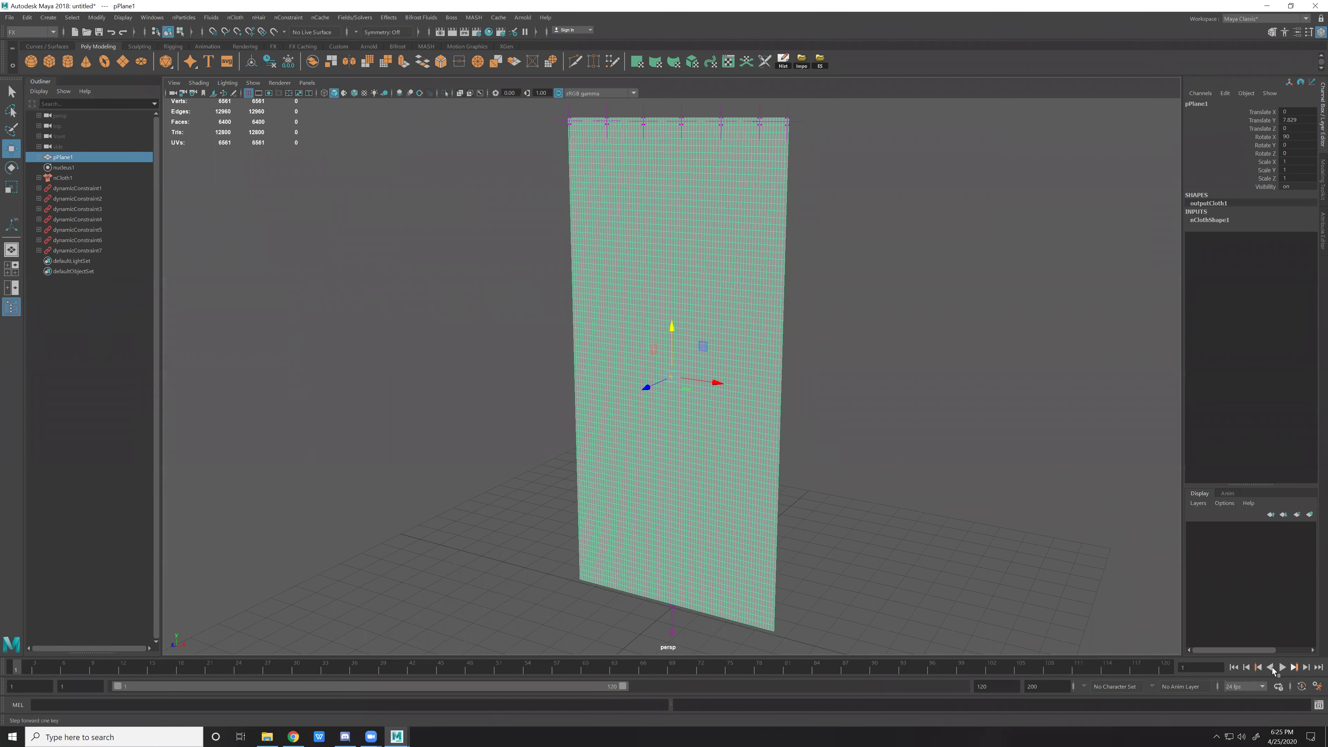
{"action": "double_click", "coordinate": [997, 687]}
{"action": "type", "text": "200"}
{"action": "key", "text": "Return"}
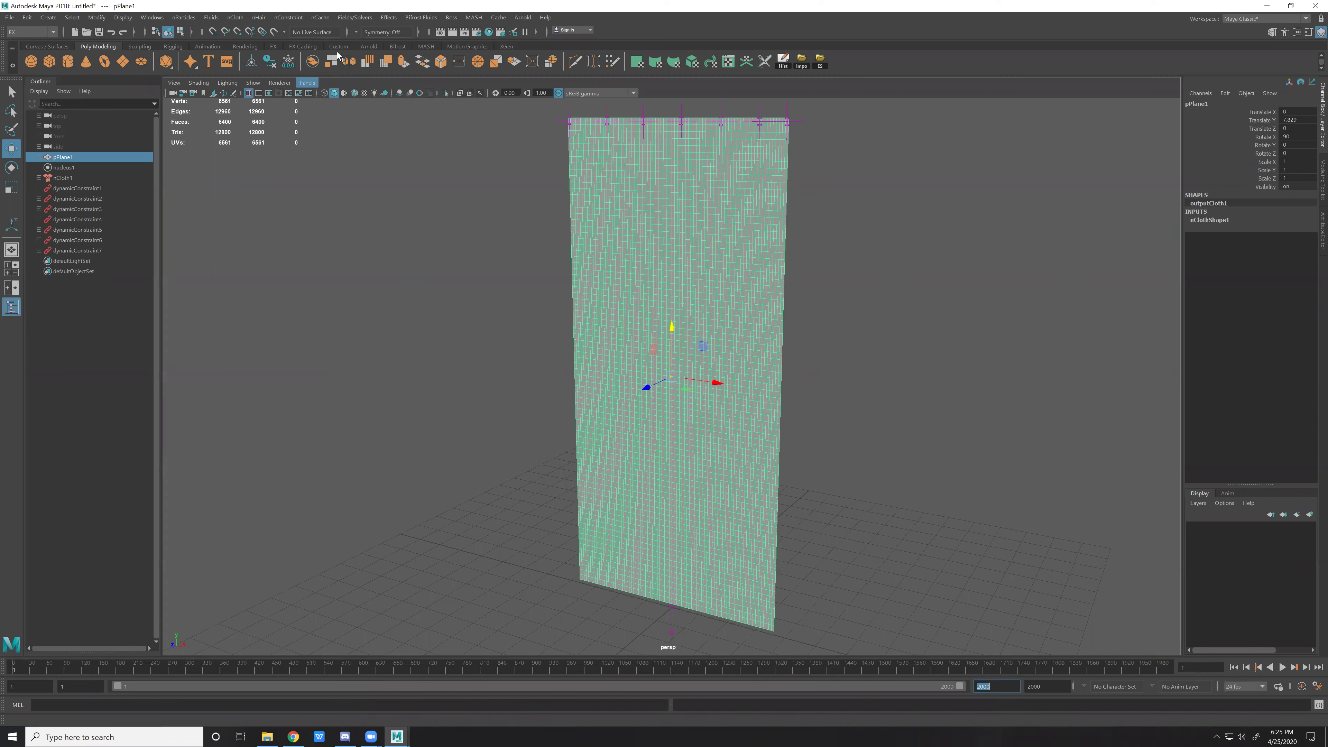
Play the simulation, then dismiss the resulting Fatal Error and cancel the error report.
{"action": "left_click", "coordinate": [337, 46]}
{"action": "left_click", "coordinate": [569, 62]}
{"action": "left_click", "coordinate": [674, 376]}
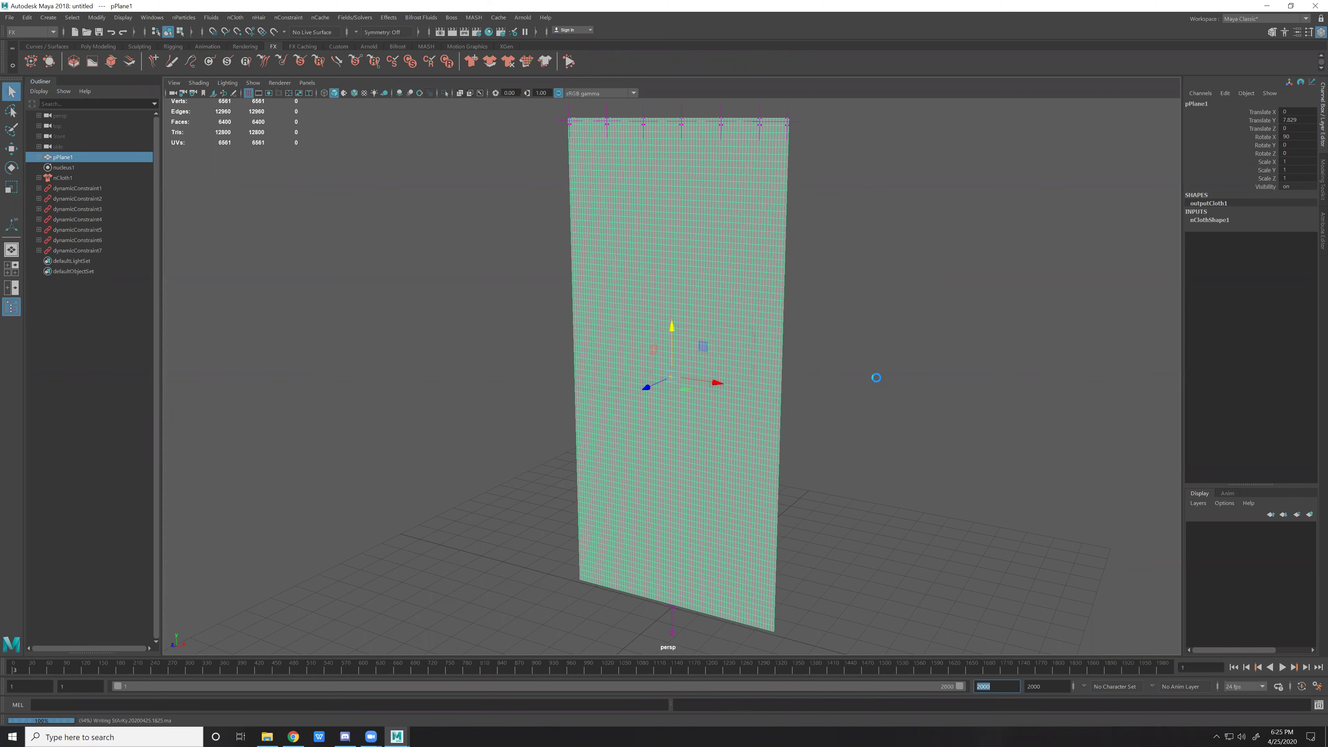
{"action": "left_click", "coordinate": [765, 222]}
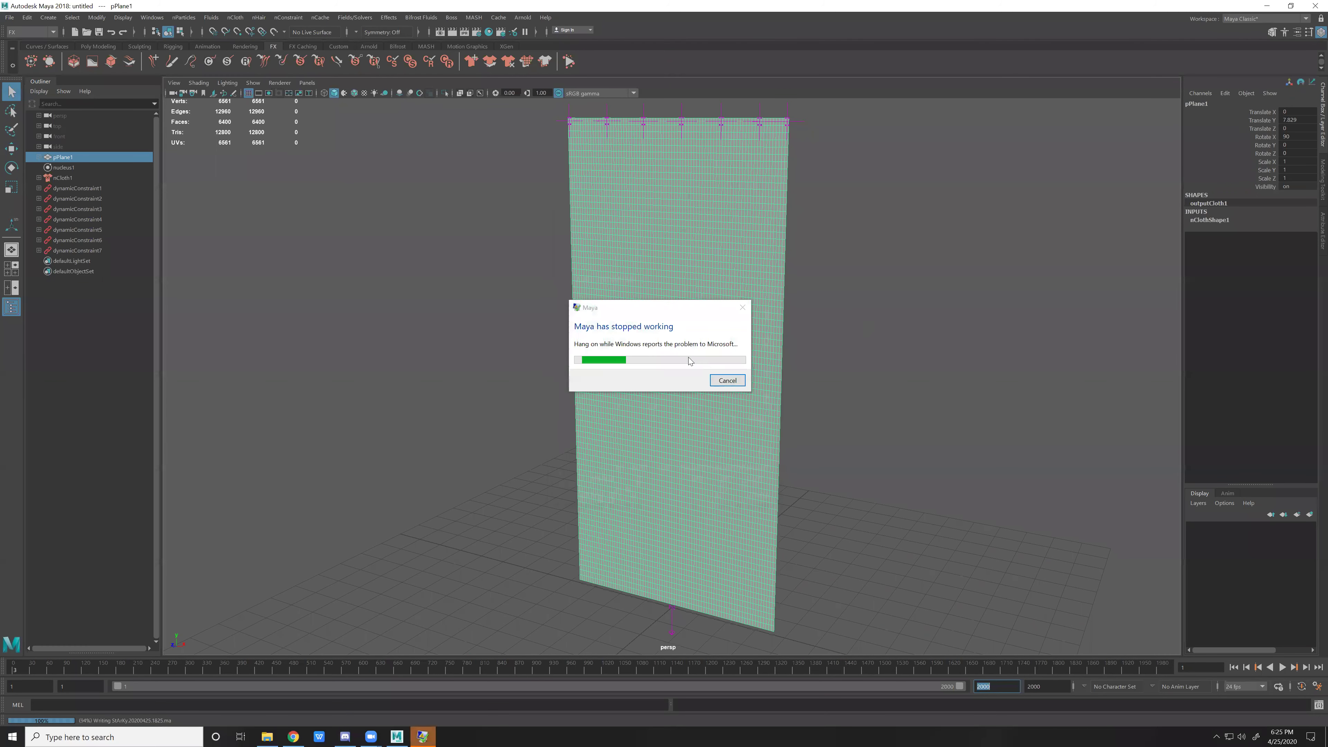
Close the crash notice and relaunch Maya 2018 by searching 'may' in the Start menu.
{"action": "left_click", "coordinate": [741, 308]}
{"action": "key", "text": "super"}
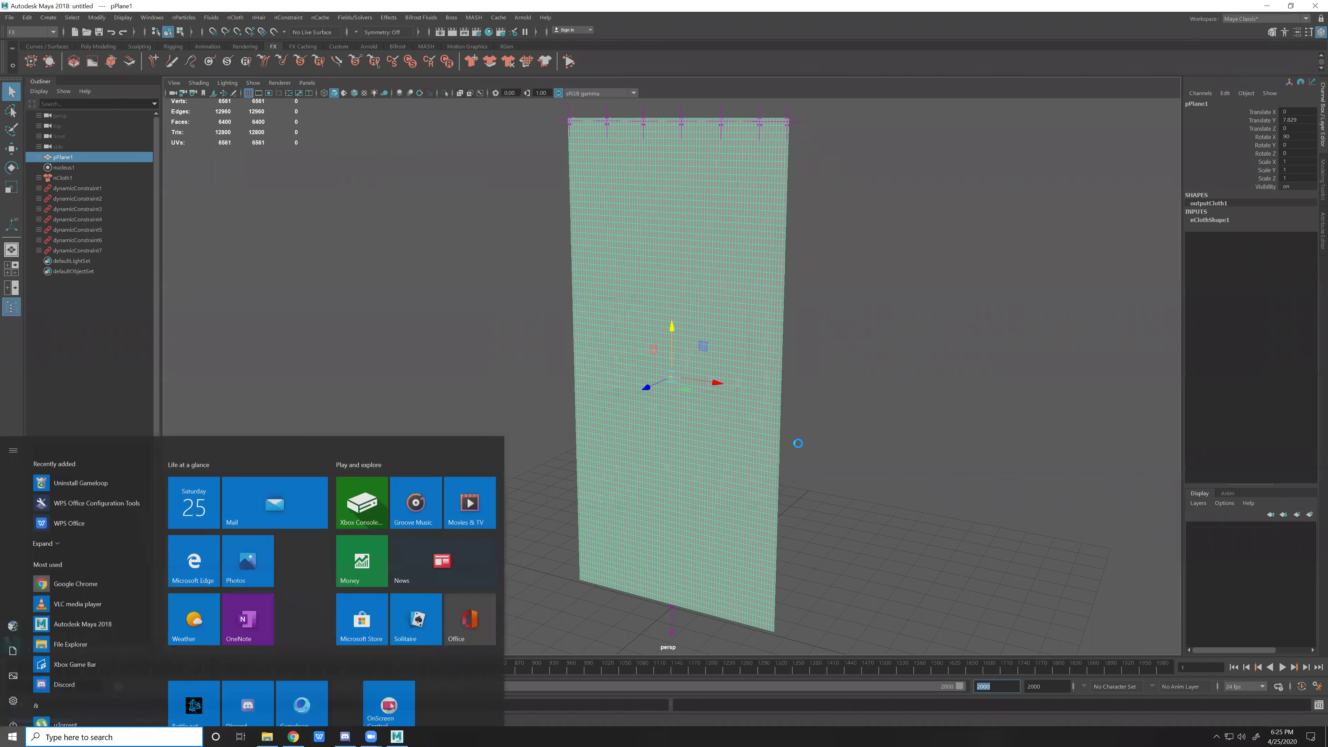
{"action": "type", "text": "may7a"}
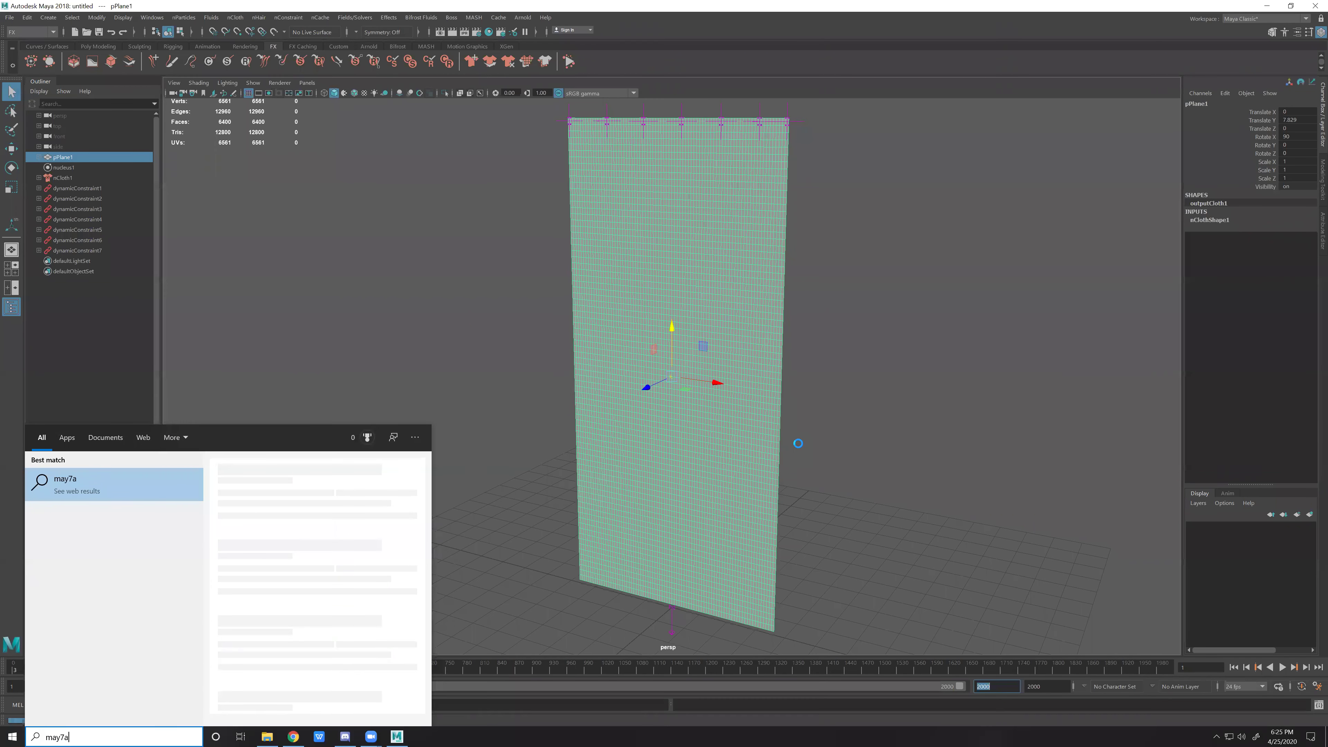
{"action": "key", "text": "BackSpace"}
{"action": "key", "text": "BackSpace"}
{"action": "key", "text": "Return"}
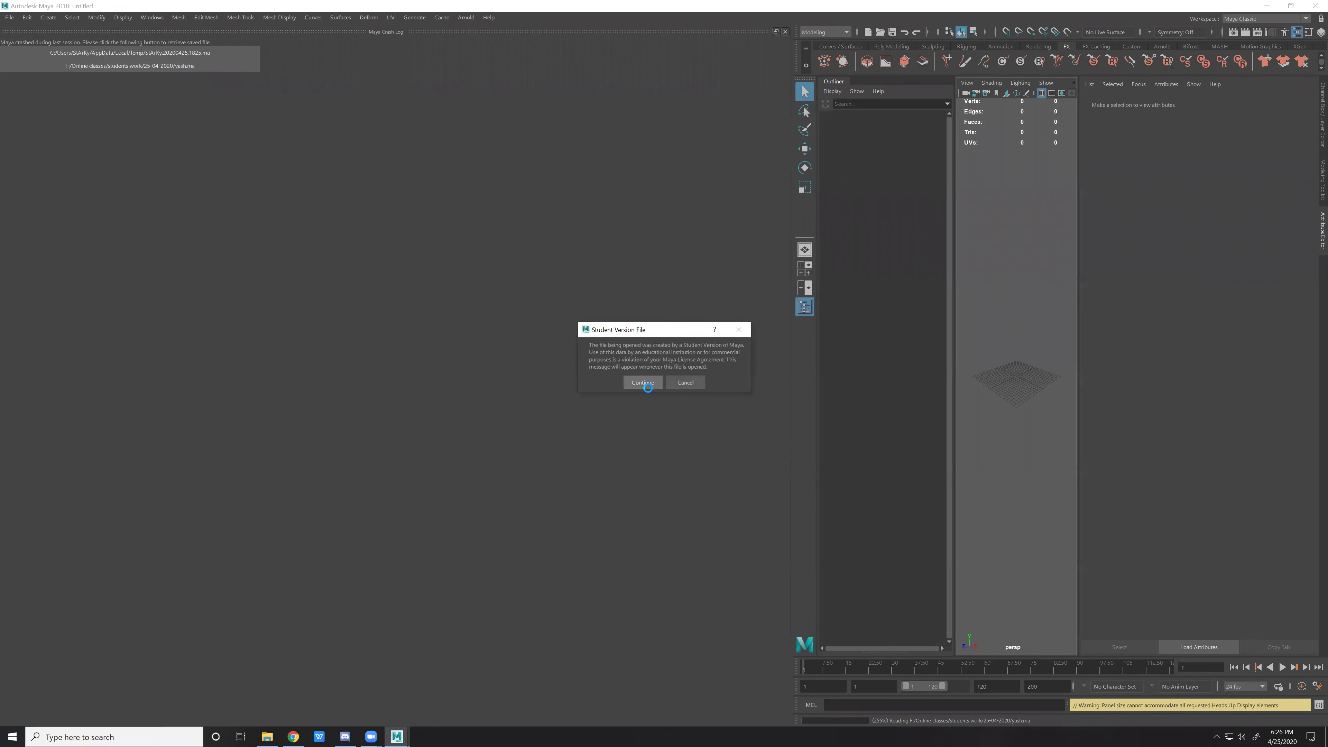
Dismiss the startup notices, start a fresh scene without saving, and create a polygon plane.
{"action": "left_click", "coordinate": [680, 381]}
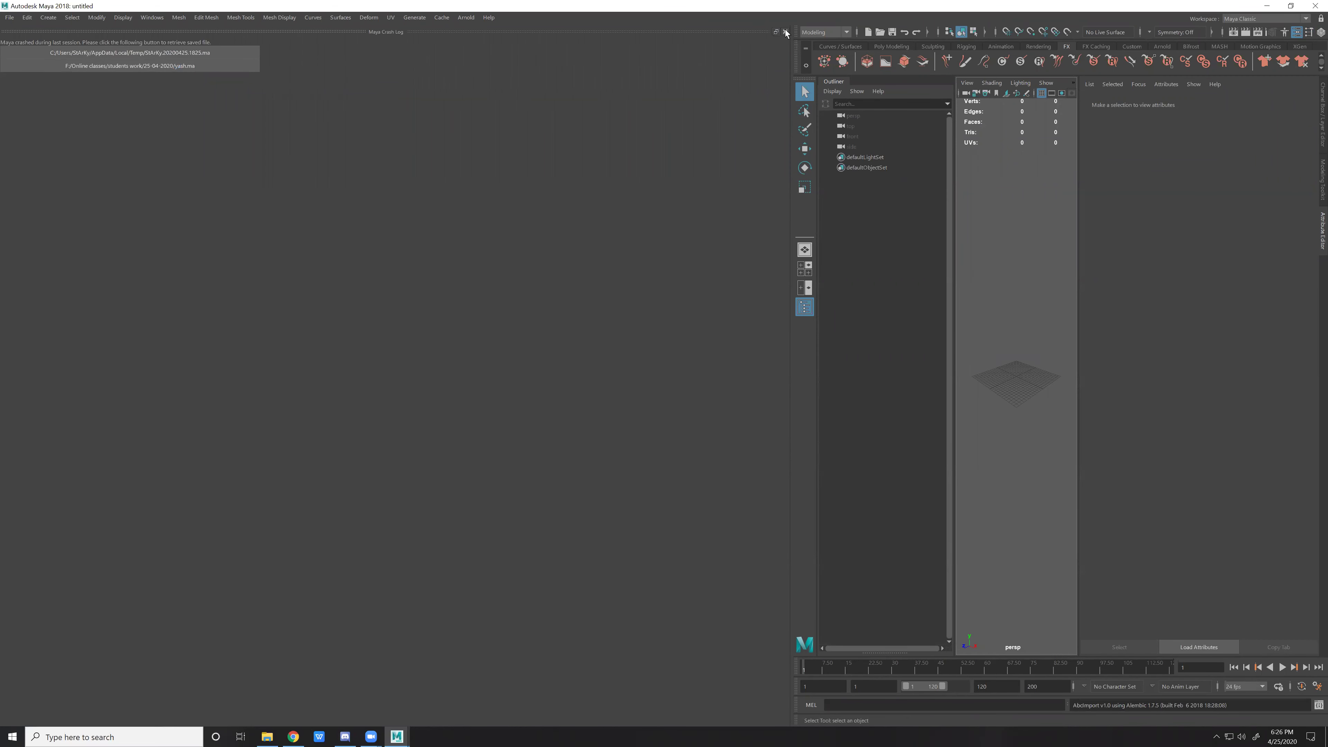
{"action": "left_click", "coordinate": [786, 31]}
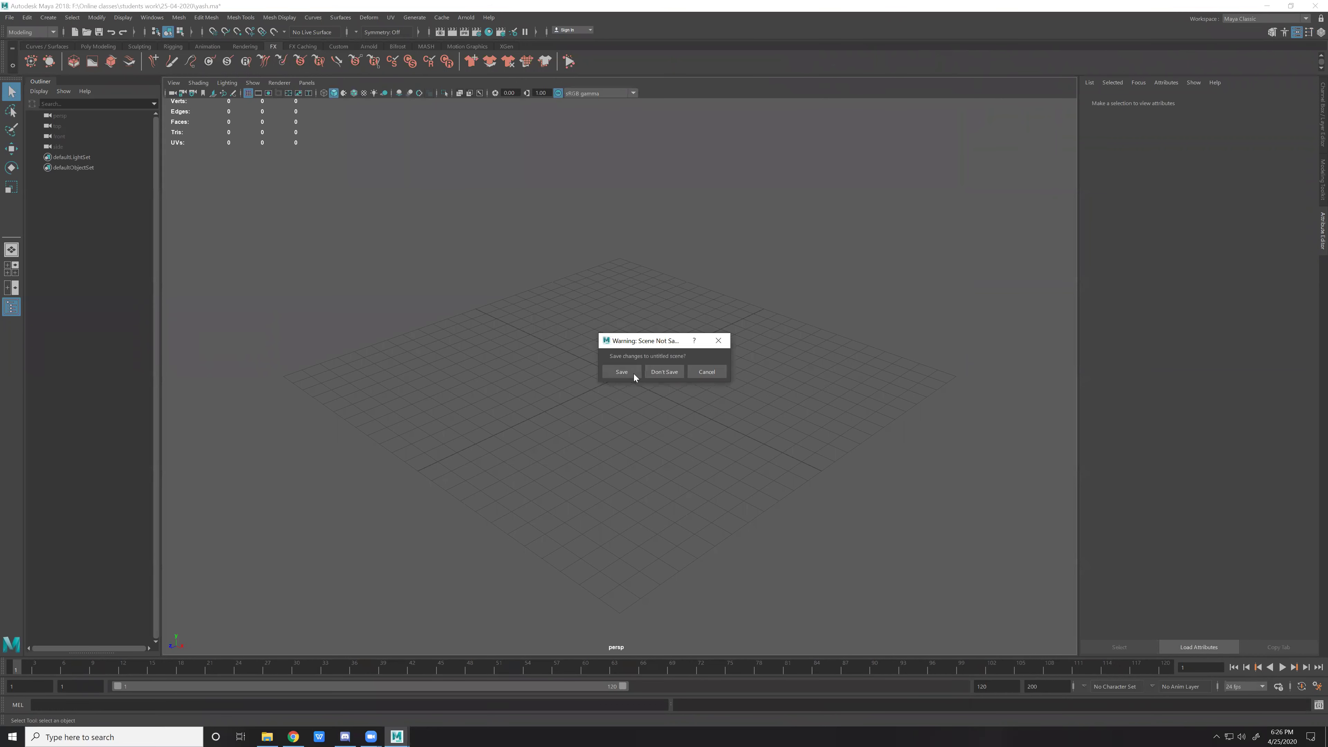
{"action": "left_click", "coordinate": [665, 373]}
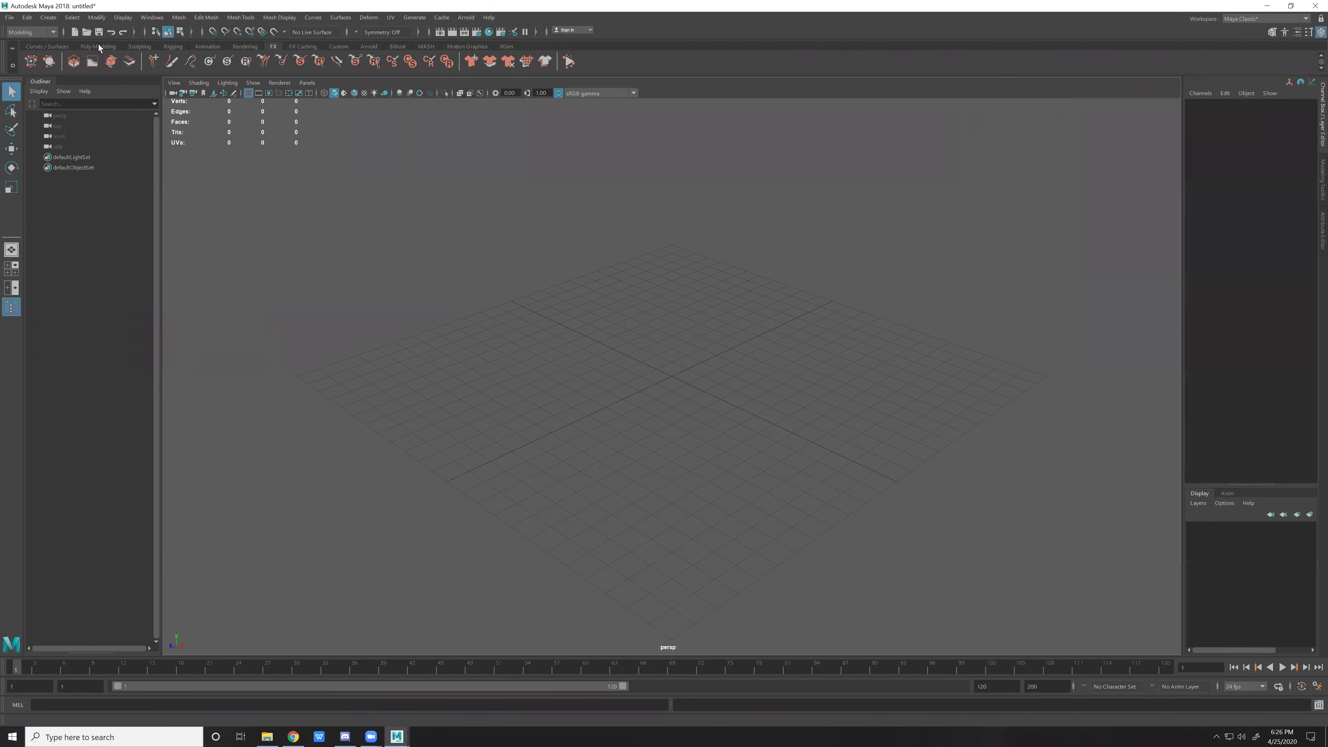
{"action": "left_click", "coordinate": [99, 47]}
{"action": "left_click", "coordinate": [123, 64]}
Rotate the plane upright about X and raise it above the grid.
{"action": "key", "text": "e"}
{"action": "left_click_drag", "start_coordinate": [658, 359], "coordinate": [661, 390]}
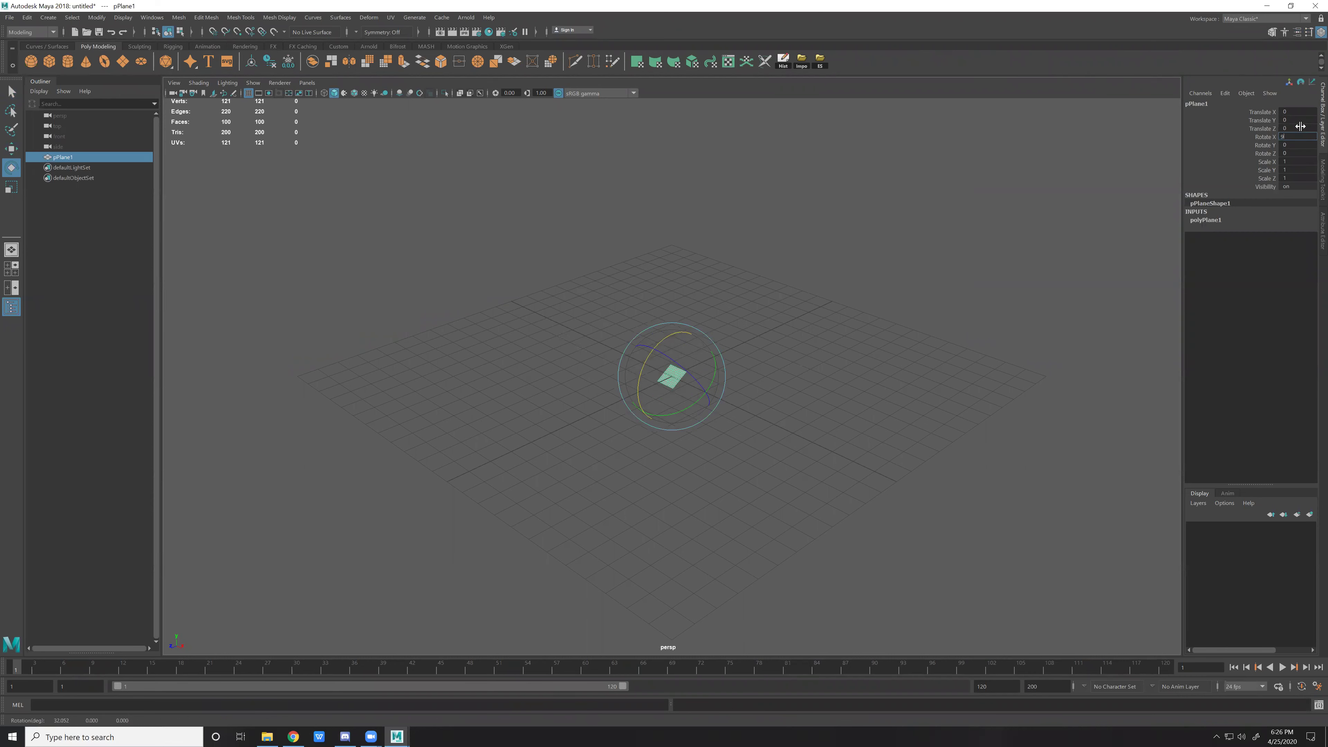
{"action": "left_click", "coordinate": [728, 368]}
{"action": "left_click", "coordinate": [678, 373]}
{"action": "key", "text": "w"}
{"action": "left_click_drag", "start_coordinate": [679, 338], "coordinate": [682, 222]}
Set the plane's height to 9.16, width to 4.42 and subdivisions to 80 by 80.
{"action": "left_click", "coordinate": [1215, 222]}
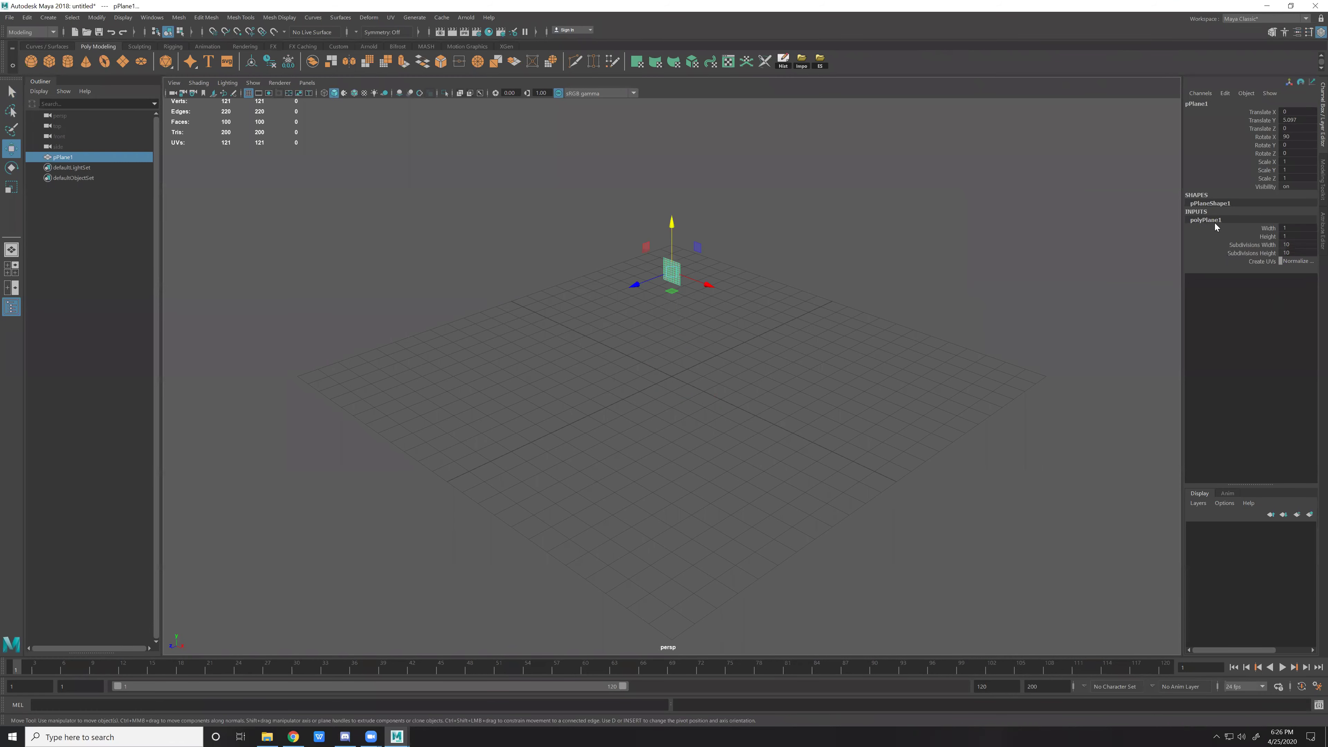
{"action": "left_click", "coordinate": [1260, 236]}
{"action": "middle_click_drag", "start_coordinate": [1014, 296], "coordinate": [1180, 255]}
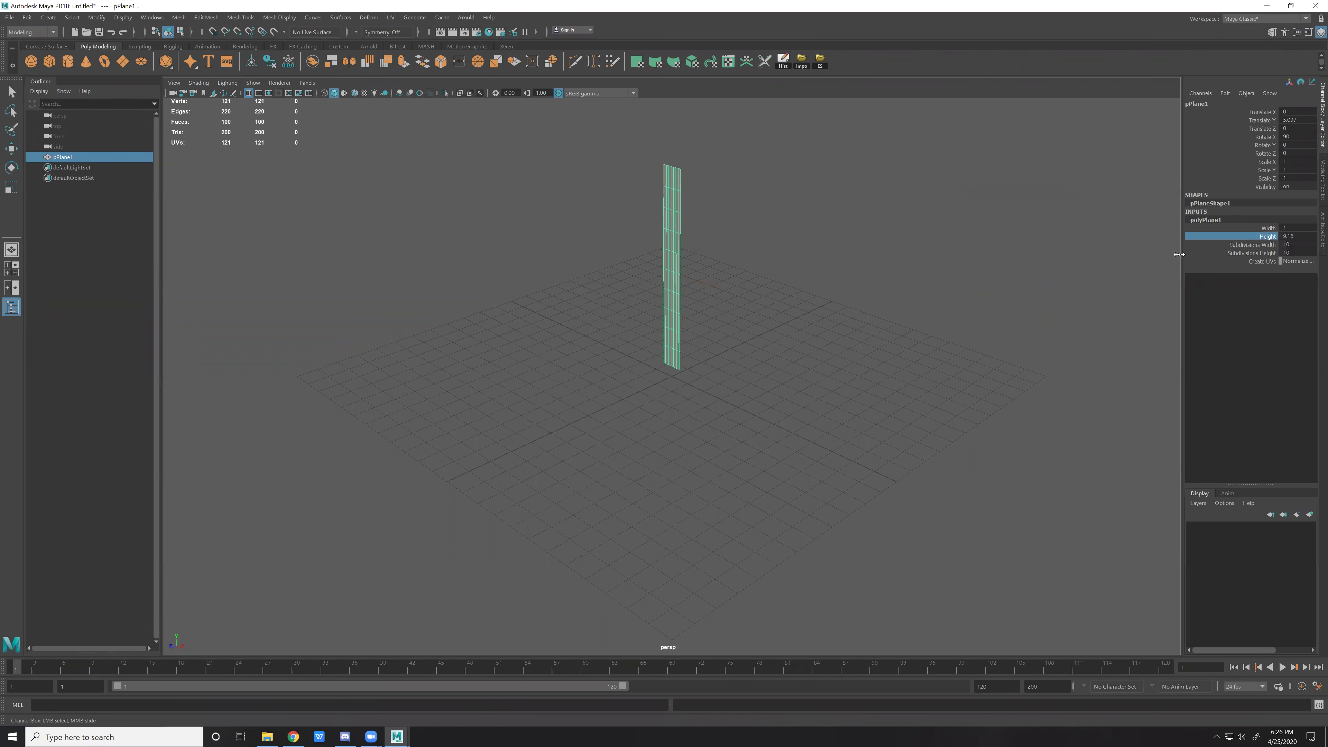
{"action": "left_click", "coordinate": [1269, 228]}
{"action": "mouse_move", "coordinate": [892, 279]}
{"action": "middle_mouse_down"}
{"action": "mouse_move", "coordinate": [997, 270]}
{"action": "mouse_move", "coordinate": [937, 288]}
{"action": "middle_mouse_up"}
{"action": "left_click", "coordinate": [1294, 245]}
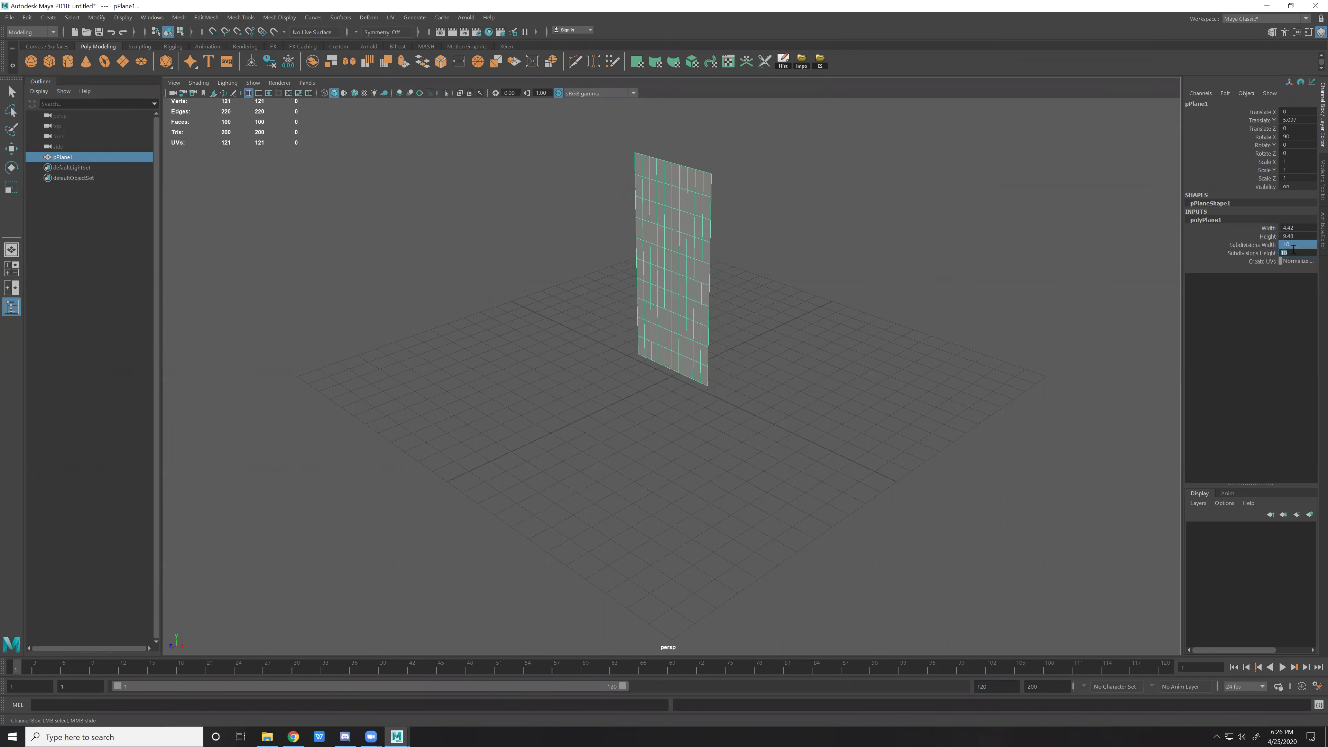
{"action": "key", "text": "Return"}
Widen the plane to 4.69 and switch to the FX menu set.
{"action": "key", "text": "w"}
{"action": "left_click", "coordinate": [692, 243]}
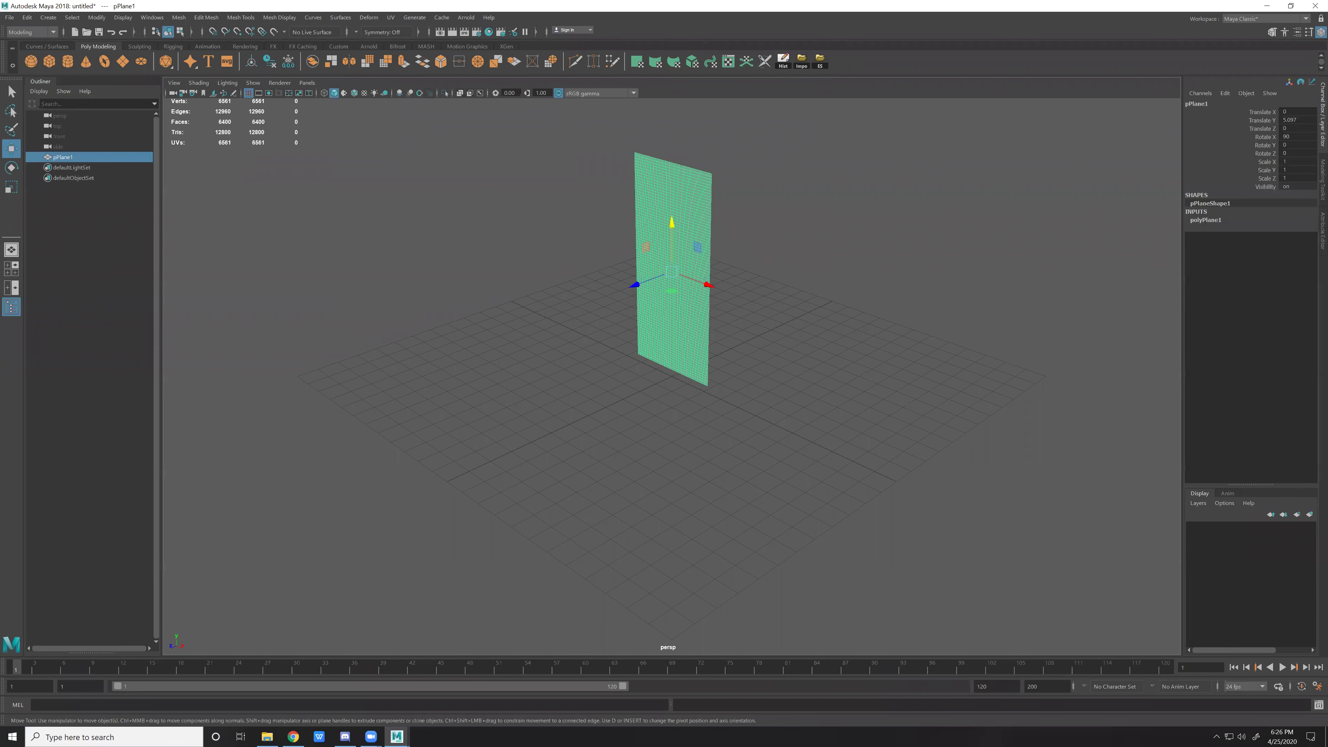
{"action": "left_click", "coordinate": [1206, 220]}
{"action": "middle_click_drag", "start_coordinate": [955, 293], "coordinate": [956, 296]}
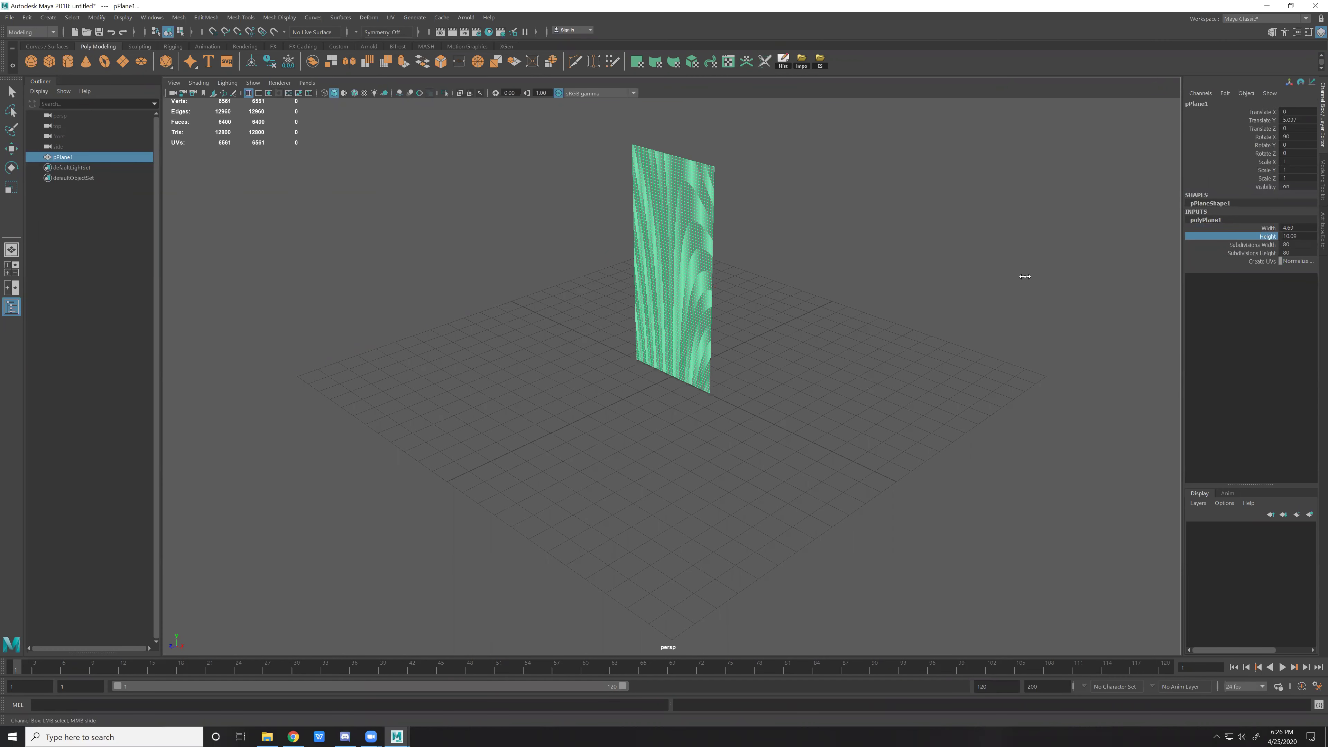
{"action": "left_click", "coordinate": [603, 239]}
{"action": "left_click", "coordinate": [654, 237]}
{"action": "left_click_drag", "start_coordinate": [654, 237], "coordinate": [775, 284], "text": "alt"}
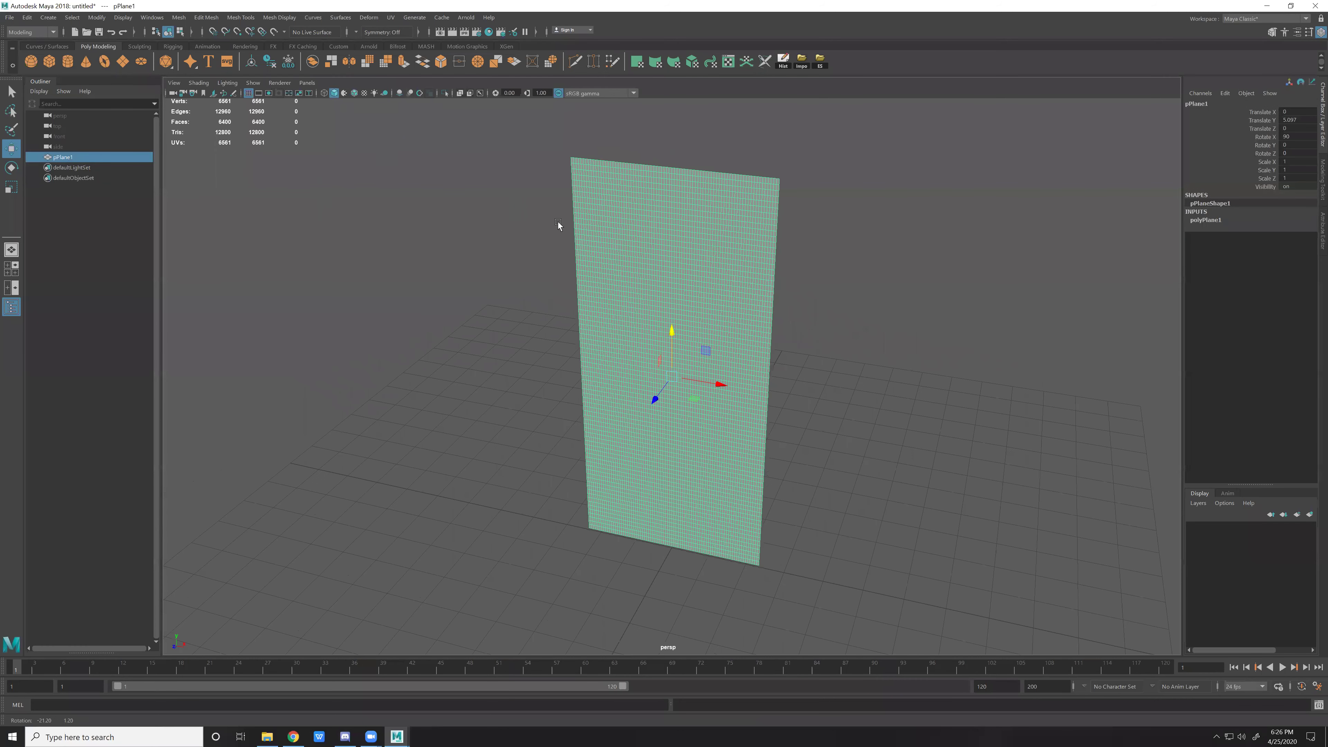
{"action": "left_click_drag", "start_coordinate": [400, 139], "coordinate": [582, 222]}
{"action": "left_click", "coordinate": [42, 32]}
{"action": "left_click", "coordinate": [26, 75]}
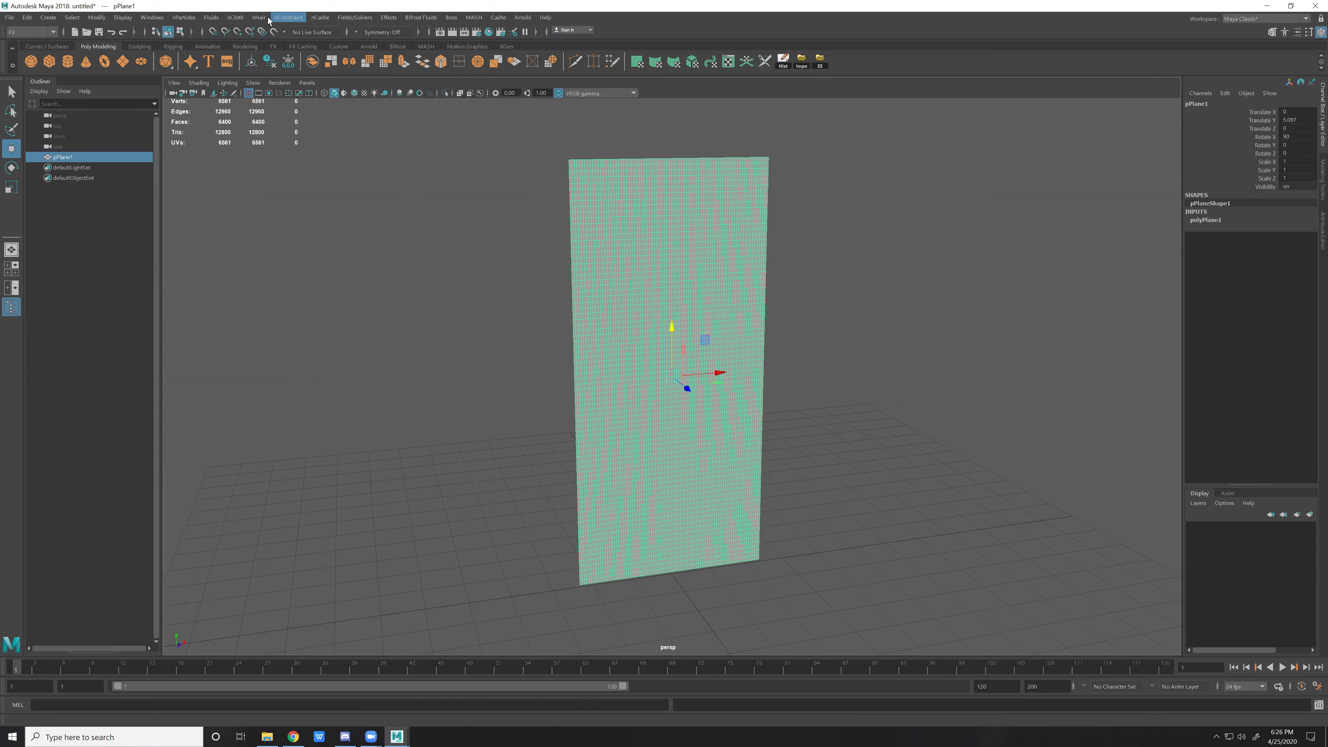
Convert the plane to nCloth and select its top-left corner vertices.
{"action": "left_click", "coordinate": [249, 19]}
{"action": "left_click", "coordinate": [261, 44]}
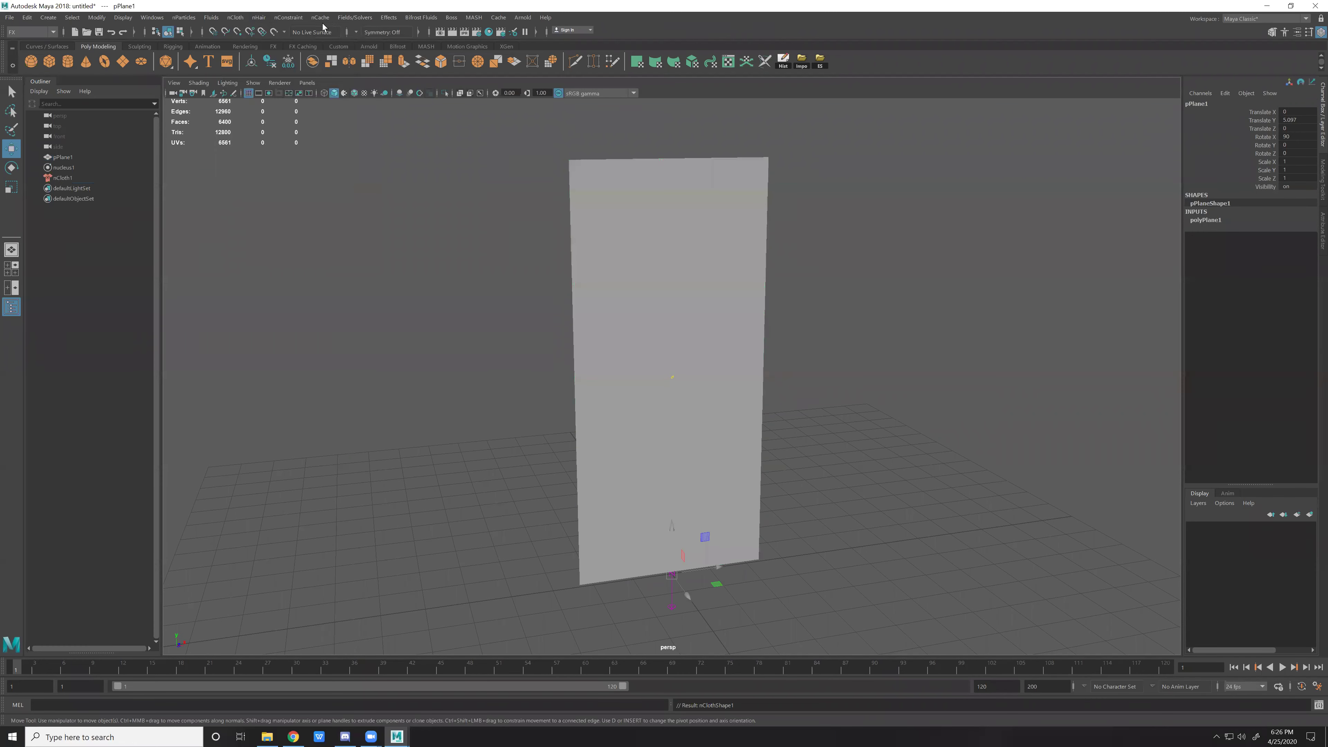
{"action": "left_click", "coordinate": [314, 20]}
{"action": "left_click", "coordinate": [658, 196]}
{"action": "key", "text": "F9"}
{"action": "left_click_drag", "start_coordinate": [559, 157], "coordinate": [569, 173]}
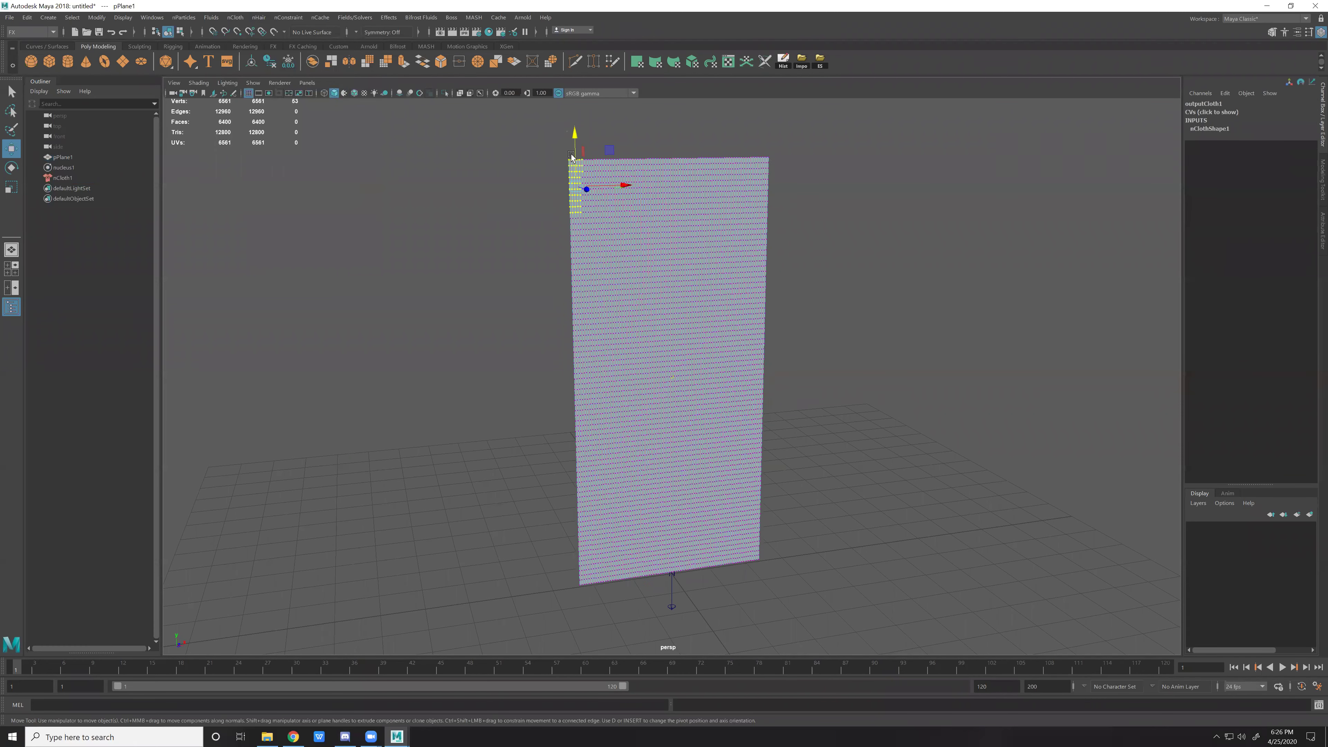
{"action": "key", "text": "f"}
{"action": "scroll", "coordinate": [617, 237], "scroll_direction": "down", "scroll_amount": 2}
{"action": "left_click_drag", "start_coordinate": [610, 229], "coordinate": [737, 386]}
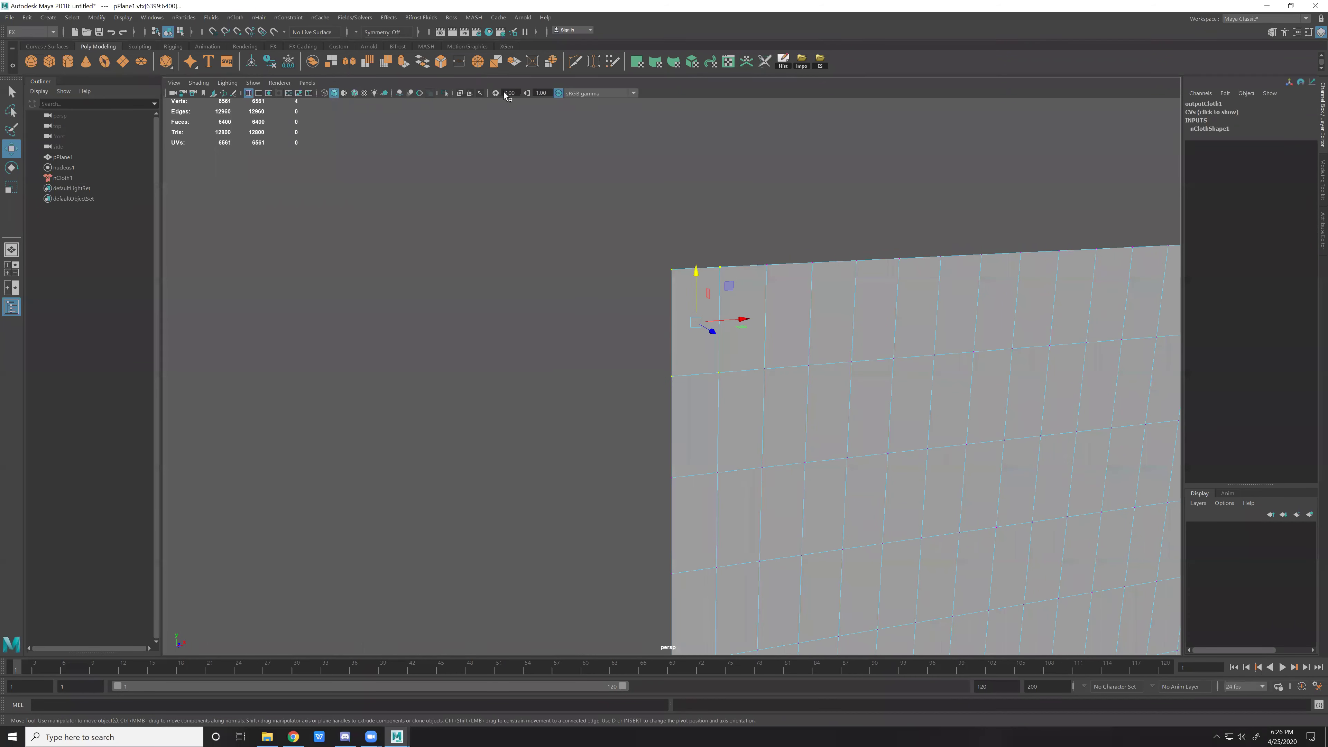
Tear off the nConstraint menu and pin the top-left corner with a transform constraint.
{"action": "left_click", "coordinate": [287, 18]}
{"action": "left_click", "coordinate": [314, 24]}
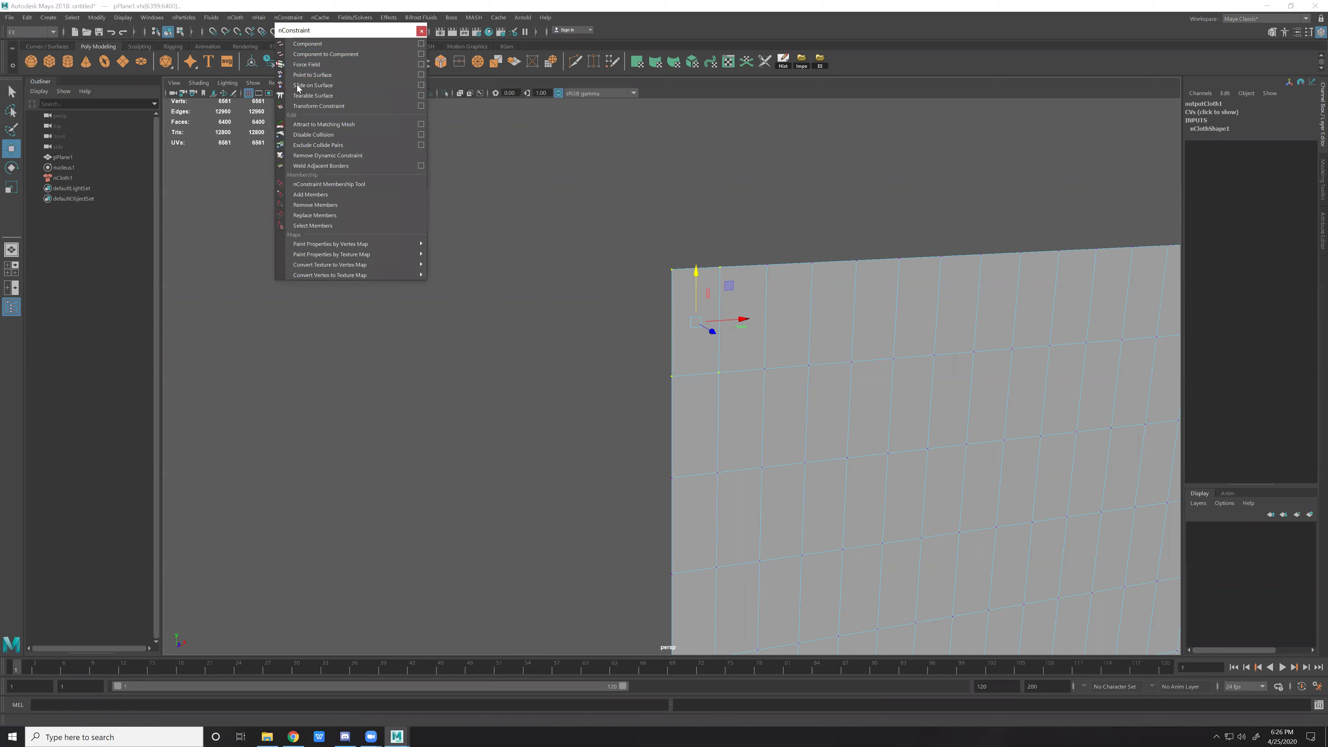
{"action": "left_click_drag", "start_coordinate": [340, 30], "coordinate": [281, 192]}
{"action": "mouse_move", "coordinate": [827, 365]}
{"action": "left_mouse_down", "text": "alt"}
{"action": "mouse_move", "coordinate": [794, 347]}
{"action": "mouse_move", "coordinate": [696, 359]}
{"action": "left_mouse_up", "text": "alt"}
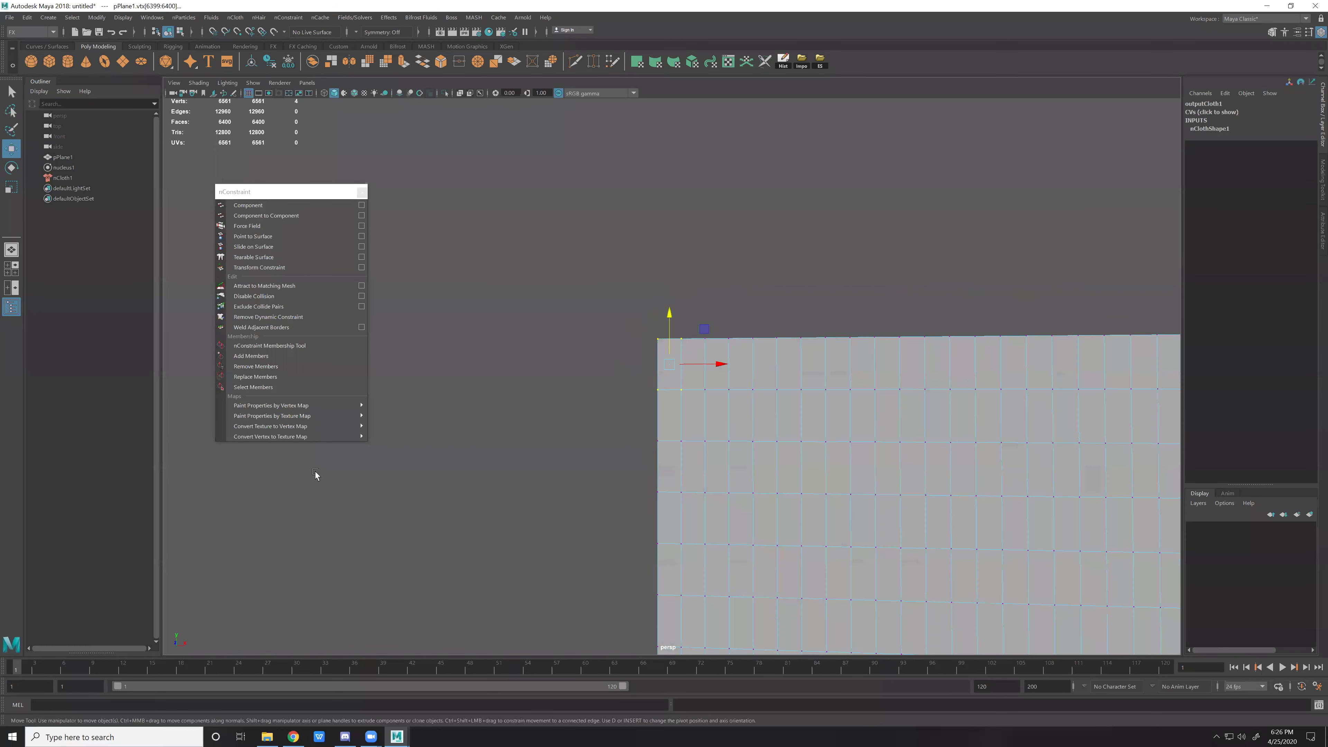
{"action": "left_click", "coordinate": [269, 268]}
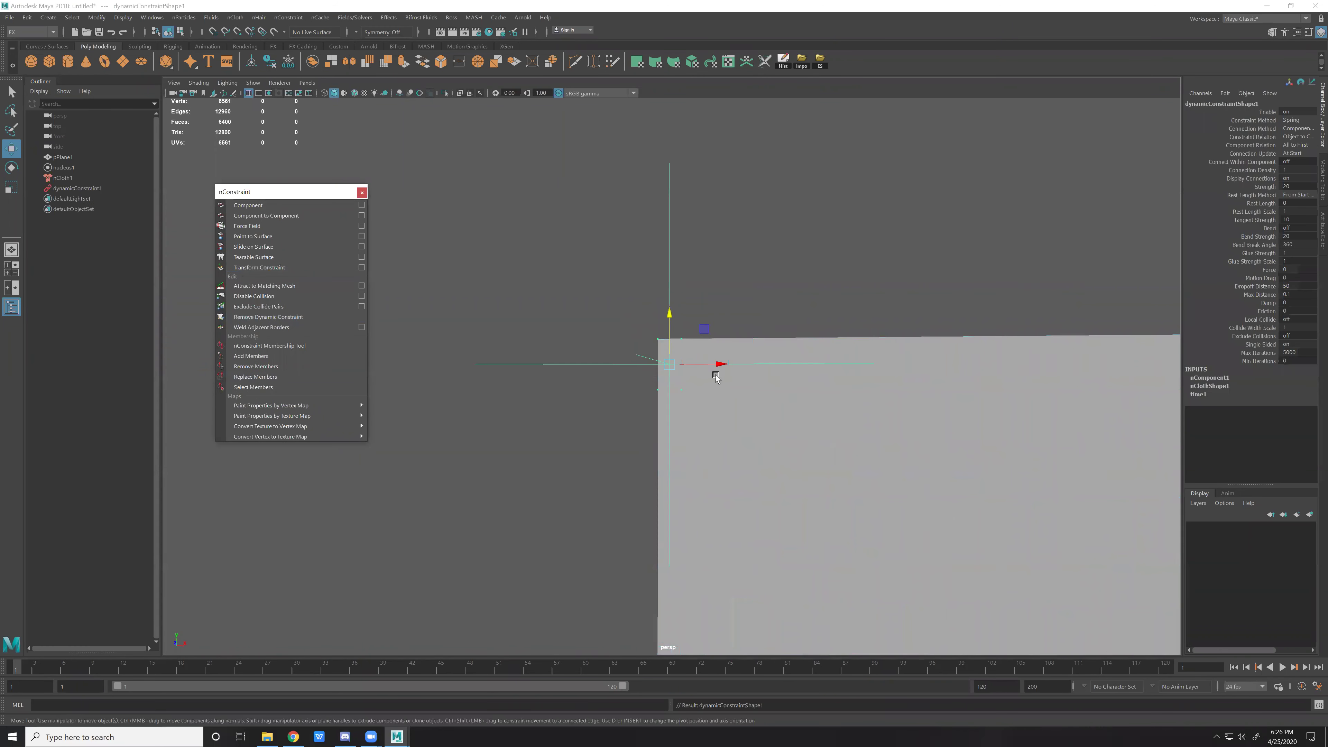
Pin two more groups of vertices along the top edge with transform constraints.
{"action": "left_click_drag", "start_coordinate": [772, 389], "coordinate": [819, 404], "text": "alt"}
{"action": "left_click", "coordinate": [819, 404]}
{"action": "key", "text": "F9"}
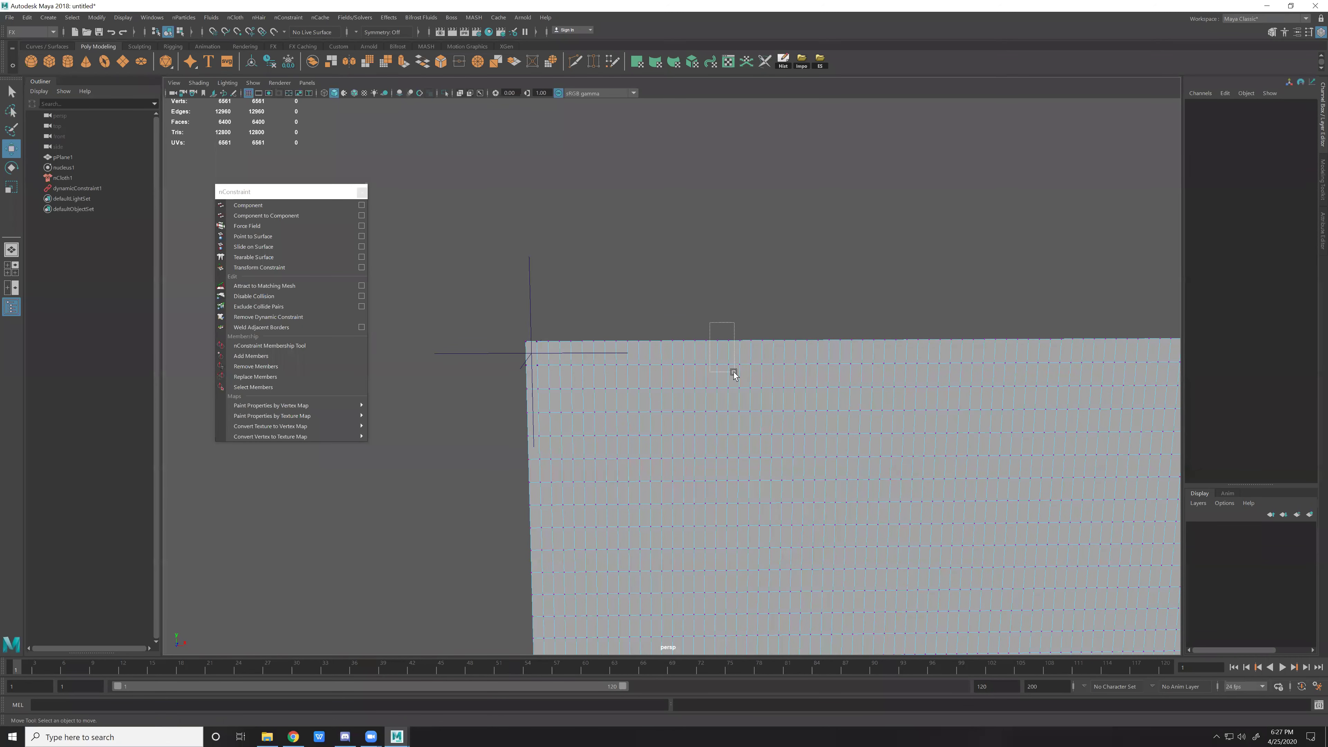
{"action": "left_click_drag", "start_coordinate": [743, 372], "coordinate": [733, 371]}
{"action": "left_click", "coordinate": [258, 268]}
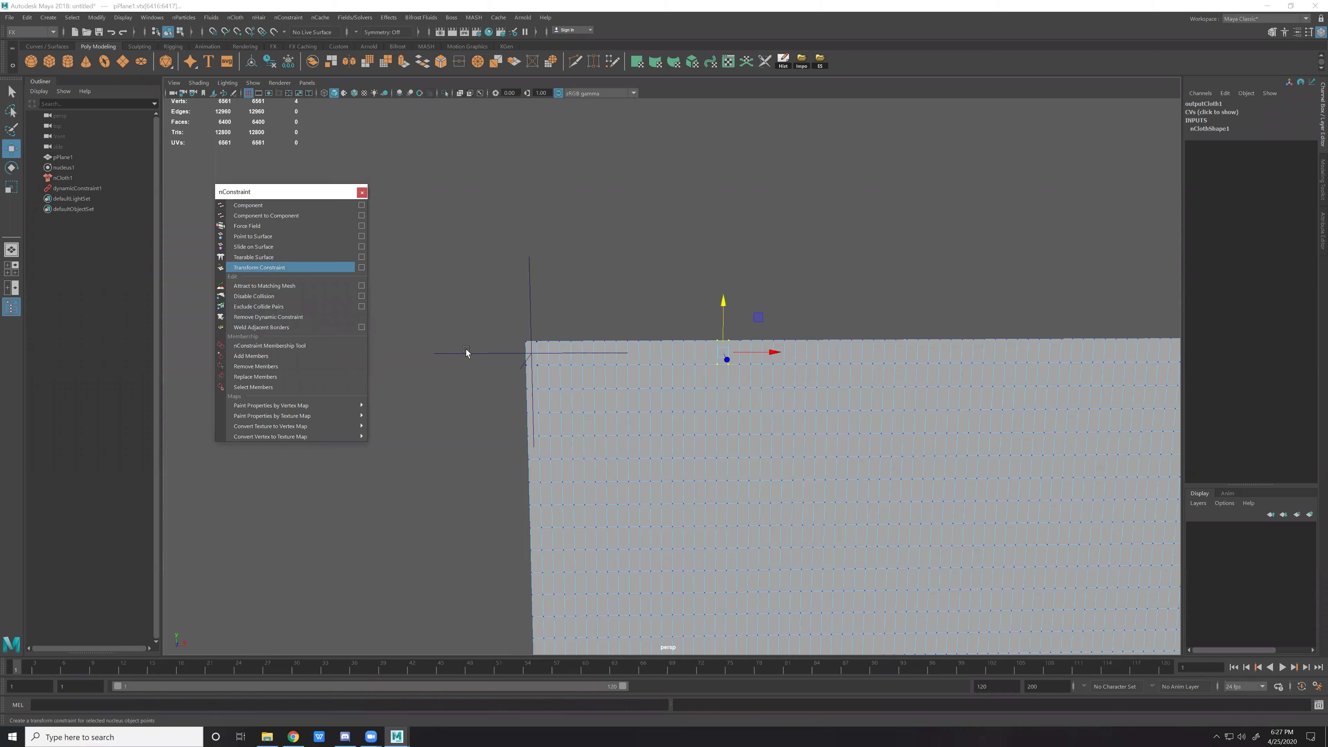
{"action": "left_click_drag", "start_coordinate": [465, 351], "coordinate": [735, 368], "text": "alt"}
{"action": "left_click", "coordinate": [718, 340]}
{"action": "left_click", "coordinate": [785, 321]}
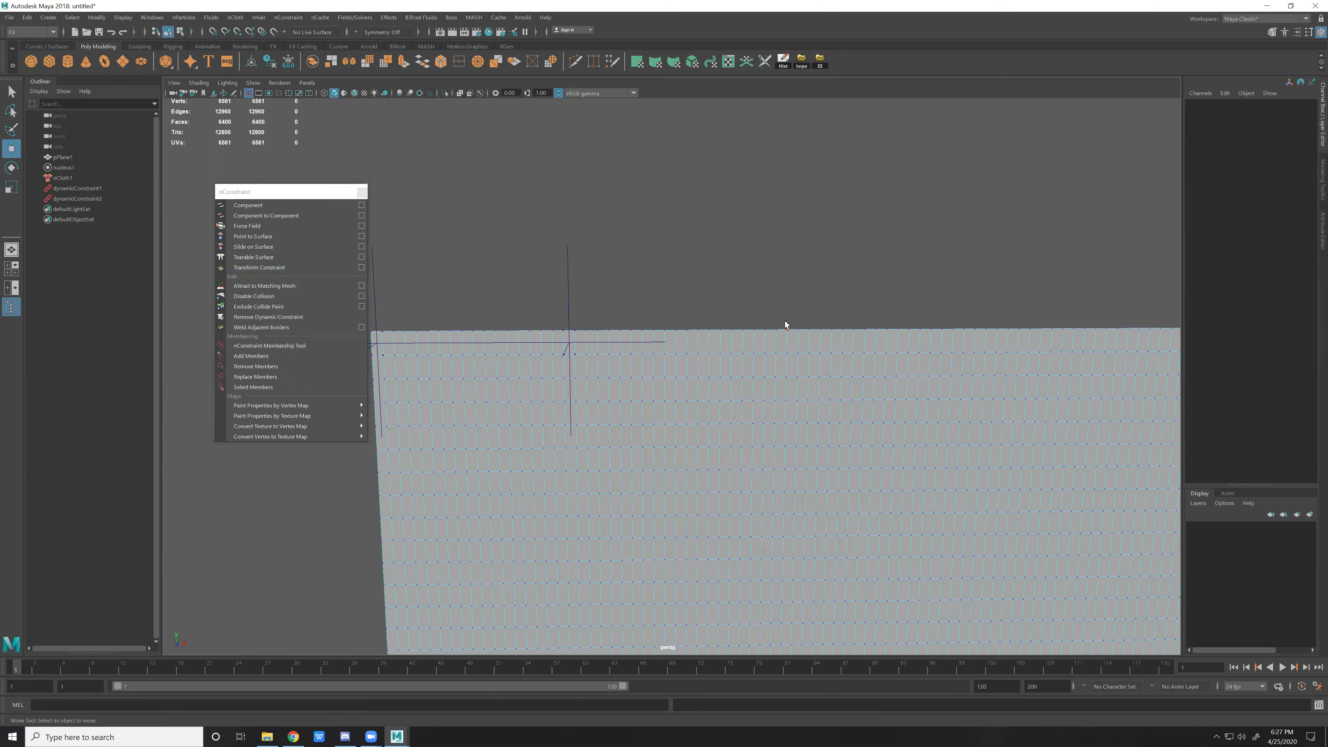
{"action": "left_click_drag", "start_coordinate": [800, 365], "coordinate": [761, 340]}
{"action": "left_click", "coordinate": [296, 268]}
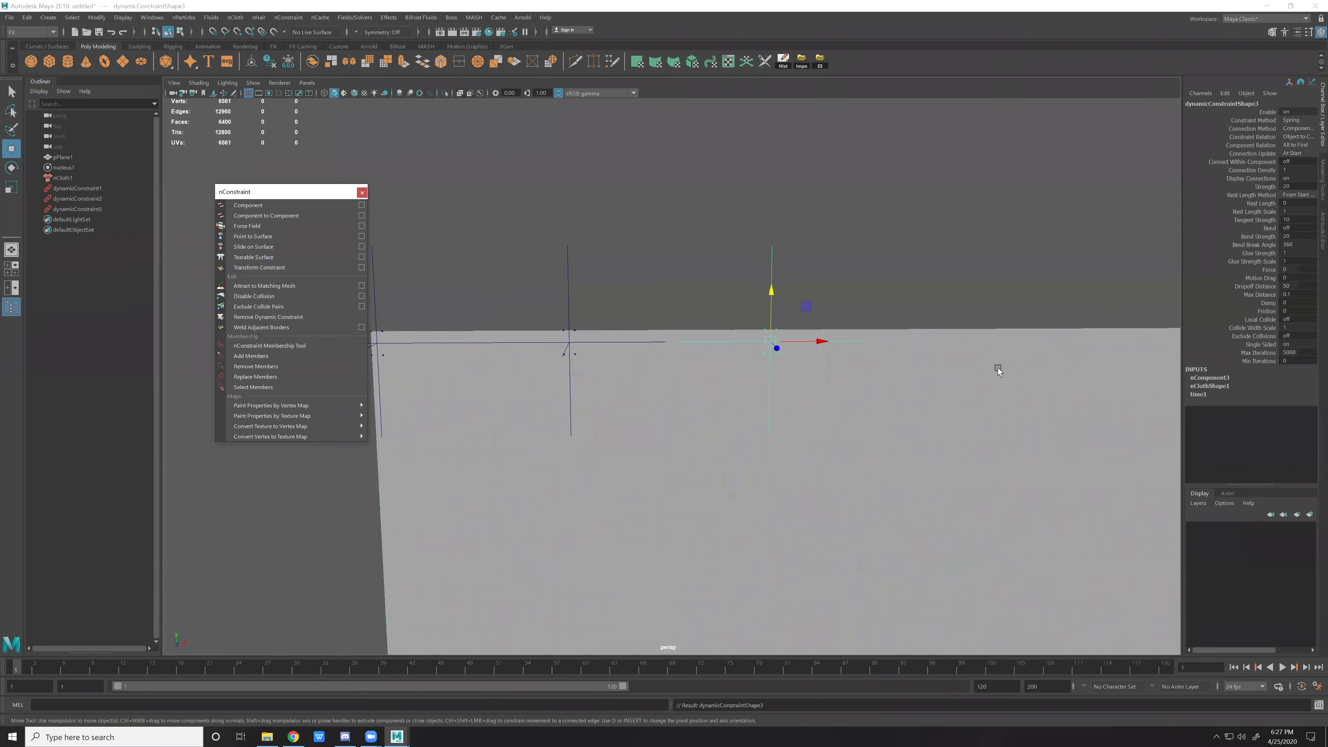
Pin four more top-edge vertices and the top-right corner, then reselect the cloth plane.
{"action": "middle_click_drag", "start_coordinate": [999, 368], "coordinate": [690, 352], "text": "alt"}
{"action": "key", "text": "F9"}
{"action": "left_click_drag", "start_coordinate": [614, 286], "coordinate": [635, 345]}
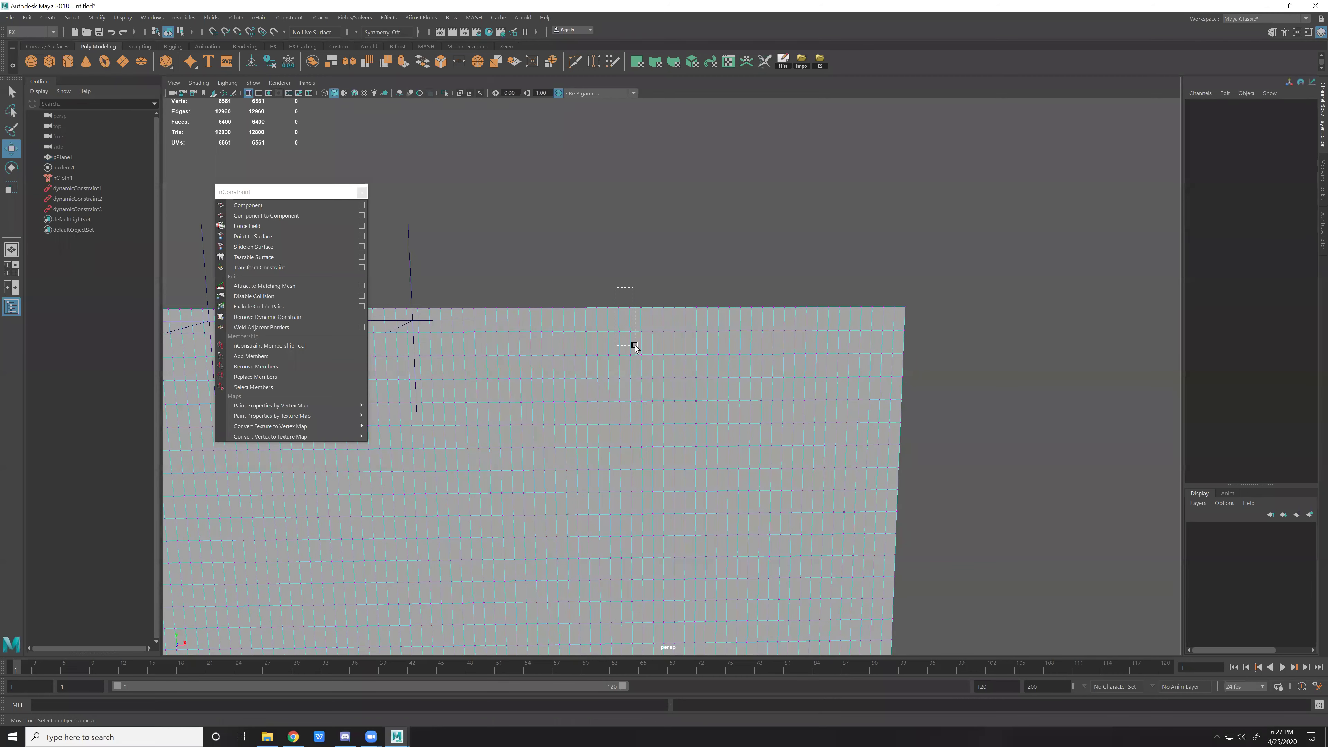
{"action": "left_click", "coordinate": [283, 267]}
{"action": "left_click_drag", "start_coordinate": [879, 290], "coordinate": [924, 334]}
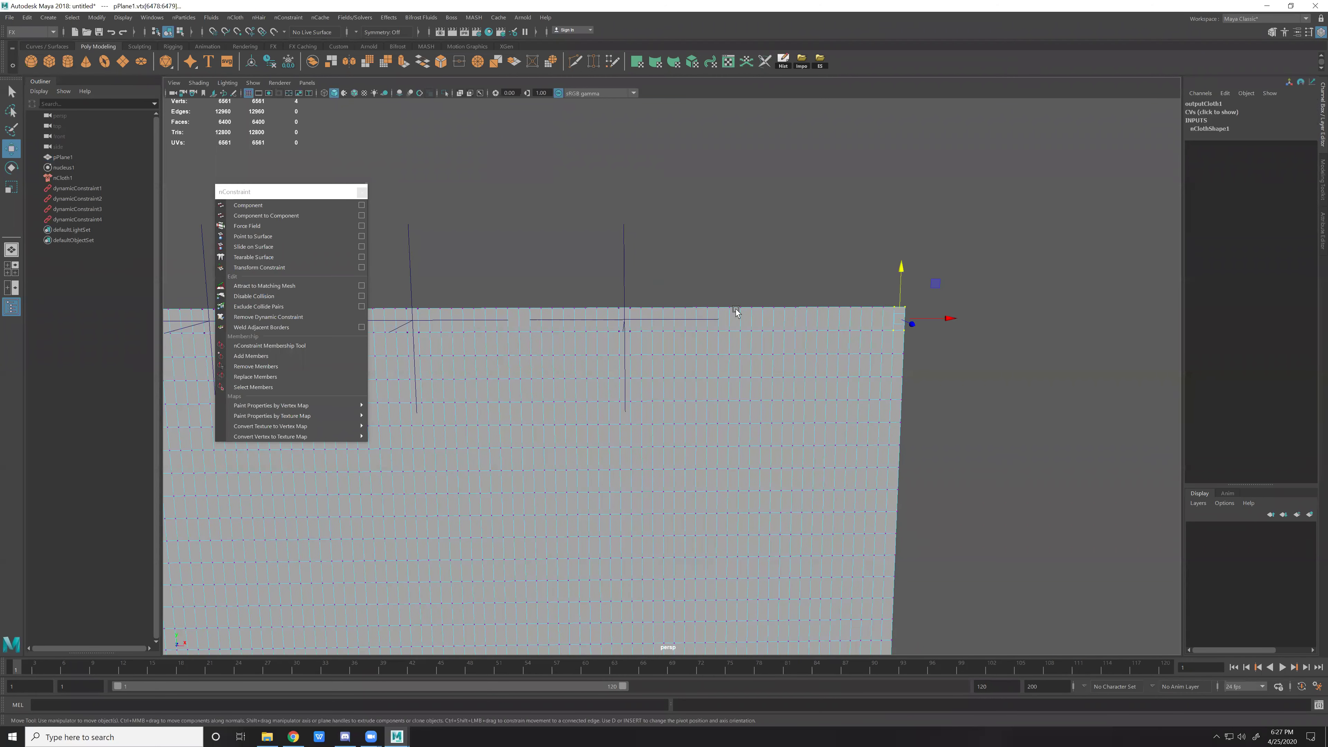
{"action": "left_click", "coordinate": [283, 267]}
{"action": "left_click", "coordinate": [628, 423]}
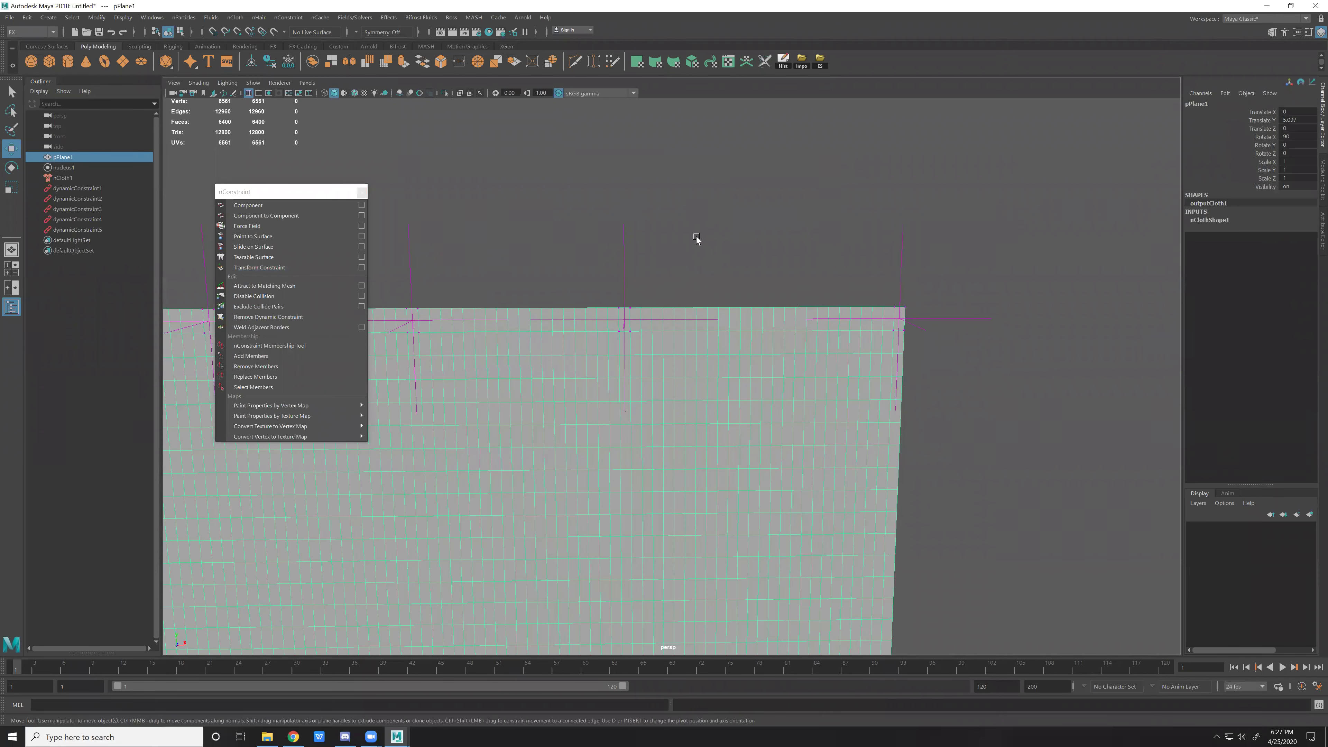
Save the scene as cloth.mb on New Volume (D:).
{"action": "key", "text": "q"}
{"action": "key", "text": "ctrl+shift+s"}
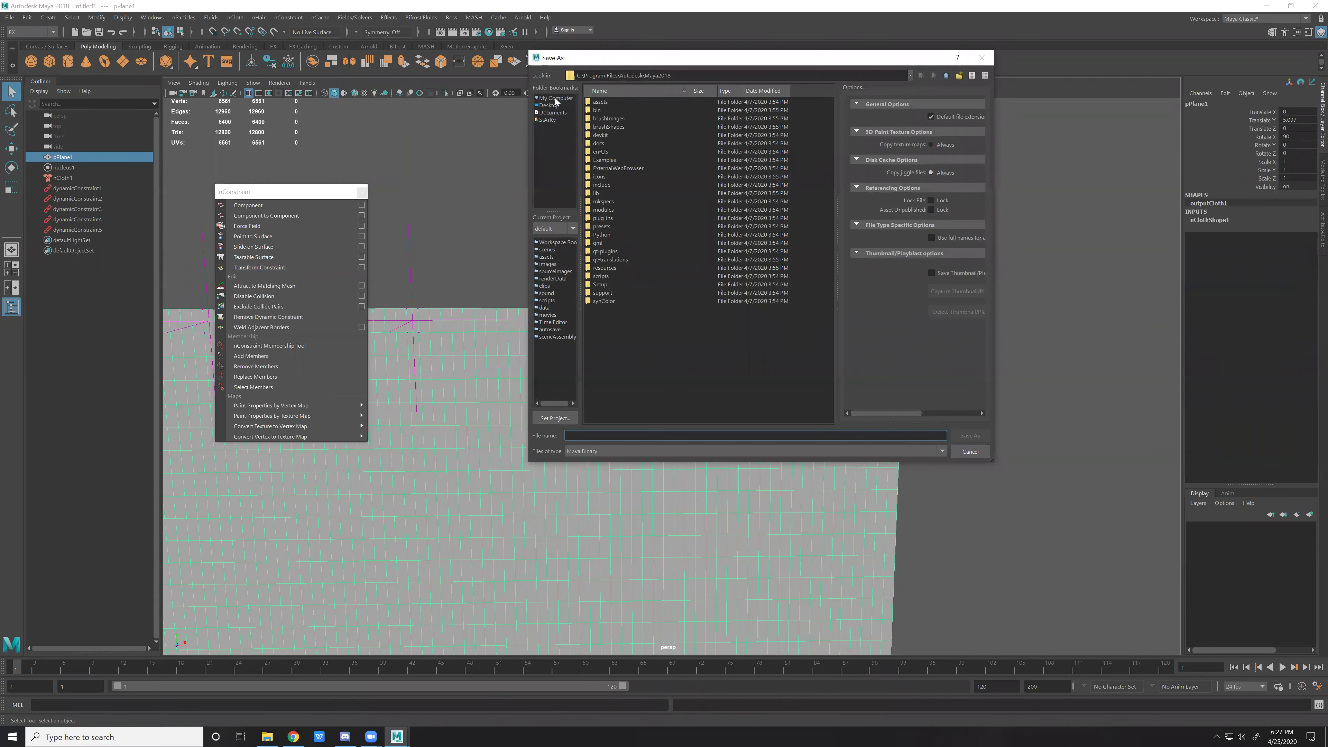
{"action": "left_click", "coordinate": [556, 98]}
{"action": "left_click", "coordinate": [613, 145]}
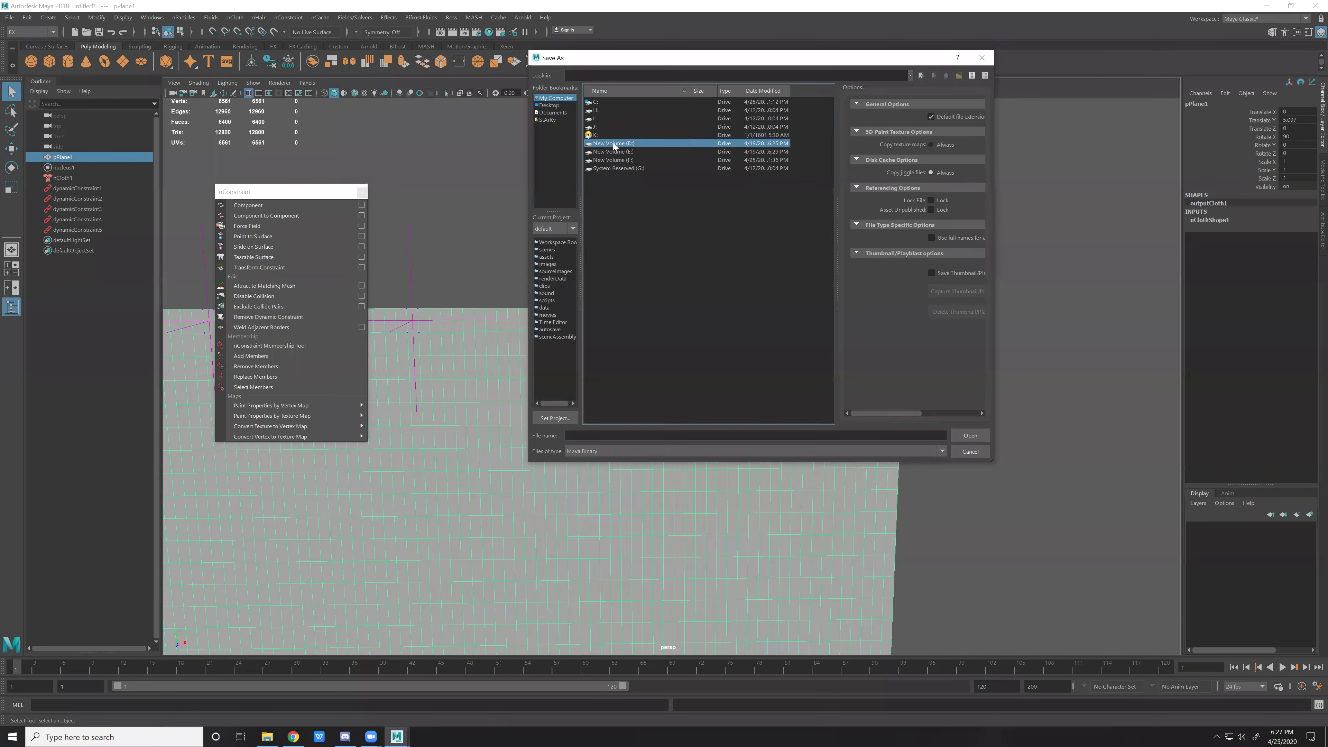
{"action": "left_click", "coordinate": [970, 435]}
{"action": "left_click", "coordinate": [649, 434]}
{"action": "type", "text": "cloth"}
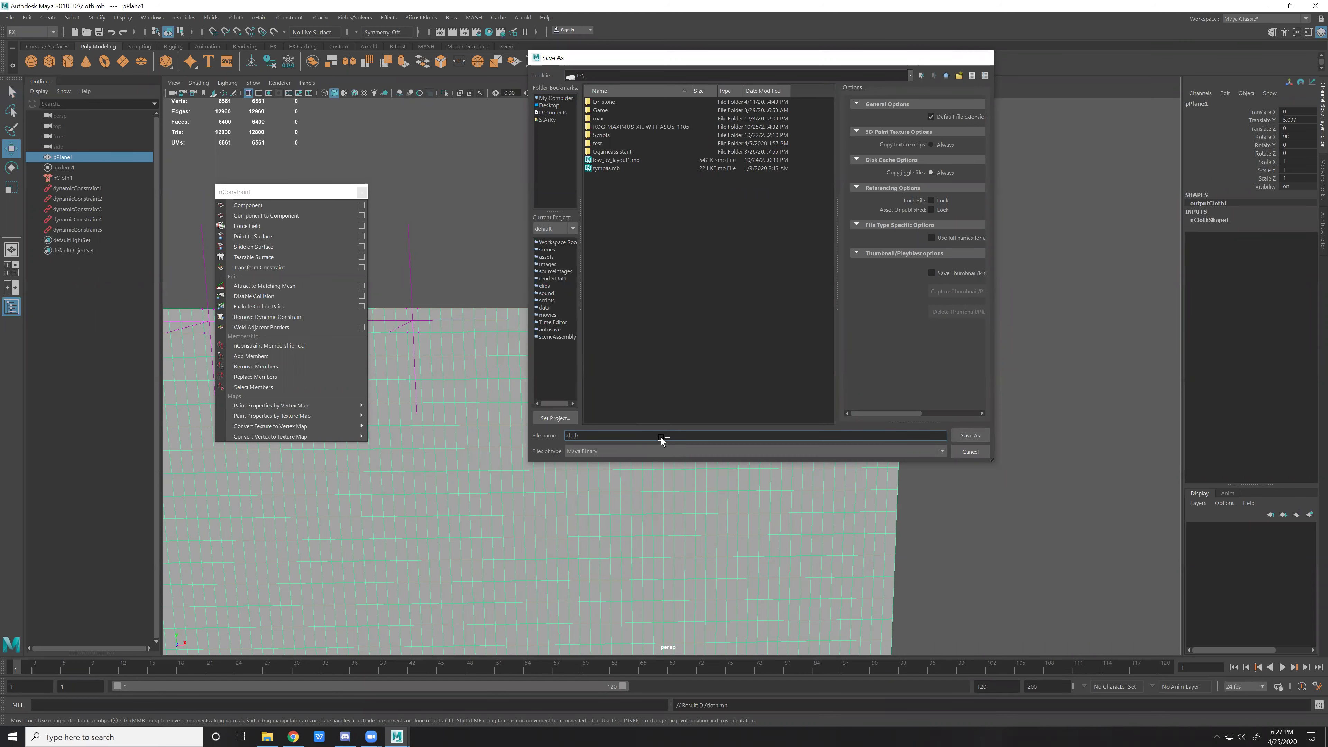
{"action": "key", "text": "Return"}
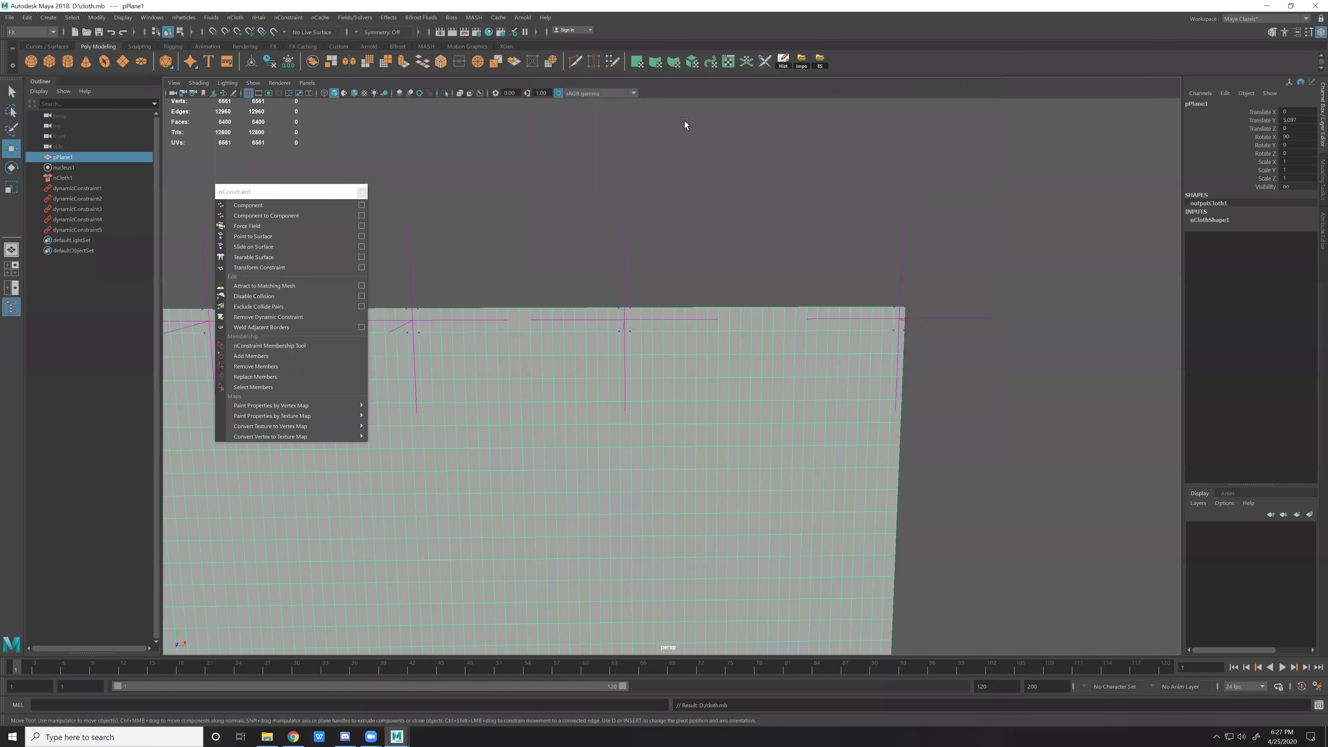
{"action": "left_click", "coordinate": [273, 47]}
Set the animation end frame to 1000 and play the cloth simulation.
{"action": "left_click", "coordinate": [570, 61]}
{"action": "left_click", "coordinate": [1054, 470]}
{"action": "right_click_drag", "start_coordinate": [1053, 470], "coordinate": [827, 484], "text": "alt"}
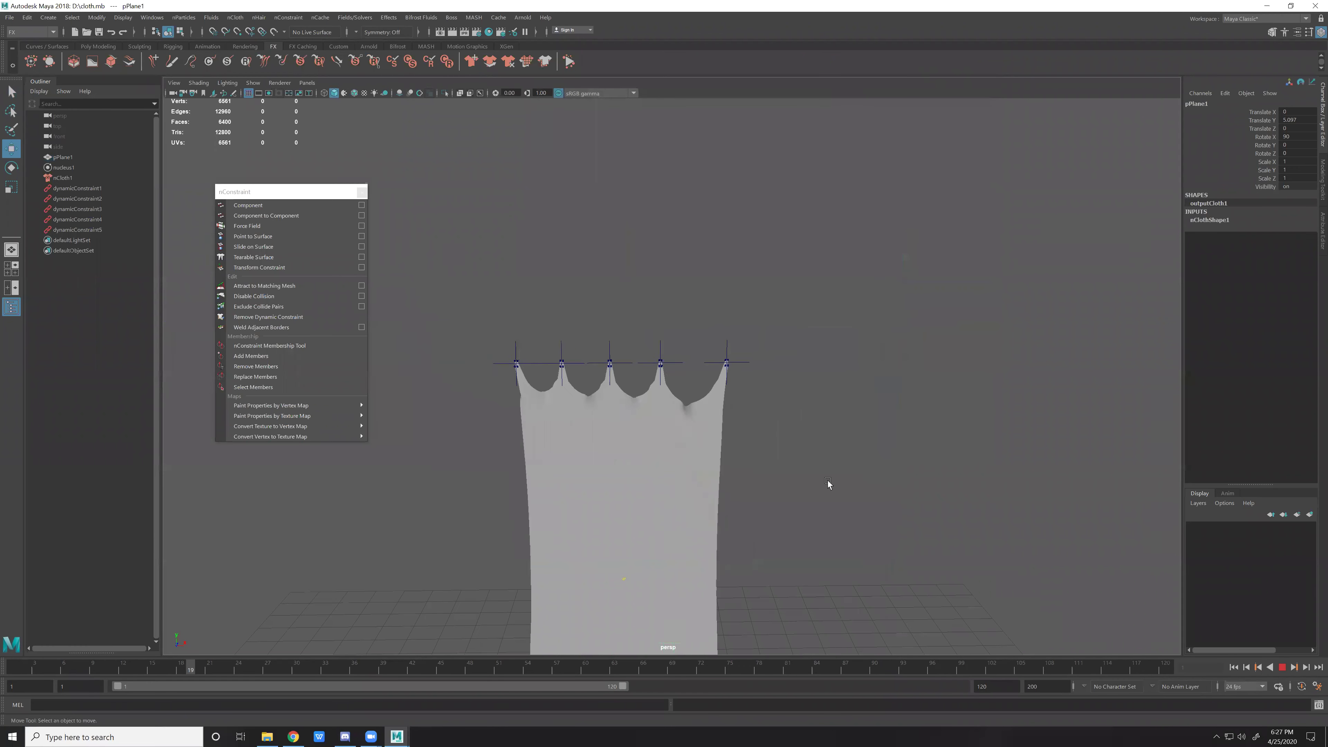
{"action": "mouse_move", "coordinate": [851, 488]}
{"action": "left_mouse_down", "text": "alt"}
{"action": "mouse_move", "coordinate": [836, 496]}
{"action": "mouse_move", "coordinate": [892, 477]}
{"action": "mouse_move", "coordinate": [898, 557]}
{"action": "left_mouse_up", "text": "alt"}
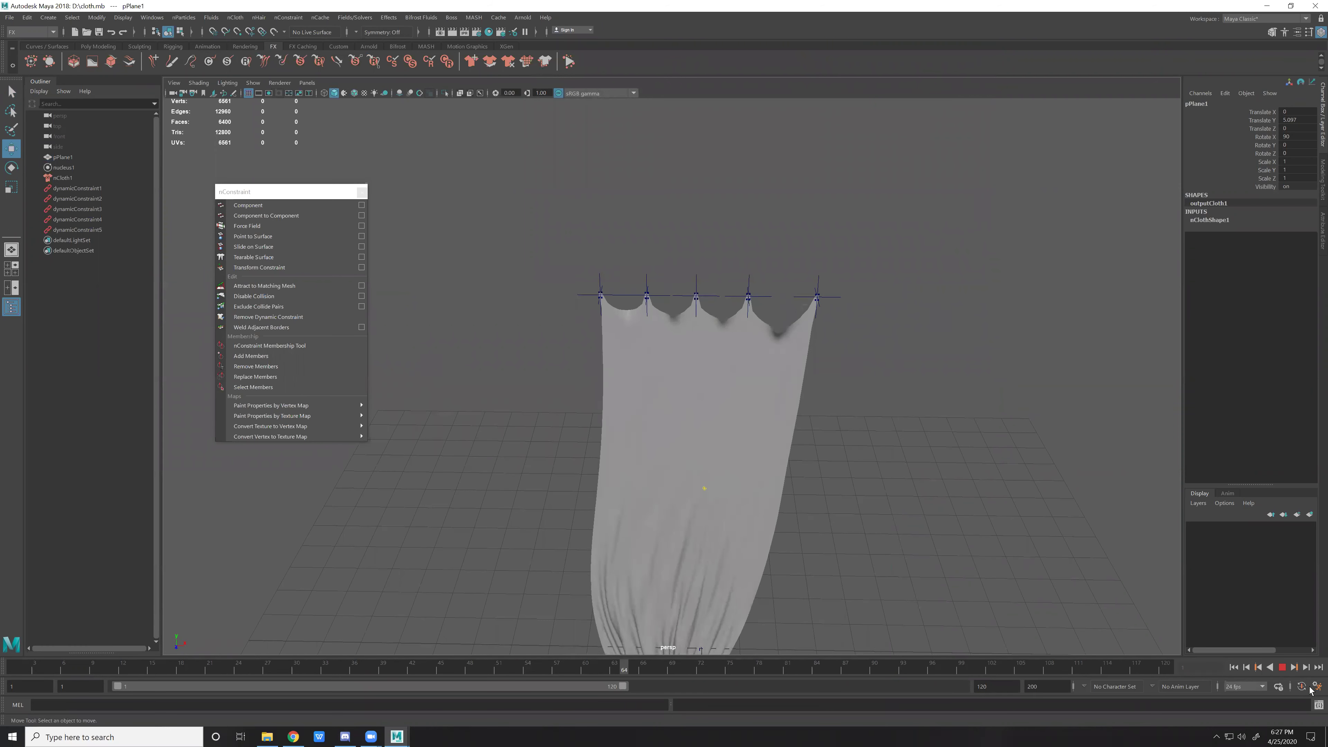
{"action": "left_click", "coordinate": [1010, 644]}
{"action": "type", "text": "1000"}
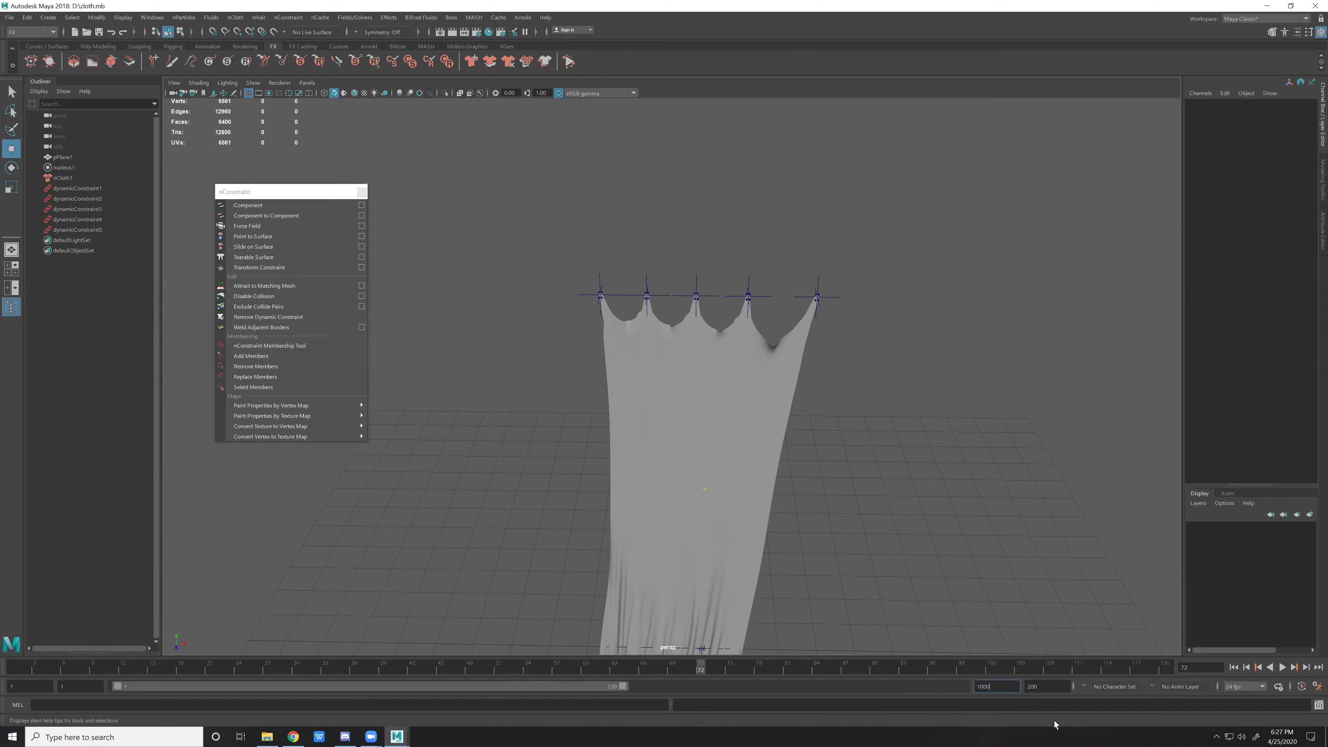
{"action": "key", "text": "Return"}
{"action": "left_click", "coordinate": [696, 422]}
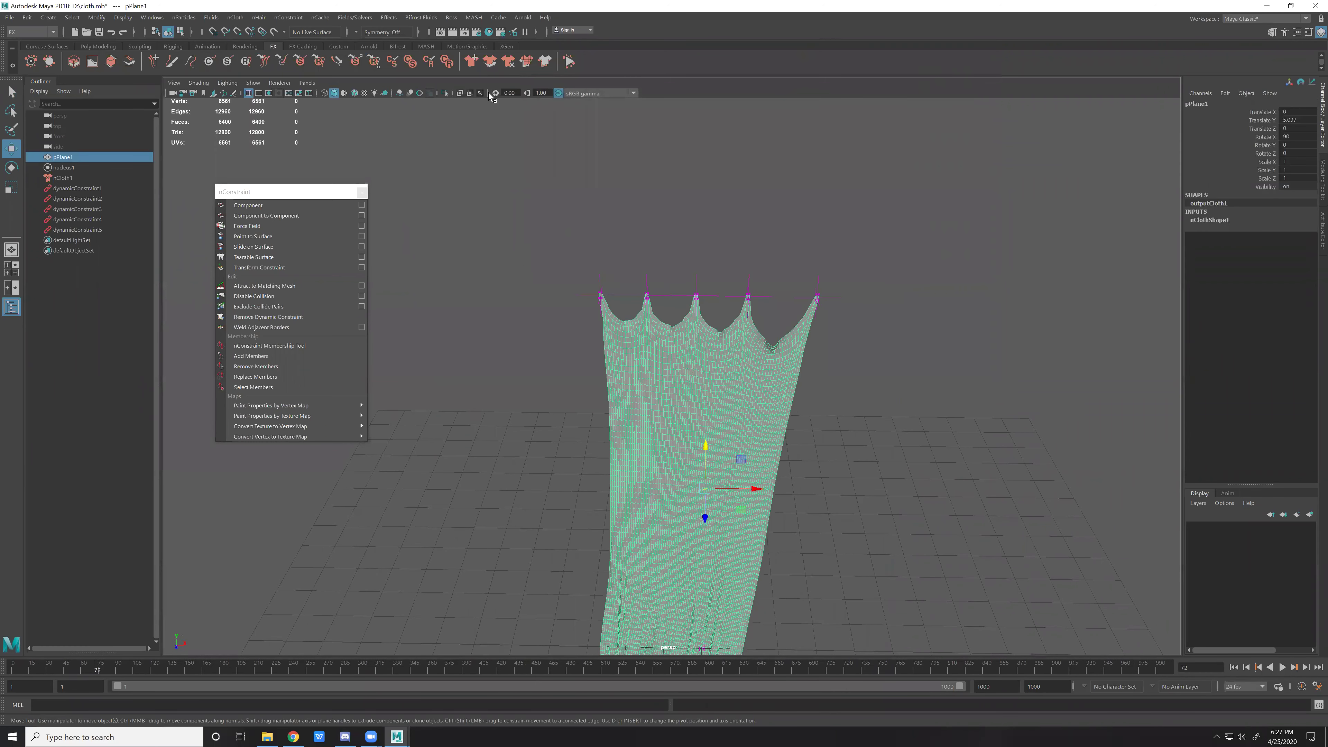
{"action": "key", "text": "alt+v"}
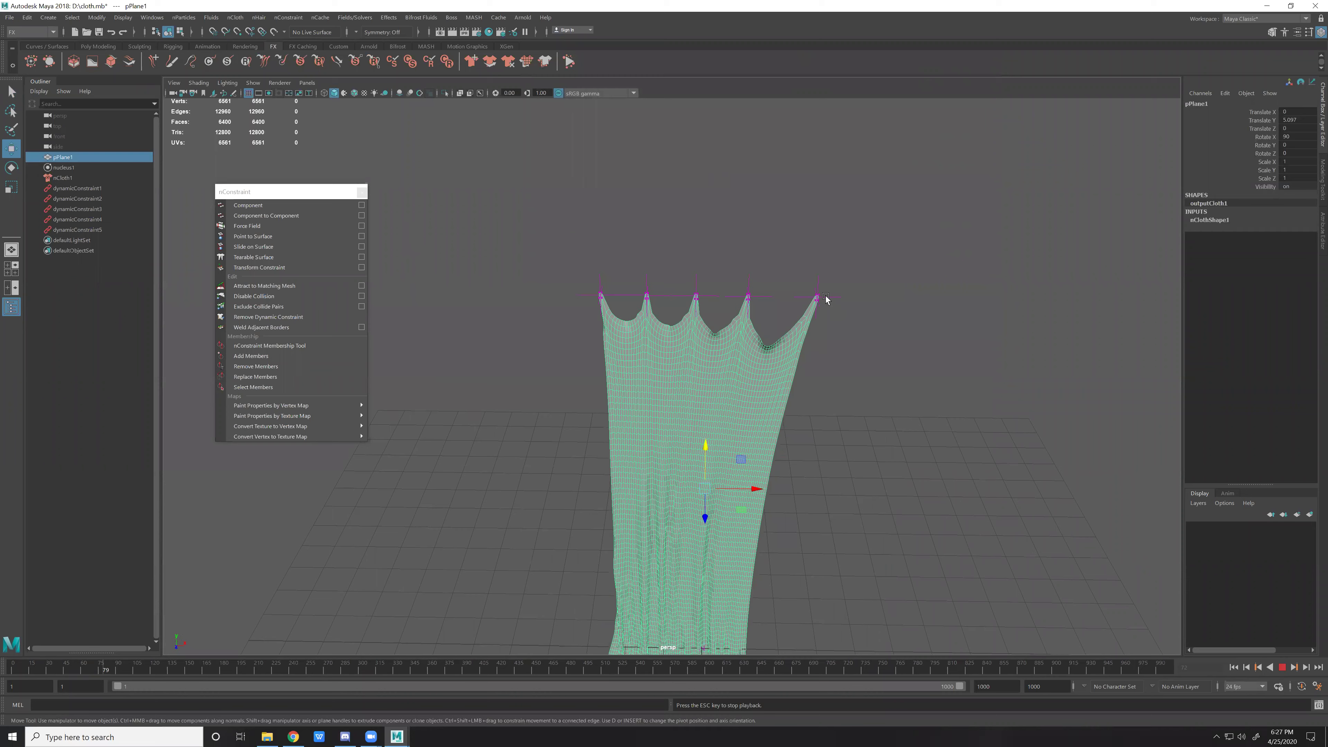
Slide the right-side top constraints left along X toward the others.
{"action": "left_click", "coordinate": [827, 298]}
{"action": "left_click_drag", "start_coordinate": [866, 298], "coordinate": [832, 298]}
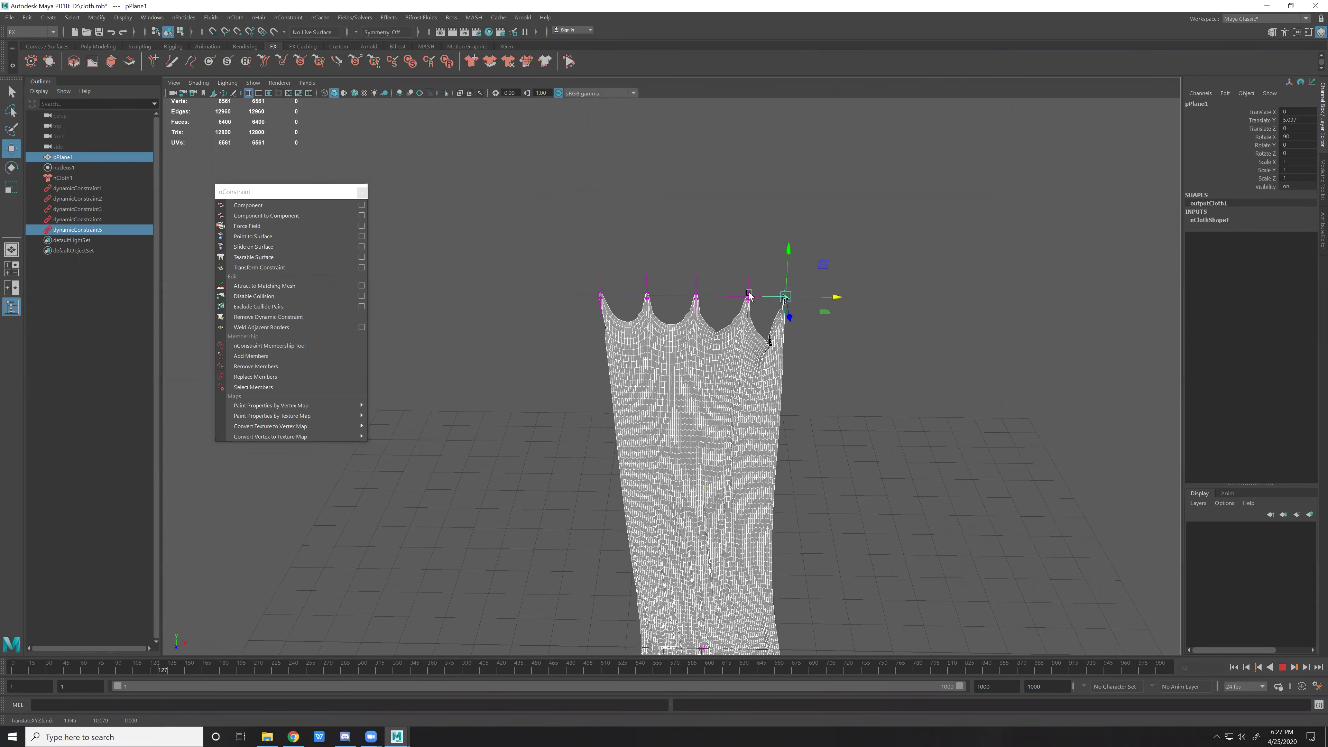
{"action": "left_click", "coordinate": [810, 298]}
{"action": "left_click_drag", "start_coordinate": [736, 265], "coordinate": [765, 304]}
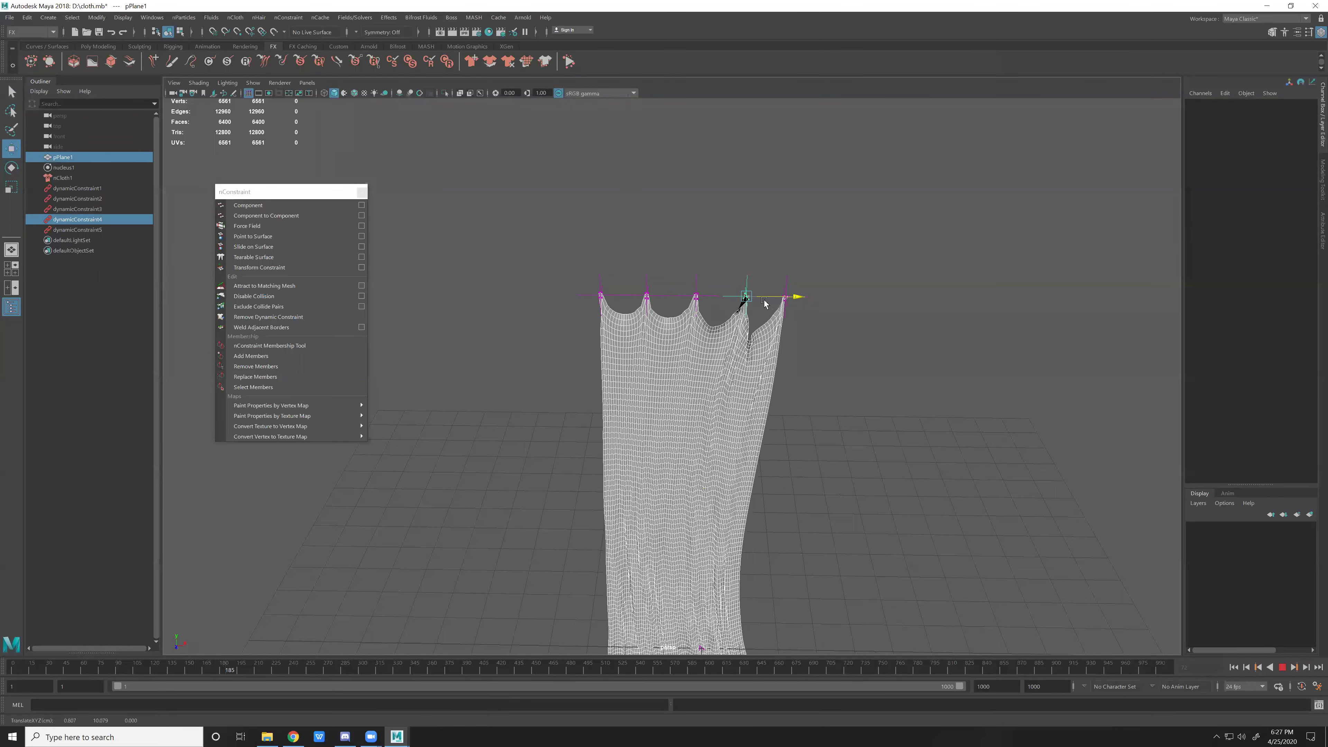
{"action": "left_click_drag", "start_coordinate": [765, 304], "coordinate": [744, 301]}
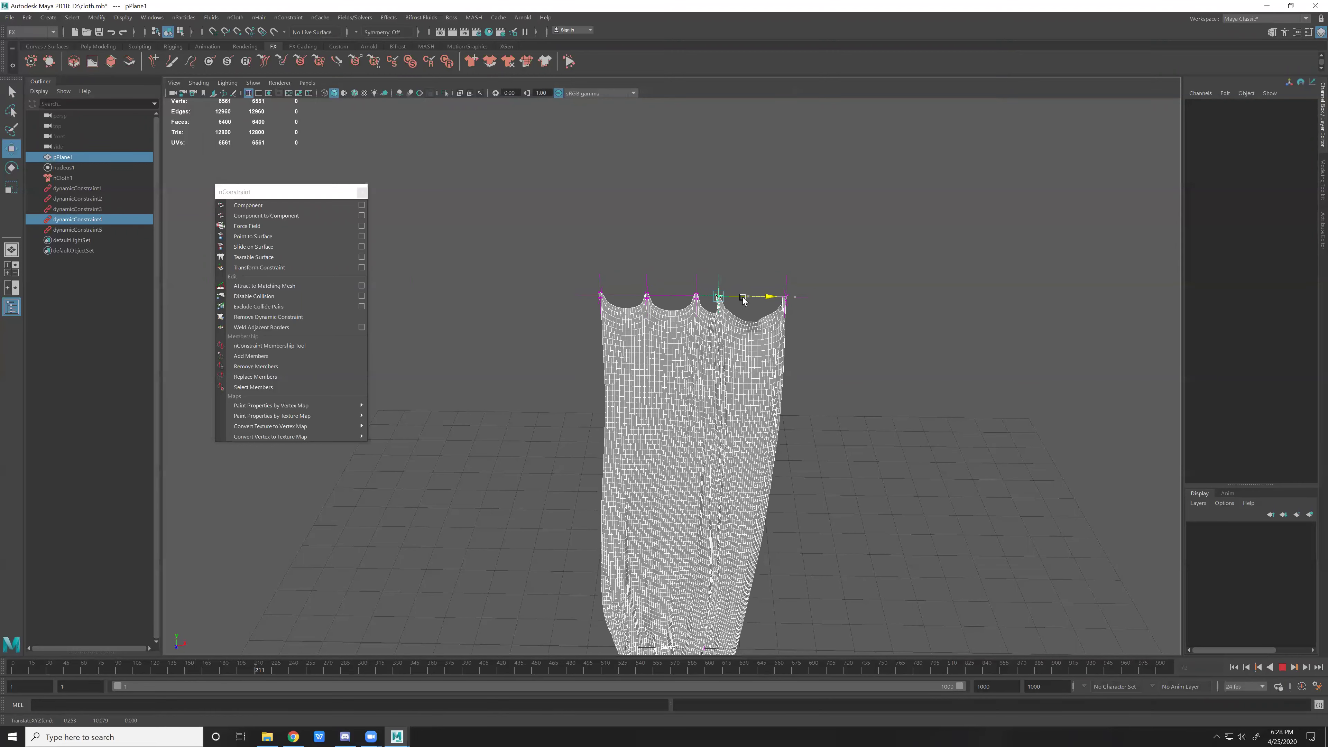
{"action": "left_click", "coordinate": [814, 294]}
{"action": "mouse_move", "coordinate": [810, 307]}
{"action": "left_mouse_down"}
{"action": "mouse_move", "coordinate": [774, 287]}
{"action": "mouse_move", "coordinate": [785, 294]}
{"action": "left_mouse_up"}
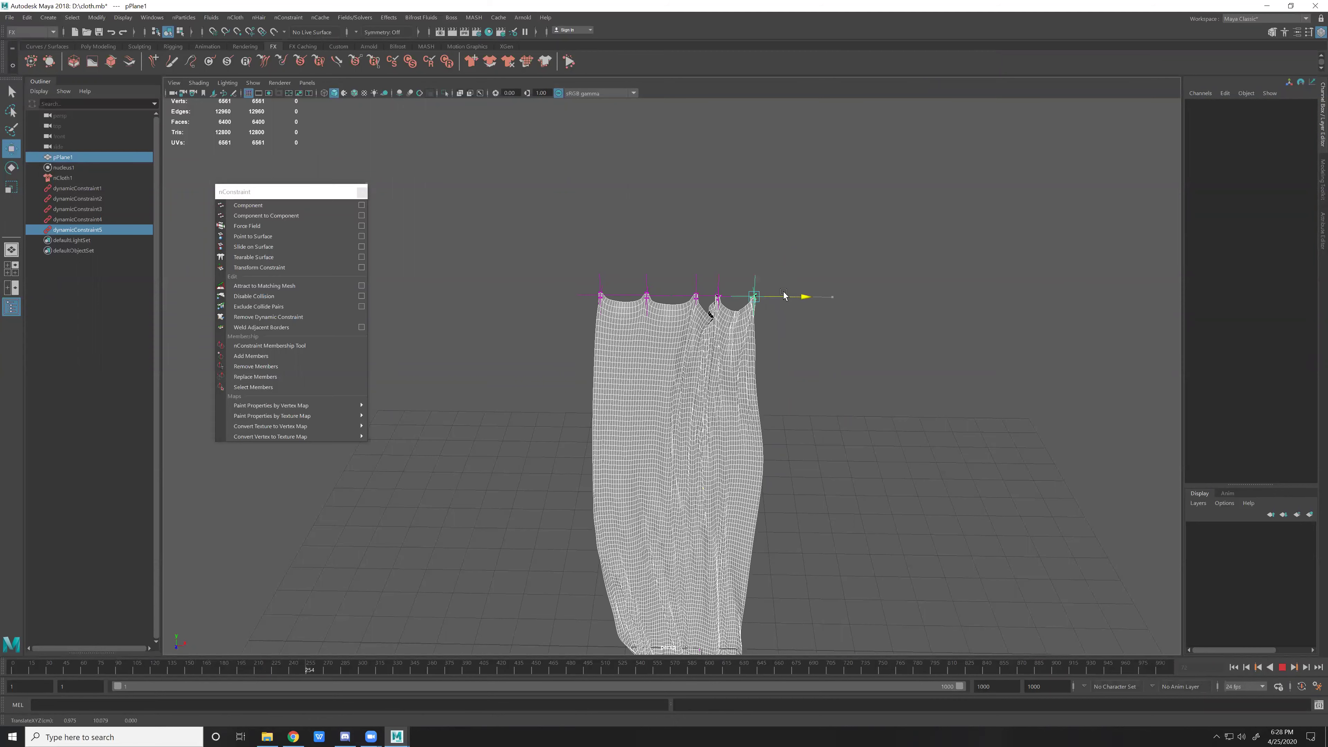
Slide the left and second constraints right, gathering the cloth into curtain folds.
{"action": "left_click", "coordinate": [647, 296]}
{"action": "left_click_drag", "start_coordinate": [686, 299], "coordinate": [704, 299]}
{"action": "left_click", "coordinate": [600, 296]}
{"action": "left_click_drag", "start_coordinate": [645, 297], "coordinate": [676, 303]}
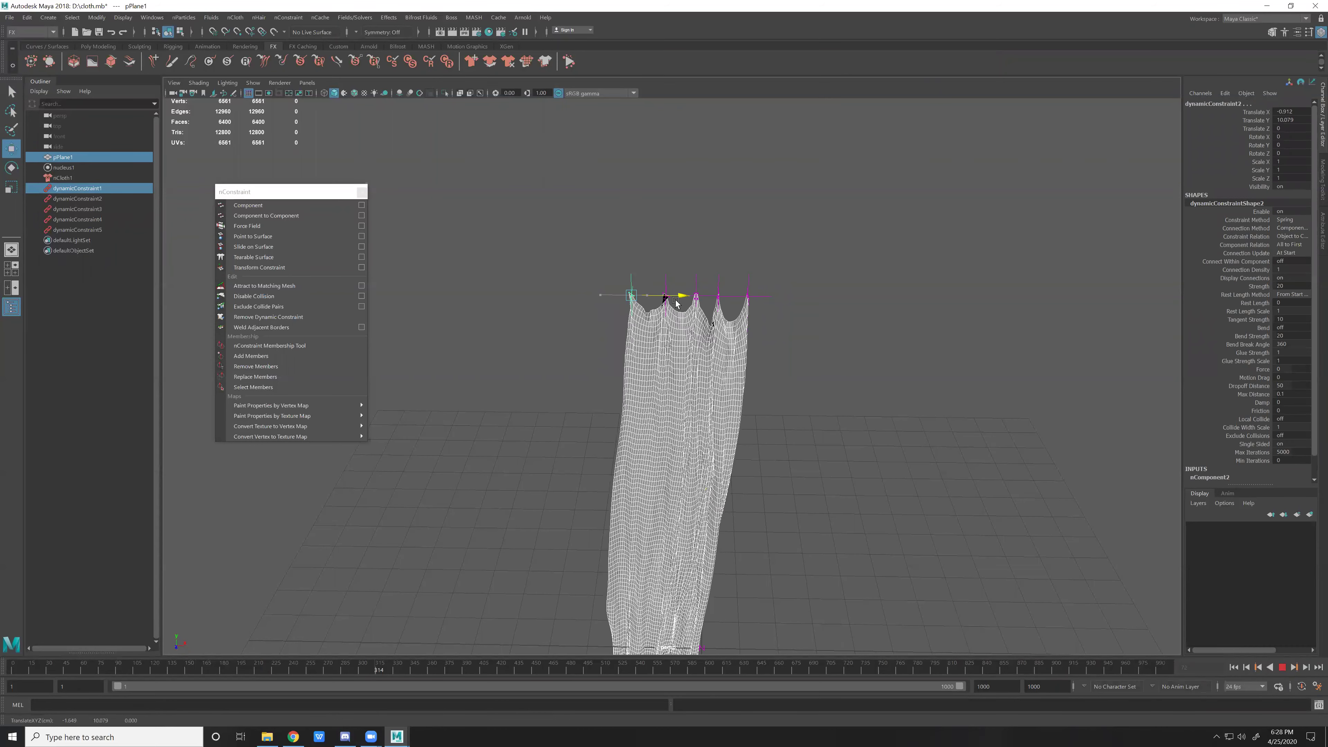
{"action": "left_click", "coordinate": [915, 378]}
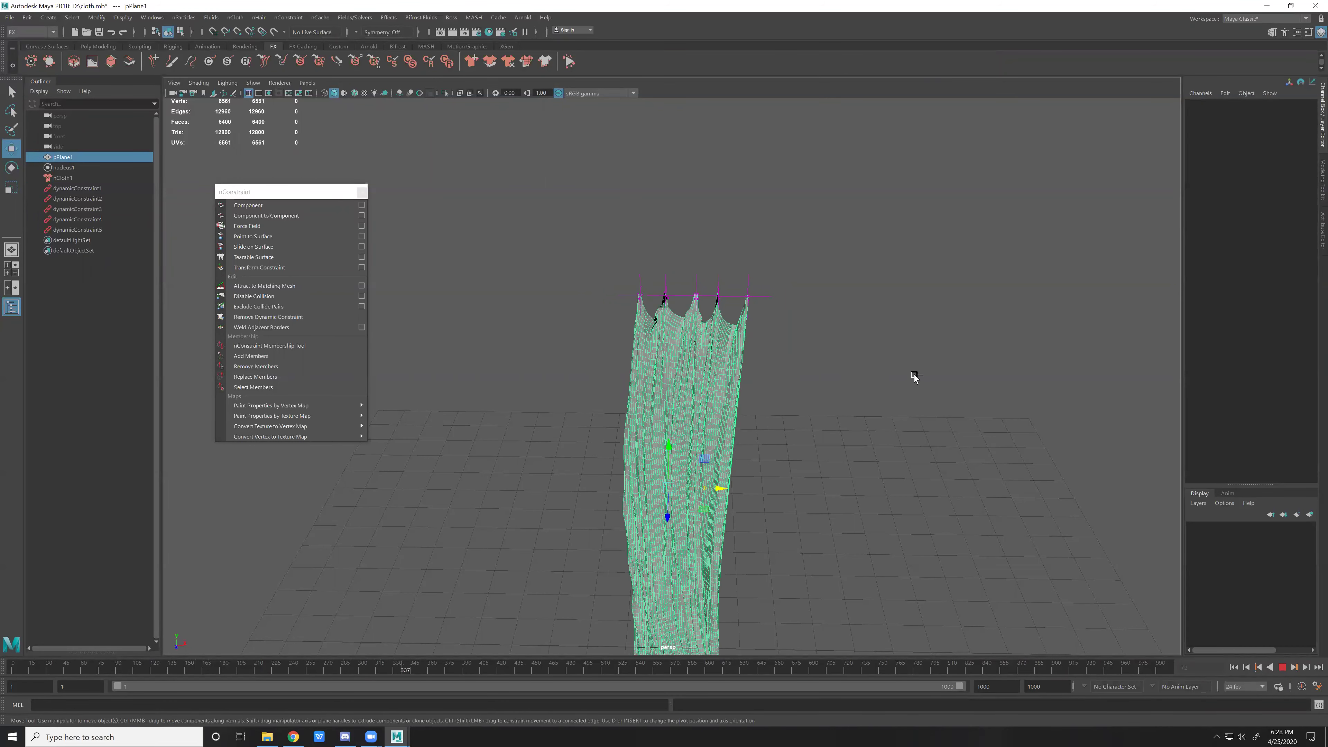
Raise nClothShape1's Stretch Resistance from 20 to 61.111 under Dynamic Properties.
{"action": "key", "text": "ctrl+a"}
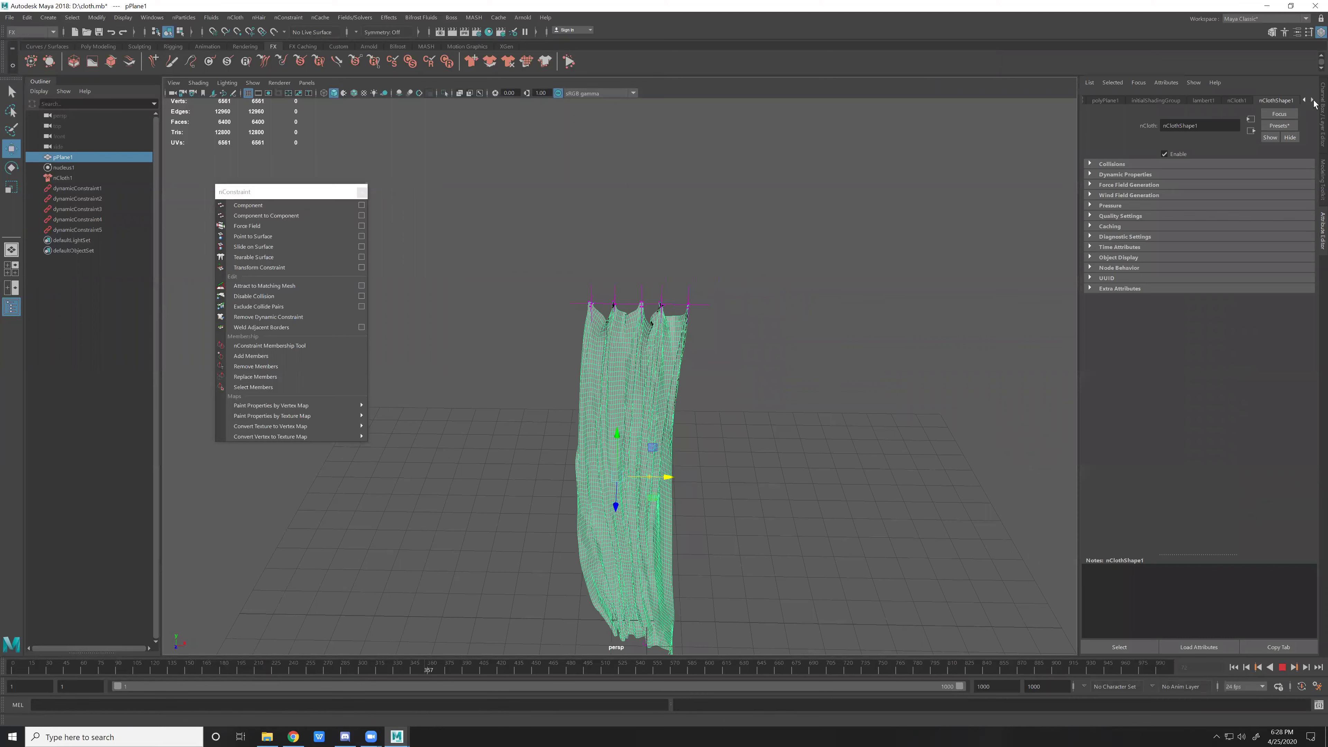
{"action": "left_click", "coordinate": [1091, 164]}
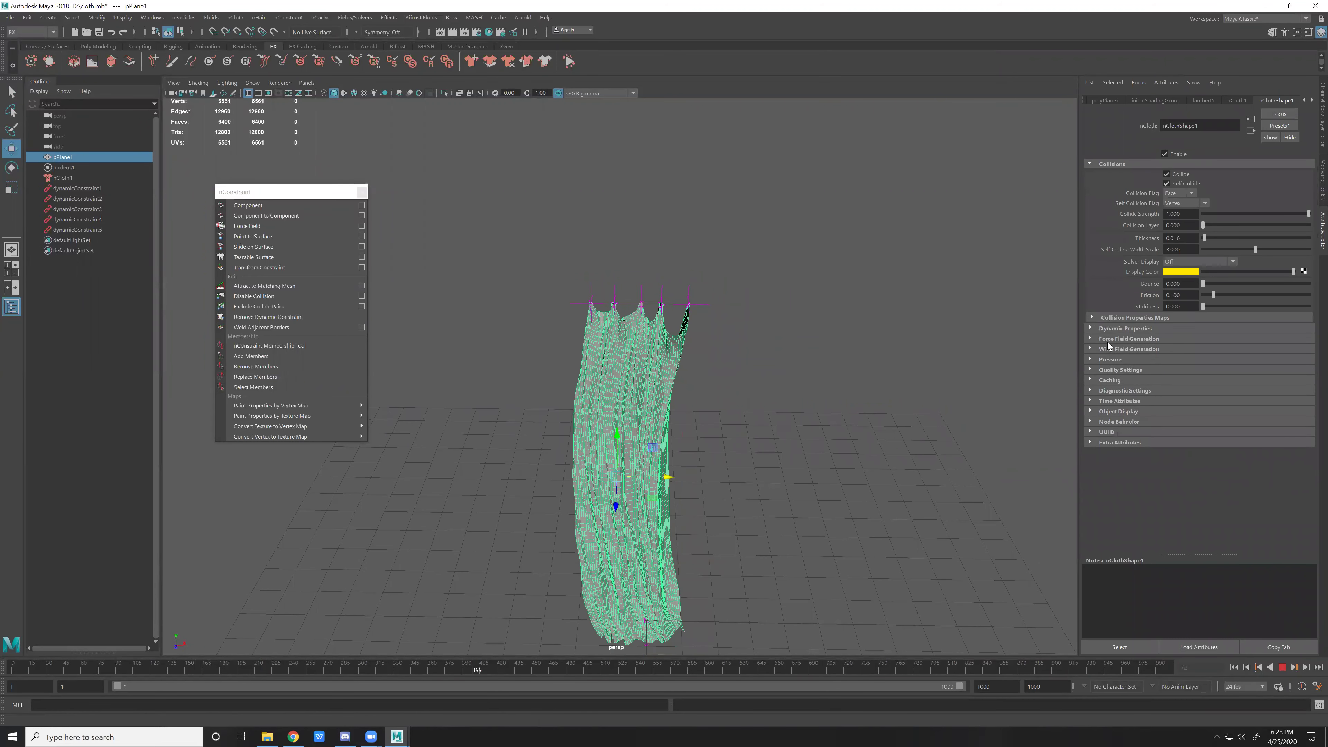
{"action": "left_click", "coordinate": [1113, 328]}
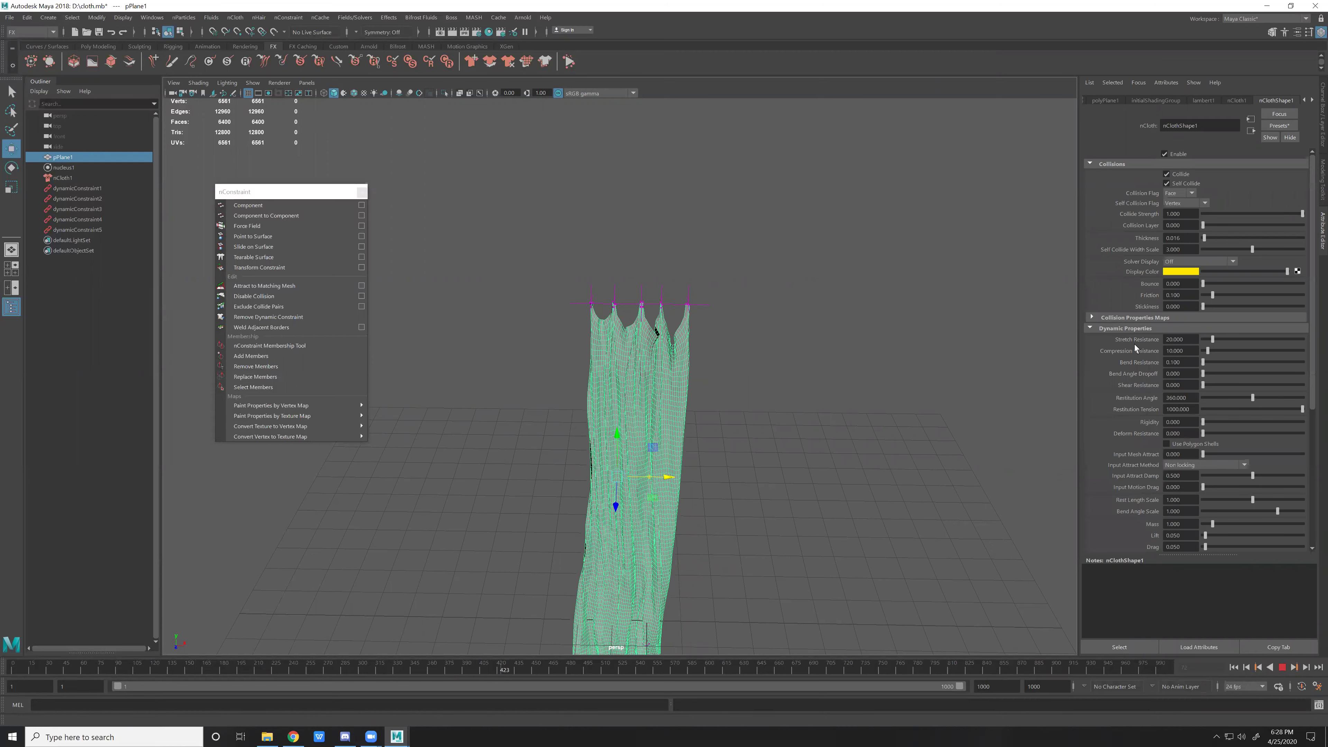
{"action": "left_click_drag", "start_coordinate": [777, 412], "coordinate": [742, 368], "text": "alt"}
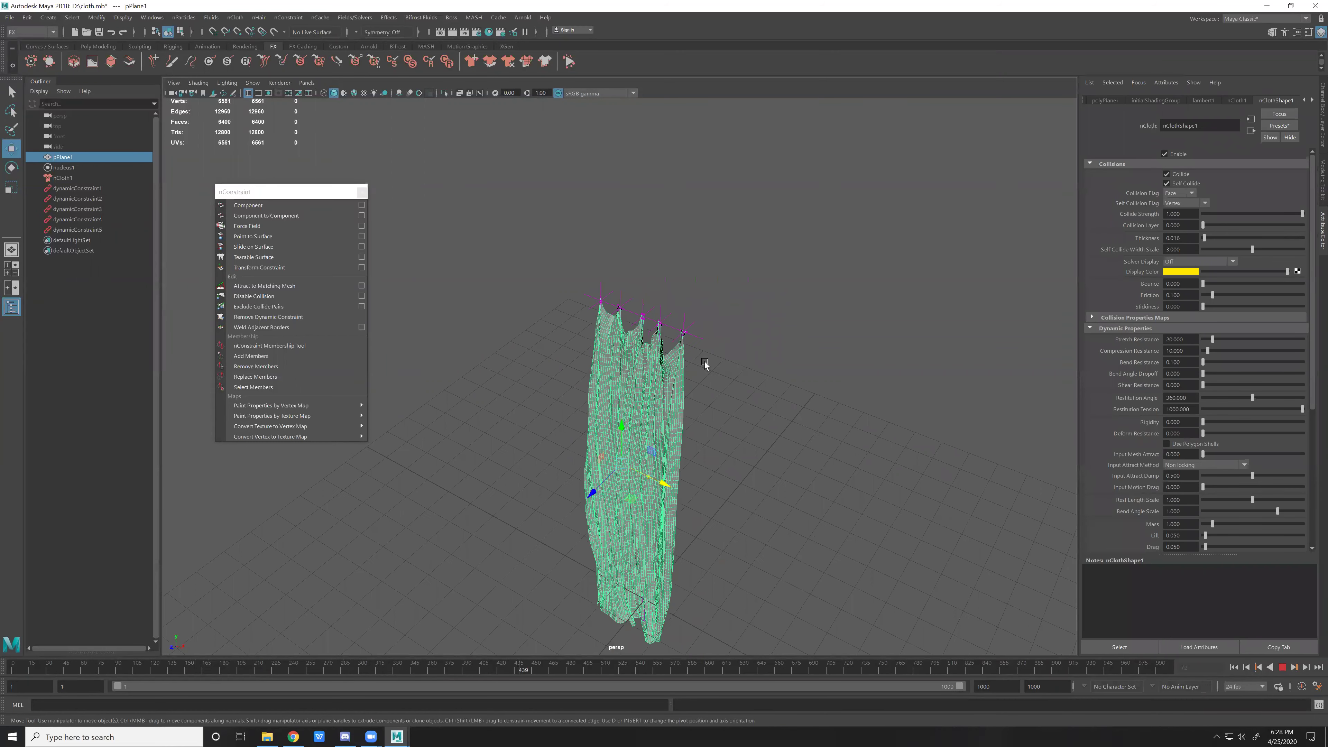
{"action": "mouse_move", "coordinate": [1224, 339]}
{"action": "left_mouse_down"}
{"action": "mouse_move", "coordinate": [1237, 339]}
{"action": "mouse_move", "coordinate": [1210, 333]}
{"action": "mouse_move", "coordinate": [1225, 335]}
{"action": "left_mouse_up"}
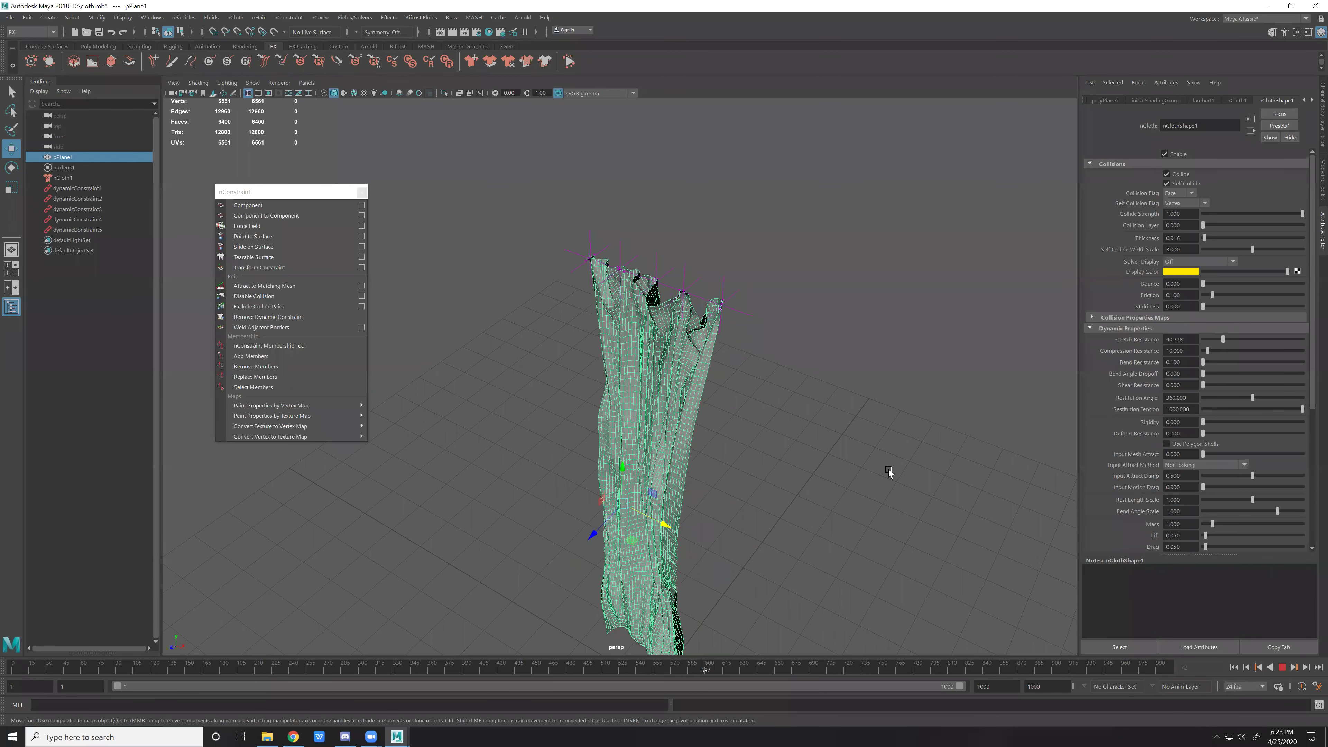
{"action": "left_click", "coordinate": [775, 409]}
{"action": "left_click_drag", "start_coordinate": [799, 400], "coordinate": [777, 398], "text": "alt"}
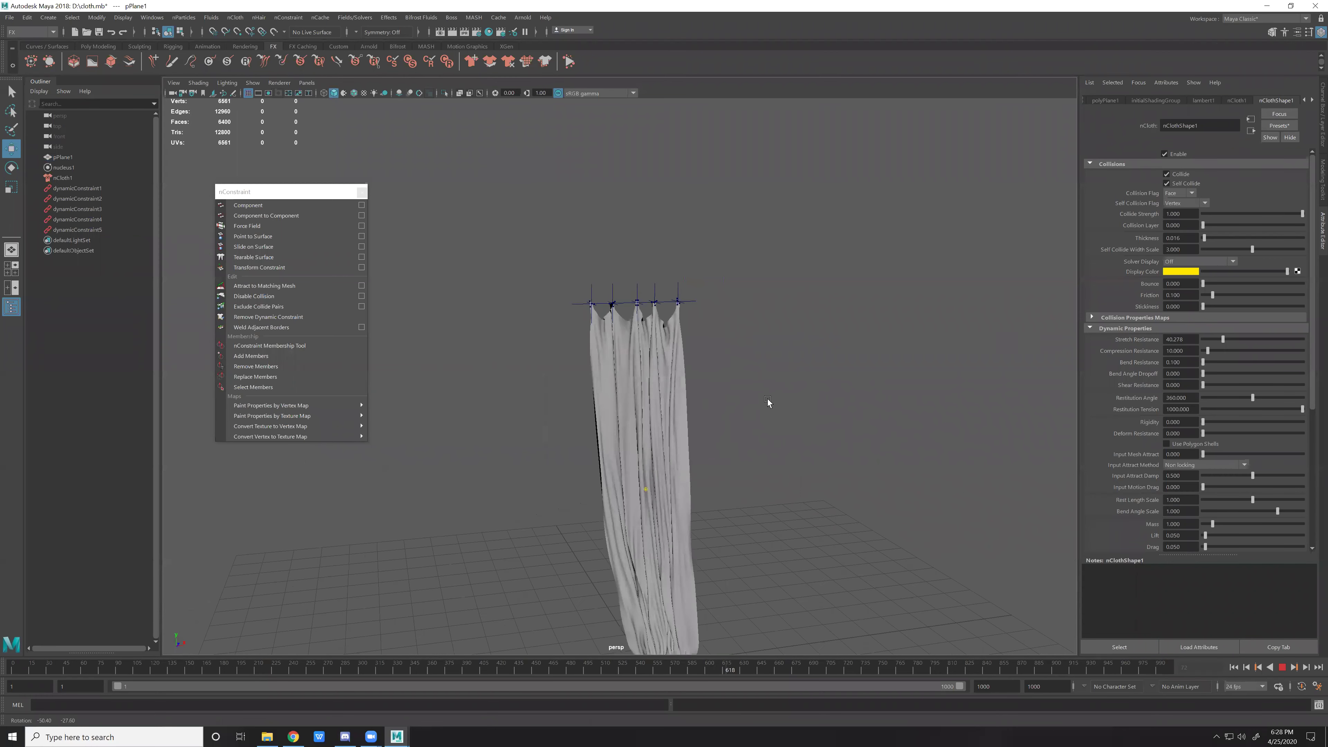
{"action": "left_click_drag", "start_coordinate": [1230, 339], "coordinate": [1234, 339]}
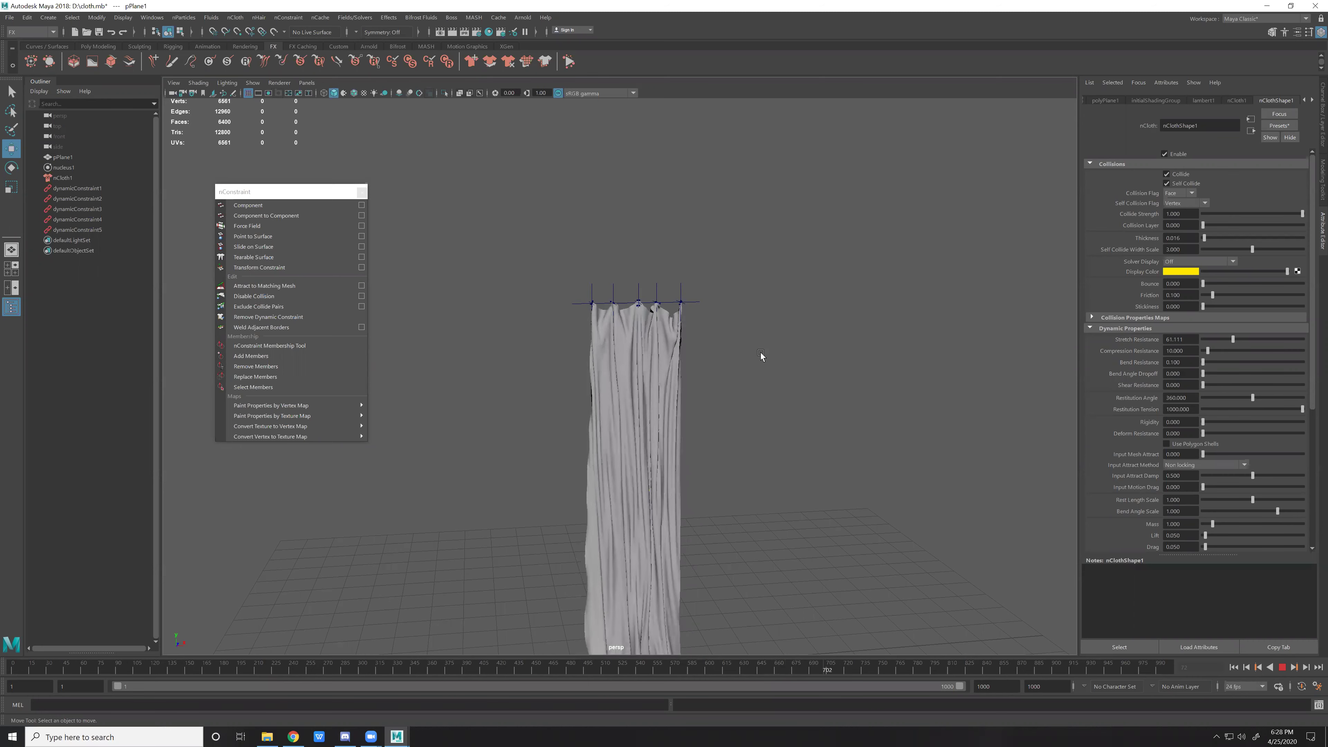
Move dynamicConstraint1, 2 and 5 to spread the top pins wider during the simulation.
{"action": "left_click", "coordinate": [585, 294]}
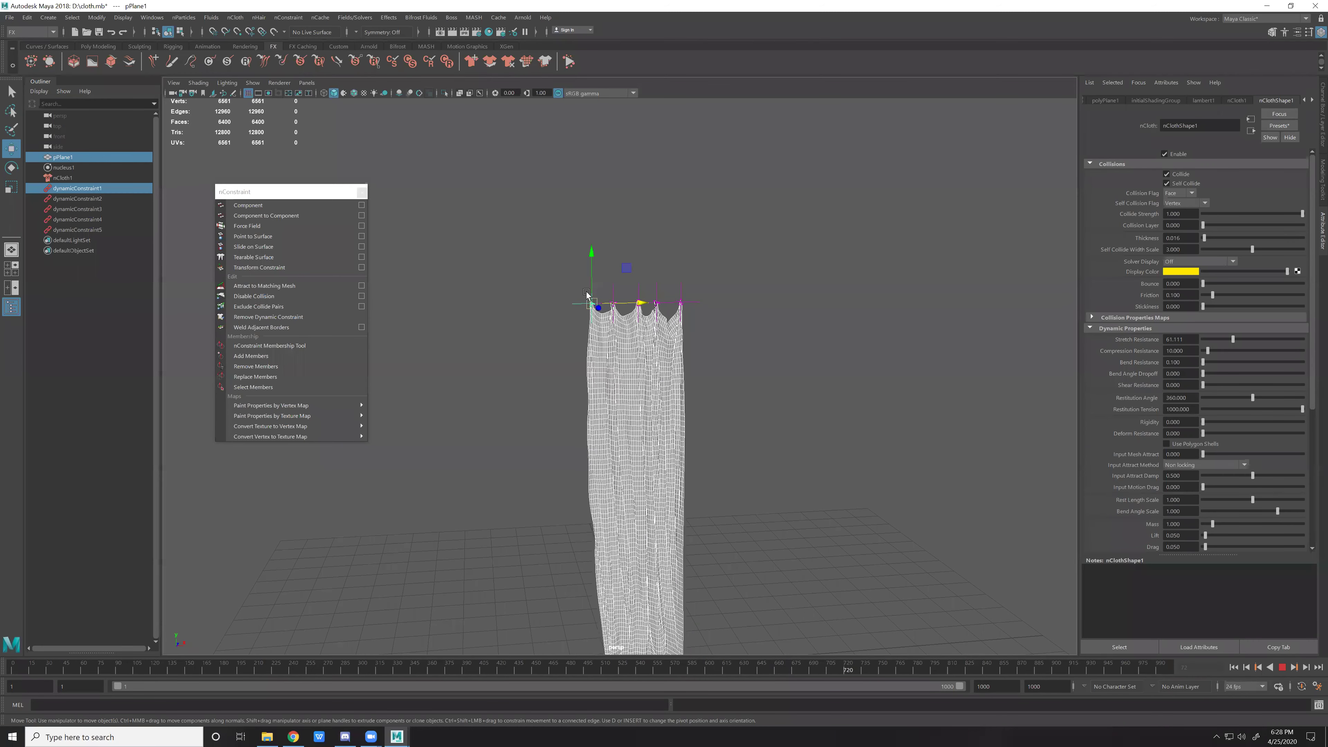
{"action": "left_click_drag", "start_coordinate": [589, 301], "coordinate": [530, 279]}
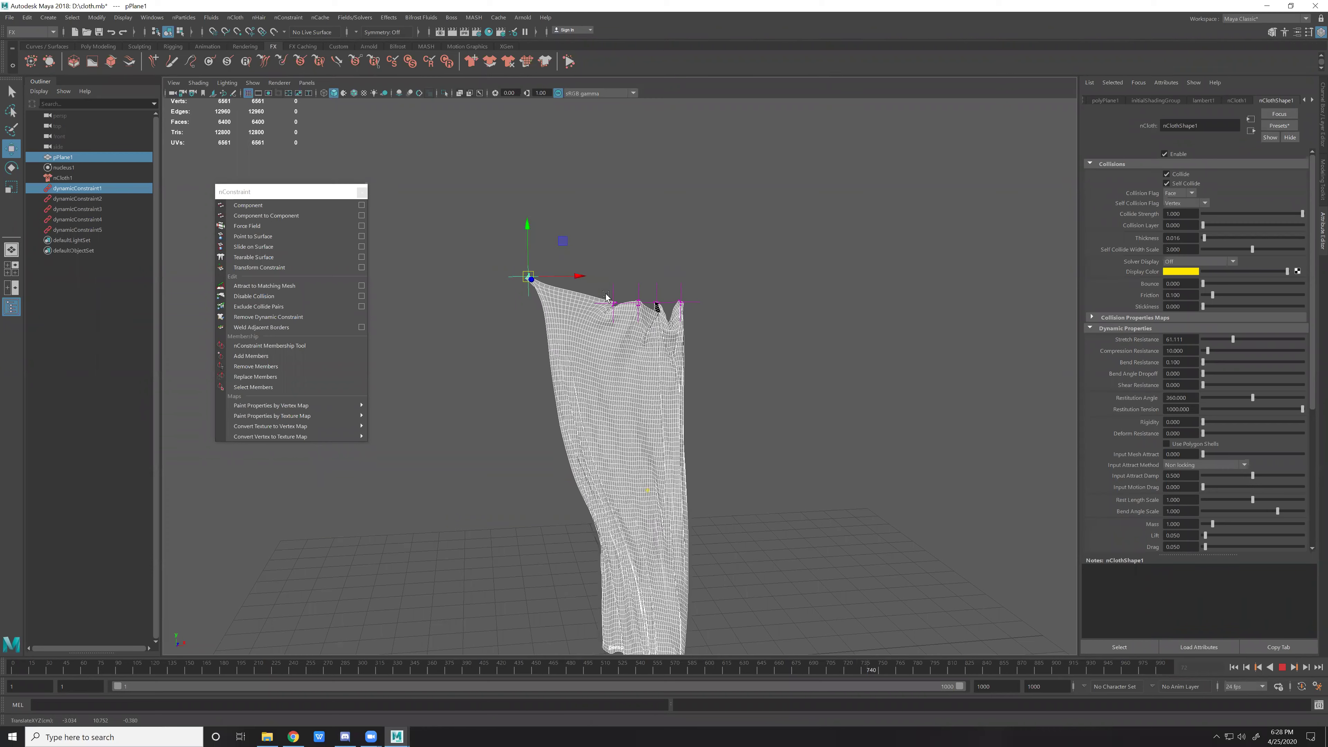
{"action": "left_click", "coordinate": [615, 304]}
{"action": "mouse_move", "coordinate": [614, 303]}
{"action": "left_mouse_down"}
{"action": "mouse_move", "coordinate": [583, 279]}
{"action": "mouse_move", "coordinate": [662, 309]}
{"action": "left_mouse_up"}
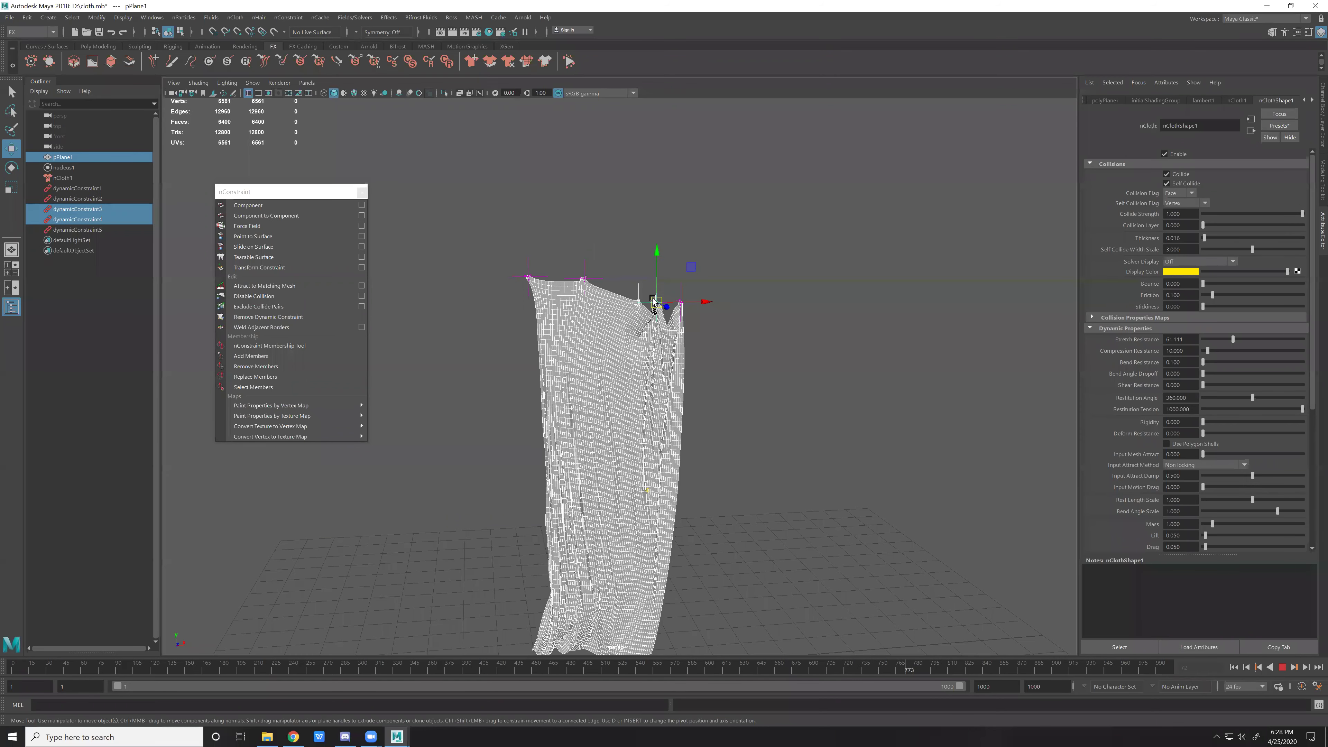
{"action": "mouse_move", "coordinate": [672, 293]}
{"action": "left_mouse_down"}
{"action": "mouse_move", "coordinate": [701, 314]}
{"action": "mouse_move", "coordinate": [667, 327]}
{"action": "left_mouse_up"}
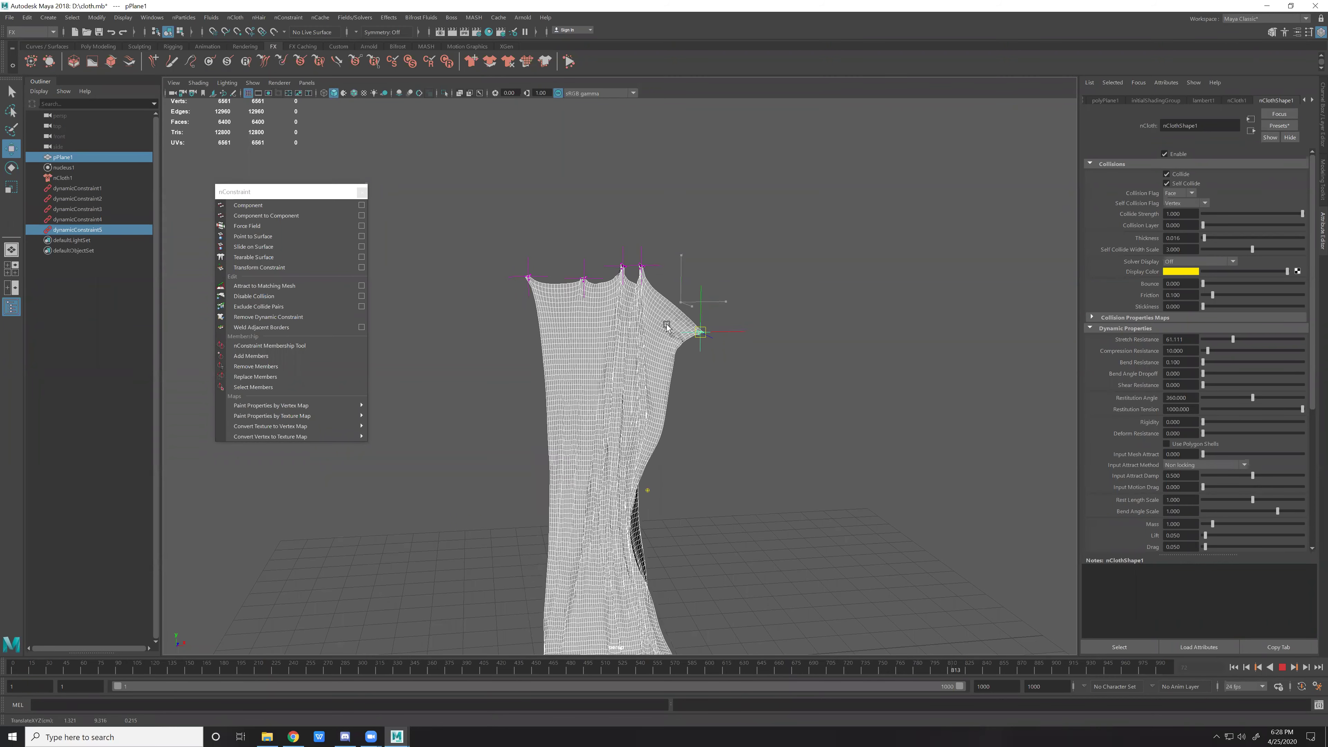